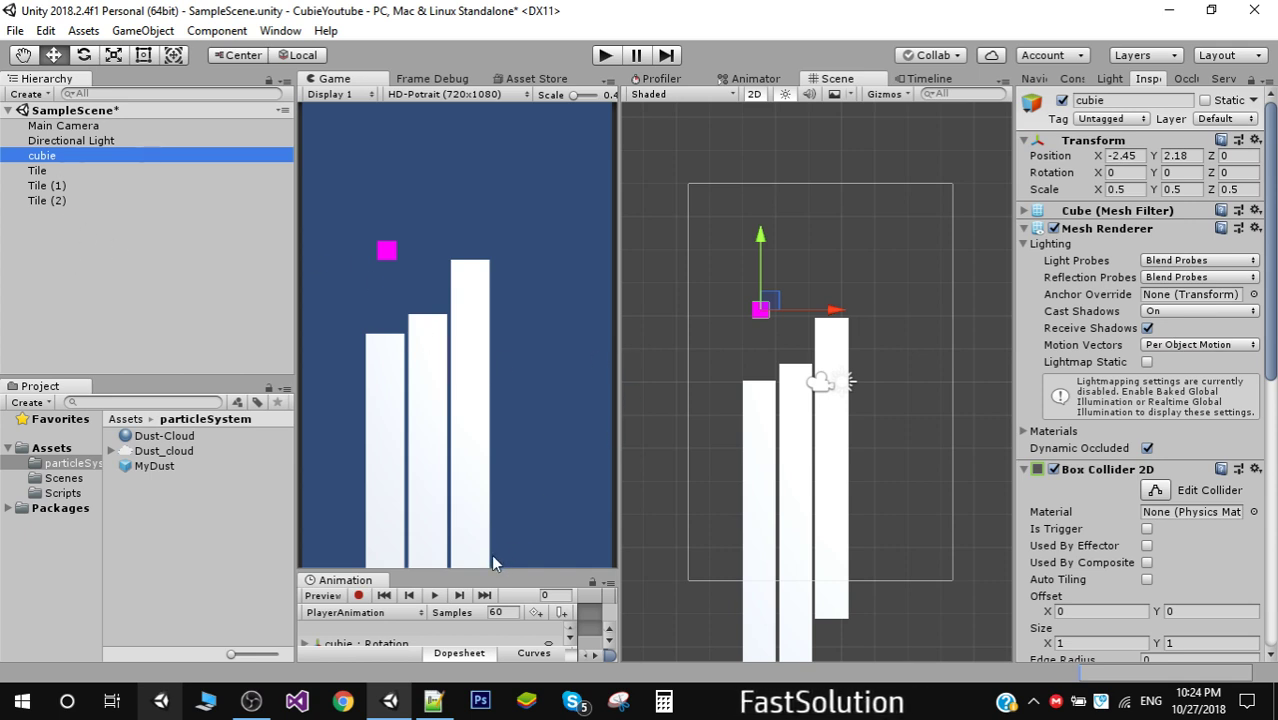
- Review the cubie's rotation keyframes at frames 0, 15 and 30 in the PlayerAnimation clip
left_click_drag(495, 571, 494, 428)
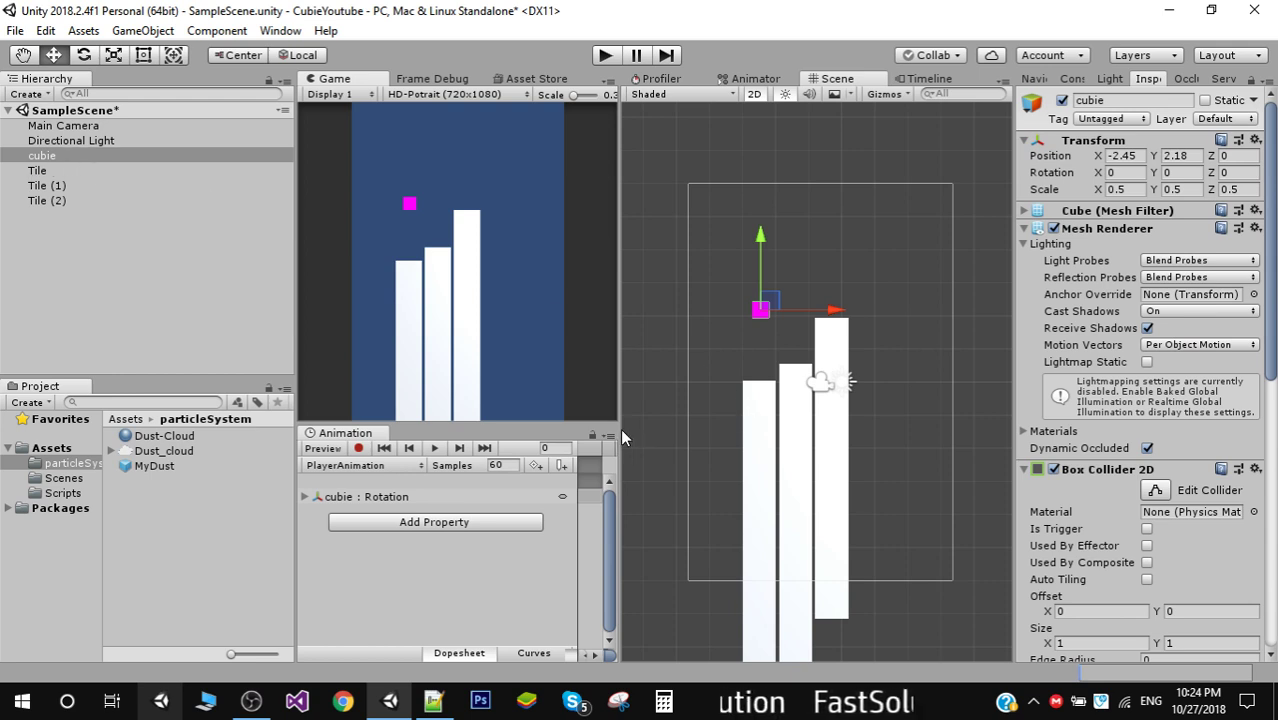
left_click_drag(619, 428, 922, 432)
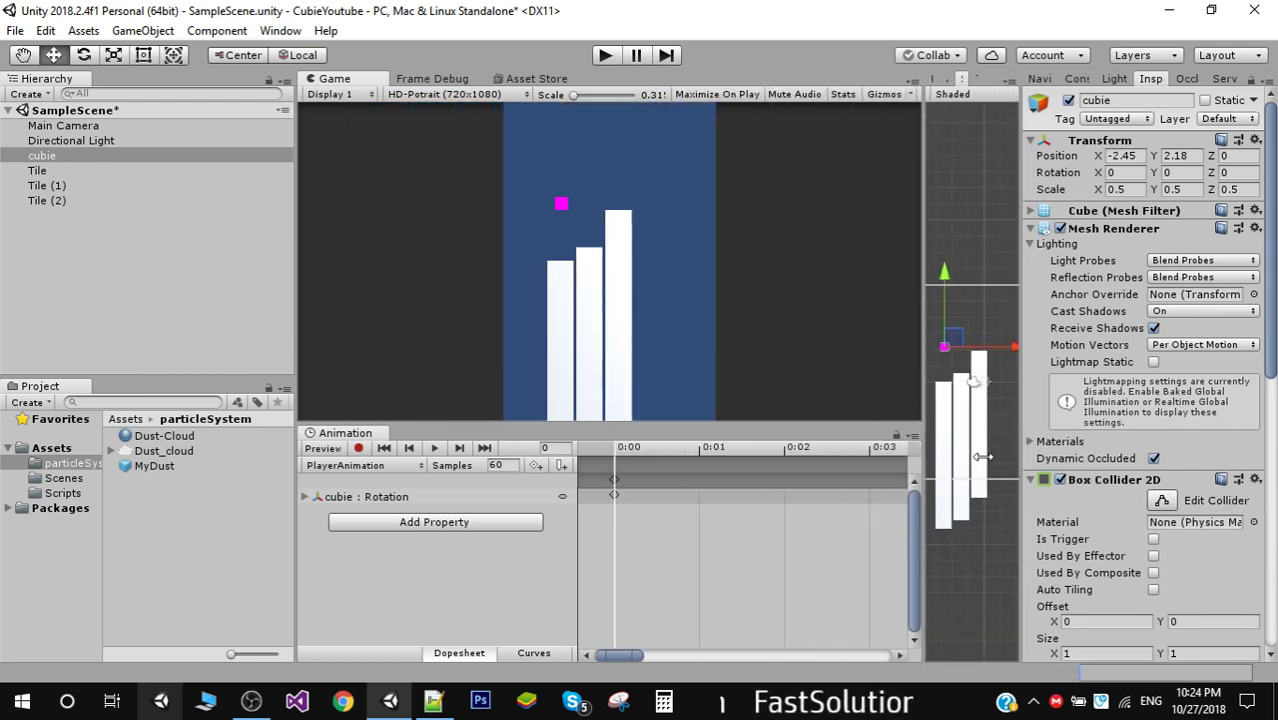
scroll(702, 590, "down", 5)
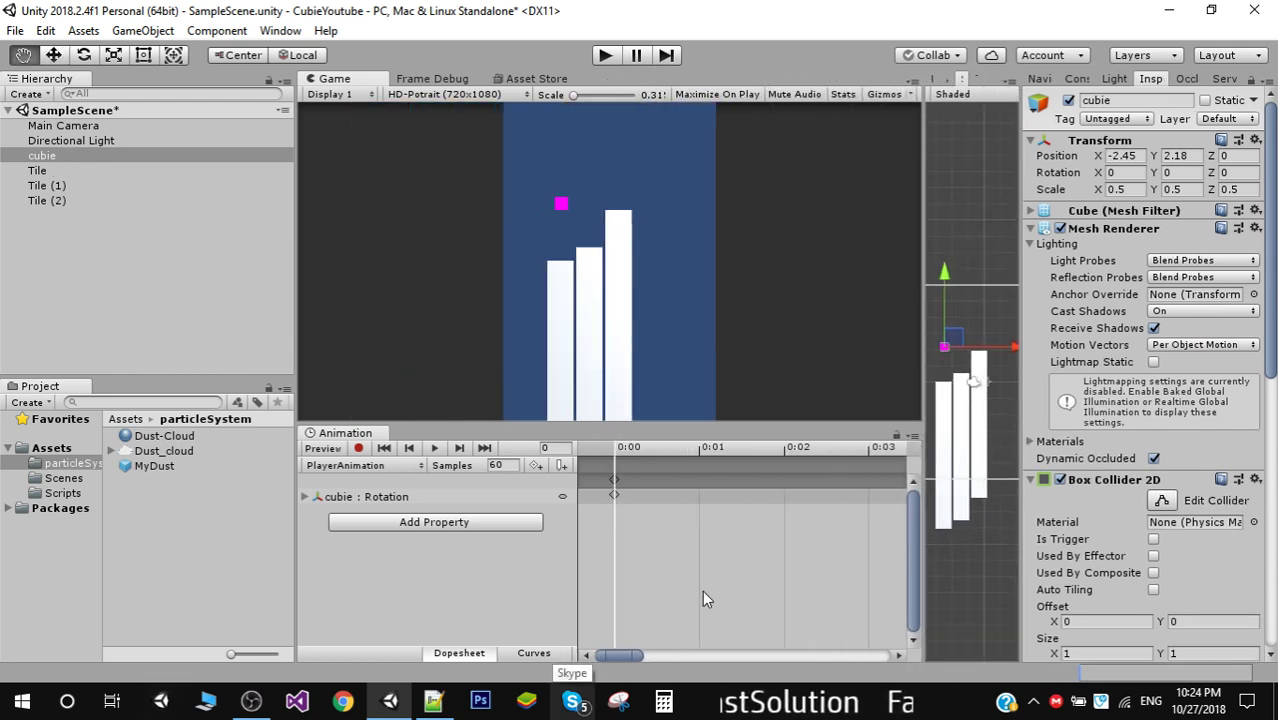
scroll(596, 543, "down", 3)
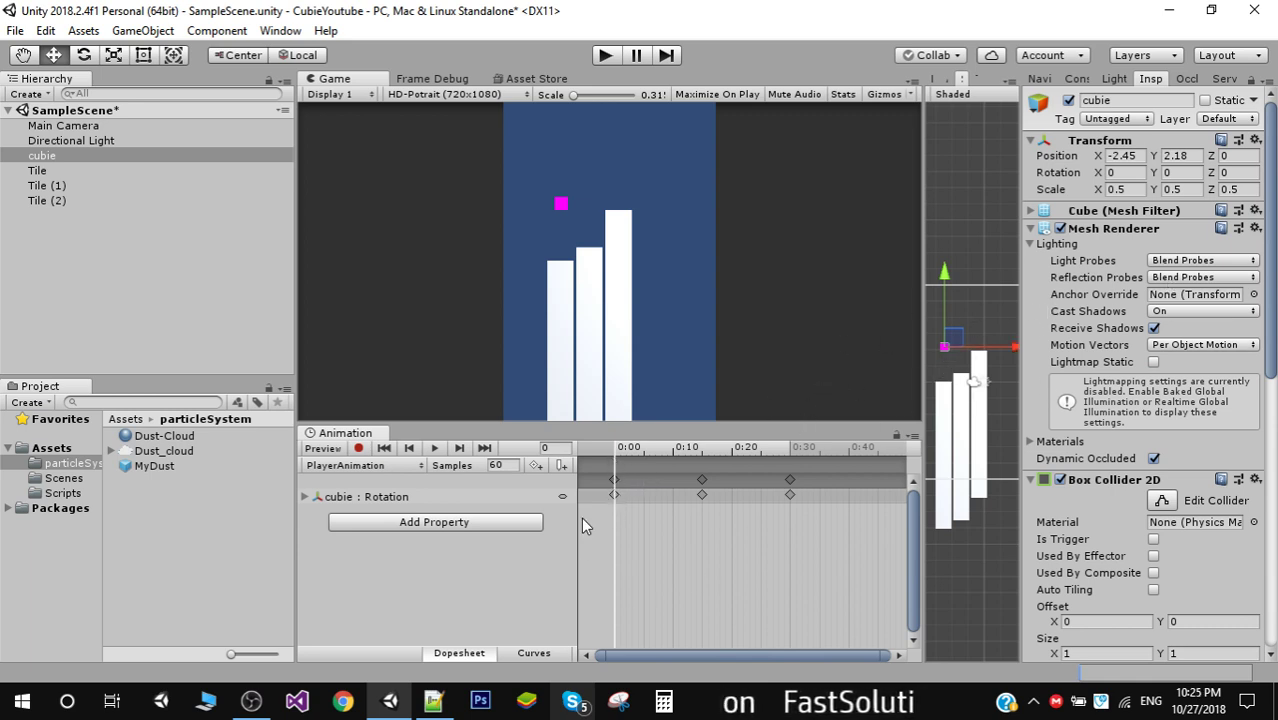
left_click(1237, 172)
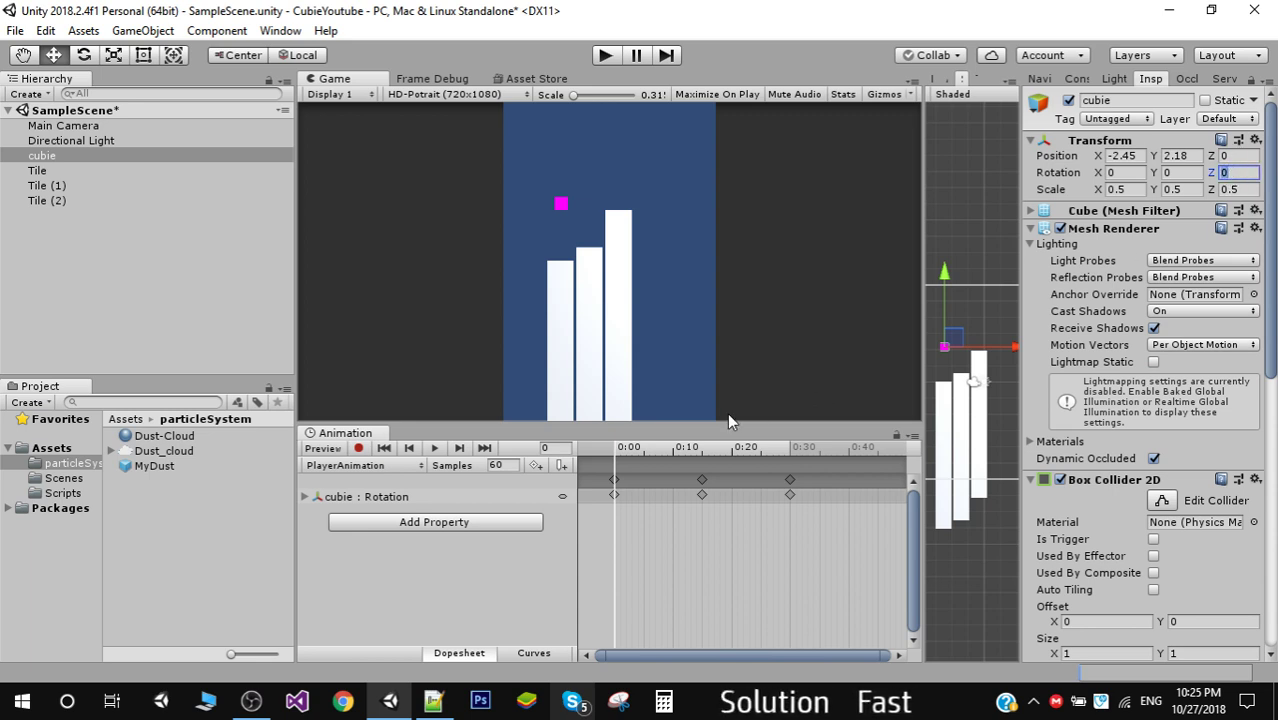
left_click_drag(617, 455, 707, 456)
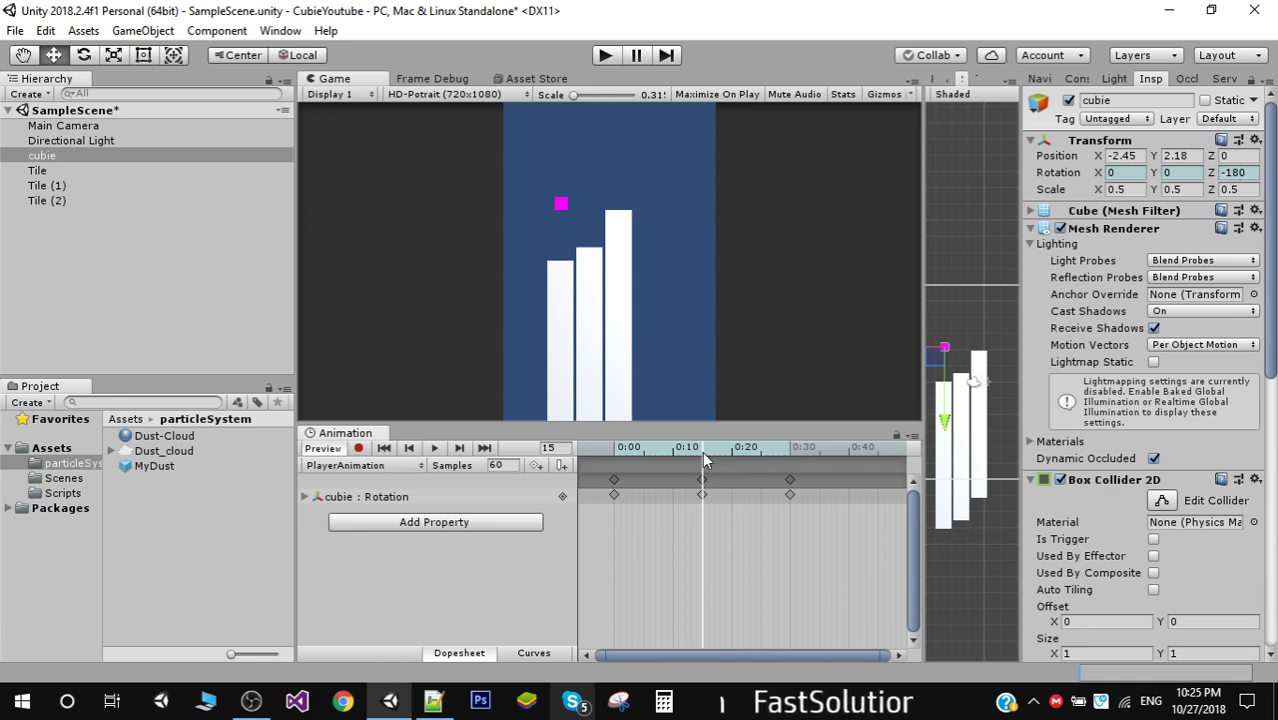
left_click_drag(702, 451, 791, 451)
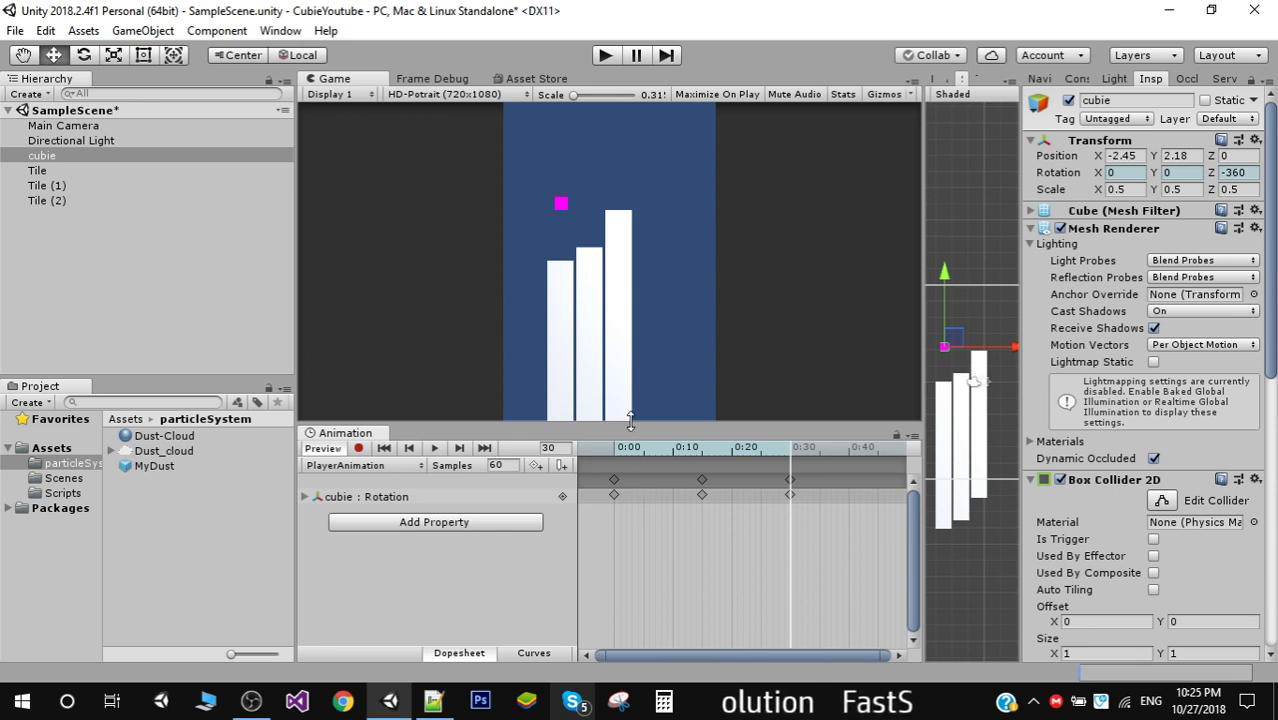
left_click_drag(629, 426, 628, 576)
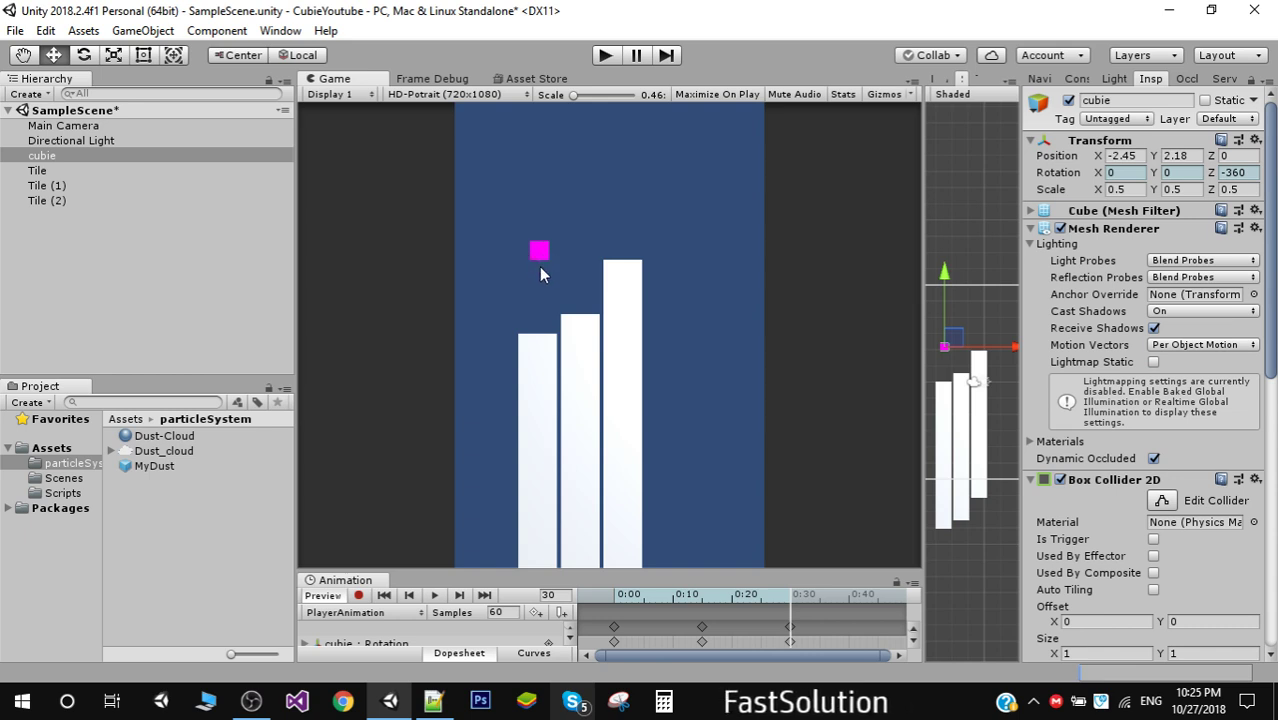
- Add the MyDust prefab from the particleSystem folder to SampleScene as a top-level object
left_click(152, 466)
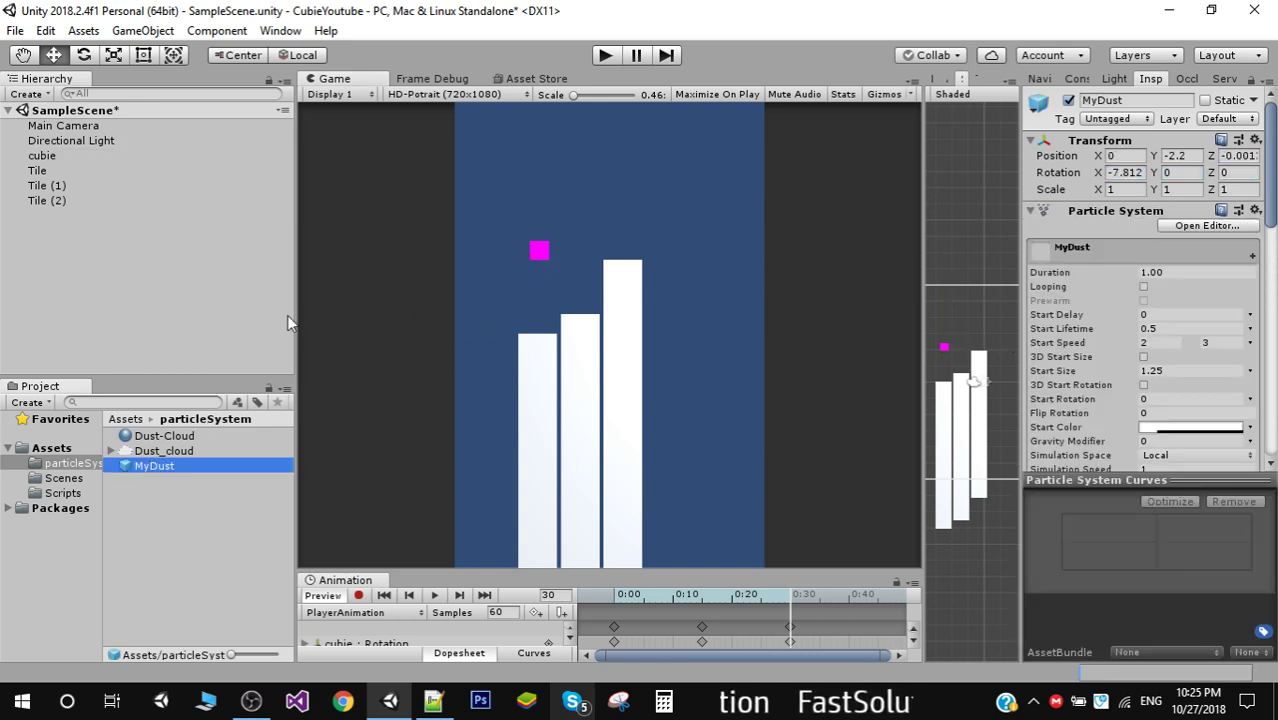
left_click(41, 156)
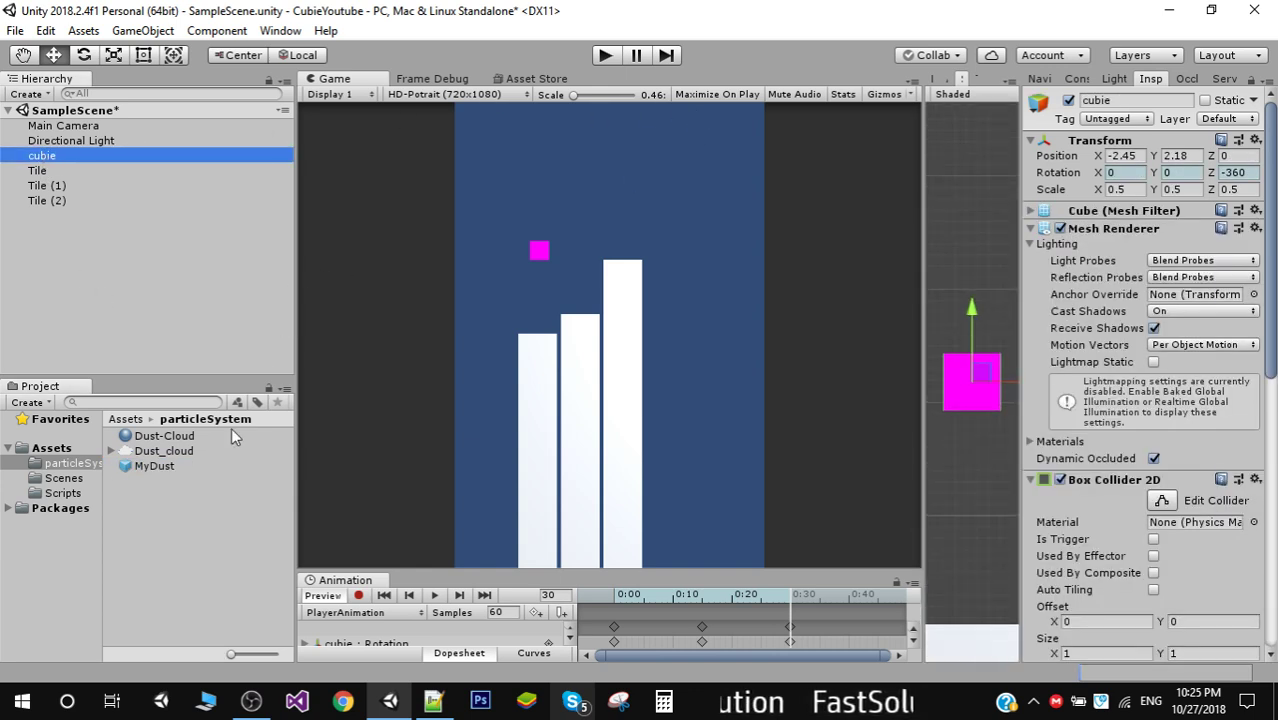
left_click(155, 466)
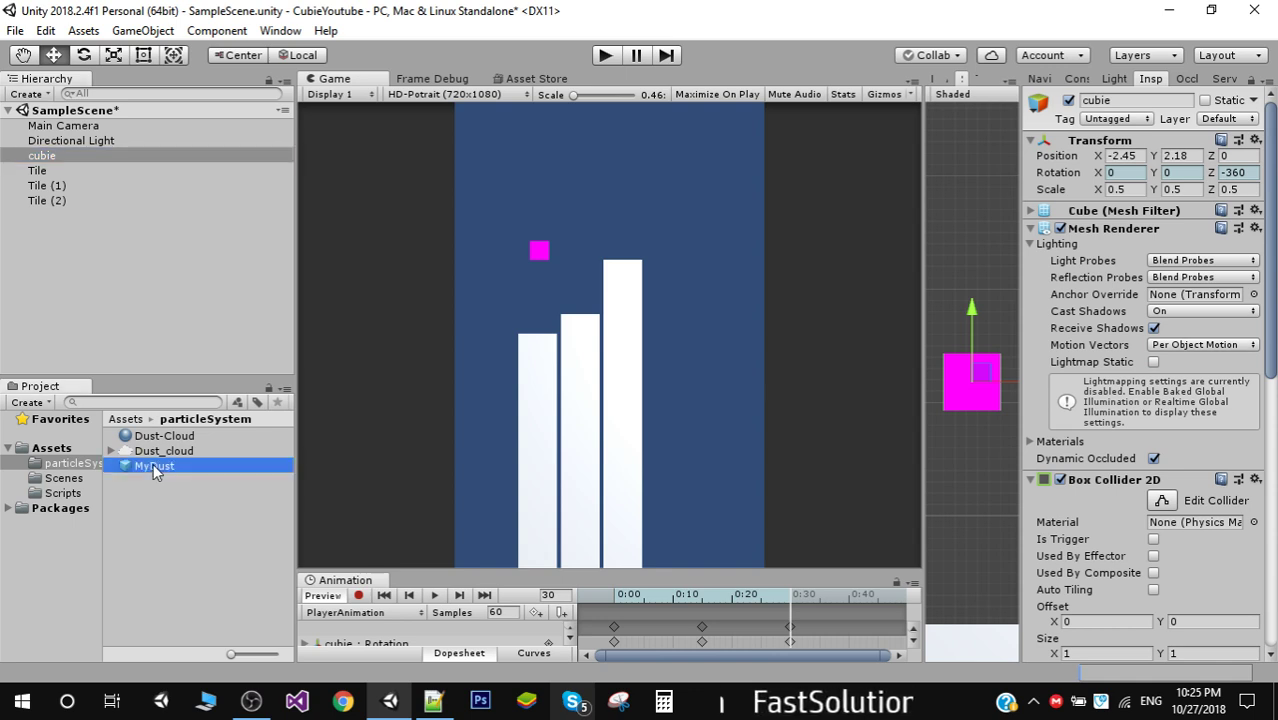
left_click_drag(155, 470, 92, 284)
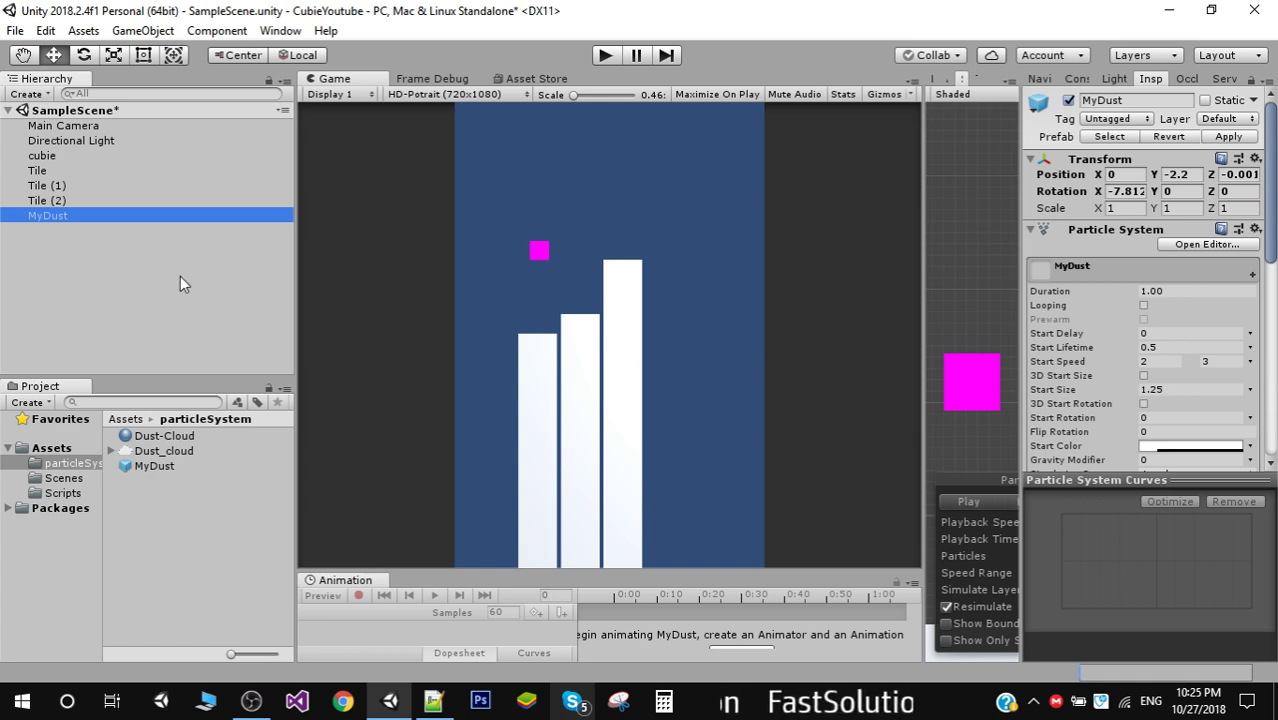
- Widen the Scene view and move MyDust up above the tallest tile, to about Y 2.69
left_click_drag(923, 201, 630, 265)
double_click(73, 215)
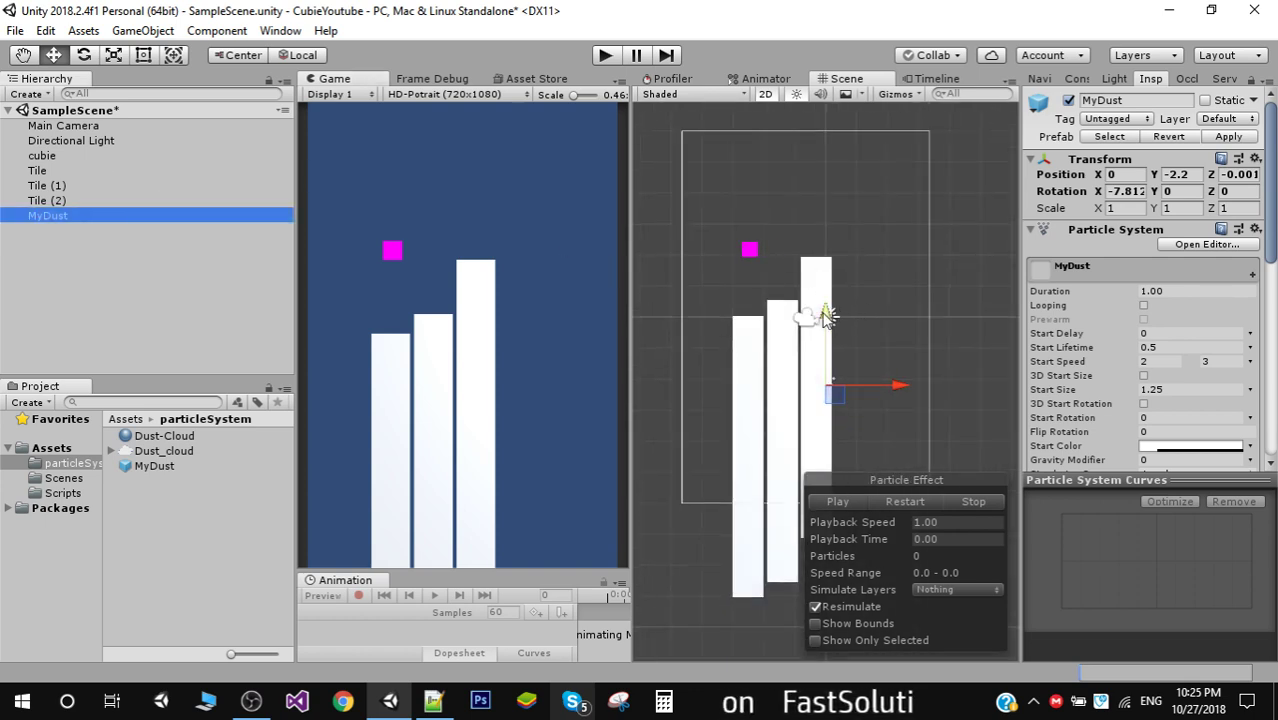
left_click_drag(825, 312, 803, 170)
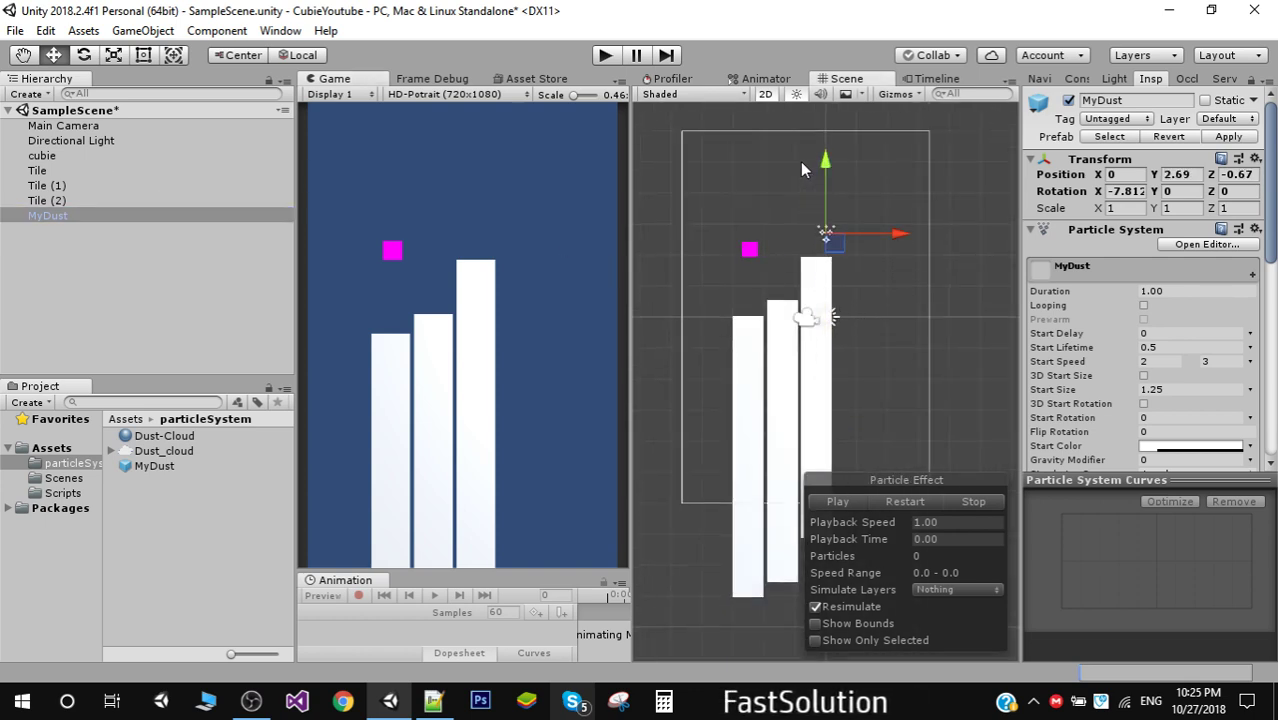
left_click(106, 301)
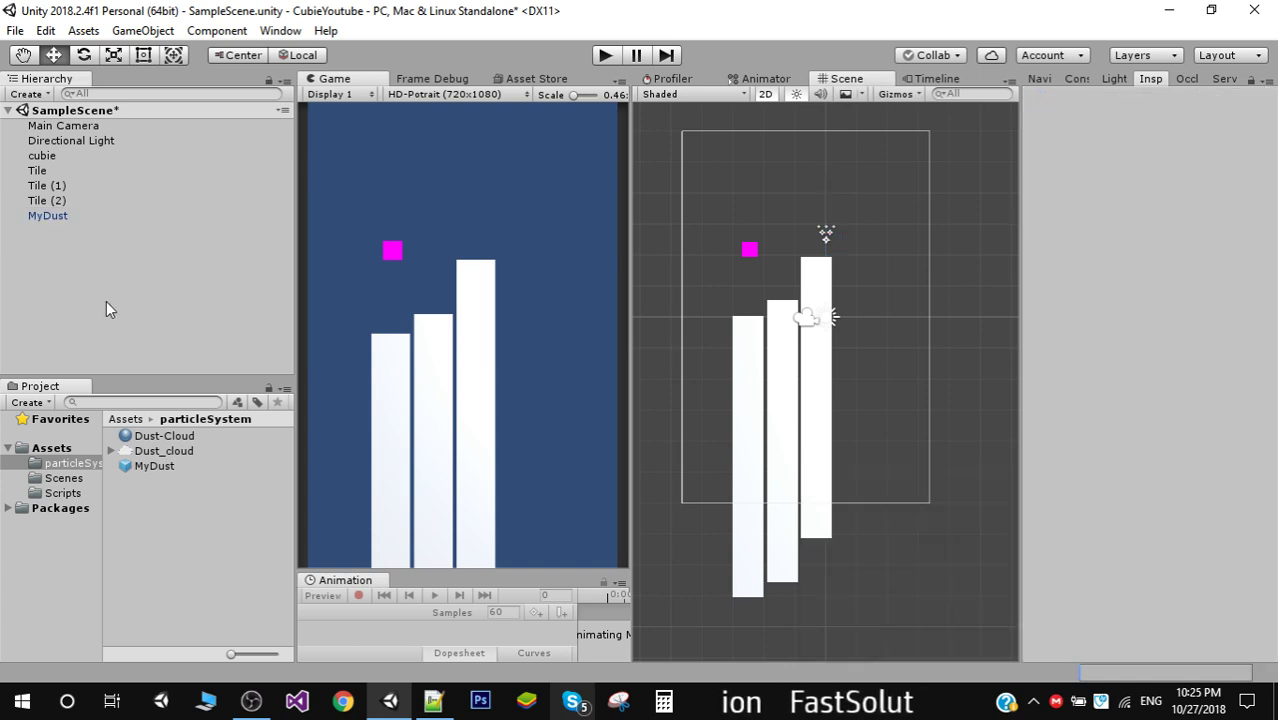
- Assign the Dust-Cloud material to the Renderer module of the MyDust particle system
left_click(51, 215)
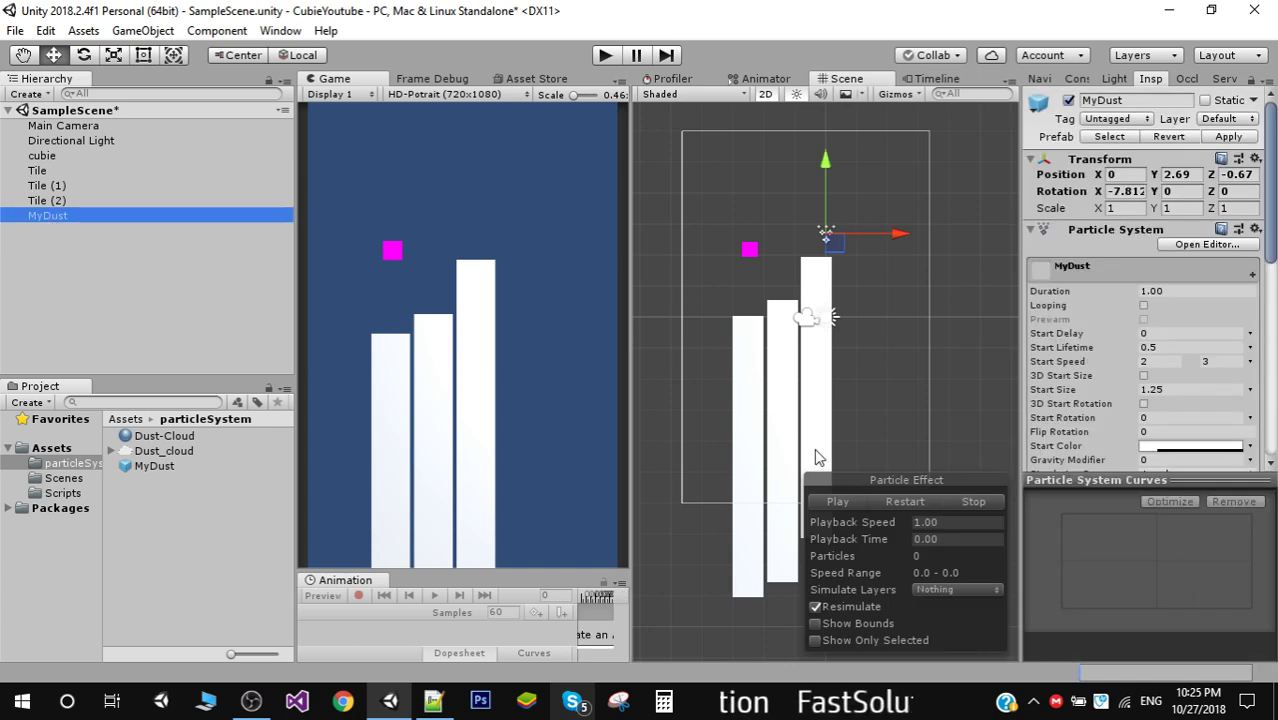
left_click(897, 507)
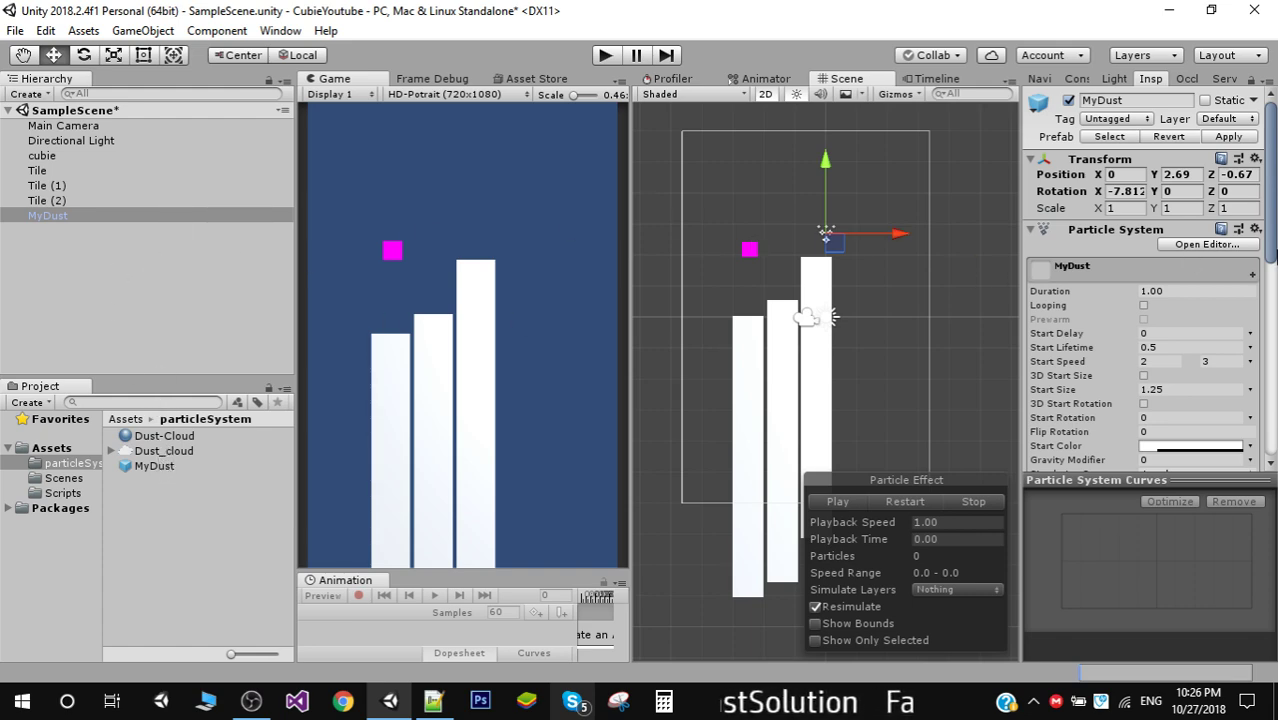
scroll(1140, 280, "down", 10)
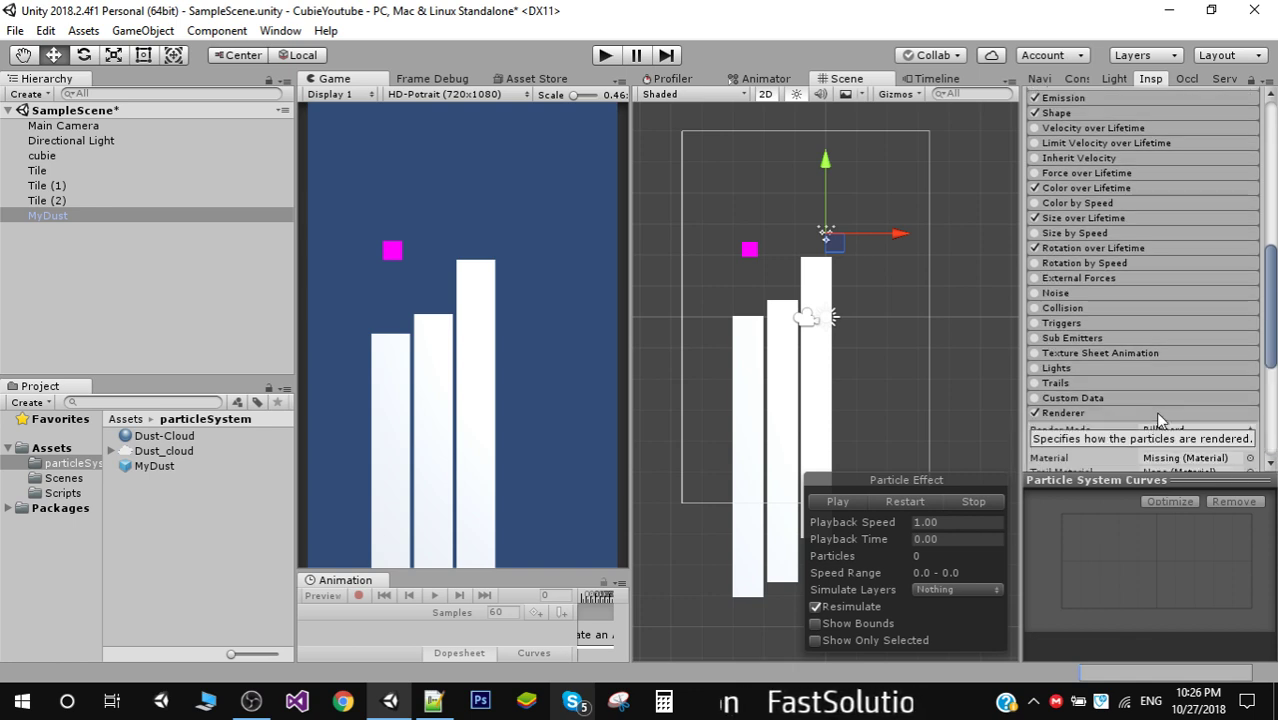
left_click(1155, 411)
scroll(1200, 380, "down", 5)
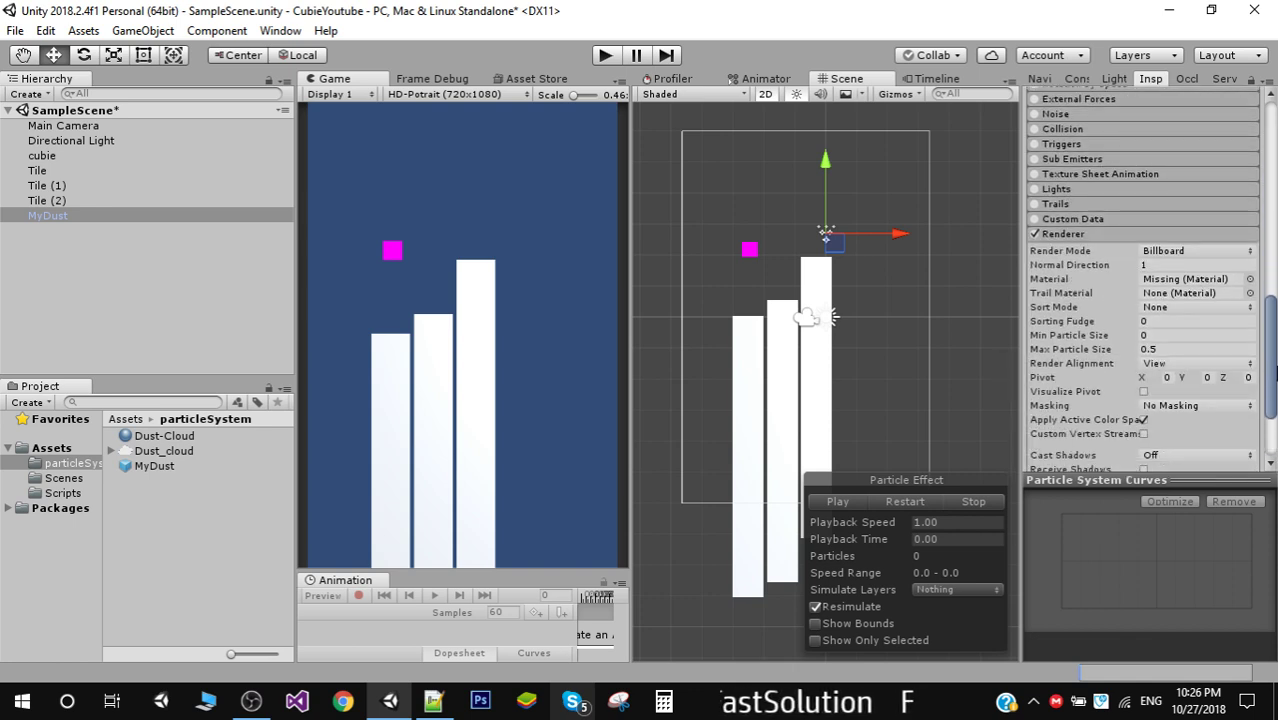
left_click_drag(160, 436, 1162, 287)
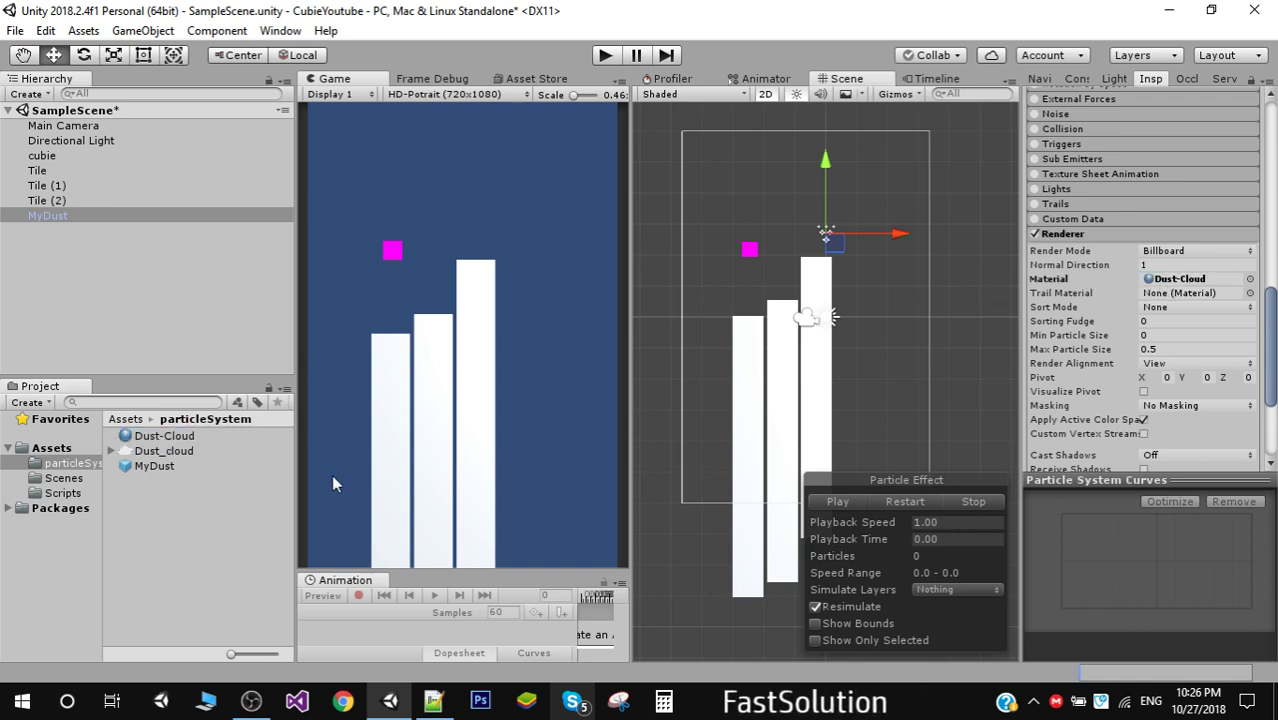
- Set the Dust-Cloud material's particle texture to Dust_cloud and save the scene
left_click(165, 436)
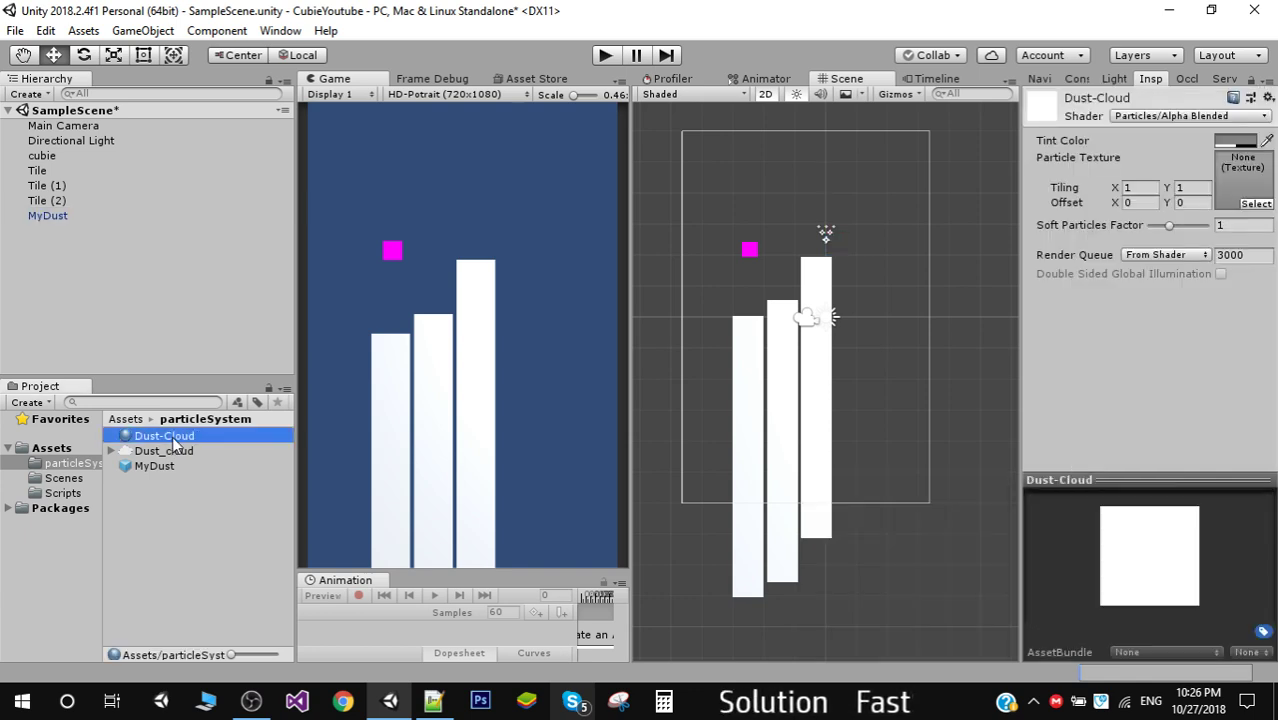
left_click(1248, 206)
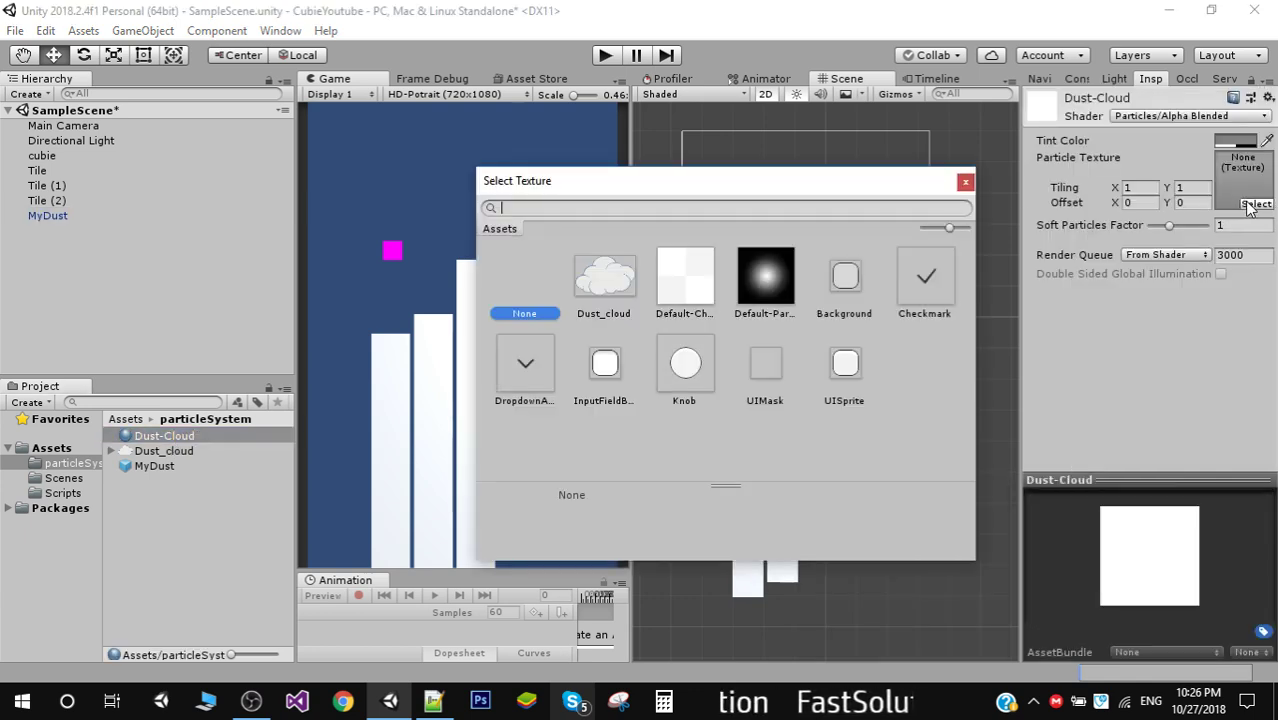
double_click(607, 272)
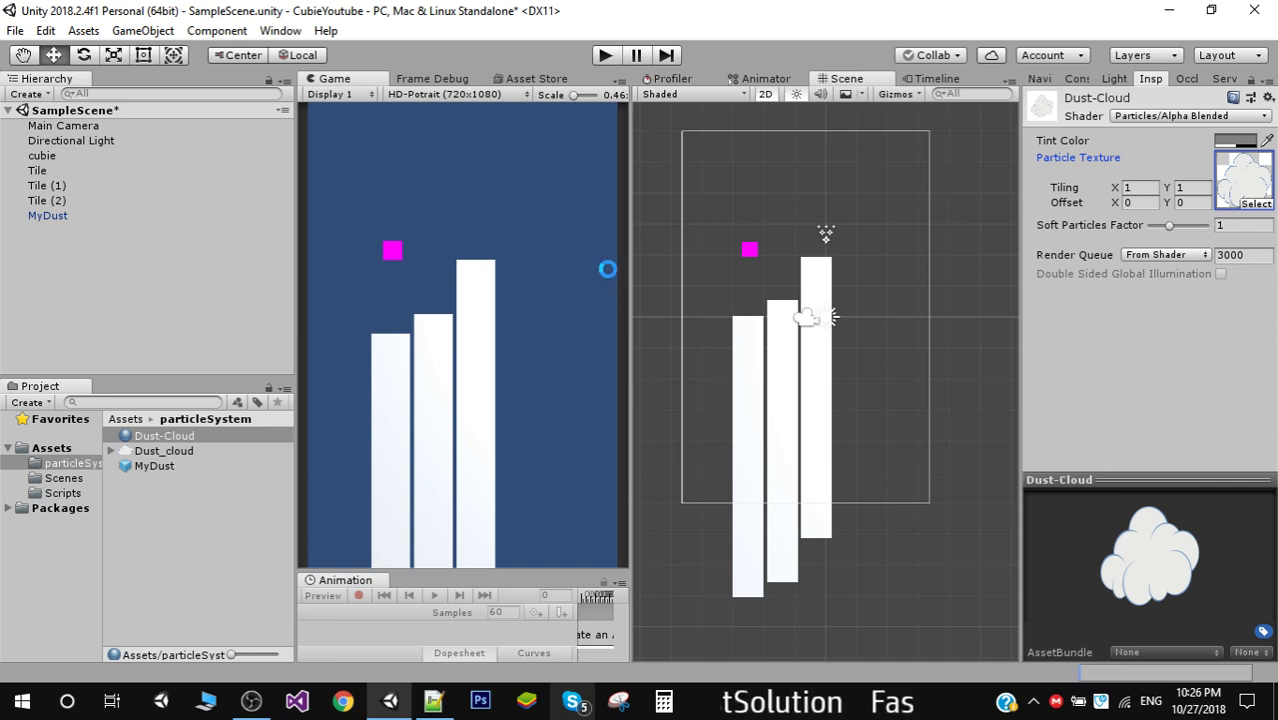
key("ctrl+s")
- Preview the MyDust particle effect in the scene by replaying it several times
left_click(48, 216)
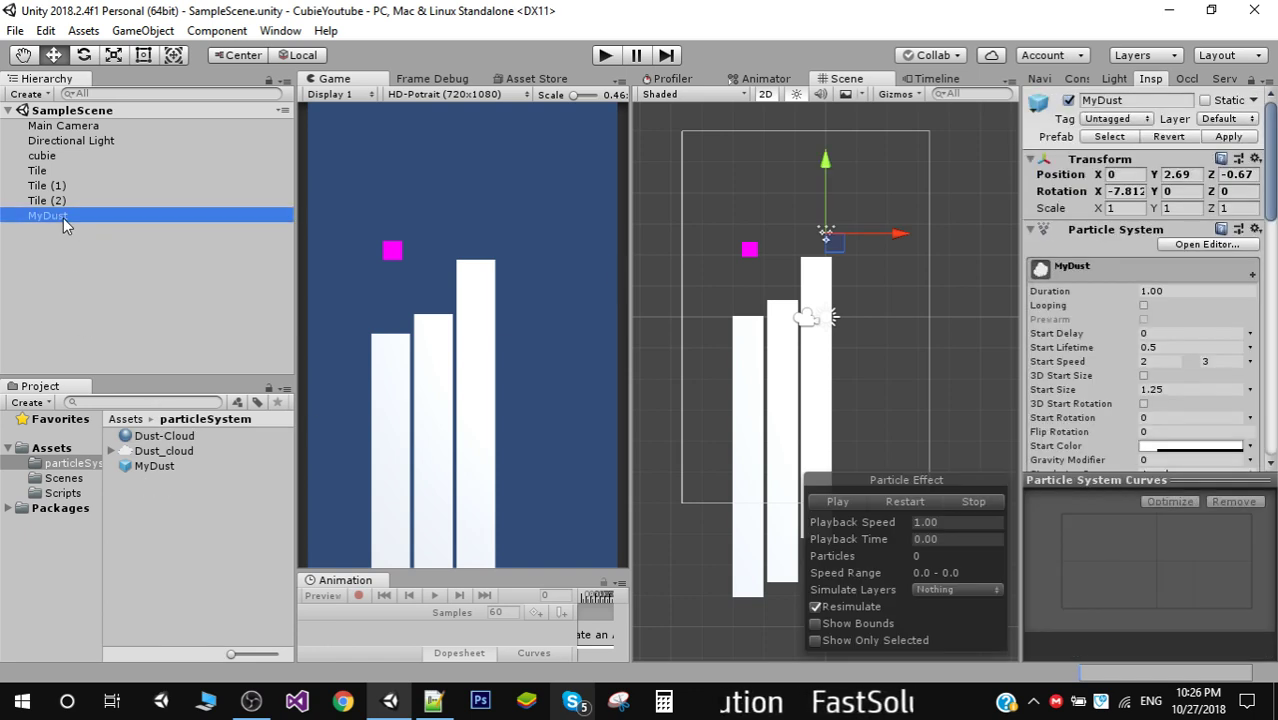
left_click(902, 501)
left_click(902, 501)
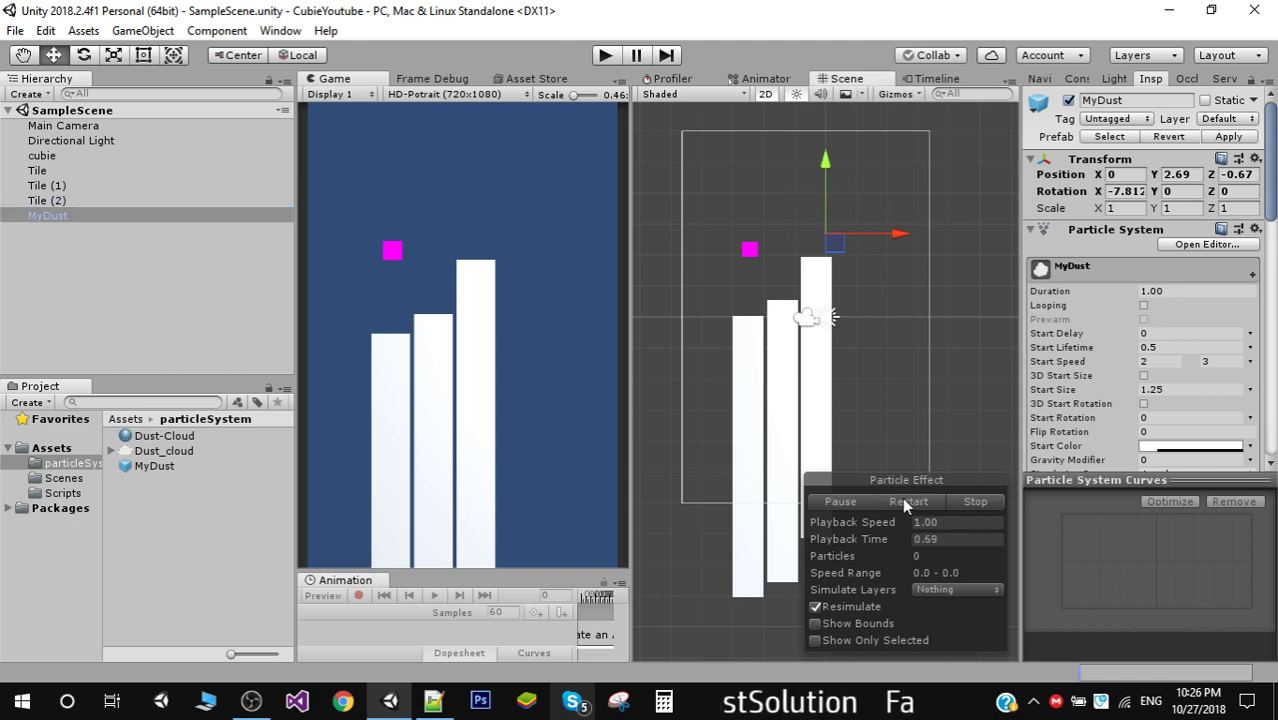
left_click(902, 501)
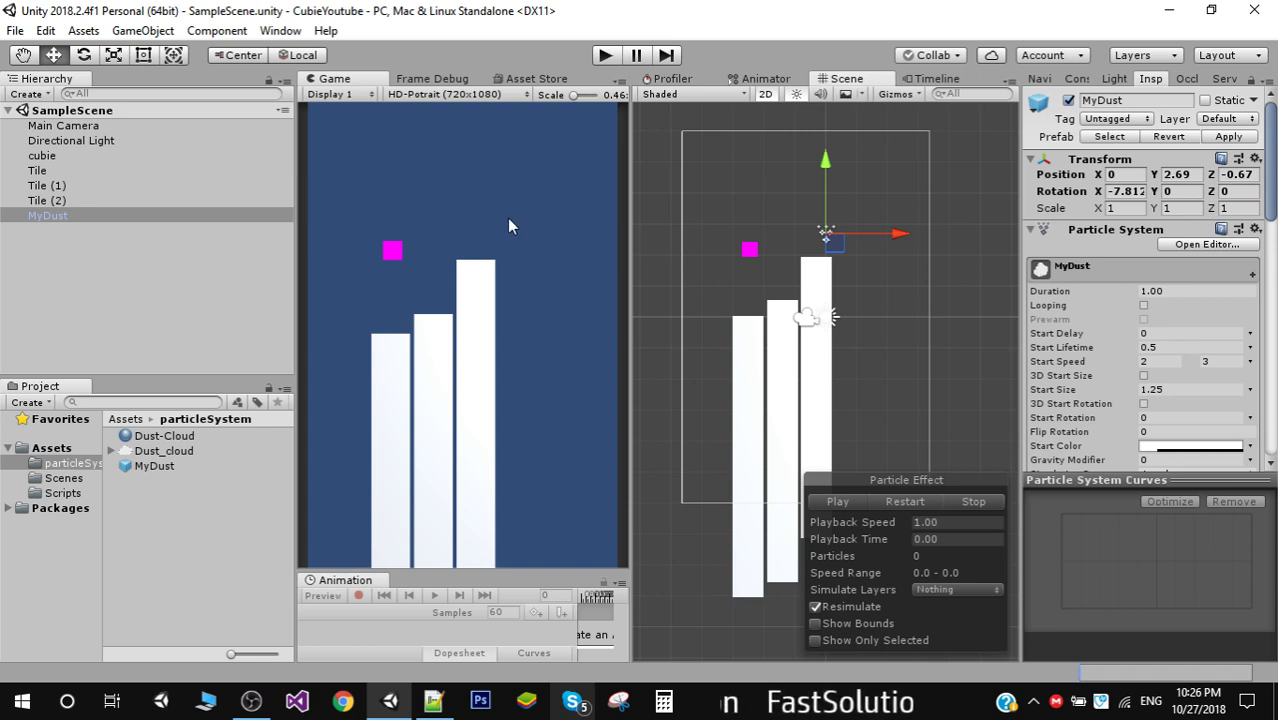
- Apply the MyDust instance's changes to its prefab and delete the instance, including one placed again as a check
left_click(1219, 136)
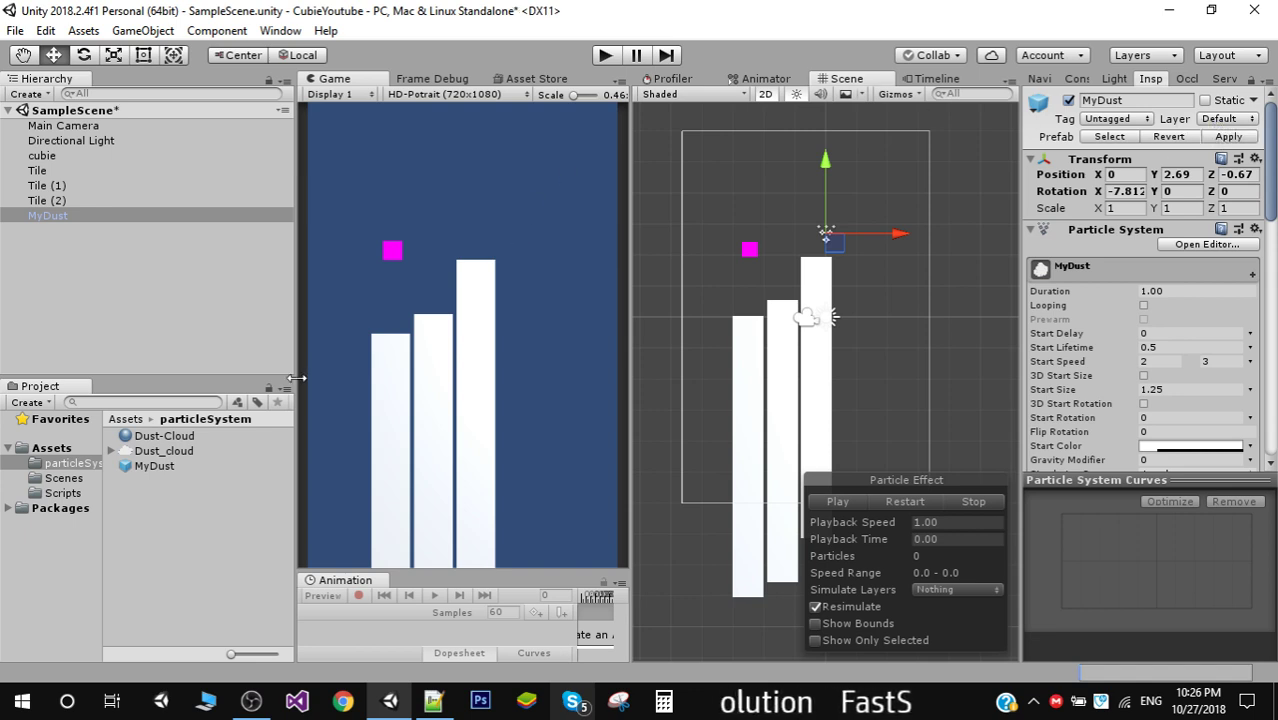
left_click(67, 216)
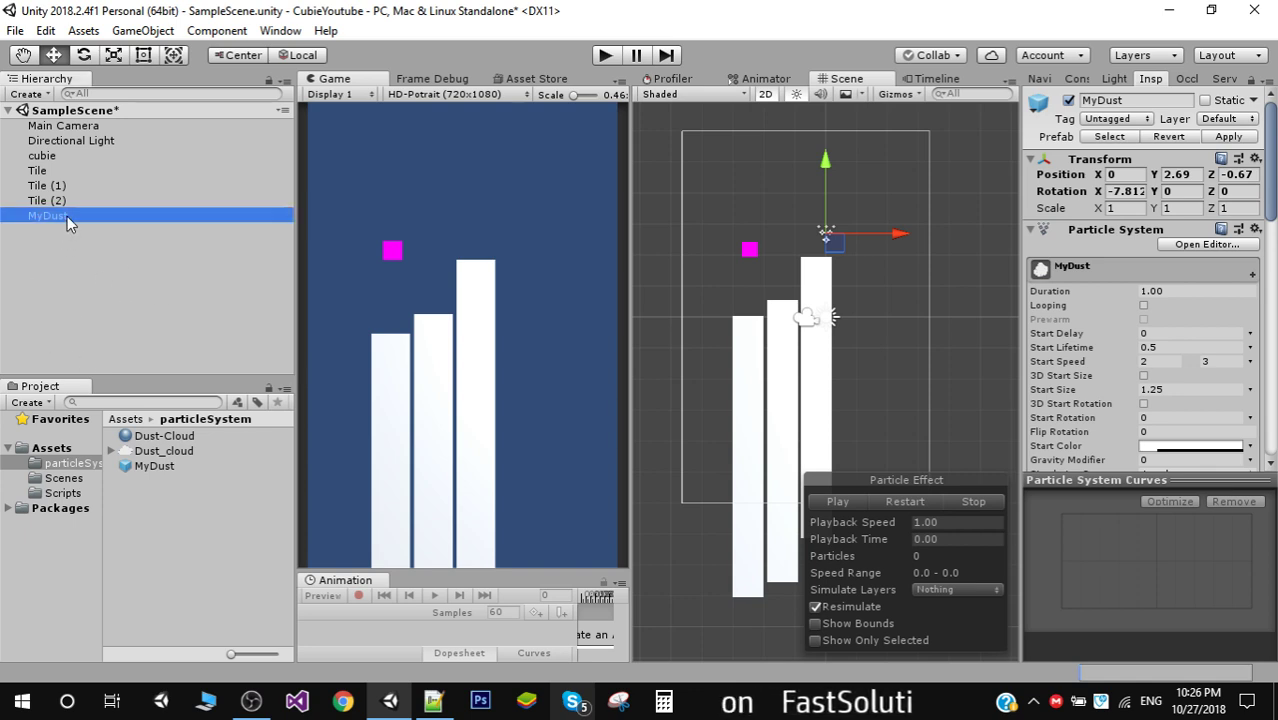
key("Delete")
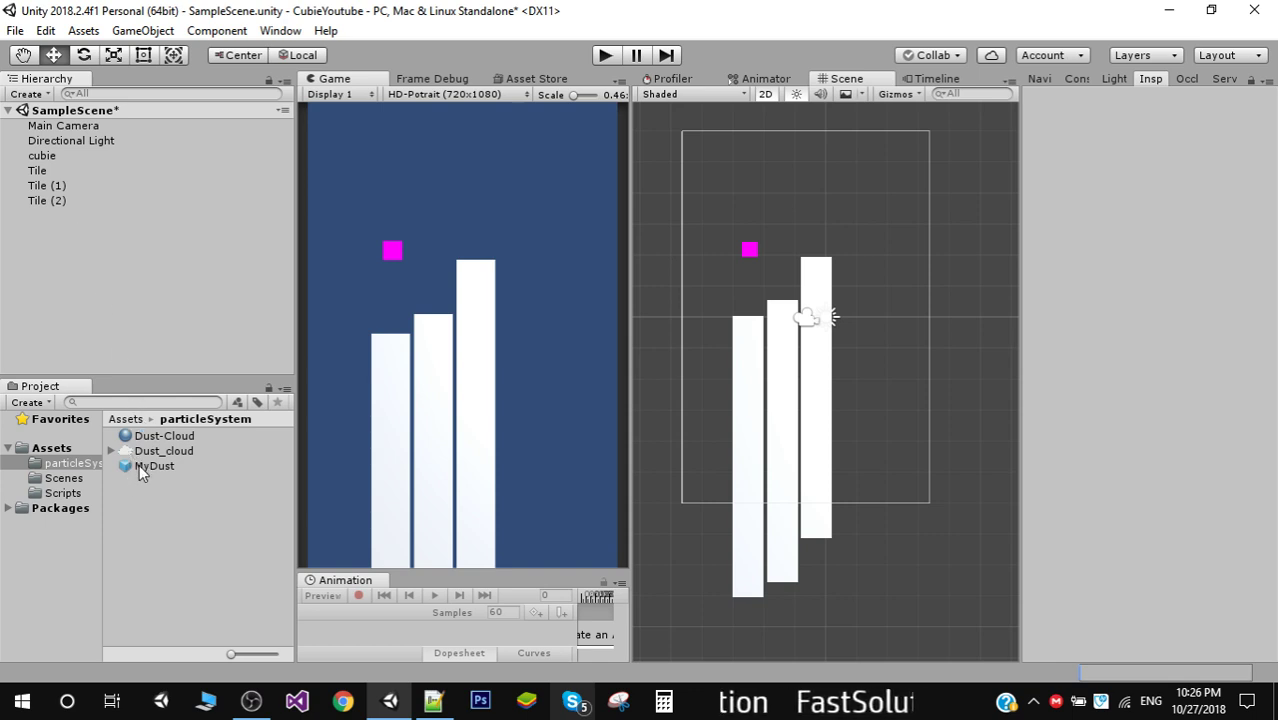
left_click_drag(139, 464, 69, 303)
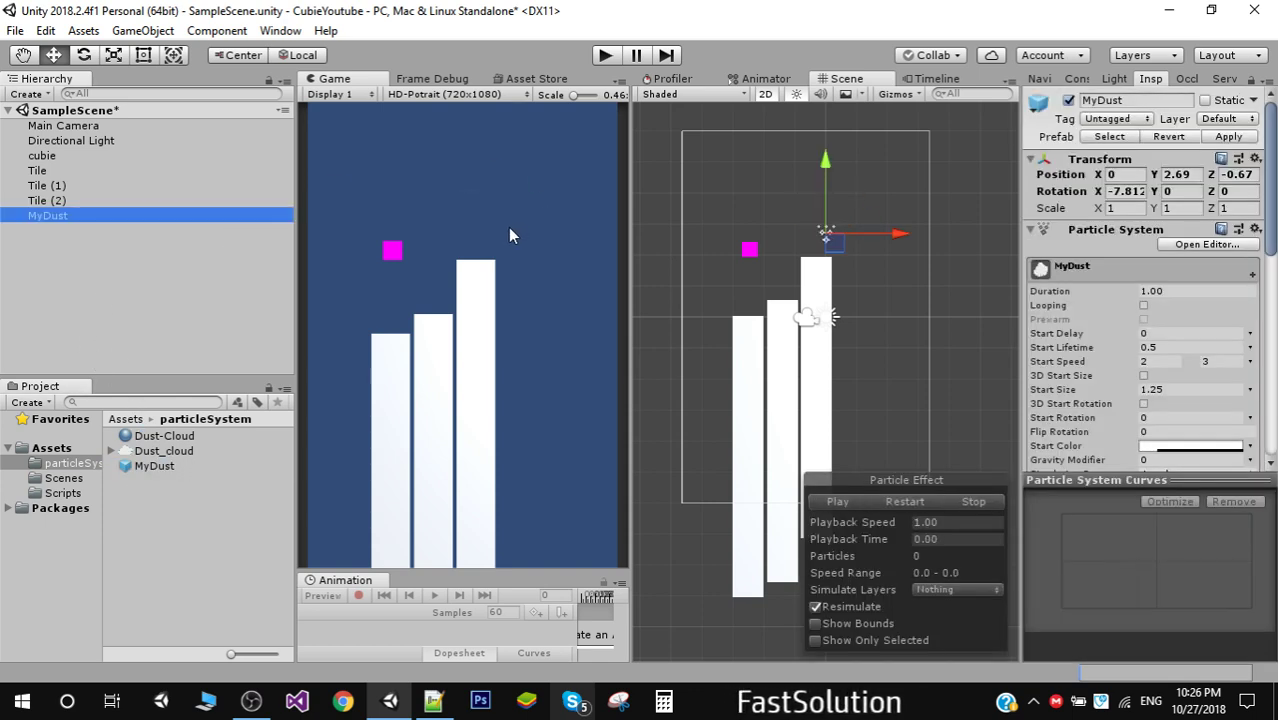
key("Delete")
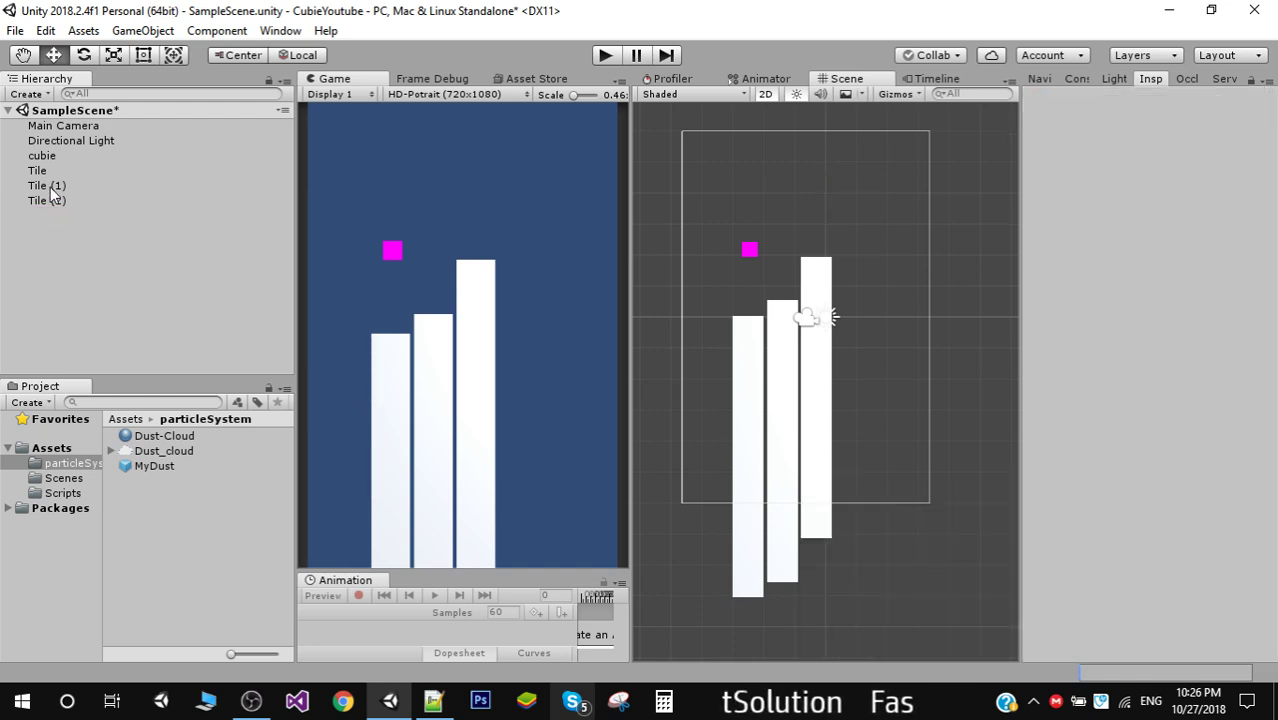
- Locate the Cubie script attached to the cubie object and open it in Visual Studio
left_click(55, 158)
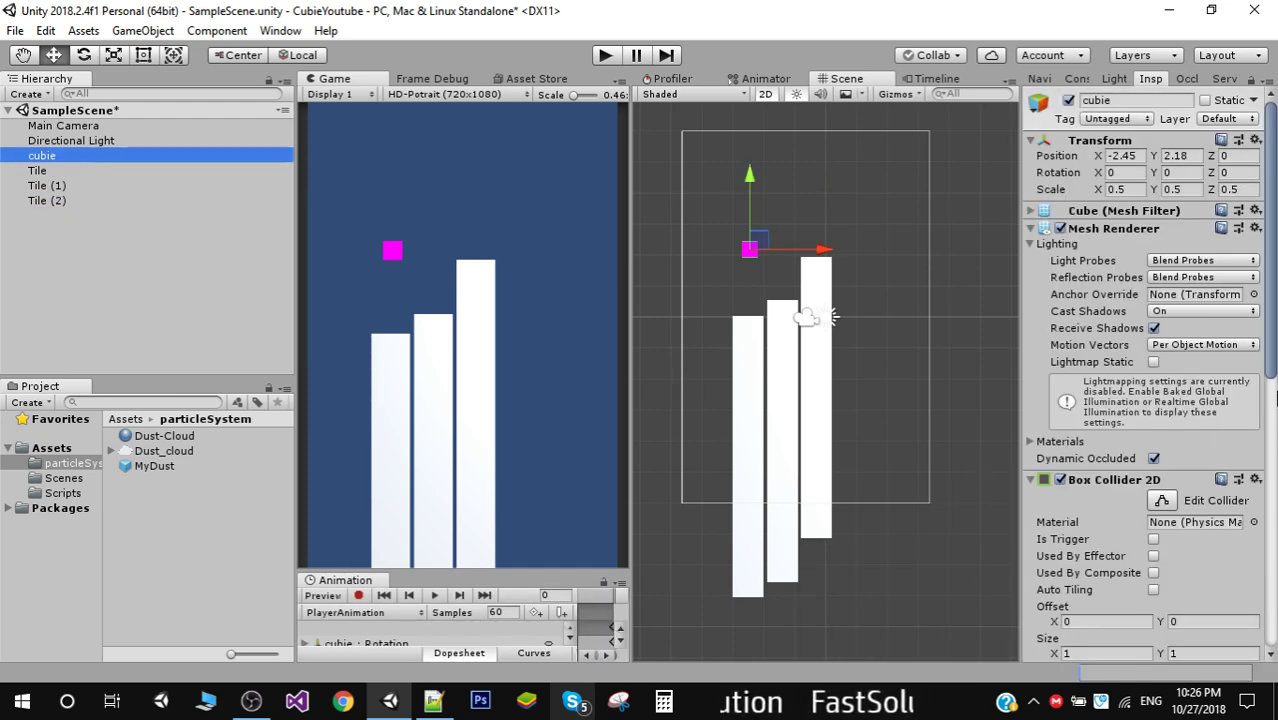
scroll(1148, 380, "down", 10)
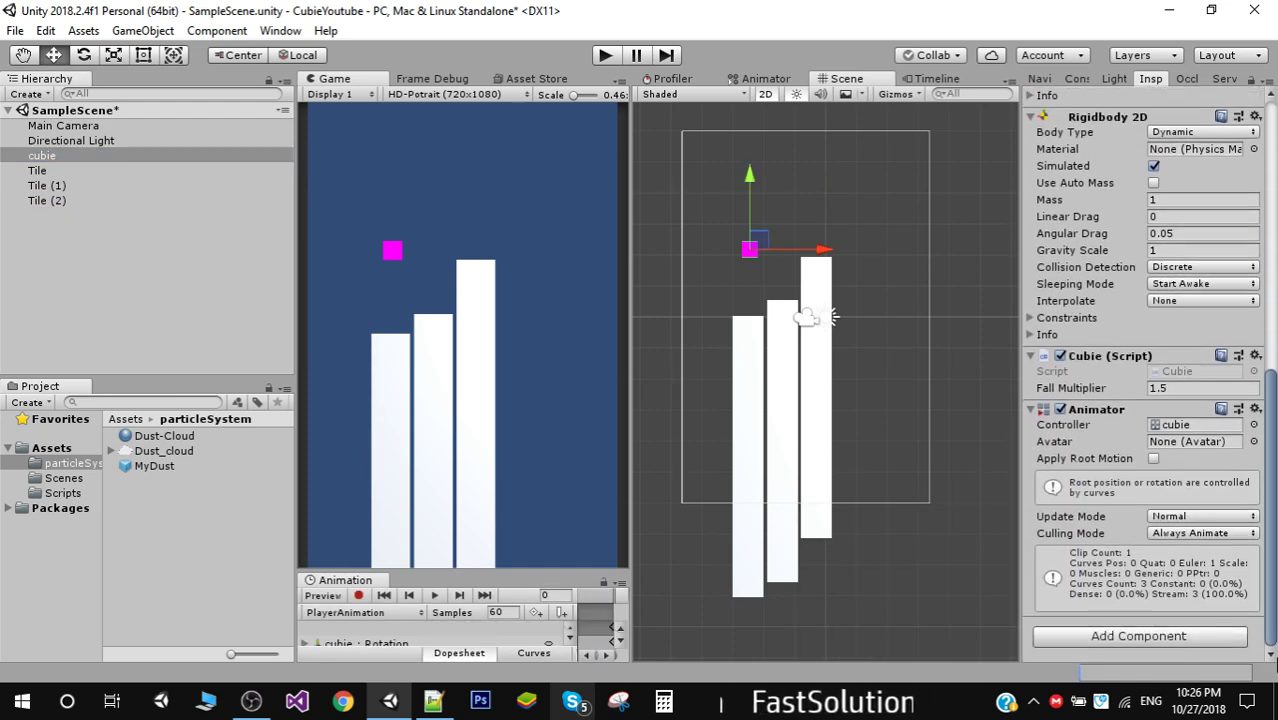
left_click(1174, 371)
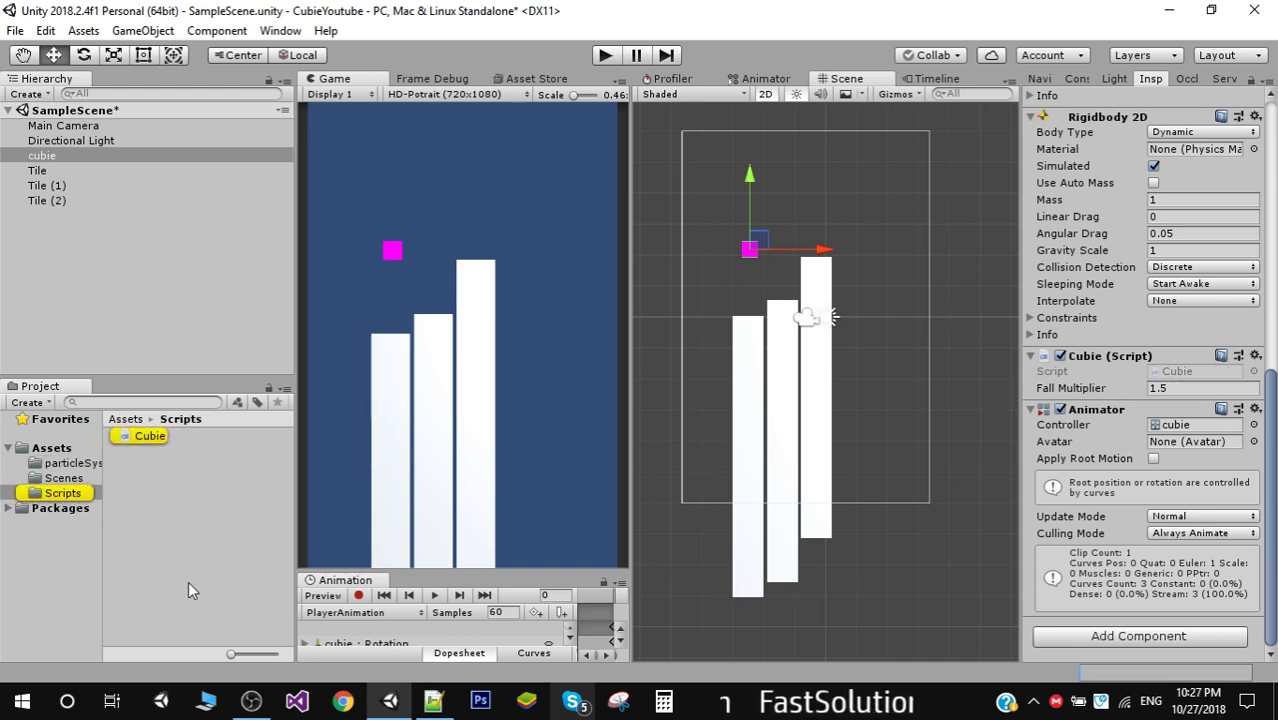
double_click(151, 436)
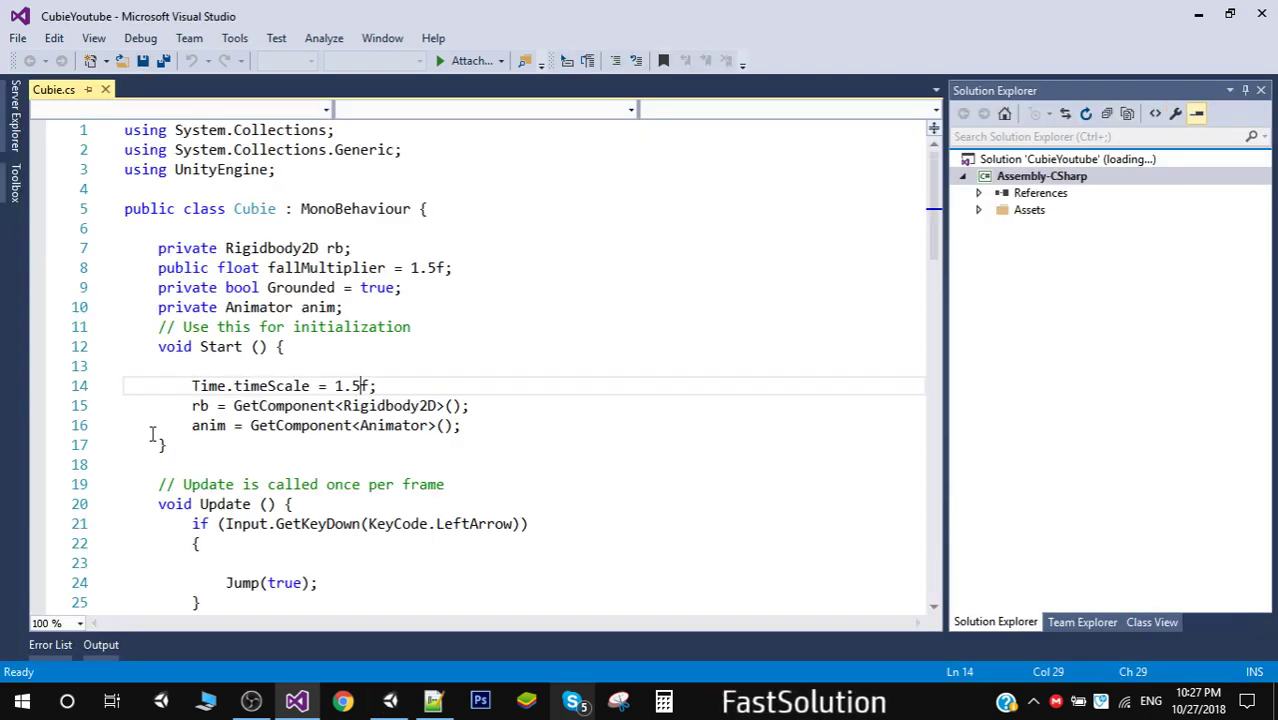
- Declare a public GameObject variable named dustParticle below the anim field in the Cubie class and save the script
left_click(1034, 702)
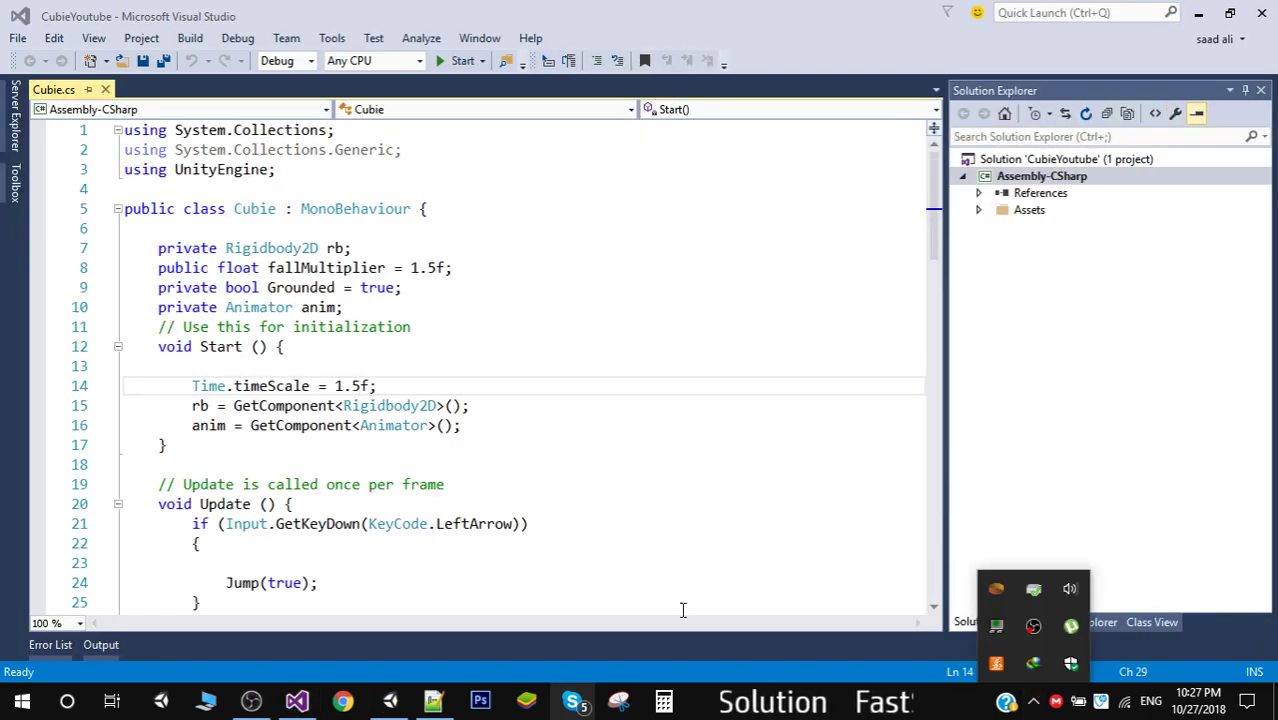
left_click(362, 311)
key("Return")
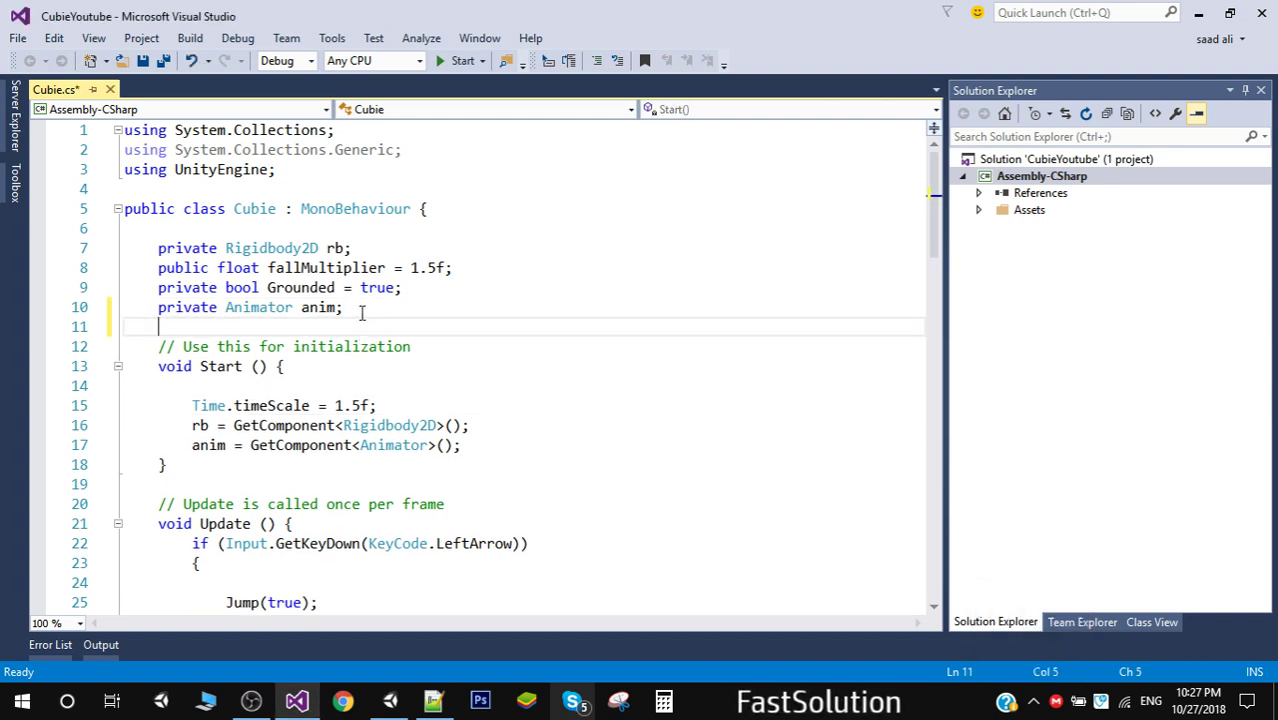
type("public ")
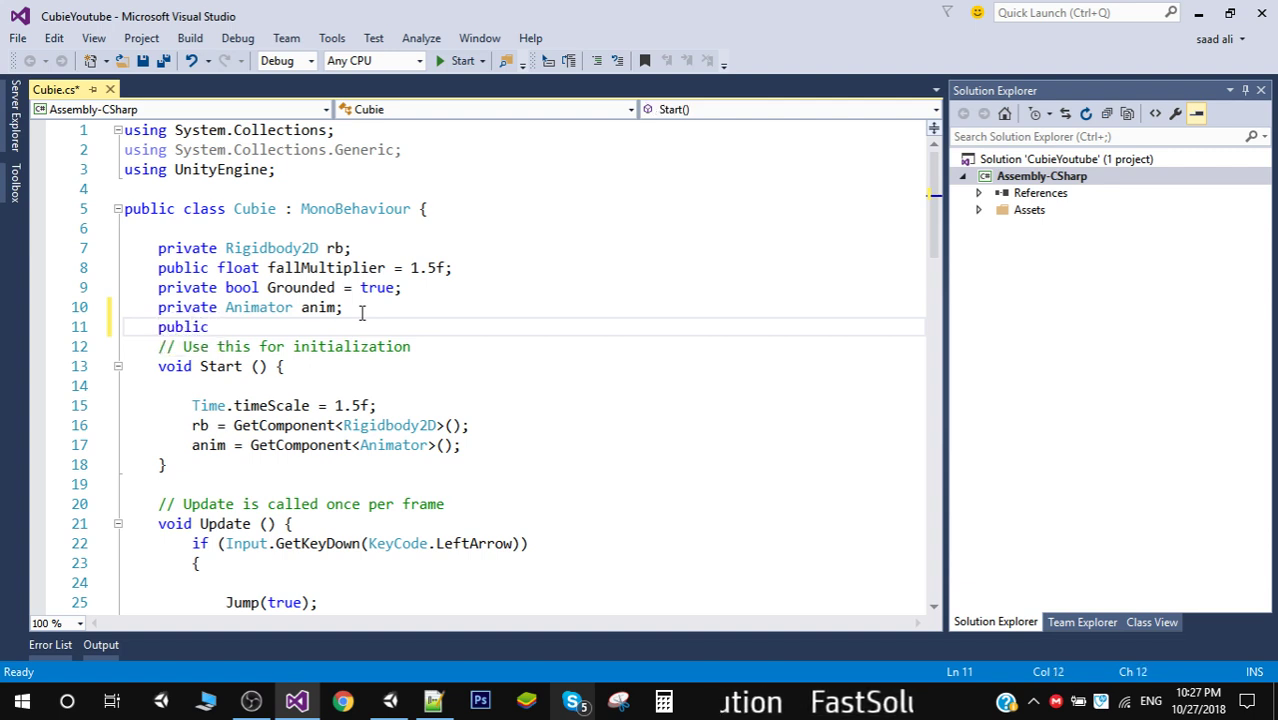
type("GameObject")
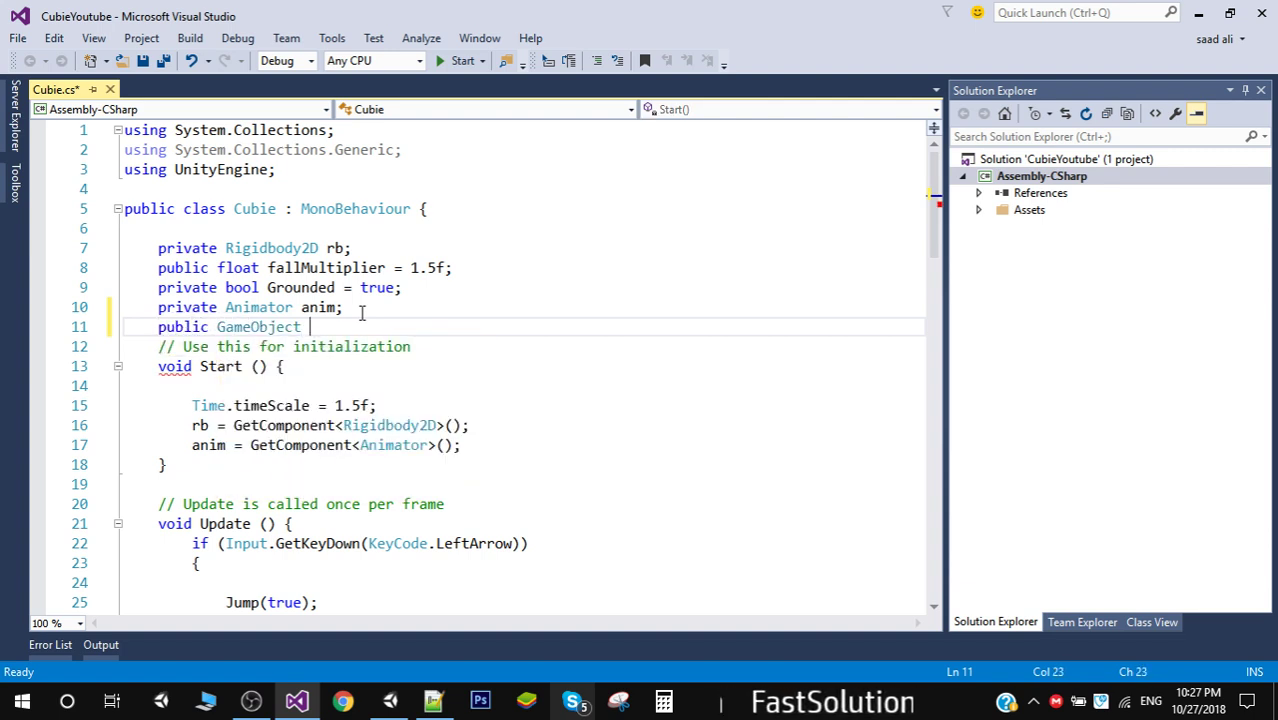
type(" dust")
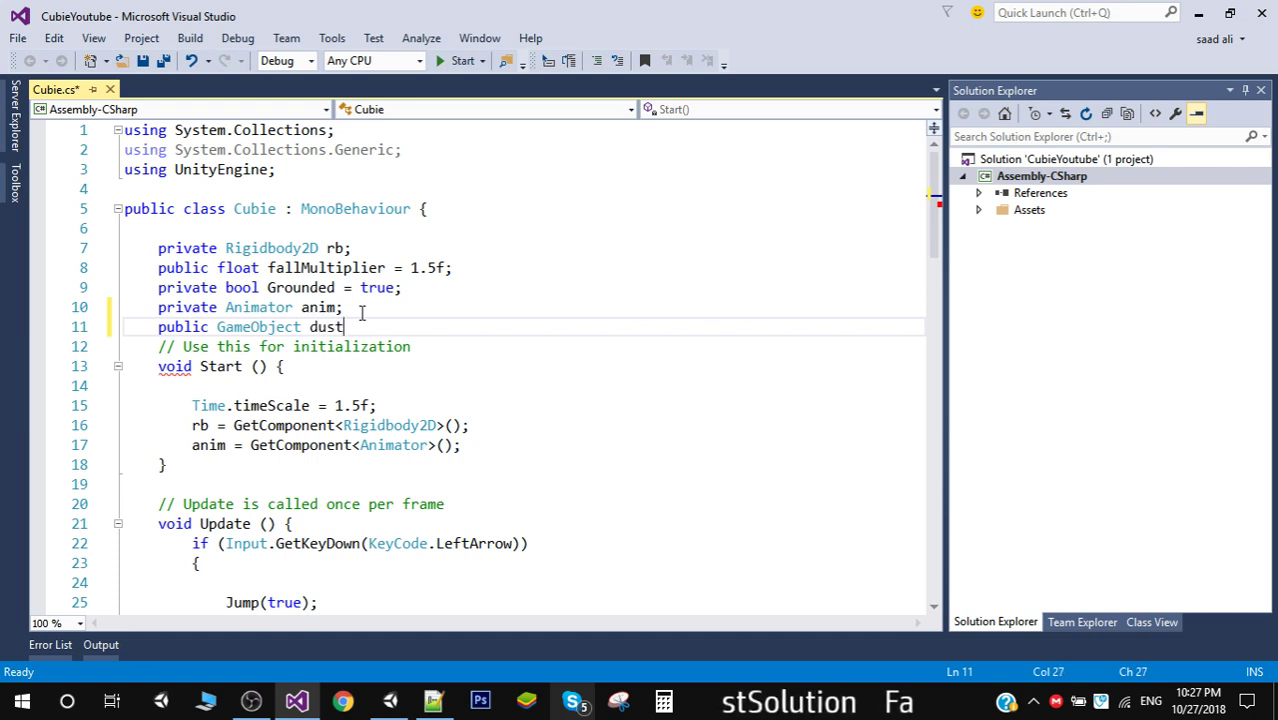
type("Particle;")
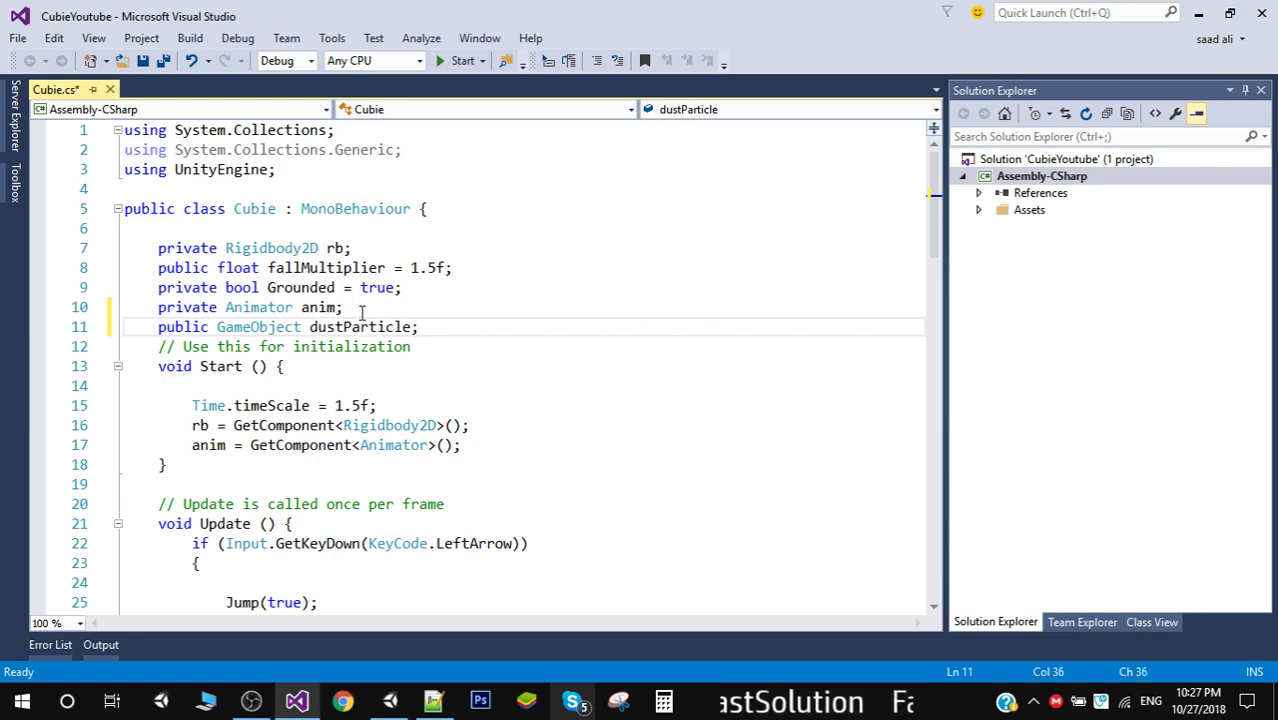
key("ctrl+s")
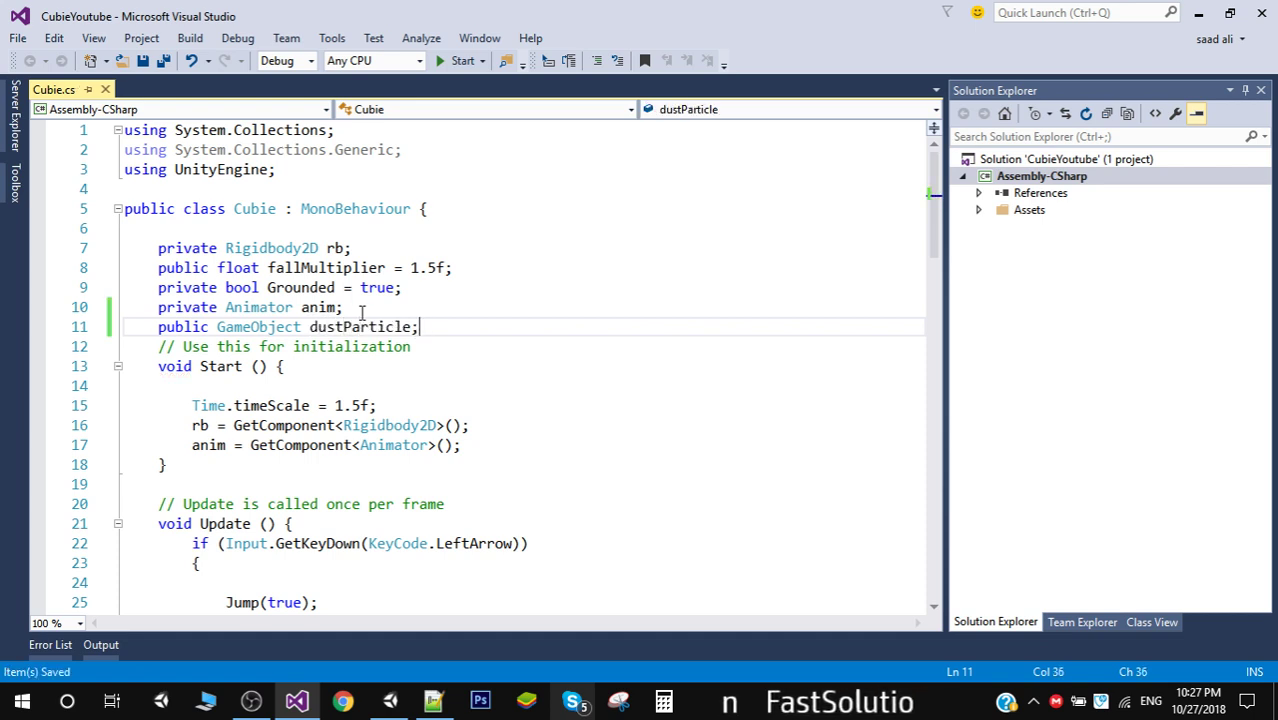
left_click(377, 331)
double_click(378, 332)
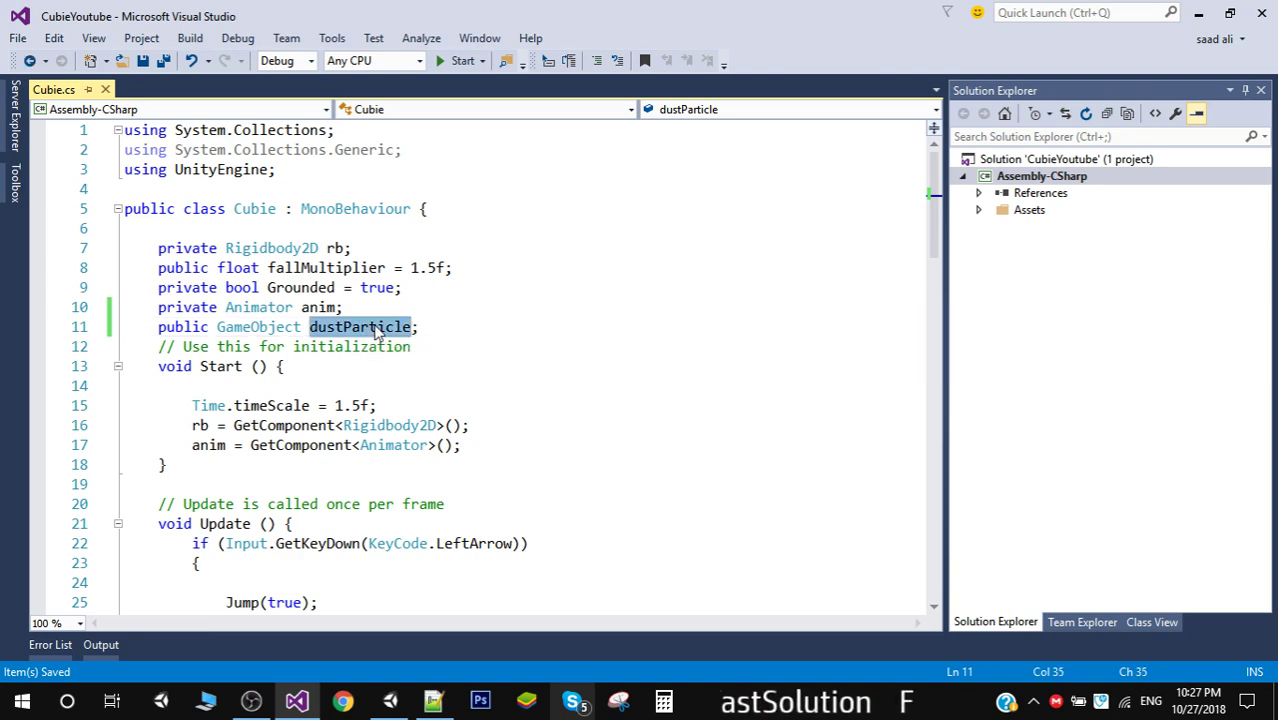
- Declare a GameObject variable named temp as the first line of the "Tile" tag check in OnCollisionEnter2D
left_click_drag(934, 226, 951, 492)
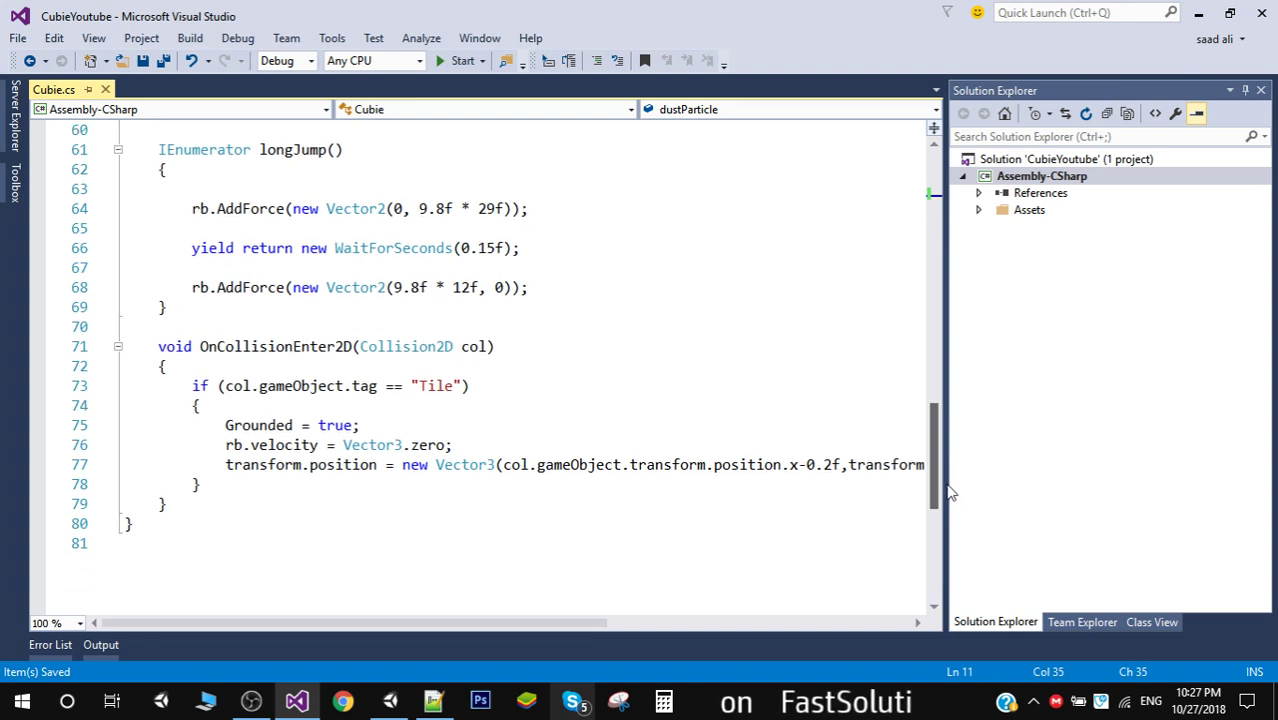
left_click(322, 412)
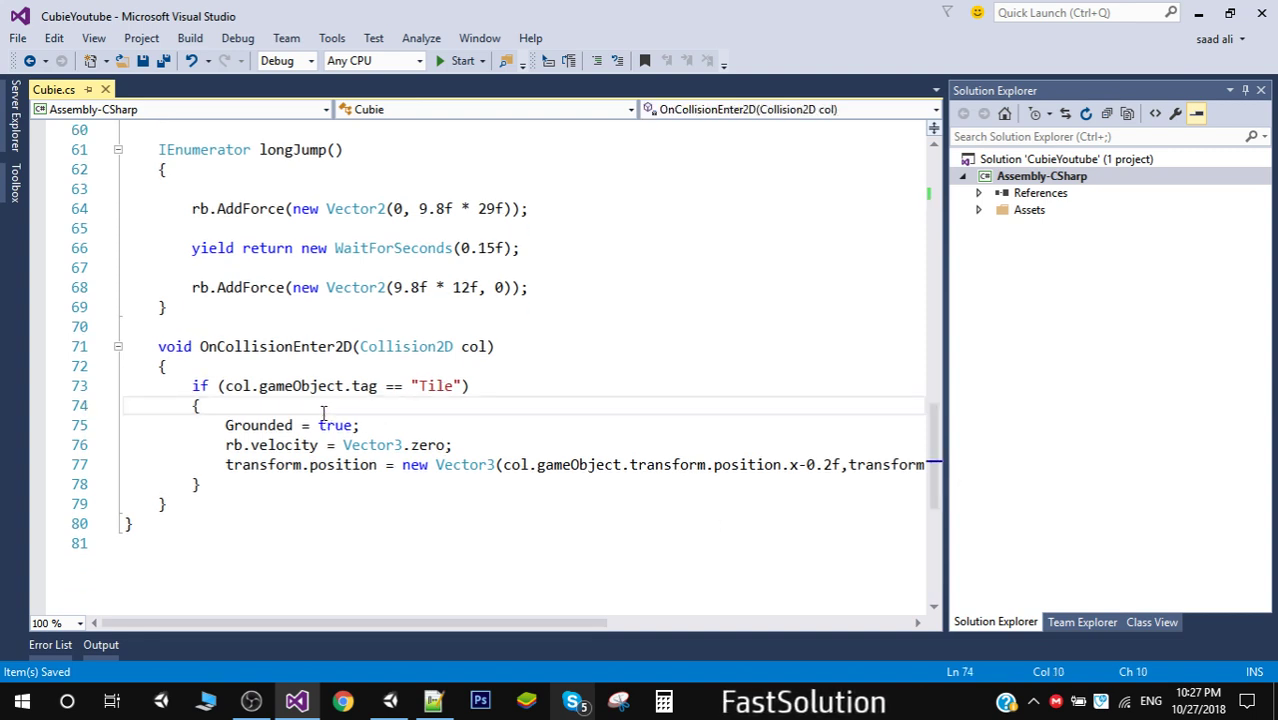
key("Return")
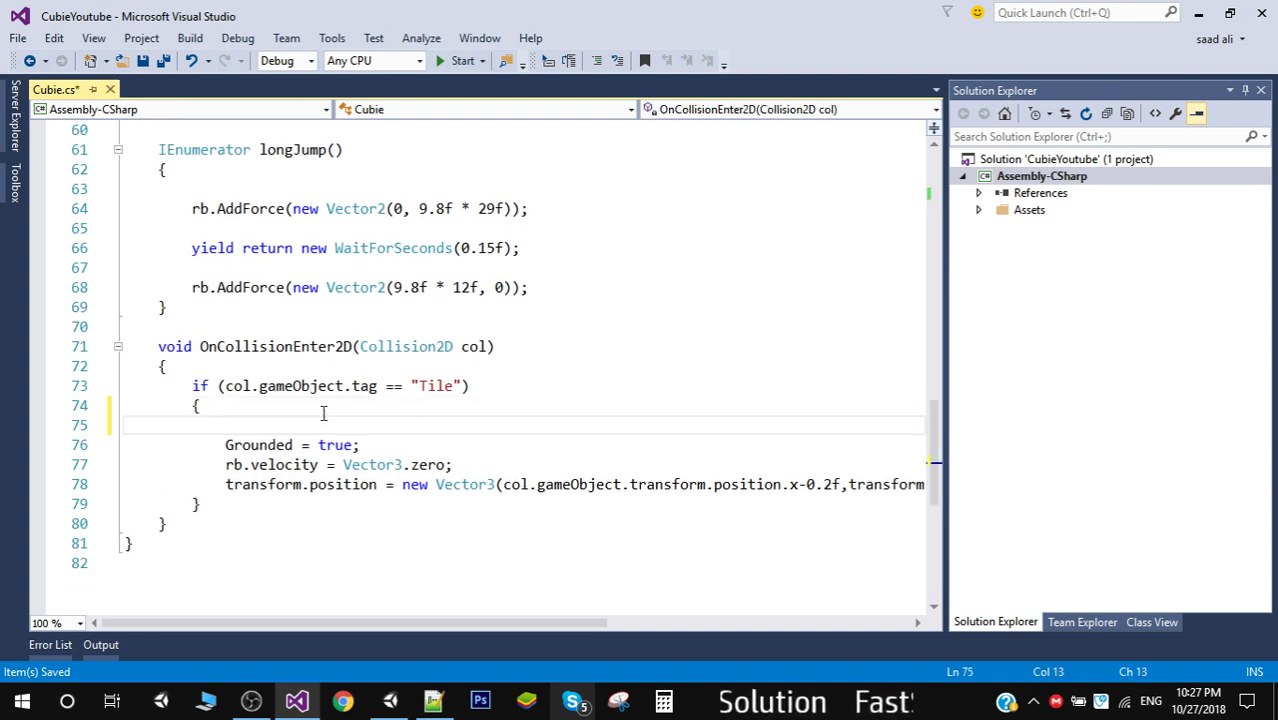
type("Game")
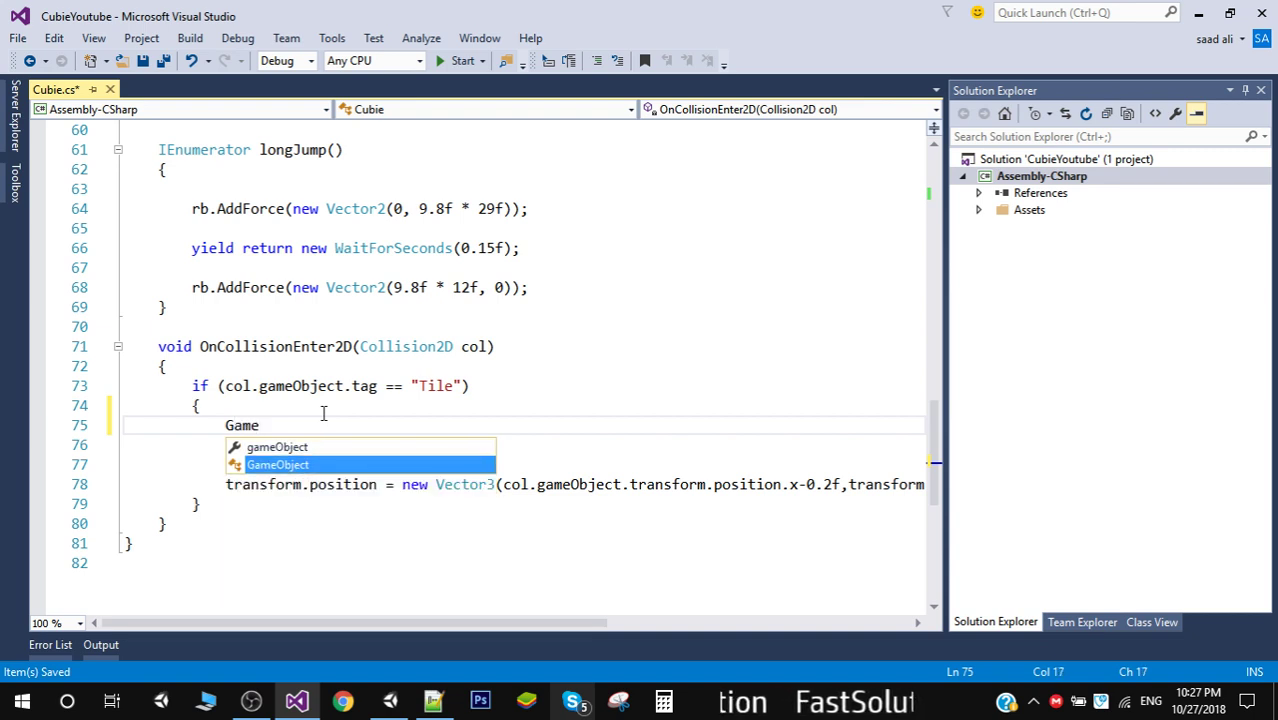
key("Tab")
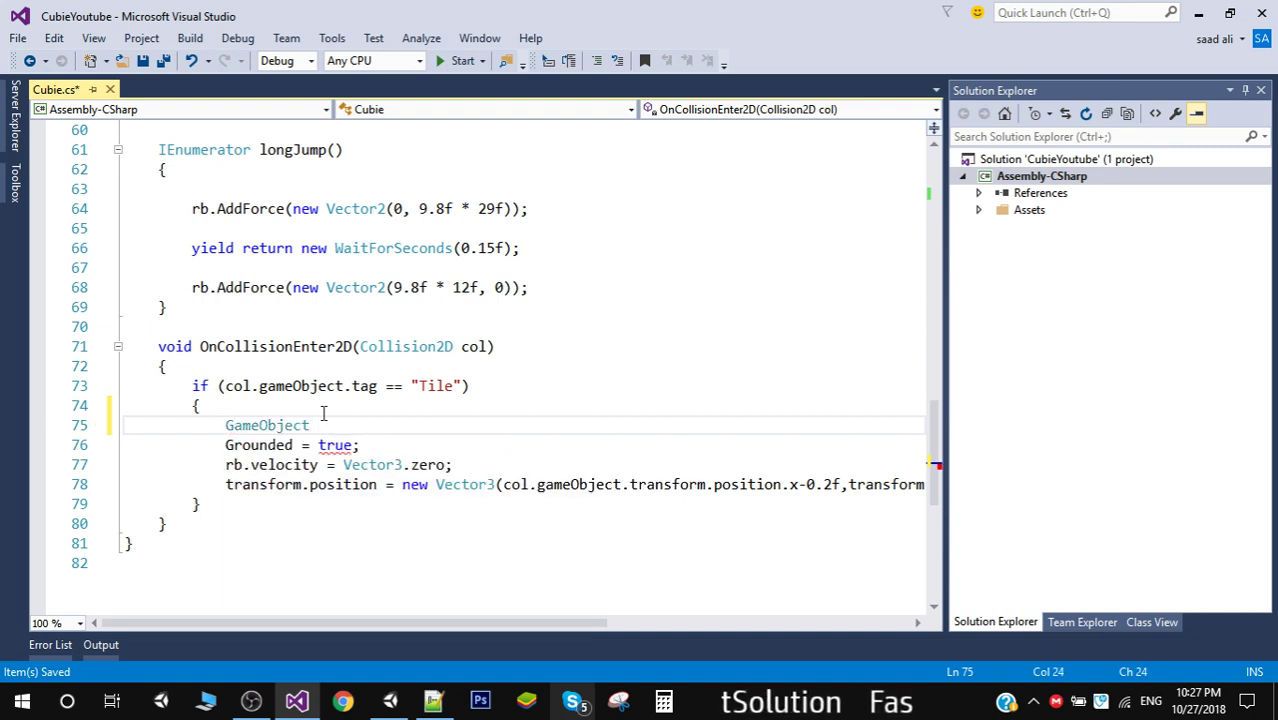
type("temp")
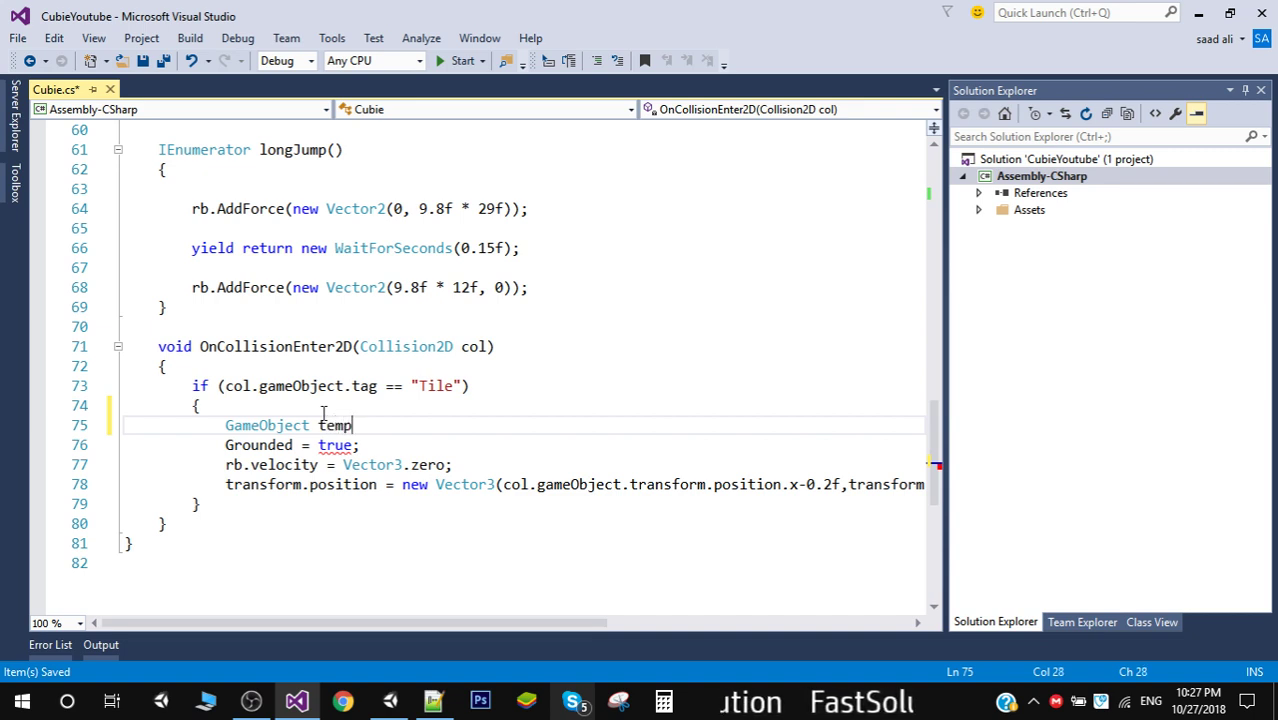
- Assign temp an Instantiate() call with dustParticle as its first argument
type(" = Insta")
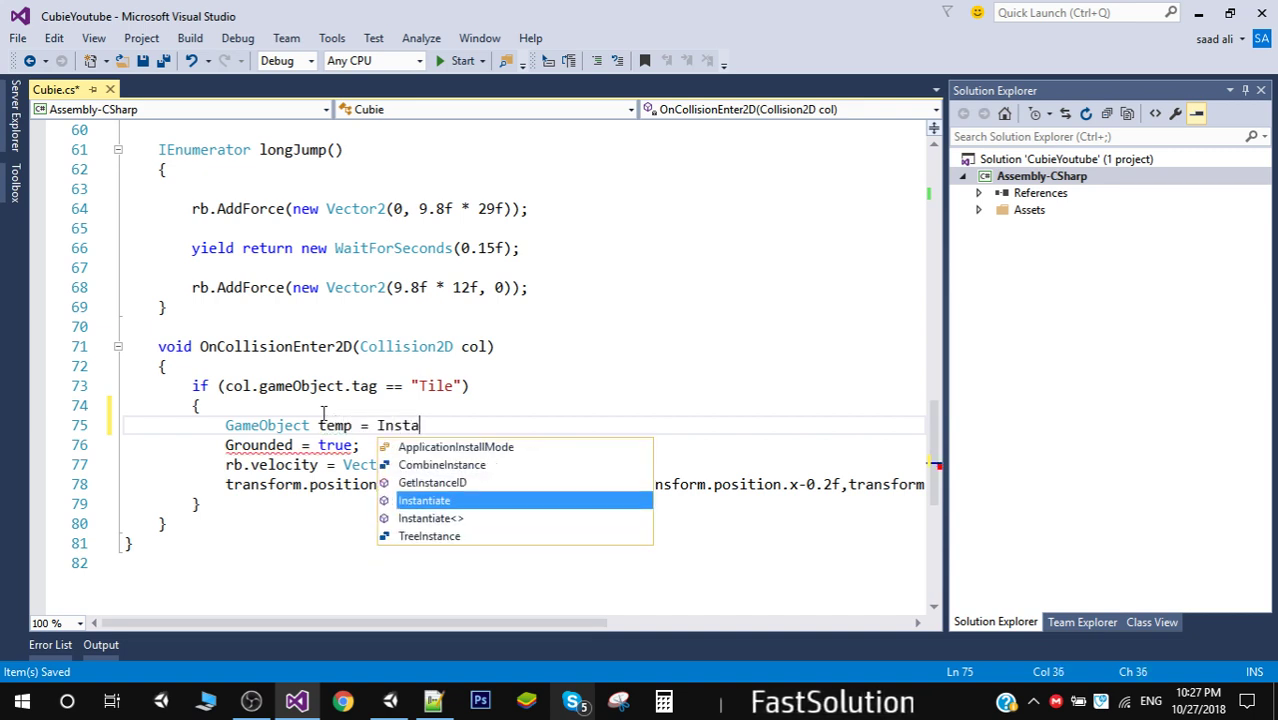
type("n")
key("Tab")
type("()")
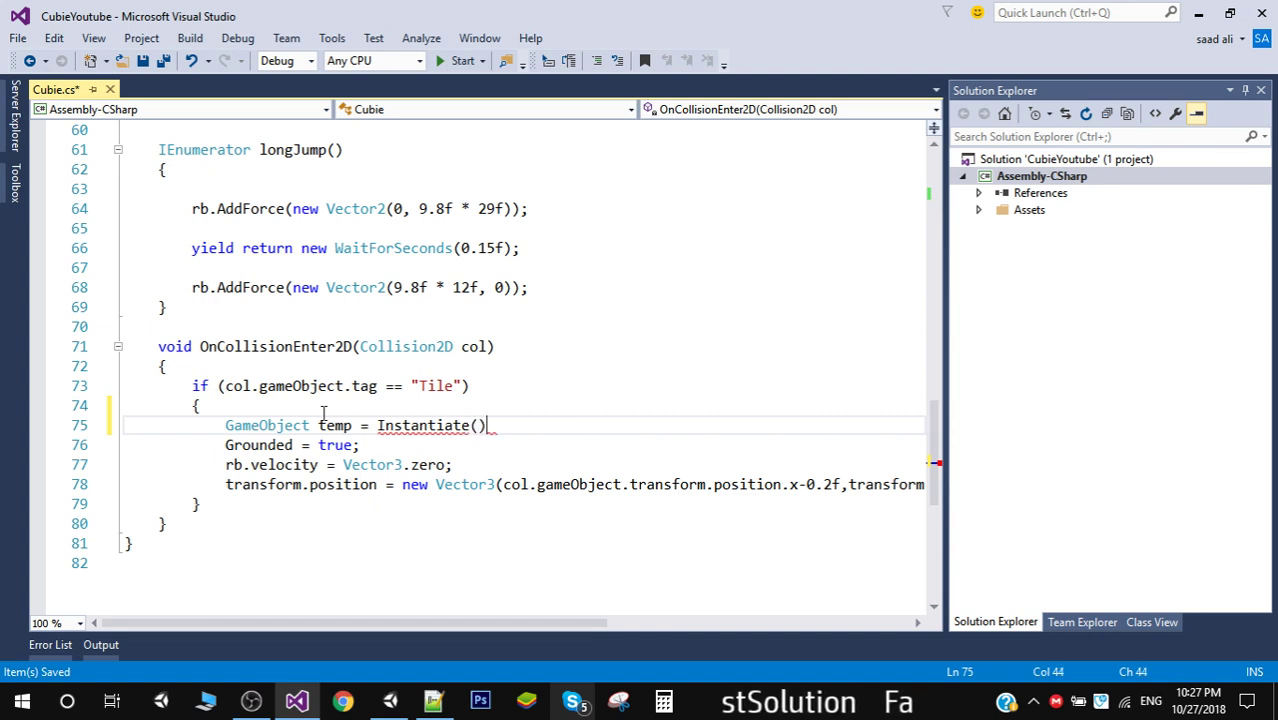
key("Left")
type("dus")
key("Tab")
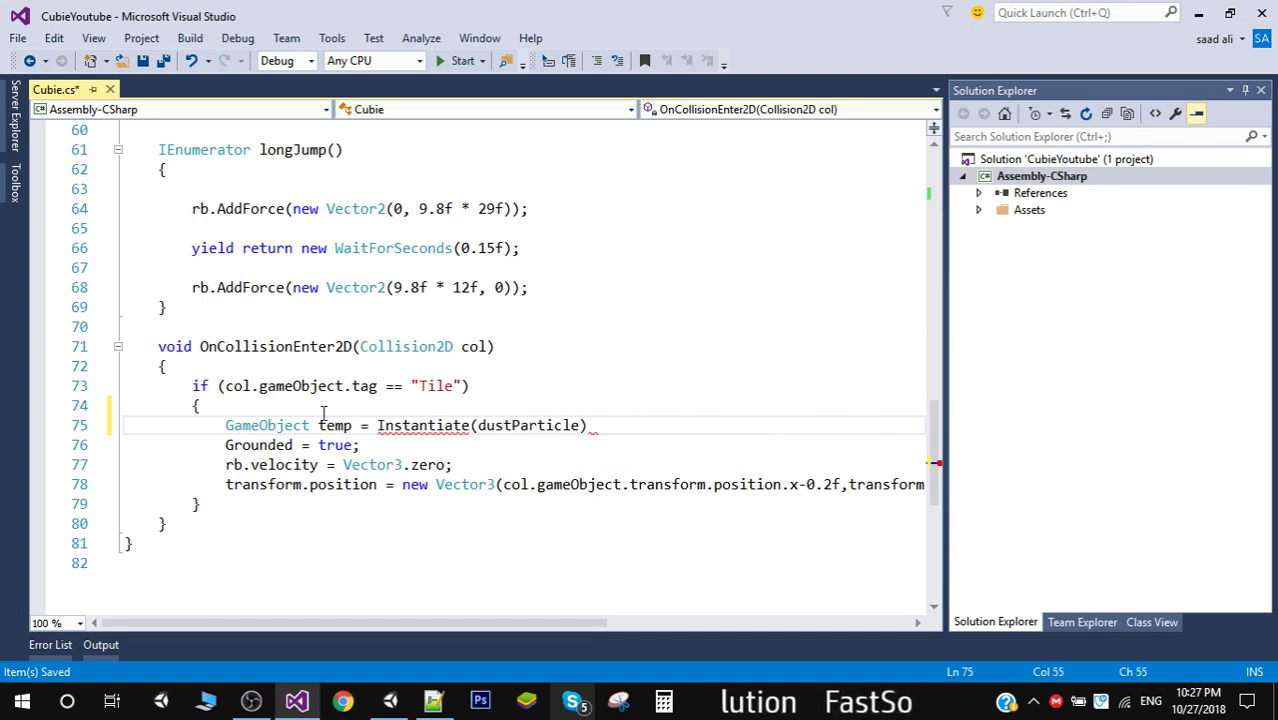
- Add a new Vector3 as the second Instantiate argument, with transform.position.x as its x component
type(",")
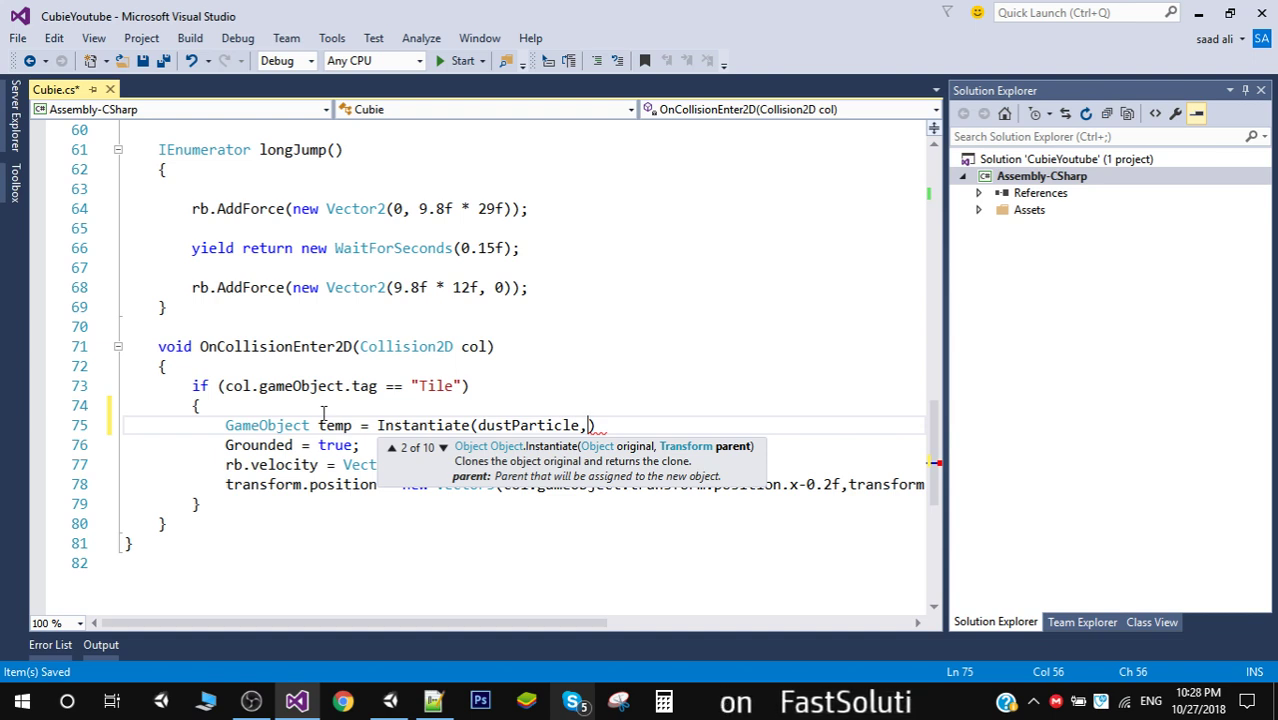
type("new ve")
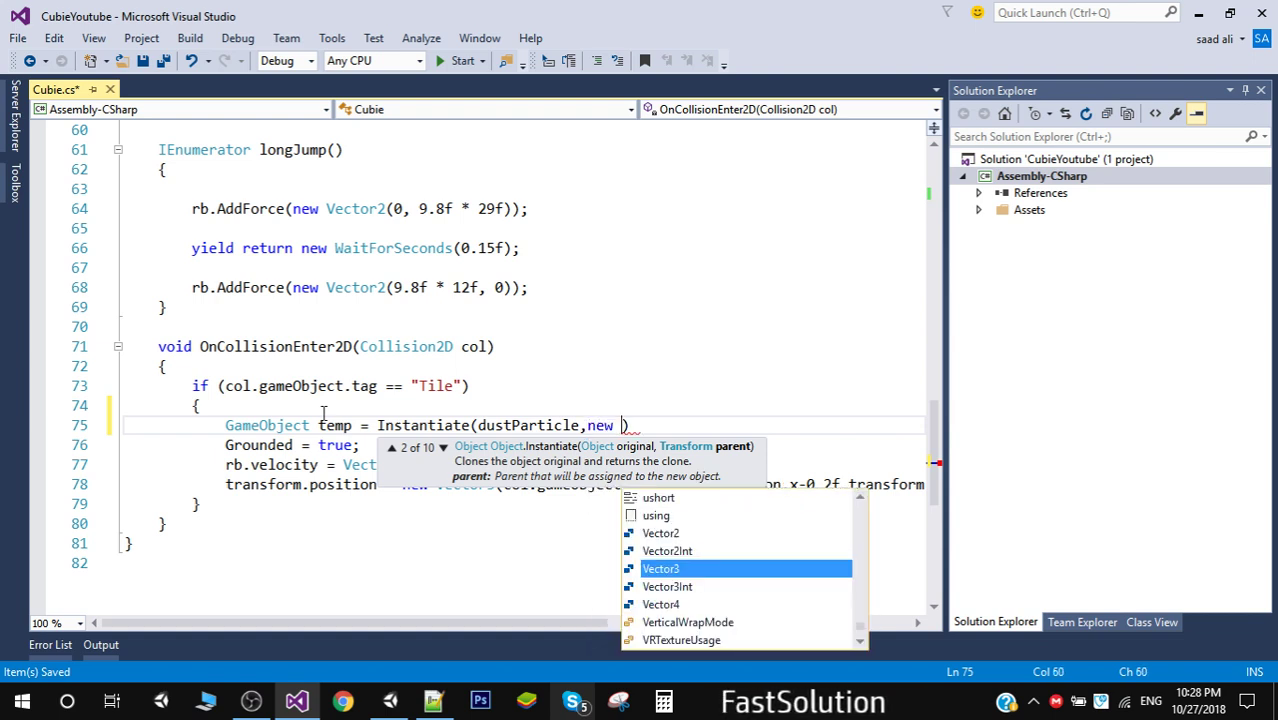
key("Tab")
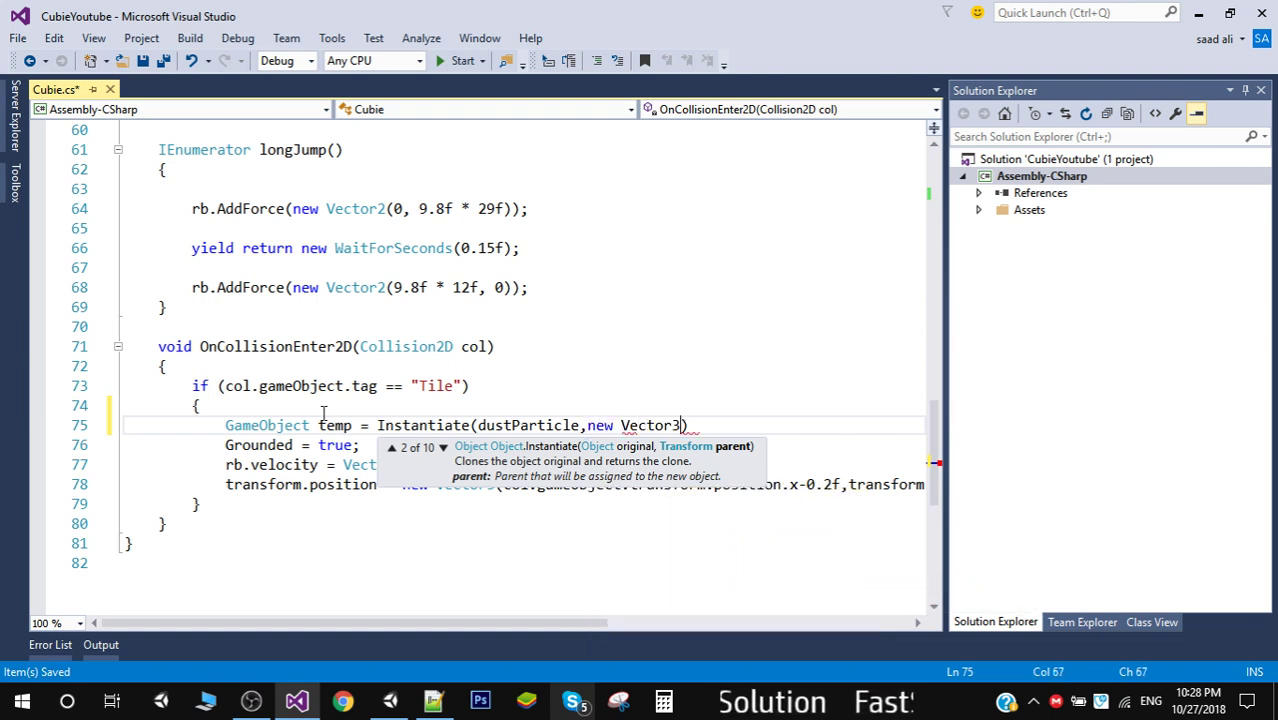
type("()")
key("Left")
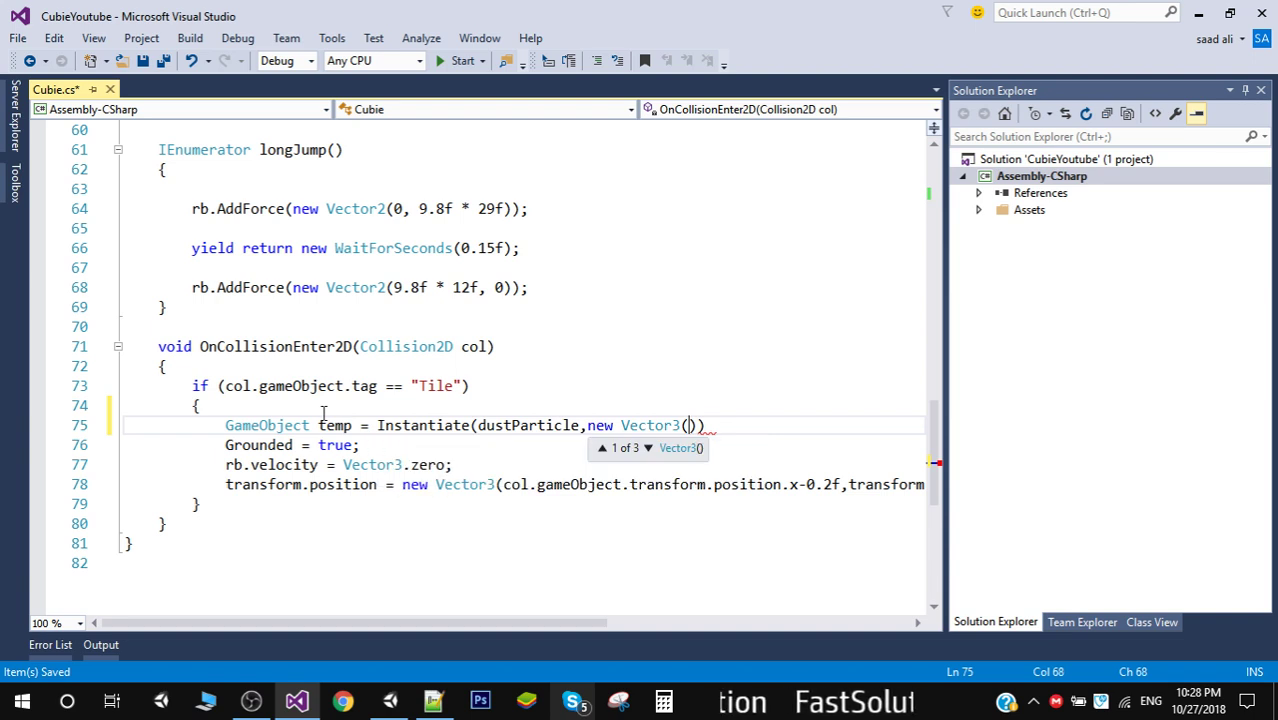
type("tra")
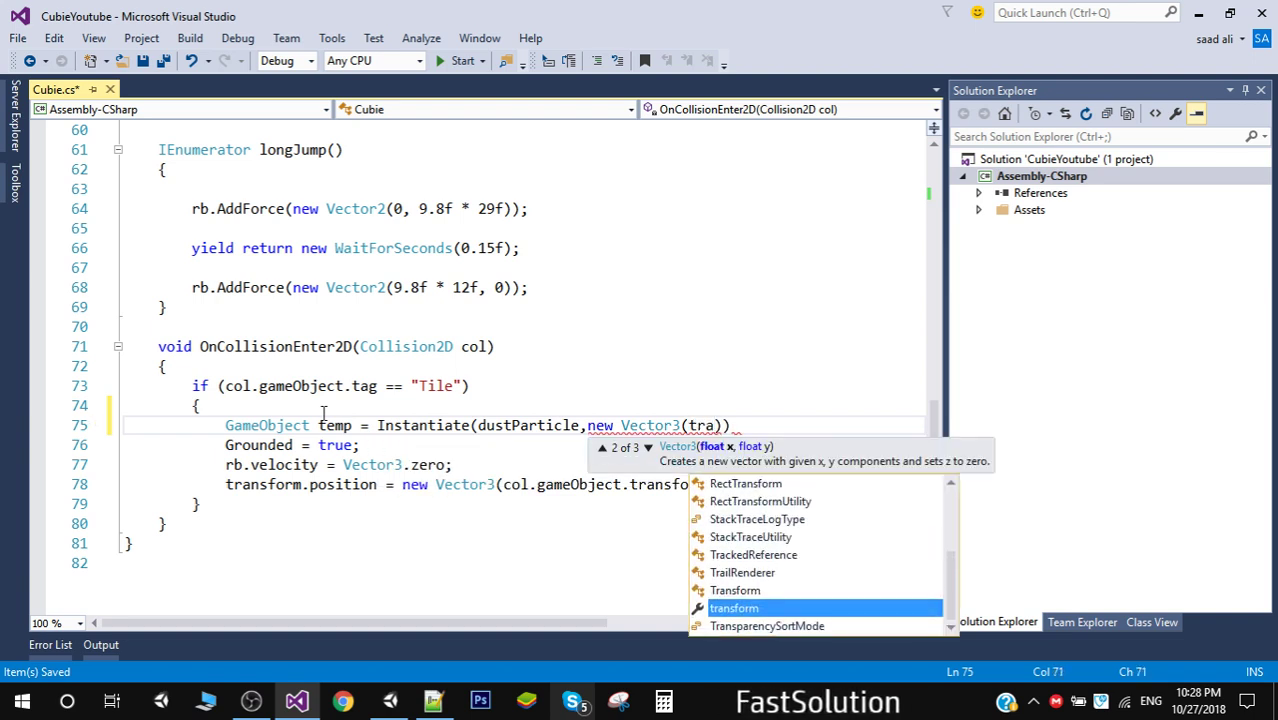
key("Tab")
type(".pos")
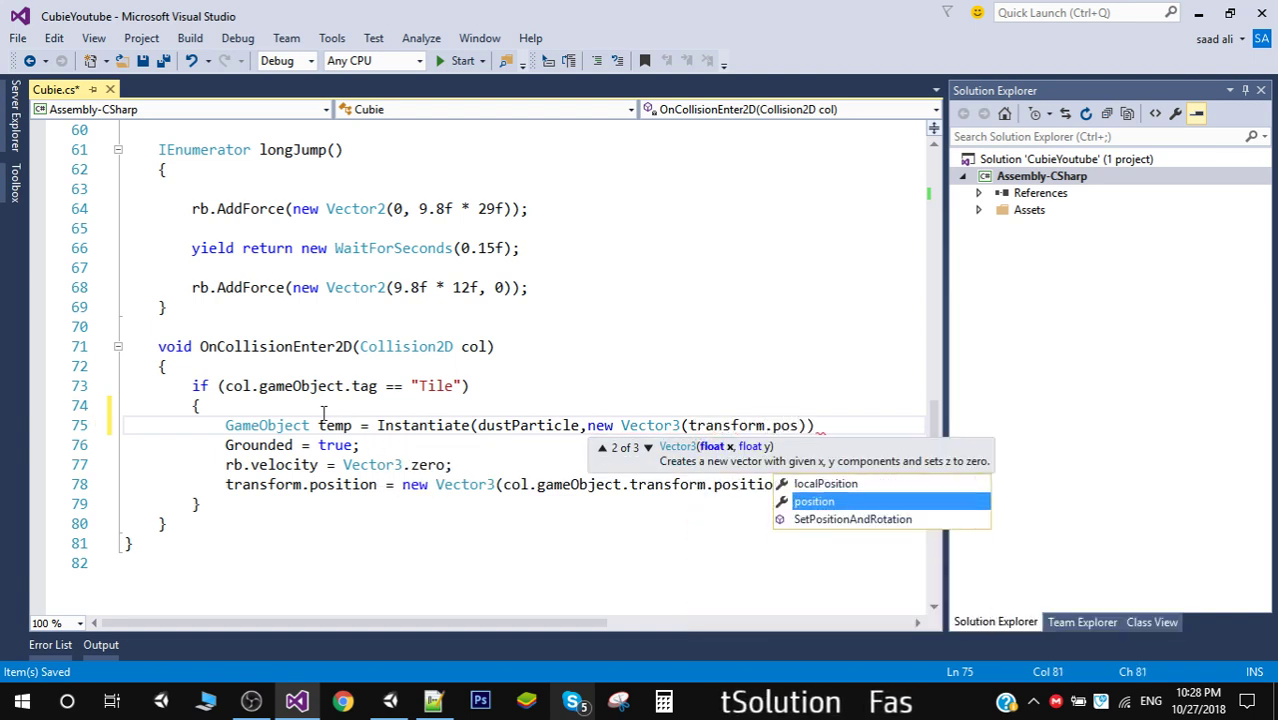
key("Tab")
type(".x")
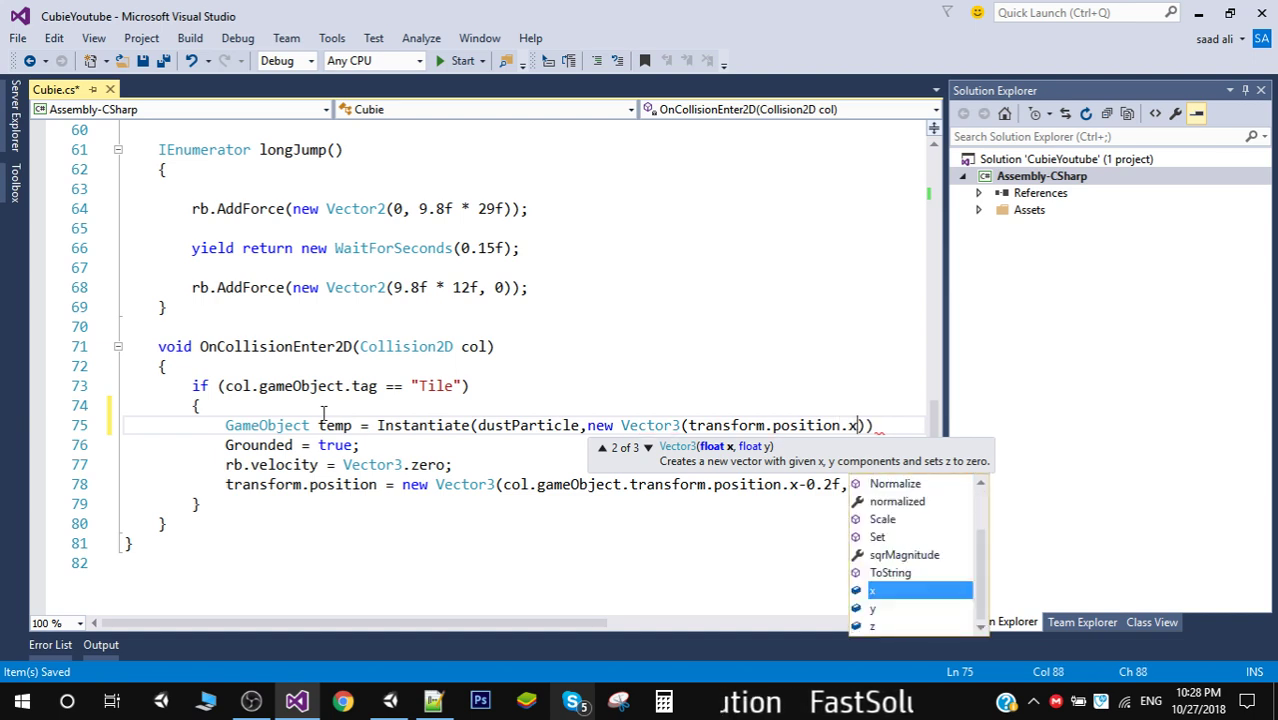
key("Tab")
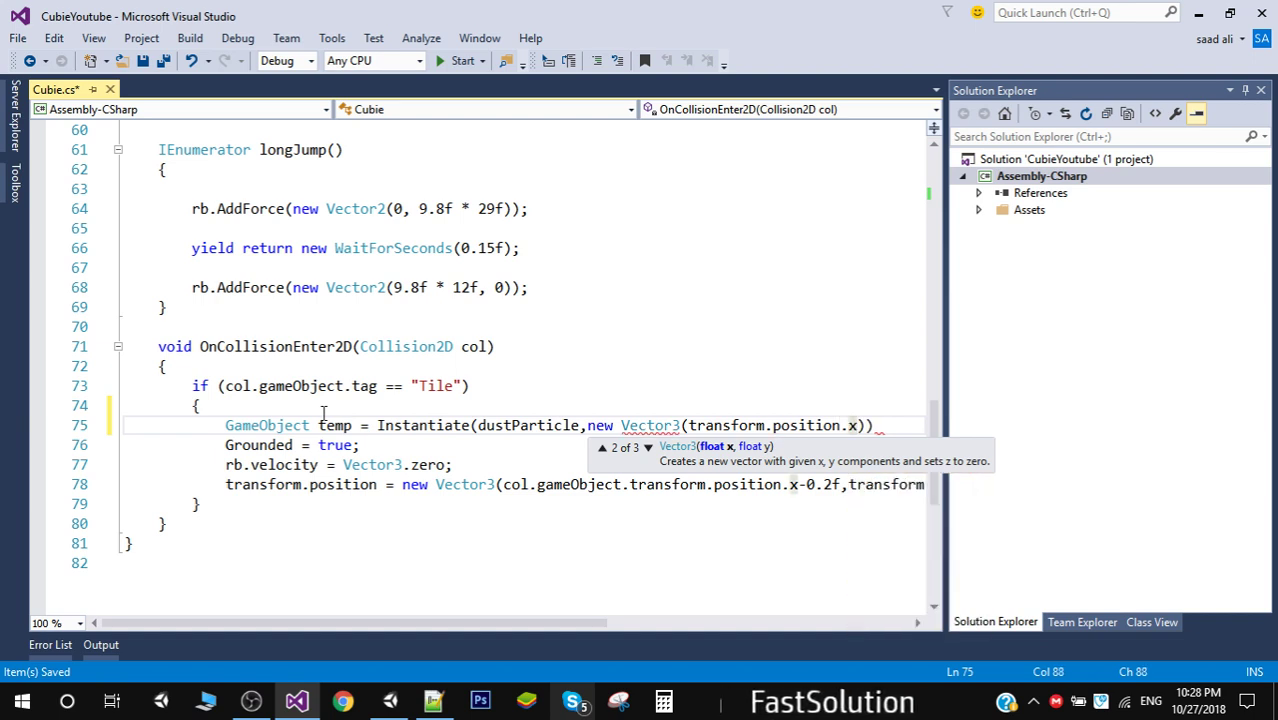
- Set the new Vector3's y component to transform.position.y - 0.5f and save the script
type(",")
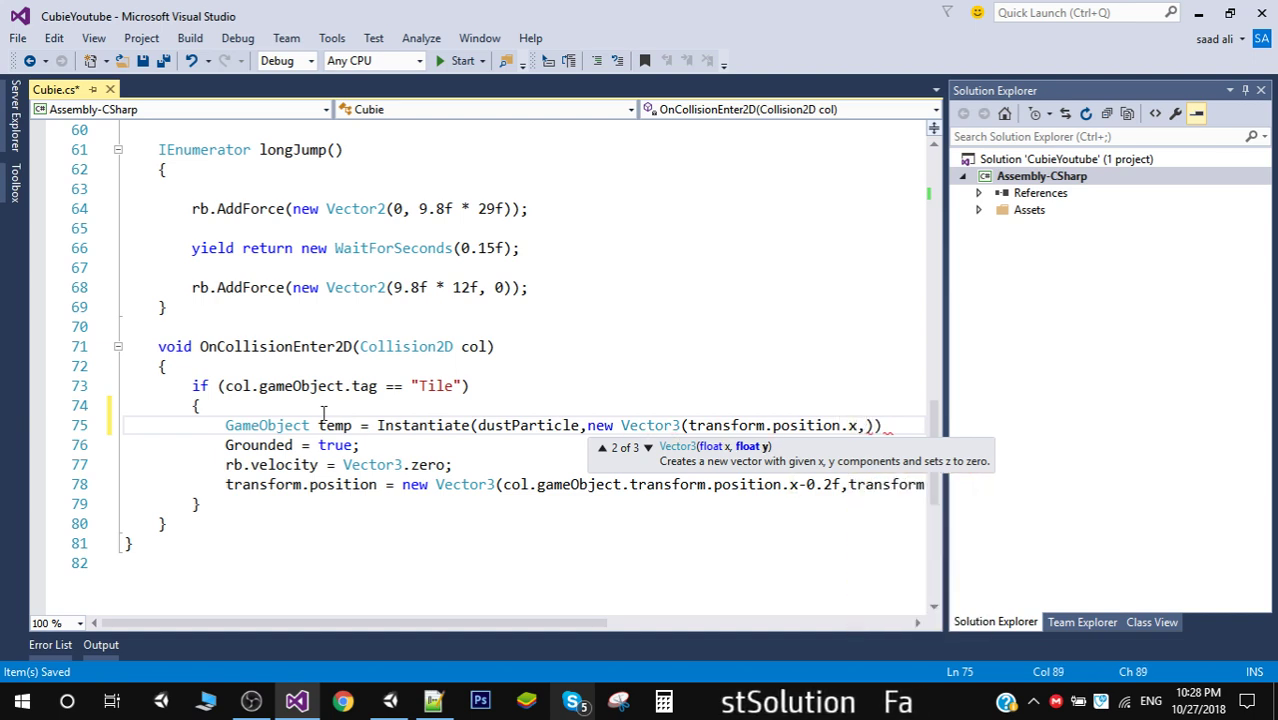
type("transform")
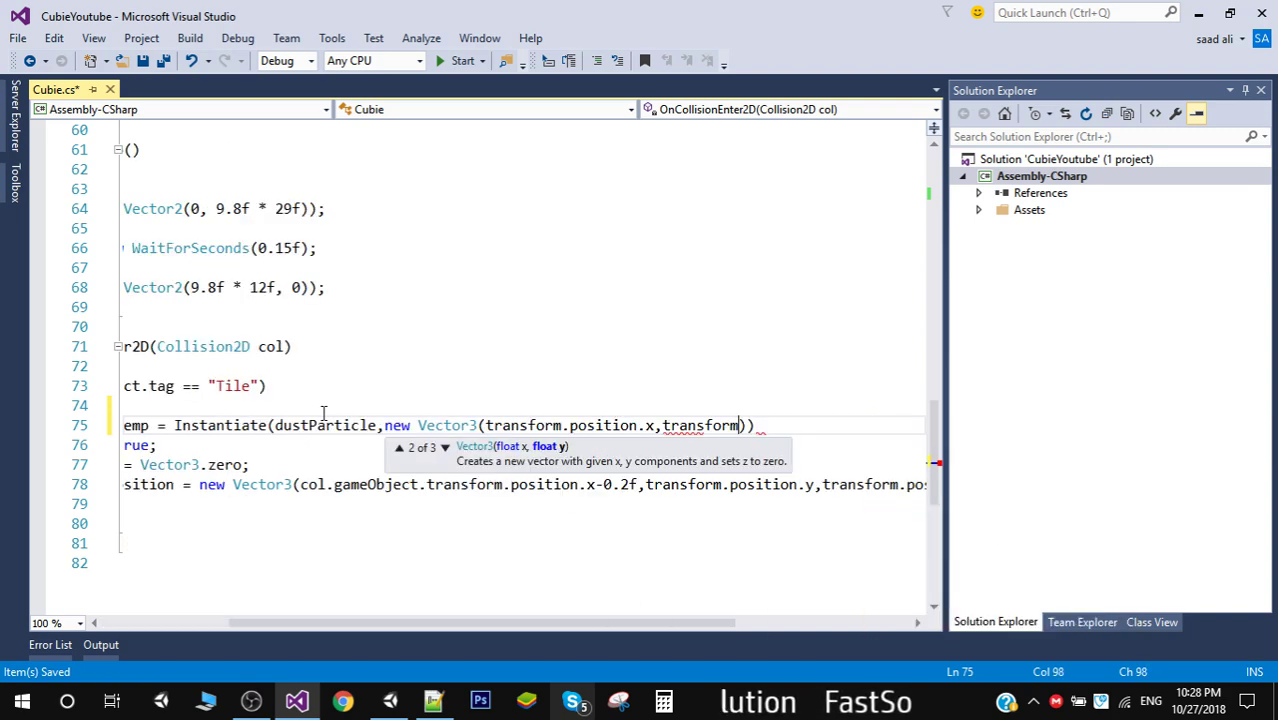
type(".position")
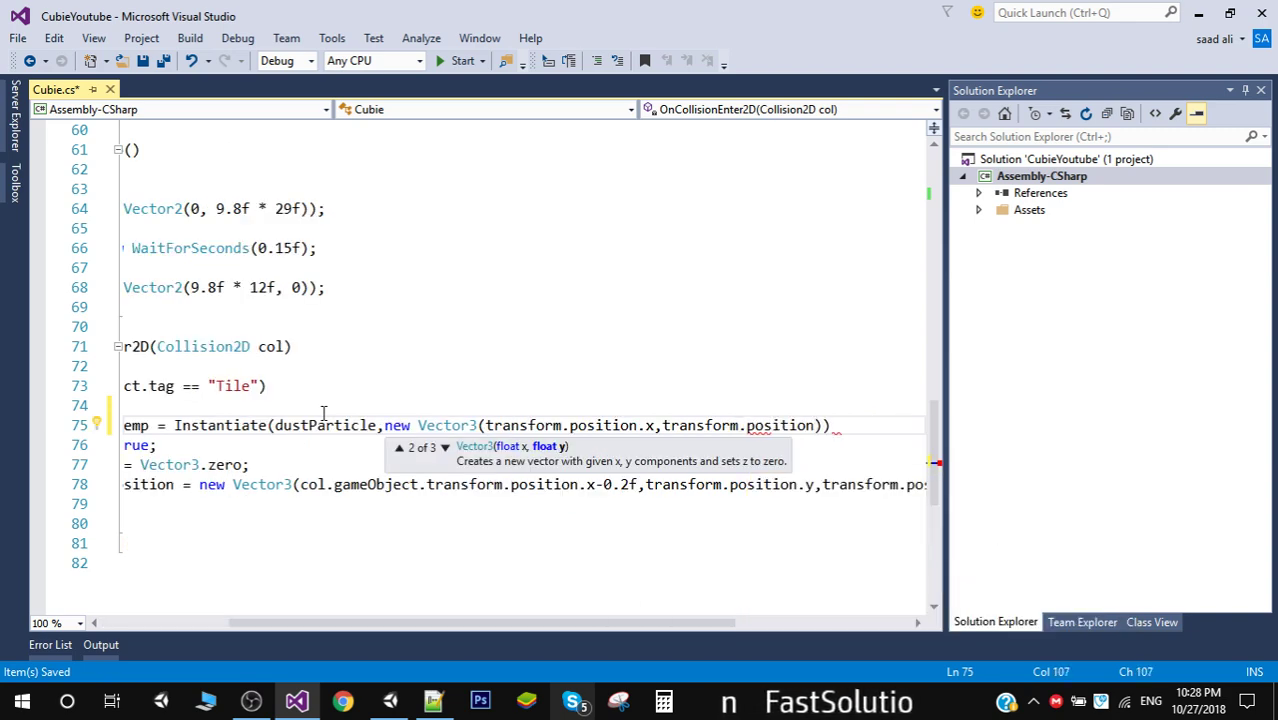
type(".y")
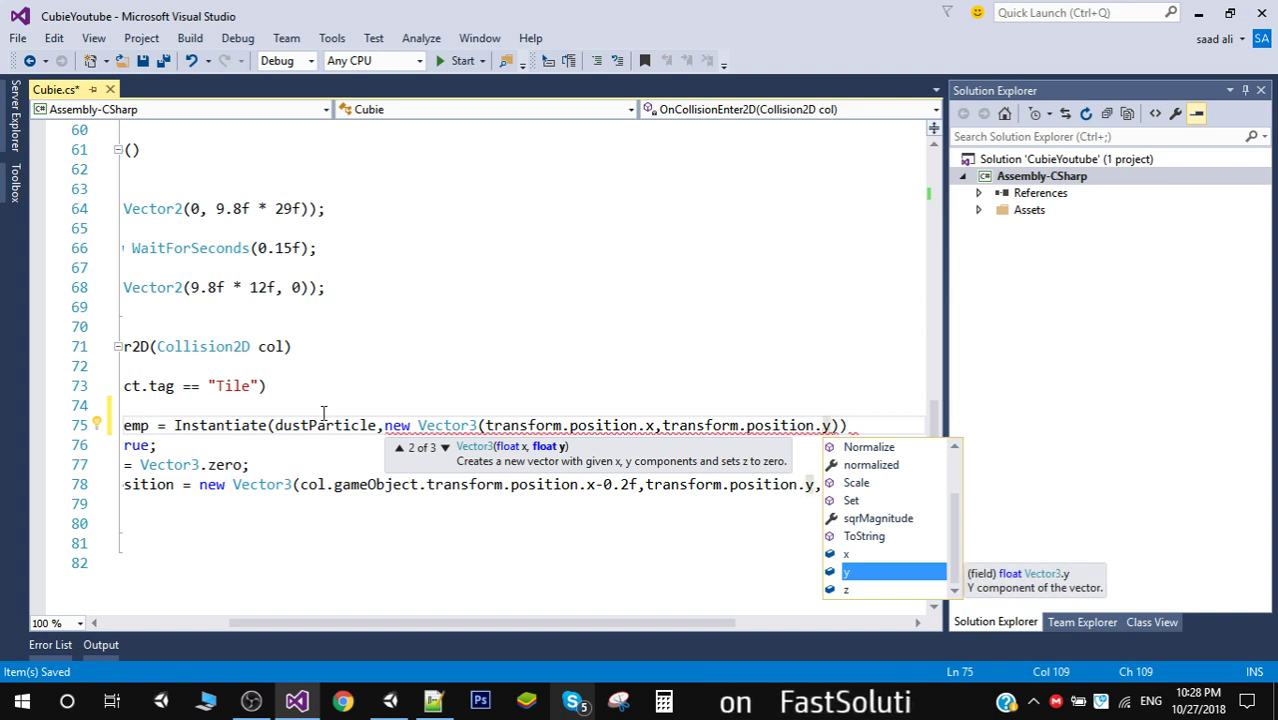
type("- ")
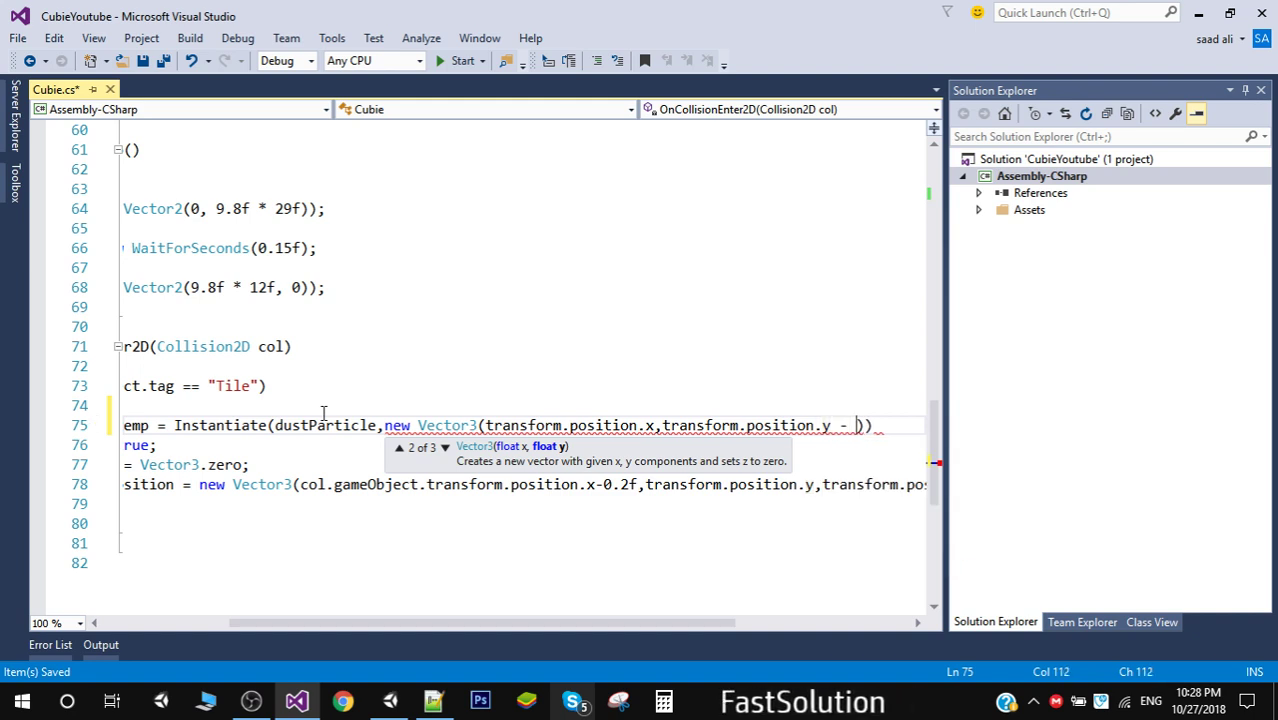
type("0.5f")
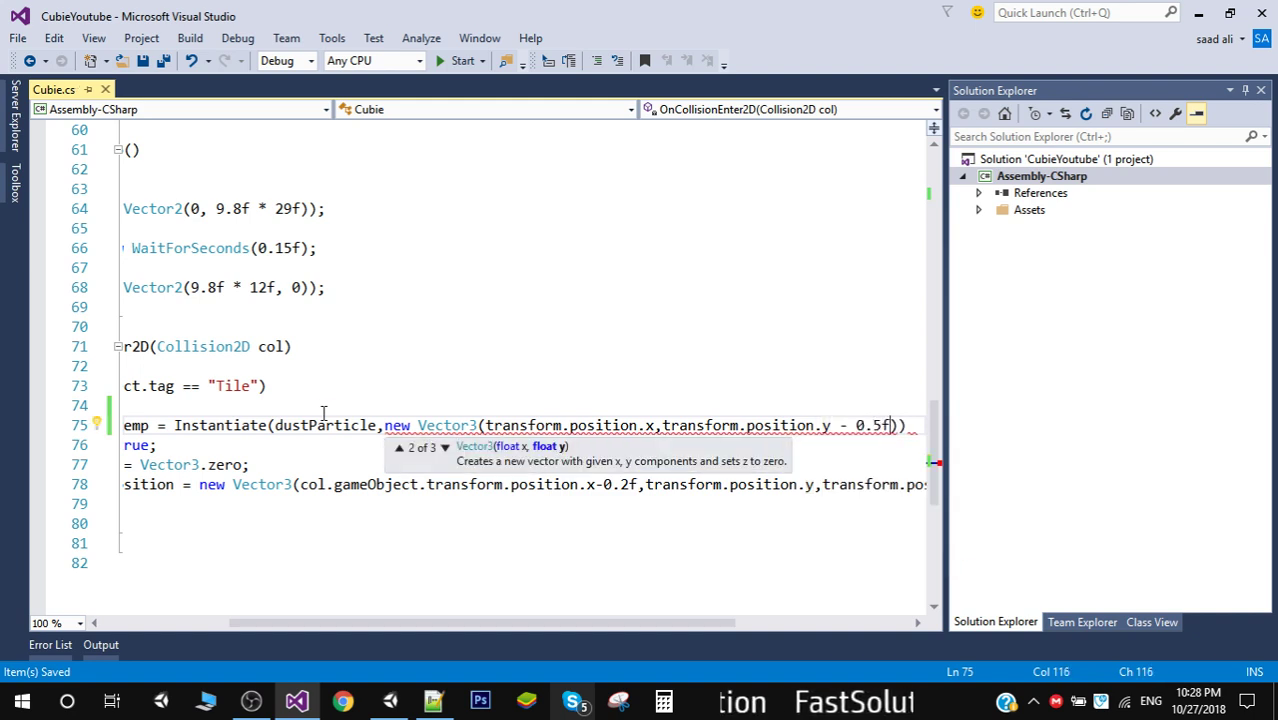
- Add transform.position.z as the new Vector3's z component and end the Instantiate statement with a semicolon
type(",")
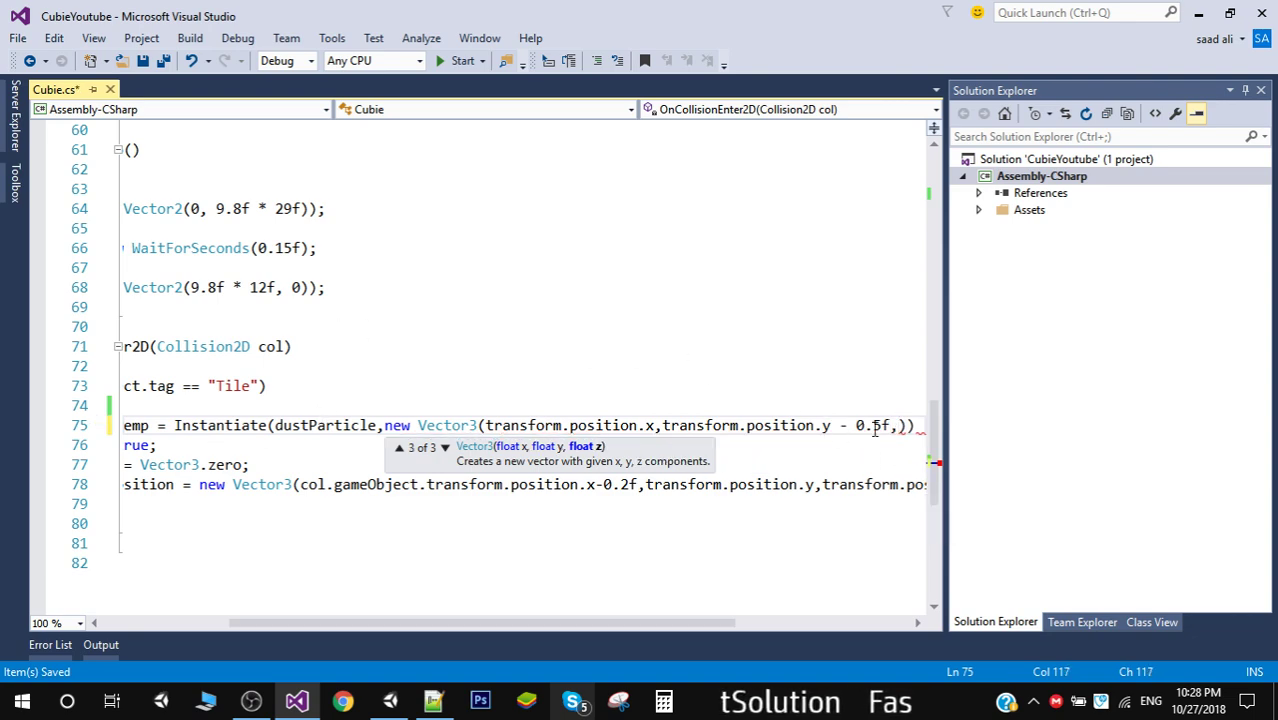
left_click(392, 701)
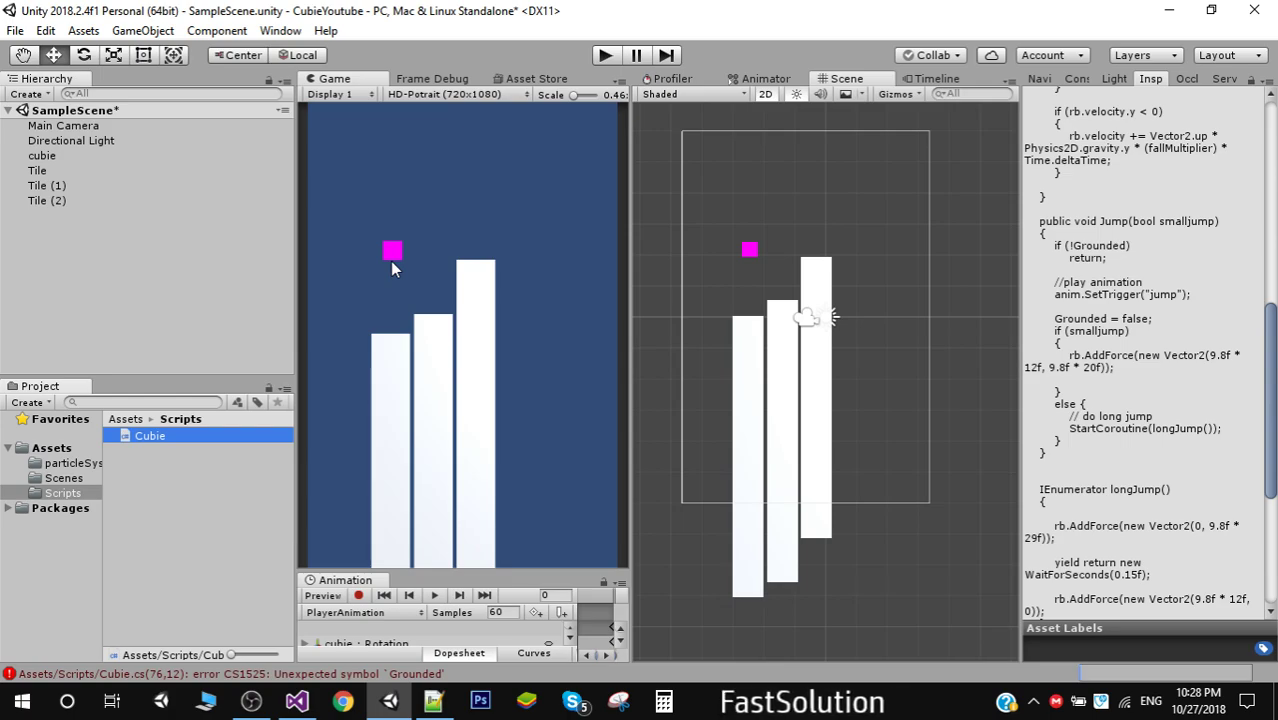
left_click(298, 701)
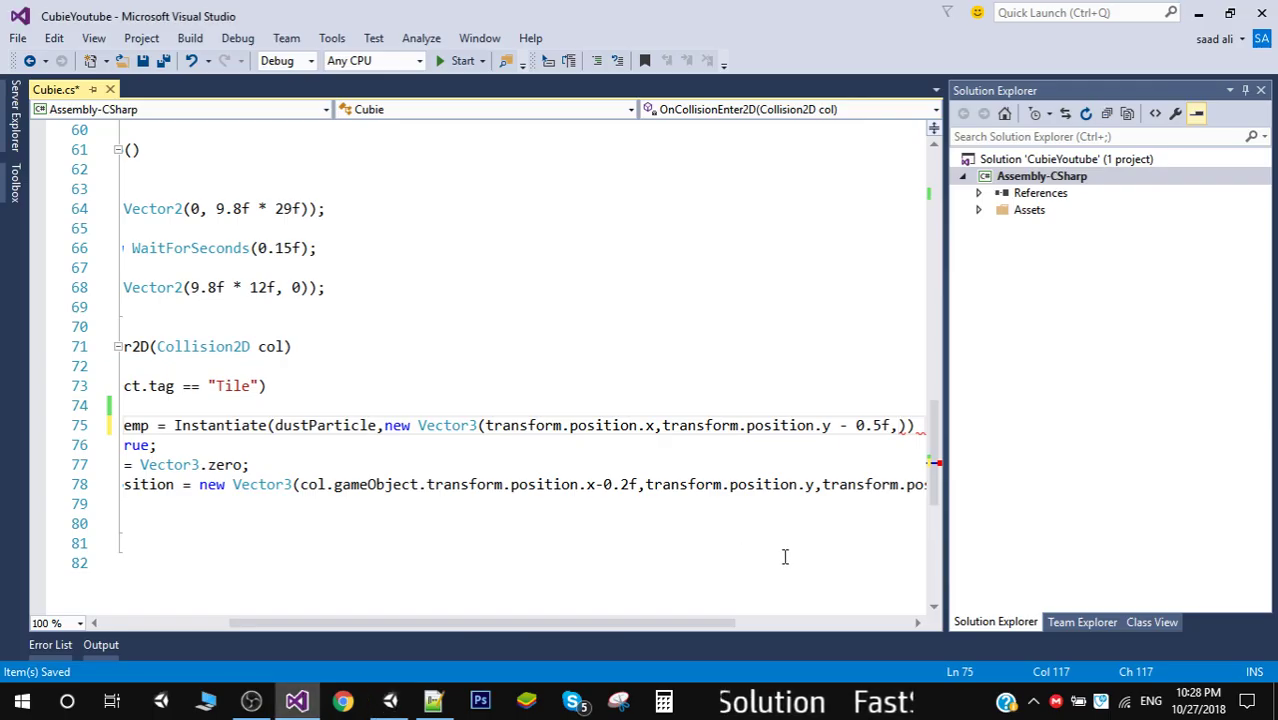
type("transform")
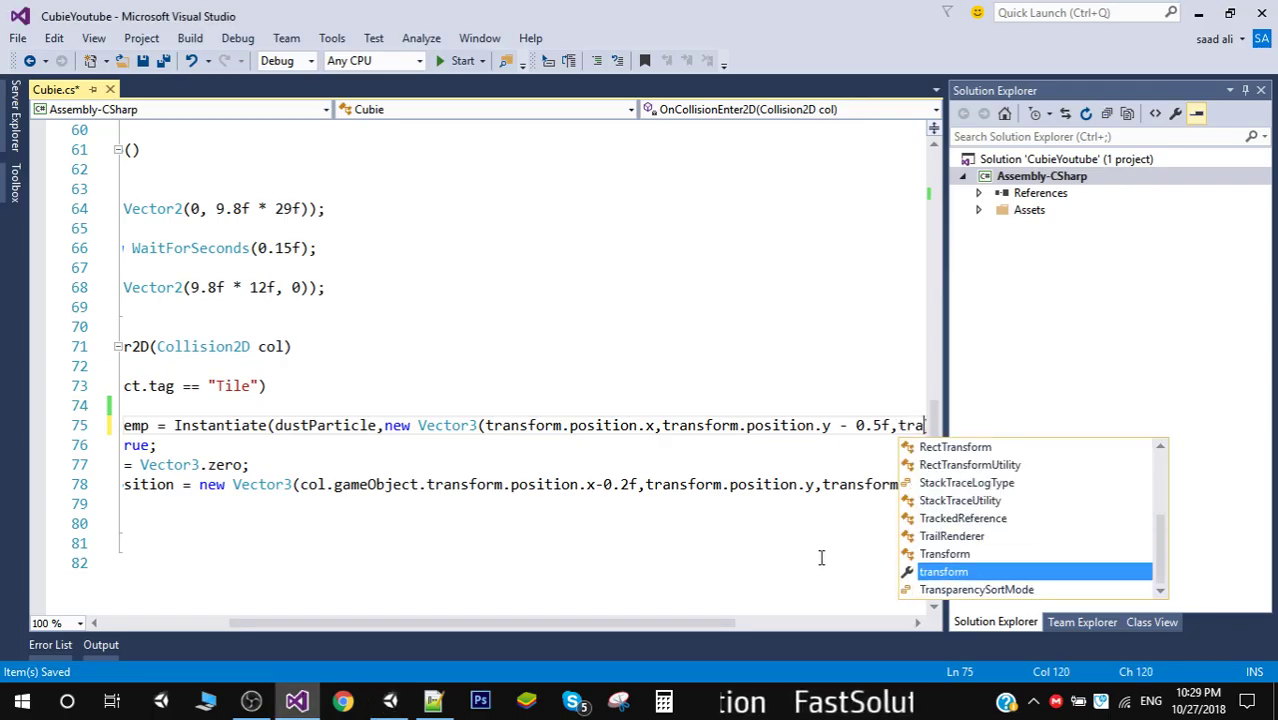
type(".")
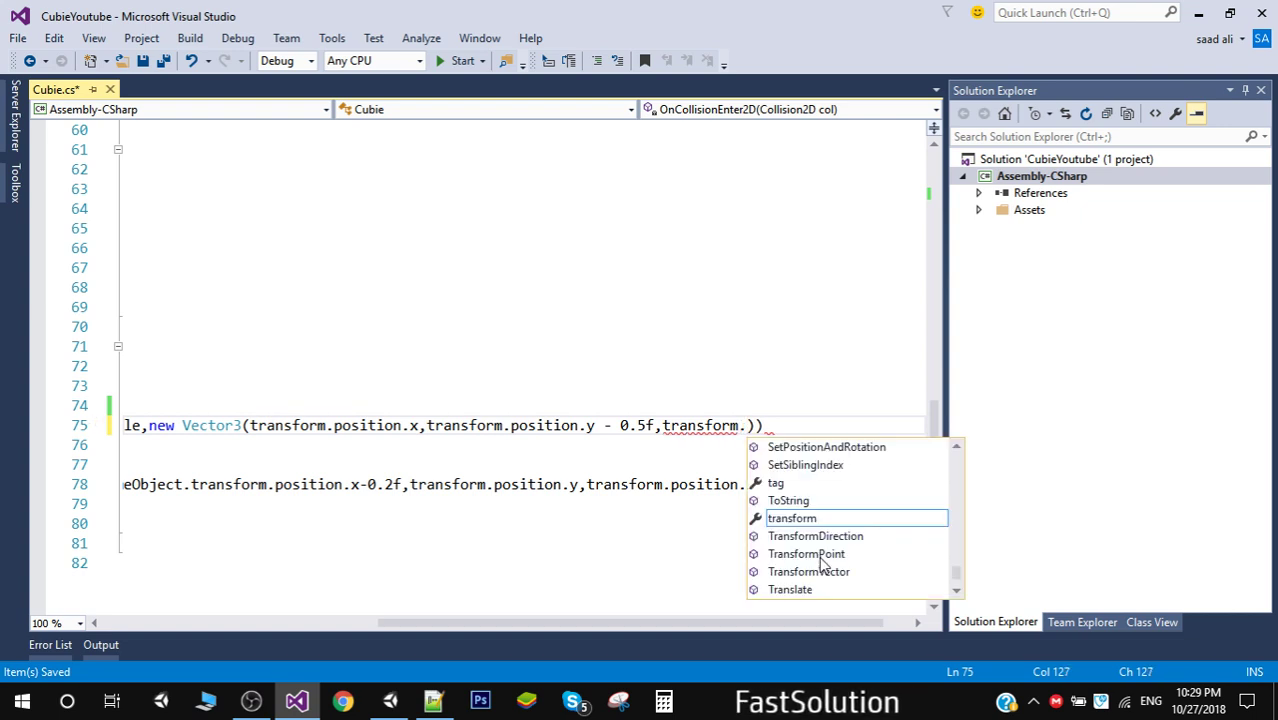
type("pos")
key("Tab")
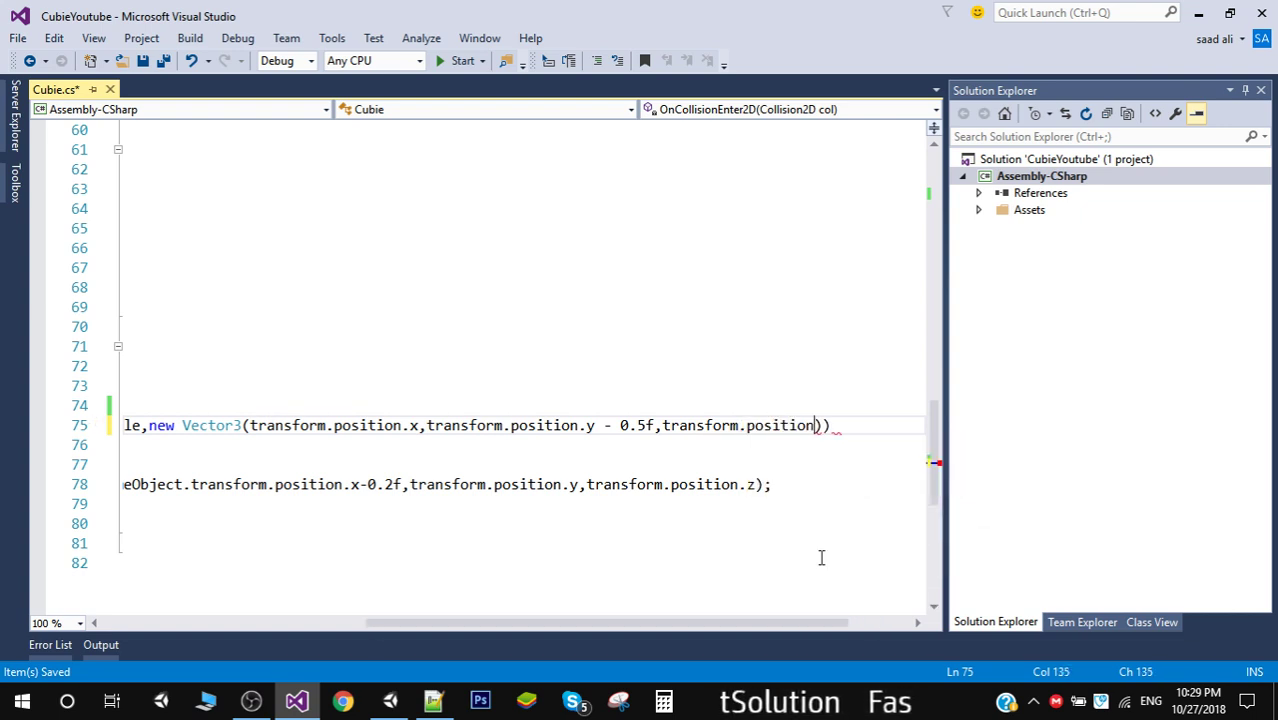
type(".z")
key("Escape")
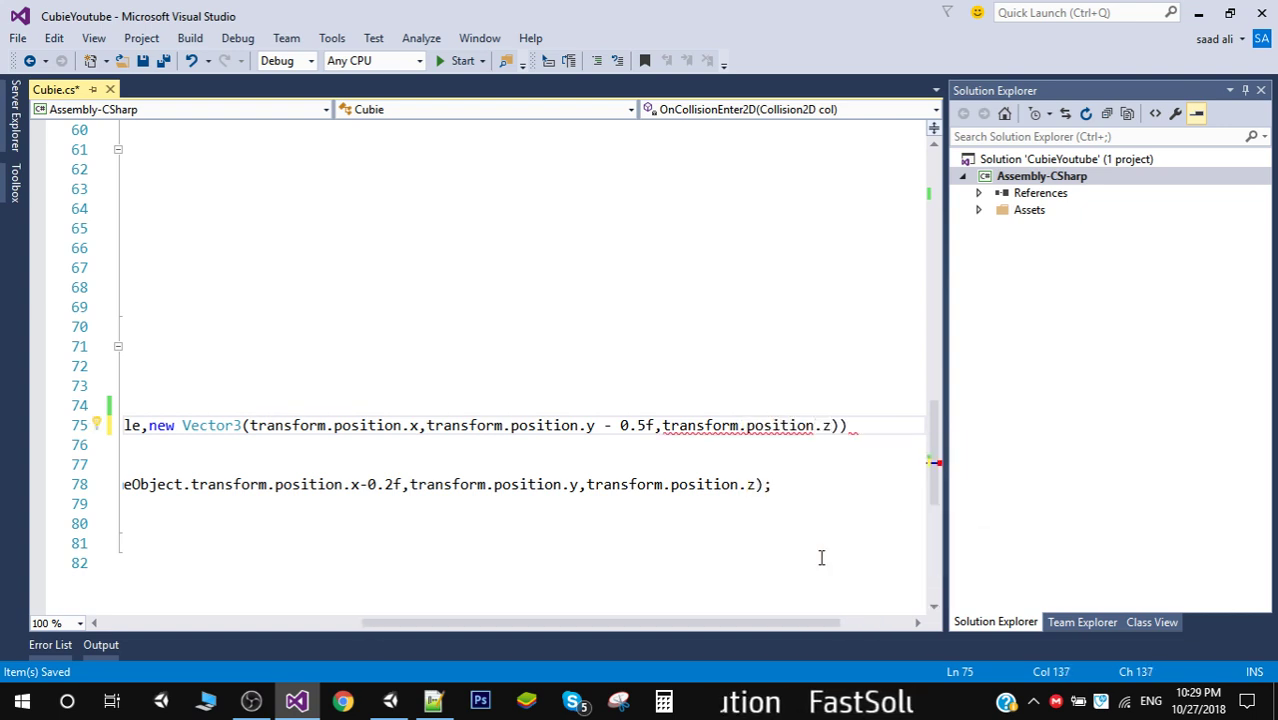
key("Right")
key("Right")
type(";")
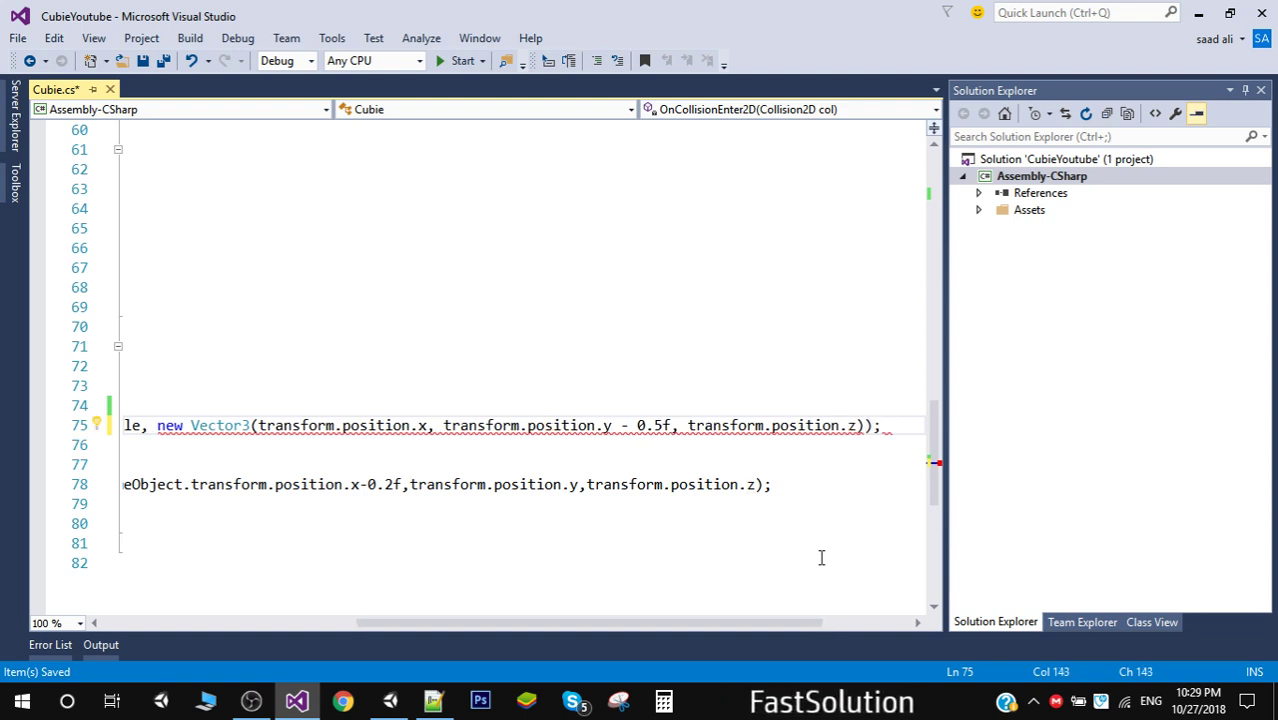
- Add dustParticle.transform.rotation as the third argument of the Instantiate call, after the Vector3
key("Left")
key("Left")
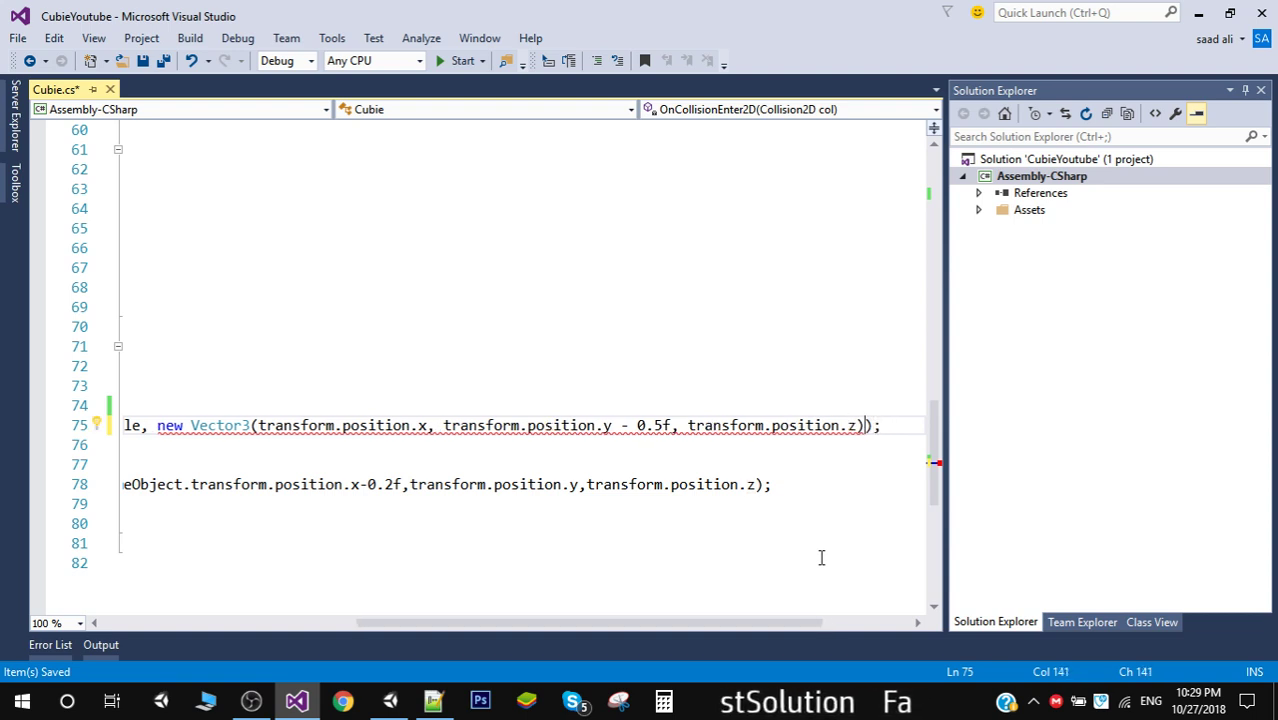
type(",")
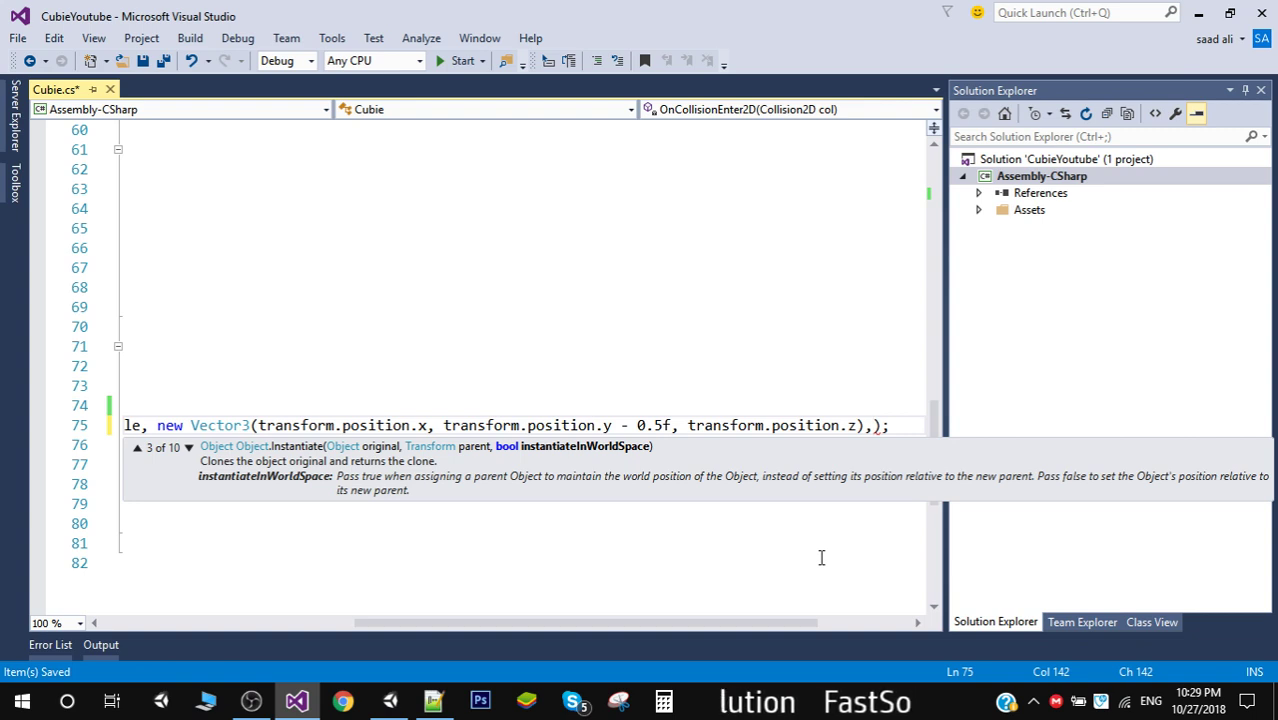
type("dustParticle")
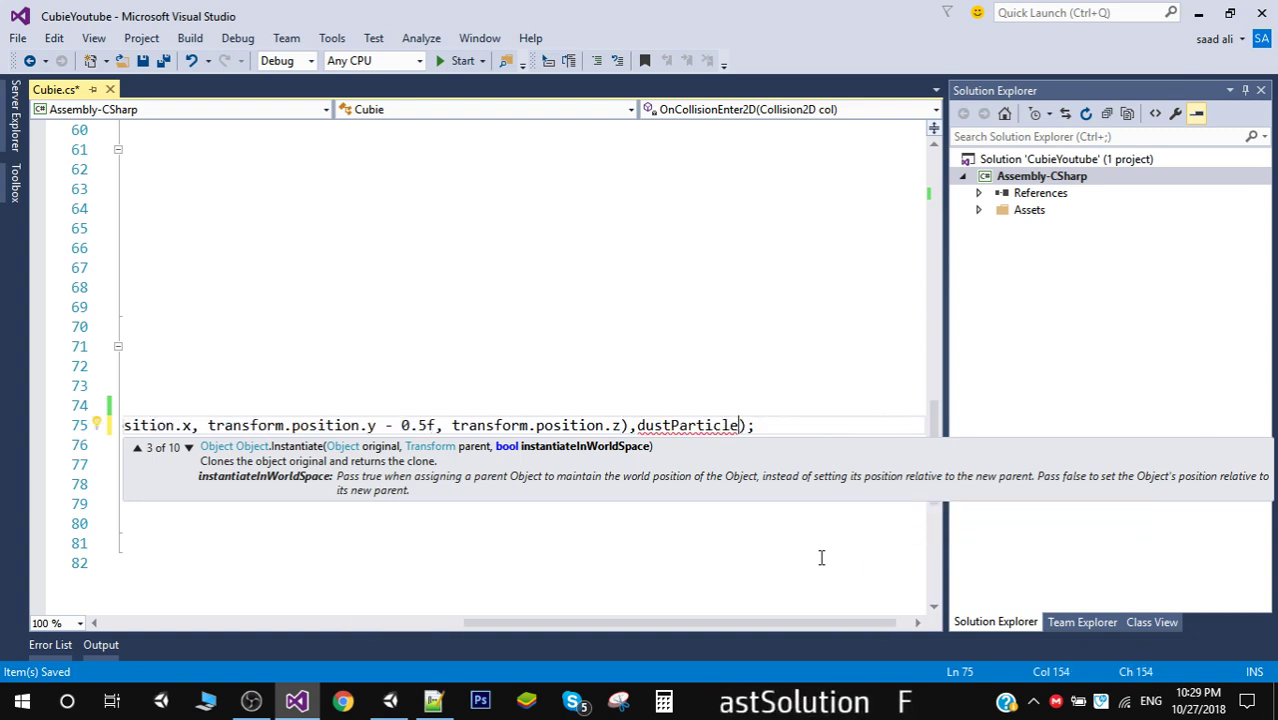
type(".")
type("transform.")
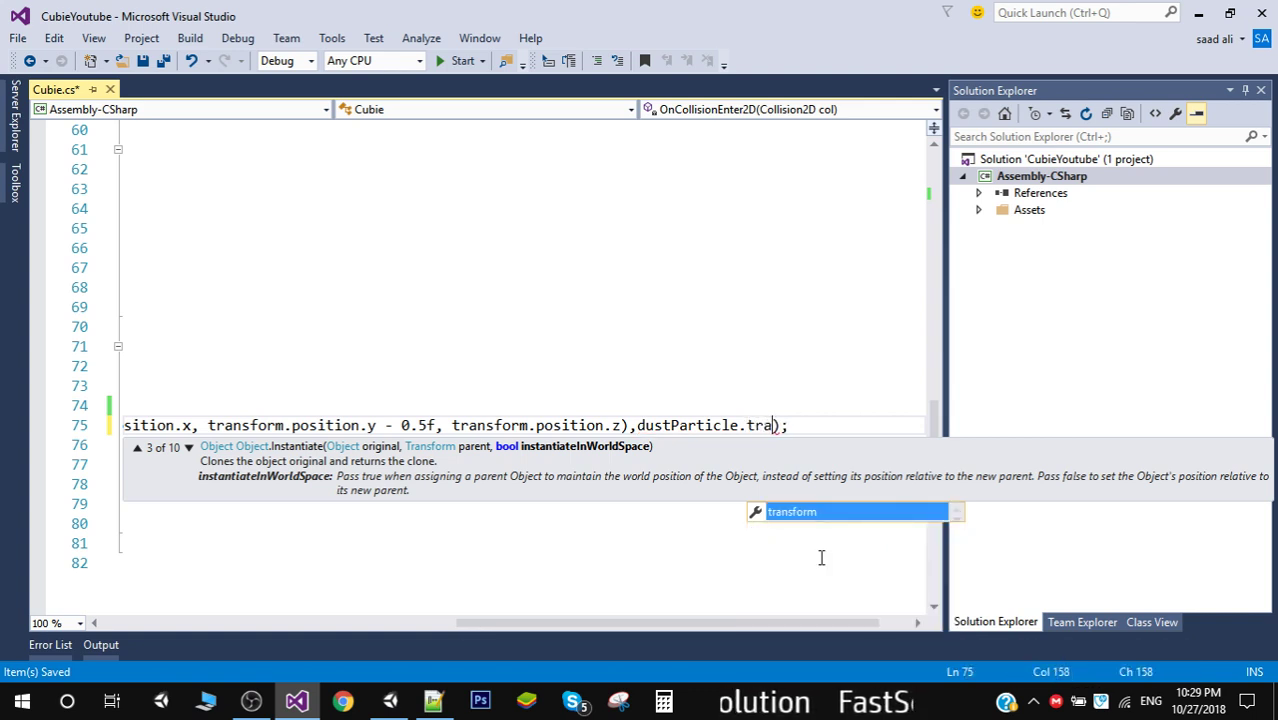
type("rota")
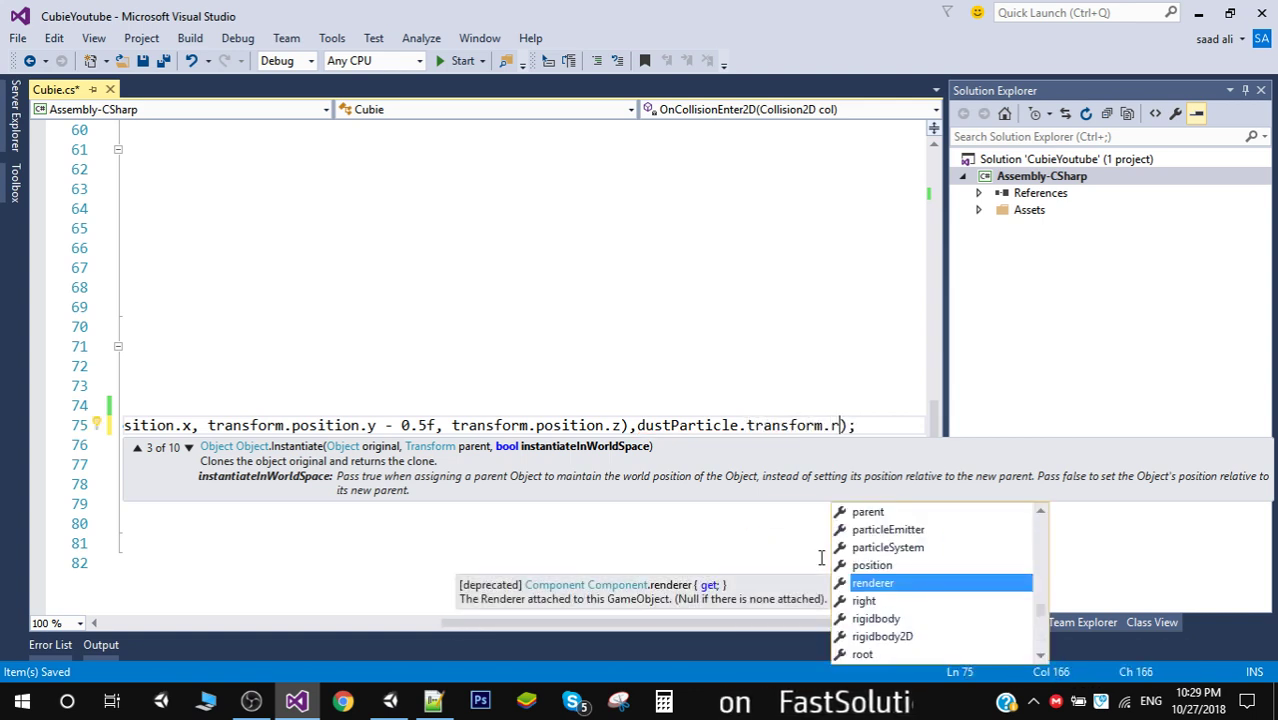
key("Tab")
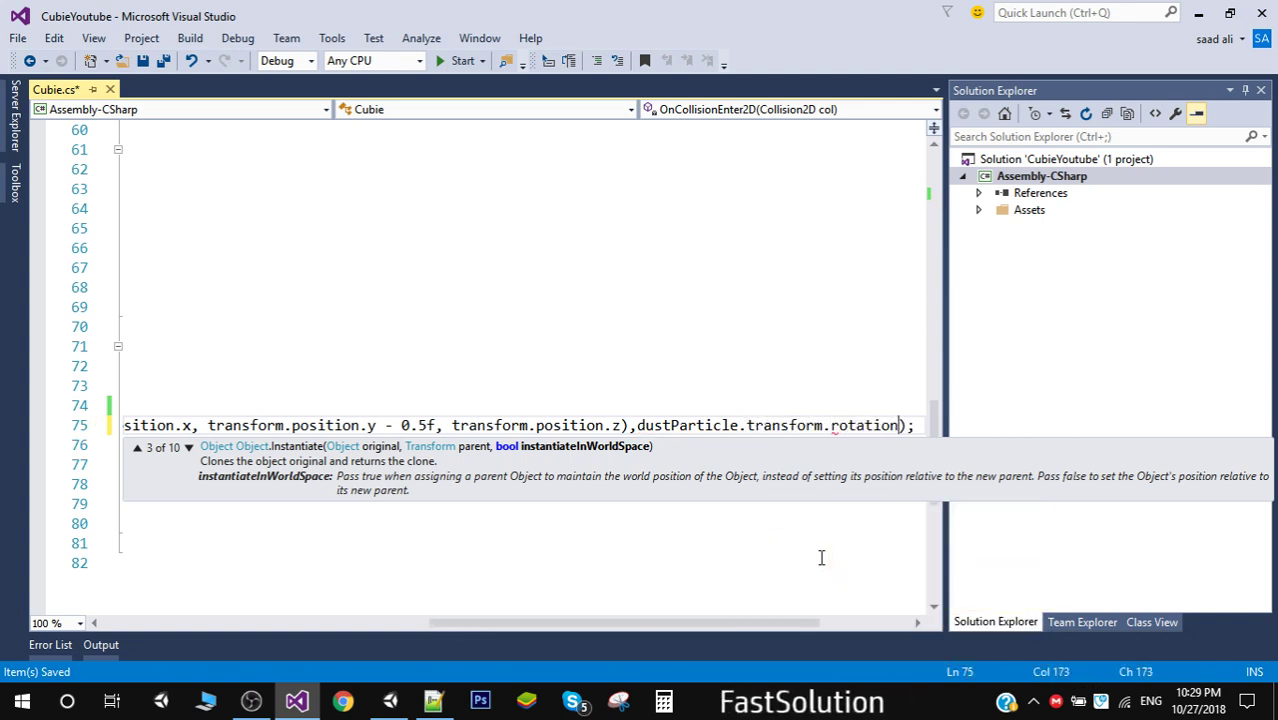
- Add the line Destroy(temp, 1.5f); below the Instantiate statement, followed by a blank line, and save the script
key("Right")
key("Right")
key("Return")
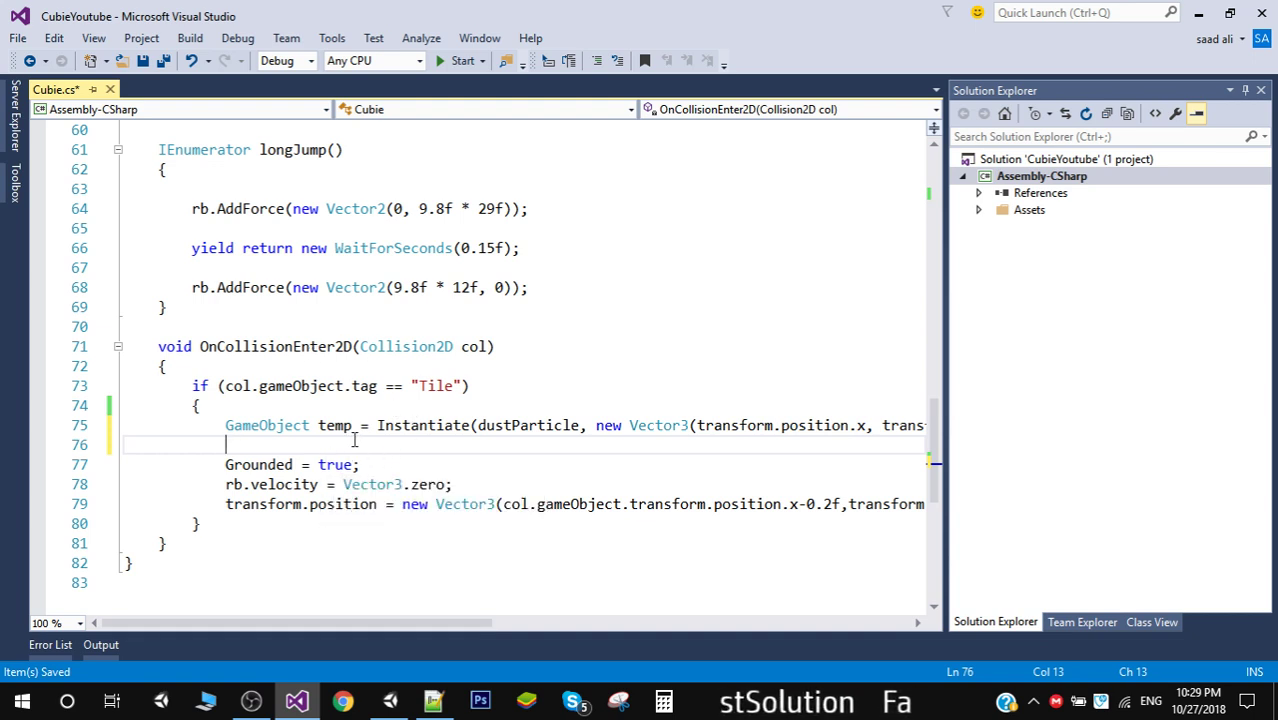
type("destroy")
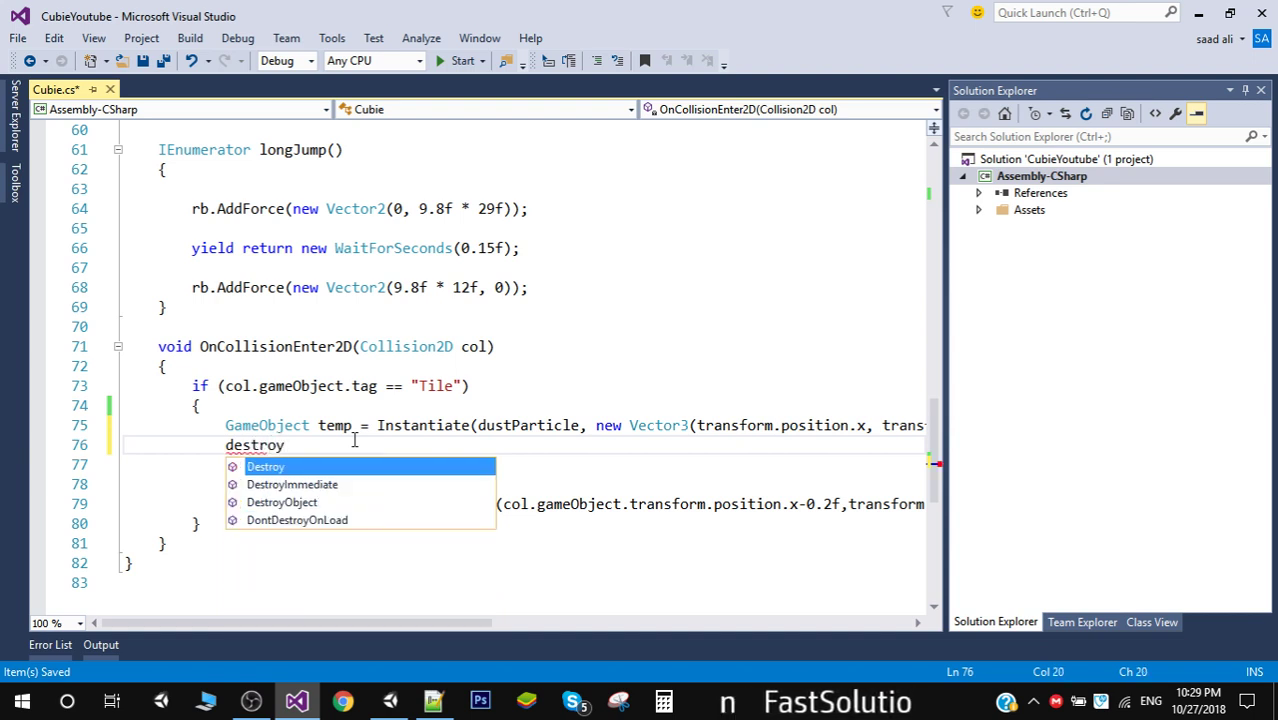
key("Tab")
type("(")
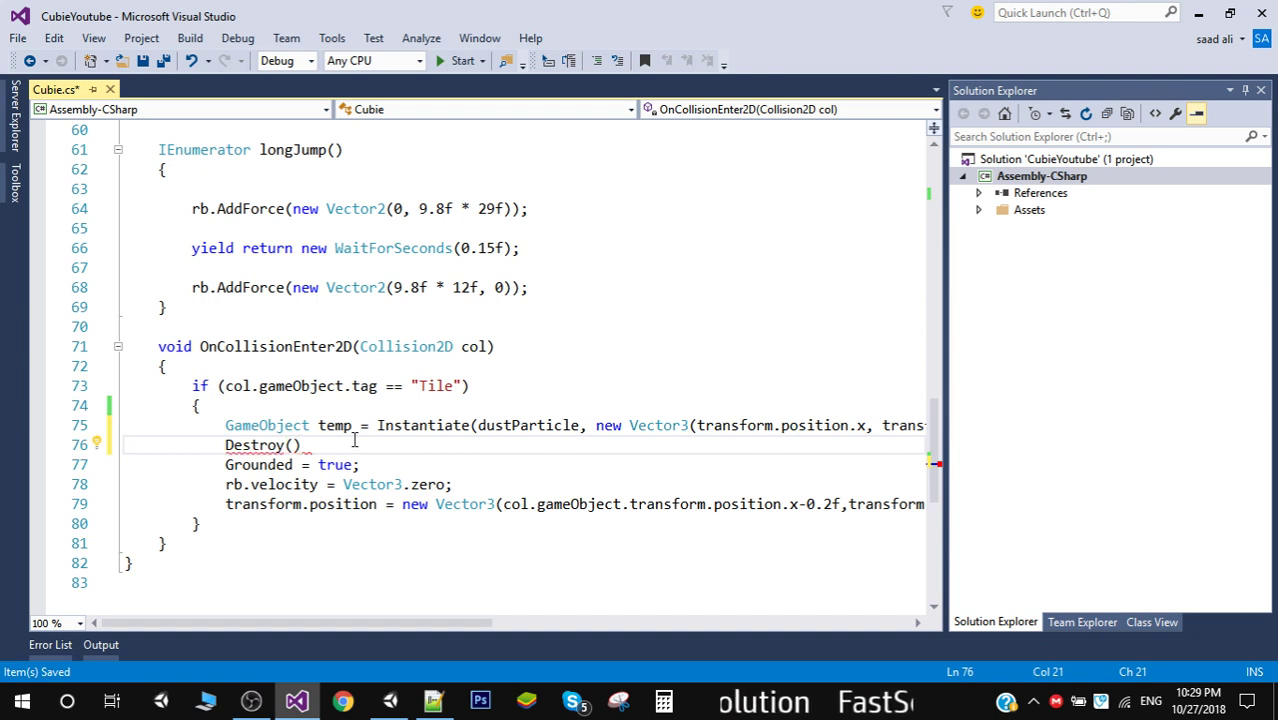
type("temp")
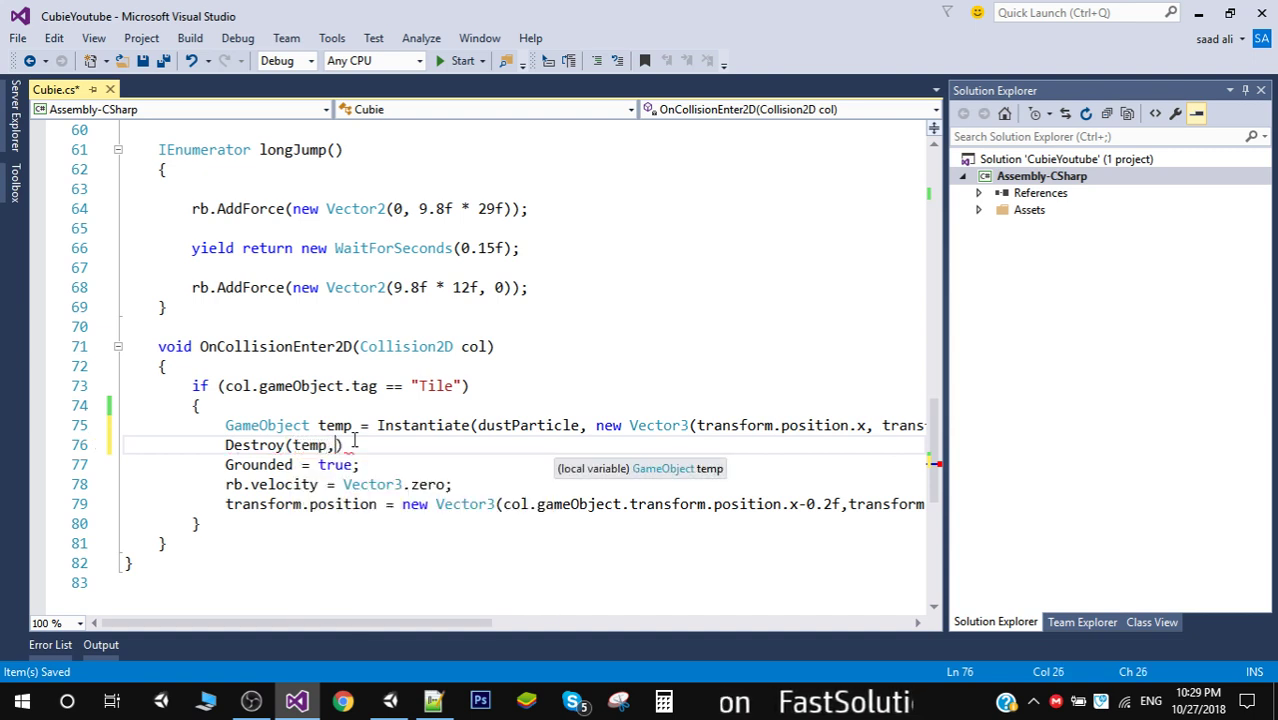
type(", ")
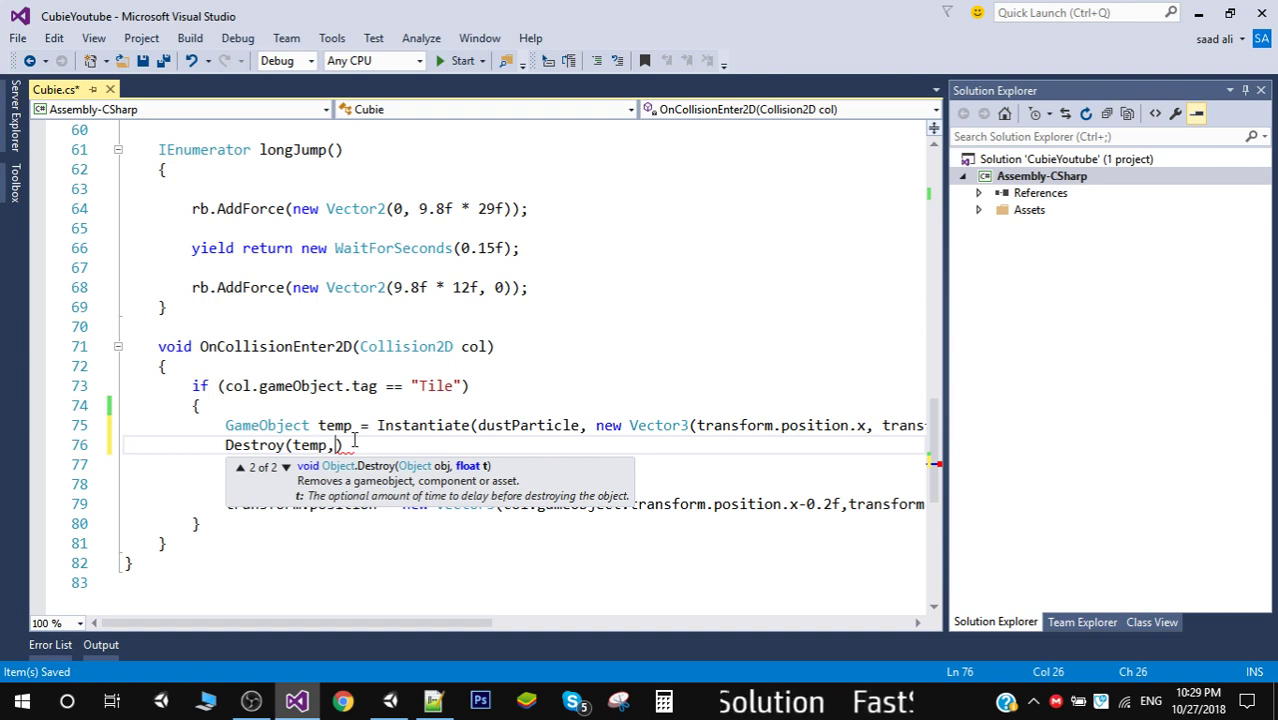
type("1.5f")
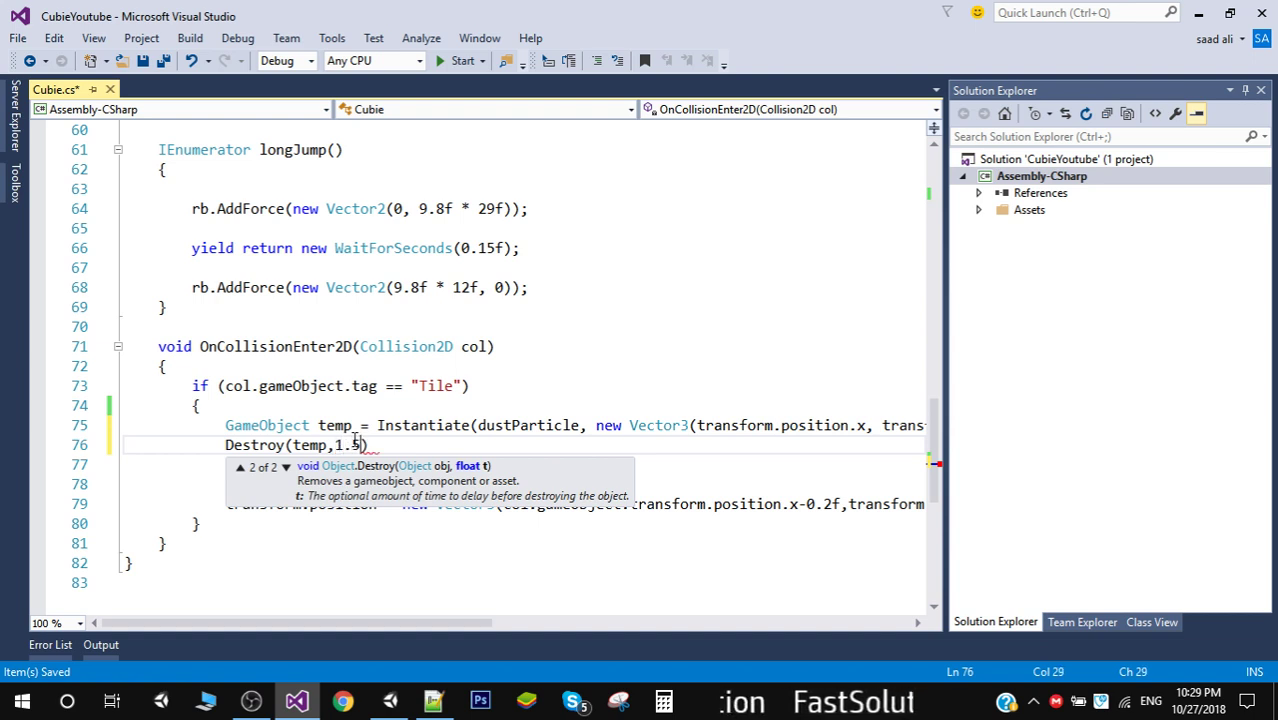
type(");")
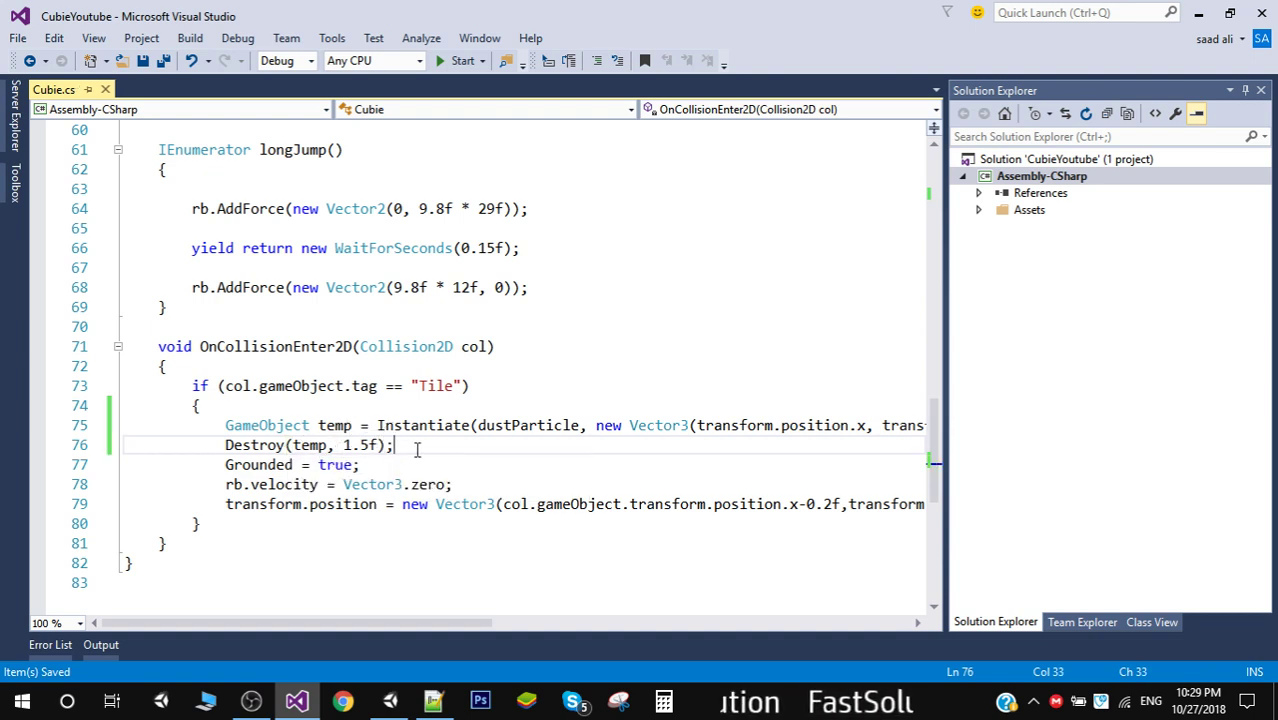
key("Return")
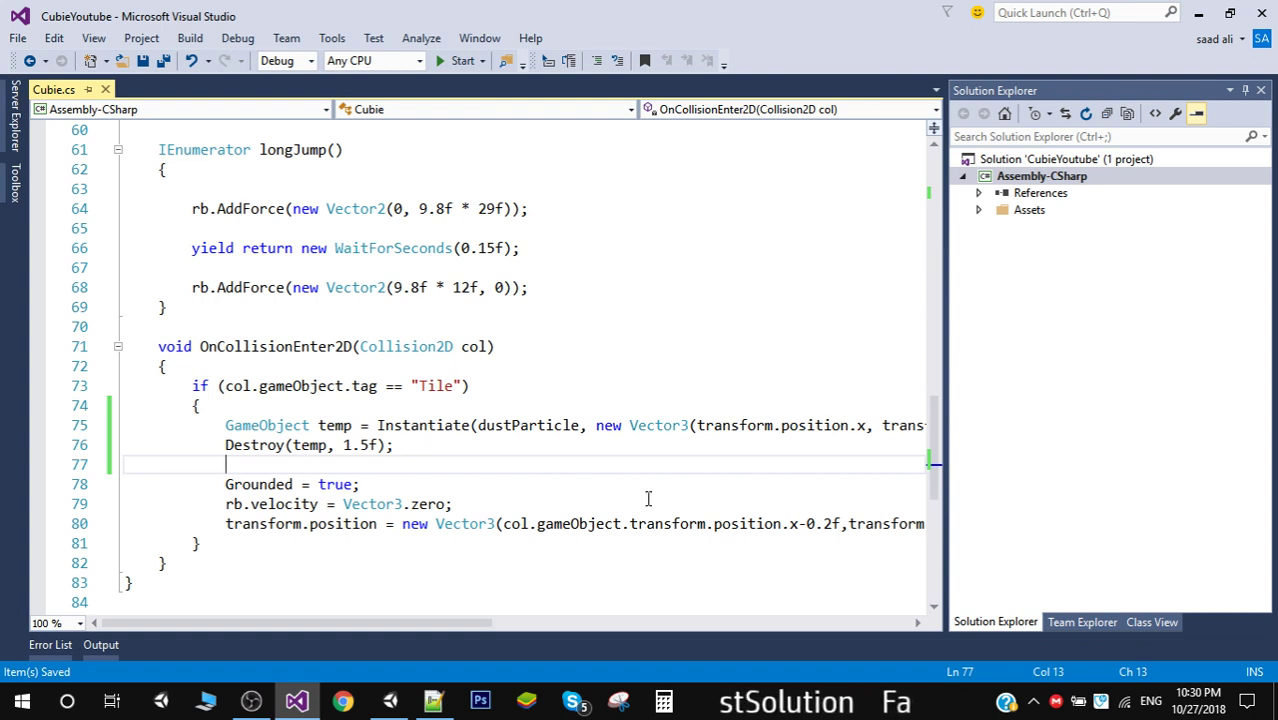
- Switch to Unity, assign the MyDust prefab from the particleSystem folder to cubie's Dust Particle field, and save the scene
left_click(393, 704)
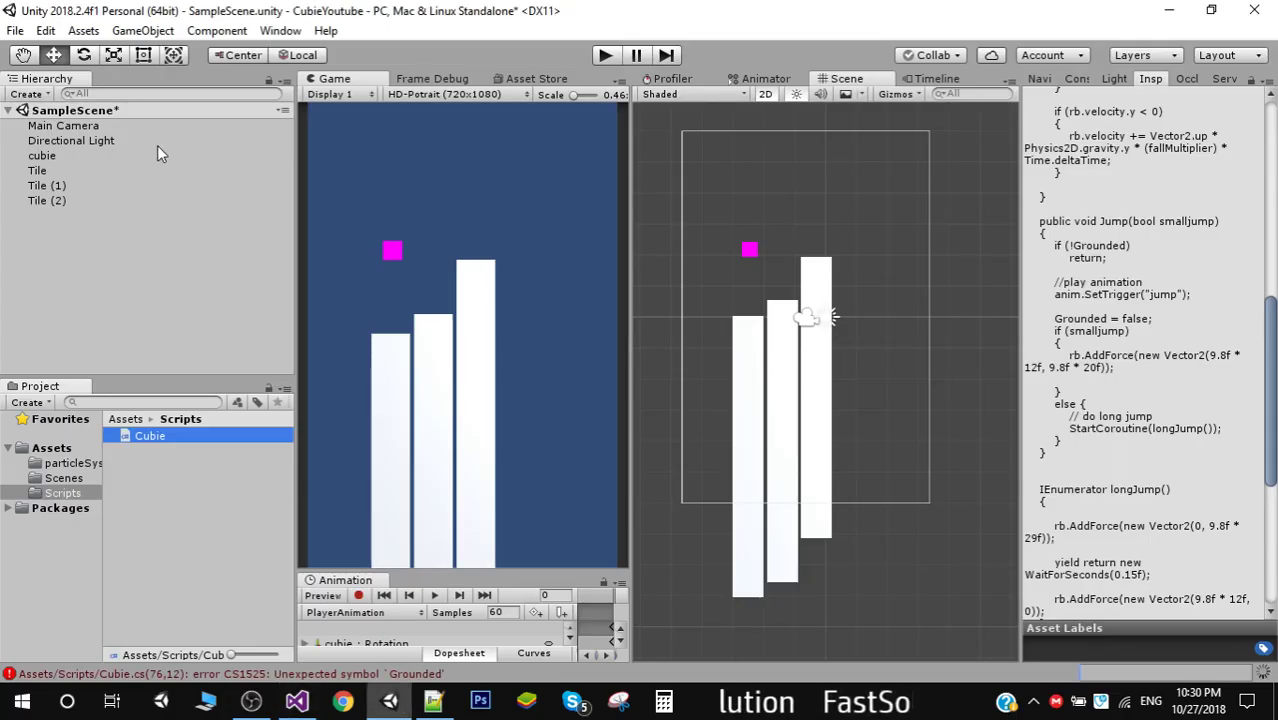
left_click(42, 156)
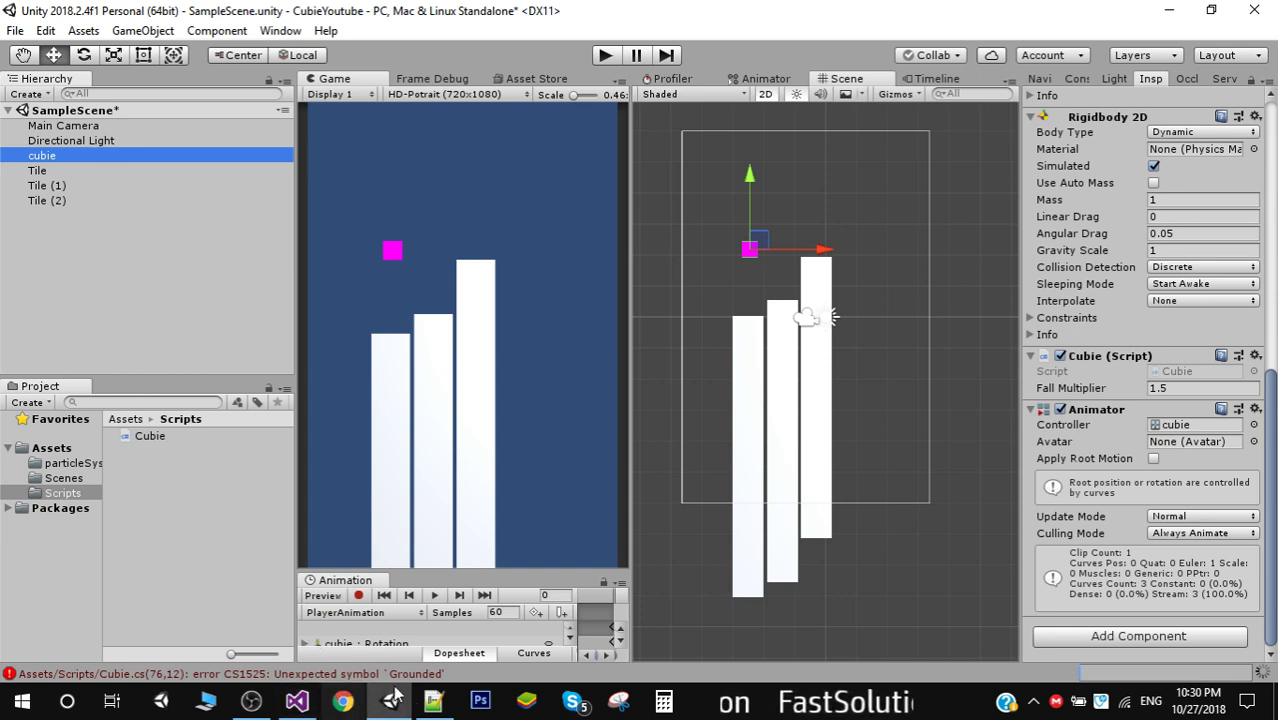
left_click(310, 698)
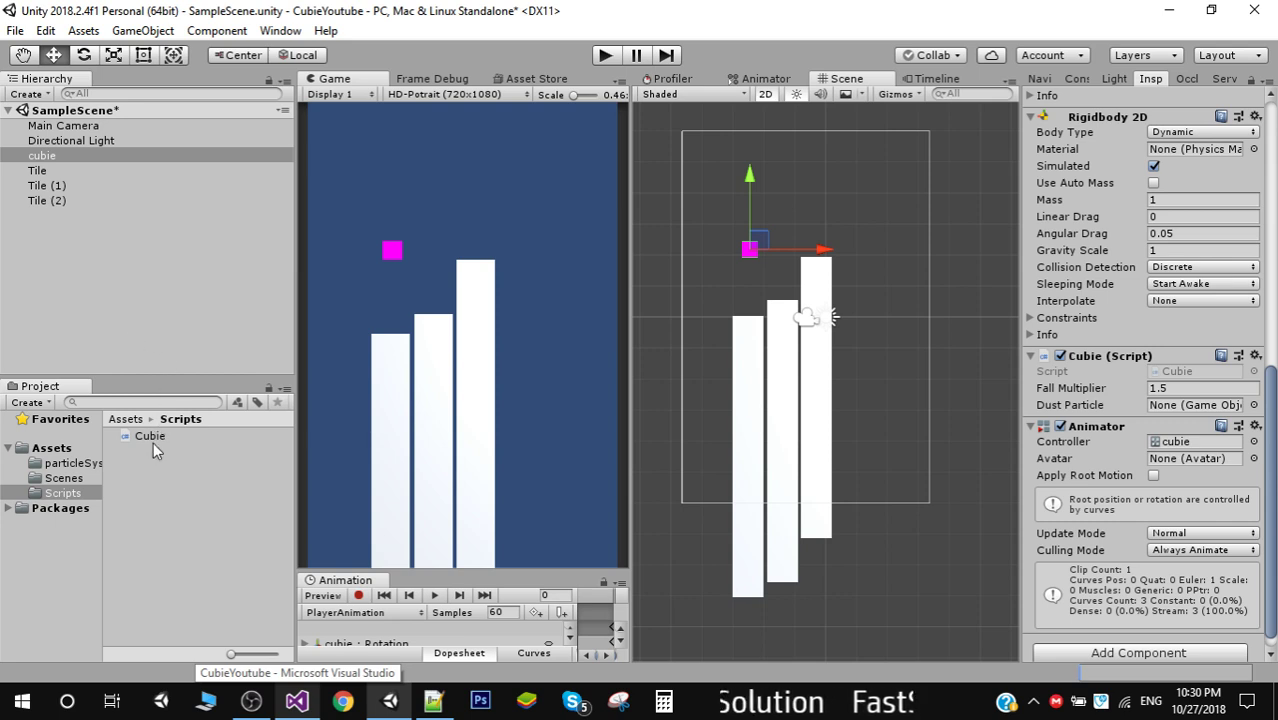
left_click(66, 479)
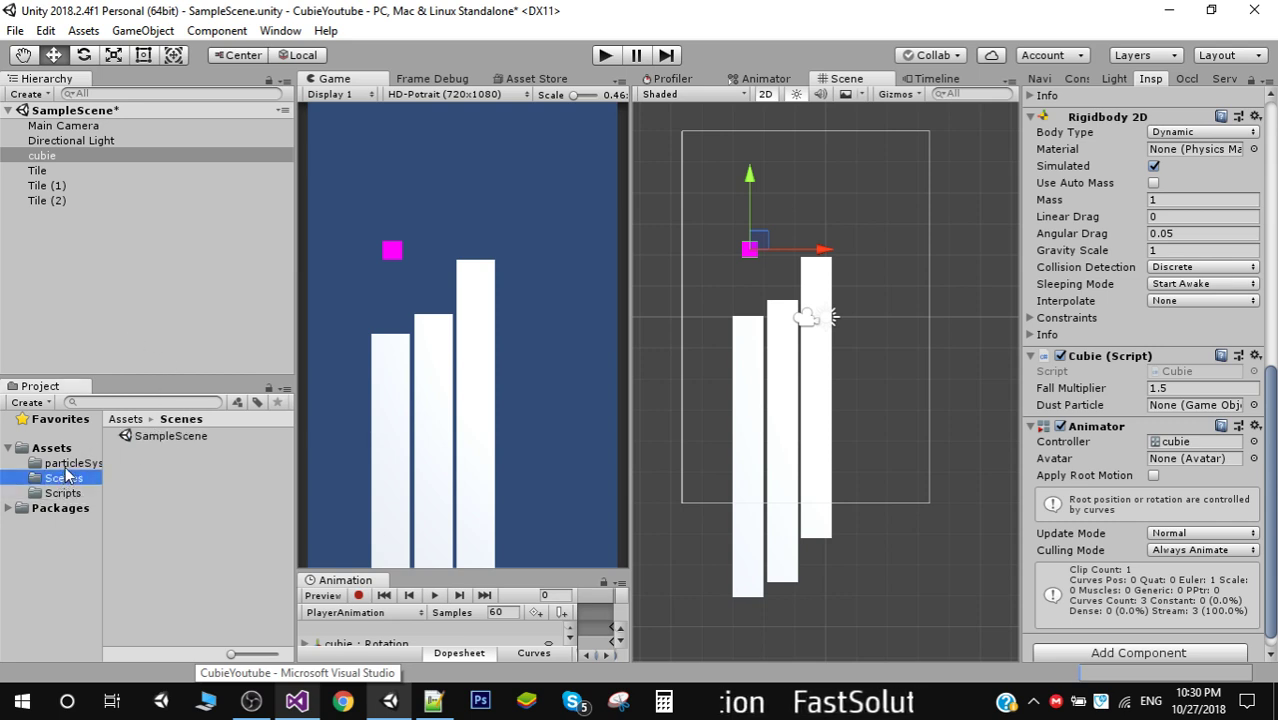
left_click(72, 465)
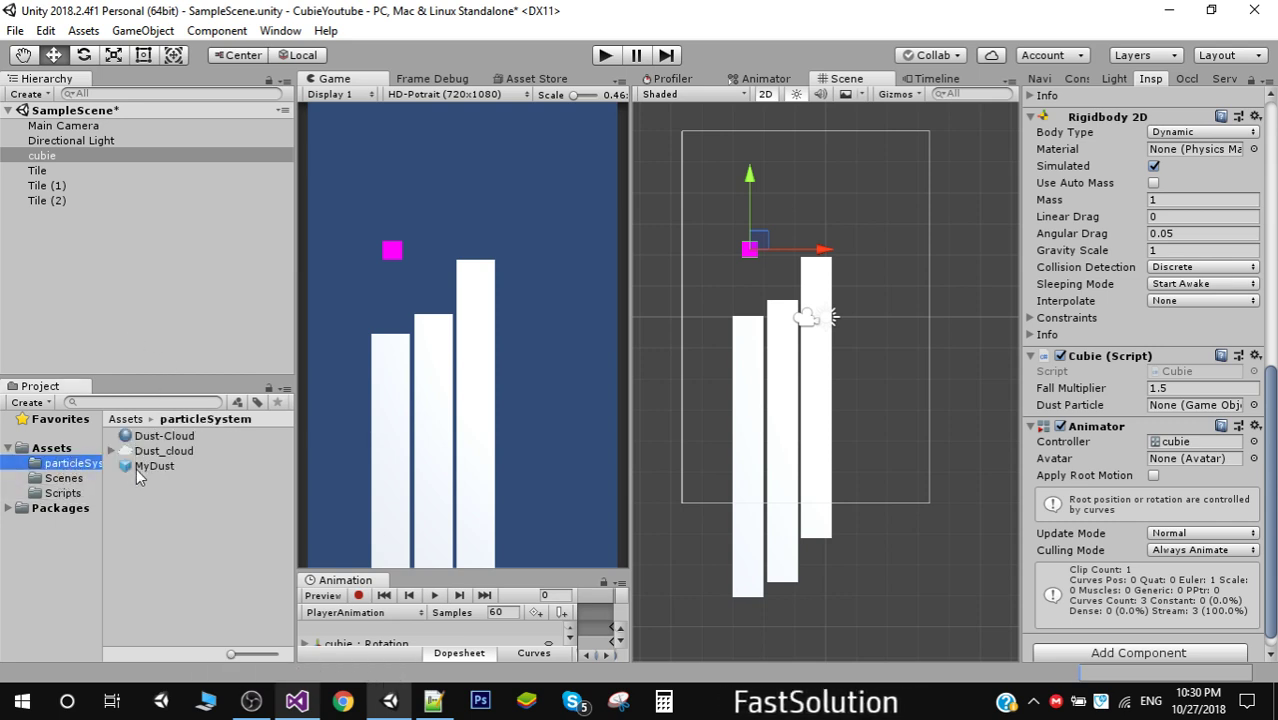
left_click_drag(140, 467, 1175, 410)
key("ctrl+s")
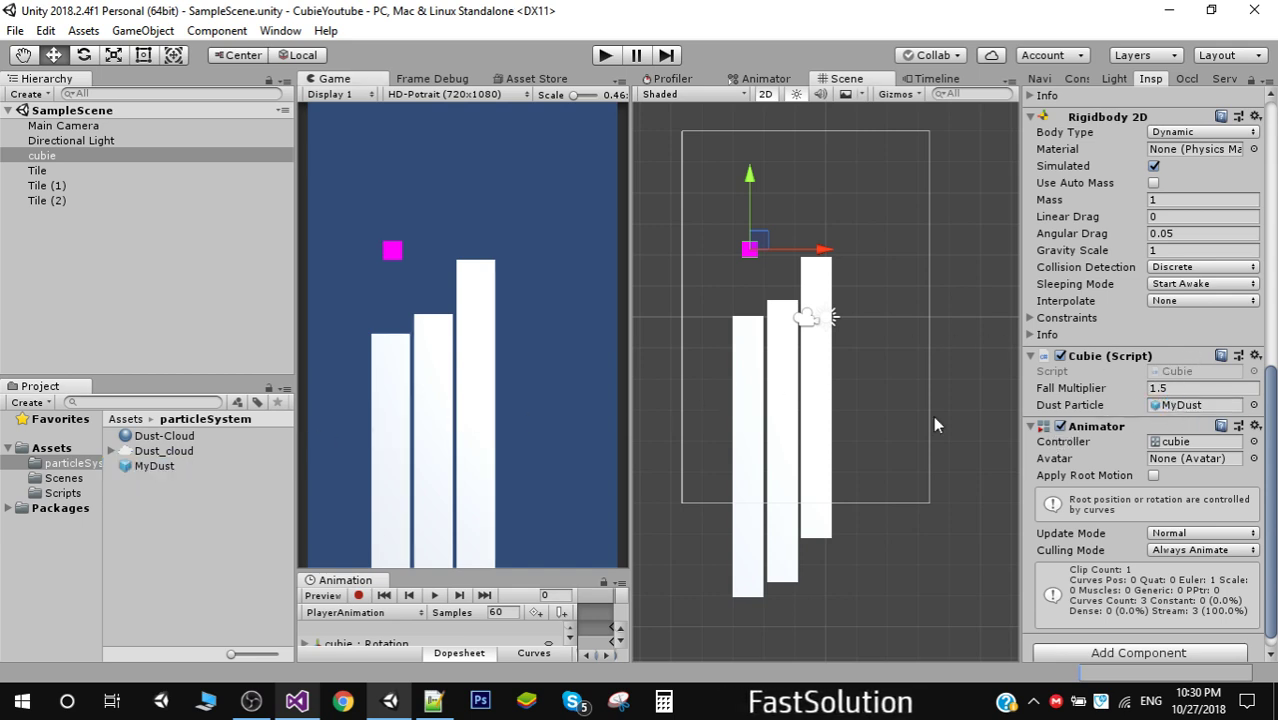
- Run the game, make the cube jump across the next two tiles to check the landing dust, and stop playing
left_click(605, 55)
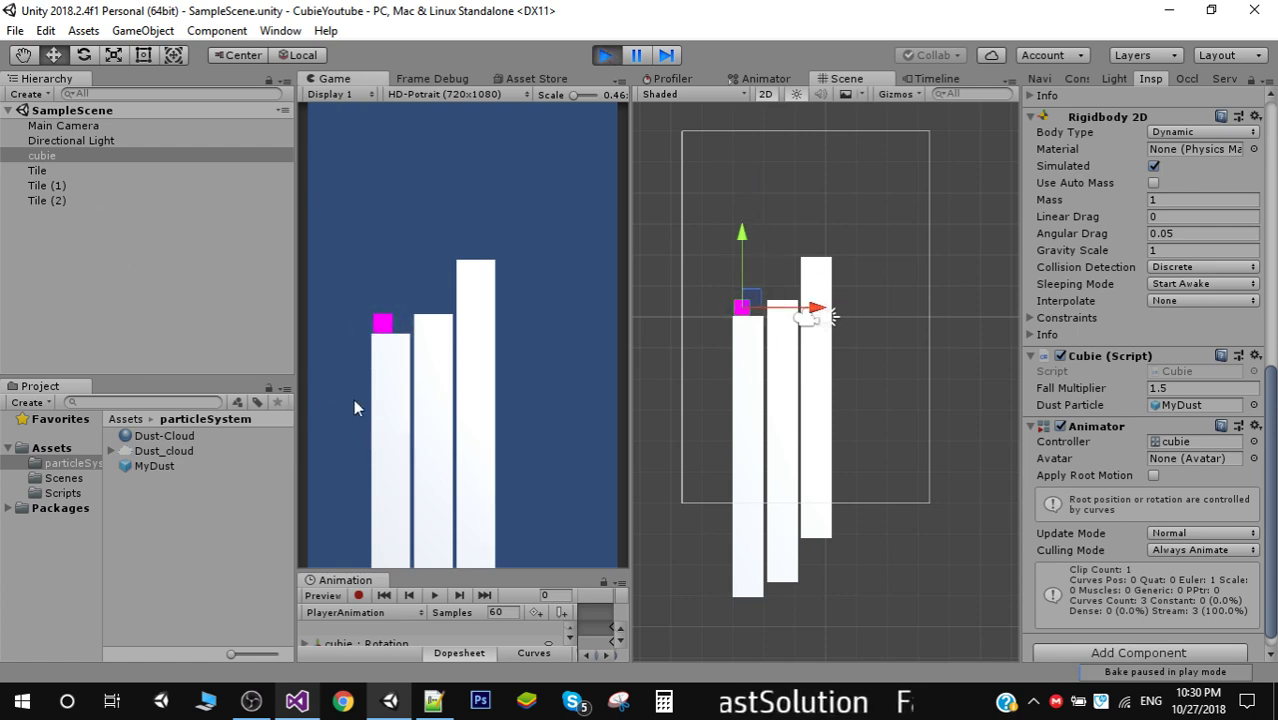
left_click(375, 444)
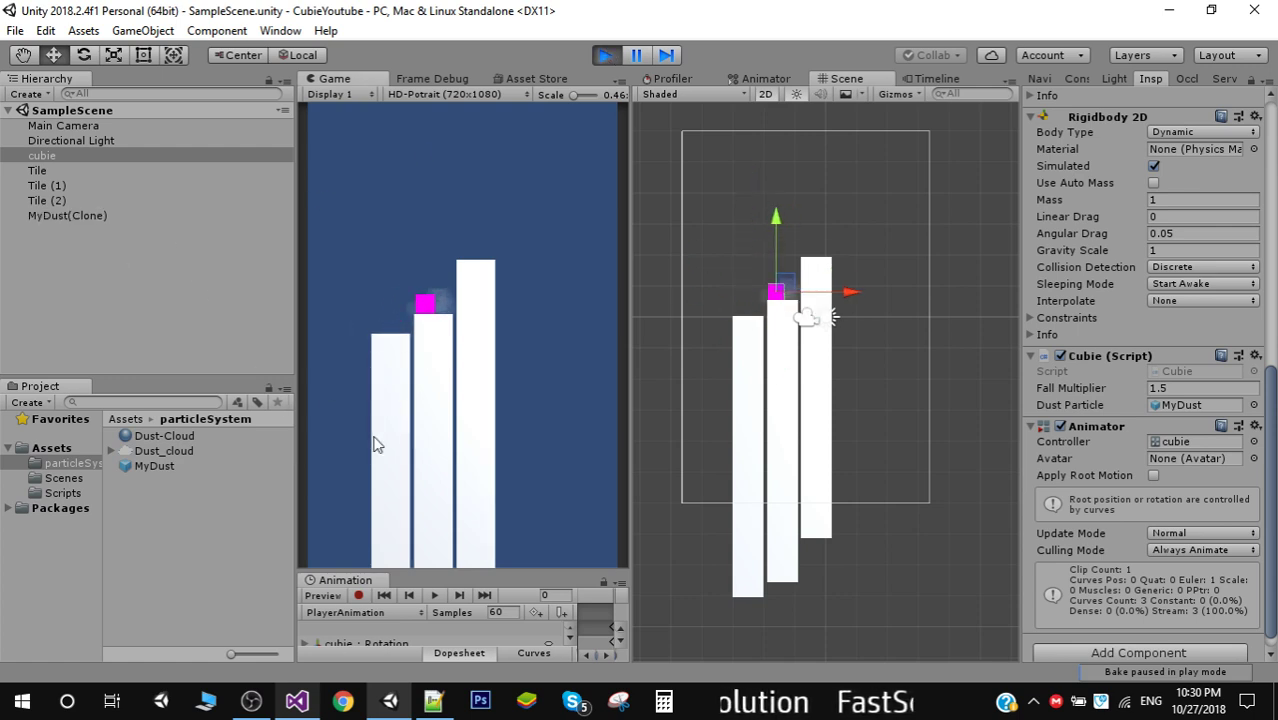
left_click(375, 444)
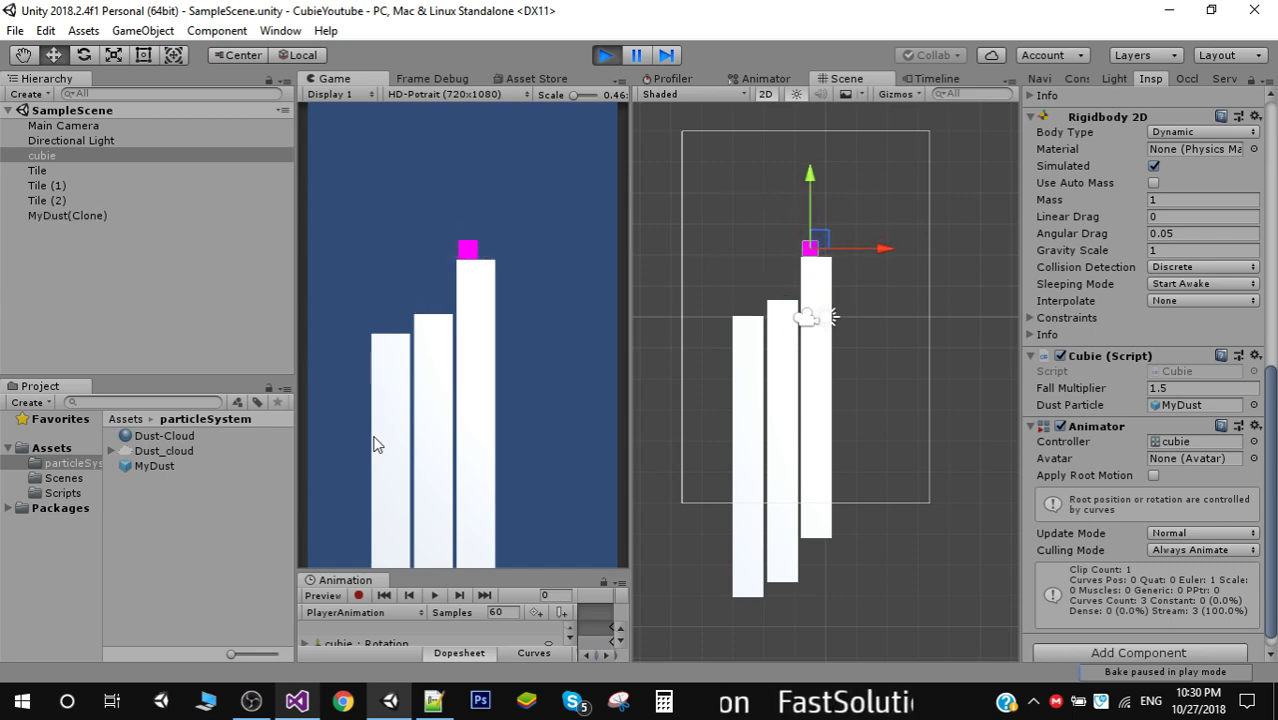
left_click(606, 56)
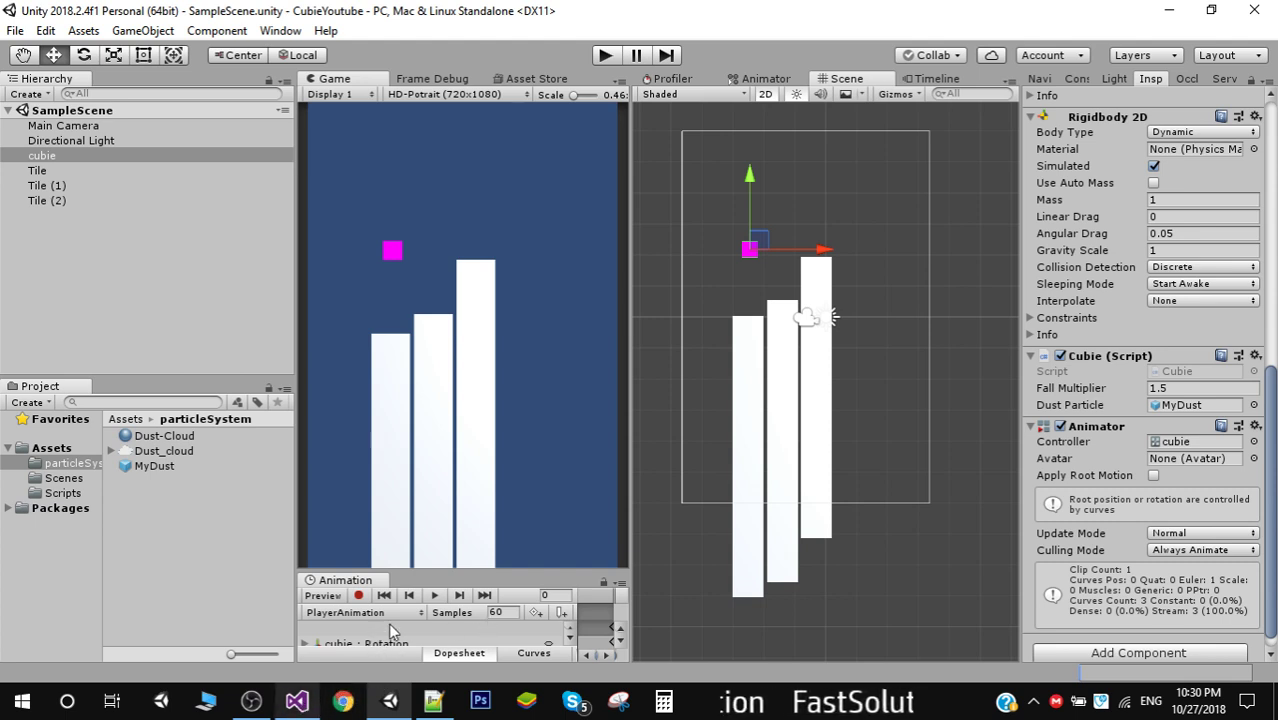
- Set the PlayerAnimation clip's sample rate to 50 and deselect the cubie object
left_click(510, 614)
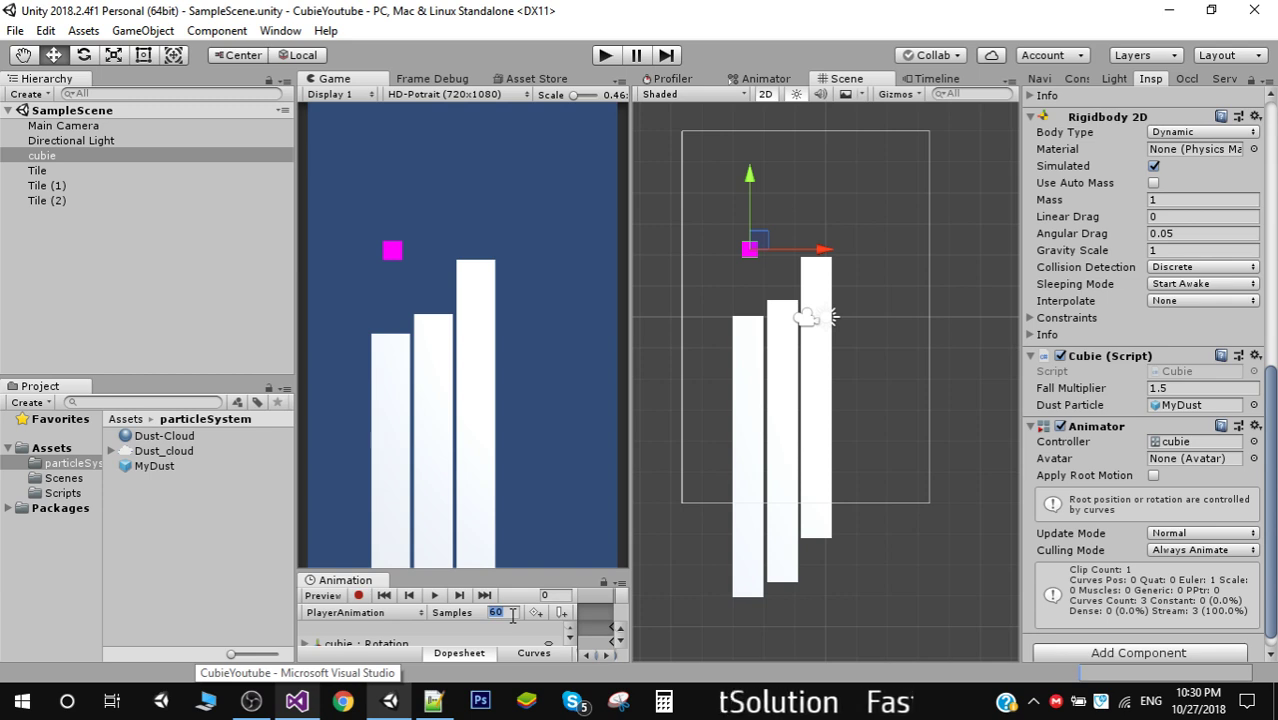
type("50")
key("Return")
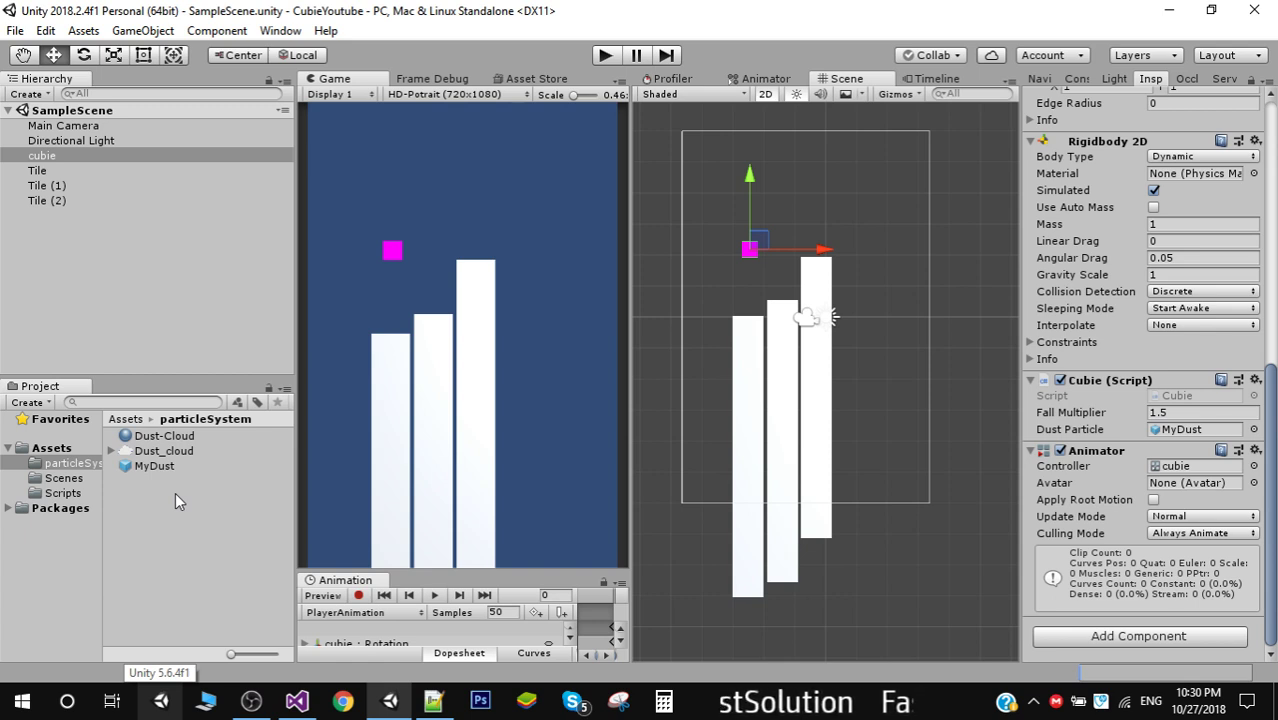
left_click(37, 308)
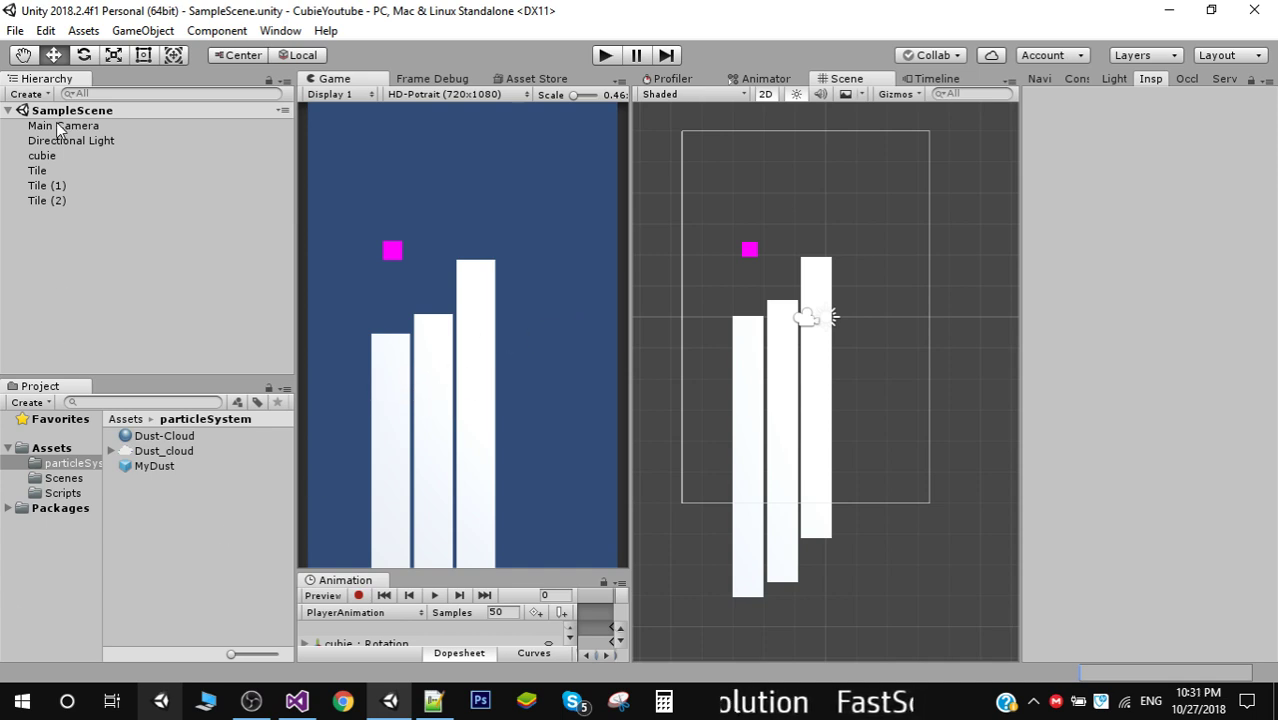
- Create an empty game object named TilesGenerator in SampleScene and save the scene
left_click(45, 94)
left_click(95, 116)
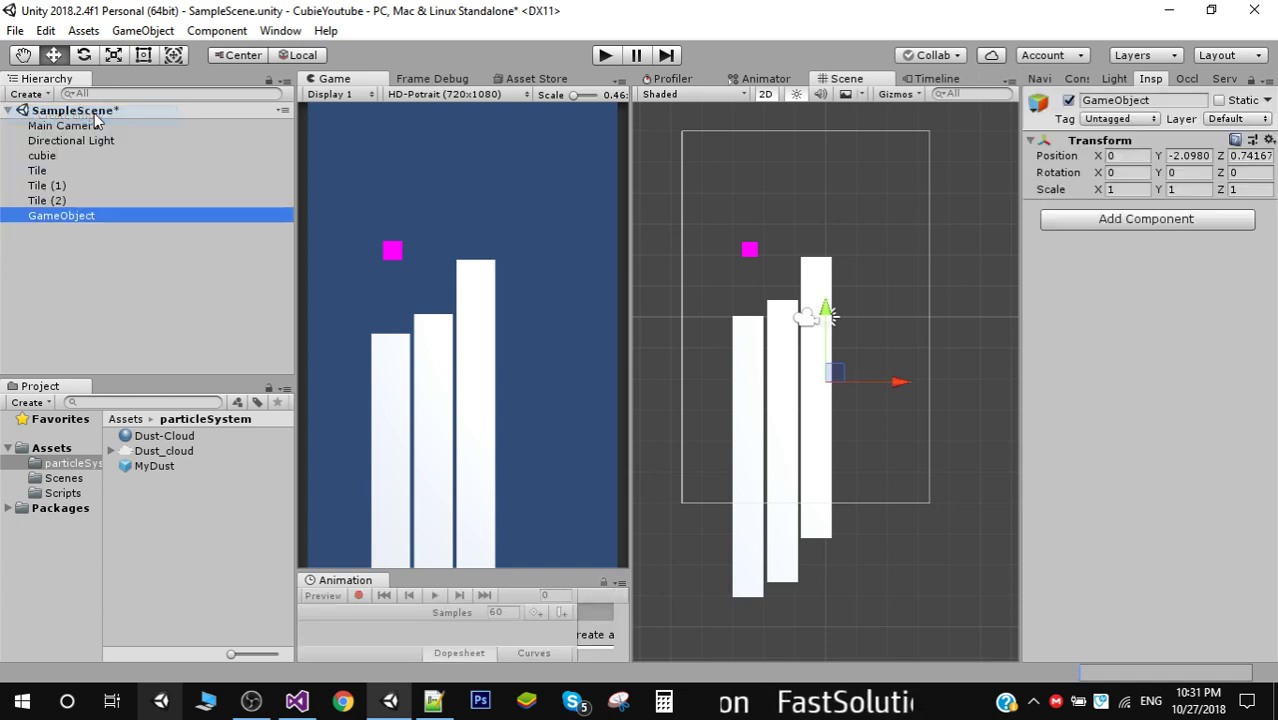
left_click(94, 216)
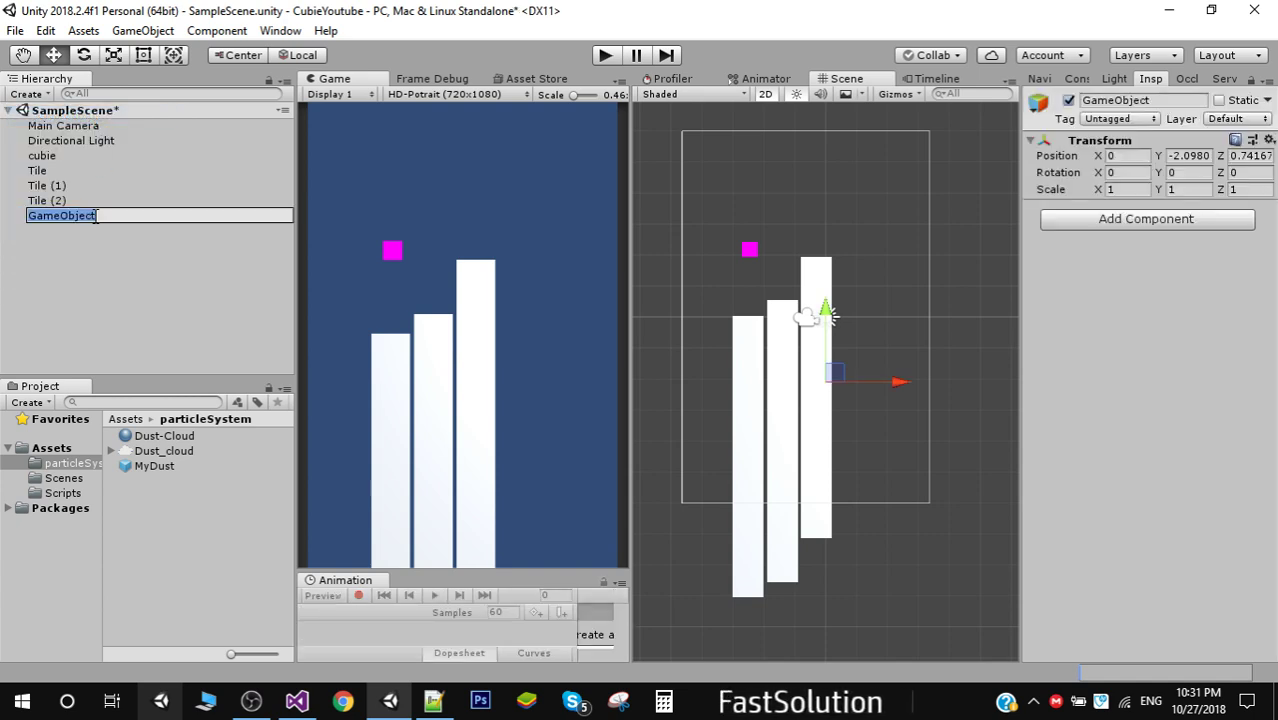
type("Tiles")
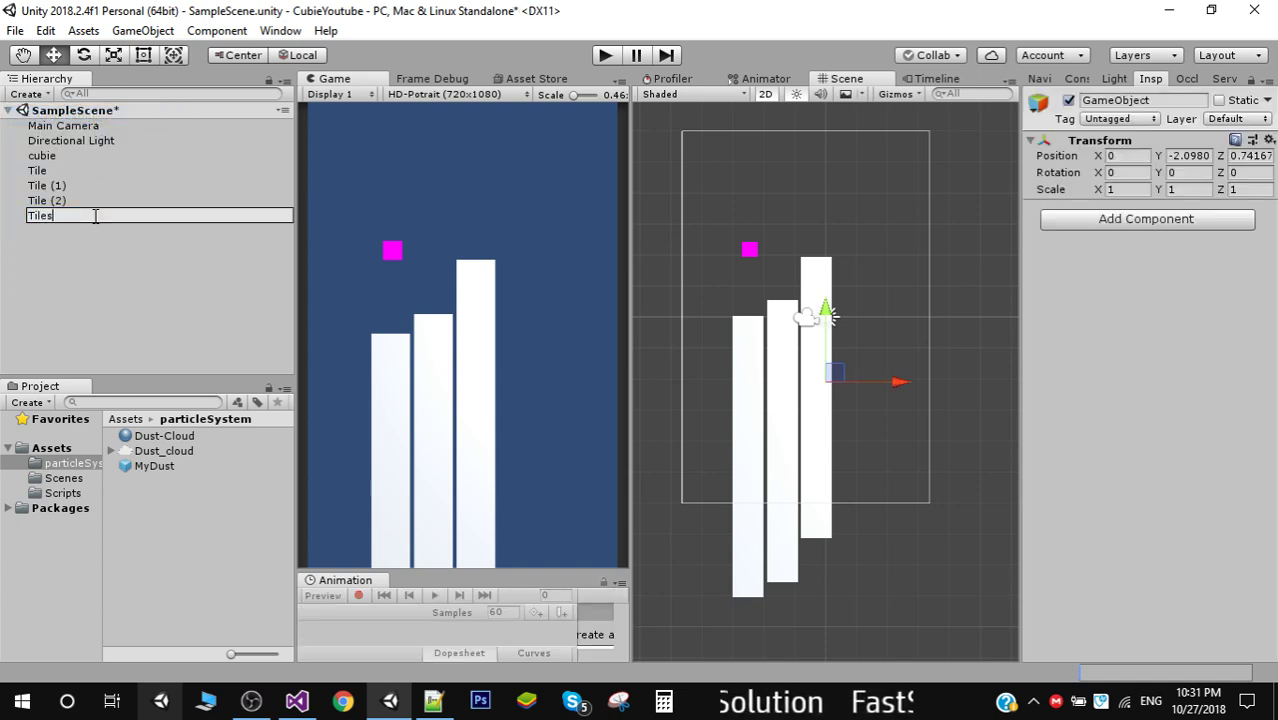
type("Generat")
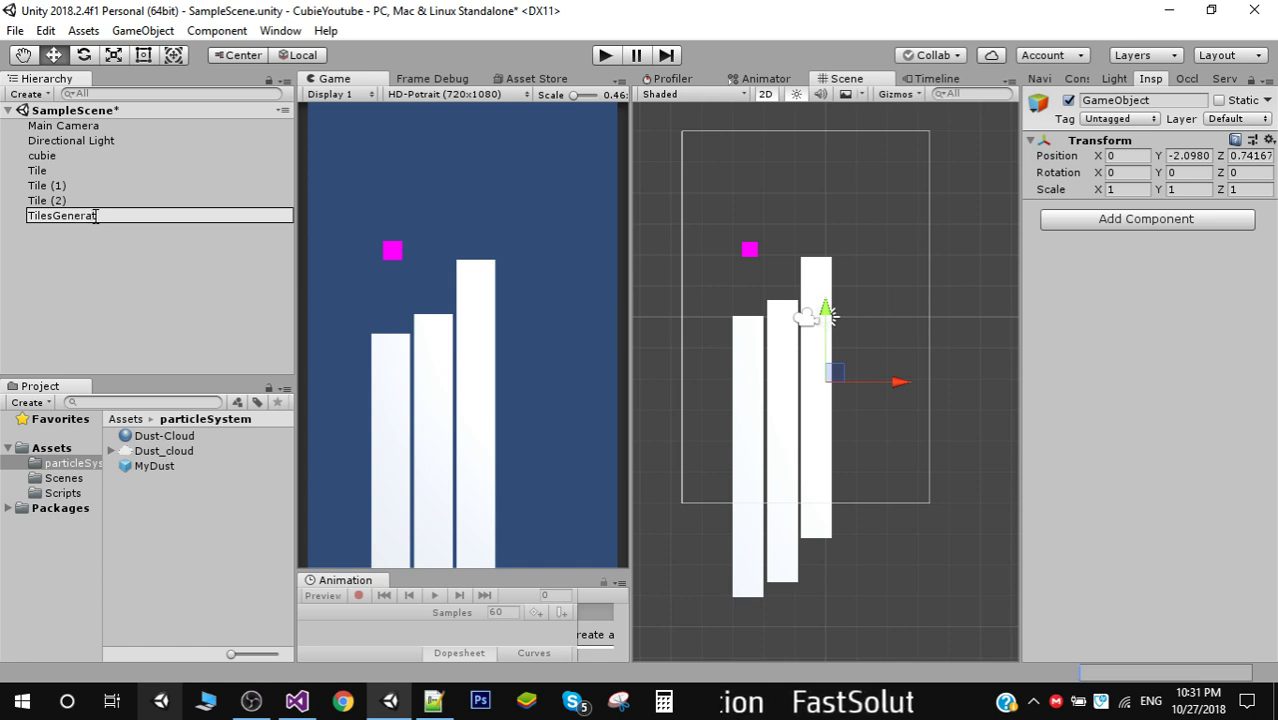
type("or")
key("Return")
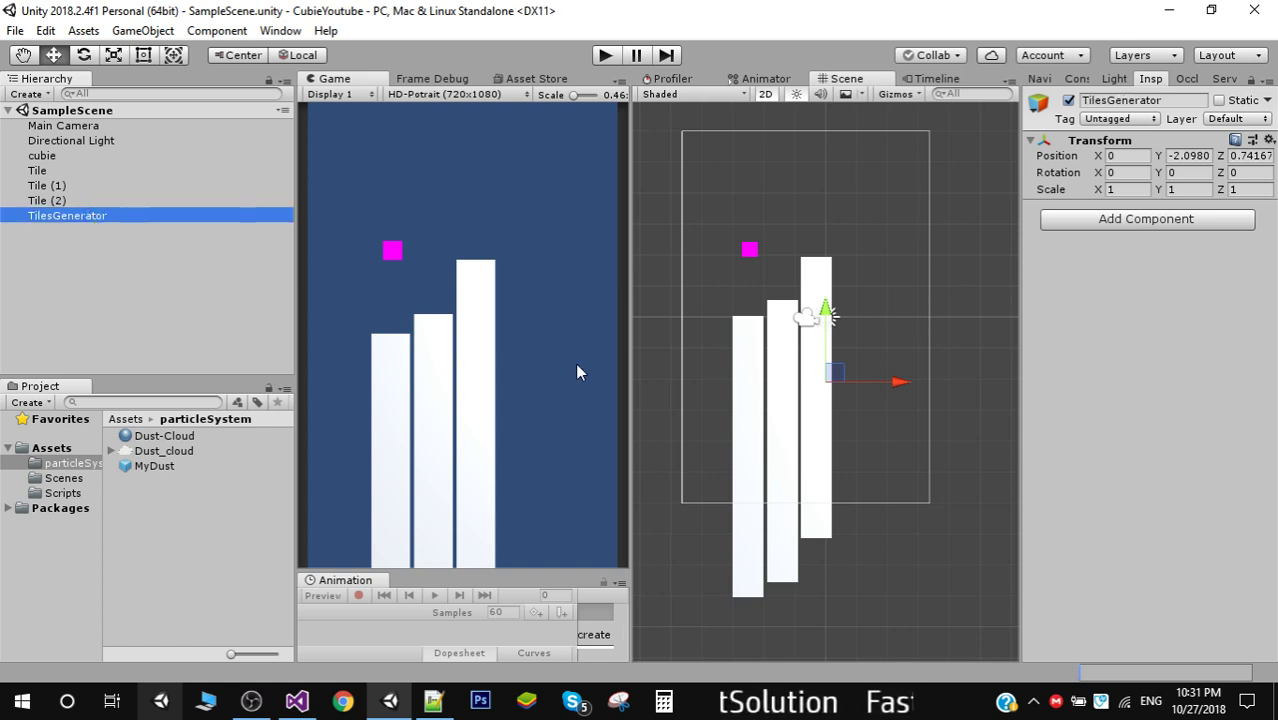
left_click(754, 377)
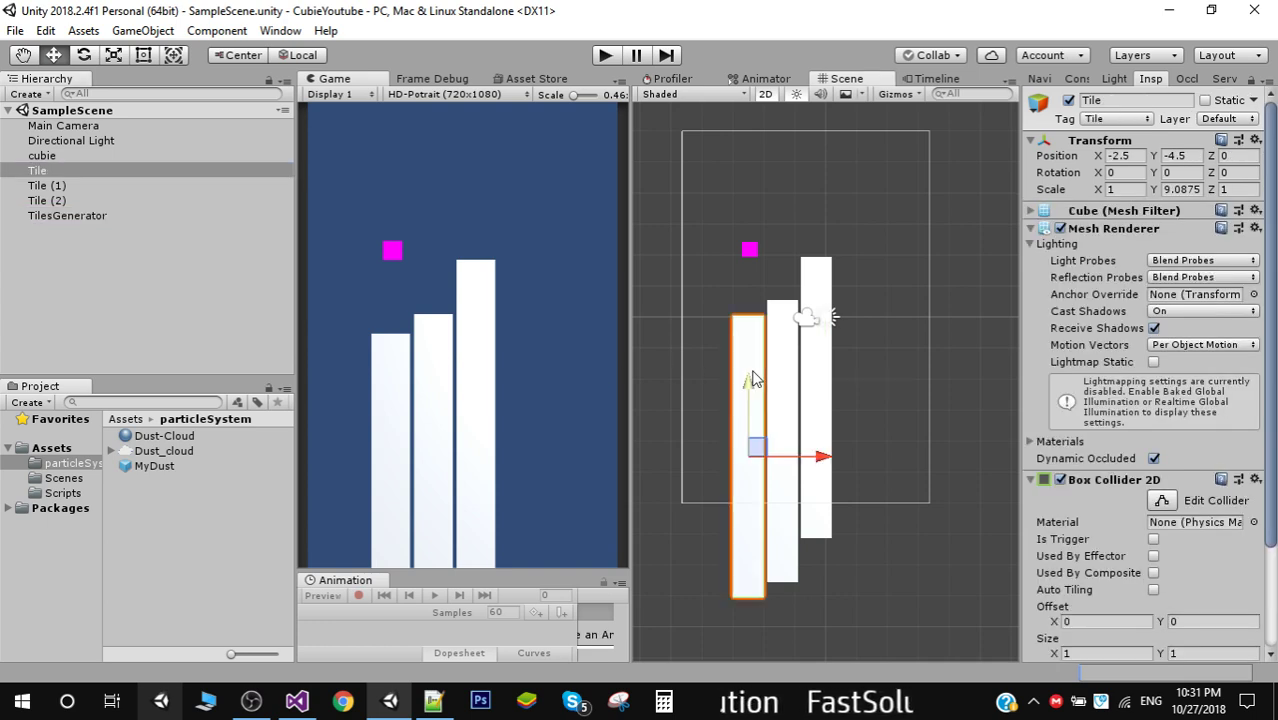
left_click(54, 226)
left_click(60, 220)
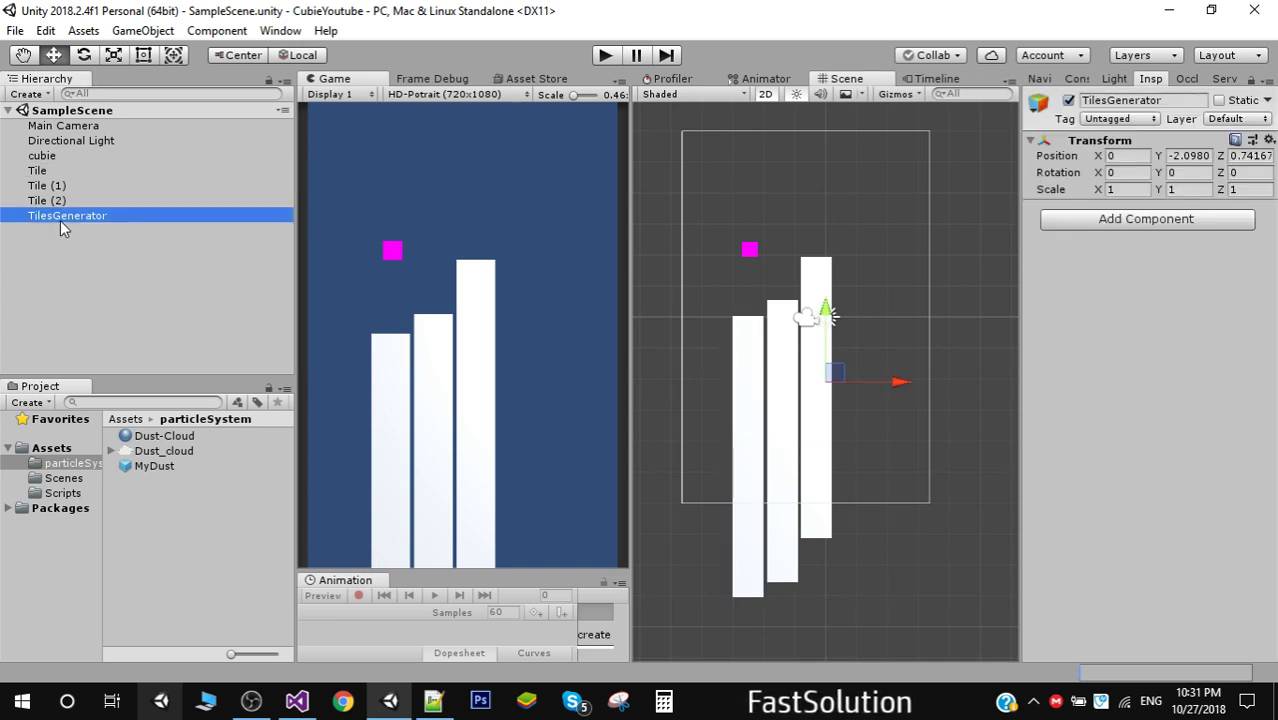
- Create a new C# script named Generator in the Scripts folder
left_click(62, 493)
right_click(139, 509)
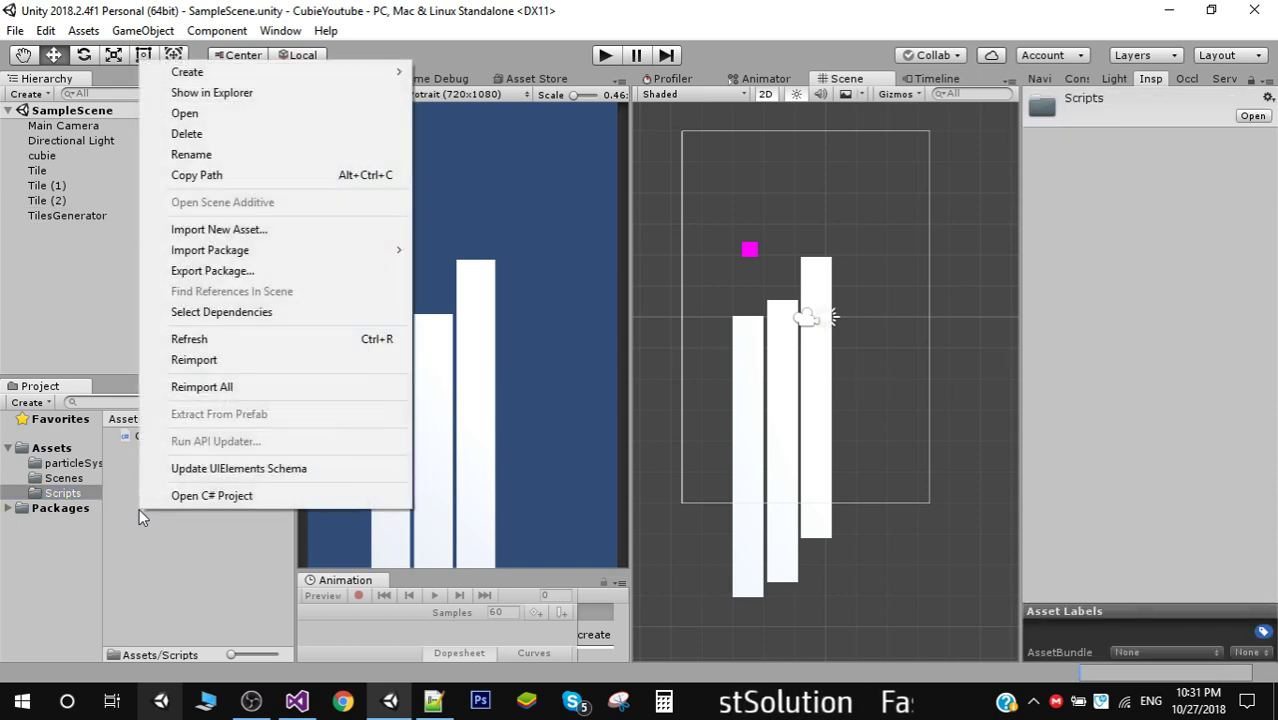
mouse_move(366, 75)
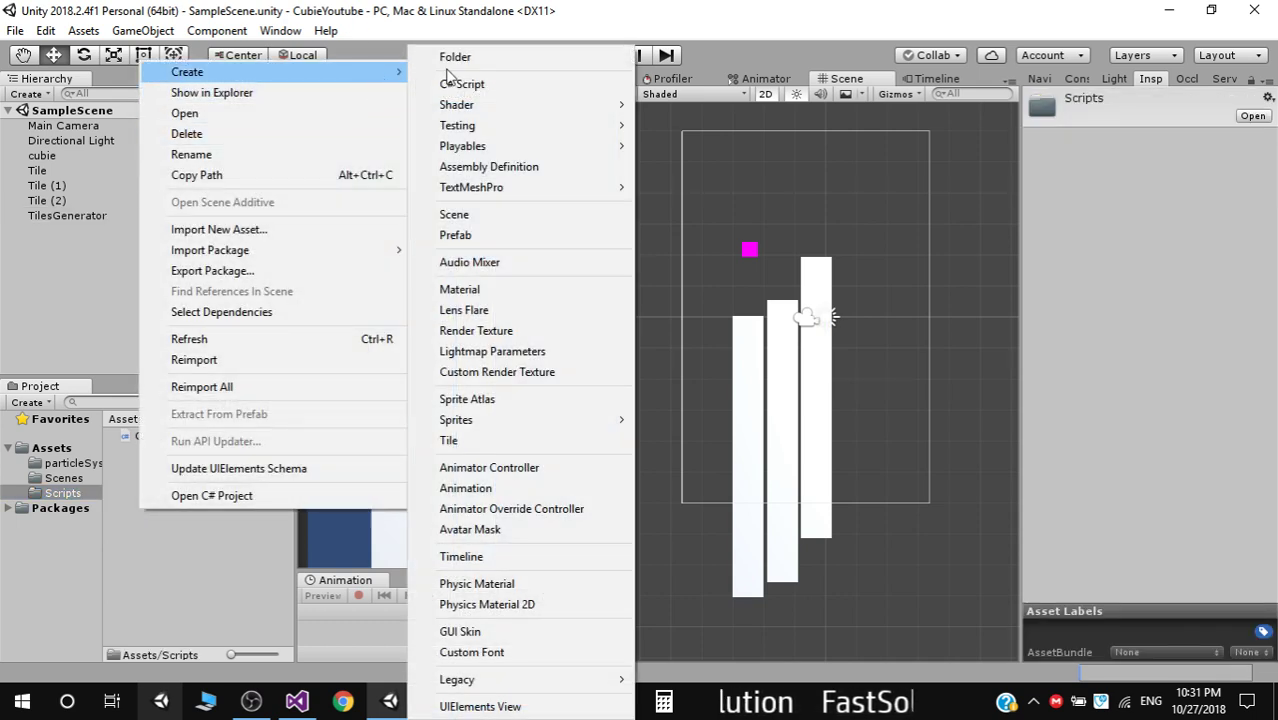
left_click(482, 83)
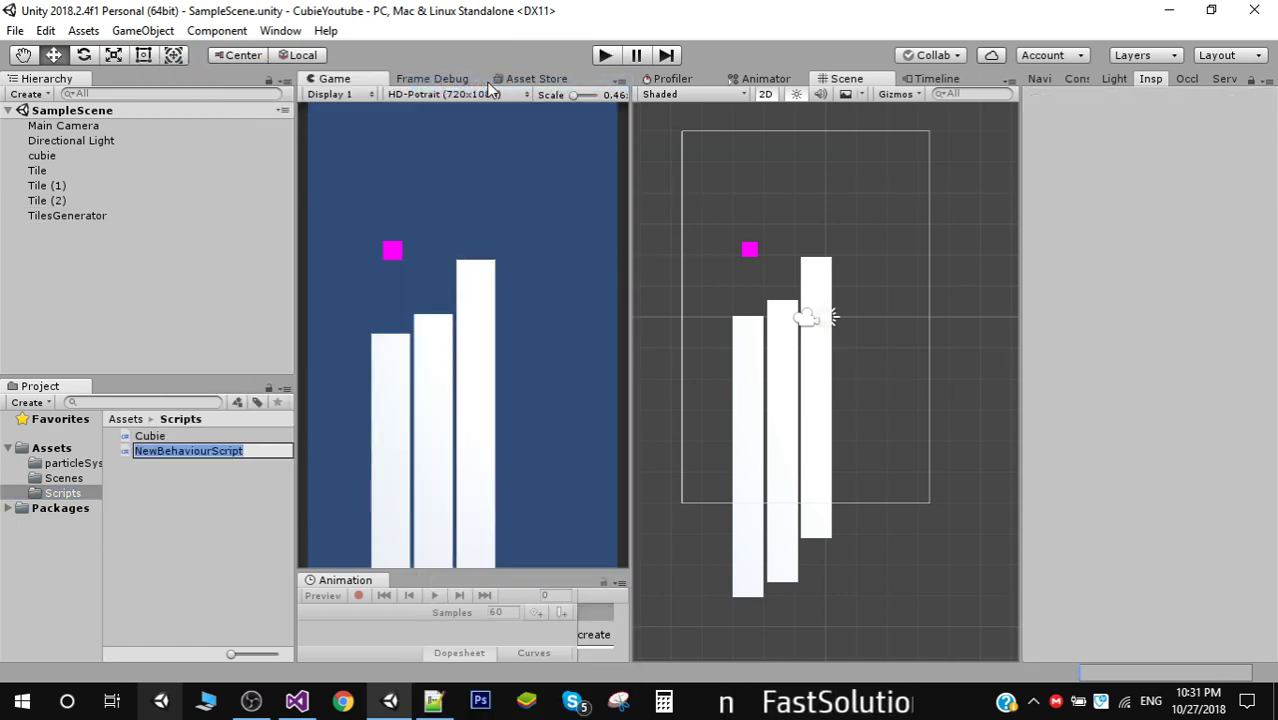
type("Generat")
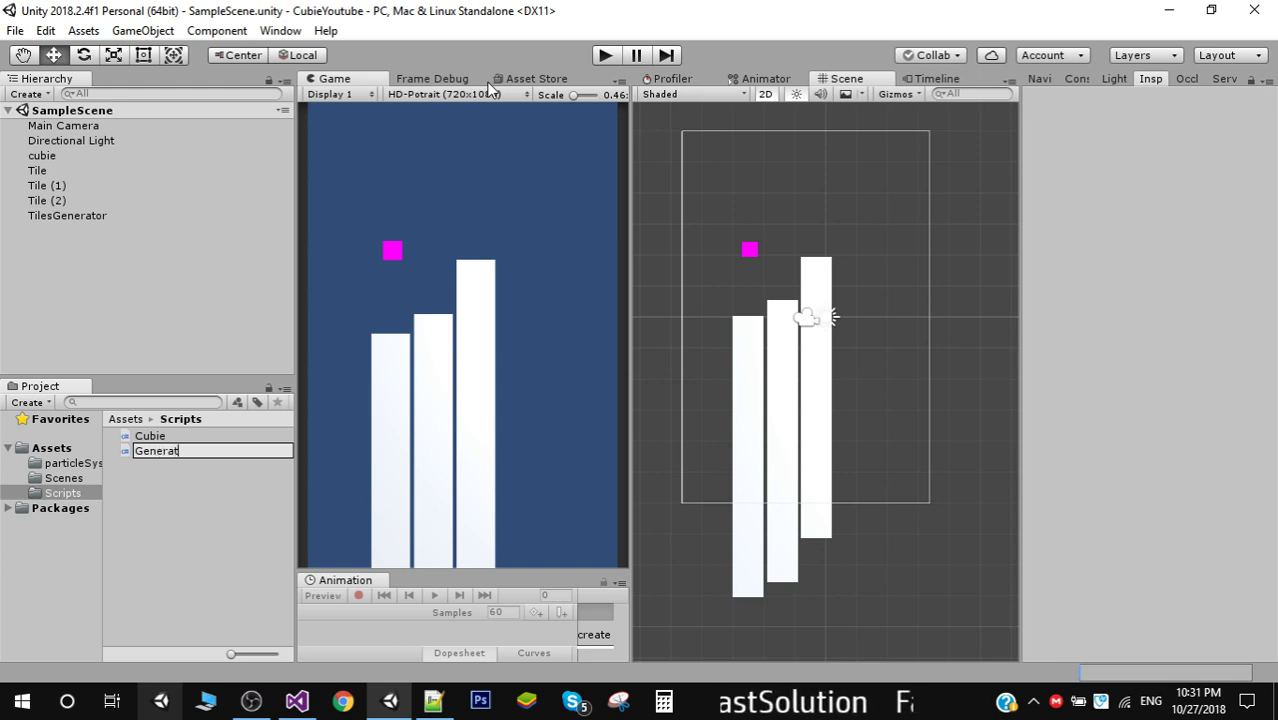
type("or")
key("Return")
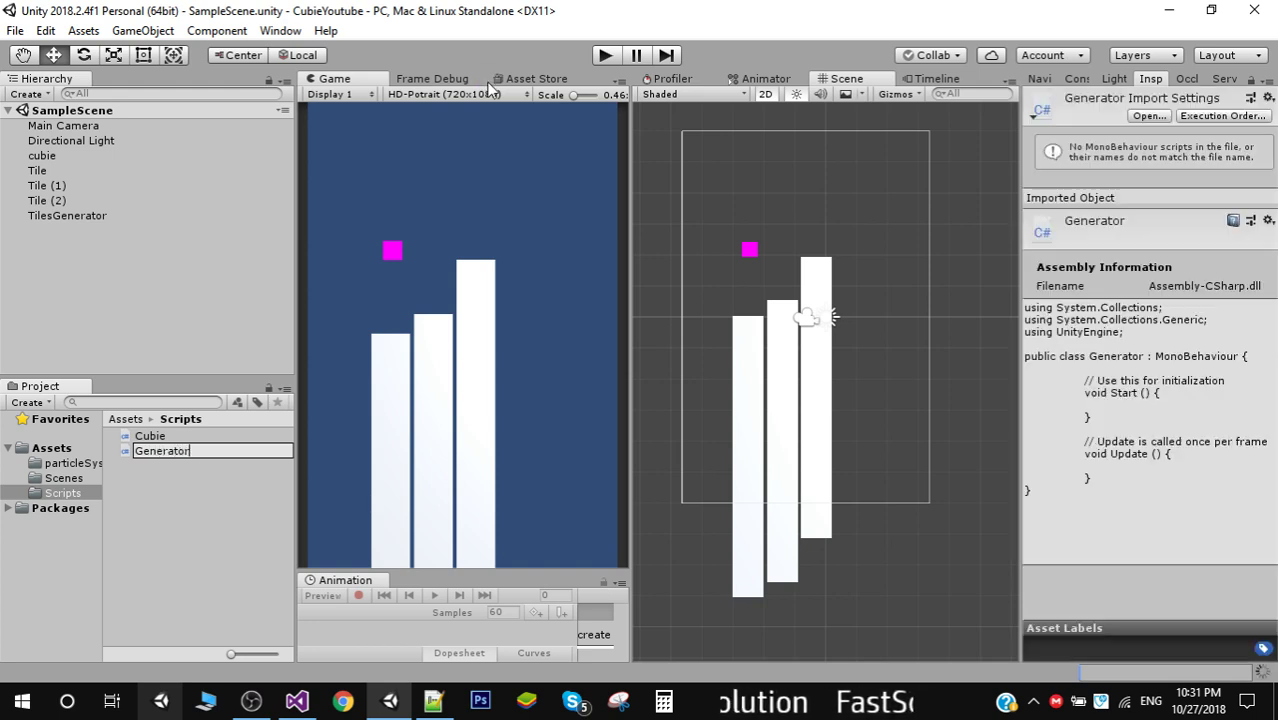
- Open the Generator script in Visual Studio, reload all externally modified files, and add a blank line at the start of the class body
double_click(197, 444)
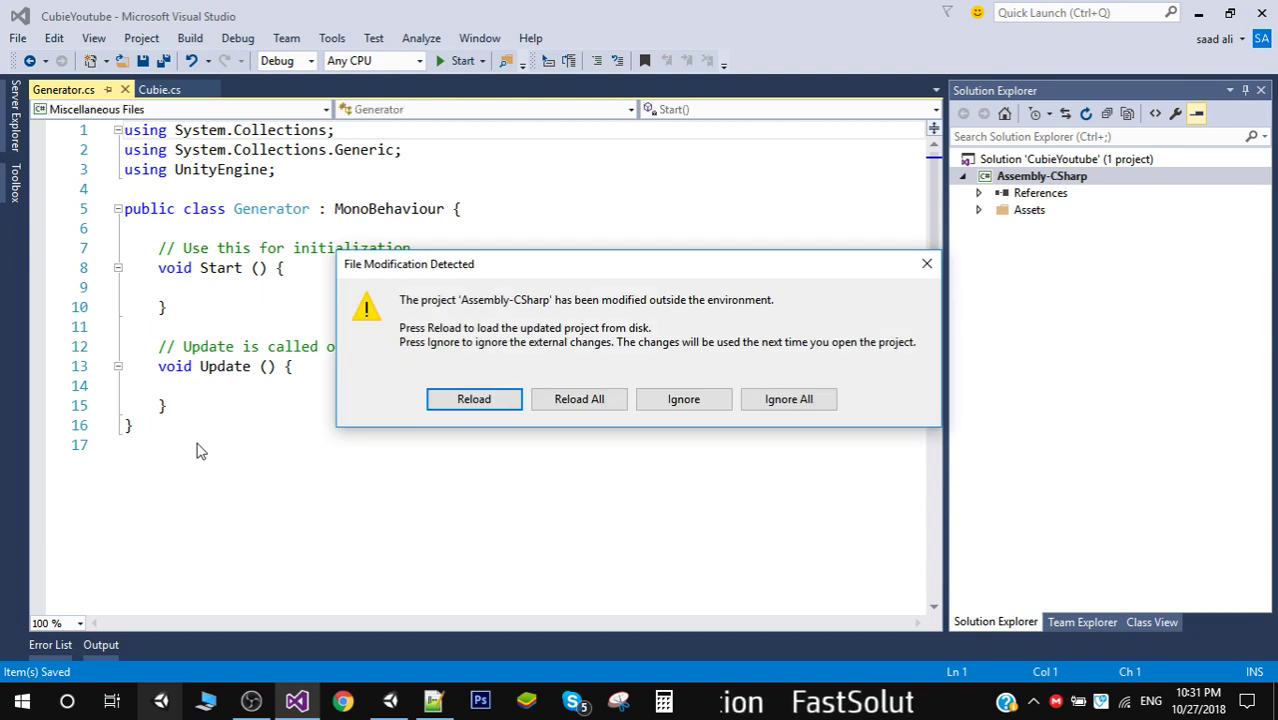
left_click(612, 399)
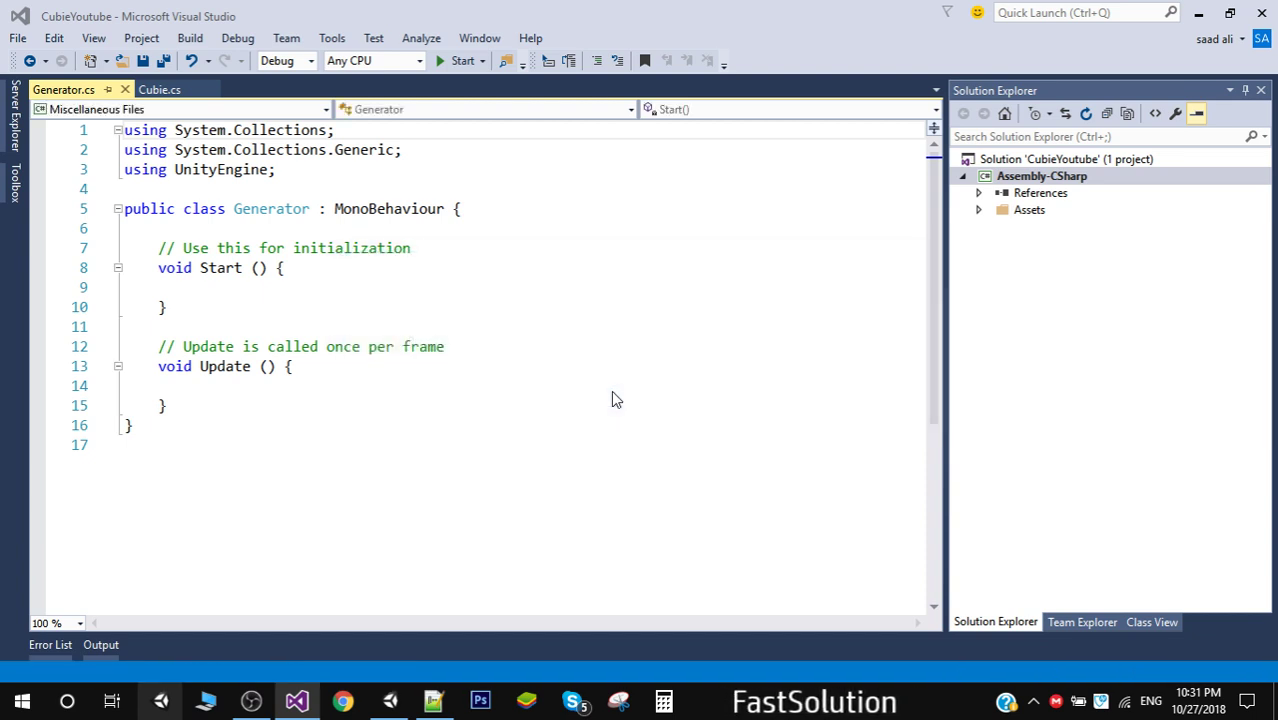
left_click(217, 230)
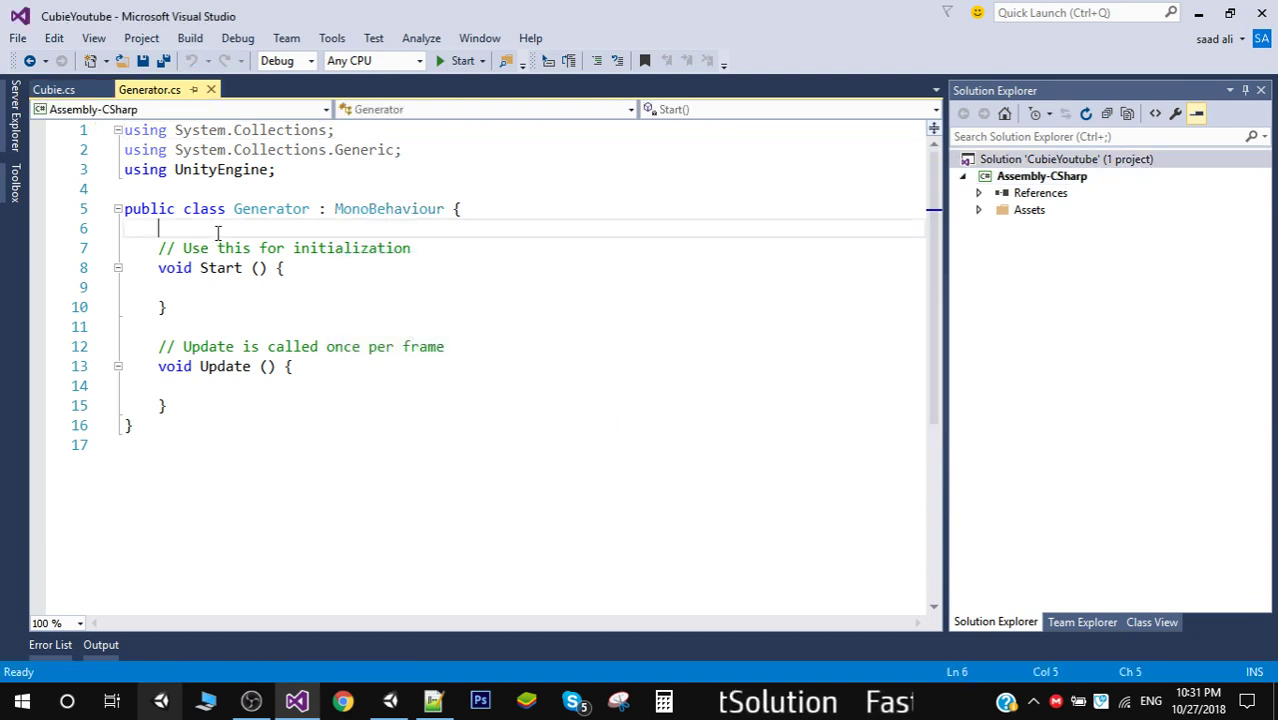
key("Return")
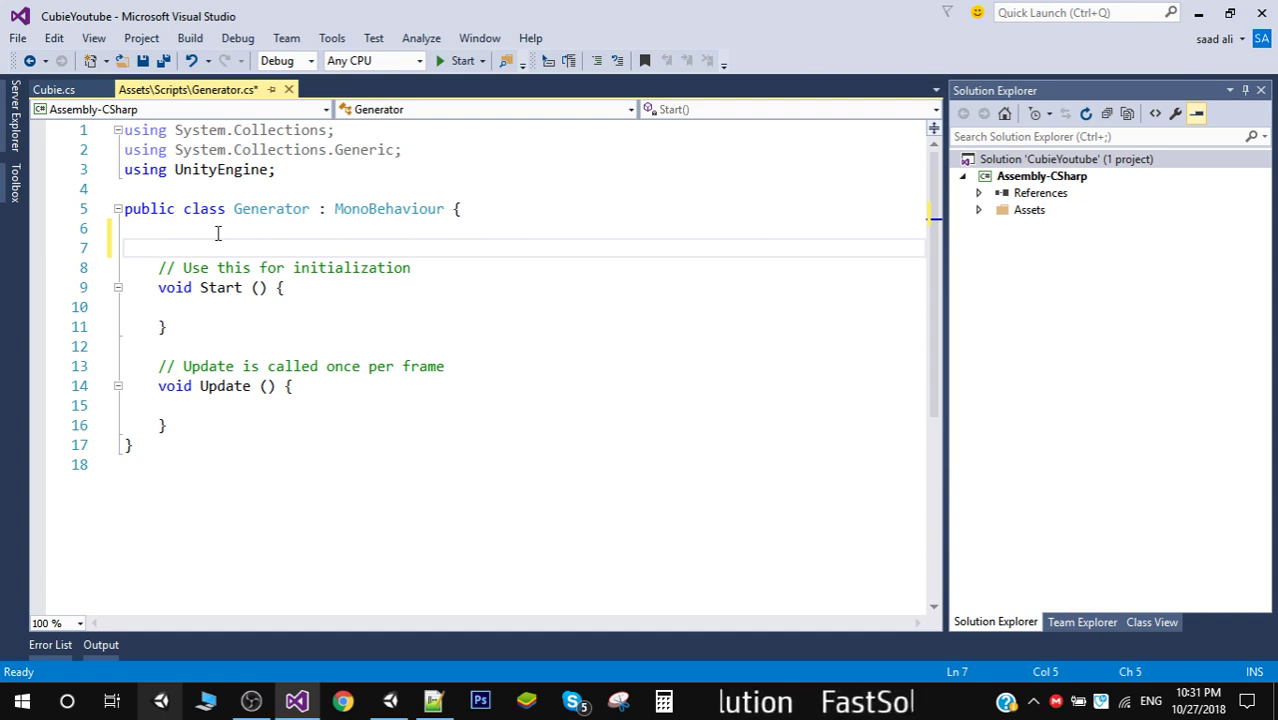
- Switch to Unity and make a prefab of the first Tile object in the Assets folder
left_click(391, 698)
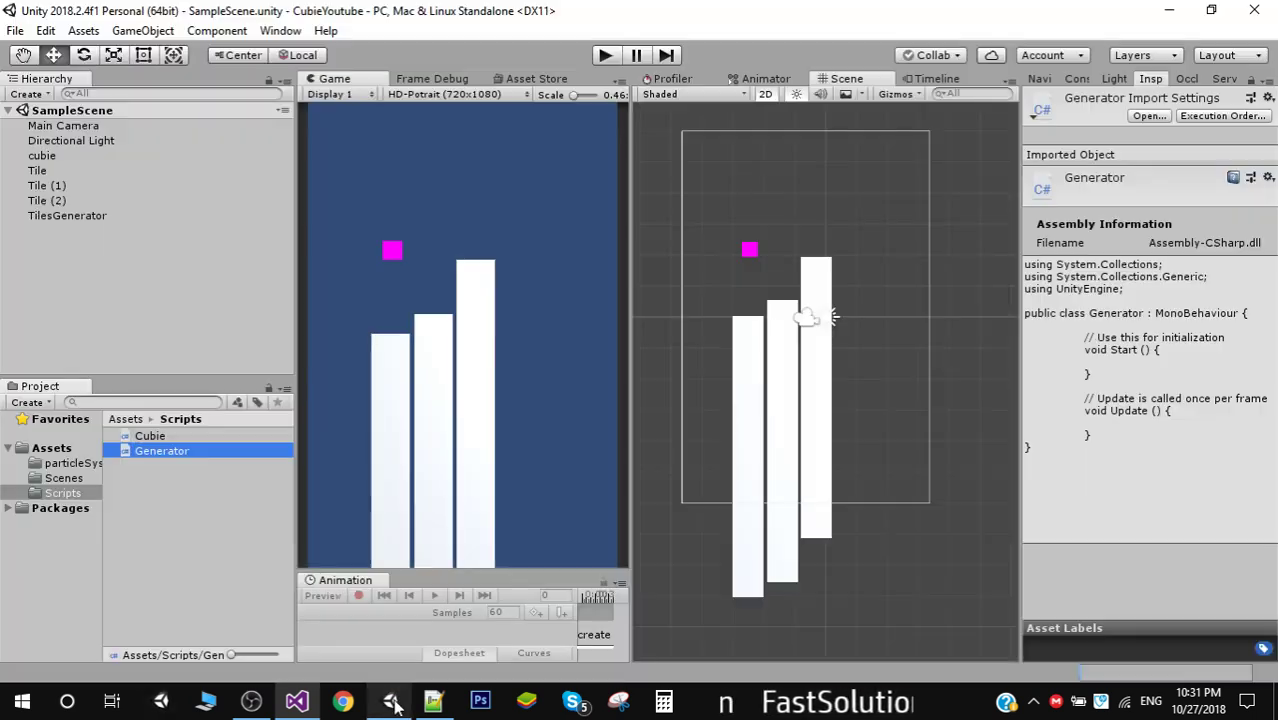
left_click(40, 172)
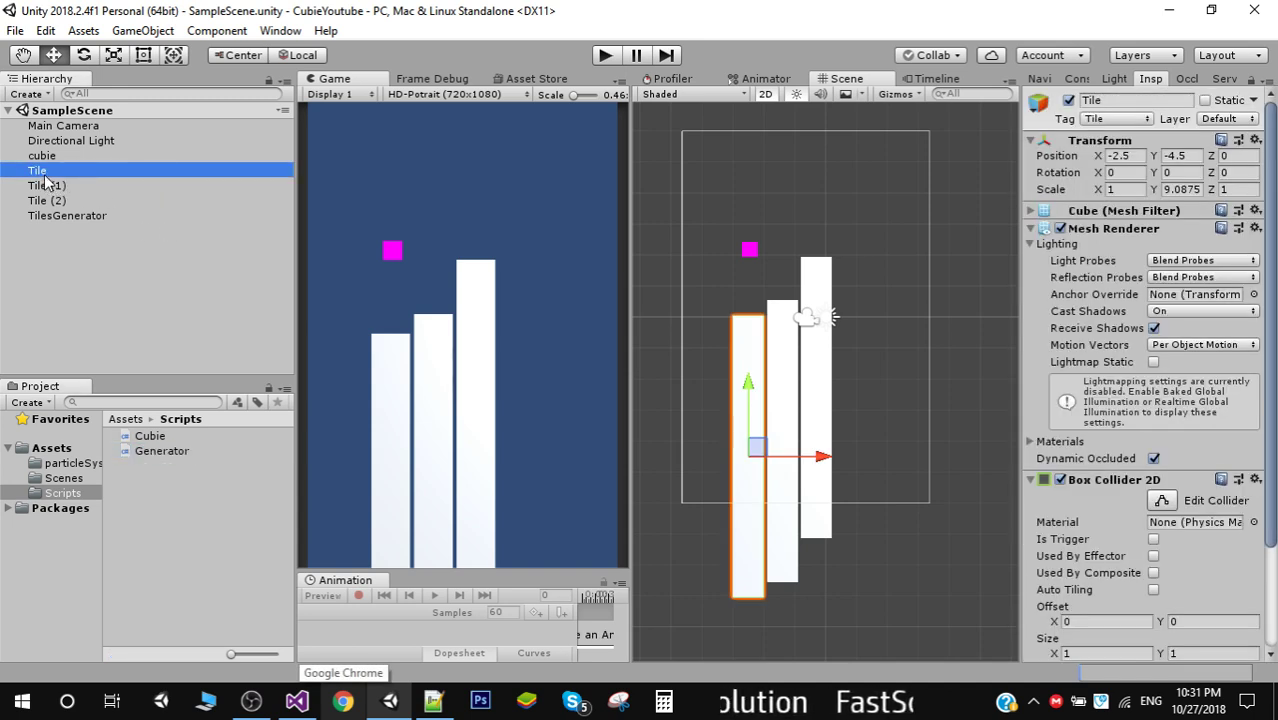
left_click_drag(42, 176, 70, 455)
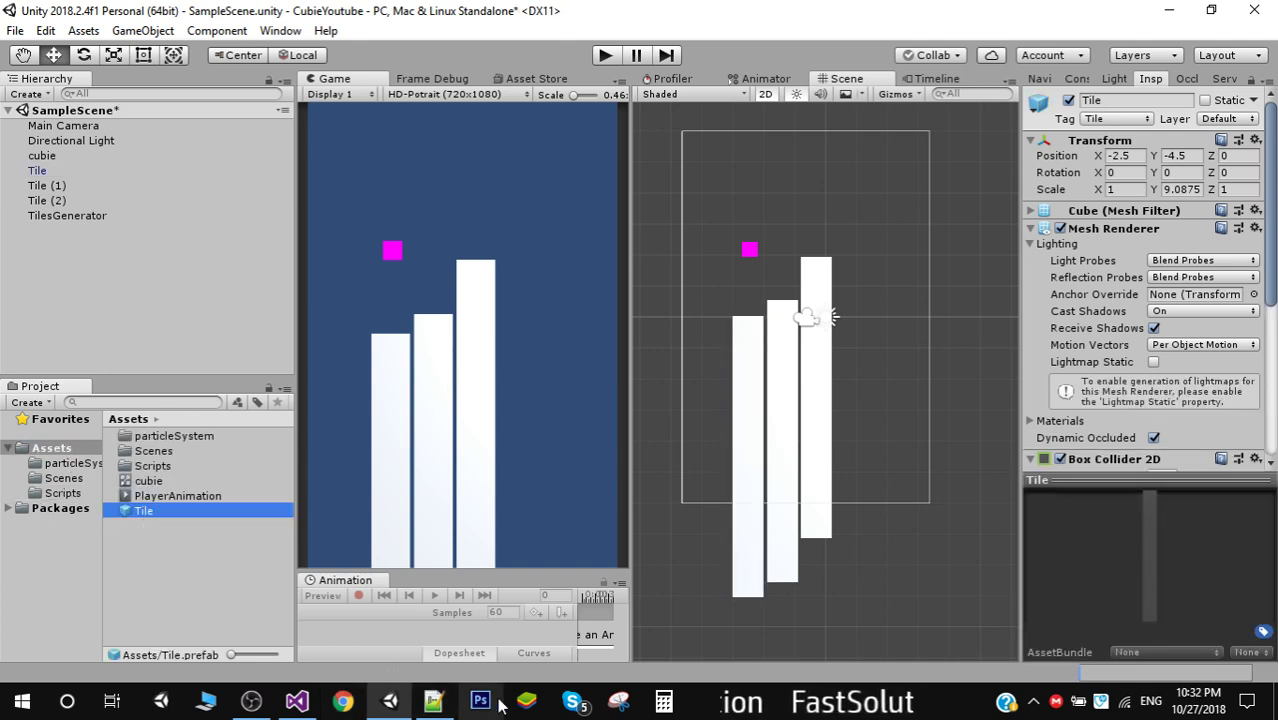
- Switch to Visual Studio, declare public GameObject TilePrefab; at the top of the Generator class, and save the script
left_click(294, 703)
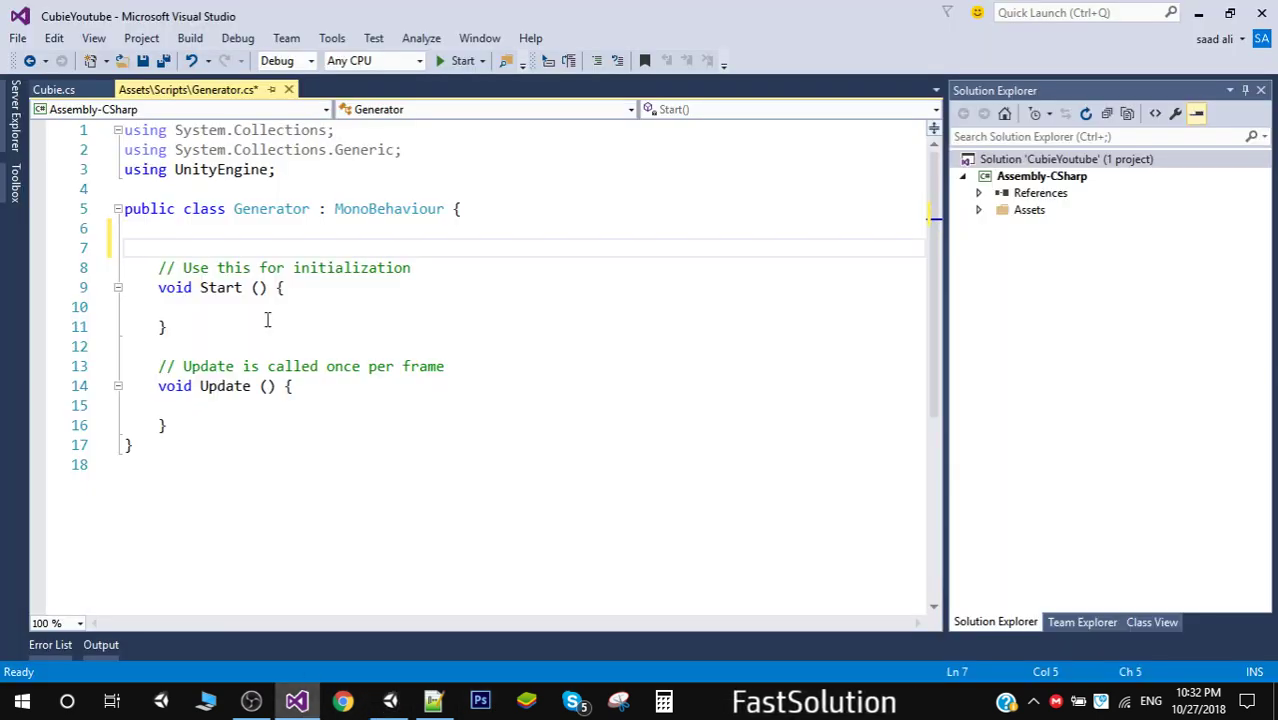
type("public ")
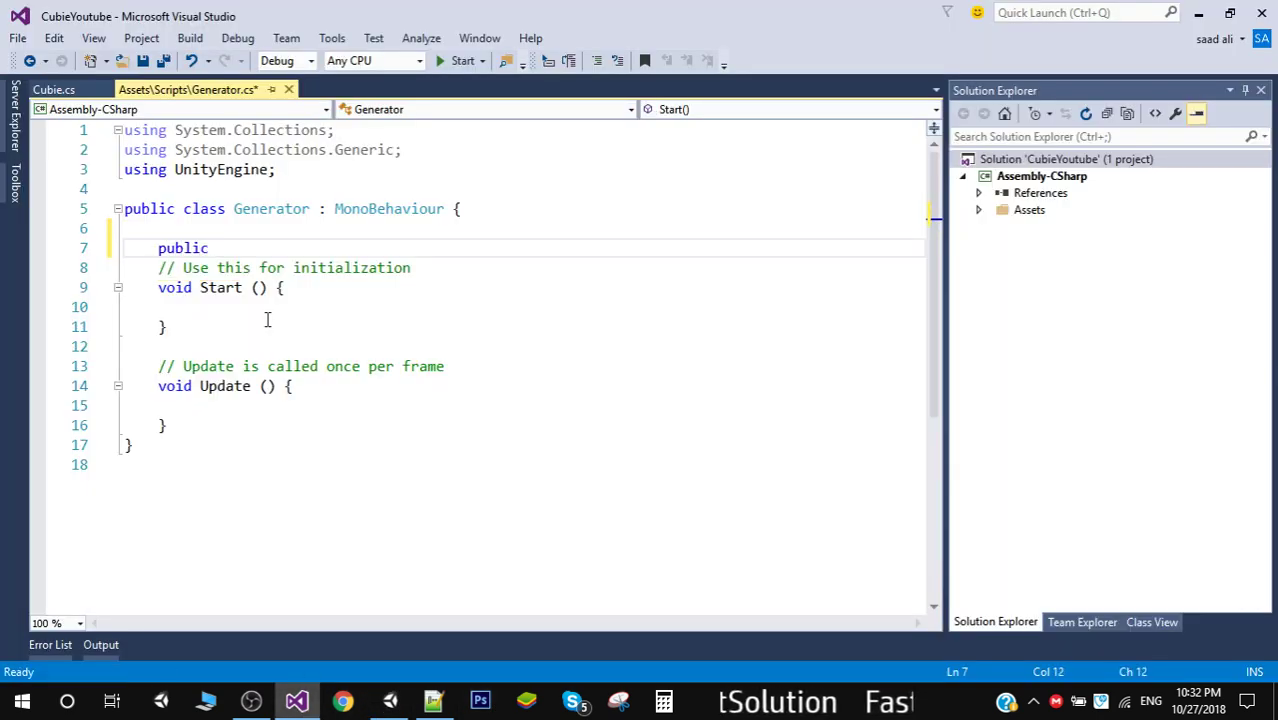
type("Game")
key("Tab")
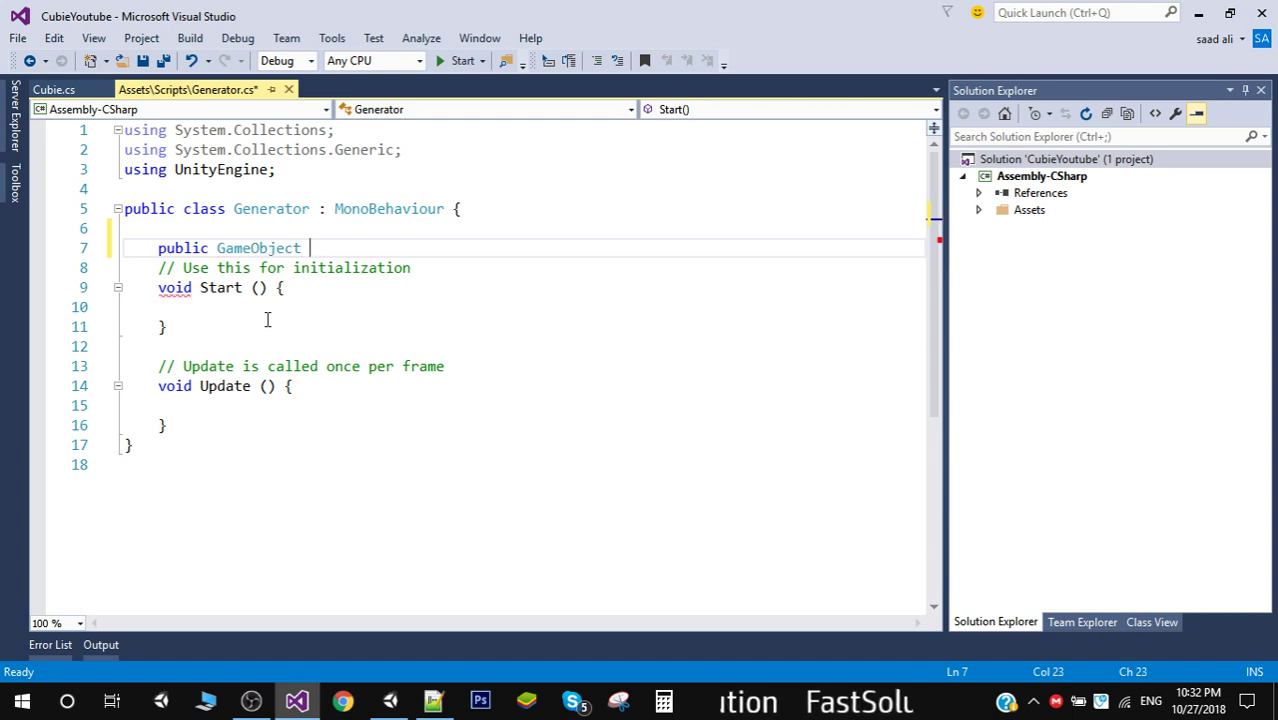
type("TileP")
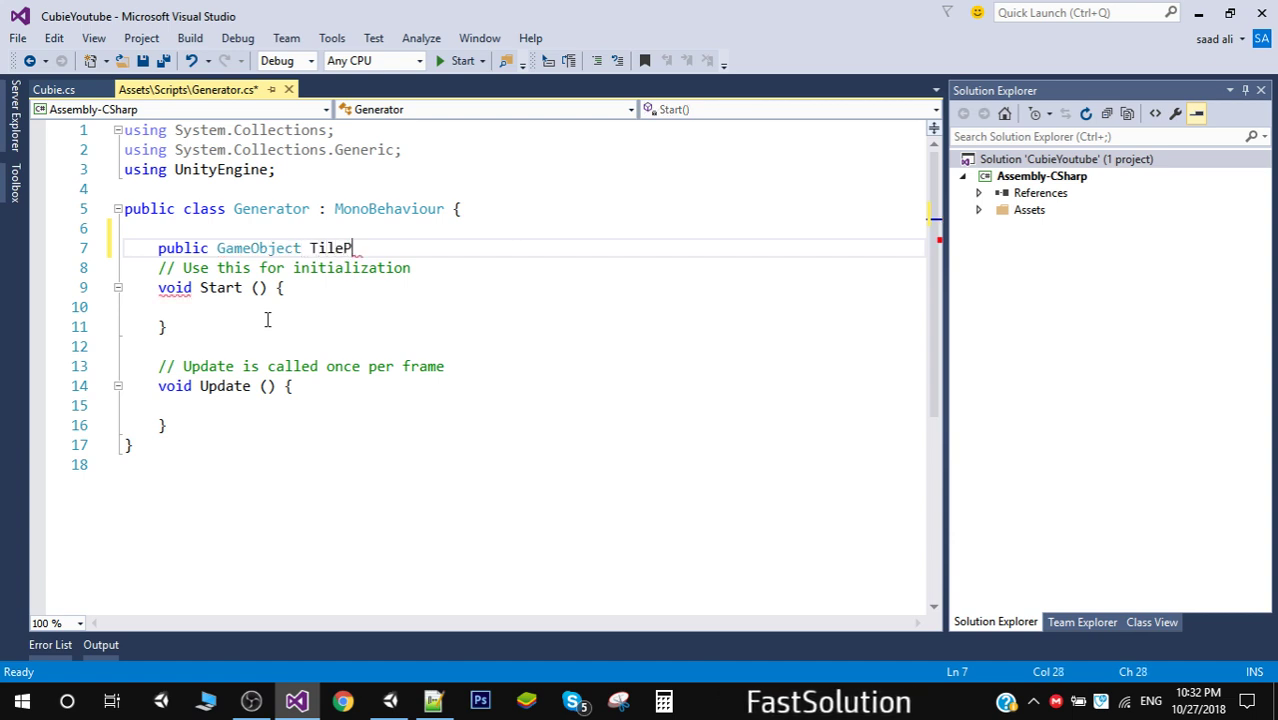
type("refab")
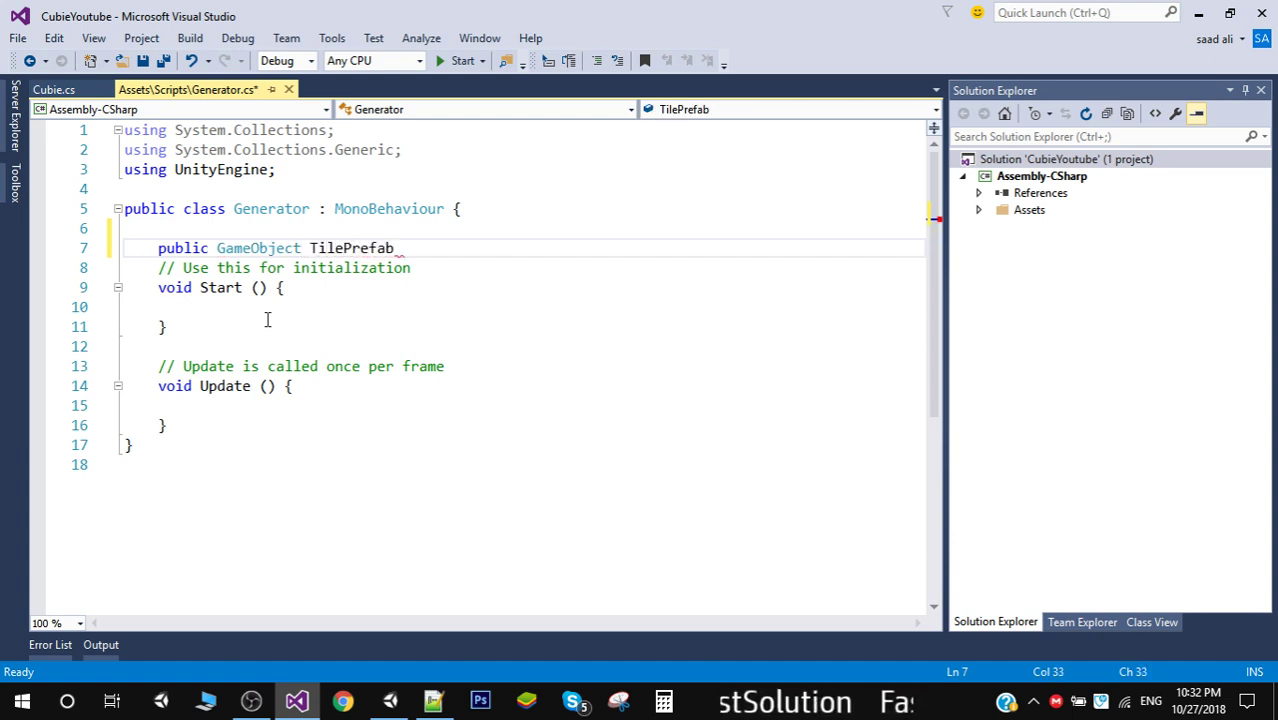
type(";")
key("ctrl+s")
- Declare the fields public float xdiff; and public float ydiff; on separate lines below TilePrefab
key("Return")
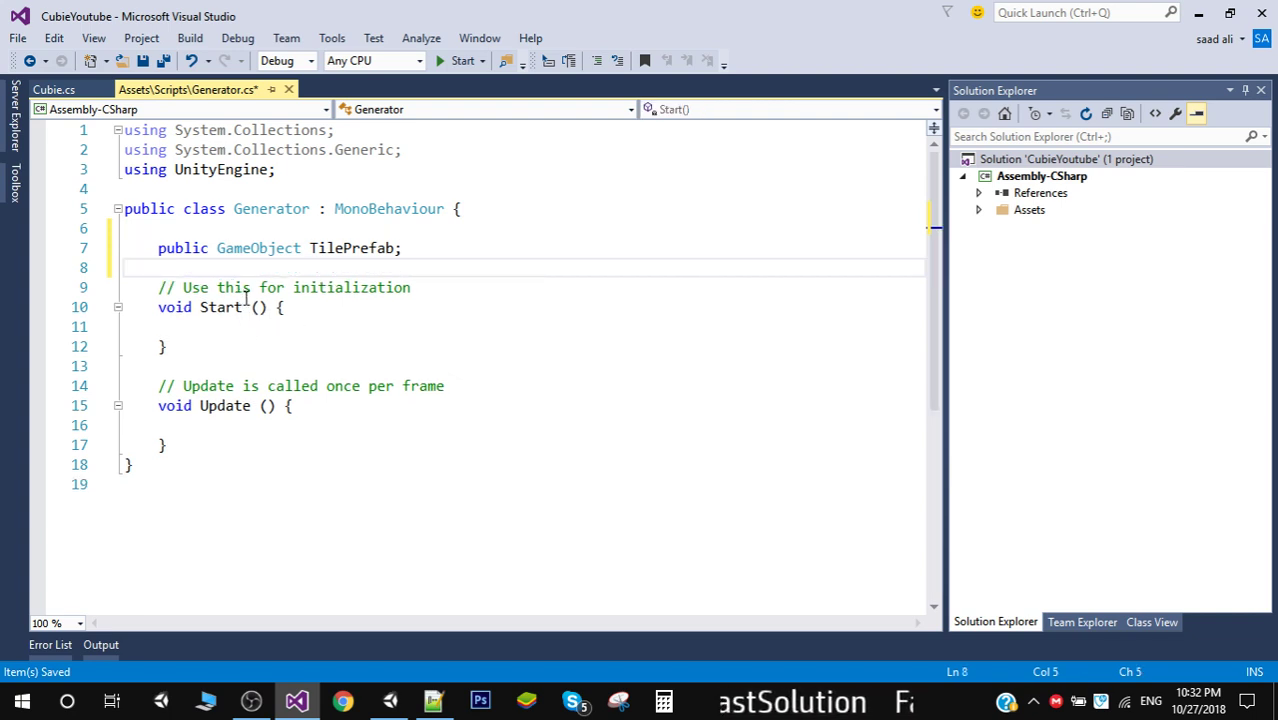
type("publi")
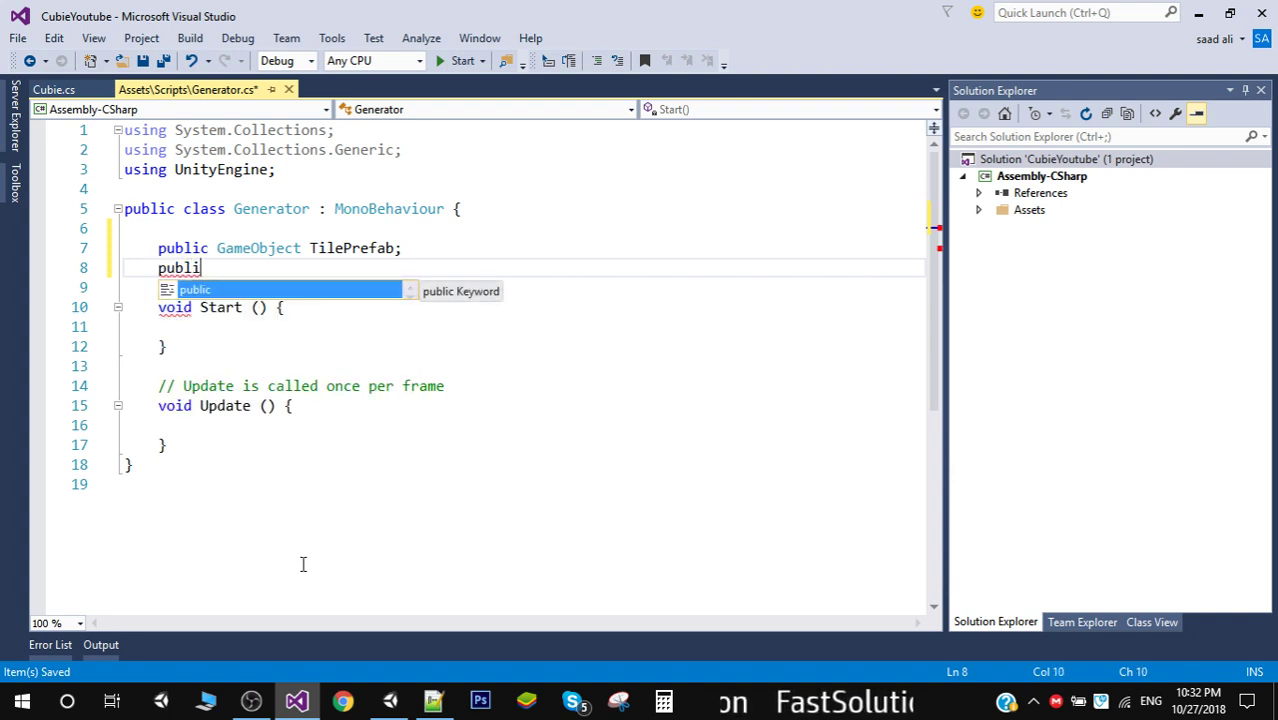
type("c f")
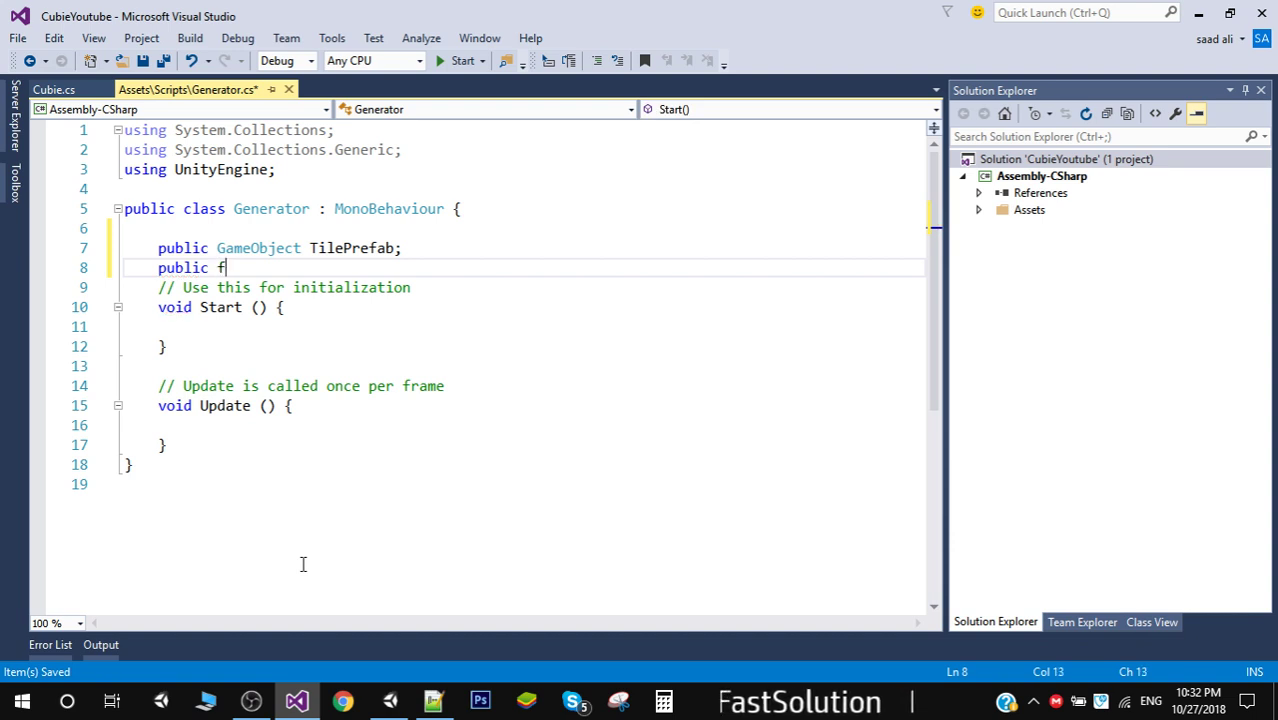
type("loat xd")
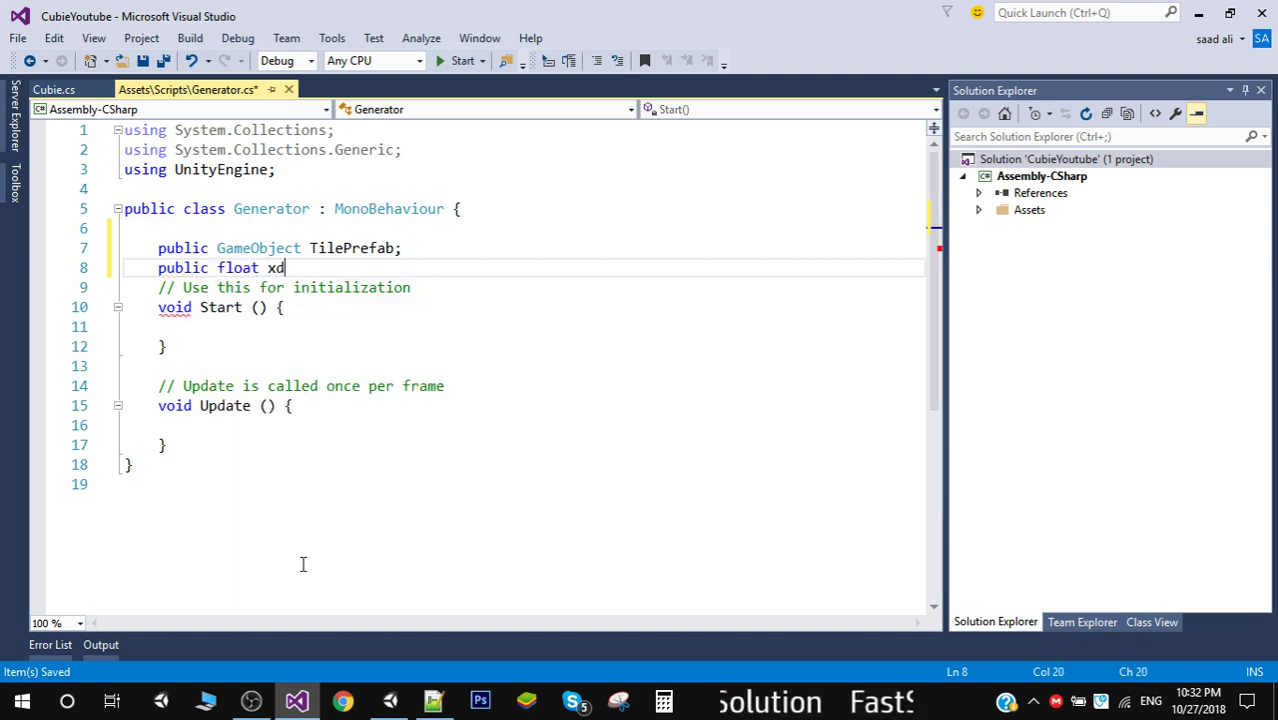
type("iff ")
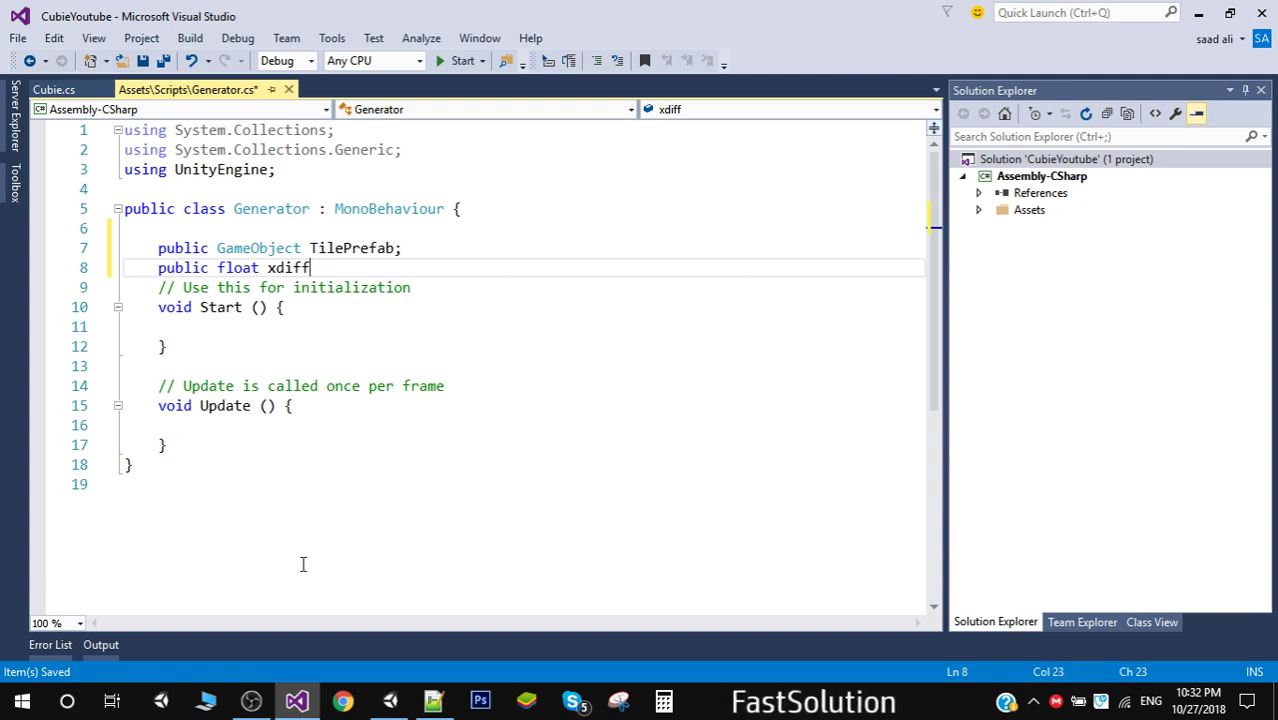
type(";")
key("Return")
type("p")
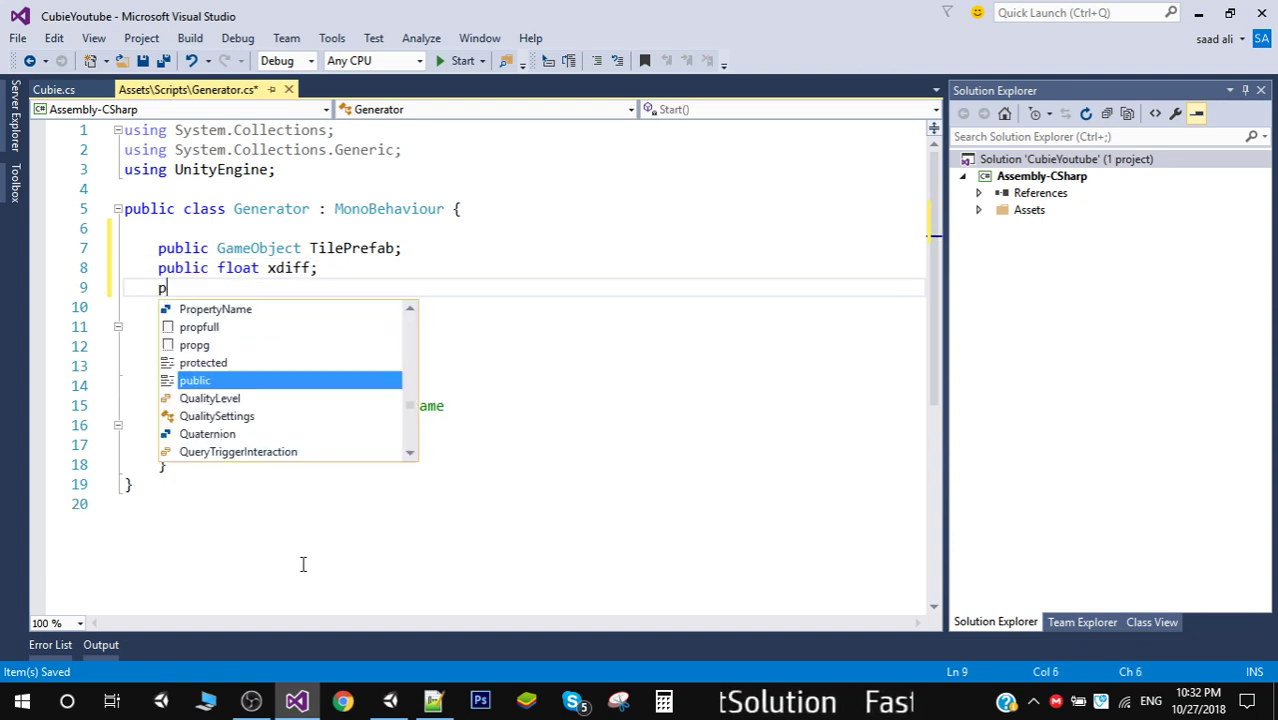
type("ublic float ")
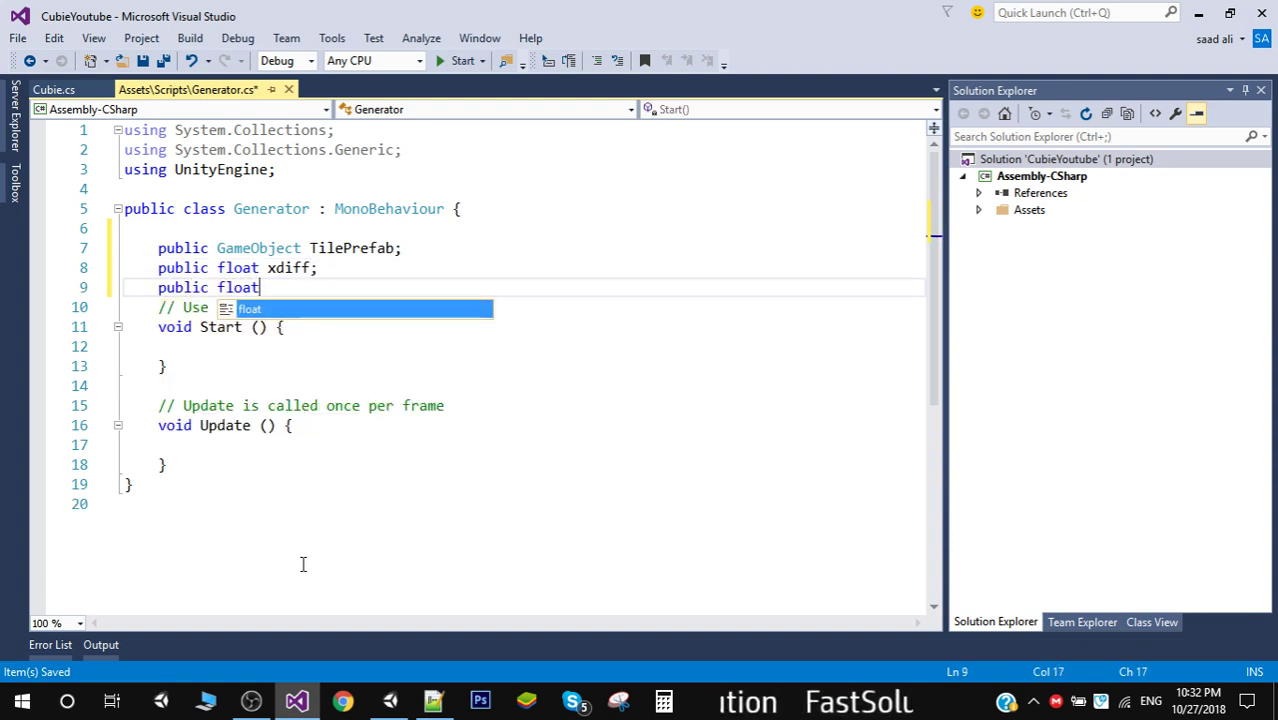
type("ydi")
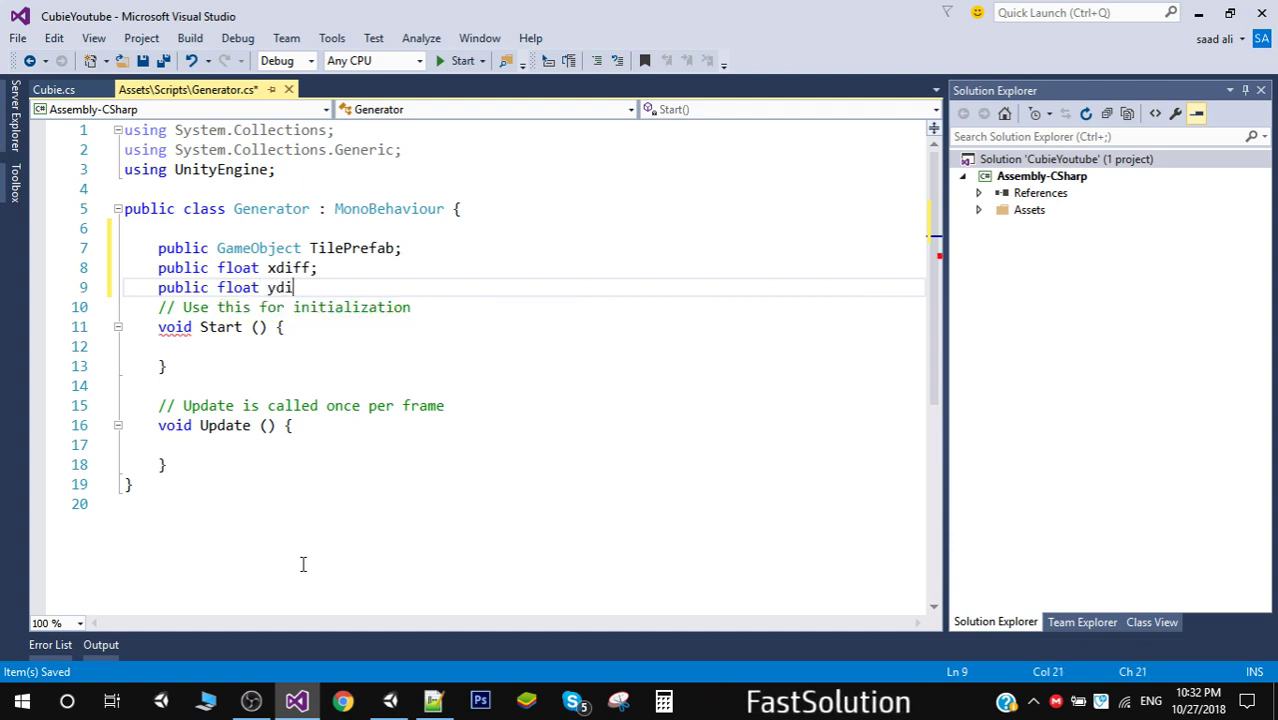
type("ff;")
- Declare the field public float ydiffbig; on a new line below ydiff in the Generator class
key("Return")
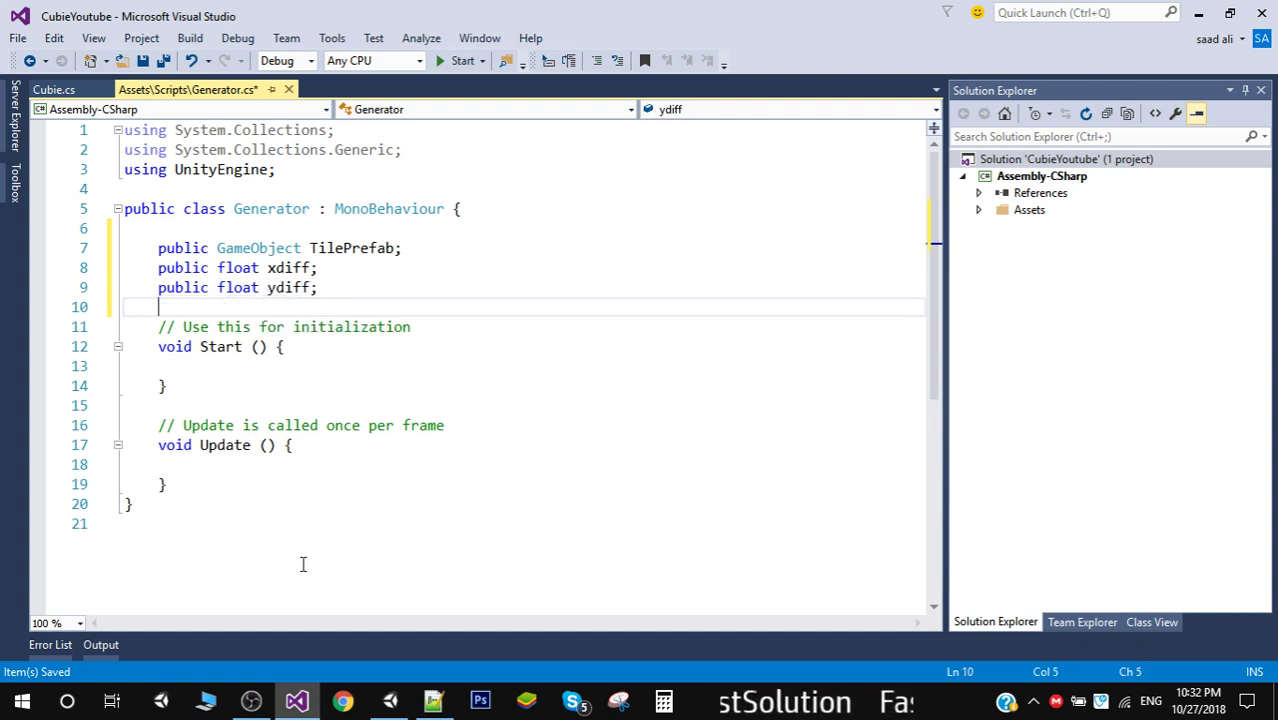
type("public f")
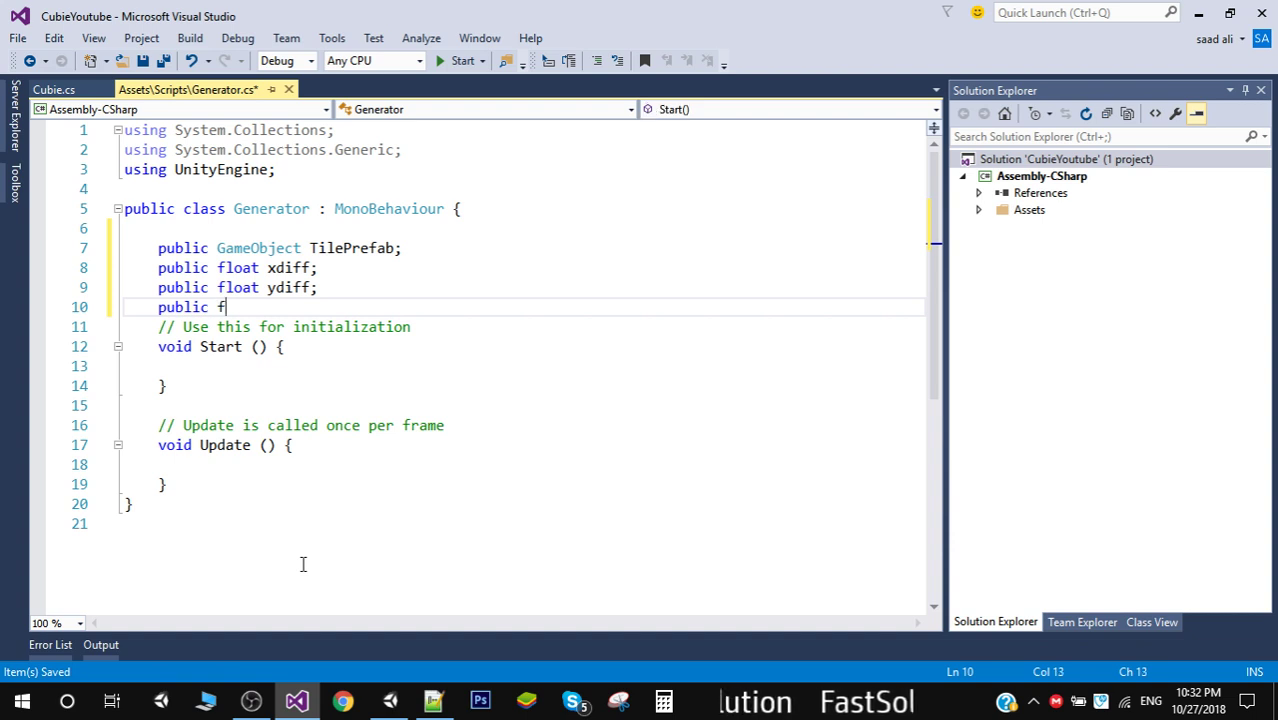
type("loat ")
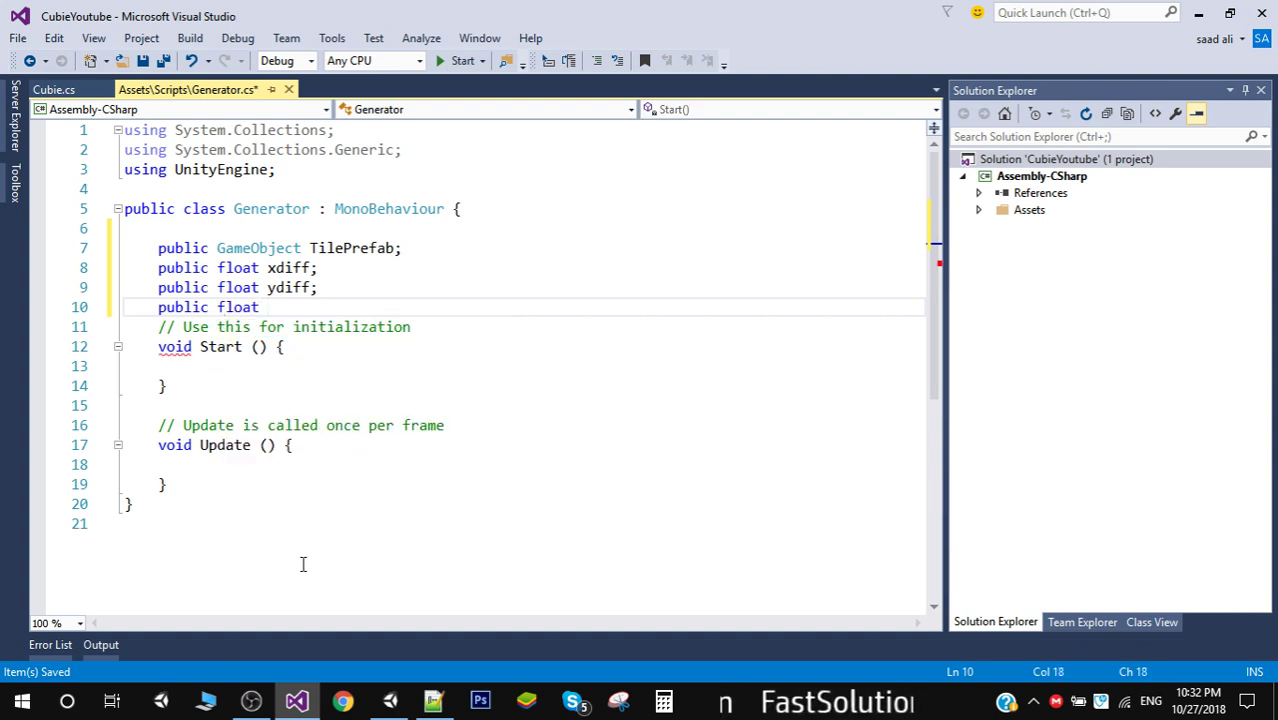
type("yd")
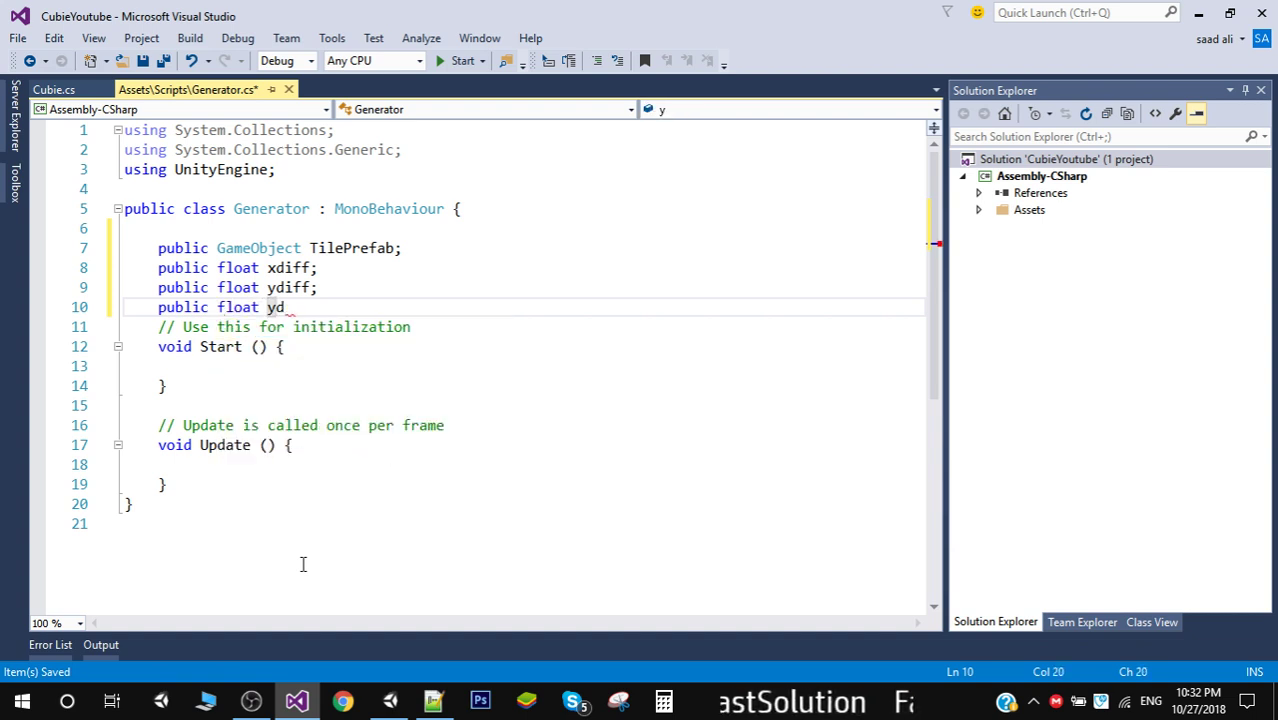
type("iff")
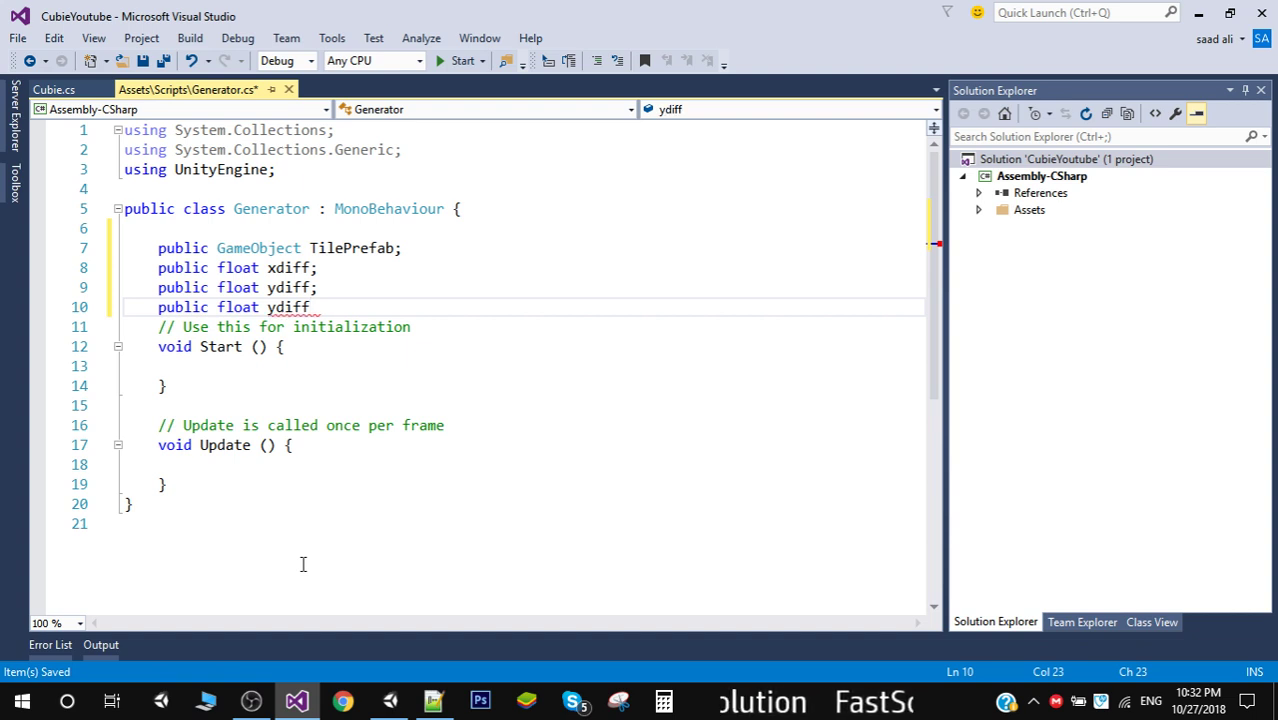
type("big;")
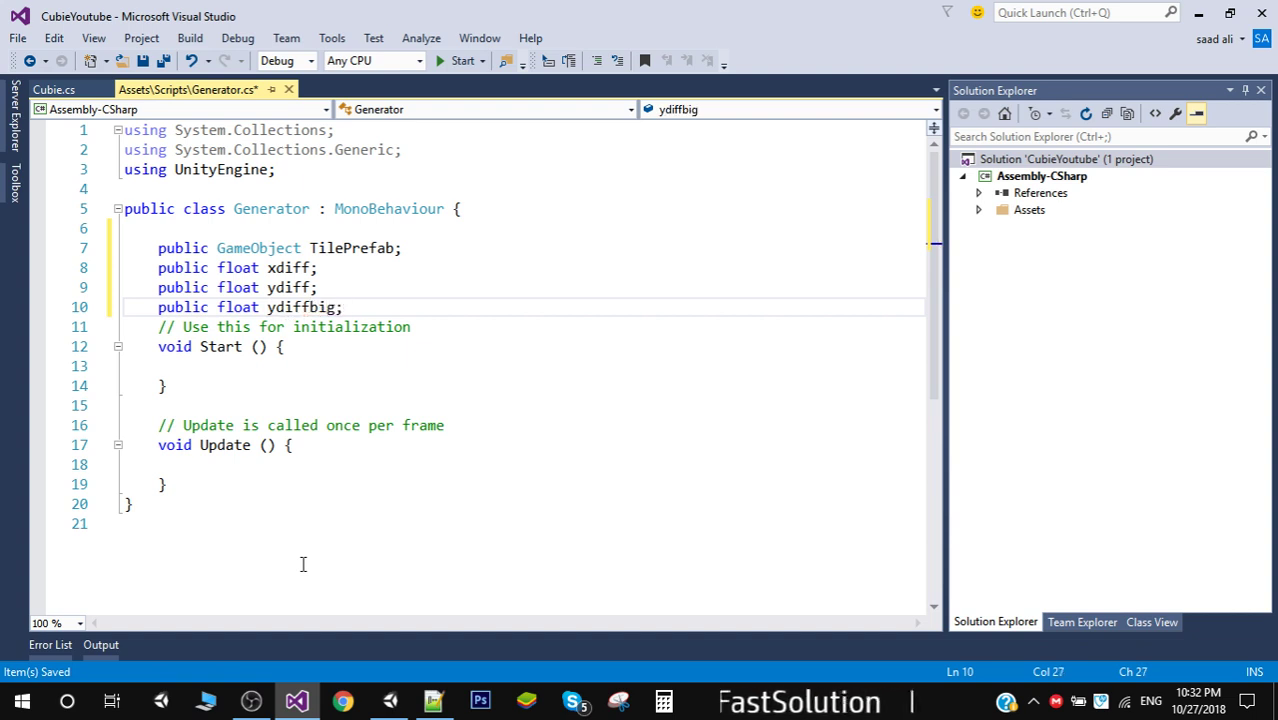
- Switch between Unity and the script to relate the xdiff, ydiff and ydiffbig fields to the spacing of the three scene tiles
left_click(390, 702)
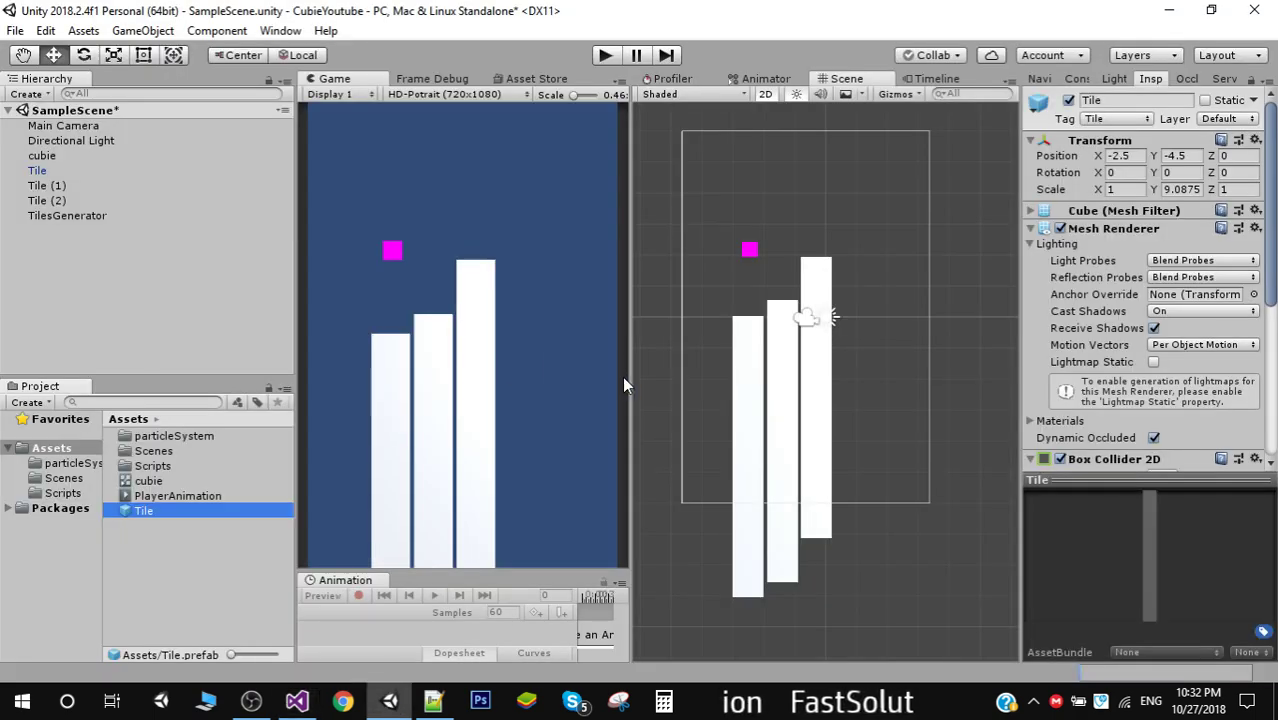
left_click(763, 366)
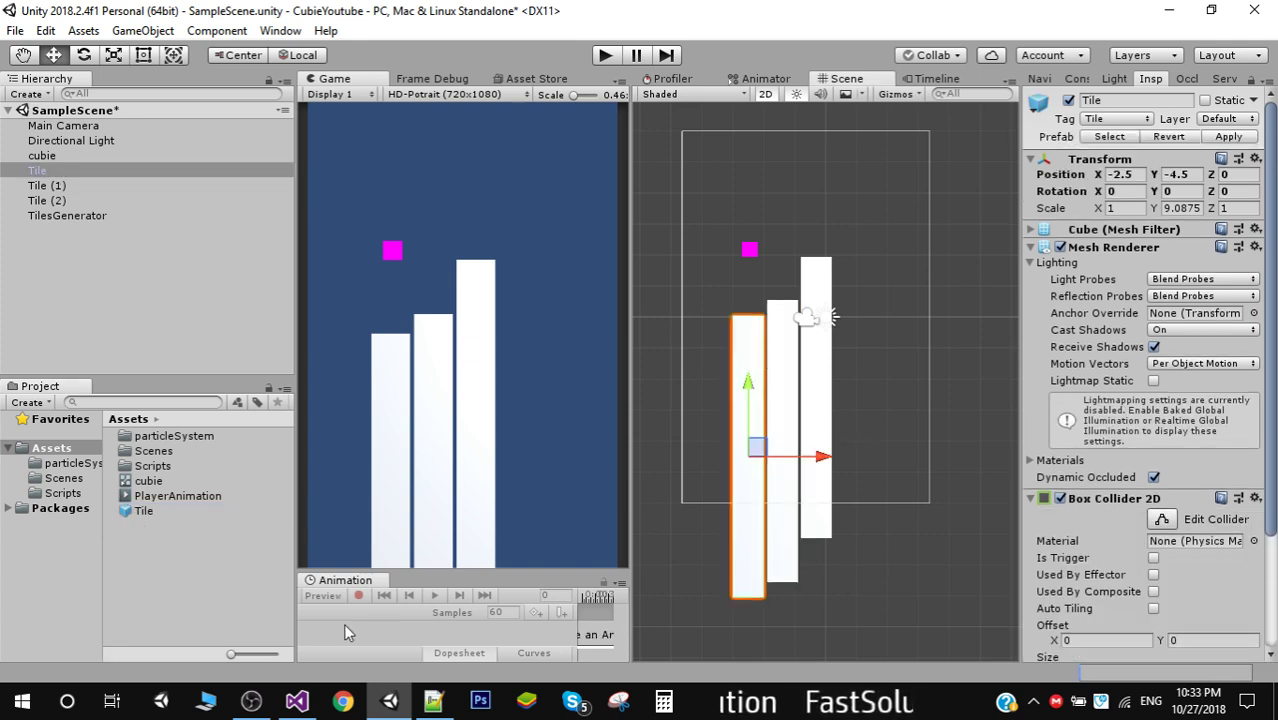
left_click(296, 700)
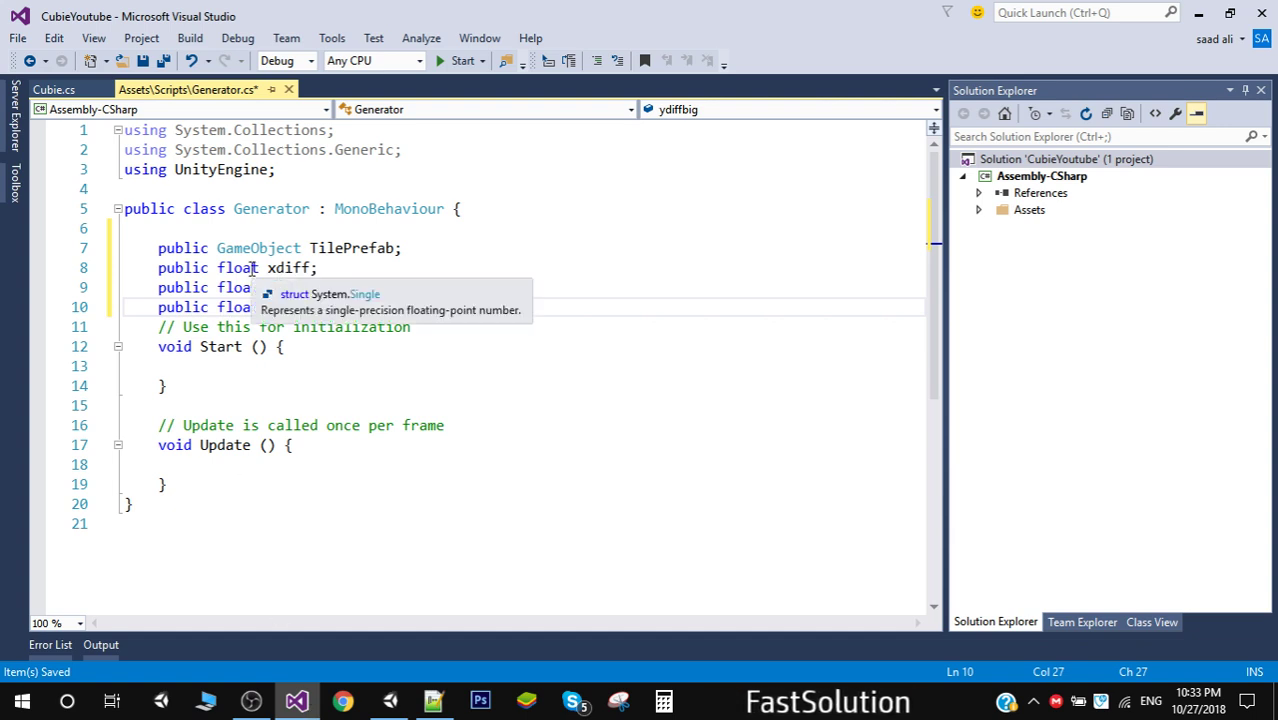
left_click_drag(253, 268, 314, 270)
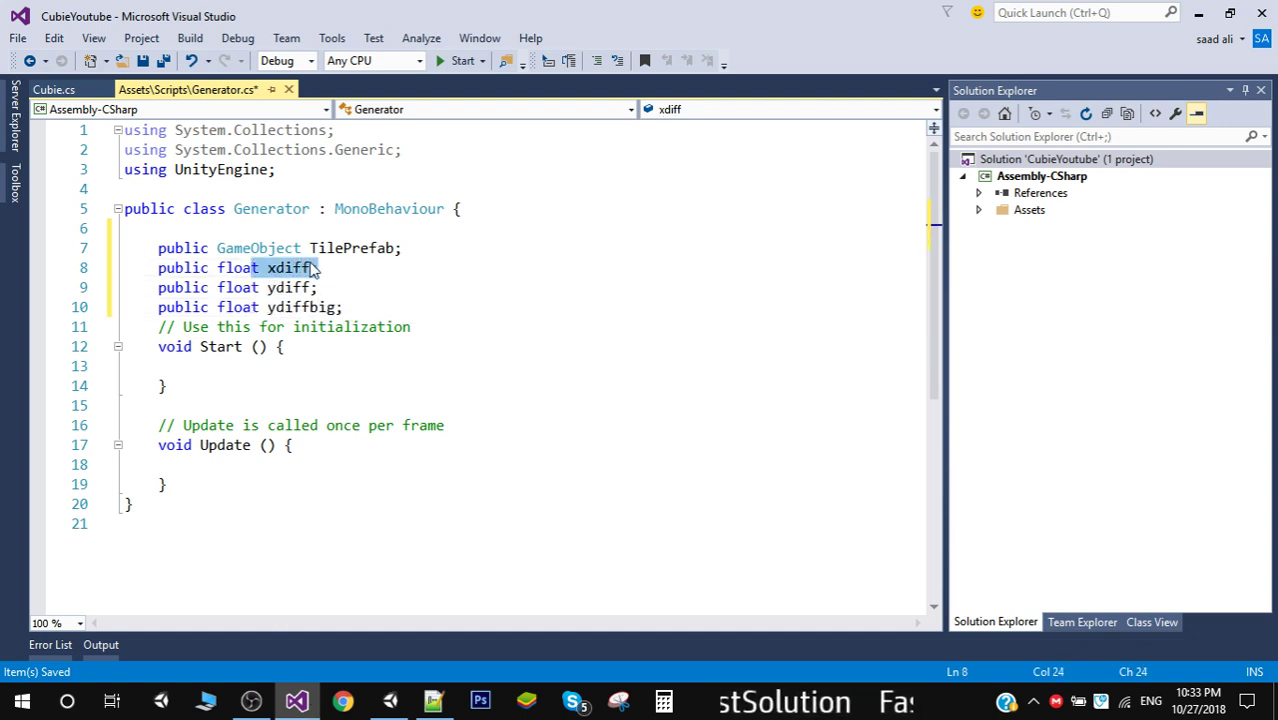
left_click(390, 700)
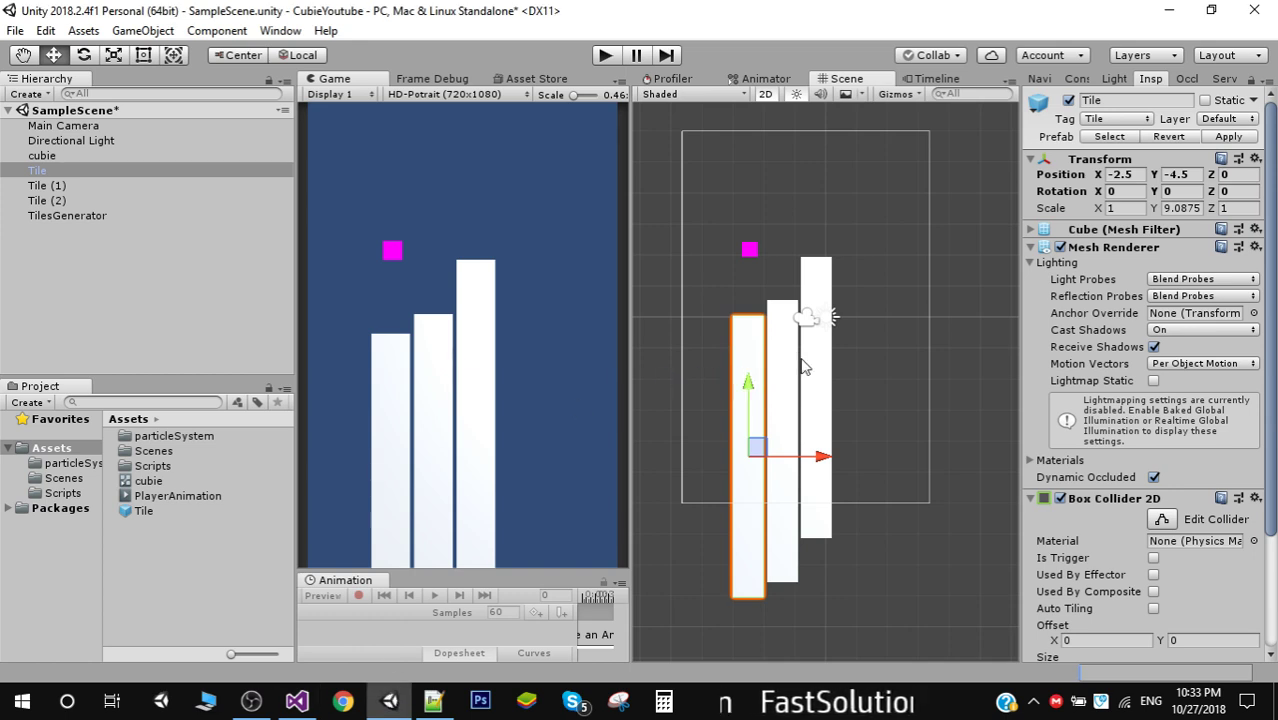
left_click(813, 366)
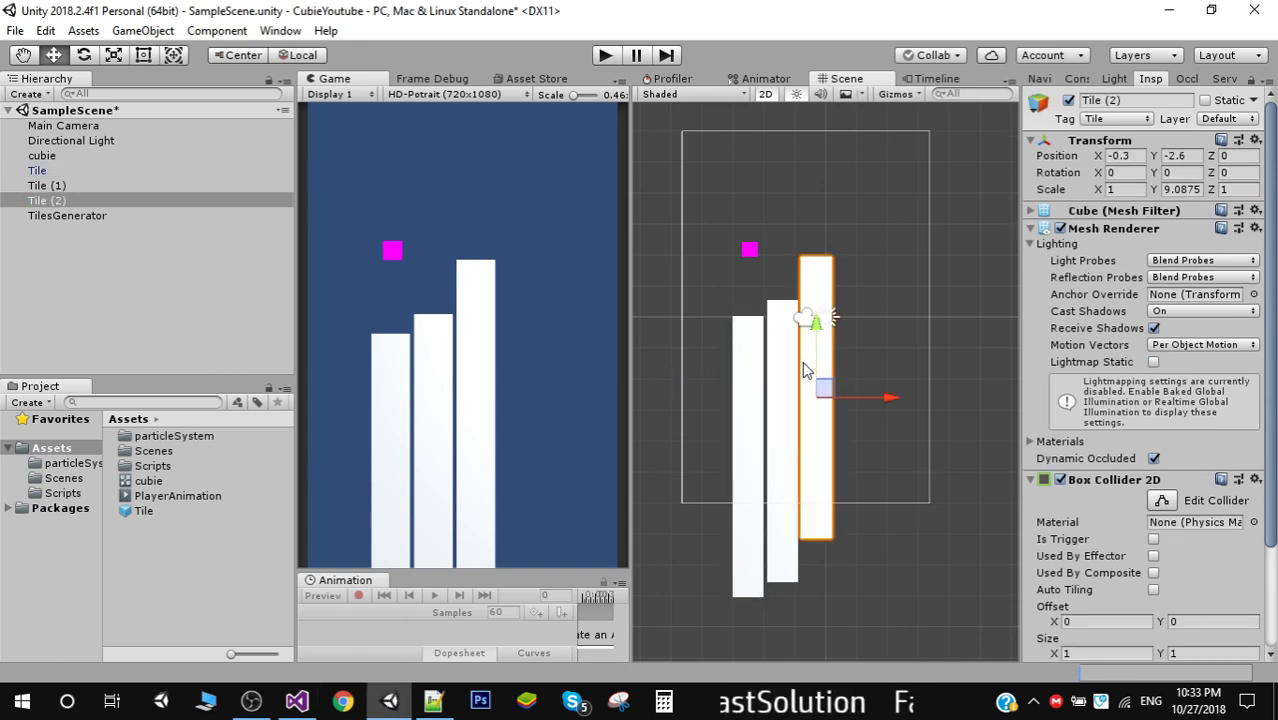
left_click(779, 388)
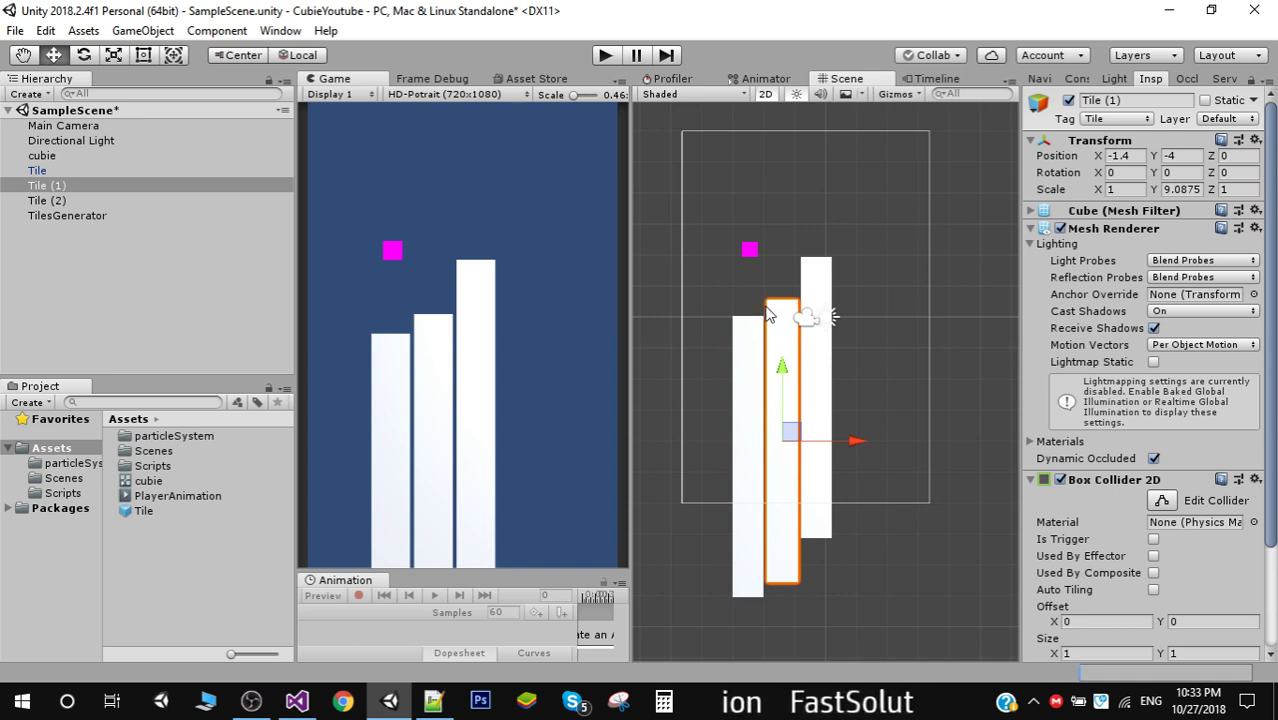
left_click(824, 306)
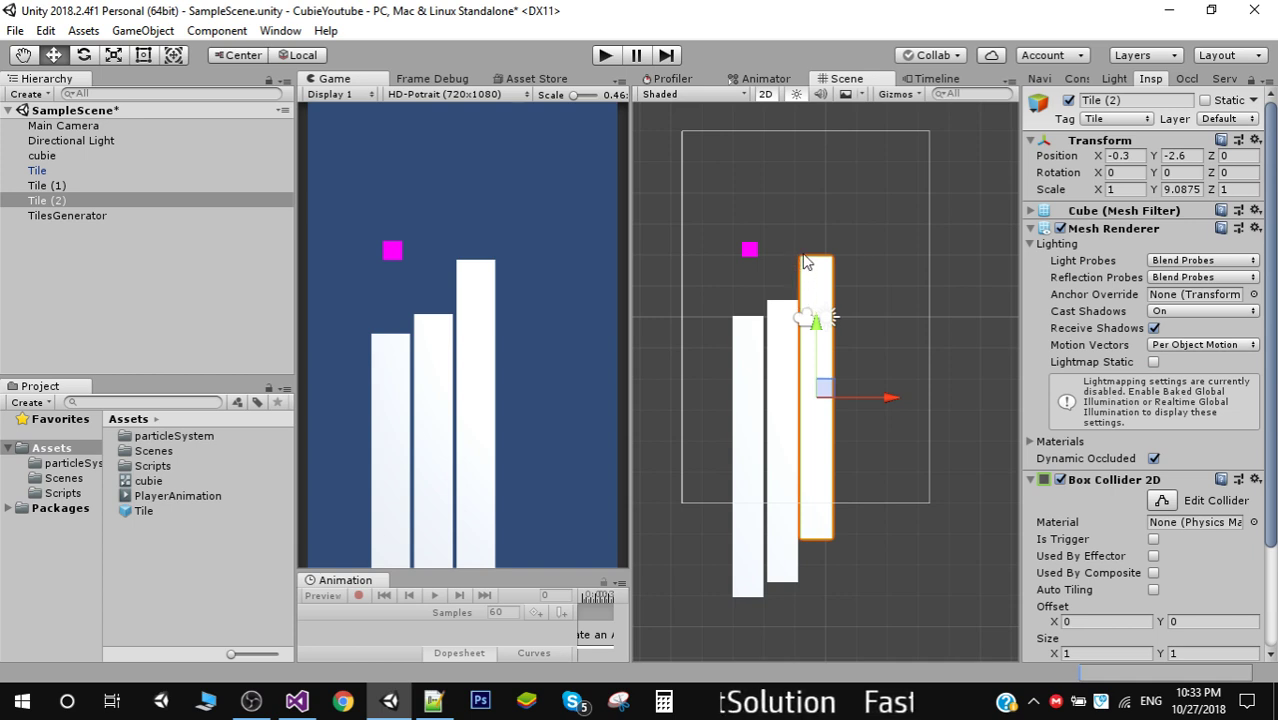
- Switch to Visual Studio and delete the Update method together with its comment from the Generator class
left_click(297, 701)
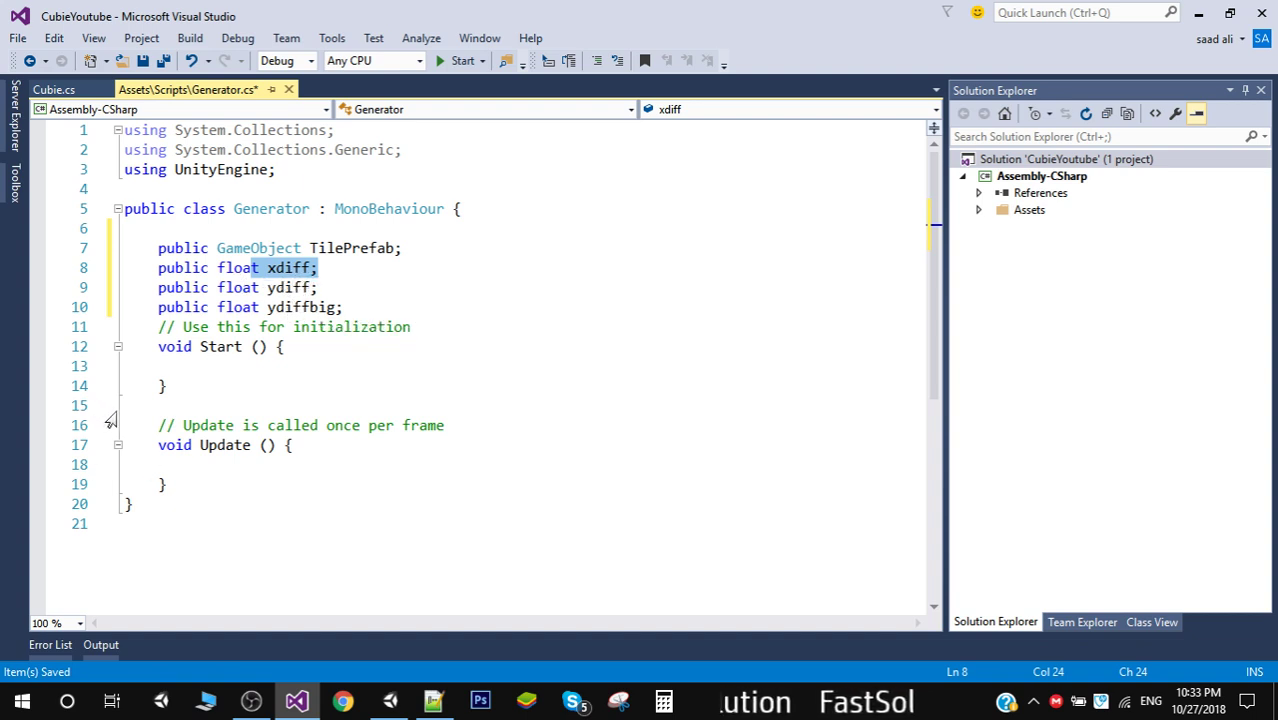
left_click_drag(143, 415, 220, 484)
key("Delete")
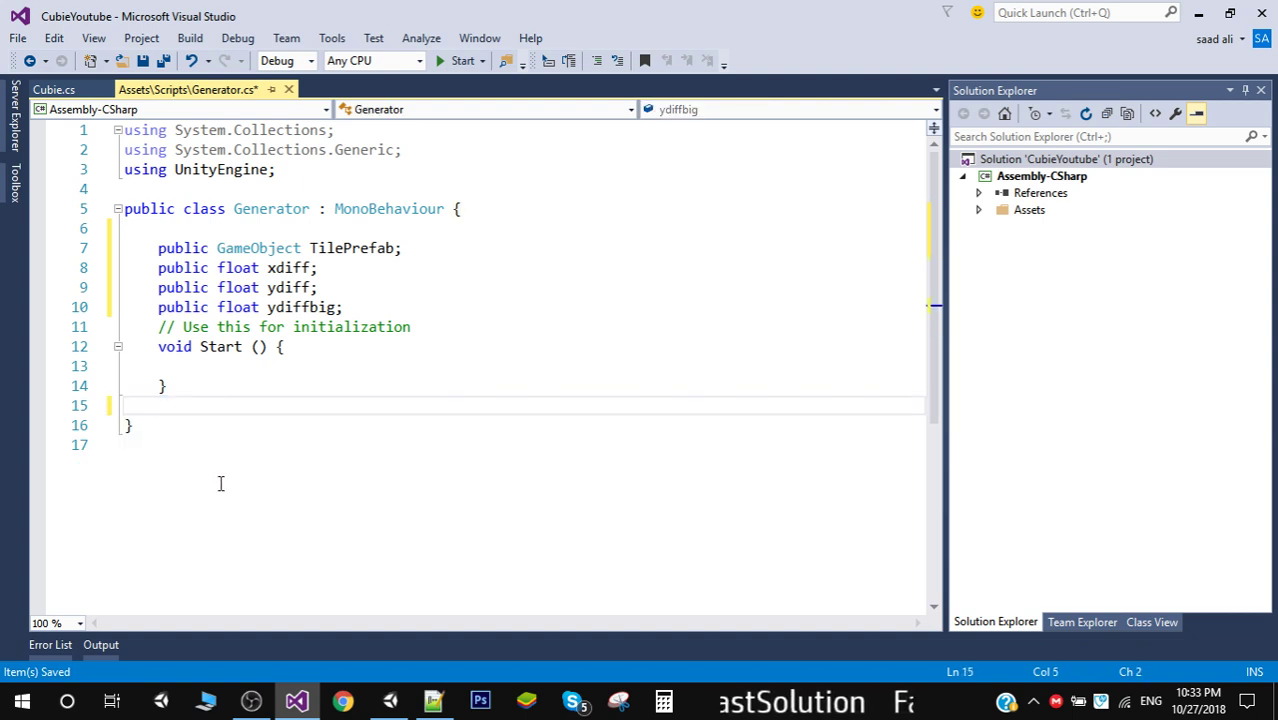
- Write the method signature public void GenerateTiles() below the Start method, leaving blank lines between them
key("Return")
key("Return")
type("pub")
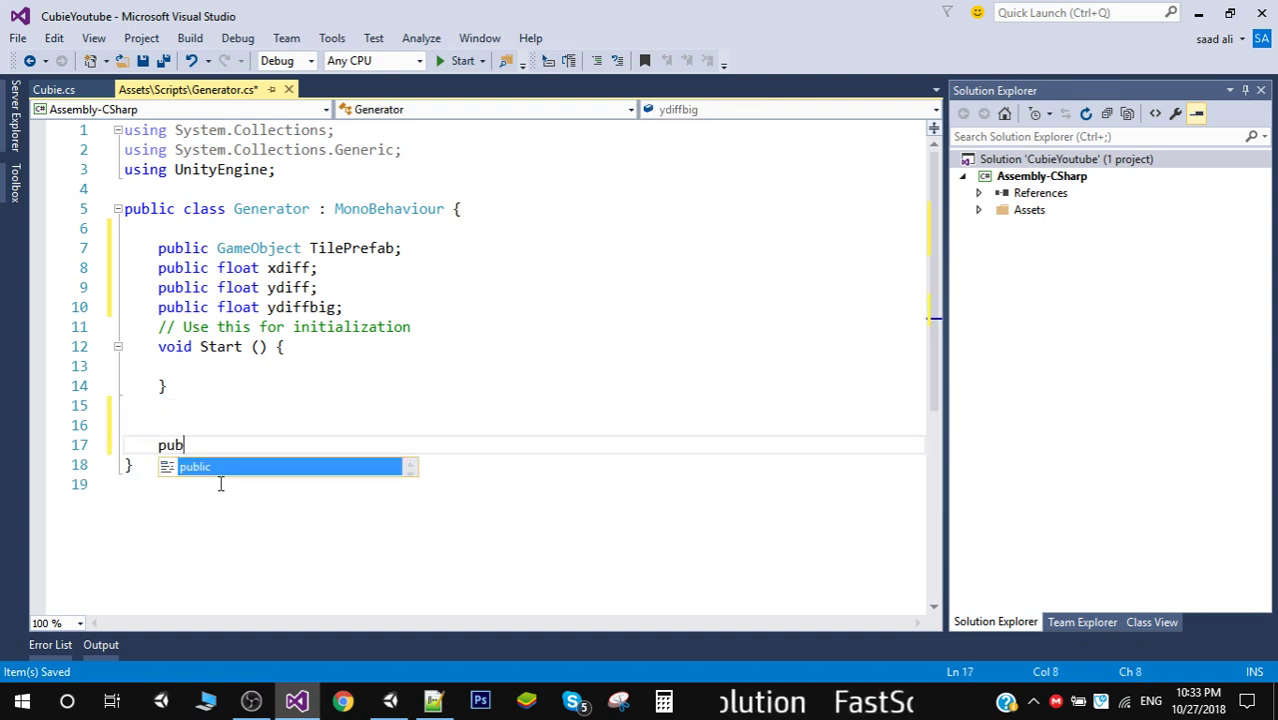
type("lic")
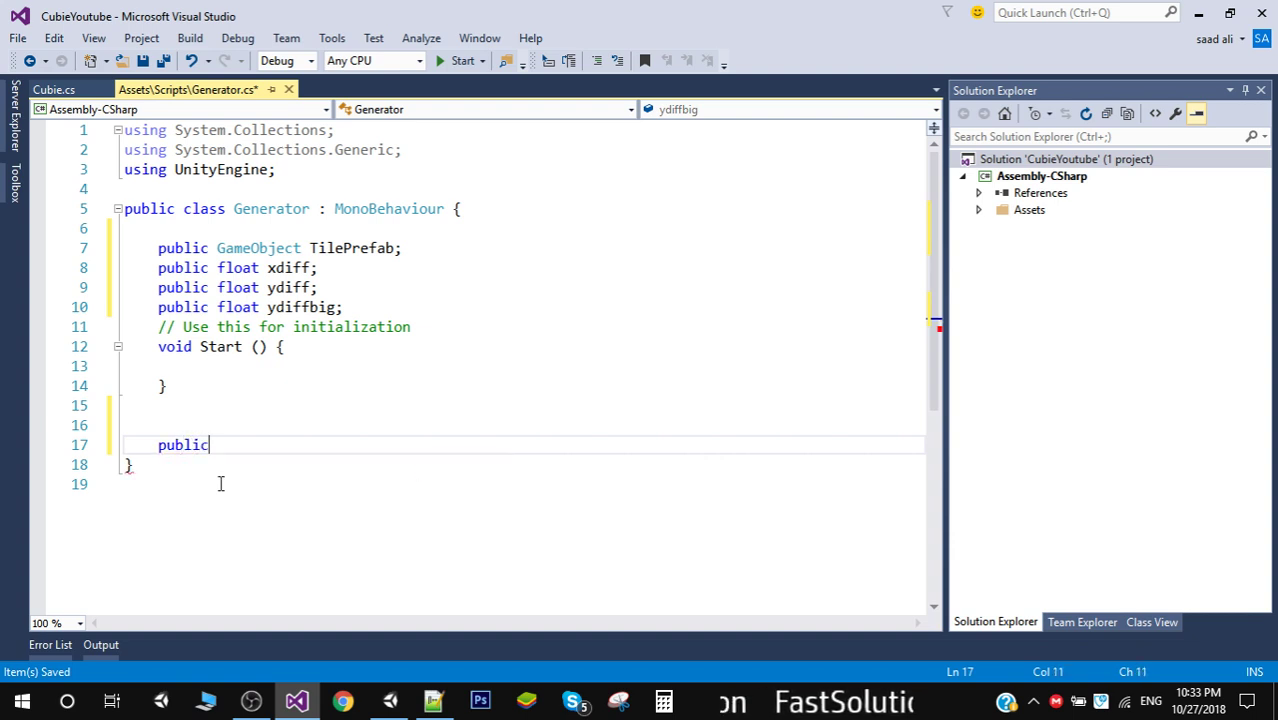
type(" void ")
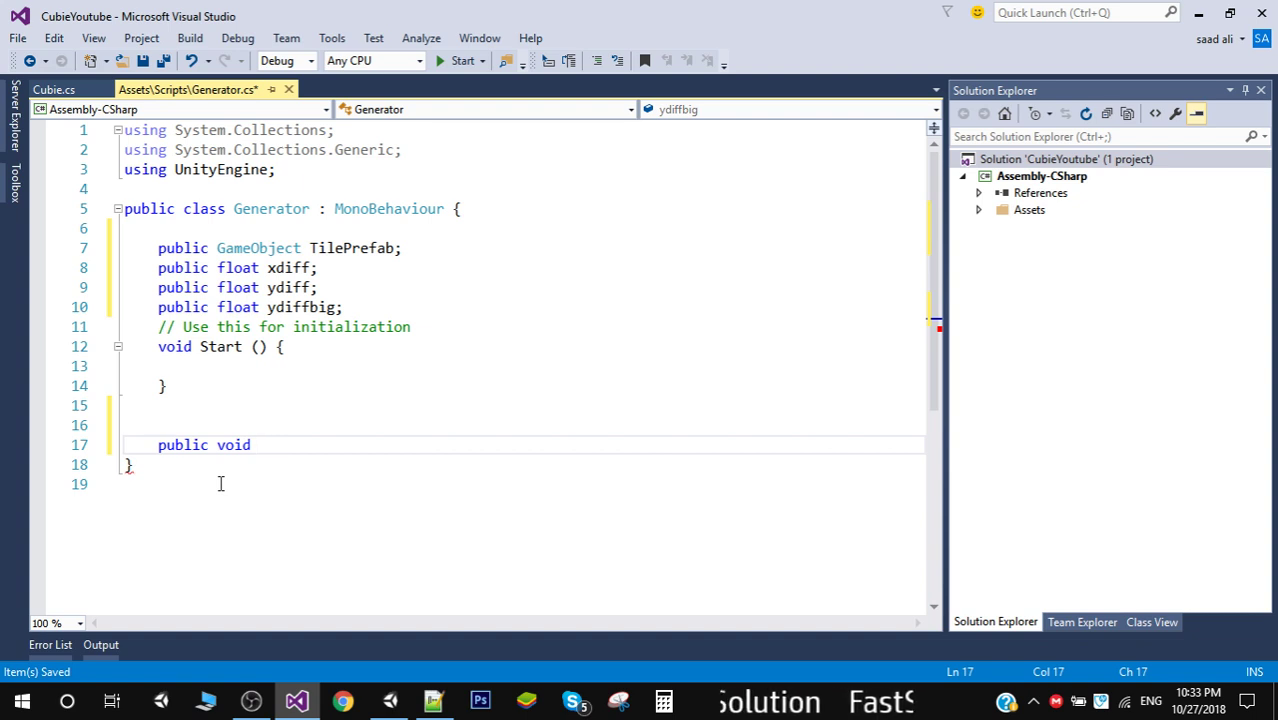
type("GenerateT")
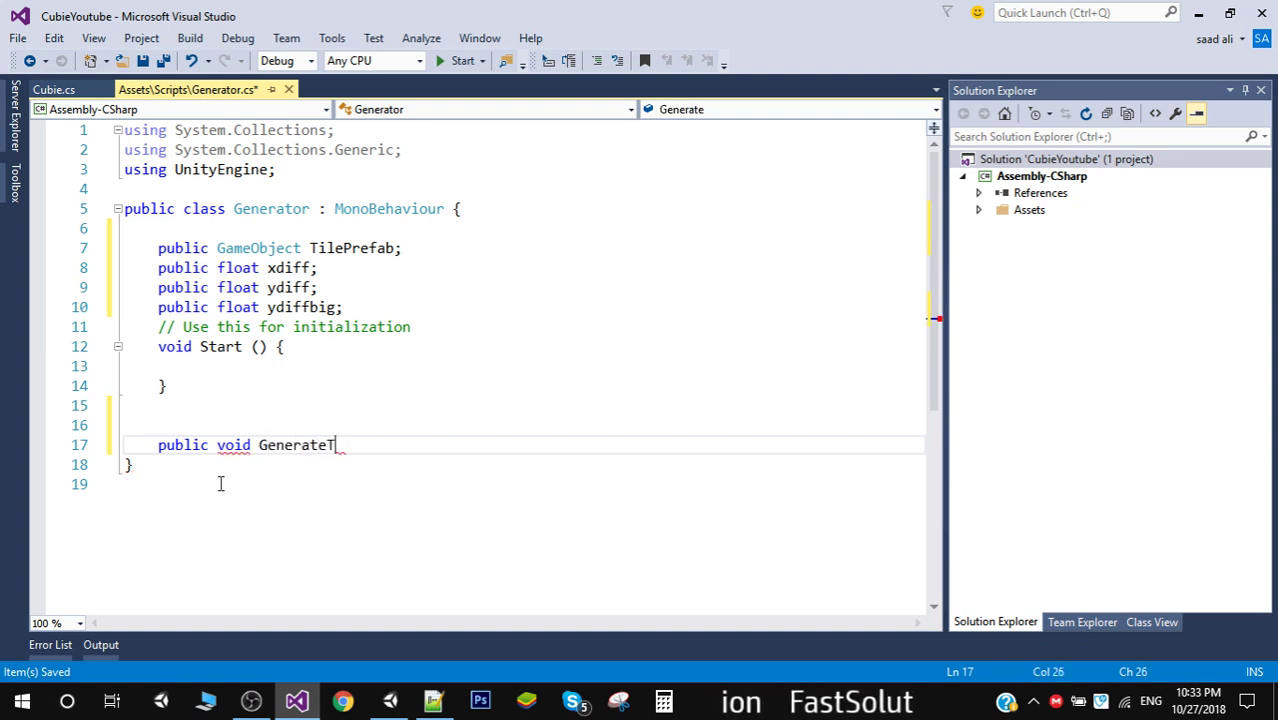
type("iles()")
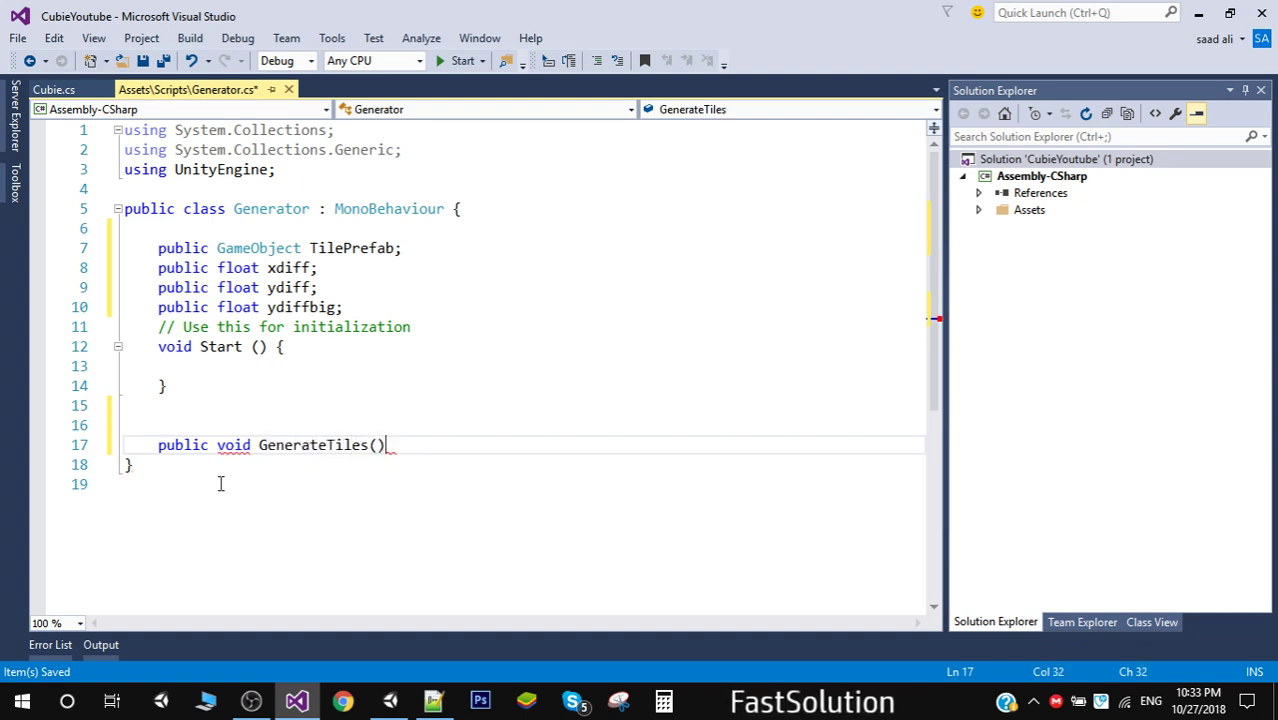
- Give GenerateTiles an empty body with its braces on separate lines and a blank line between them
type(" { }")
key("Left")
key("Left")
key("Left")
key("Return")
key("Right")
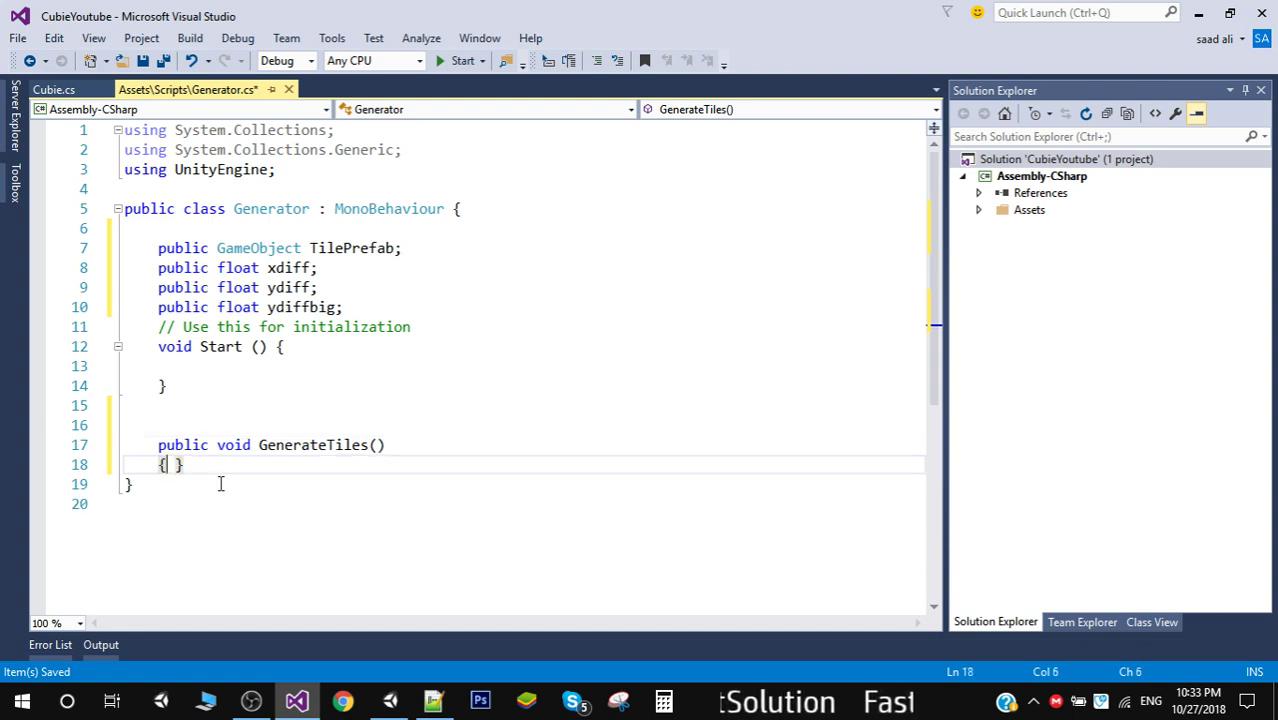
key("Return")
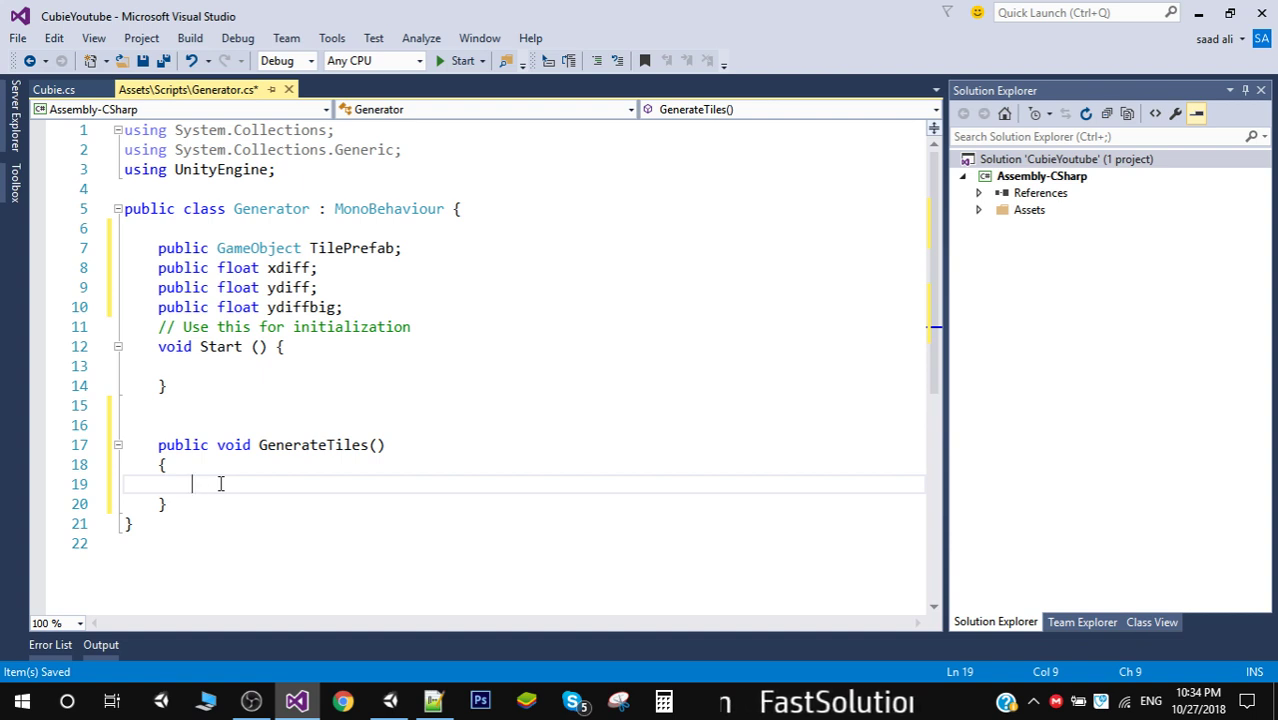
type("if")
key("BackSpace")
key("BackSpace")
key("BackSpace")
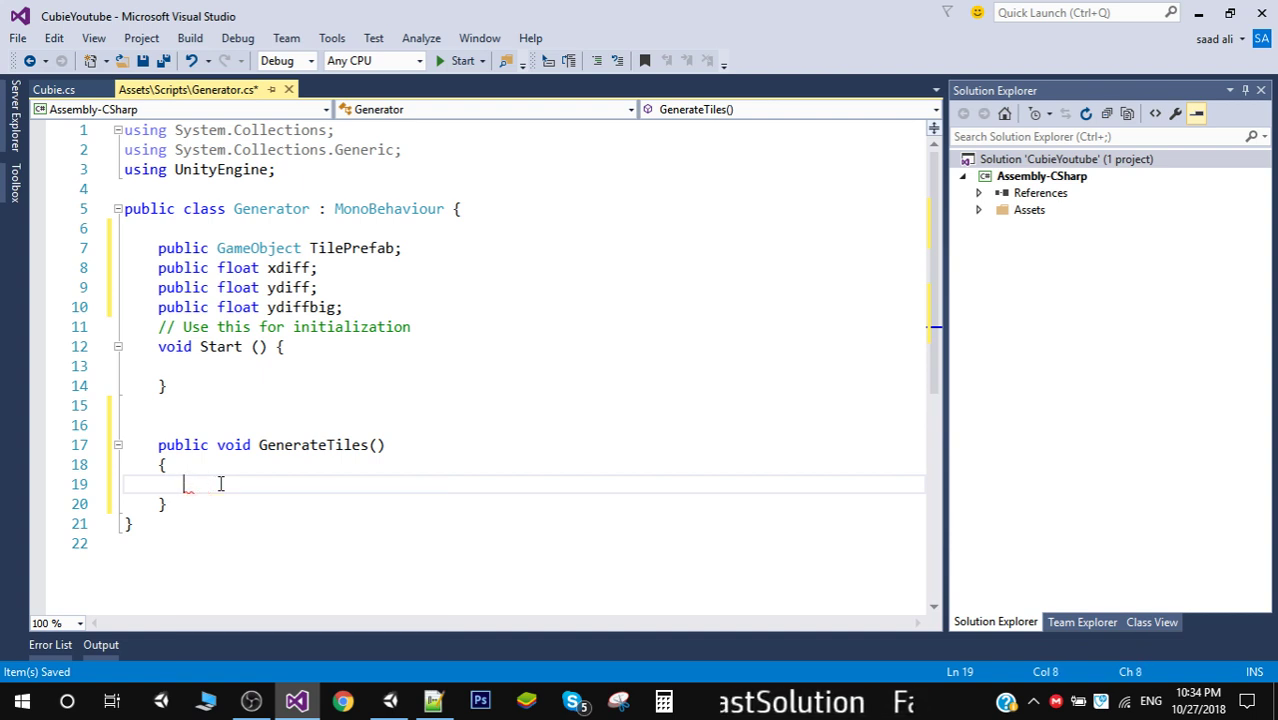
- Add int random = Random.Range(0, 5); inside GenerateTiles, followed by a new line
type("int ")
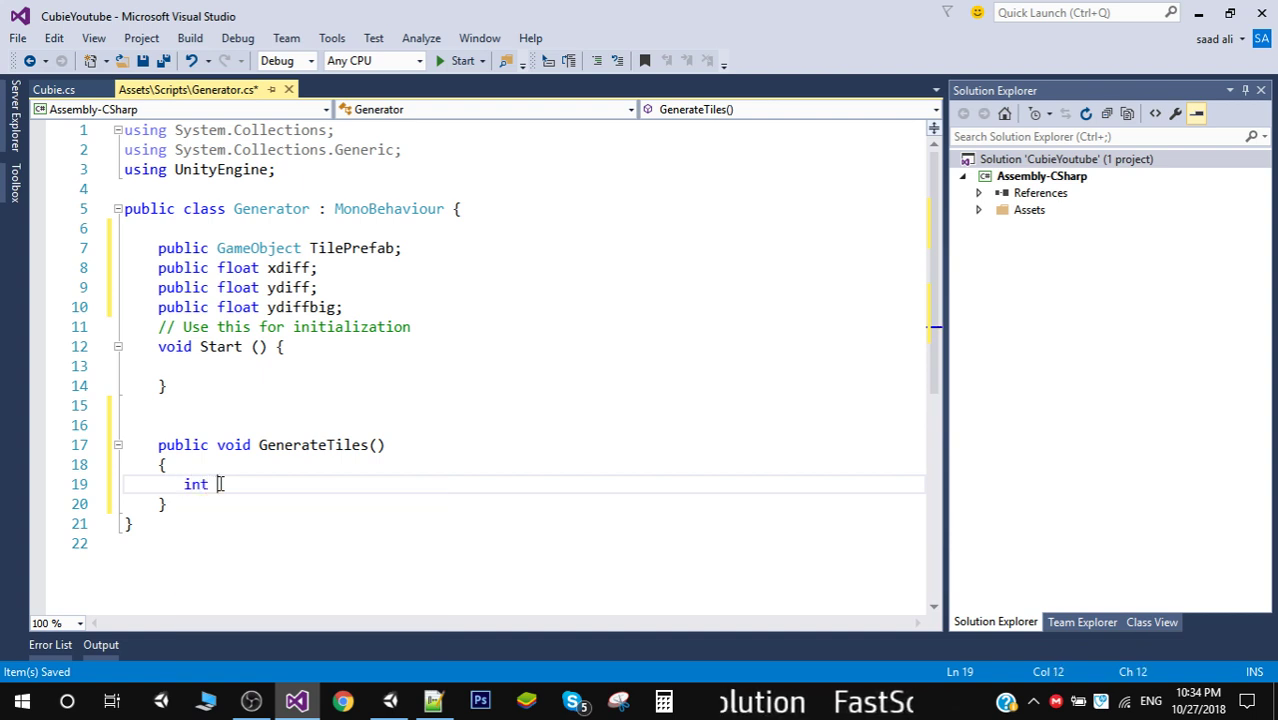
type("Random = ")
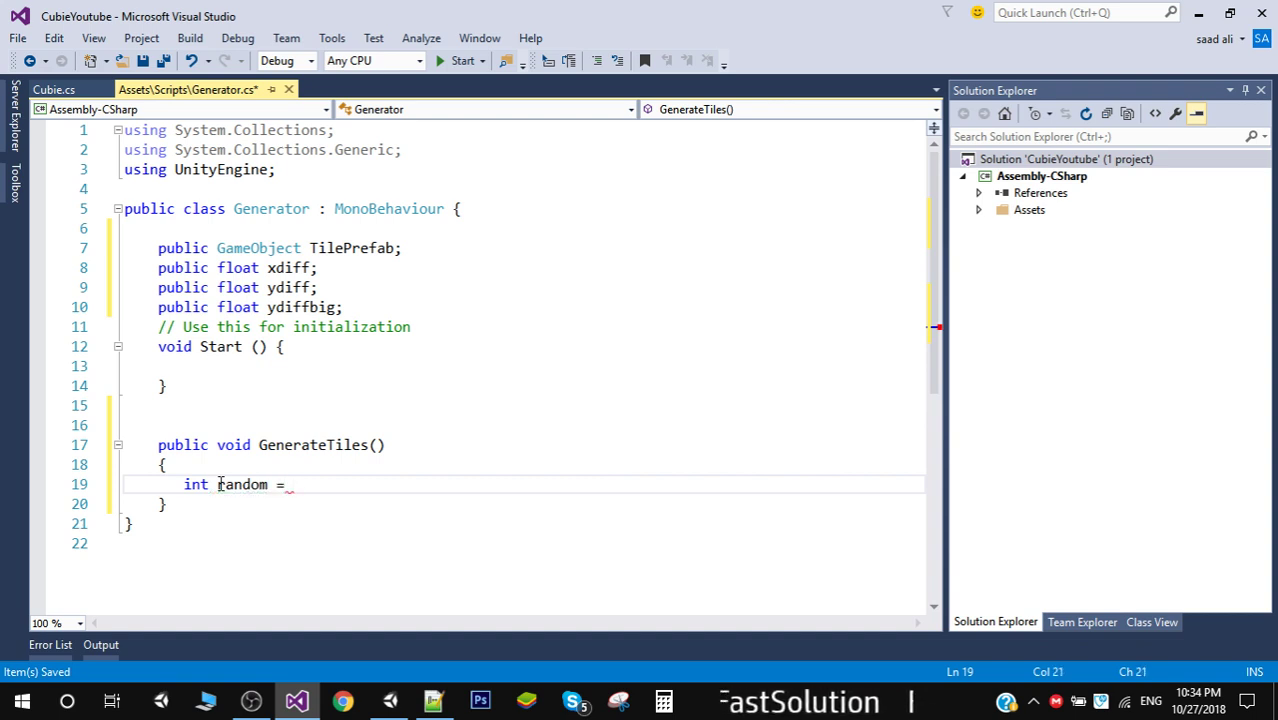
type("Ranmn")
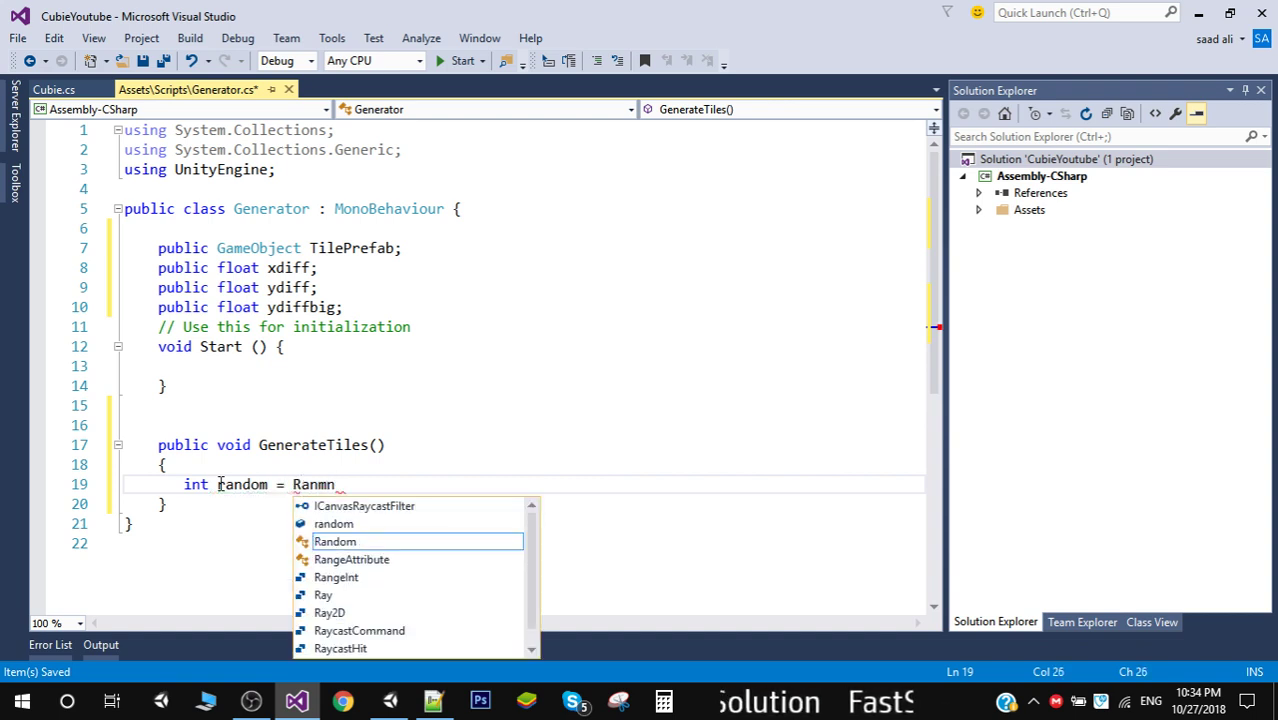
key("BackSpace")
key("BackSpace")
key("Tab")
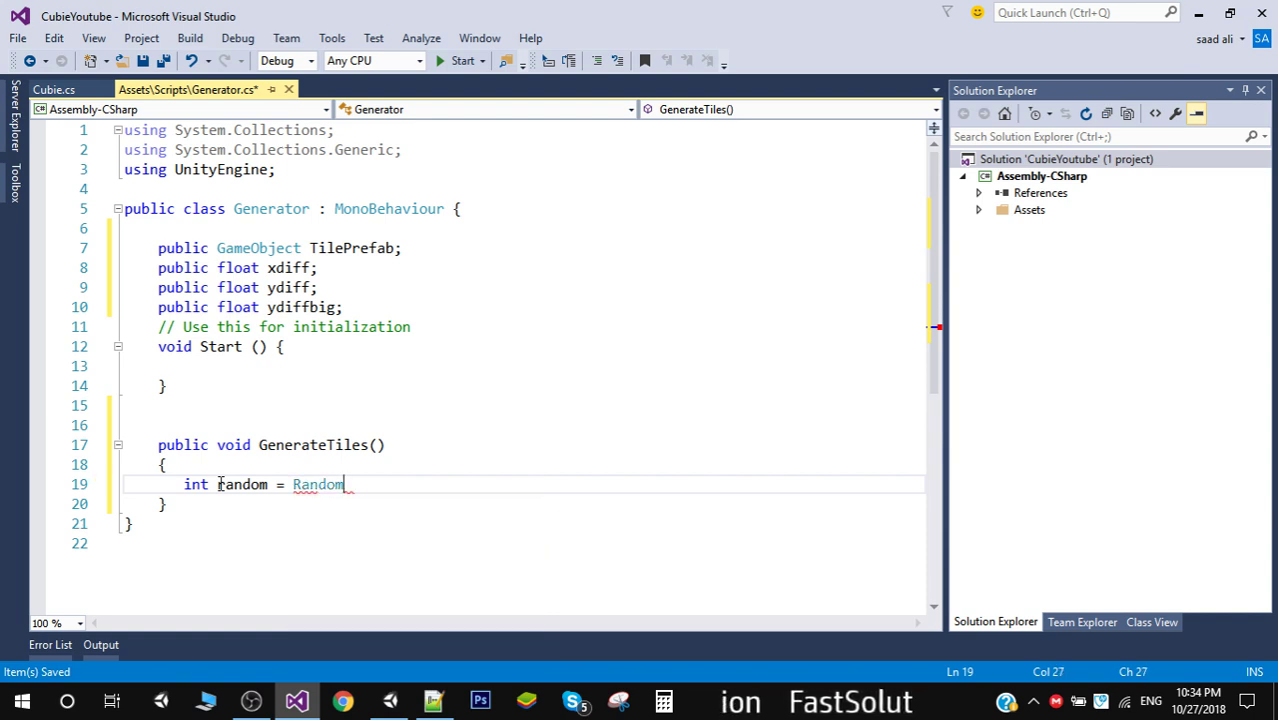
type(".")
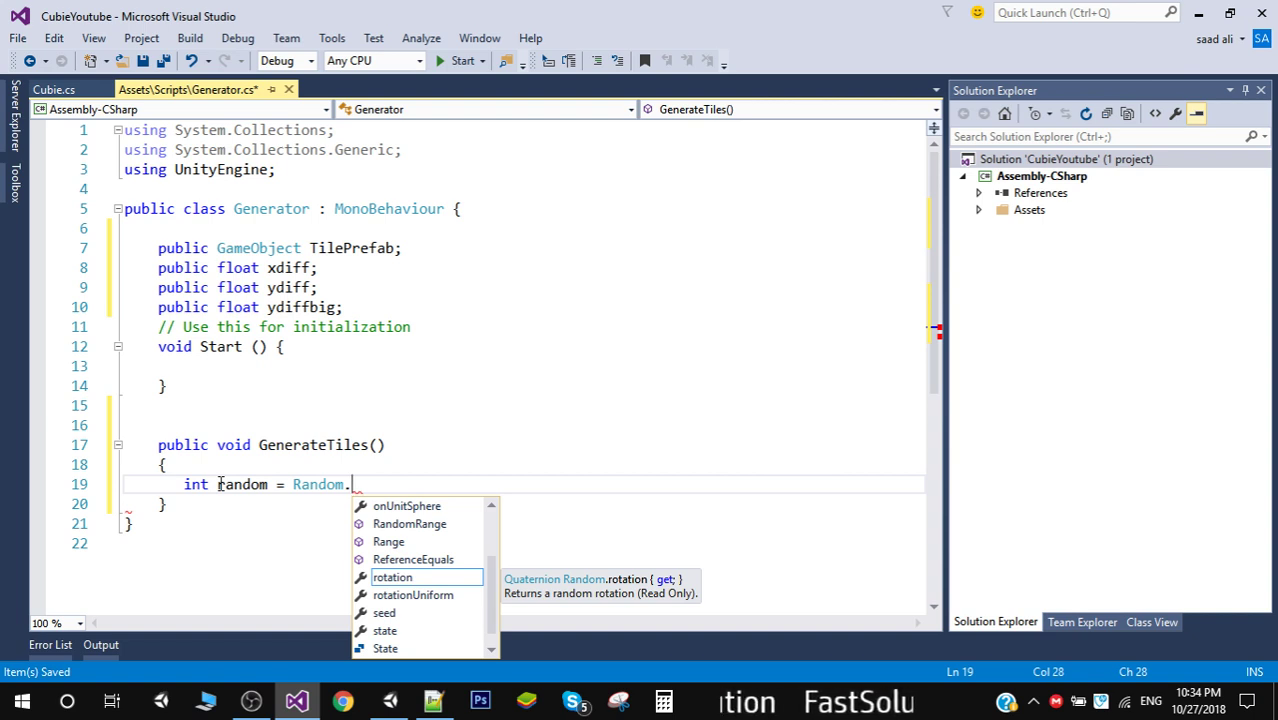
type("ra")
key("Down")
key("Tab")
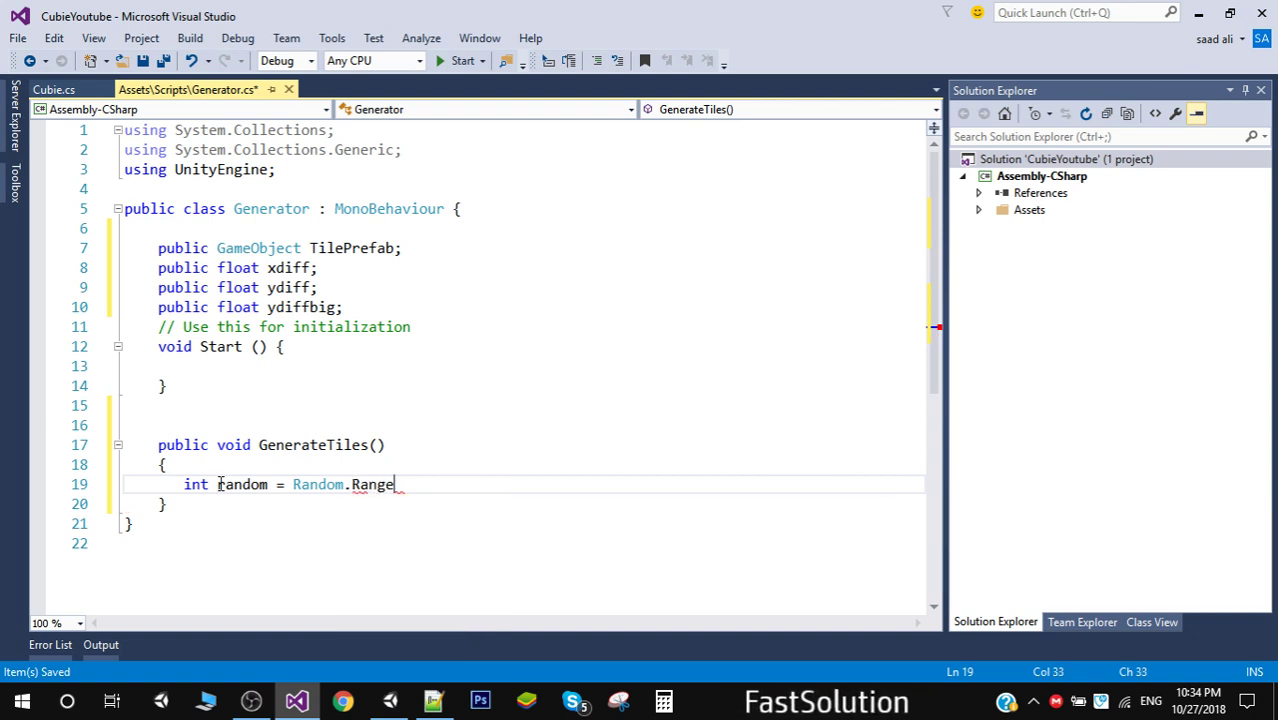
type("(")
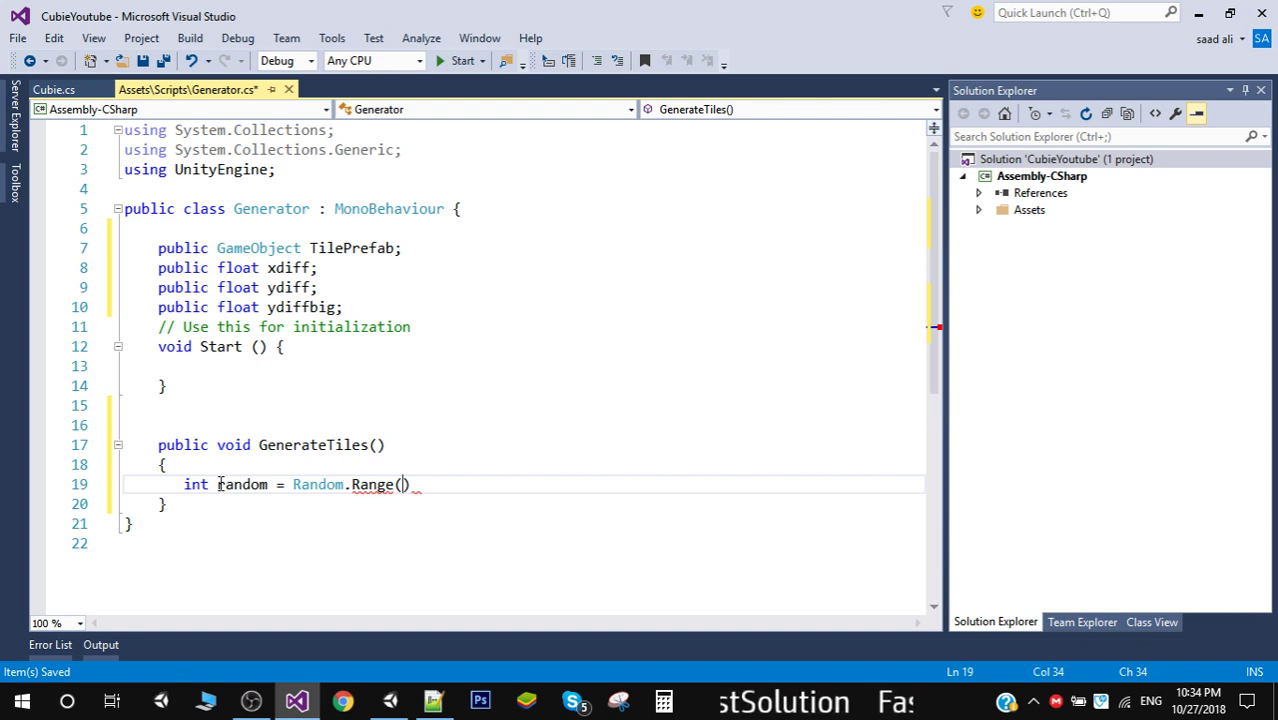
type("0")
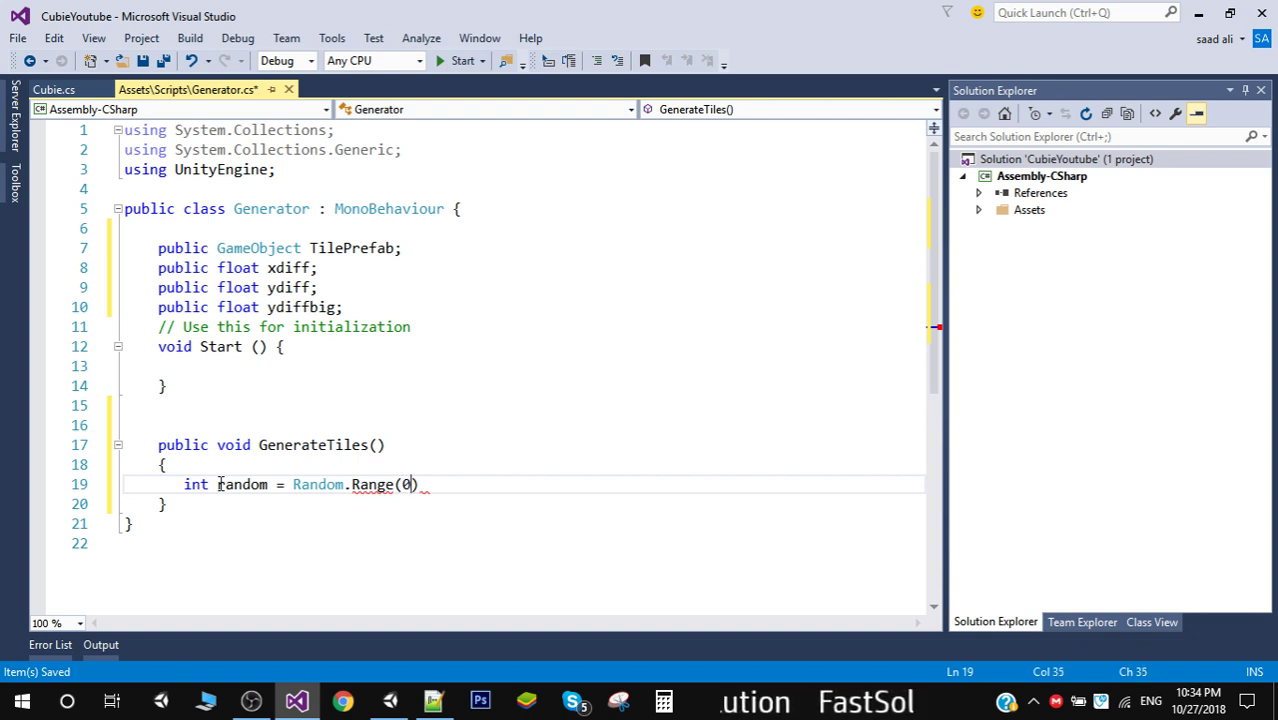
type(", ")
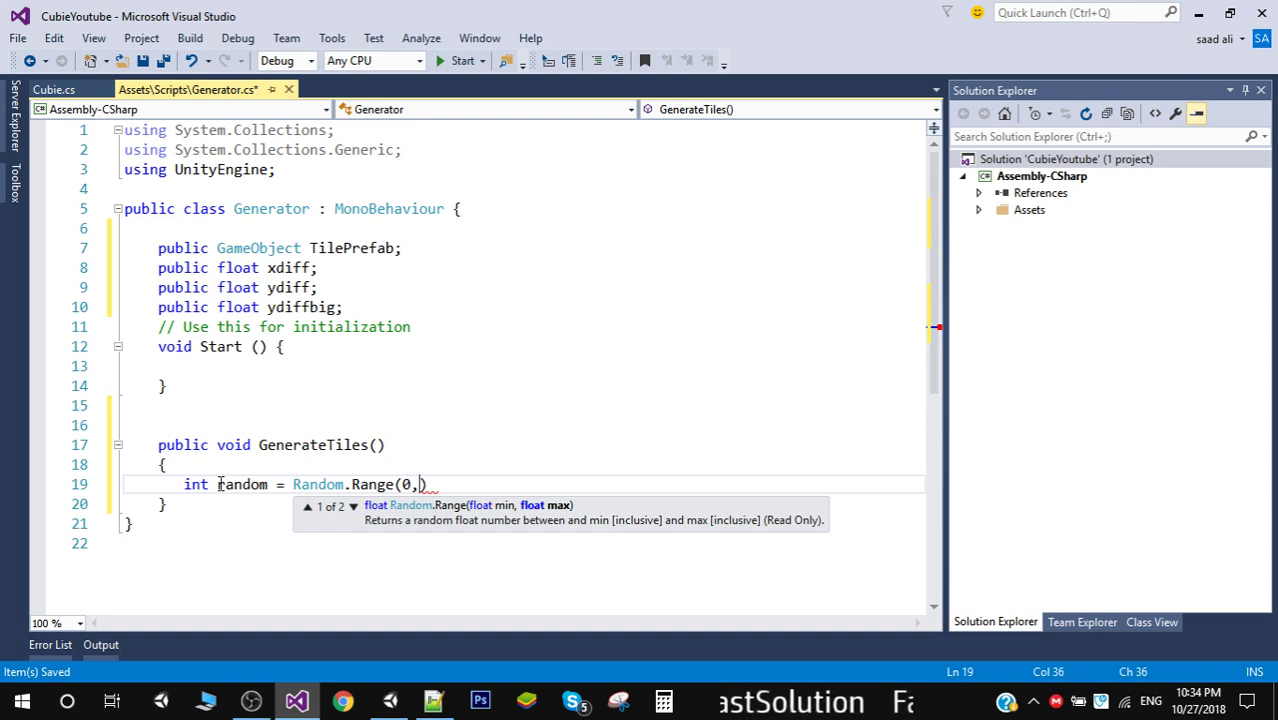
type("5);")
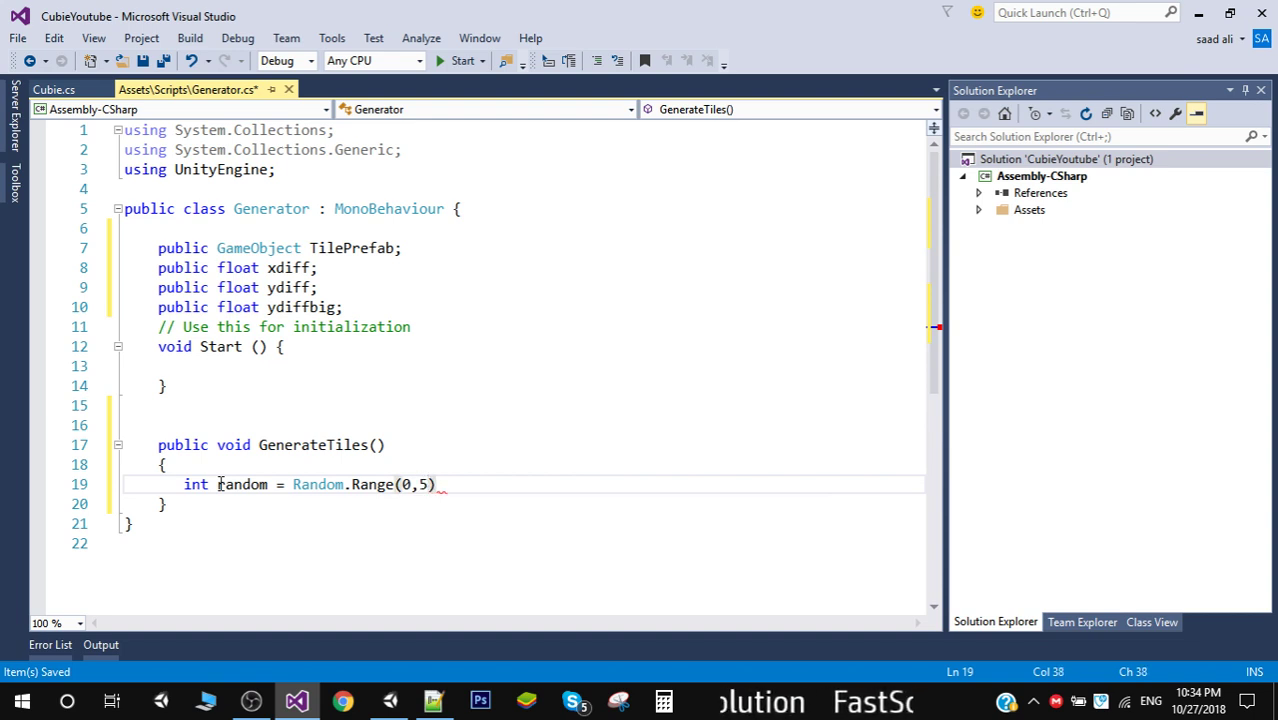
key("Return")
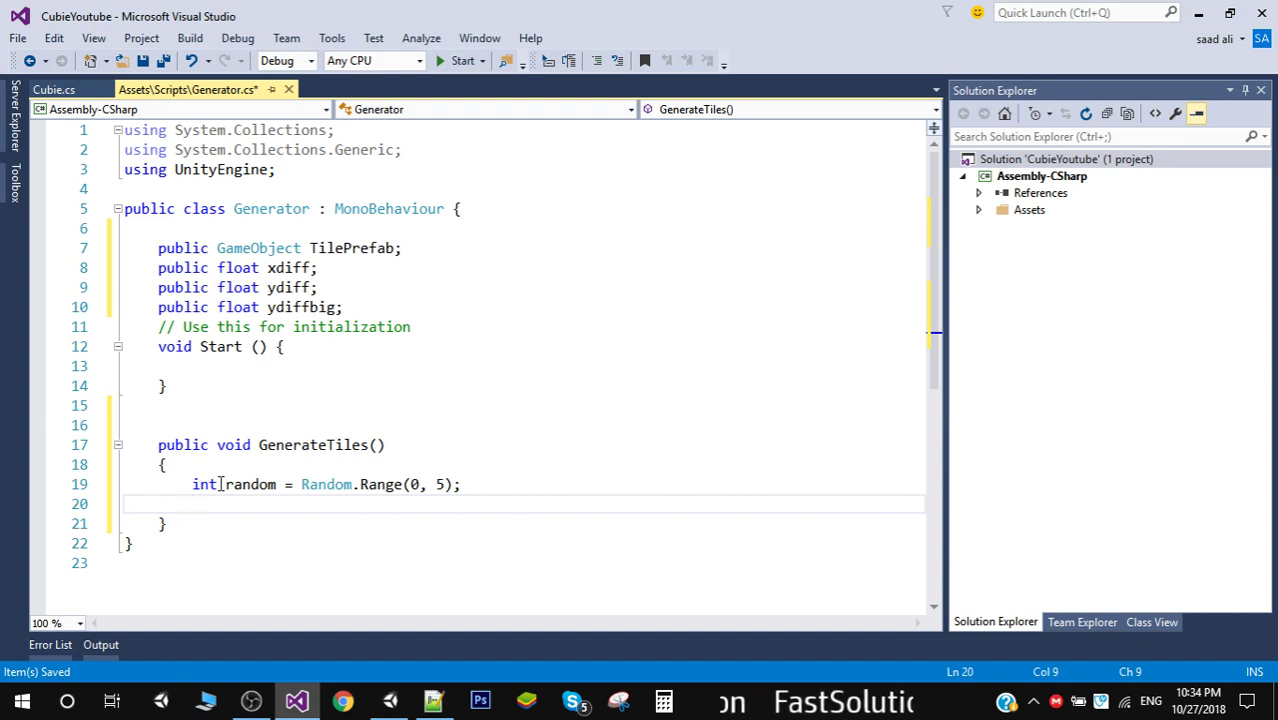
- Add an if (random <= 2) statement below the random declaration, with its braces on separate lines and an empty line between them
type("if(random")
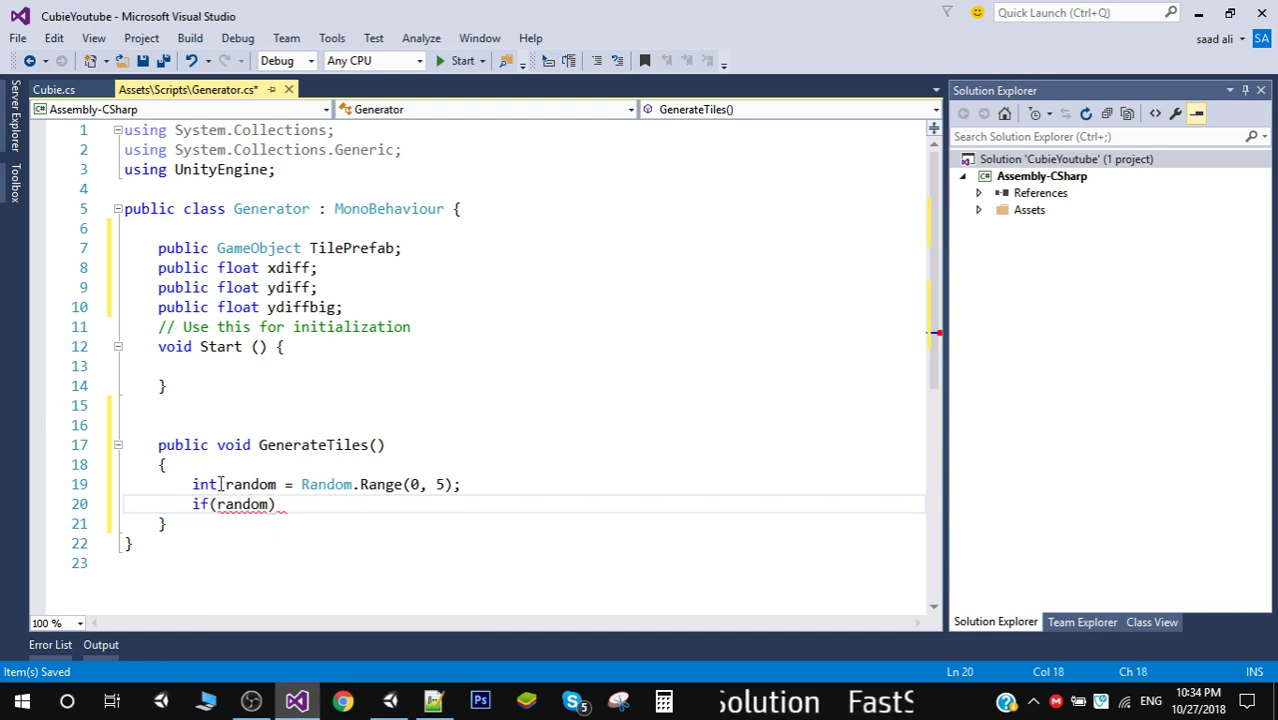
type(" <")
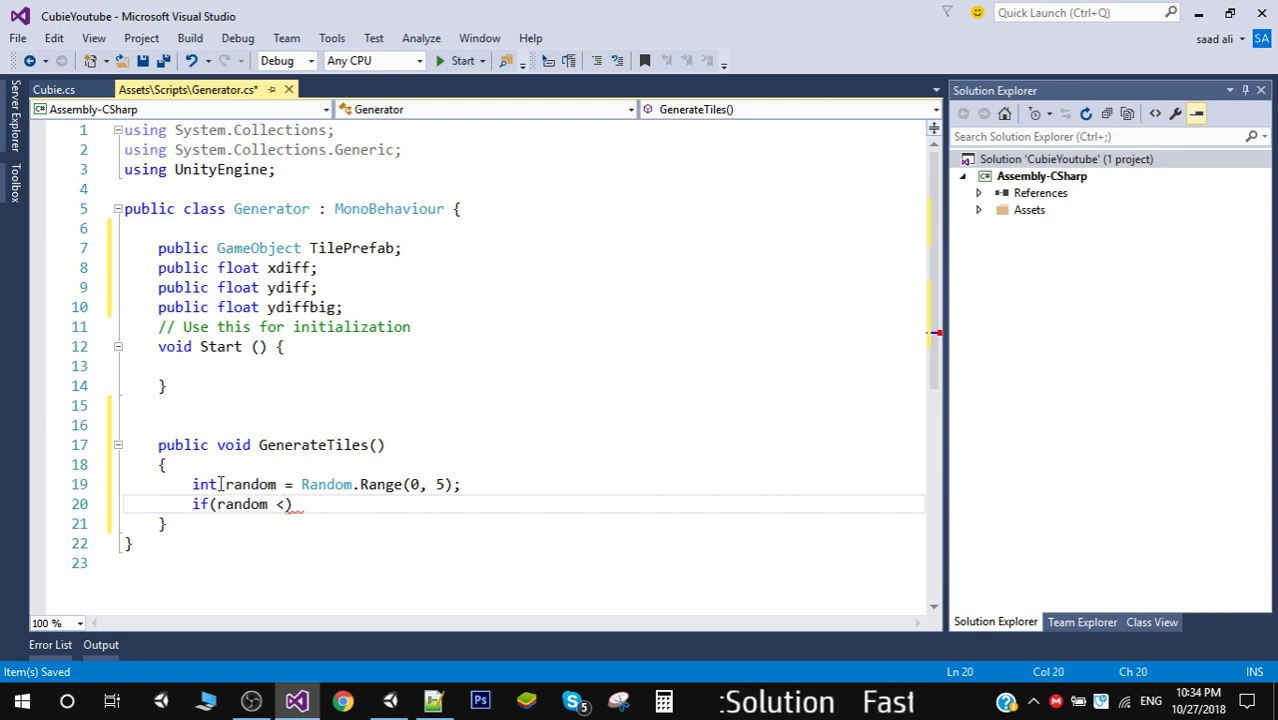
type("=2")
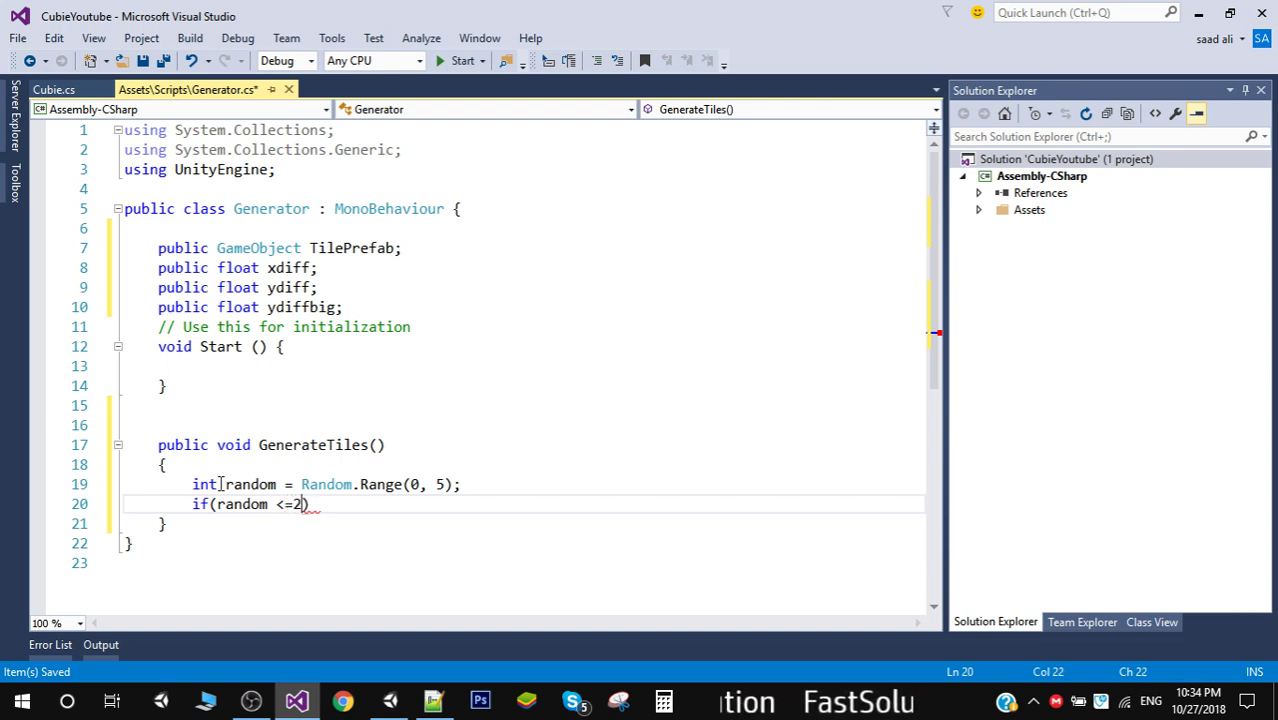
type("{}")
key("Left")
key("Left")
key("Left")
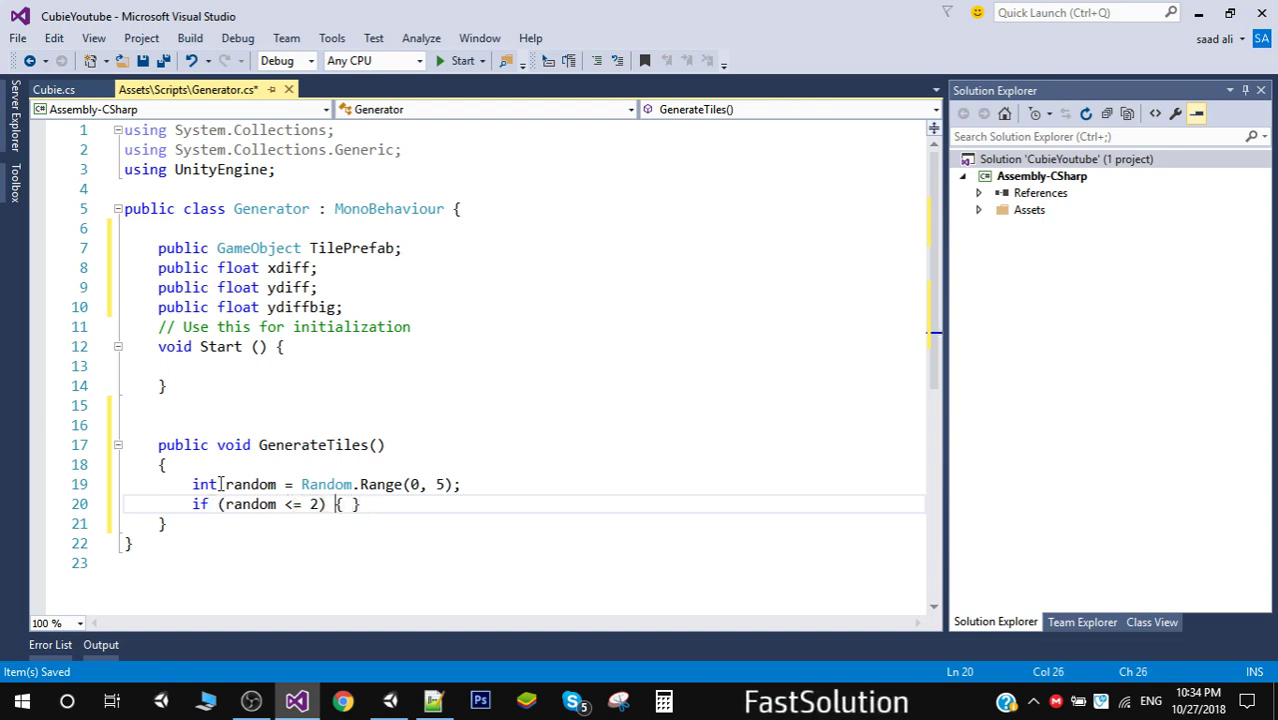
key("Return")
key("Right")
key("Return")
key("Tab")
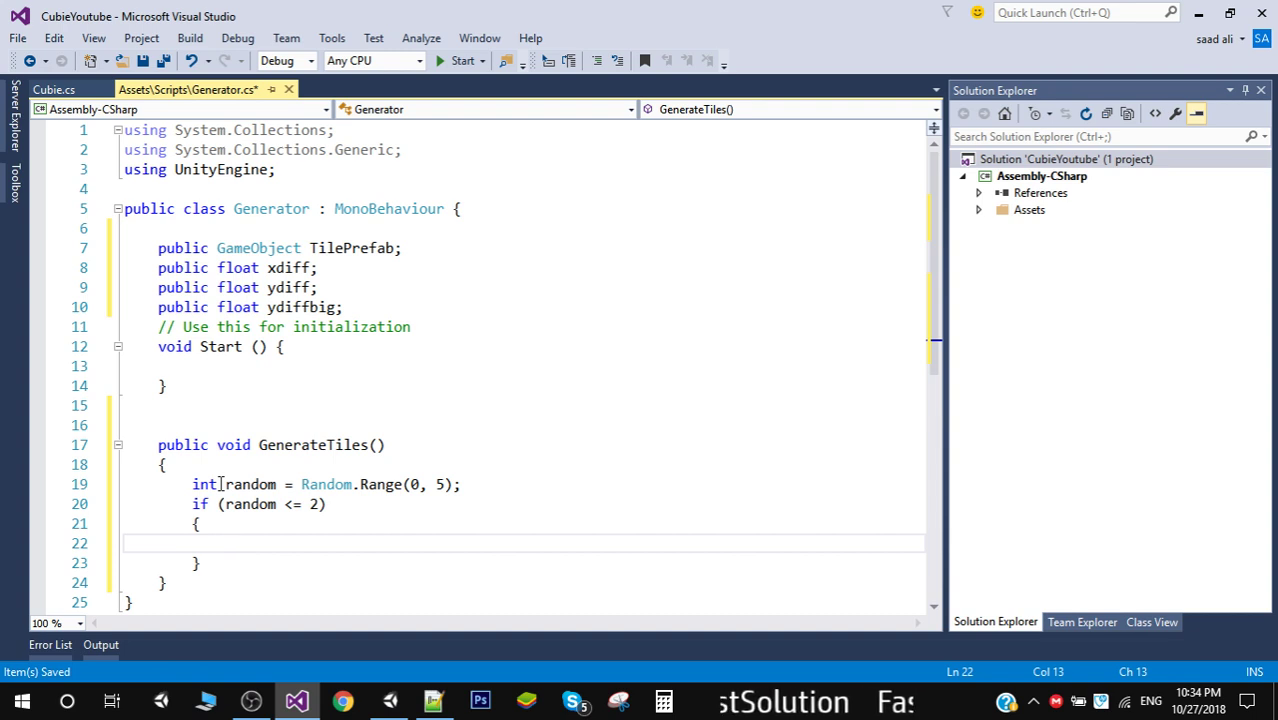
- Call GenerateSmallTile(); inside the body of the if statement
type("Gebn")
key("BackSpace")
key("BackSpace")
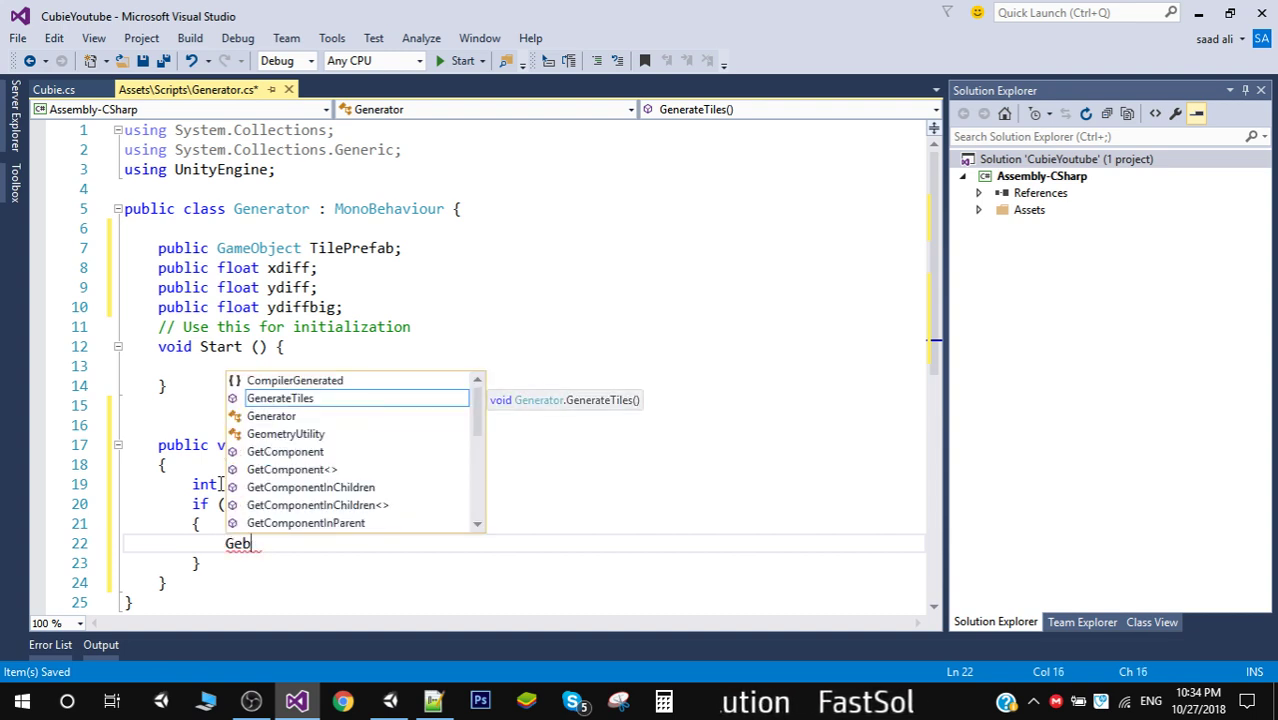
type("nerate")
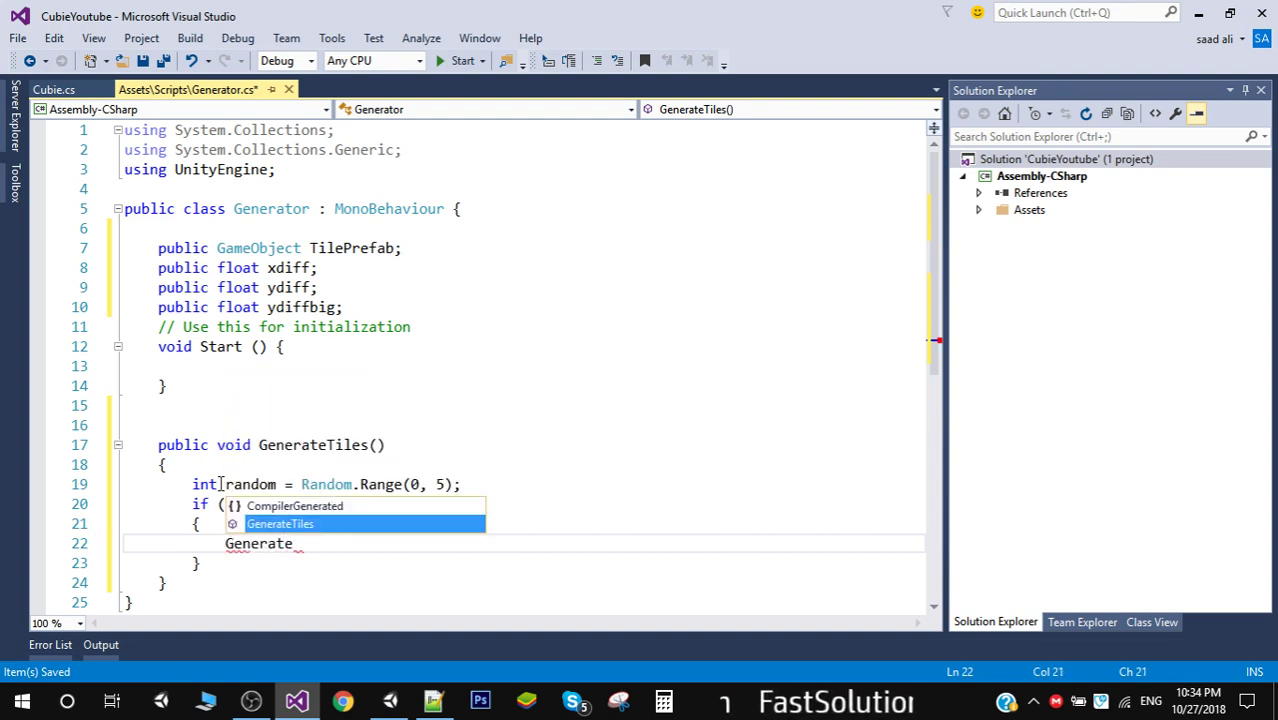
type("SmallTile()")
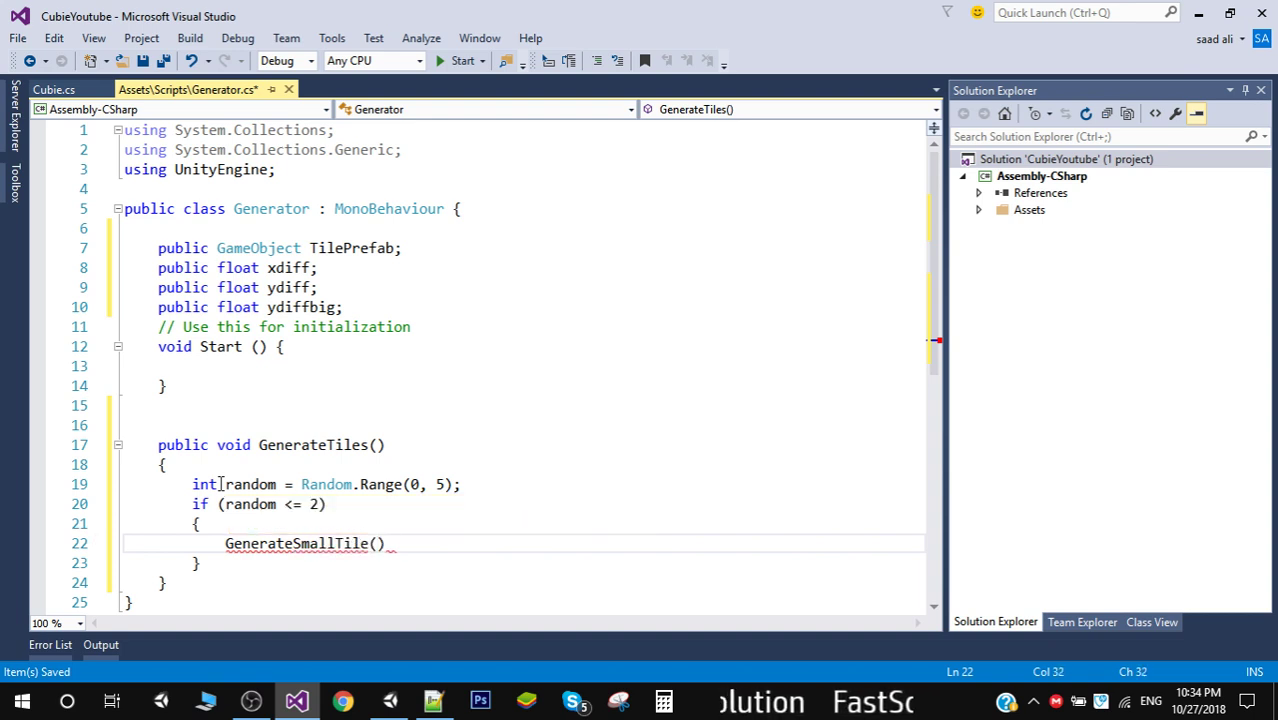
type(";")
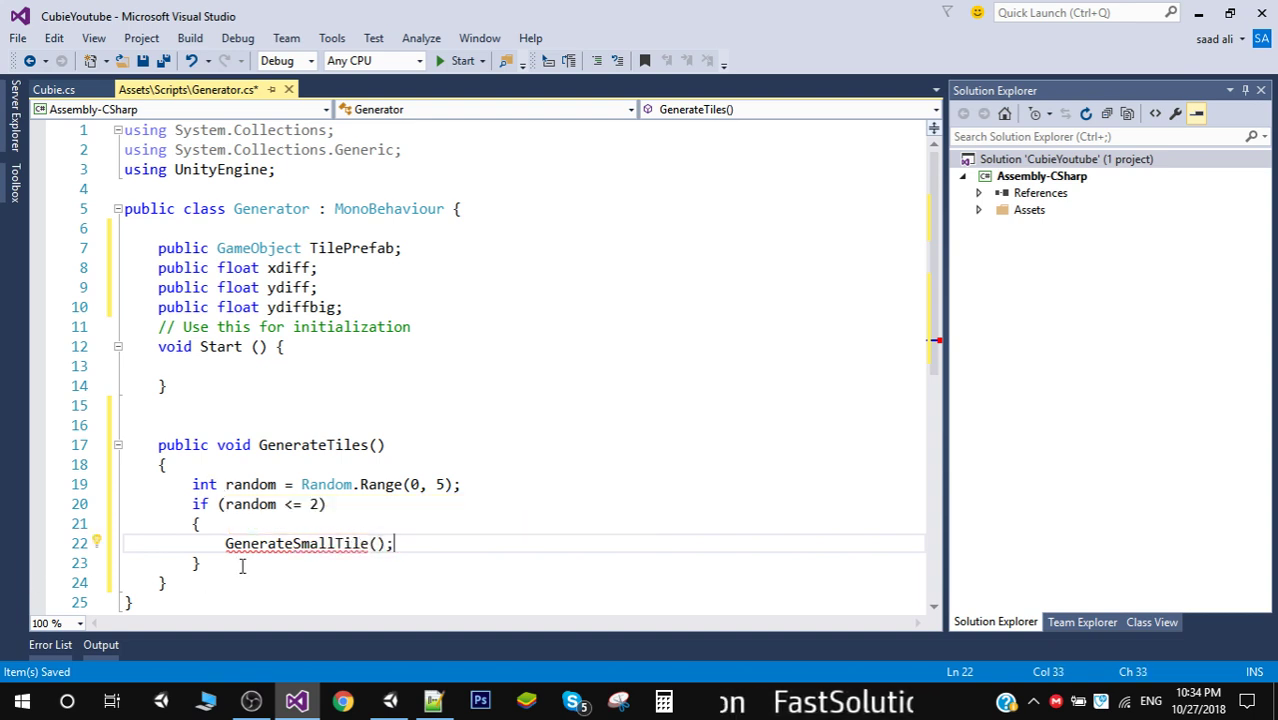
- Declare an empty method void GenerateSmallTile() { } directly below GenerateTiles, reusing the name from the call
double_click(288, 543)
key("ctrl+c")
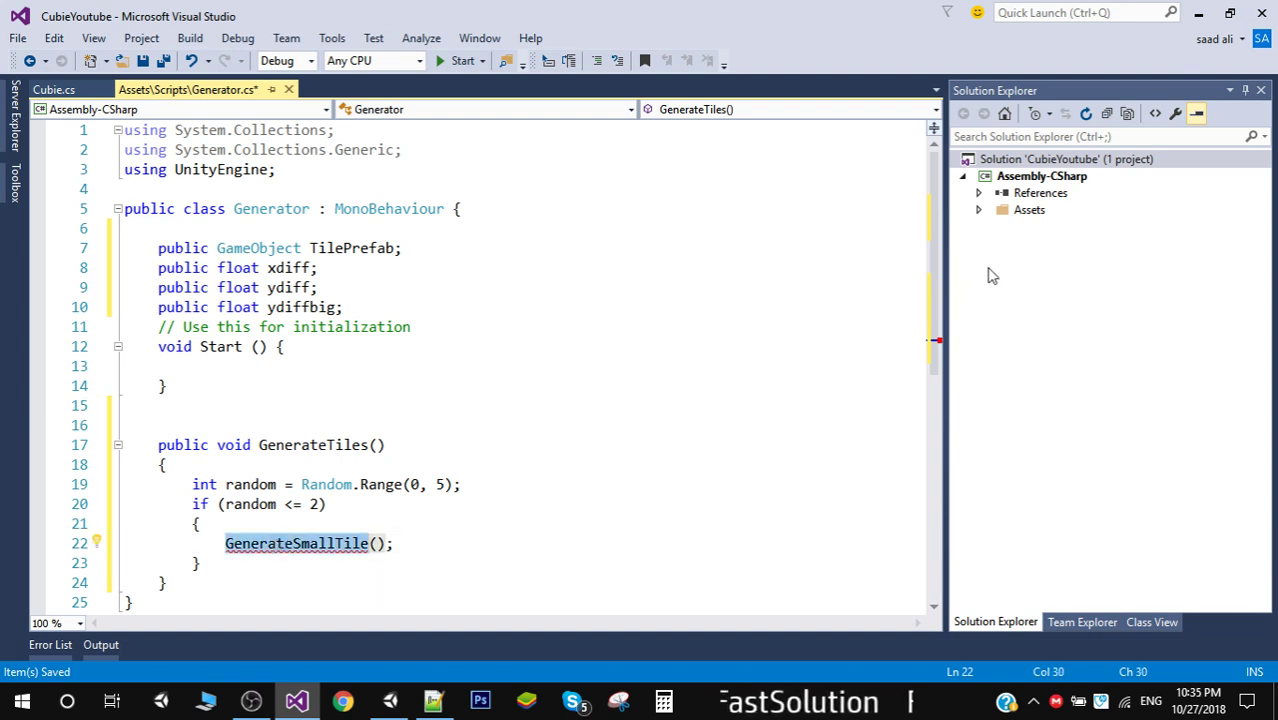
scroll(938, 343, "down", 2)
left_click(273, 465)
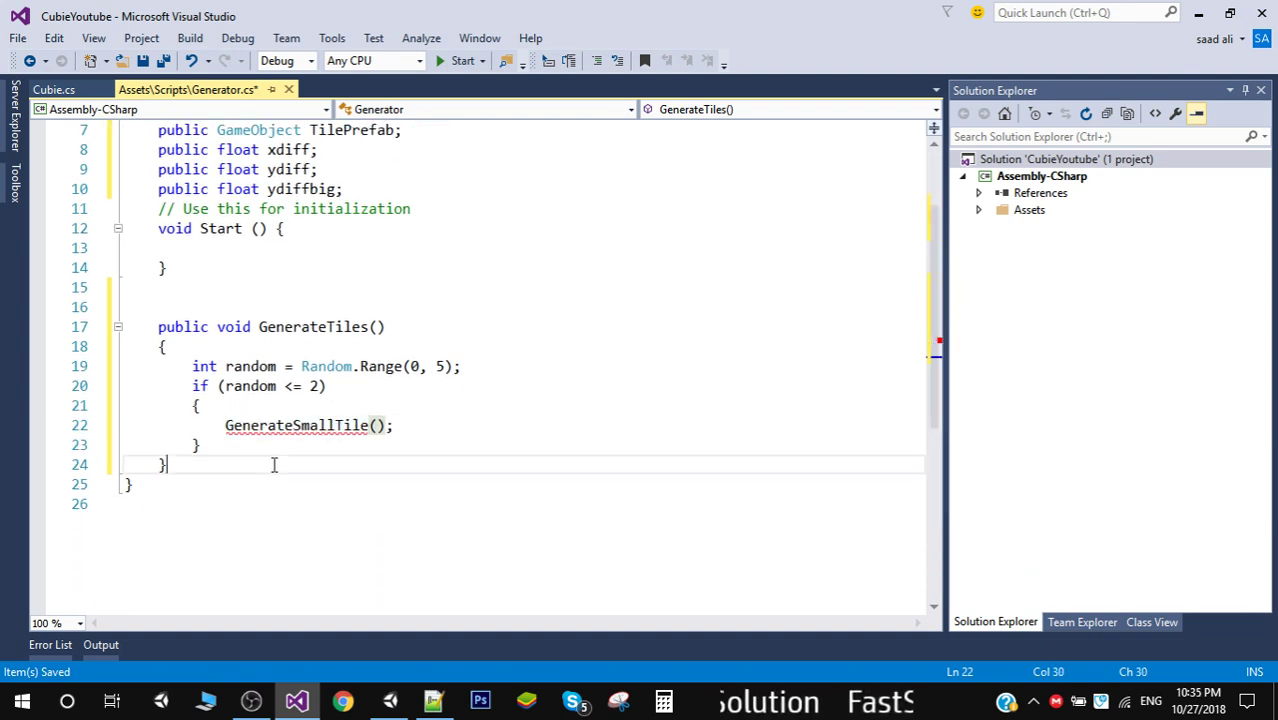
key("Return")
type("void")
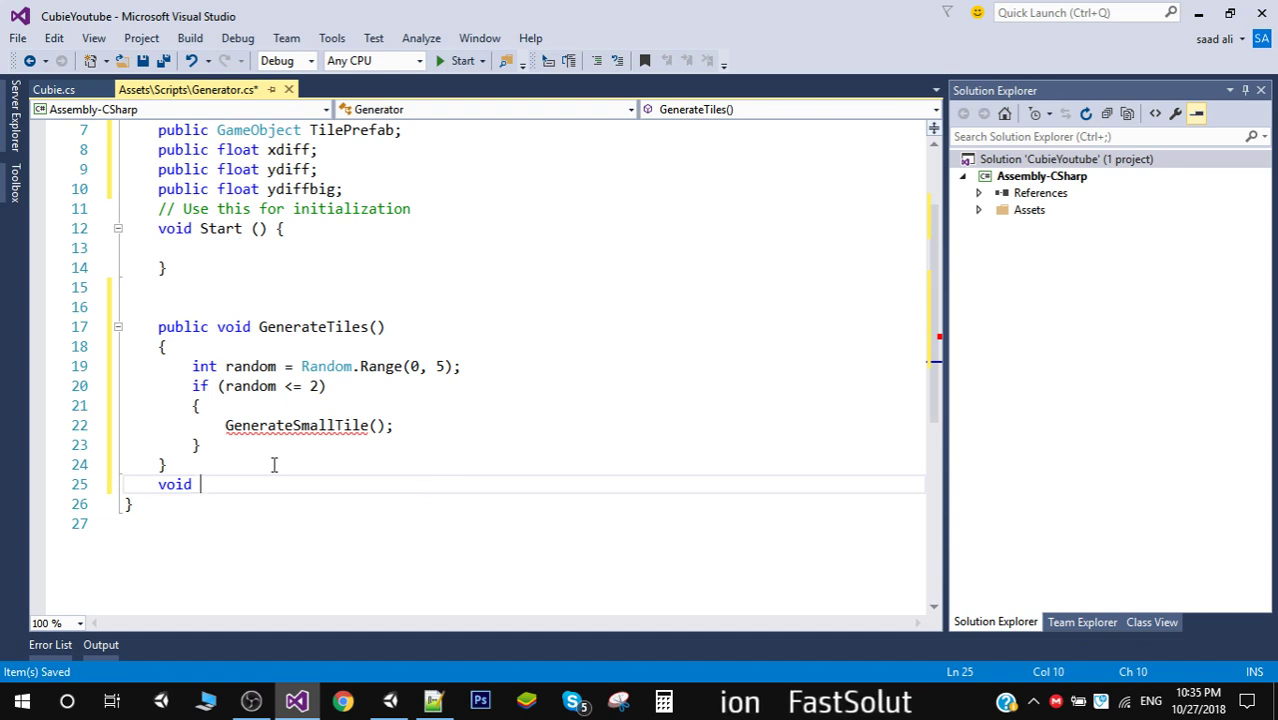
key("ctrl+v")
type("() { }")
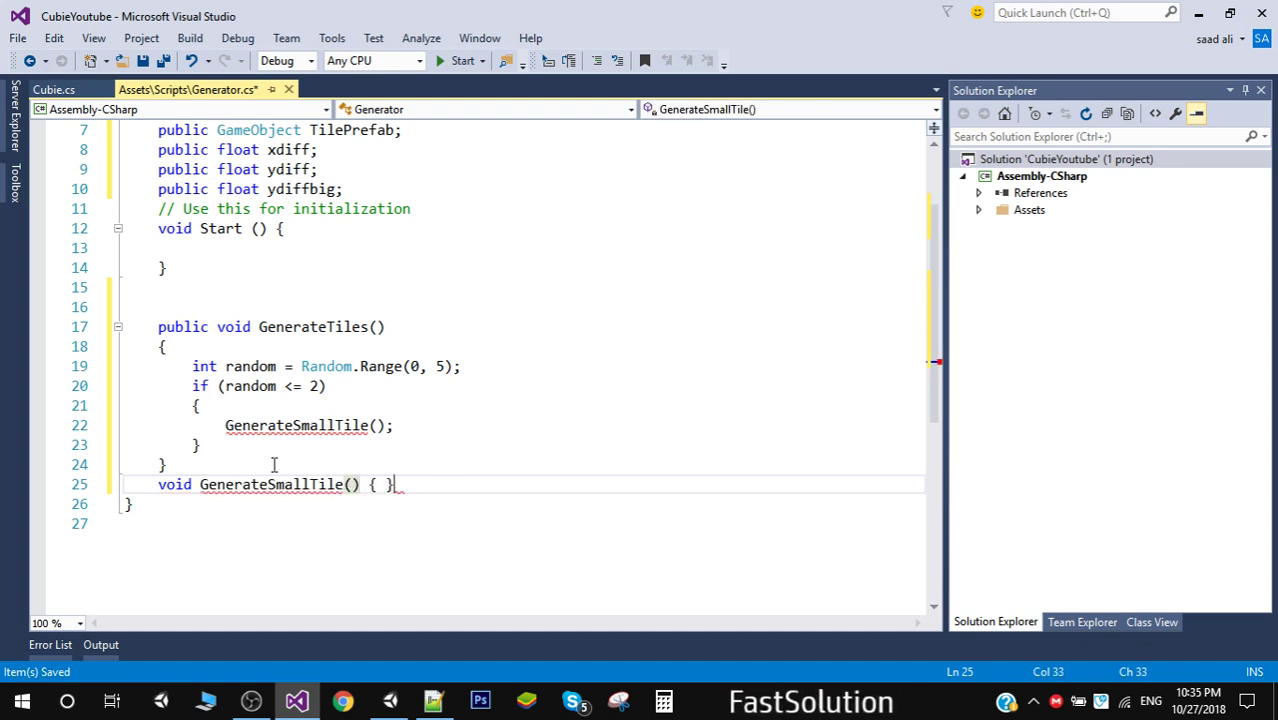
- Duplicate the whole void GenerateSmallTile() { } line onto a new line directly below it
key("shift+Left")
key("shift+Left")
key("shift+Left")
key("shift+Left")
key("shift+Left")
key("shift+Left")
key("shift+Left")
key("shift+Left")
key("shift+Left")
key("shift+Left")
key("shift+Left")
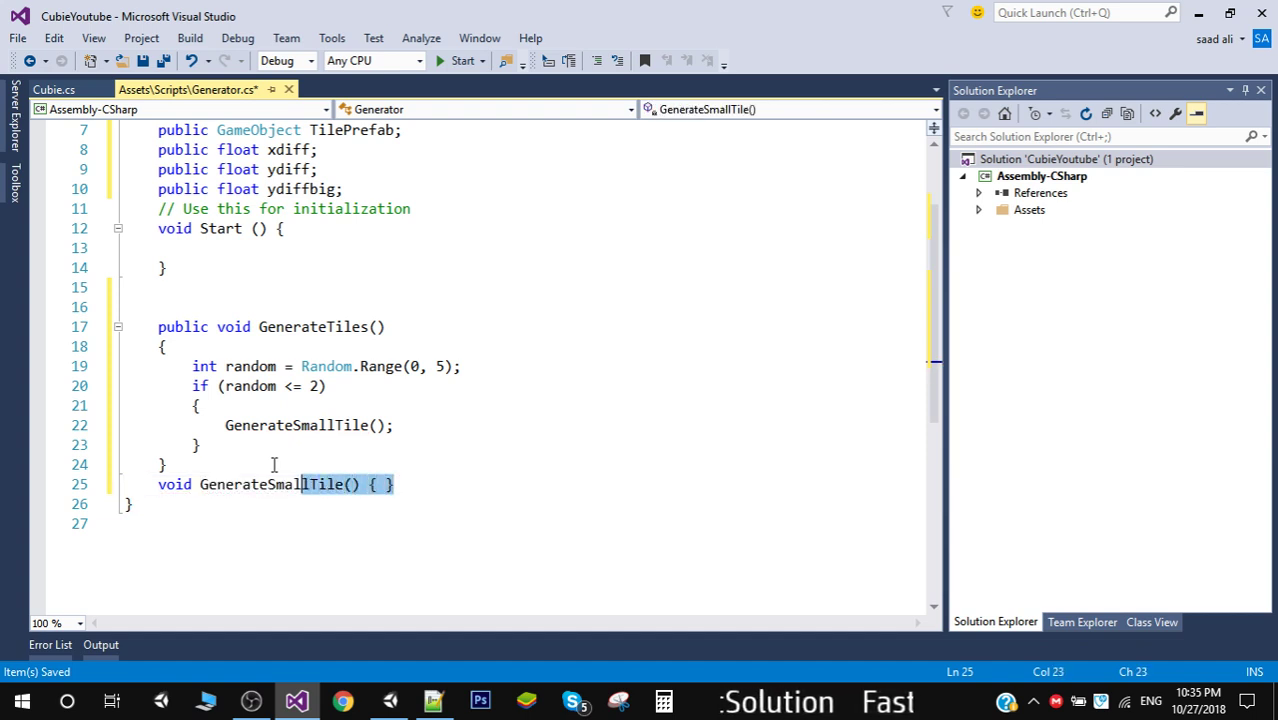
key("shift+Left")
key("shift+Left")
key("shift+Left")
key("shift+Left")
key("shift+Left")
key("shift+Left")
key("shift+Left")
key("shift+Left")
key("shift+Left")
key("shift+Left")
key("shift+Left")
key("shift+Left")
key("shift+Left")
key("shift+Left")
key("shift+Left")
key("shift+Left")
key("shift+Left")
key("shift+Left")
key("ctrl+c")
key("End")
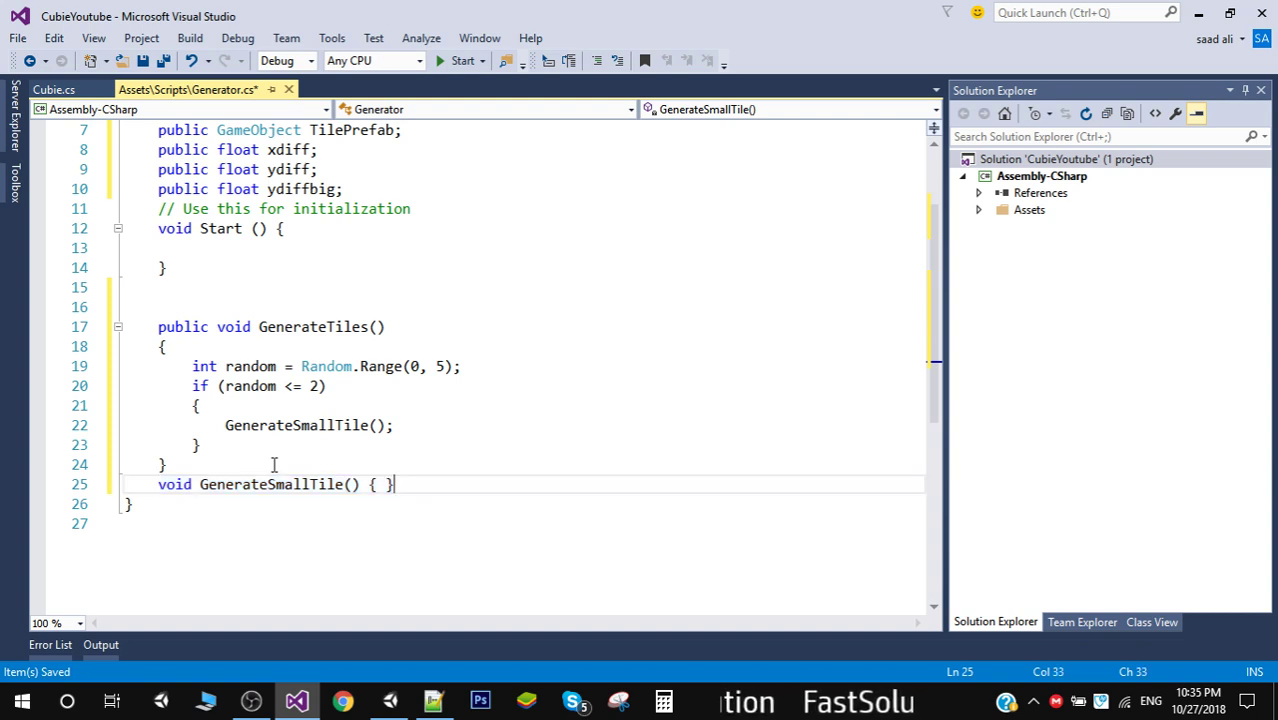
key("Return")
key("ctrl+v")
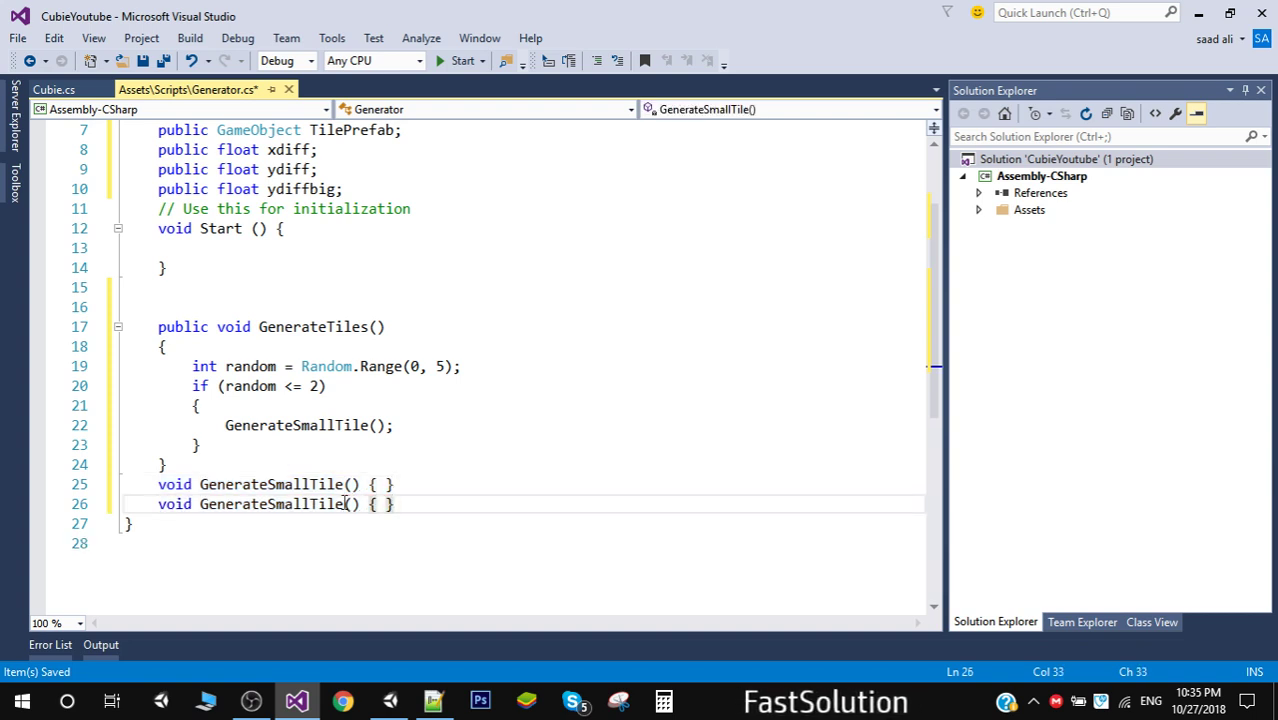
- Rename the duplicated method to GenerateBigTile by replacing Small with Big
left_click(313, 503)
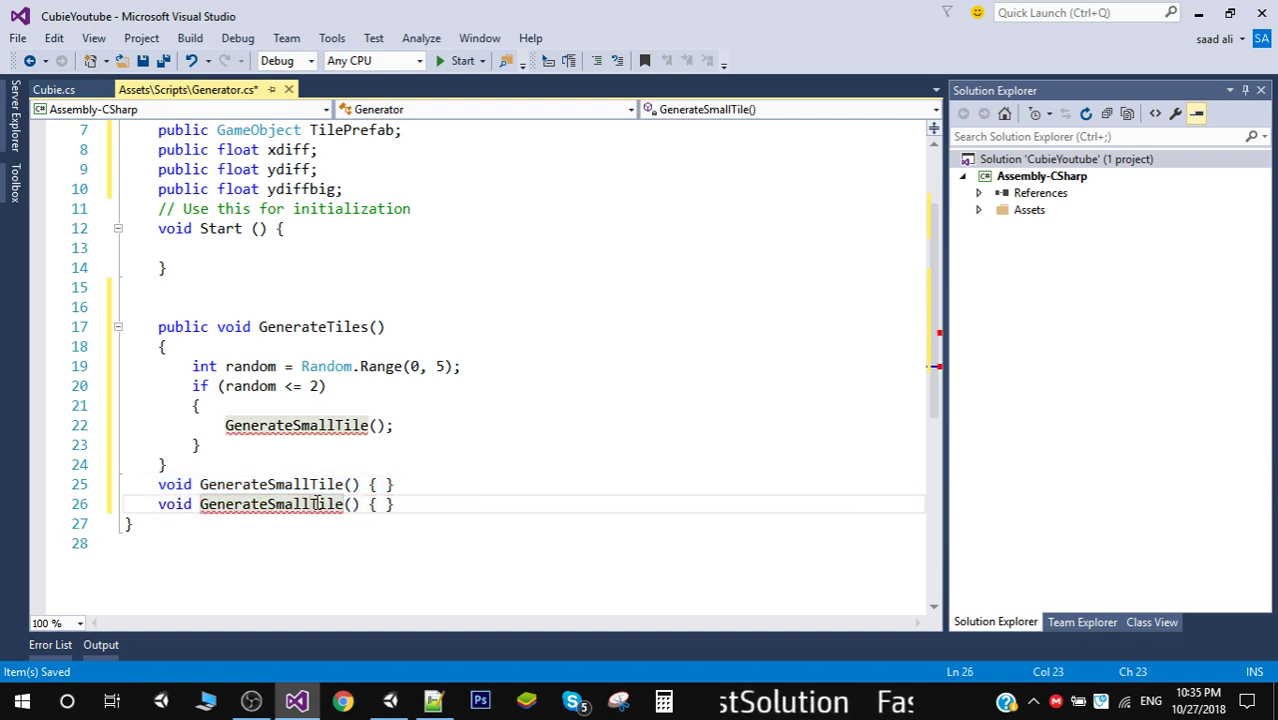
key("BackSpace")
key("BackSpace")
key("BackSpace")
key("BackSpace")
key("BackSpace")
type("Big")
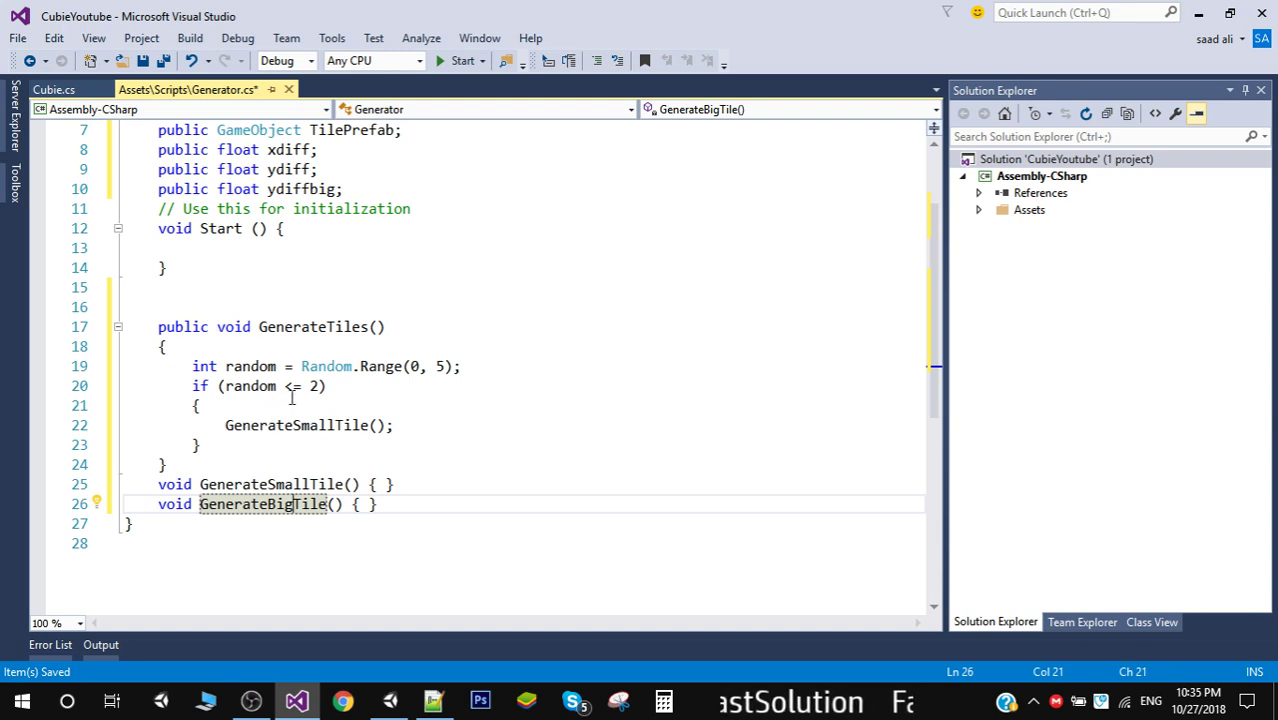
- Add an else block after the if block in GenerateTiles, with an empty line between its braces
left_click(234, 445)
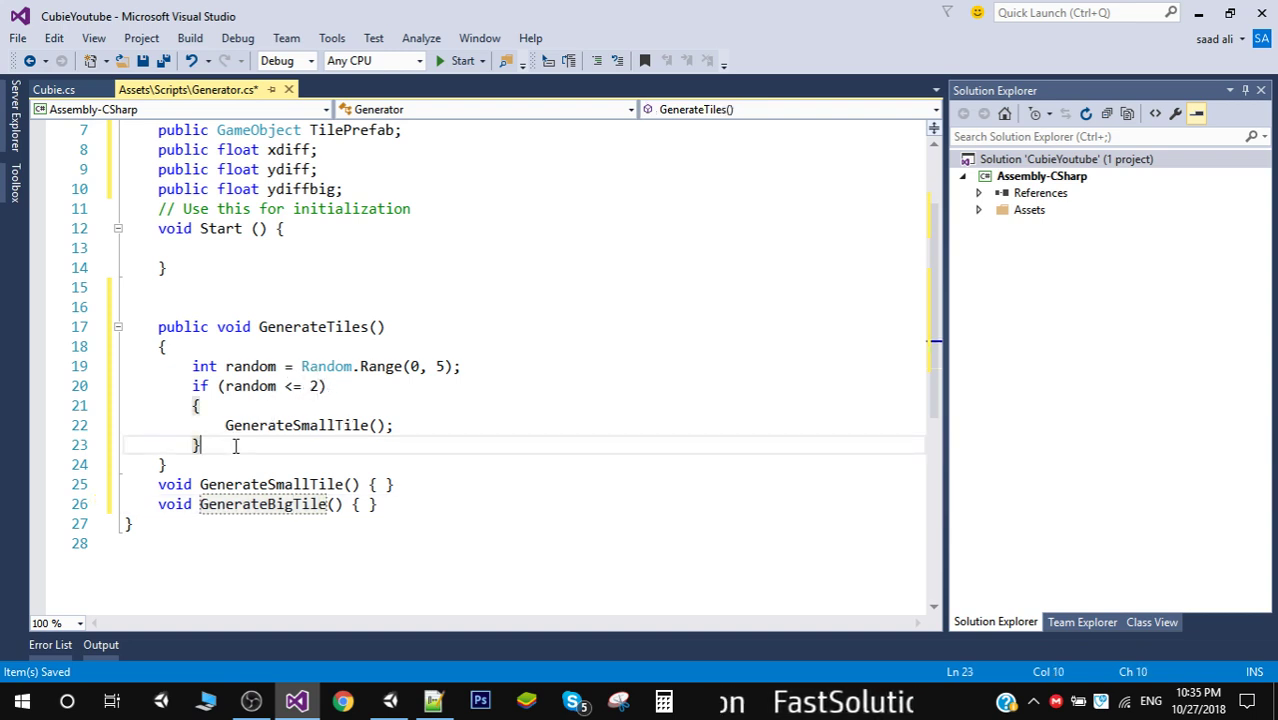
type("else {")
key("Return")
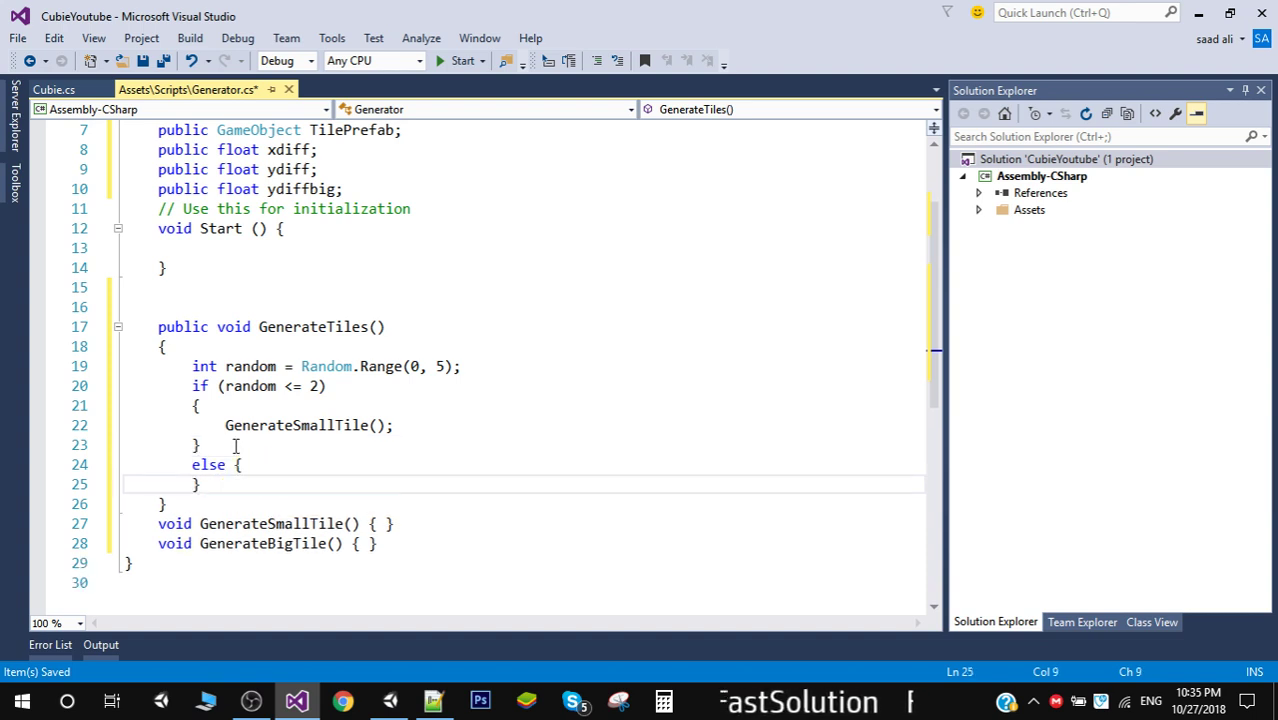
key("Return")
- Call GenerateBigTile(); inside the else block, copying the name from the method declaration
left_click(277, 565)
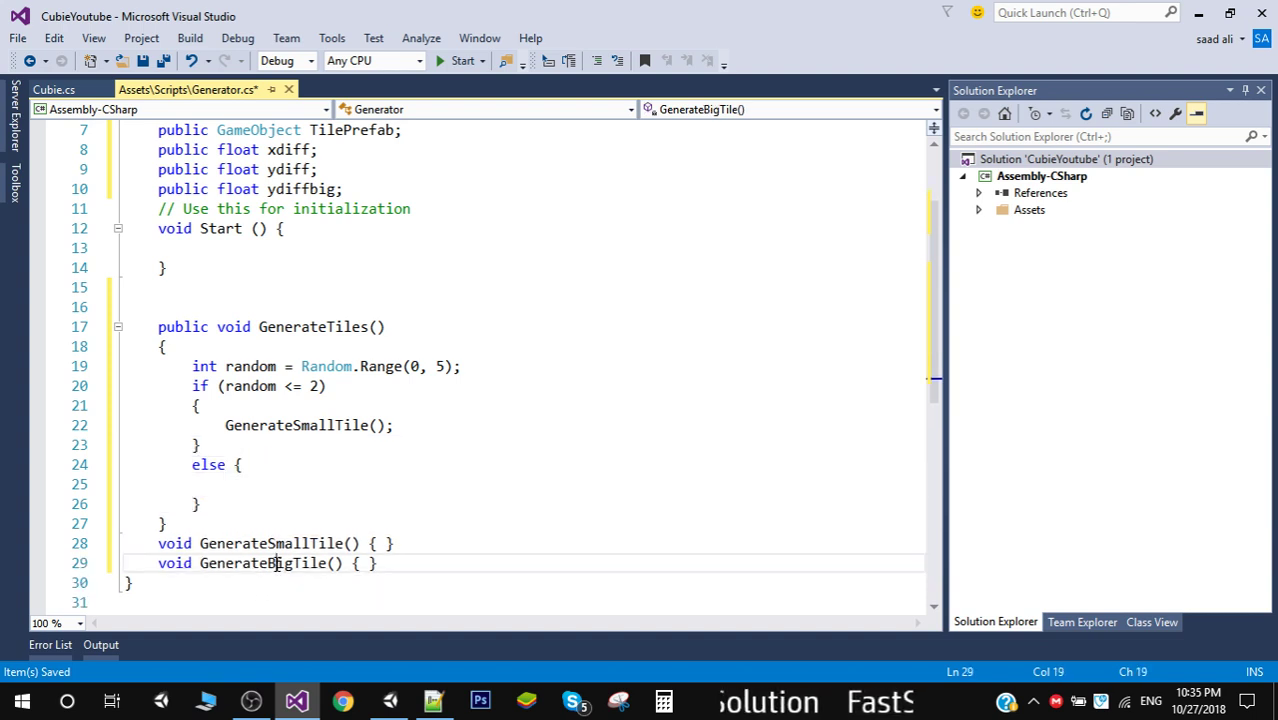
double_click(277, 565)
left_click(262, 498)
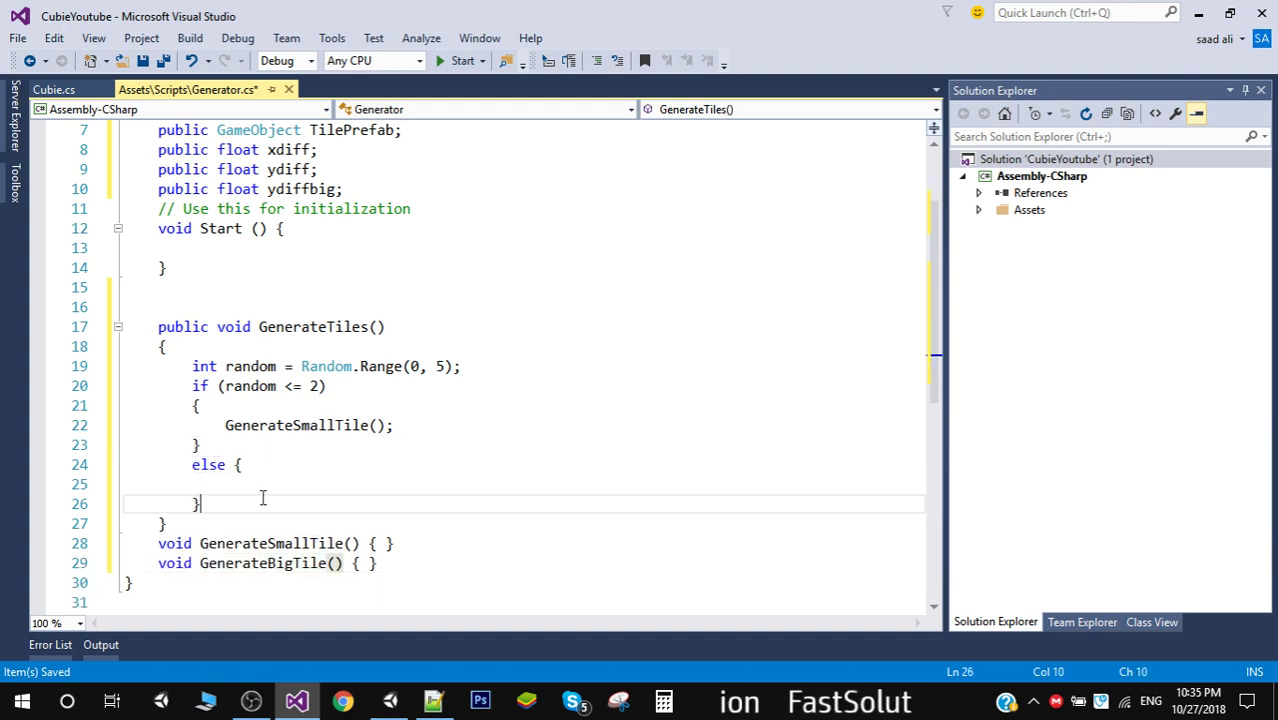
left_click(252, 490)
key("ctrl+v")
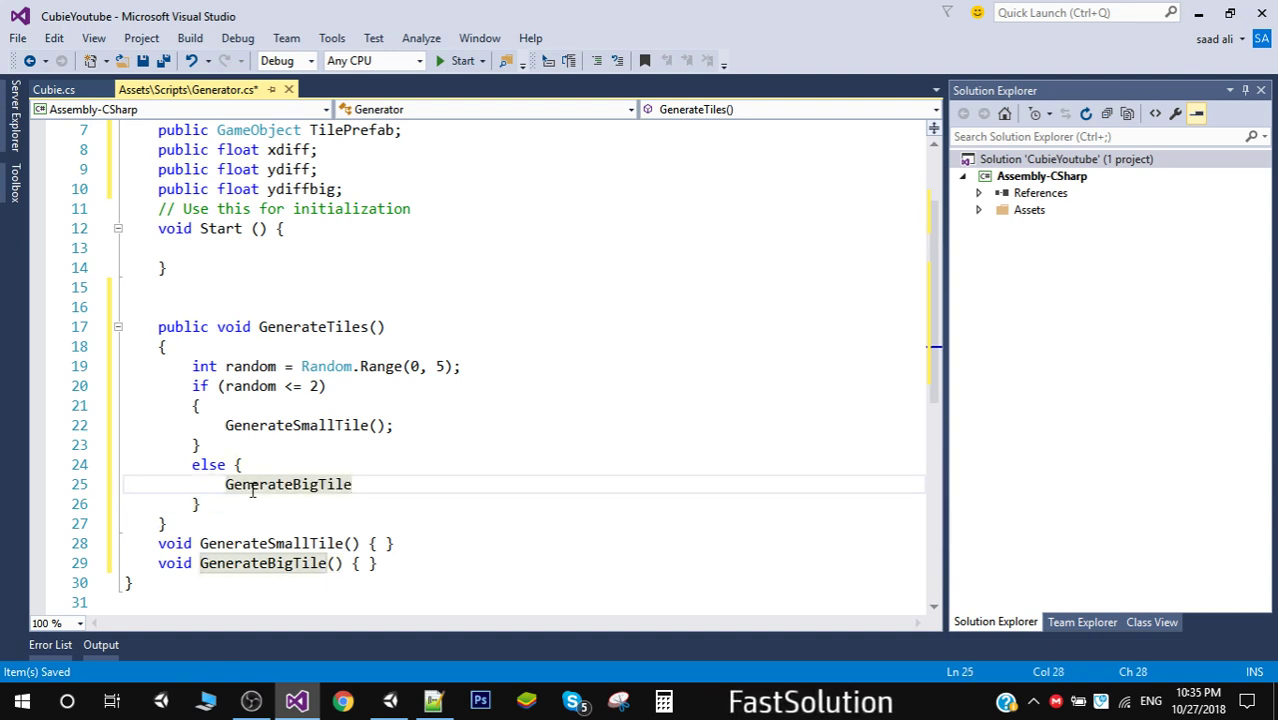
type("();")
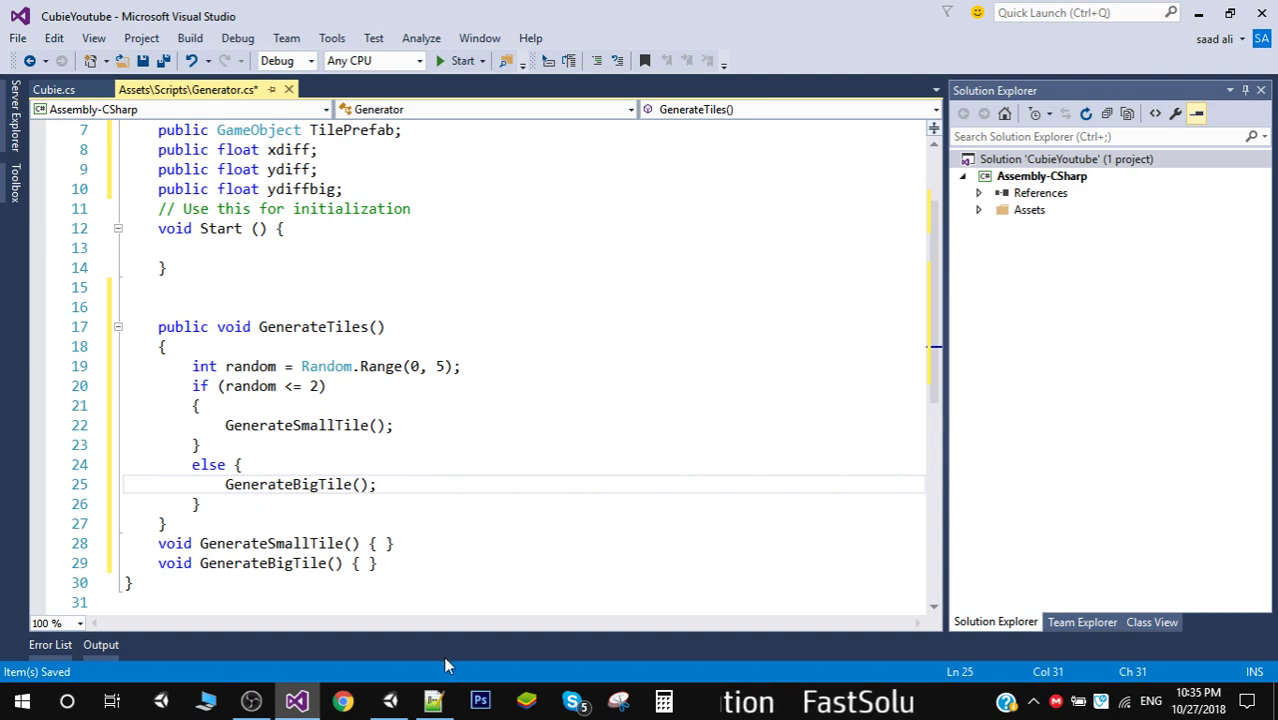
- Switch to Notepad++ and copy the private float declarations of xDiff, yDiffSmall and yDiffBig from newGenerator.cs
left_click(433, 700)
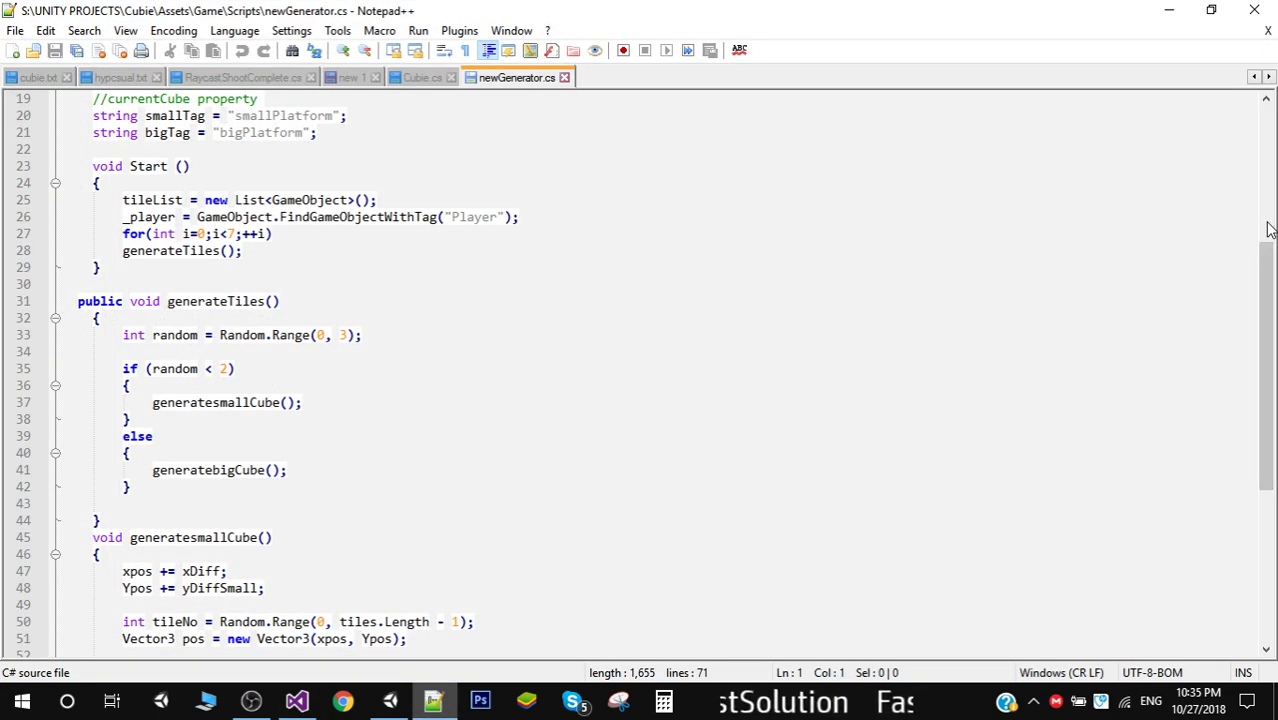
left_click_drag(1267, 262, 1267, 126)
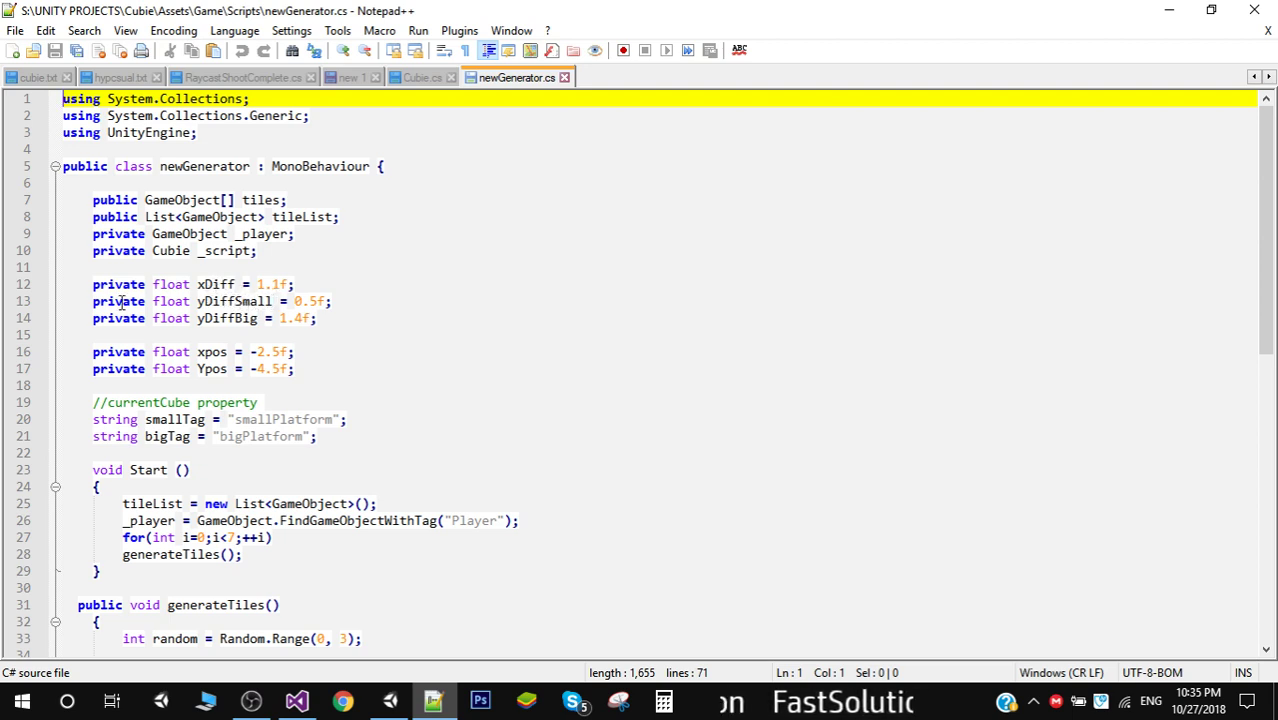
left_click_drag(88, 283, 331, 325)
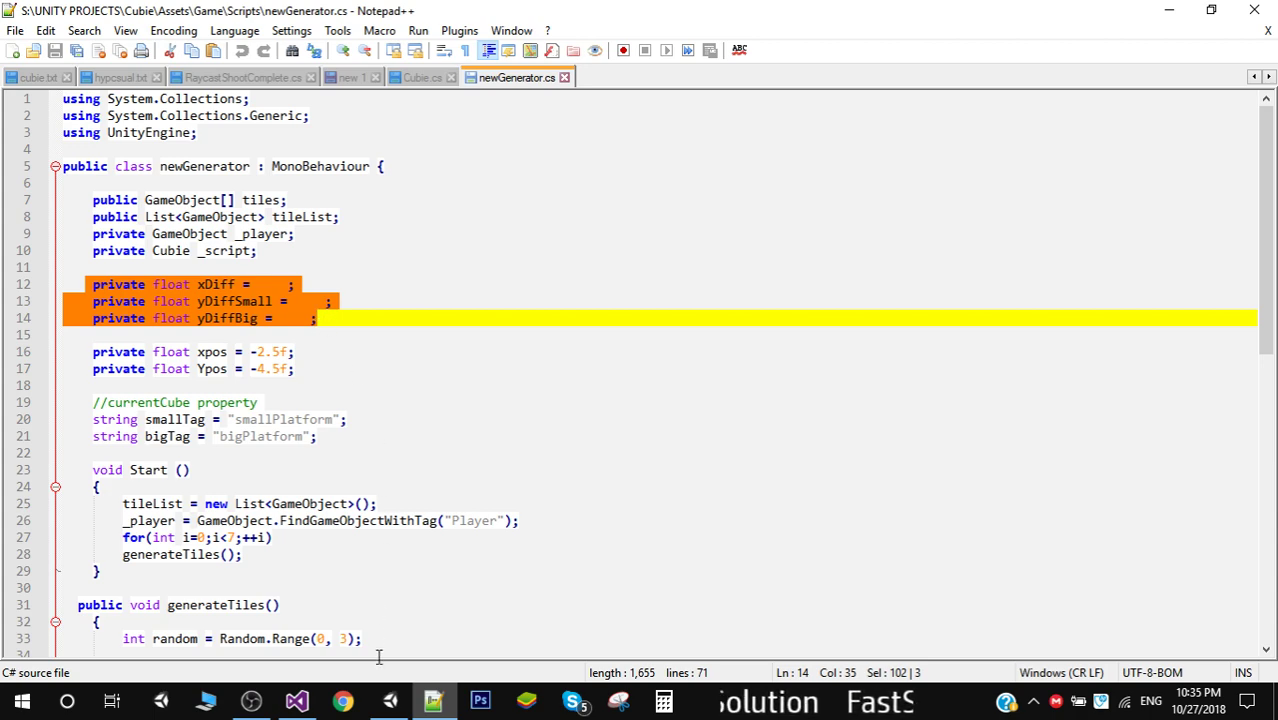
- Back in Visual Studio, replace the three public float fields with private floats xDiff = 1.1f, yDiffSmall = 0.5f and yDiffBig = 1.4f
left_click(297, 700)
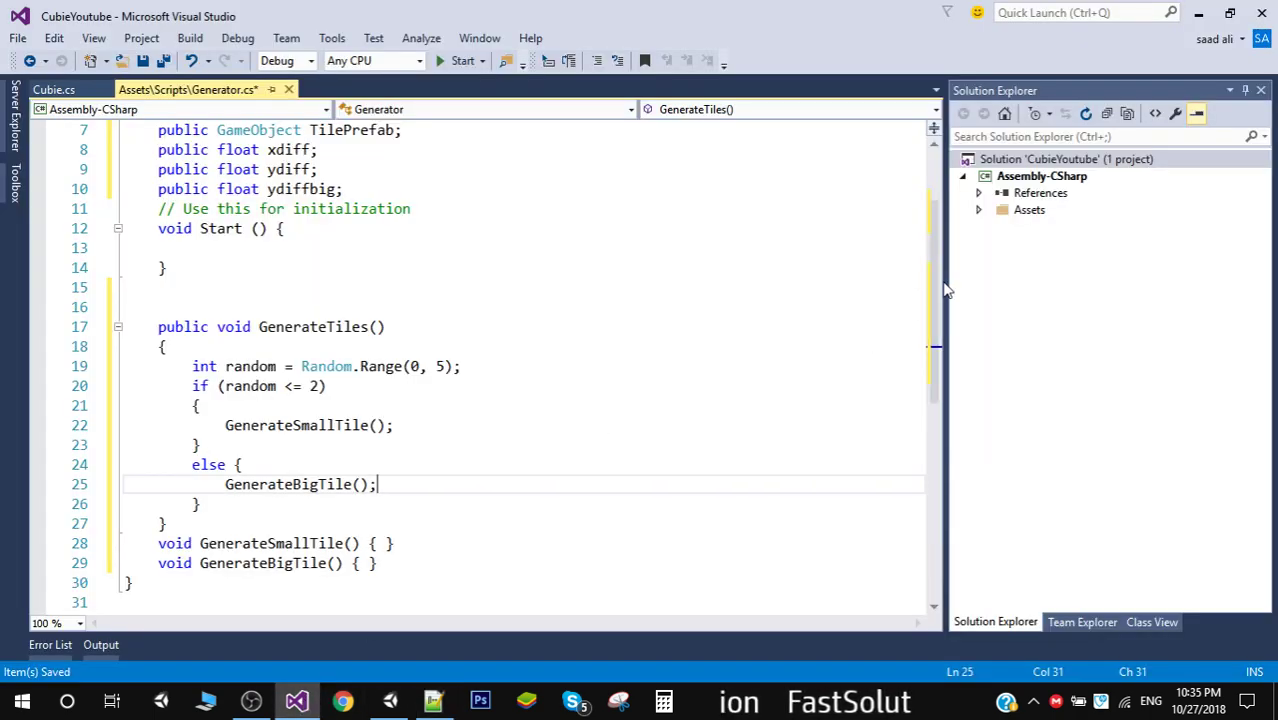
scroll(945, 285, "up", 2)
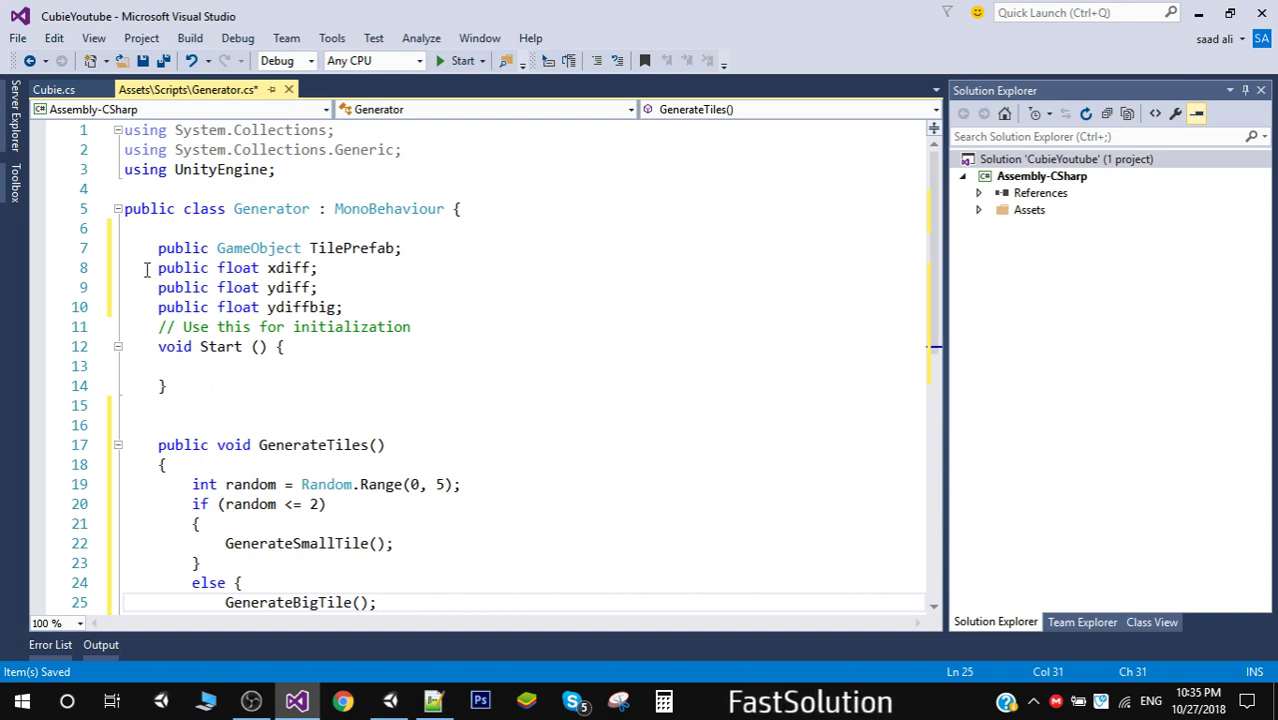
left_click_drag(124, 268, 349, 314)
key("ctrl+v")
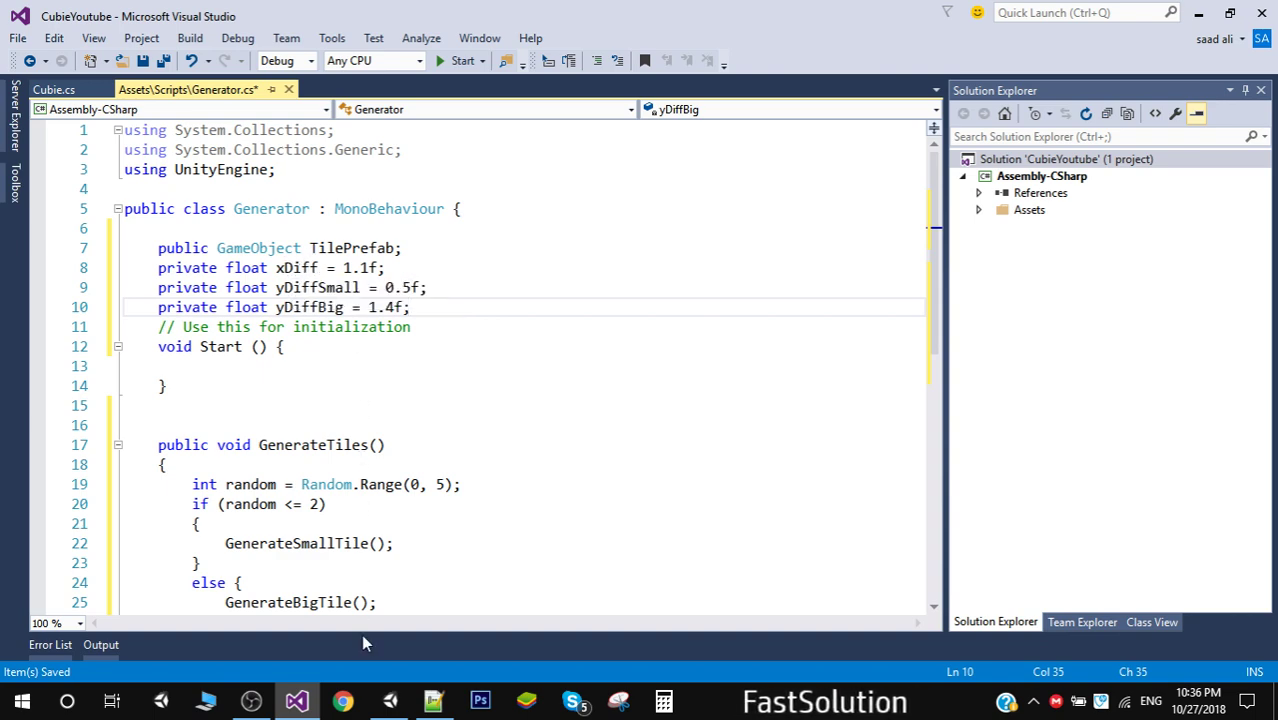
- Switch to Unity and compare the Transform positions of Tile and Tile (1) to check the offsets between them
left_click(390, 700)
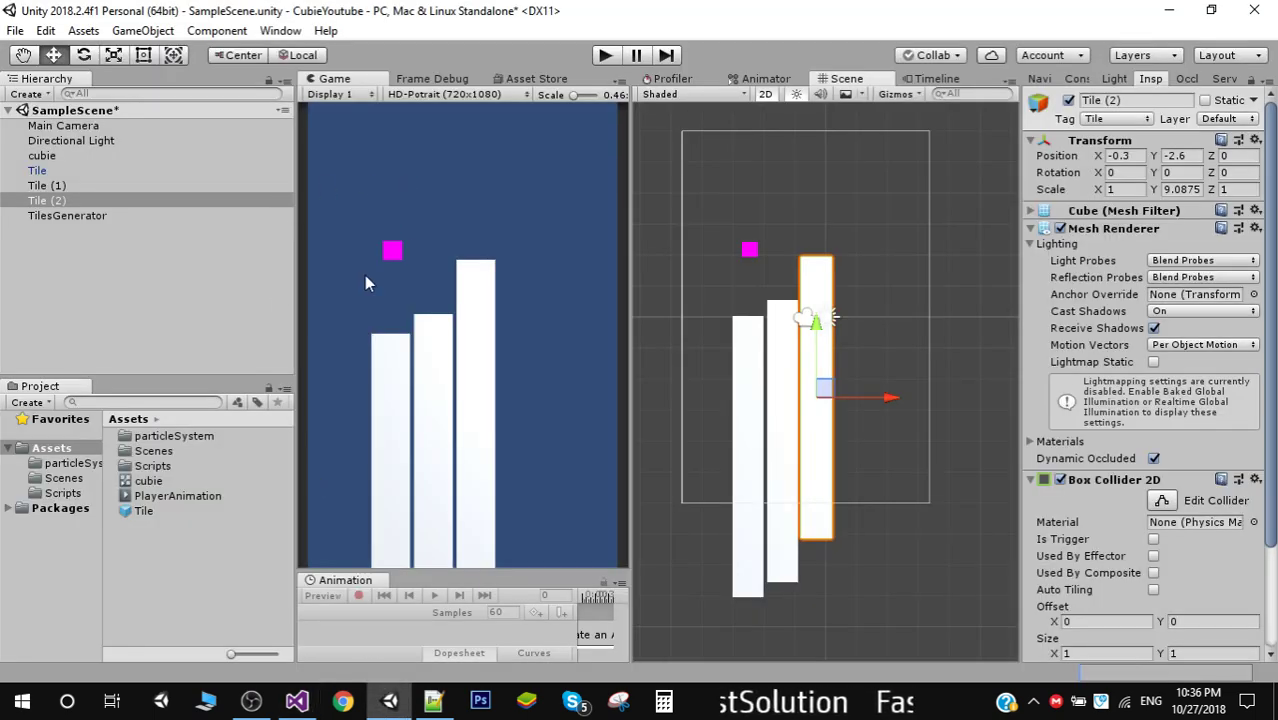
left_click(742, 361)
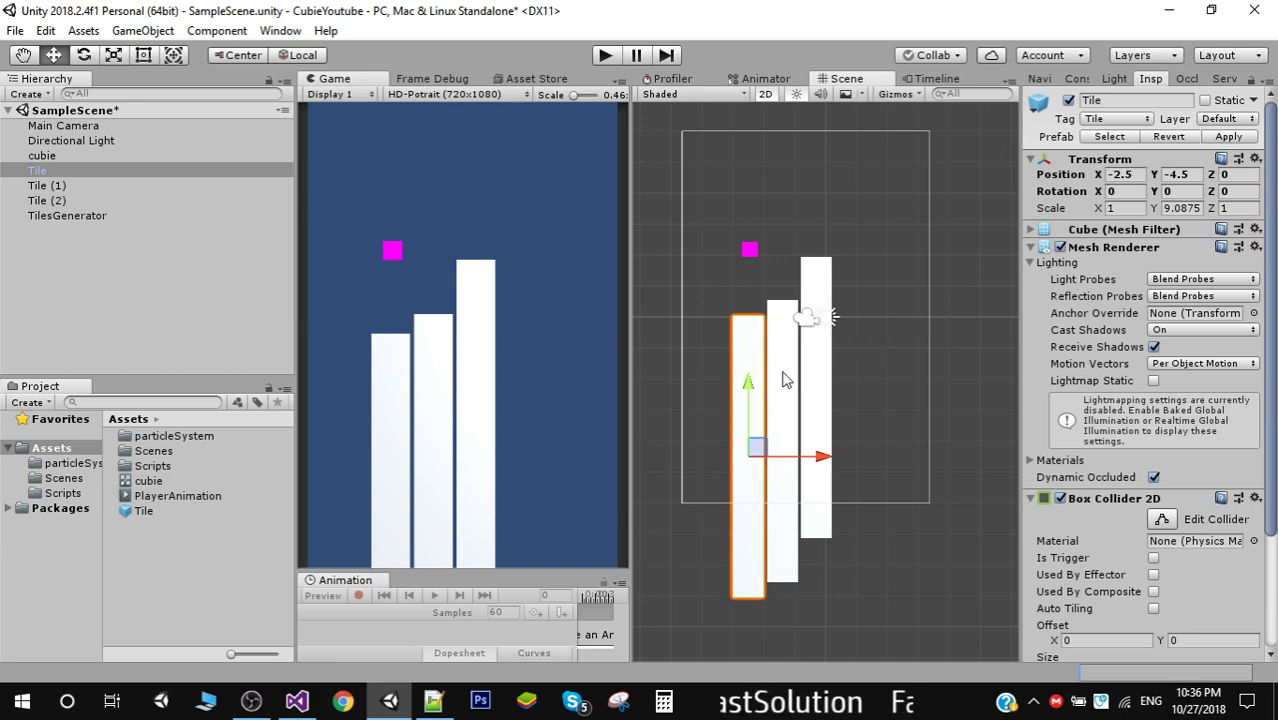
left_click(785, 380)
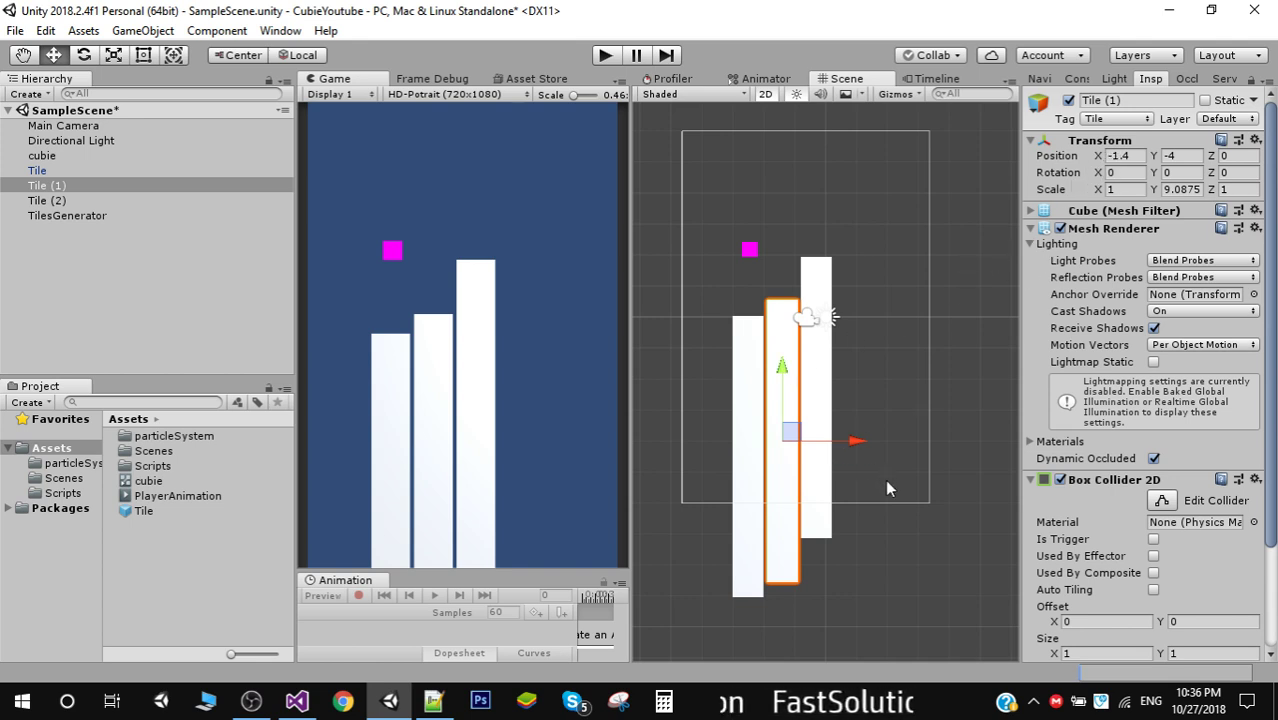
left_click(742, 390)
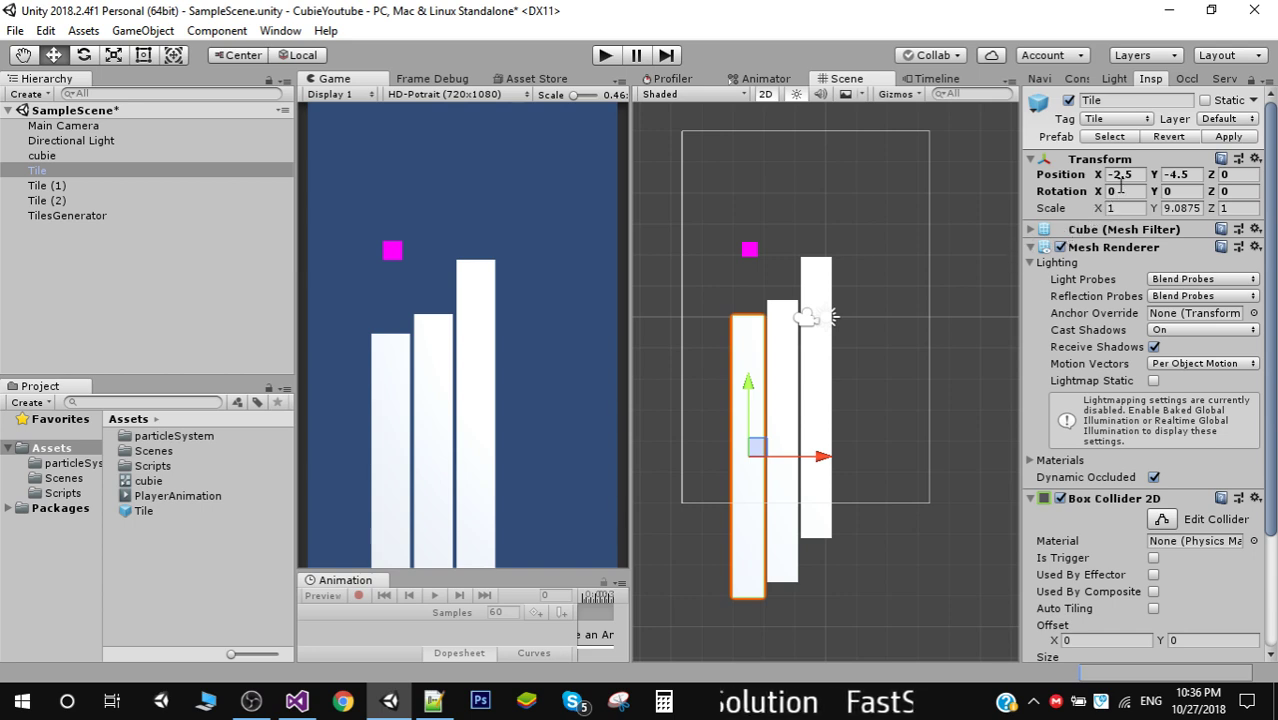
left_click(786, 408)
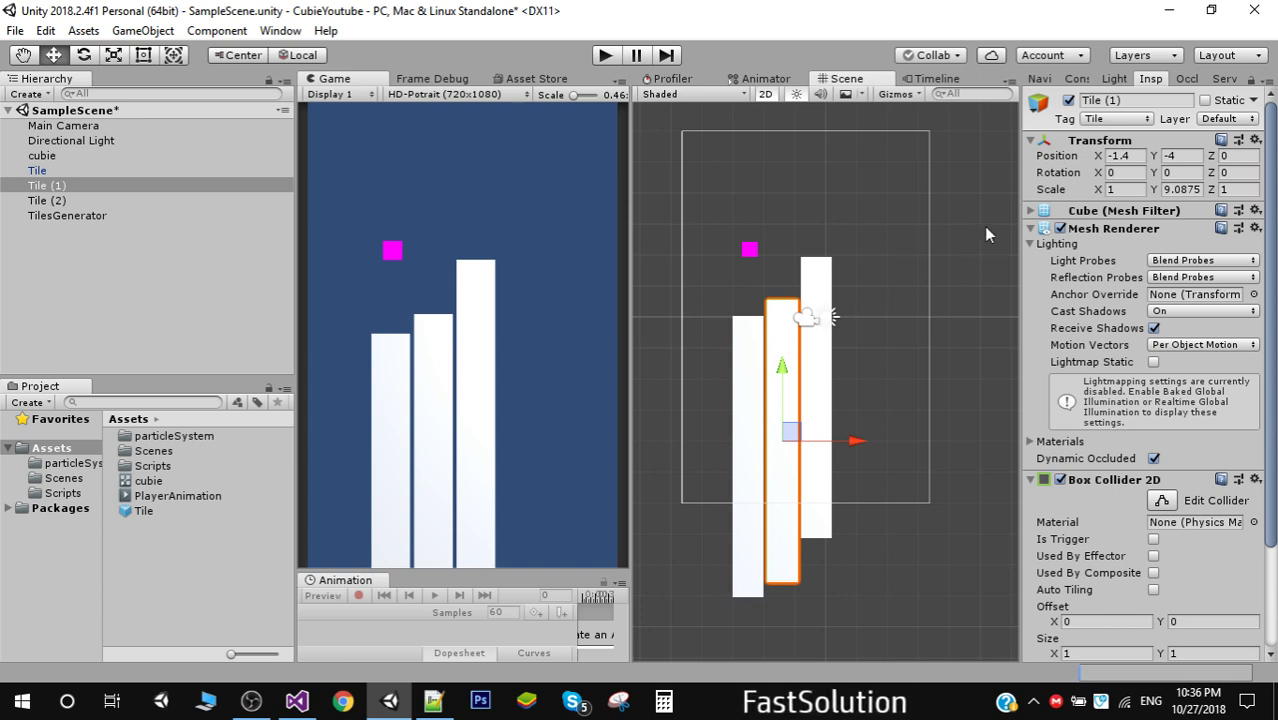
- Compare the Transform positions of Tile, Tile (1) and Tile (2) to check the small and big offsets between neighbouring tiles
left_click(1112, 155)
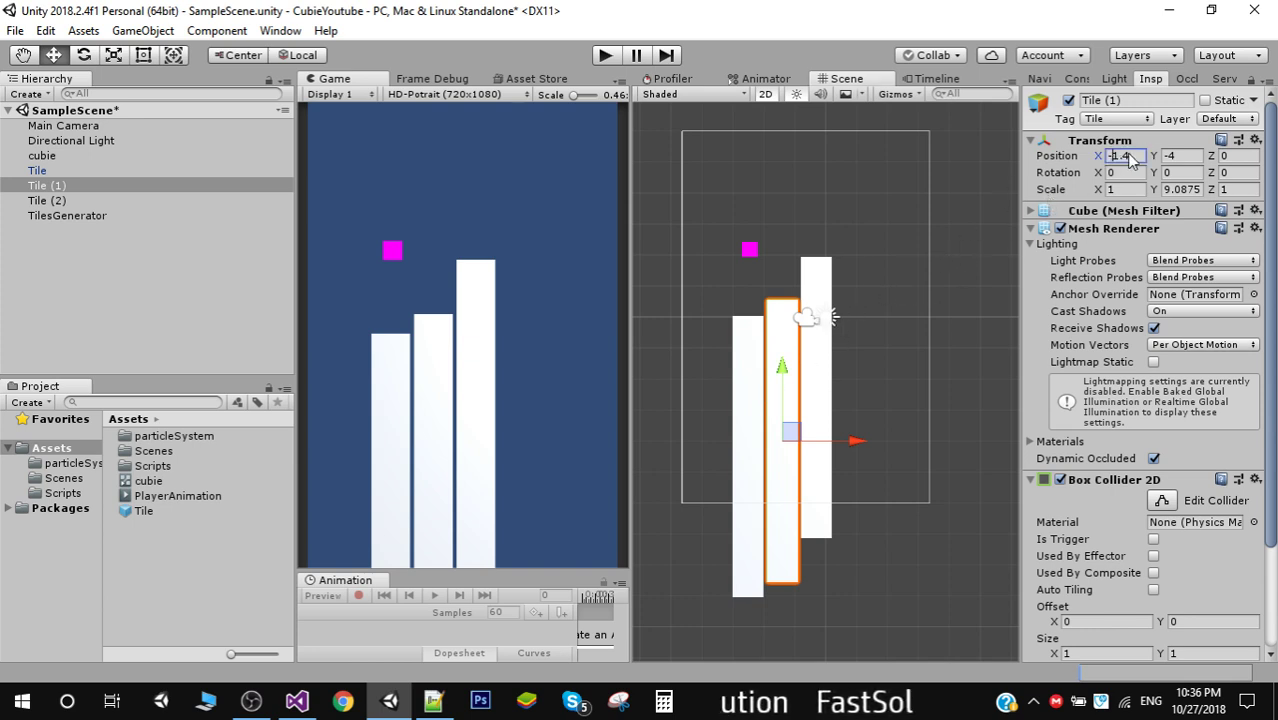
left_click(747, 373)
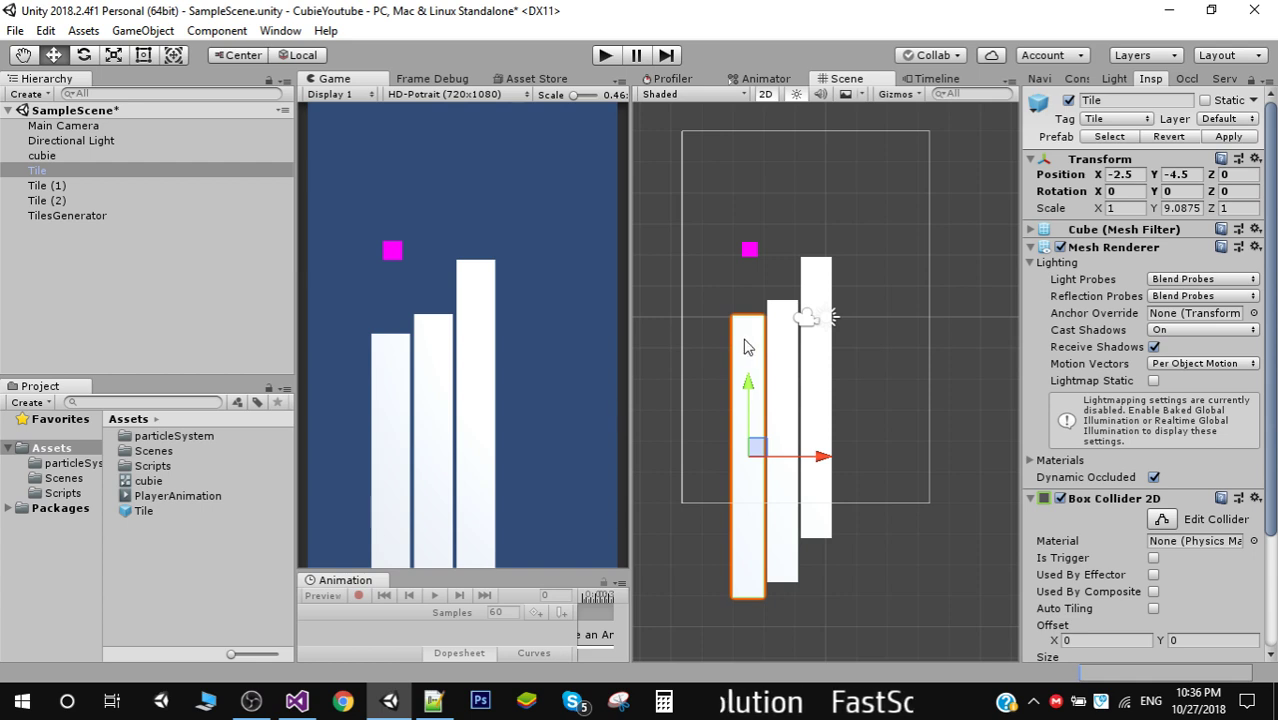
left_click(785, 343)
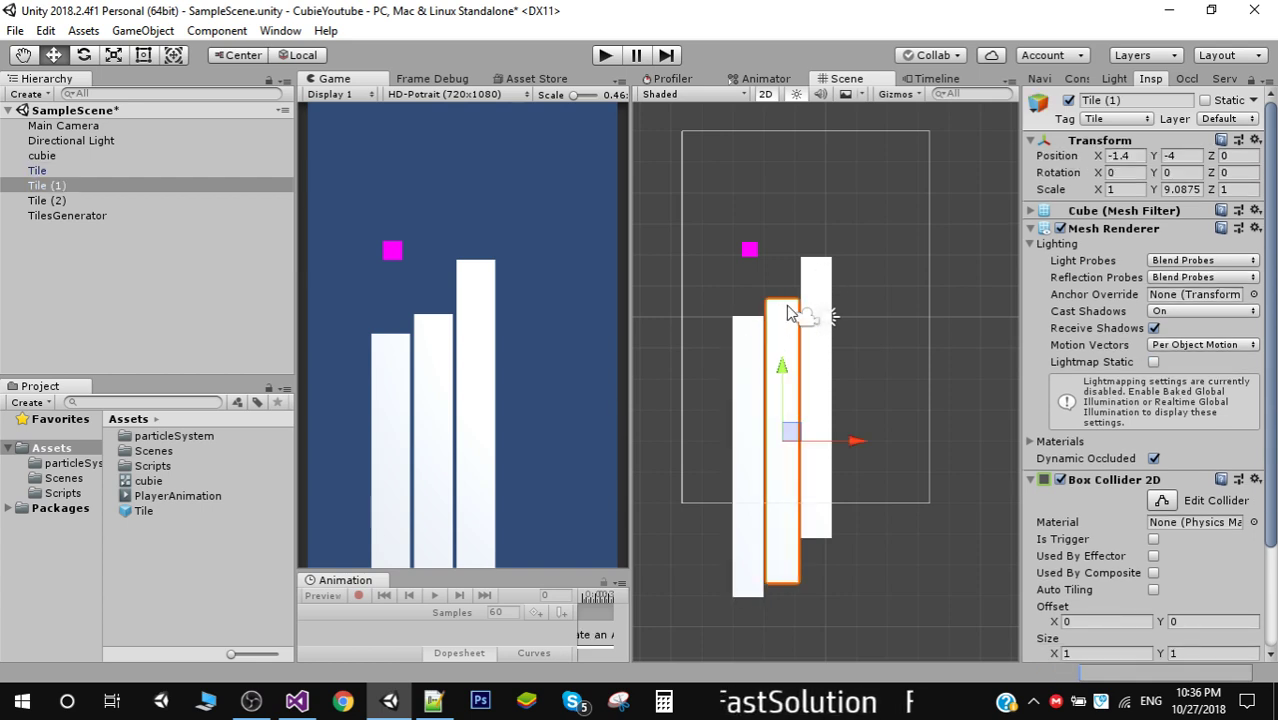
left_click(816, 292)
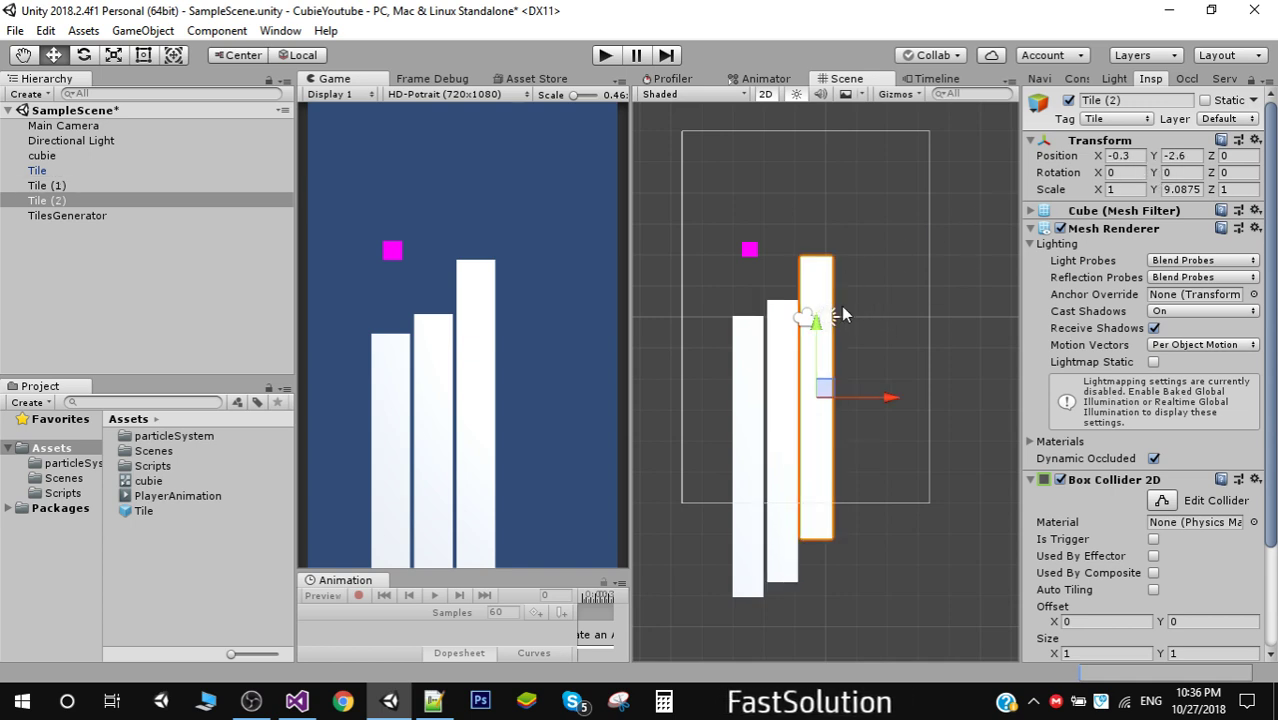
- Check the float declarations of newGenerator.cs in Notepad++, and in Visual Studio add two blank lines below the yDiffBig declaration in Generator.cs
left_click(434, 703)
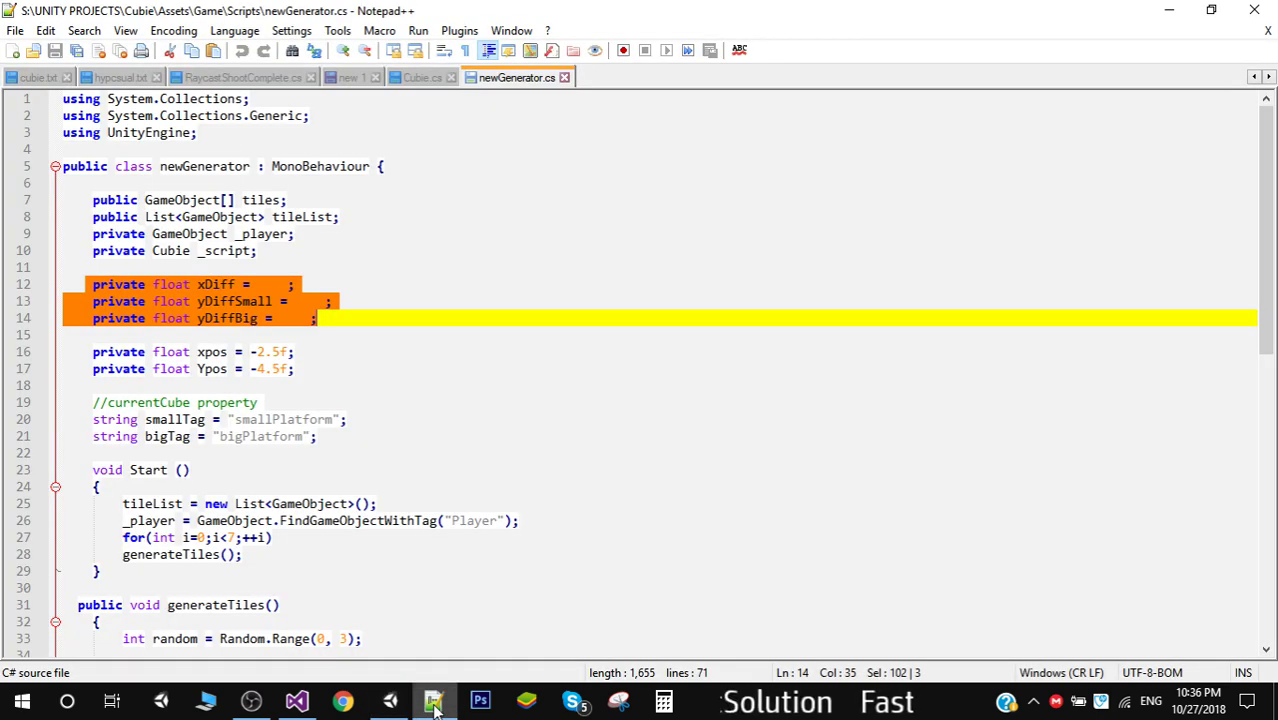
left_click(410, 348)
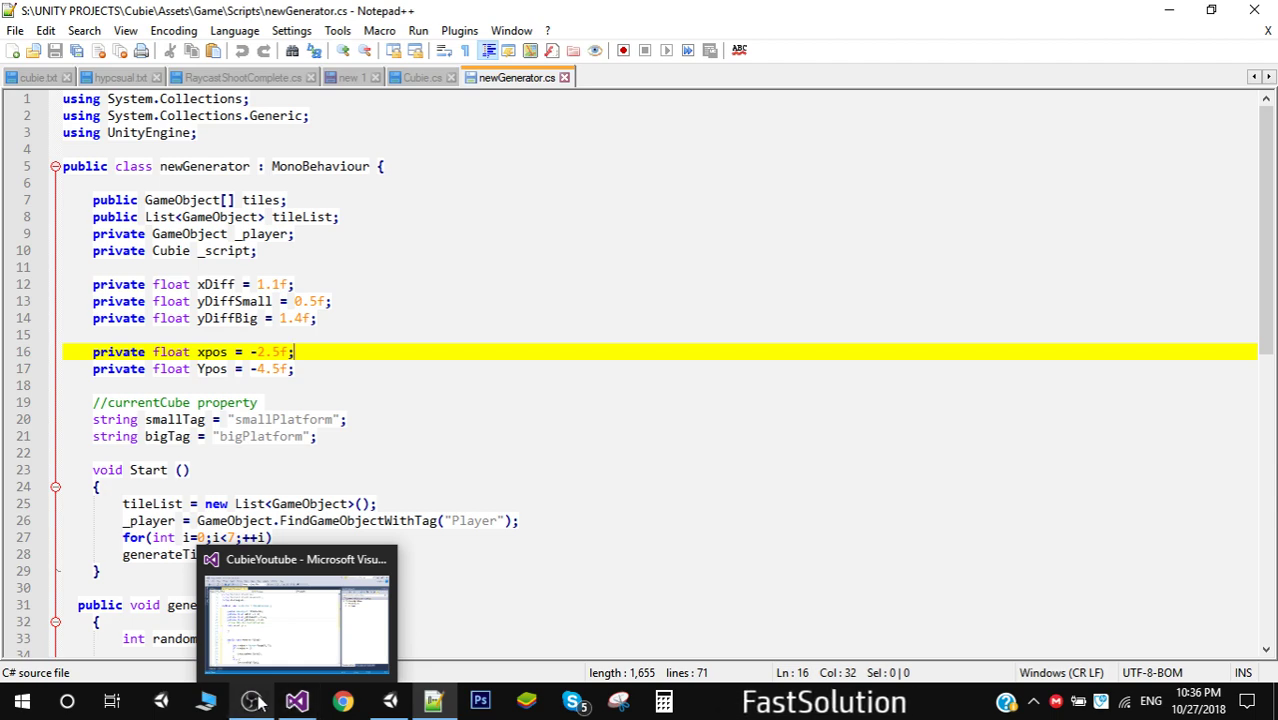
mouse_move(390, 703)
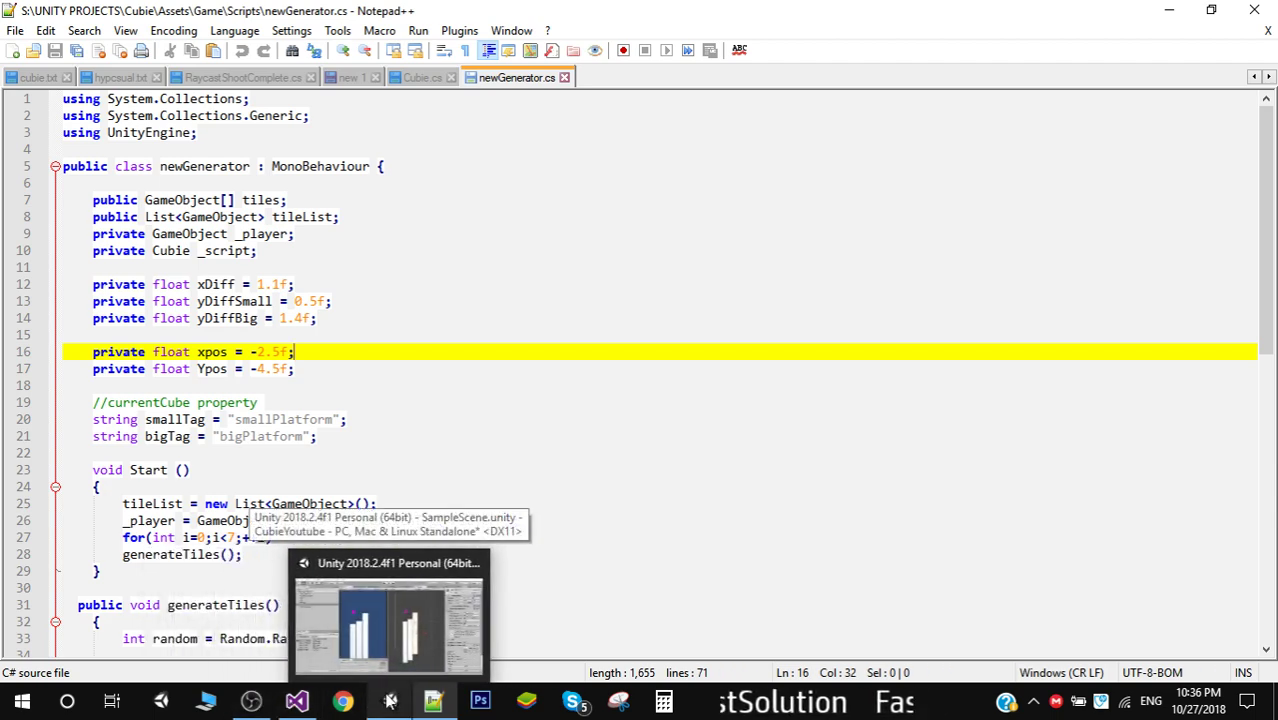
left_click(296, 703)
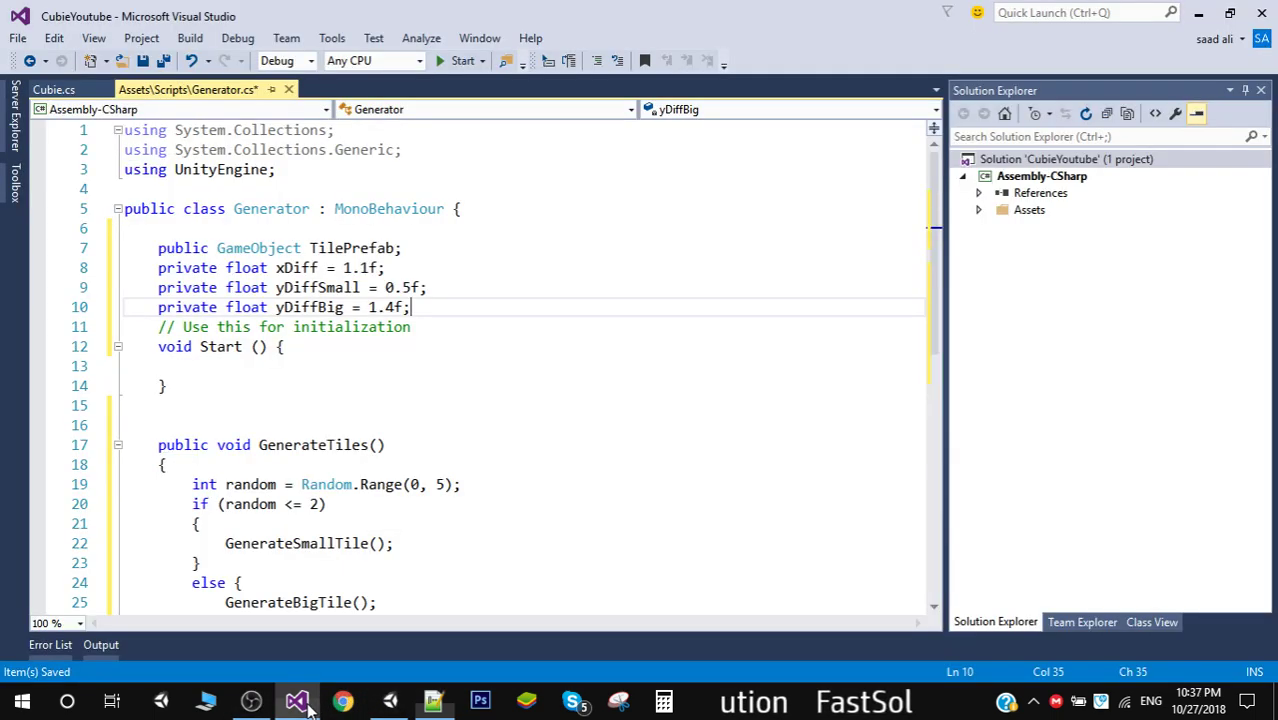
key("Return")
key("Return")
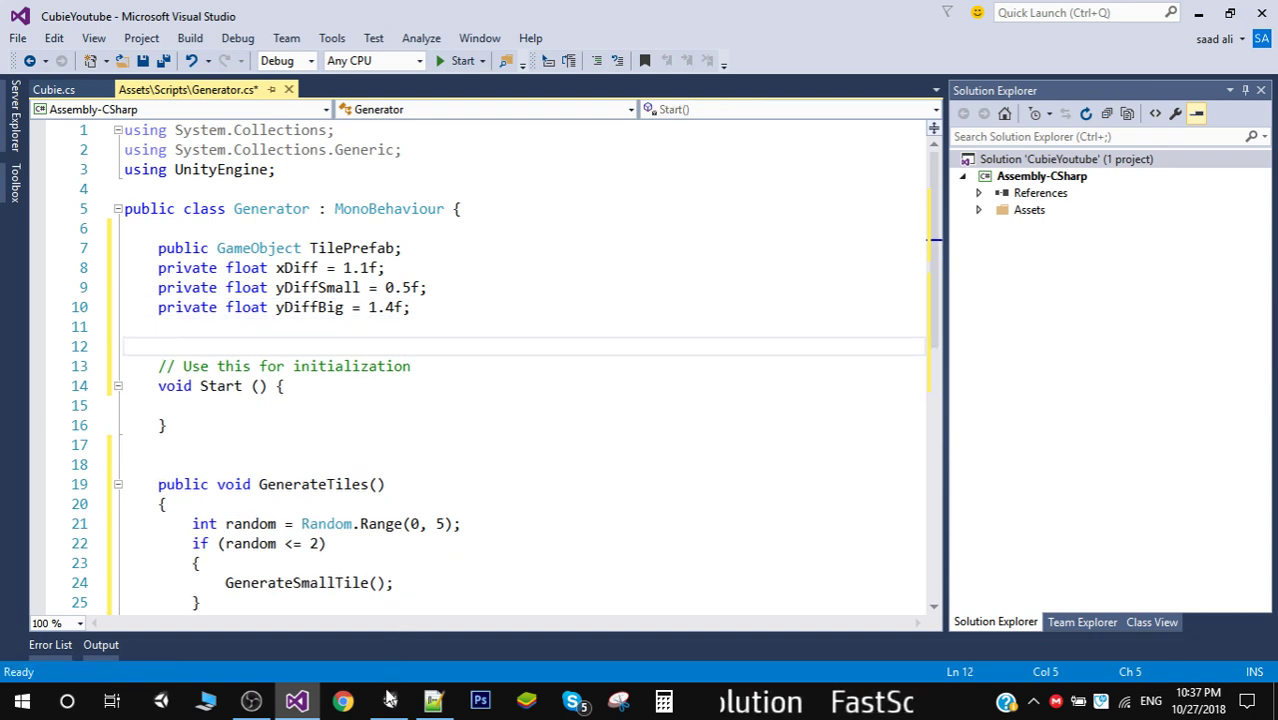
- Switch to Unity and check the X and Y position of the first Tile against Tile (1) for the starting coordinates
key("alt+Tab")
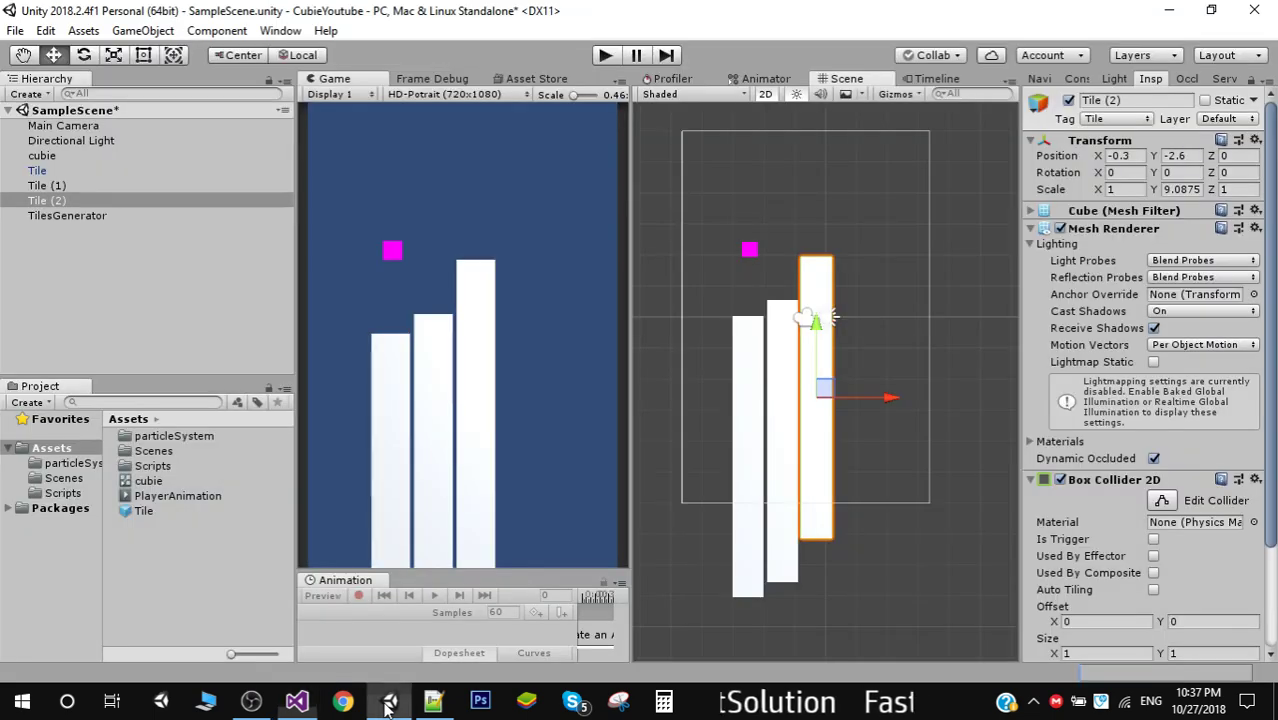
left_click(743, 371)
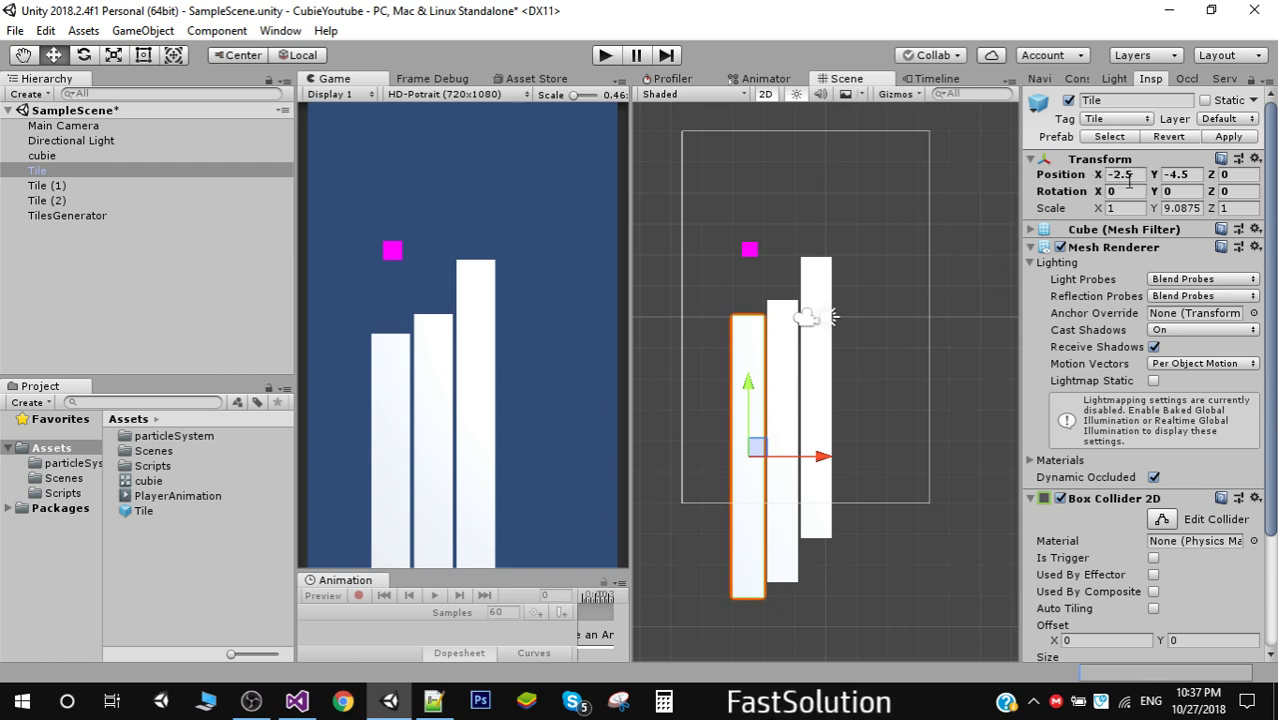
left_click(778, 362)
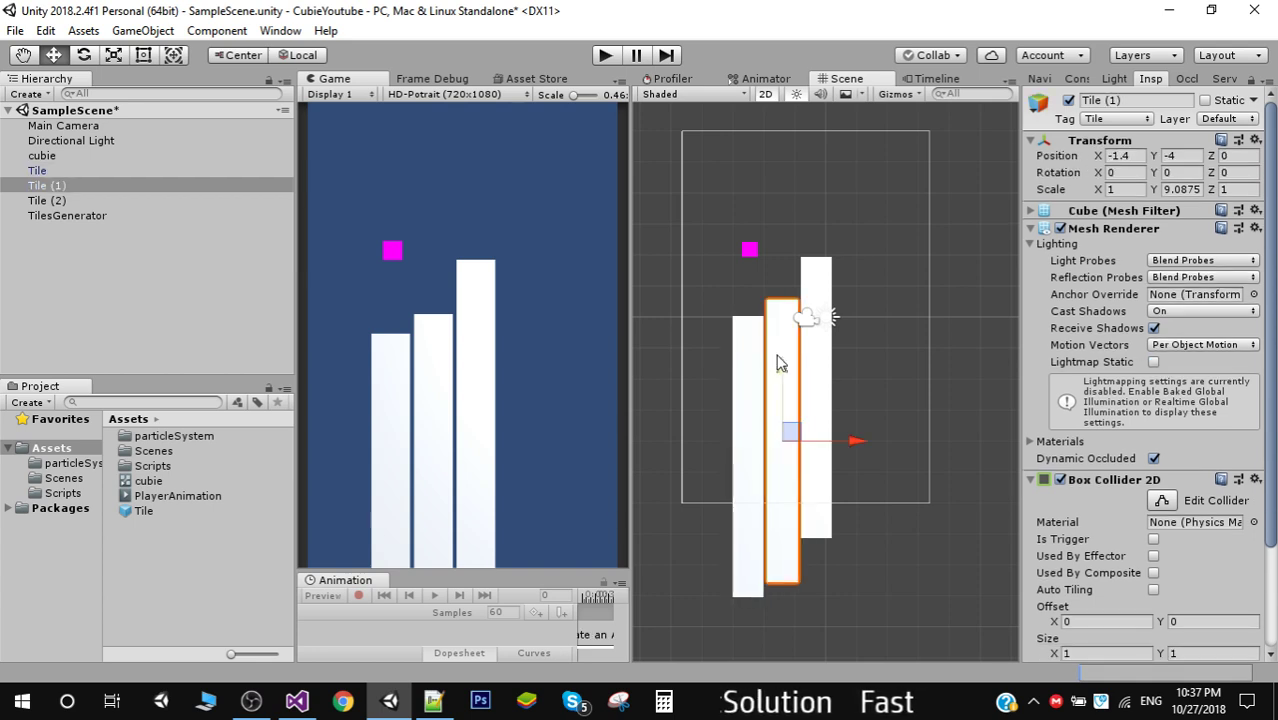
left_click(752, 372)
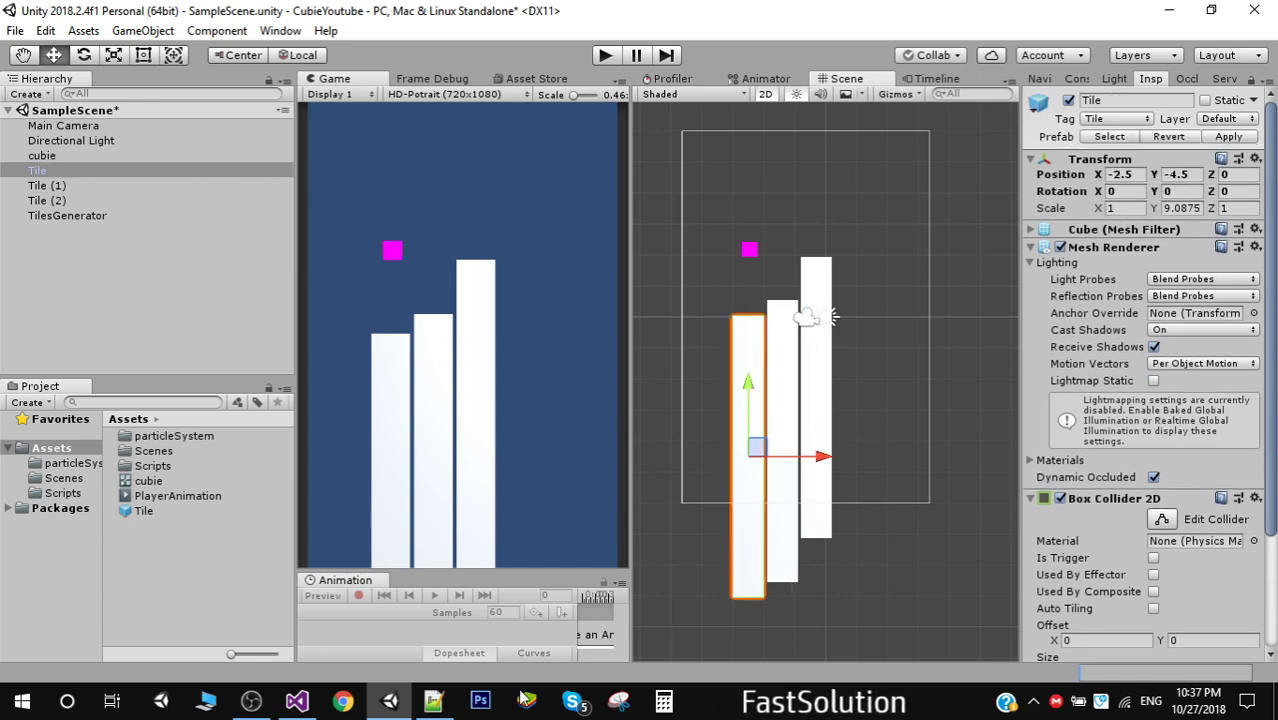
- Switch to Notepad++ and copy the private float declarations of xpos and Ypos from newGenerator.cs
left_click(303, 706)
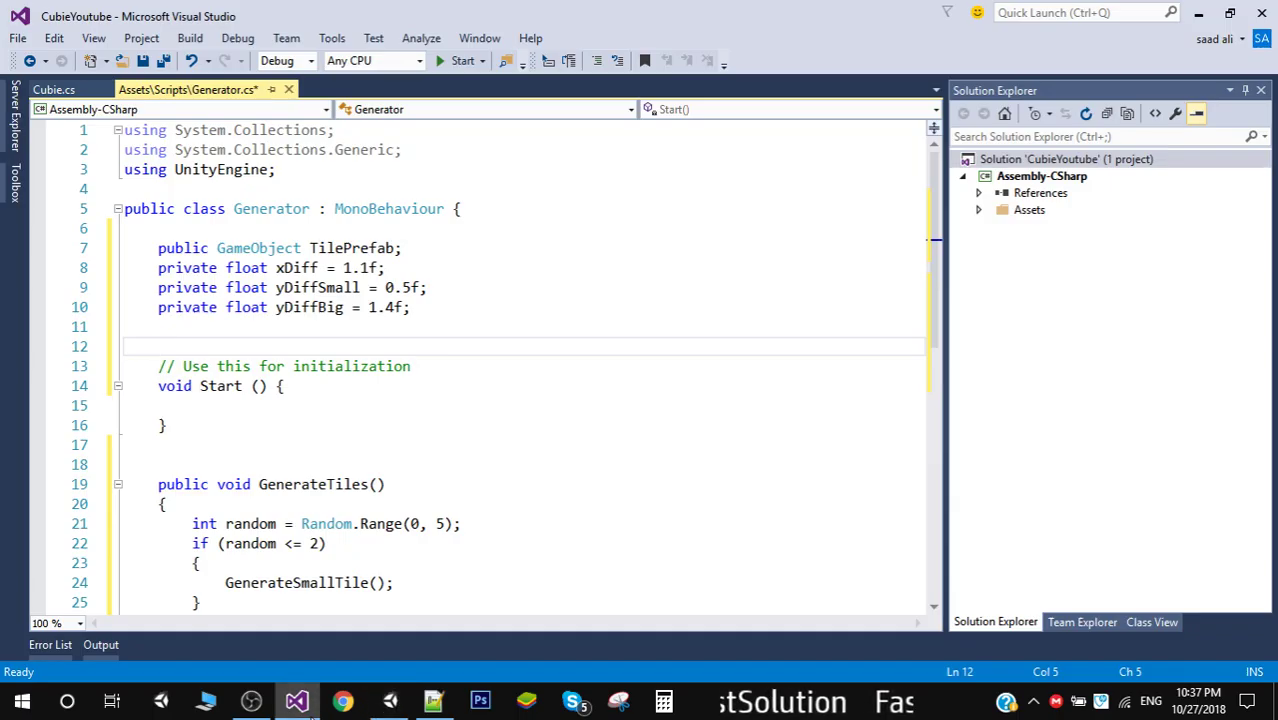
left_click(433, 700)
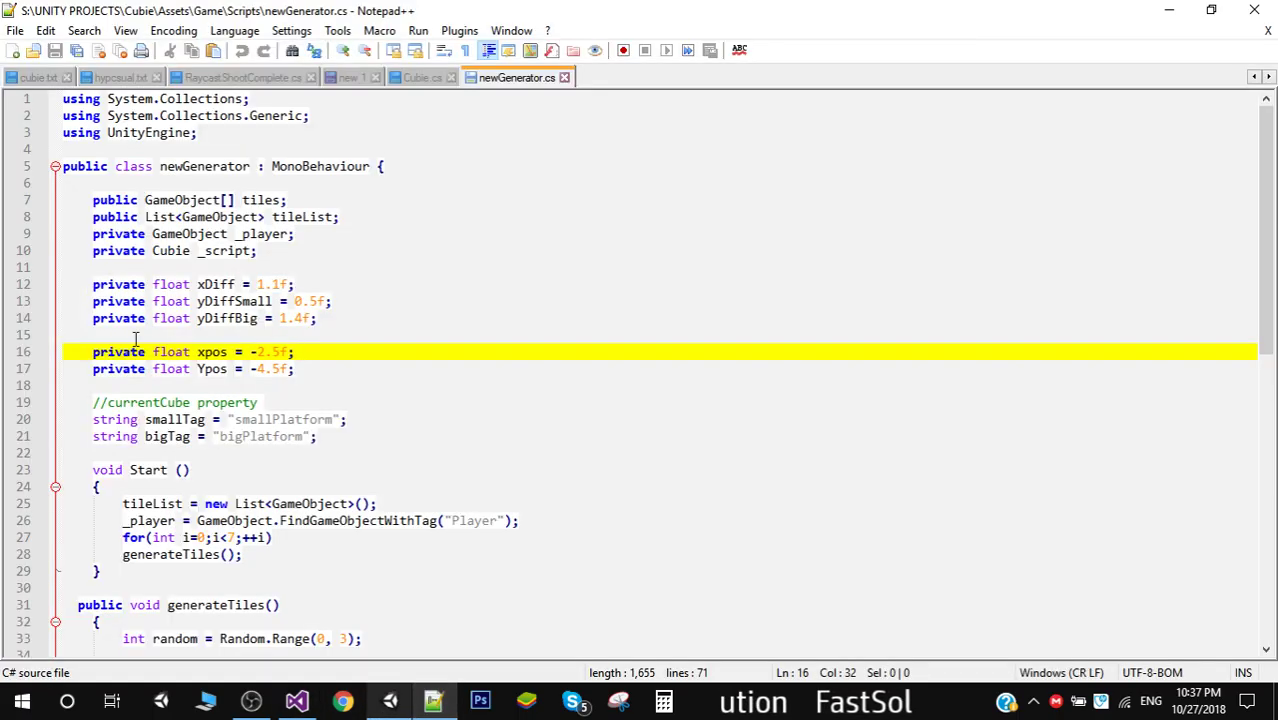
left_click_drag(78, 350, 306, 365)
key("ctrl+c")
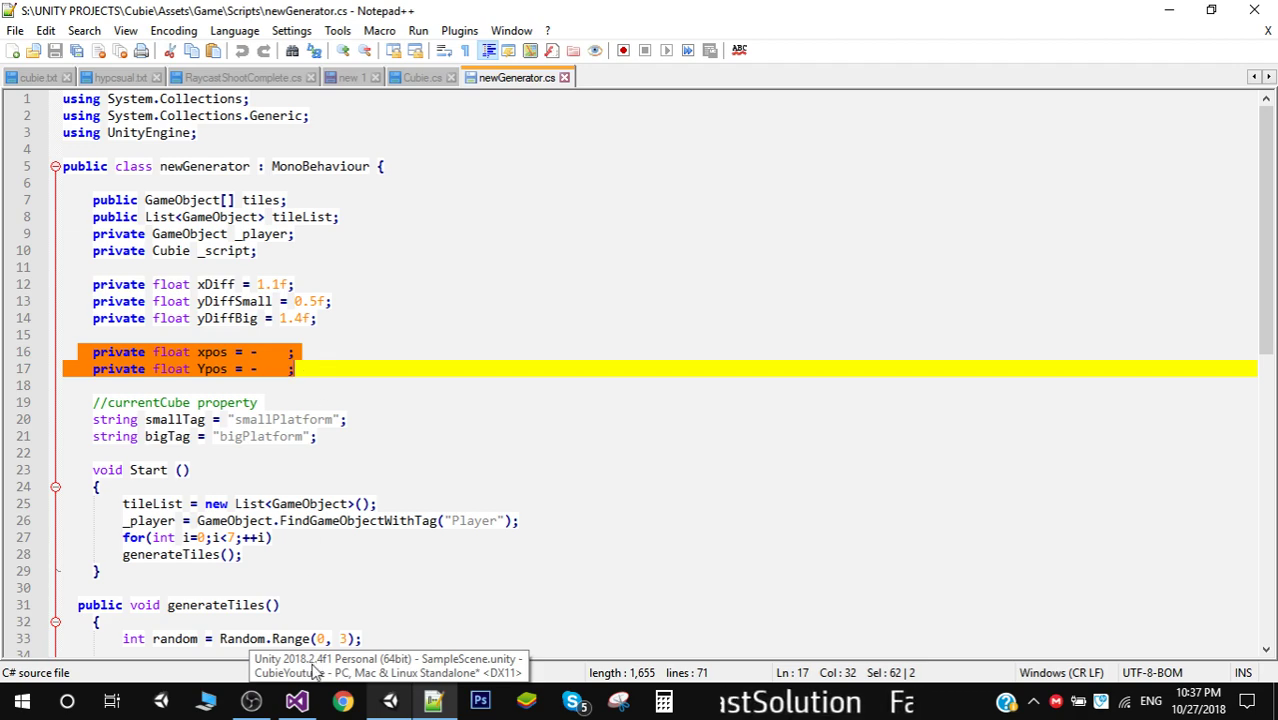
- In Visual Studio's Generator.cs, paste the private float declarations xpos = -2.5f and Ypos = -4.5f, save, and add a blank line below
left_click(297, 701)
key("ctrl+v")
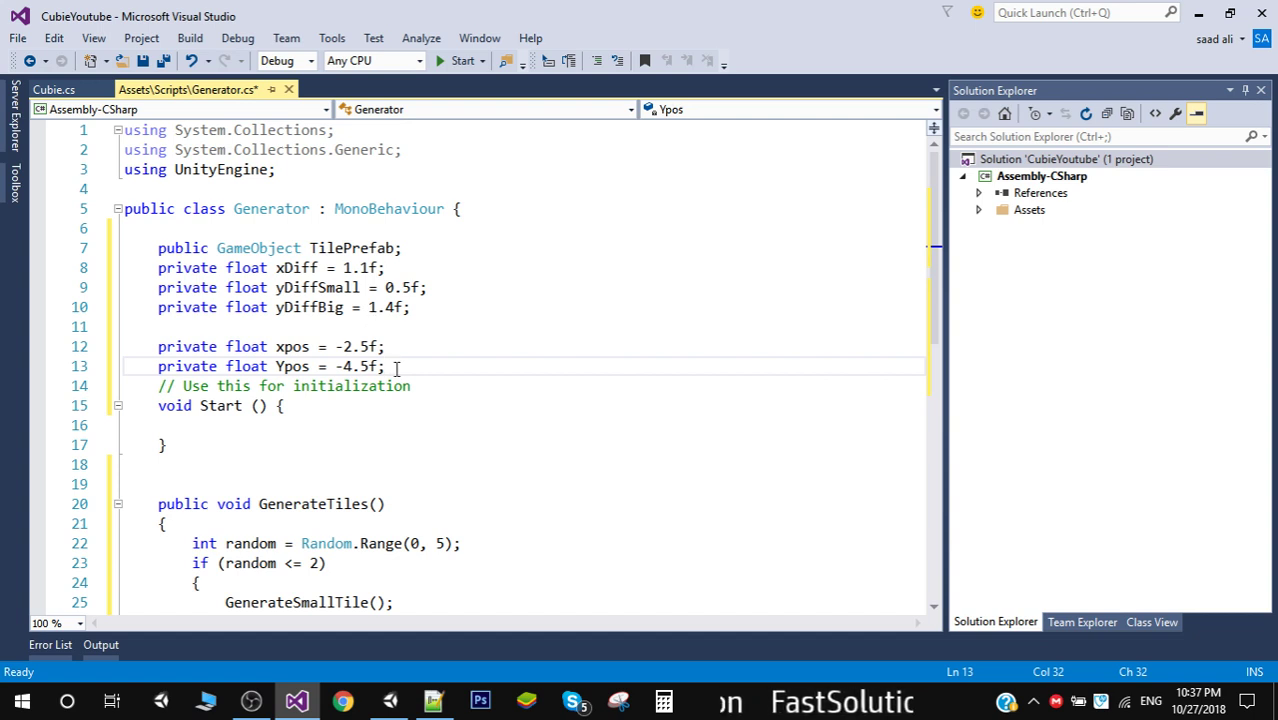
key("ctrl+s")
key("Return")
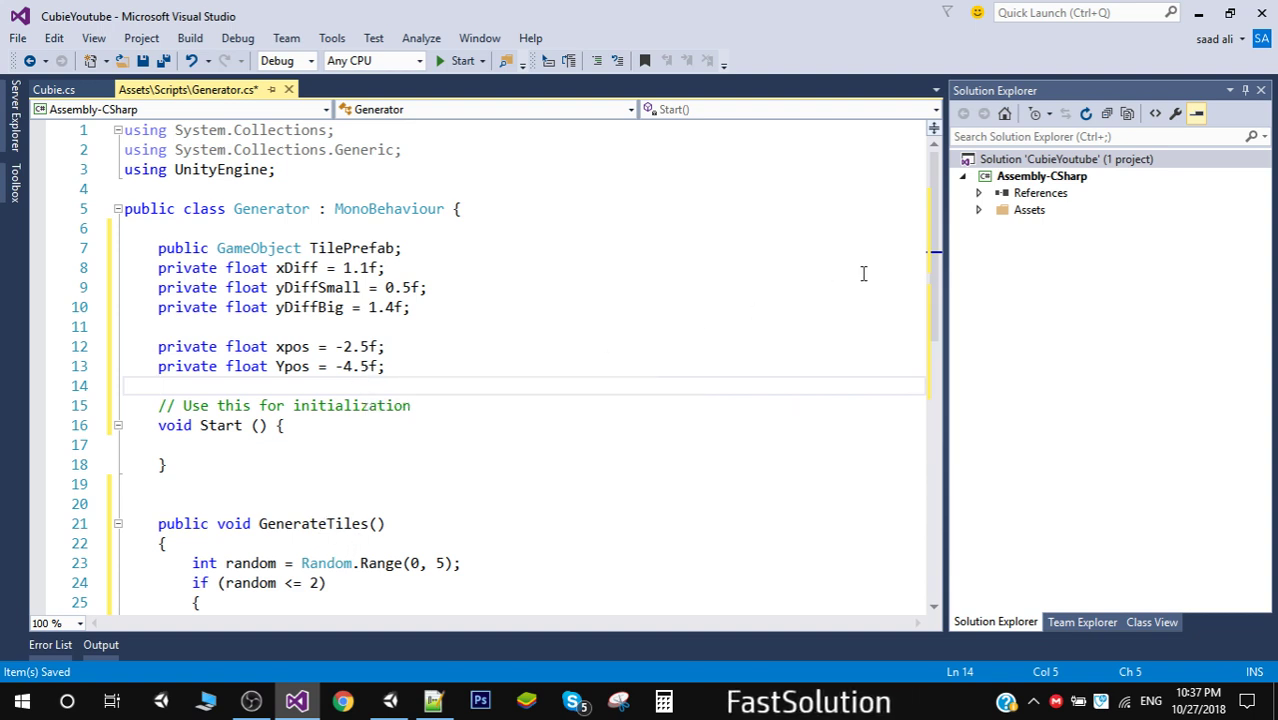
- Expand the empty GenerateSmallTile() body so its braces sit on separate lines with an empty line between them
left_click_drag(935, 238, 952, 353)
left_click(360, 446)
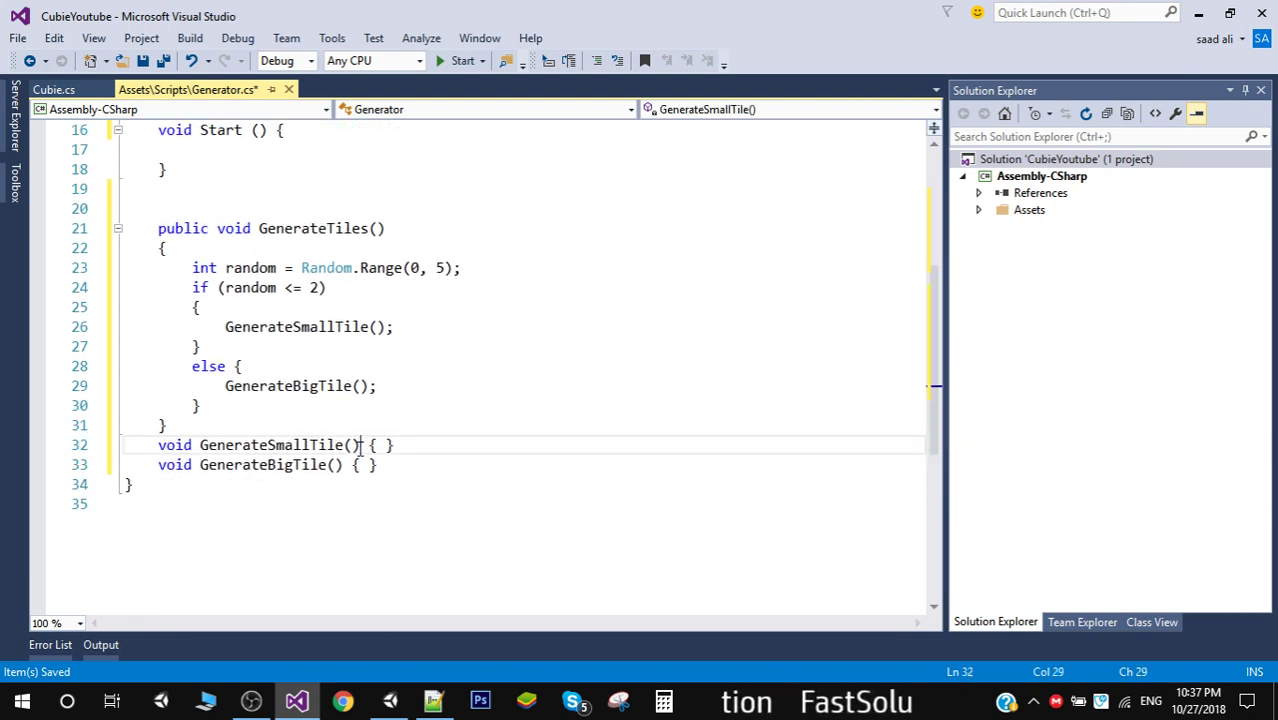
key("Return")
key("Right")
key("Return")
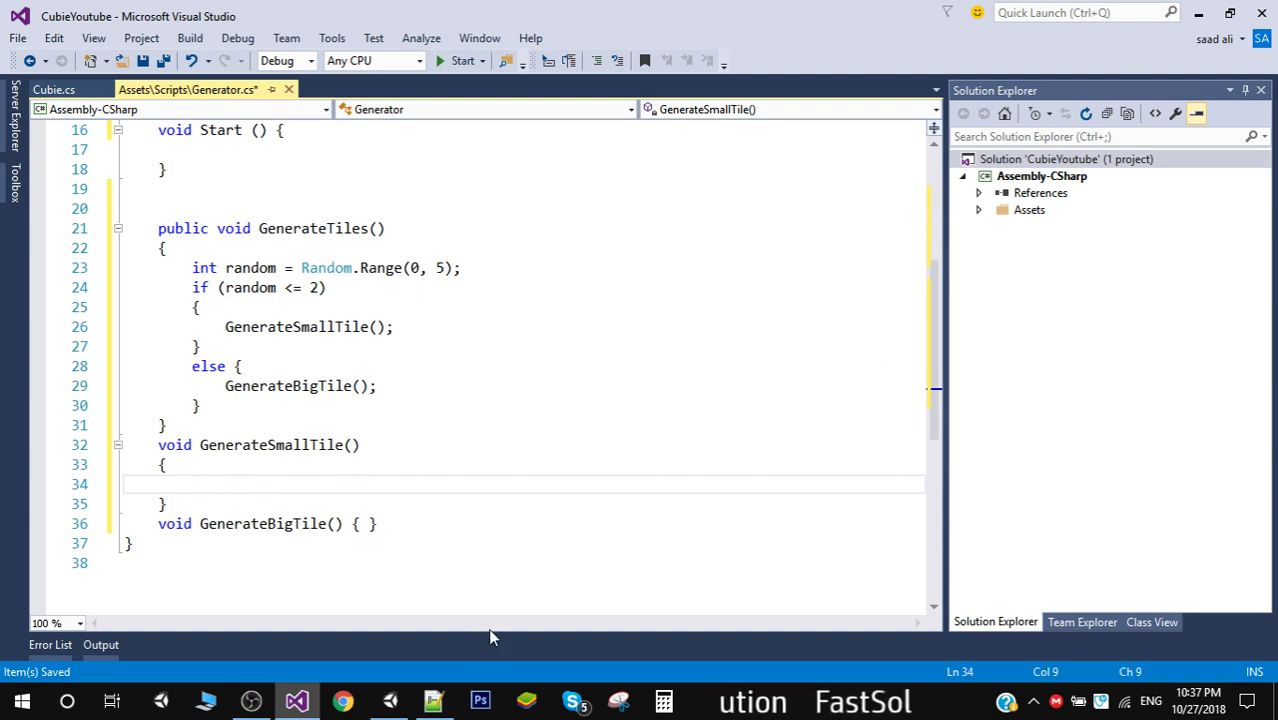
- Copy the xpos += xDiff and Ypos += yDiffSmall lines from newGenerator.cs in Notepad++ into the GenerateSmallTile() body in Visual Studio
left_click(433, 701)
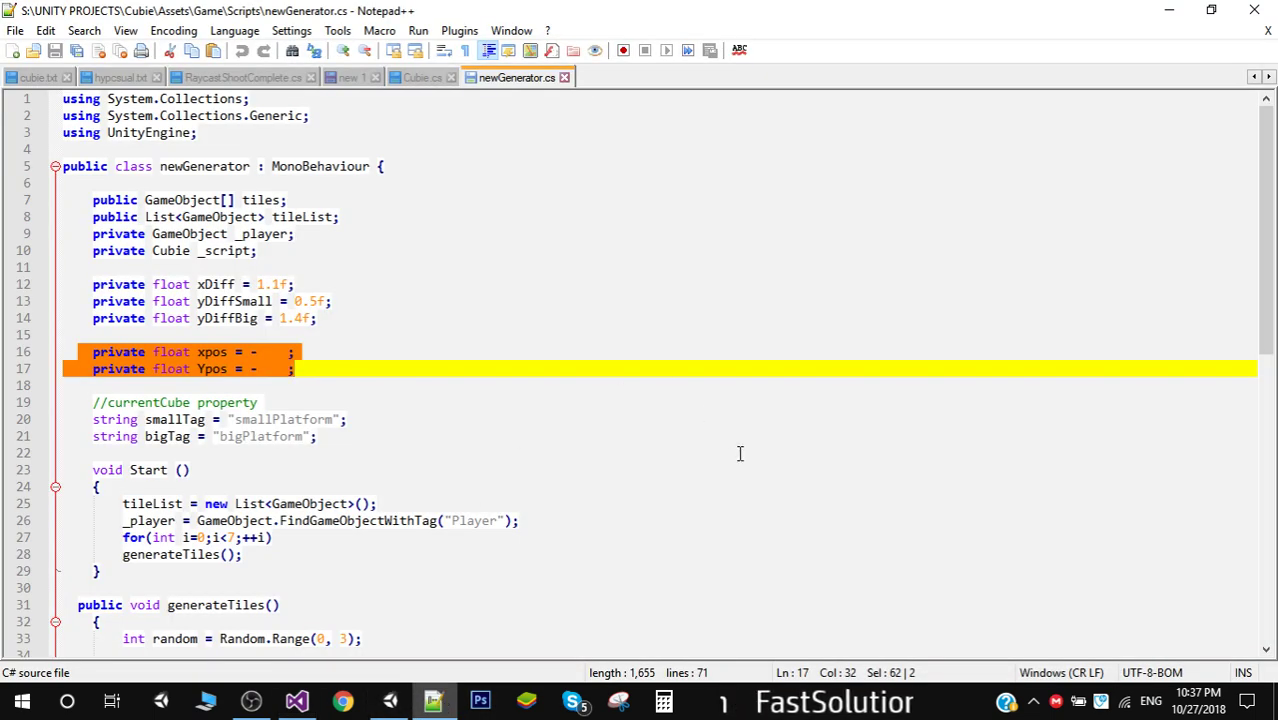
left_click_drag(1268, 266, 1275, 510)
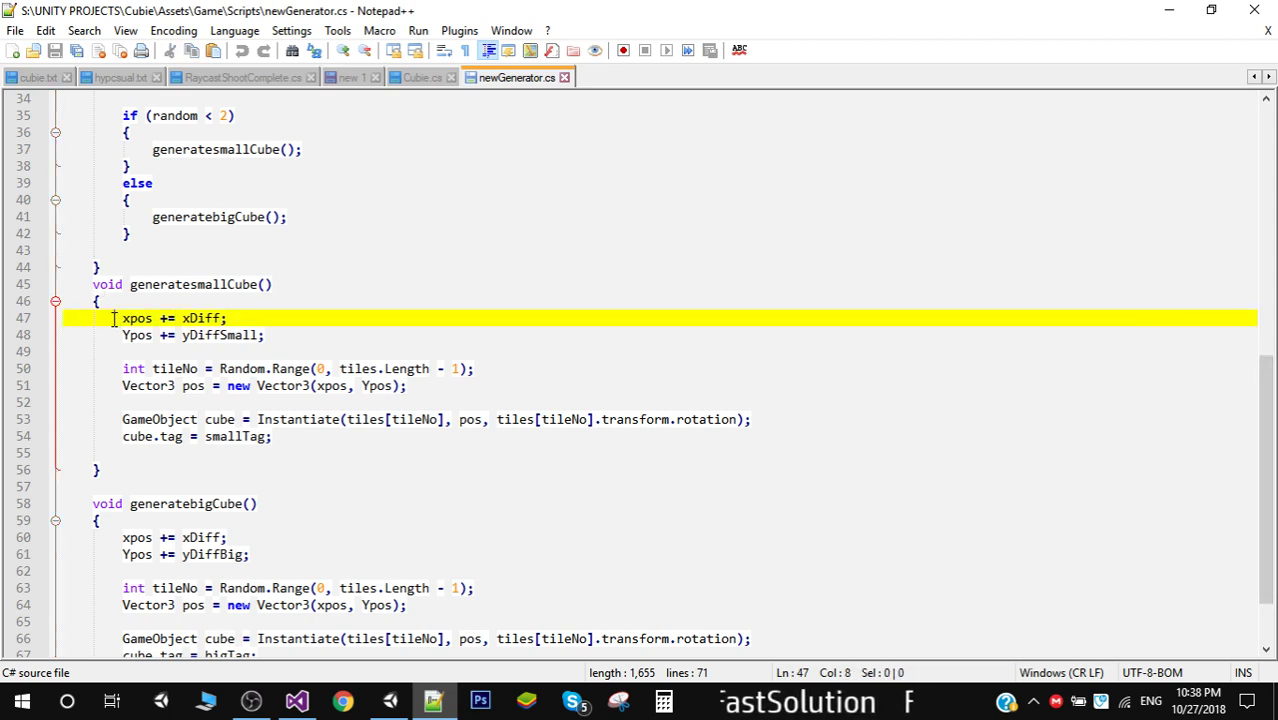
left_click_drag(113, 320, 295, 332)
key("ctrl+c")
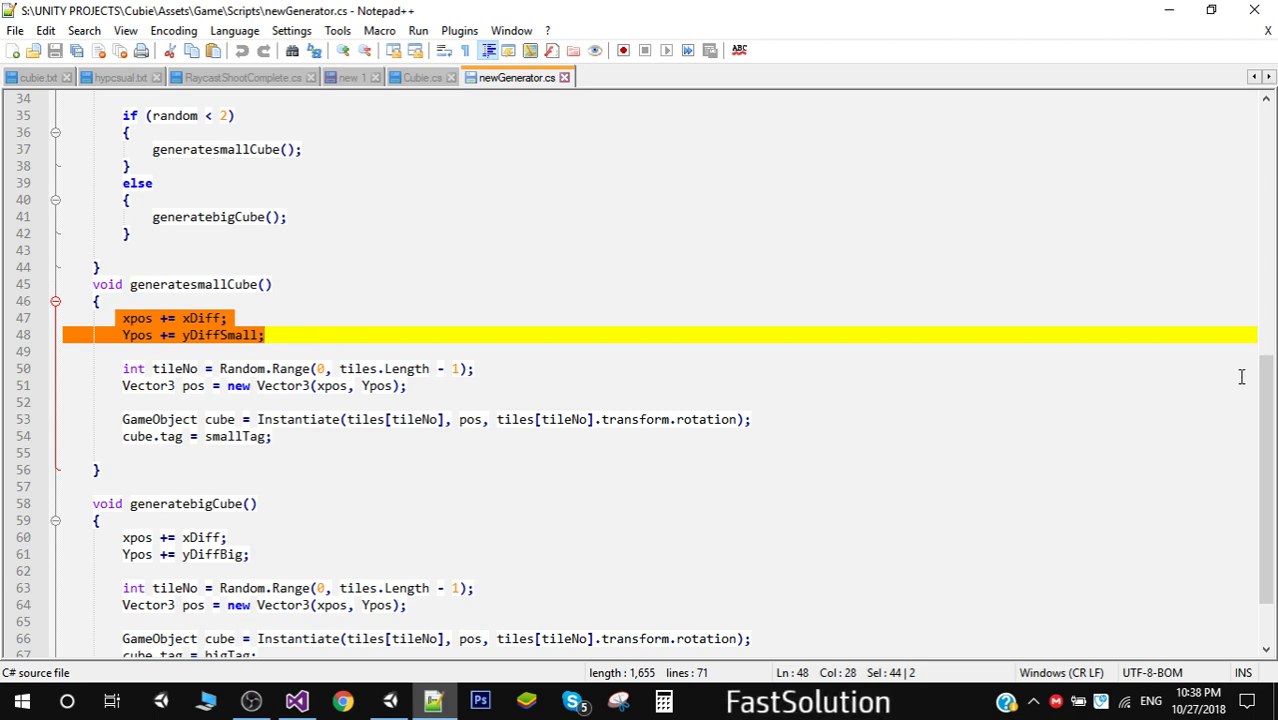
left_click_drag(1268, 405, 1272, 268)
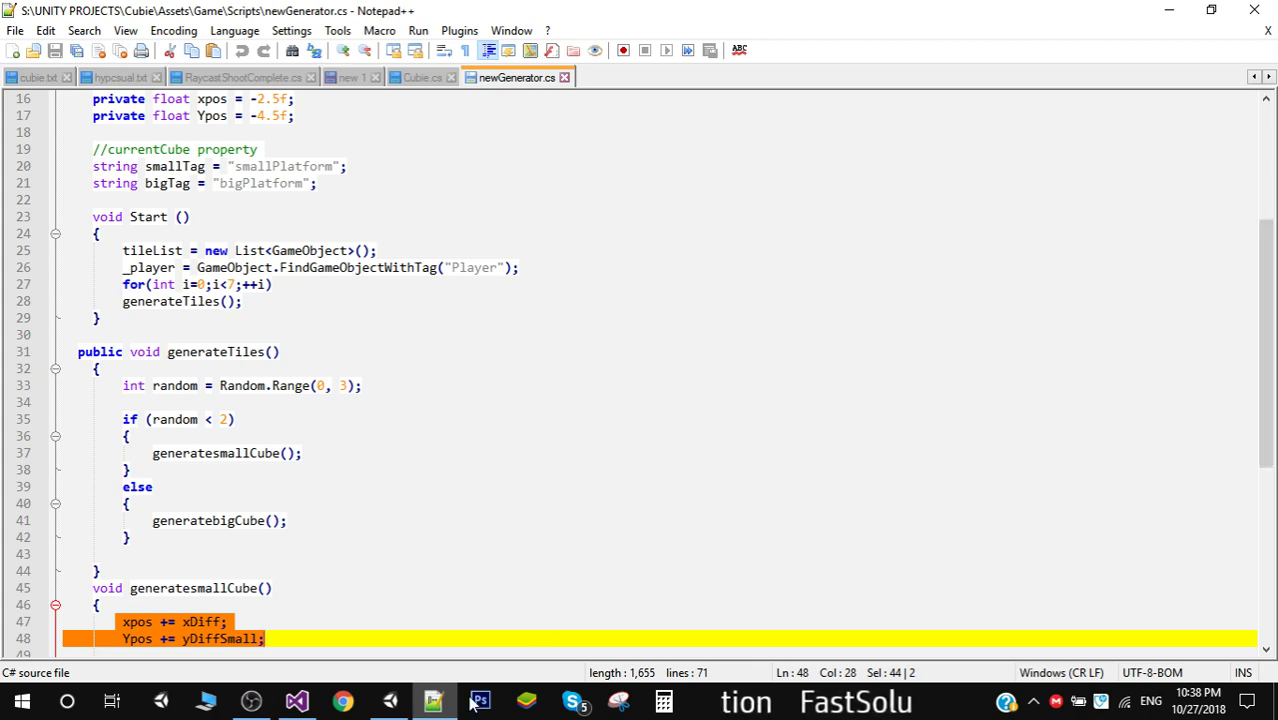
left_click(407, 704)
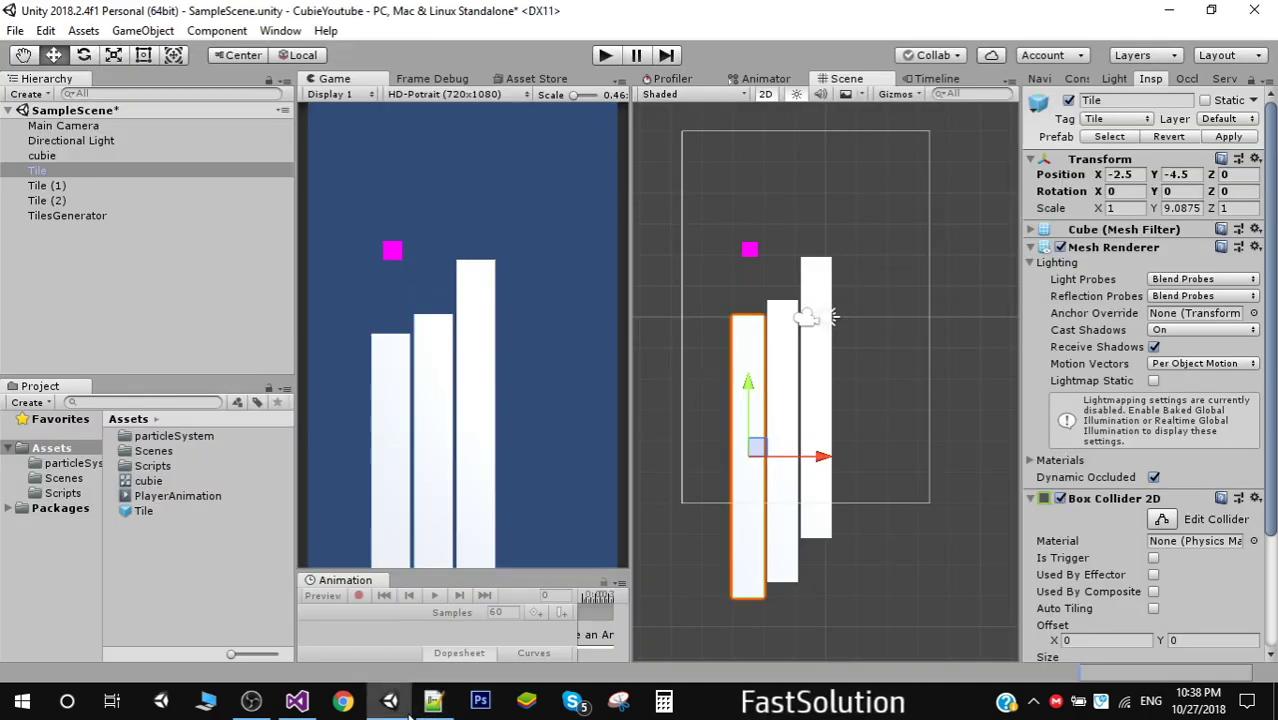
left_click(297, 701)
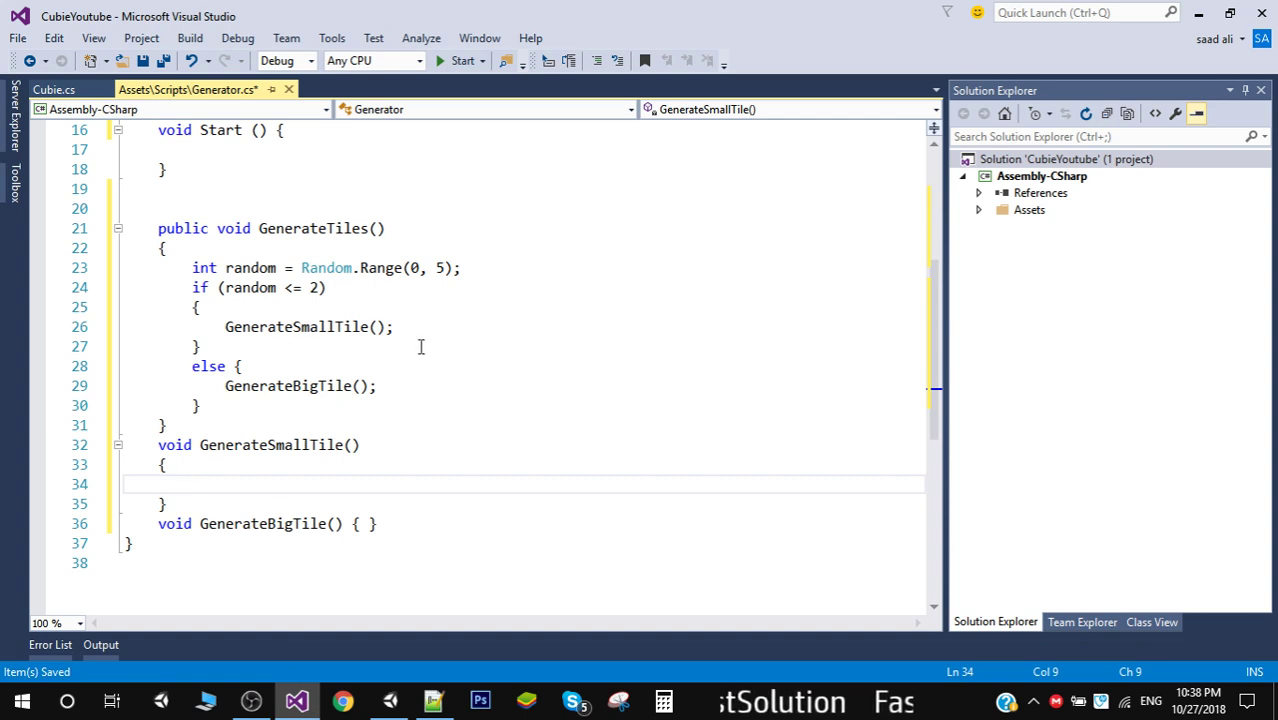
key("ctrl+v")
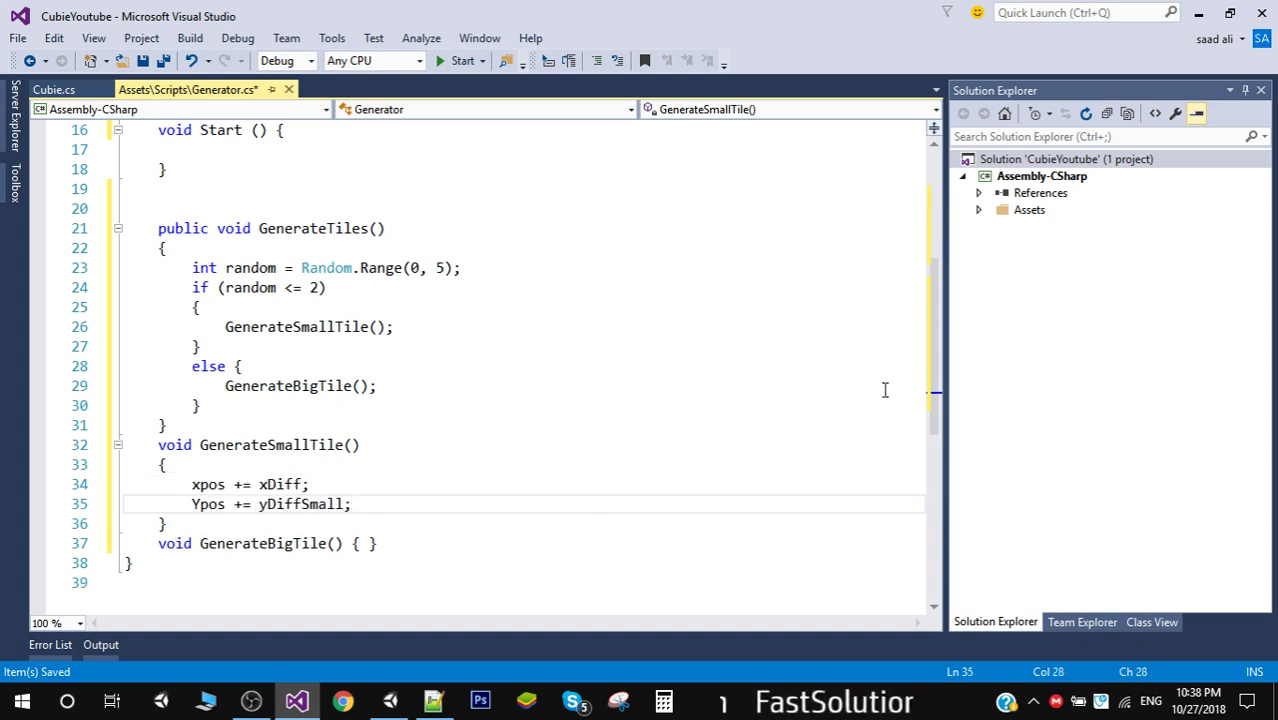
- Review the xpos and Ypos declarations near the start of the Generator class
left_click_drag(935, 377, 921, 208)
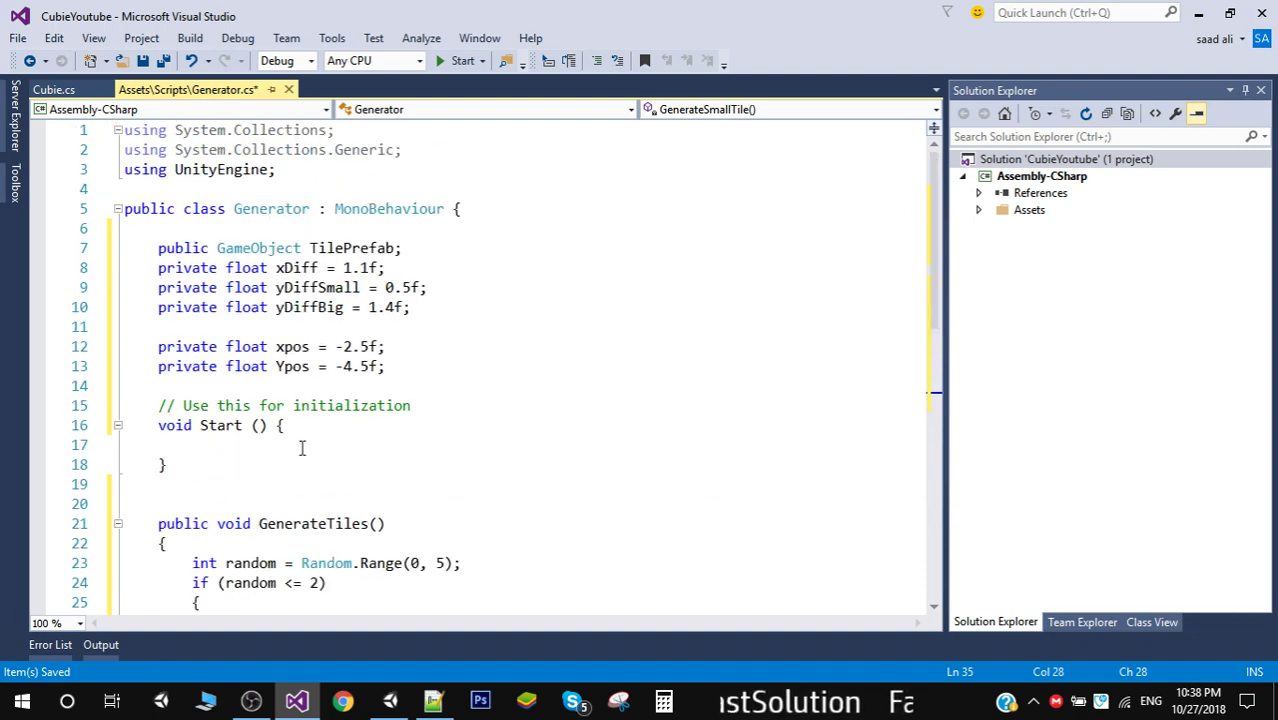
left_click(280, 346)
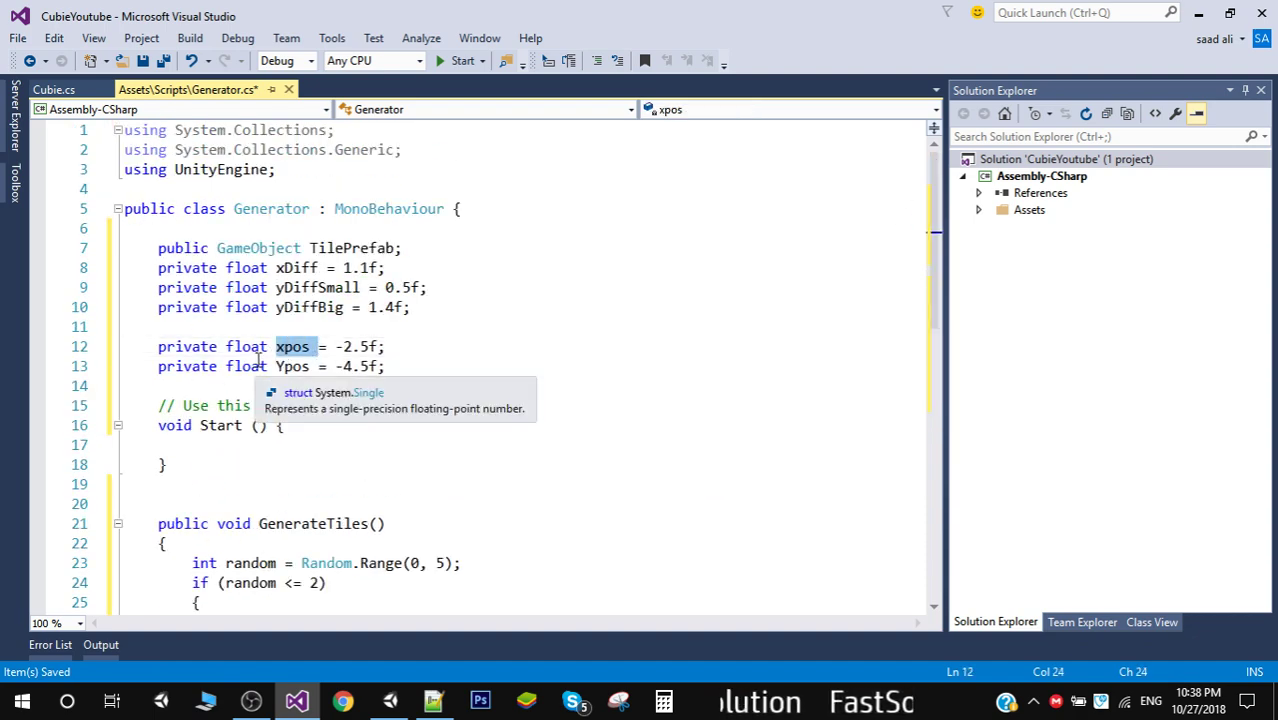
double_click(293, 366)
left_click_drag(296, 362, 303, 366)
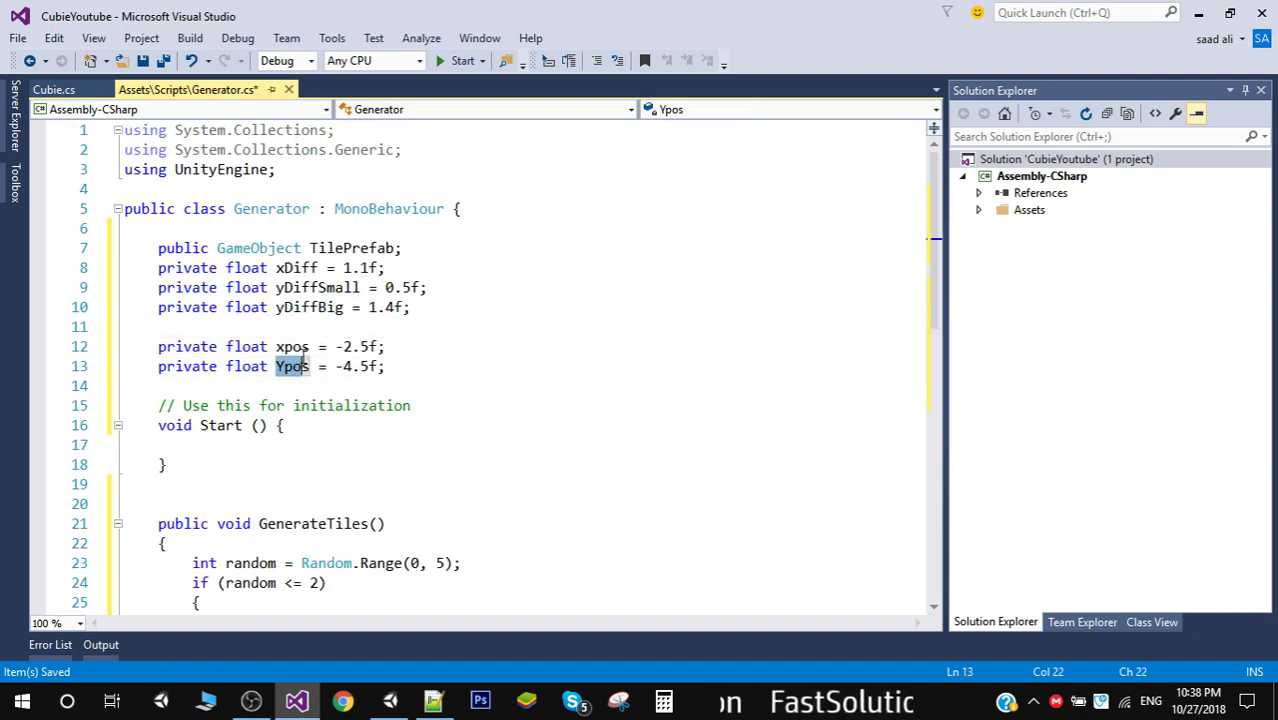
left_click_drag(935, 180, 964, 328)
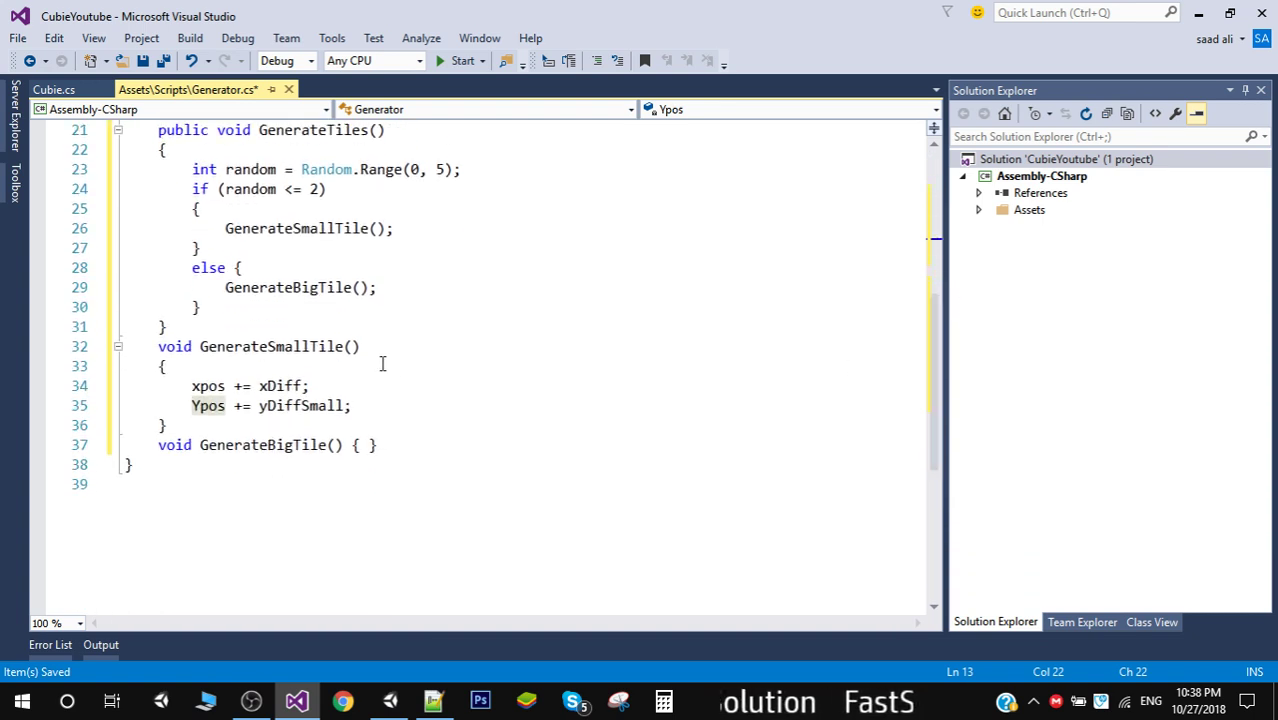
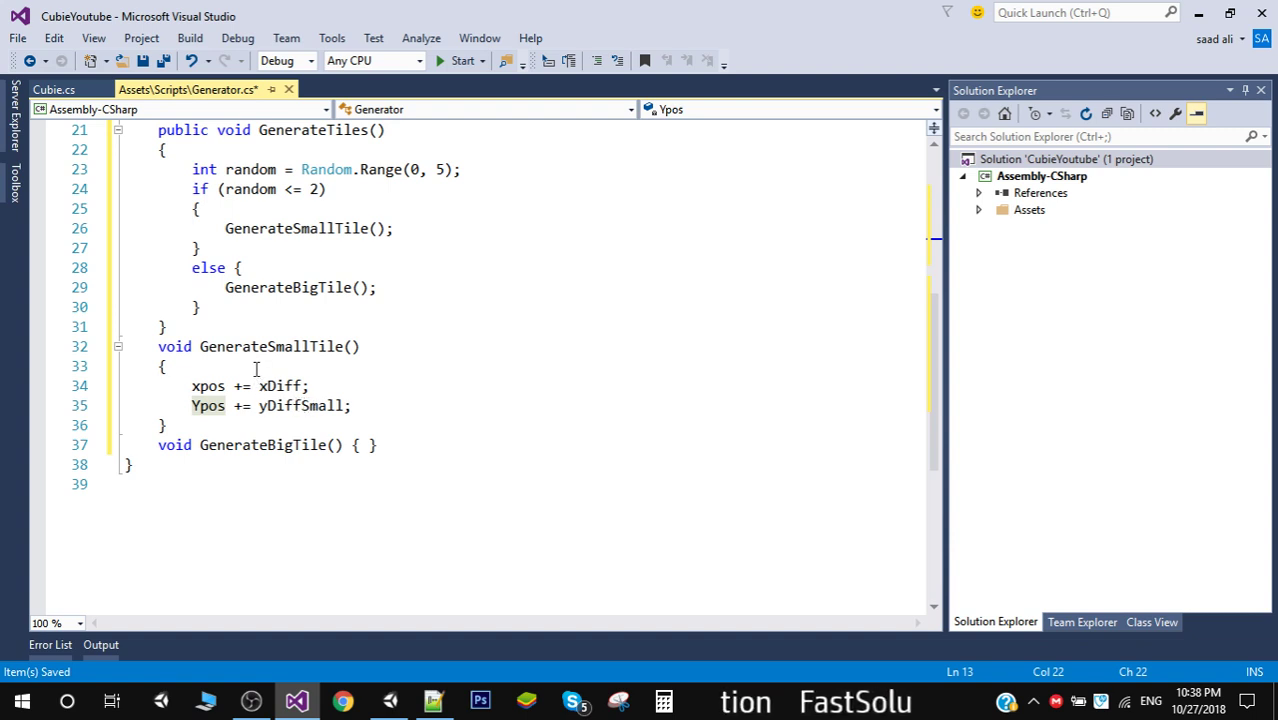
- Insert two blank lines before the xpos increment in GenerateSmallTile()
left_click(256, 368)
key("Return")
key("Return")
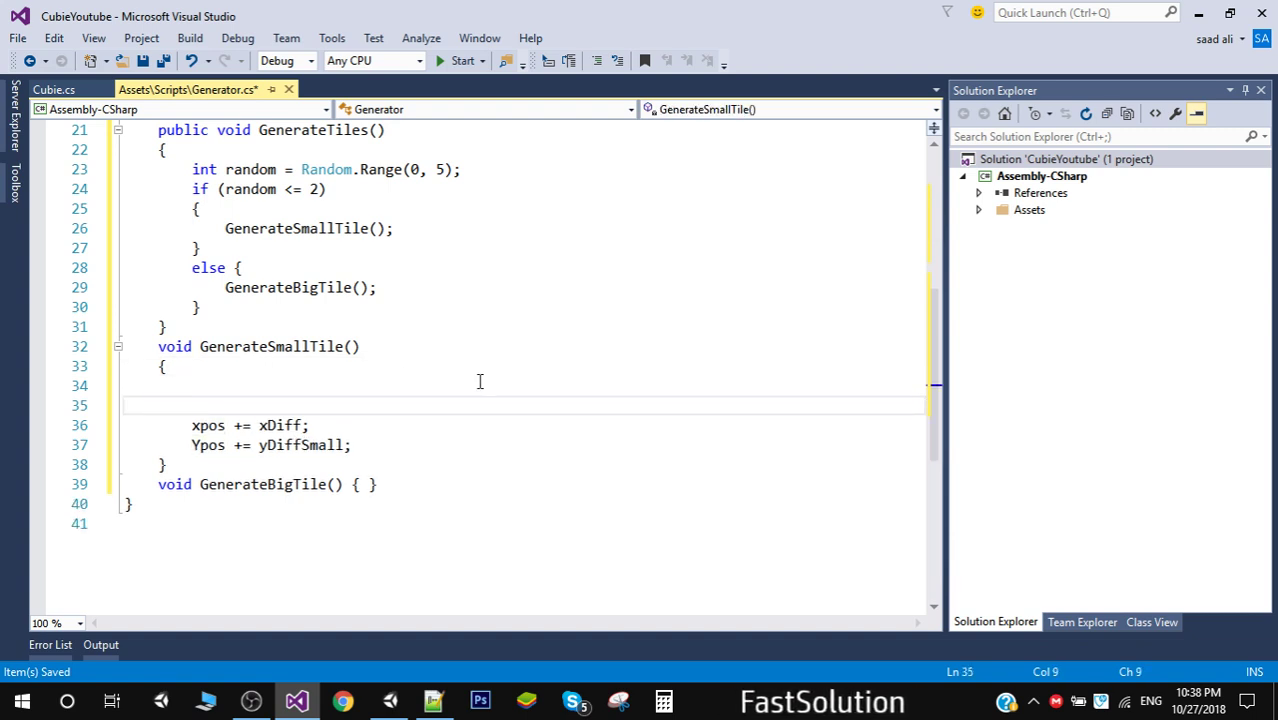
- Try starting values of 0f for both the xpos and Ypos declarations
left_click_drag(930, 339, 926, 264)
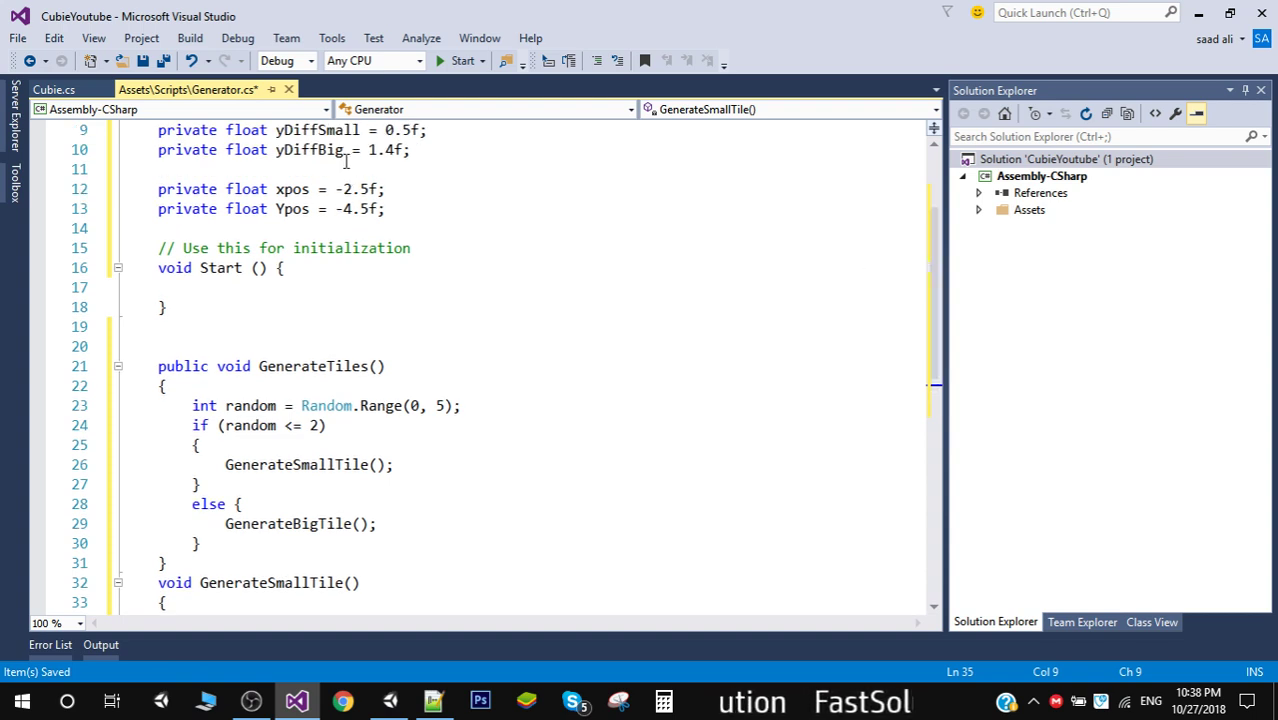
left_click(370, 189)
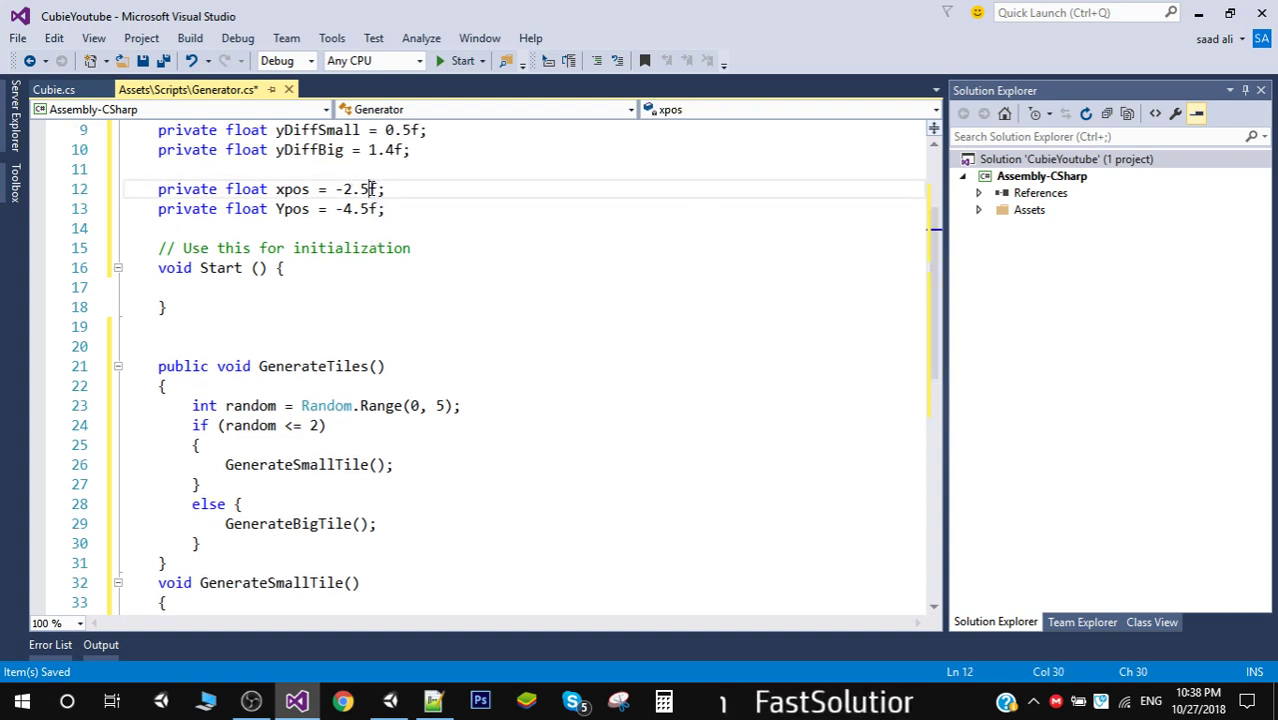
key("BackSpace")
key("BackSpace")
key("BackSpace")
key("BackSpace")
type("0")
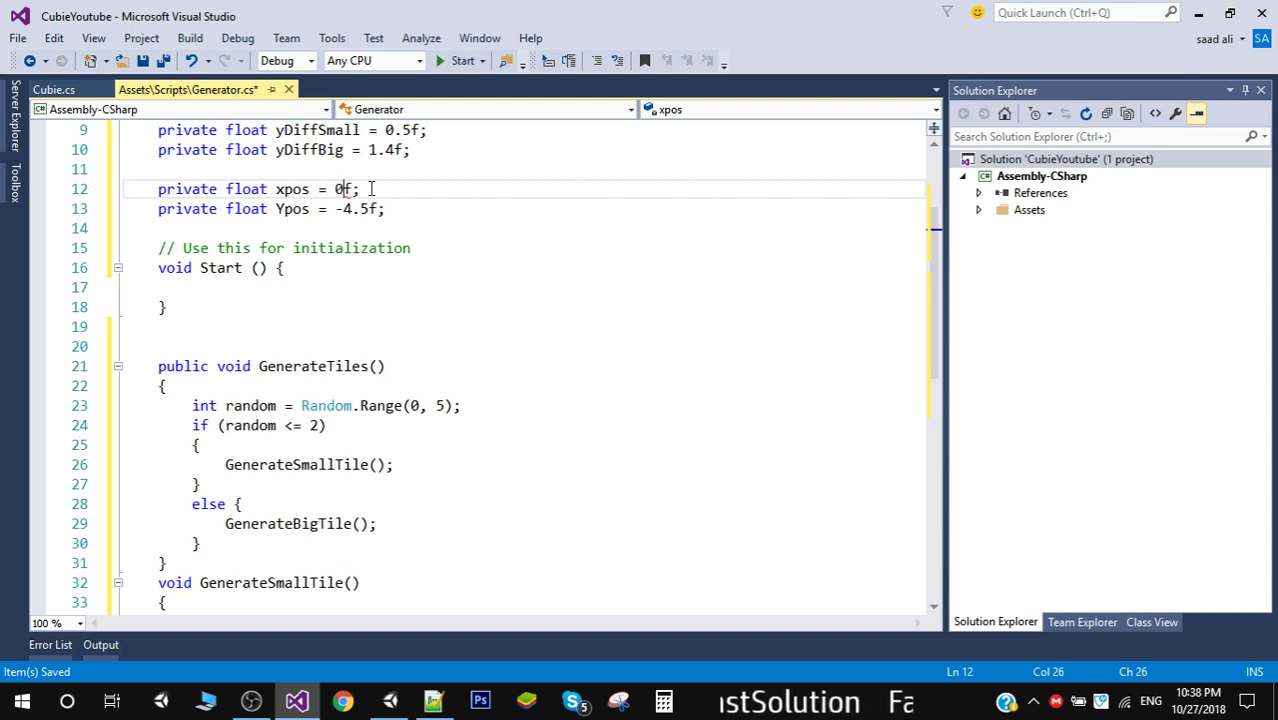
key("Down")
key("Right")
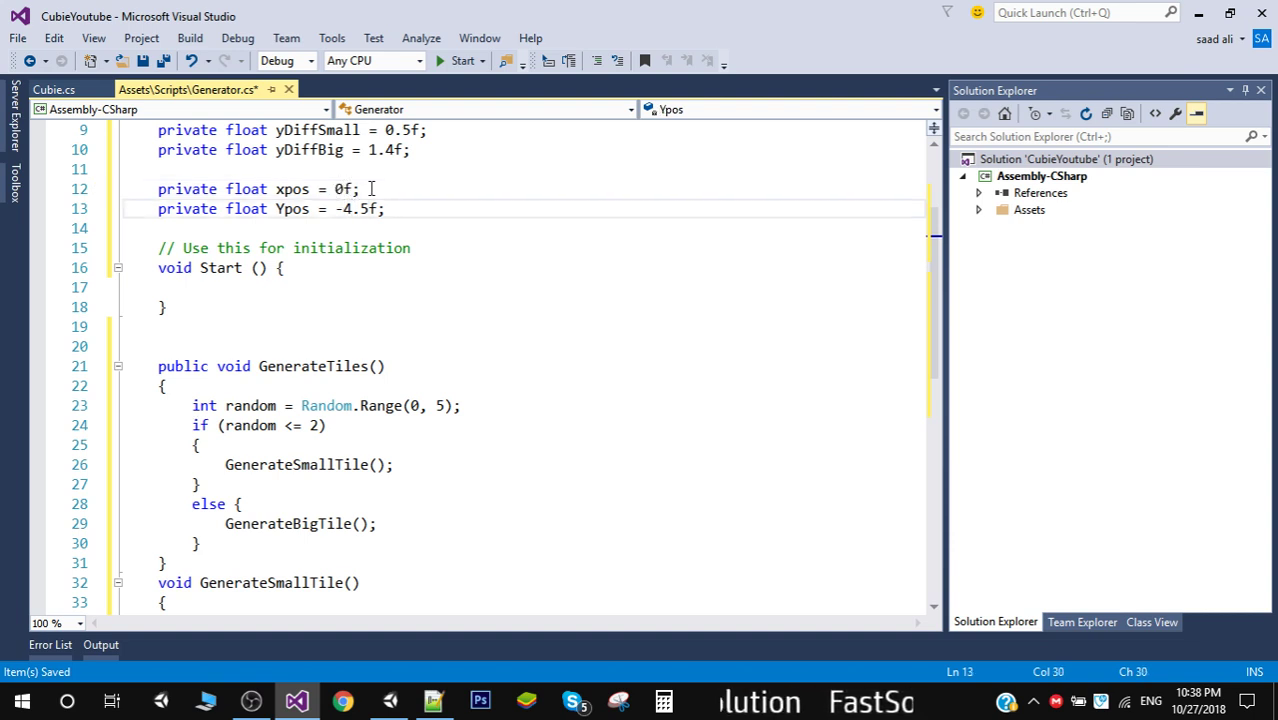
key("BackSpace")
key("BackSpace")
key("BackSpace")
key("BackSpace")
type("0")
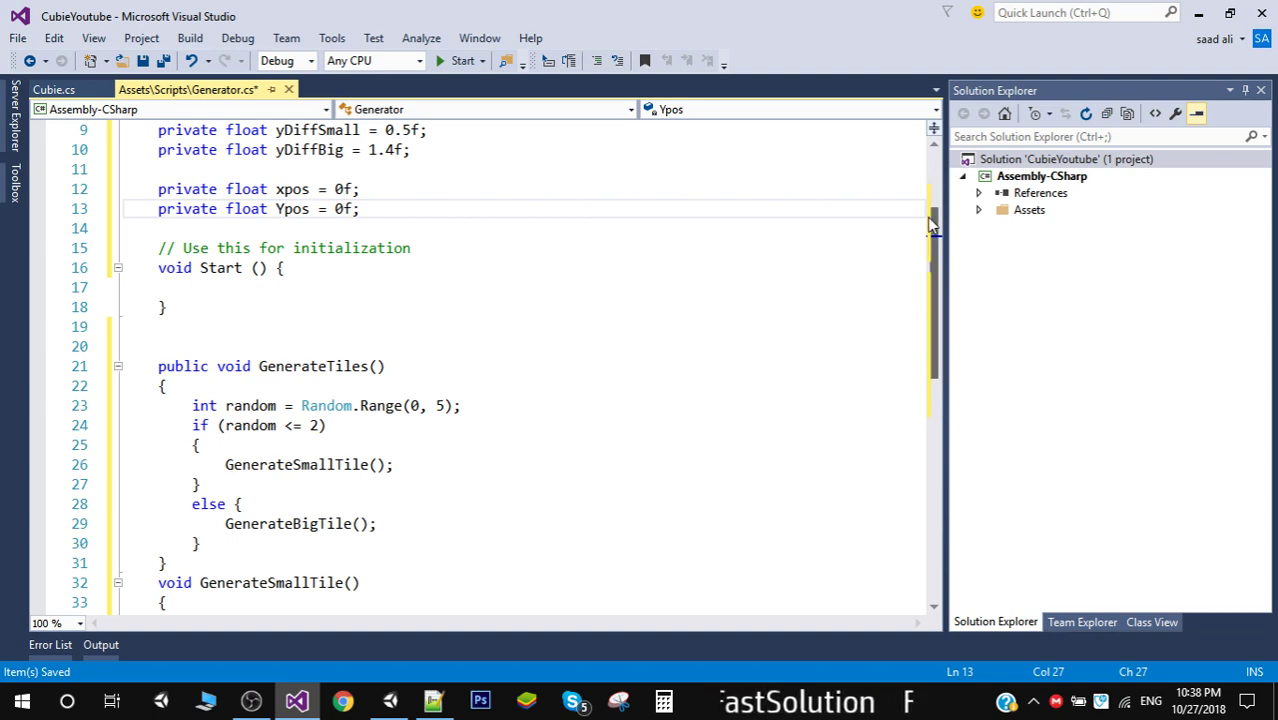
- Set the starting value of Ypos back to -4.5f and that of xpos back to -2.5f
mouse_move(938, 208)
left_mouse_down()
mouse_move(931, 285)
mouse_move(951, 321)
mouse_move(955, 215)
left_mouse_up()
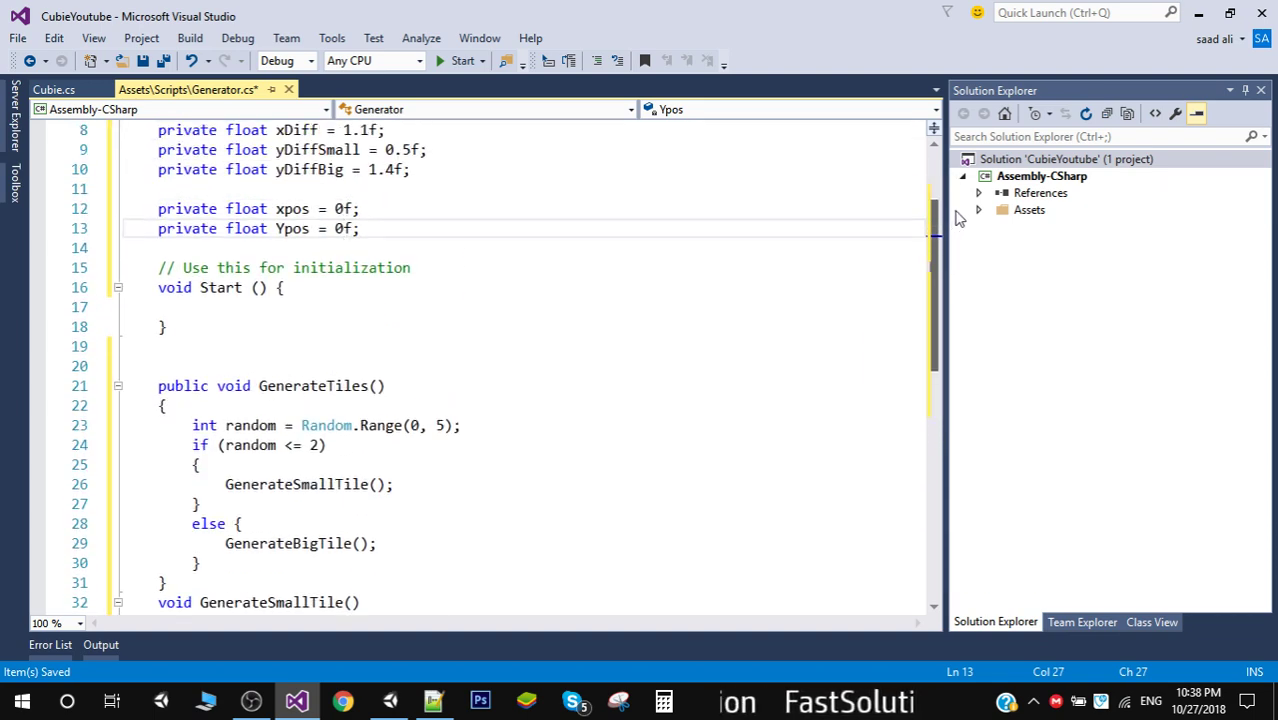
key("BackSpace")
type("-4.5")
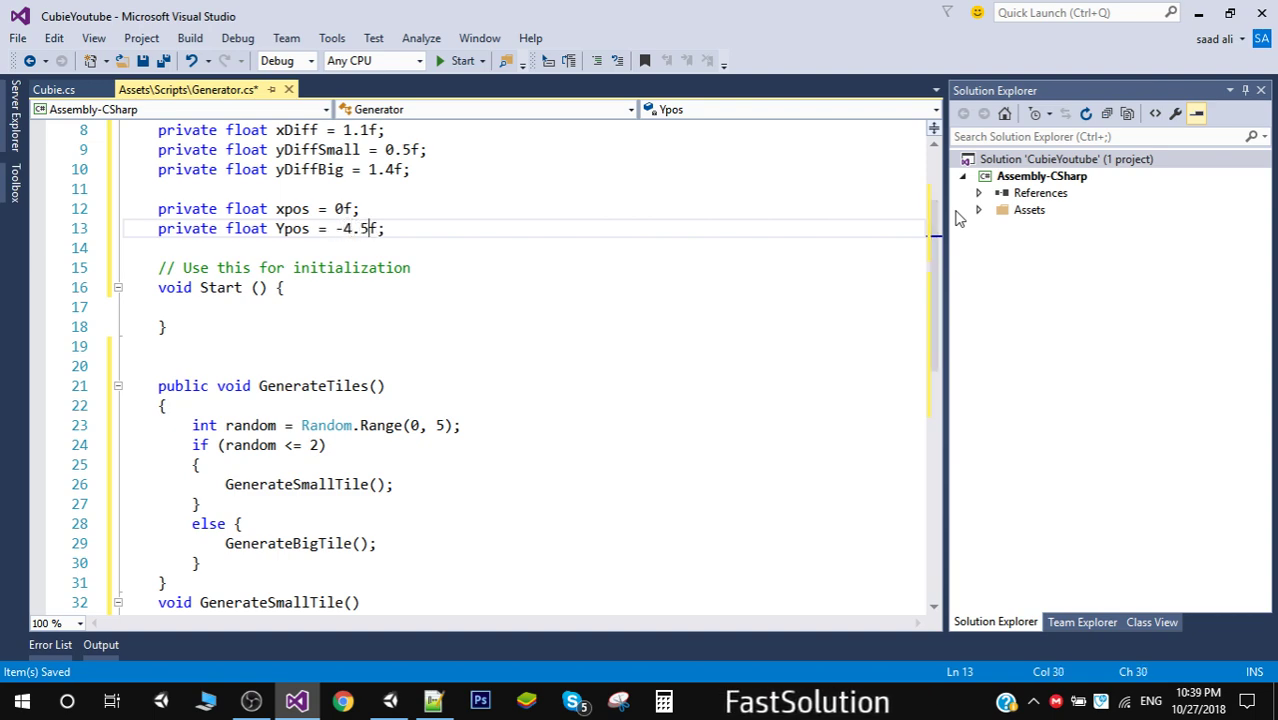
key("Up")
key("Left")
key("Left")
key("BackSpace")
type("-2.5")
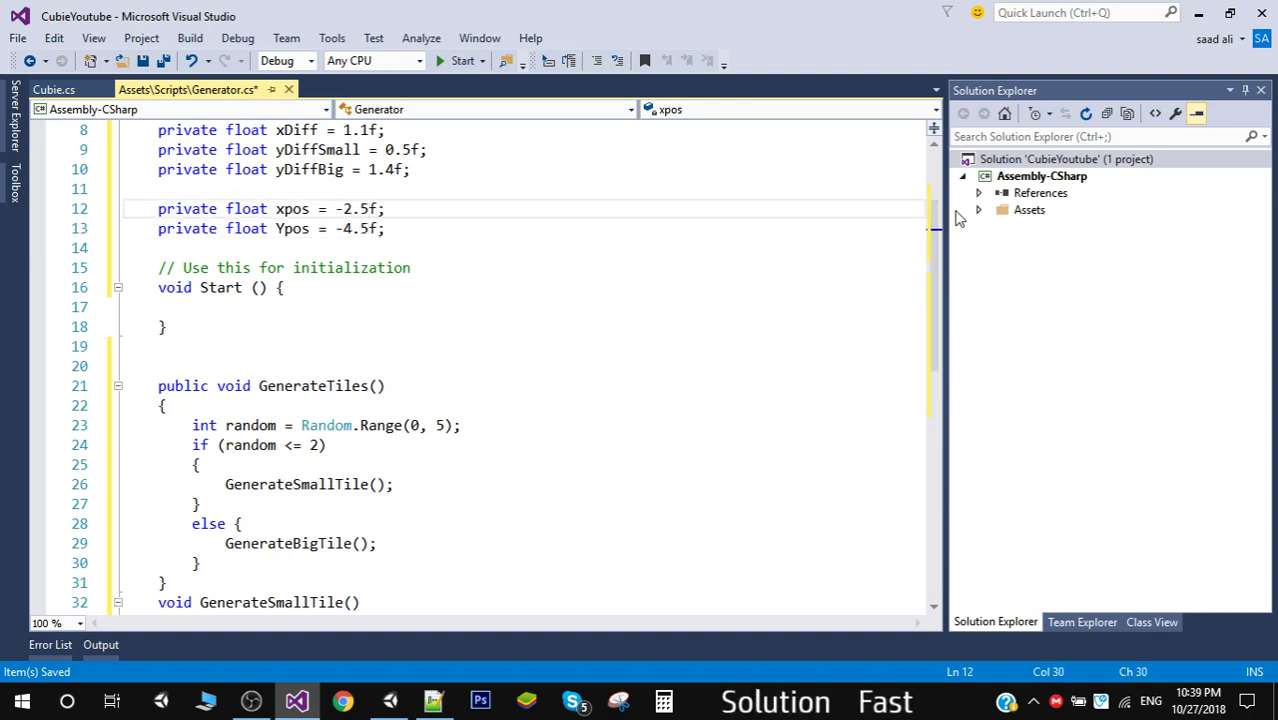
- Below the Ypos increment in GenerateSmallTile(), leave a blank line and add an Instantiate() call with TilePrefab as its first argument
left_click_drag(932, 242, 961, 406)
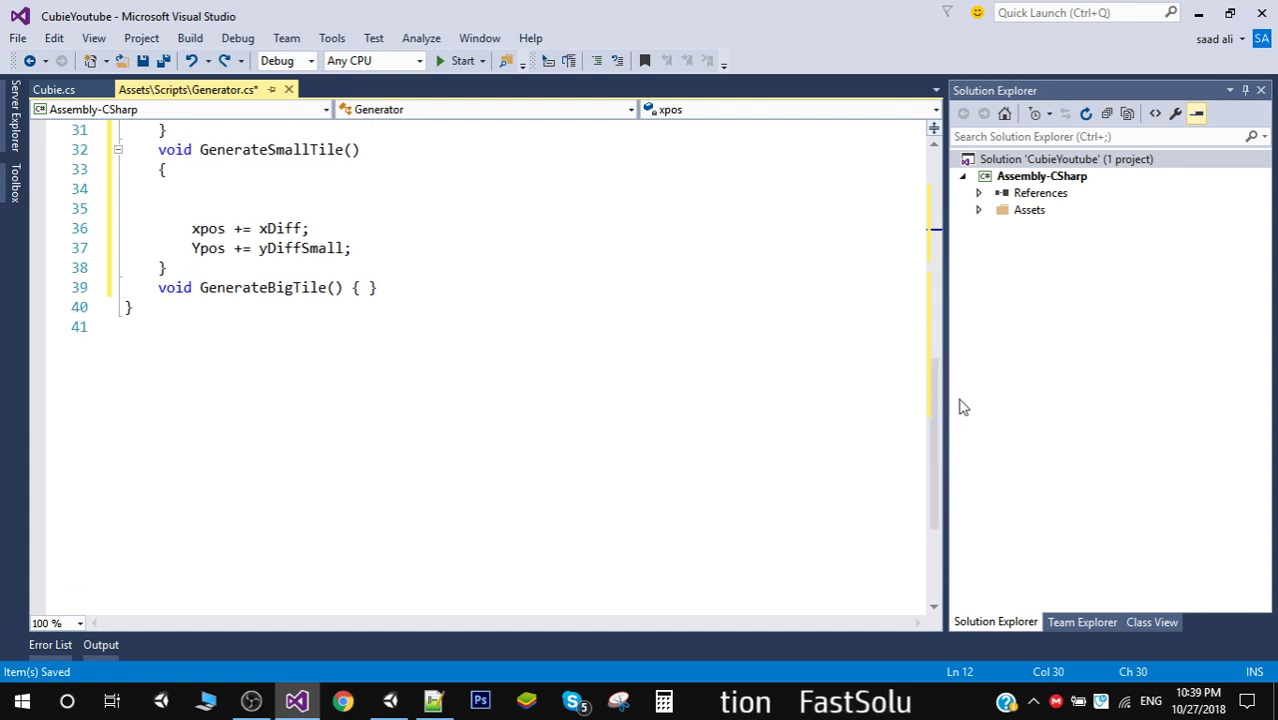
left_click(375, 253)
key("Return")
key("Return")
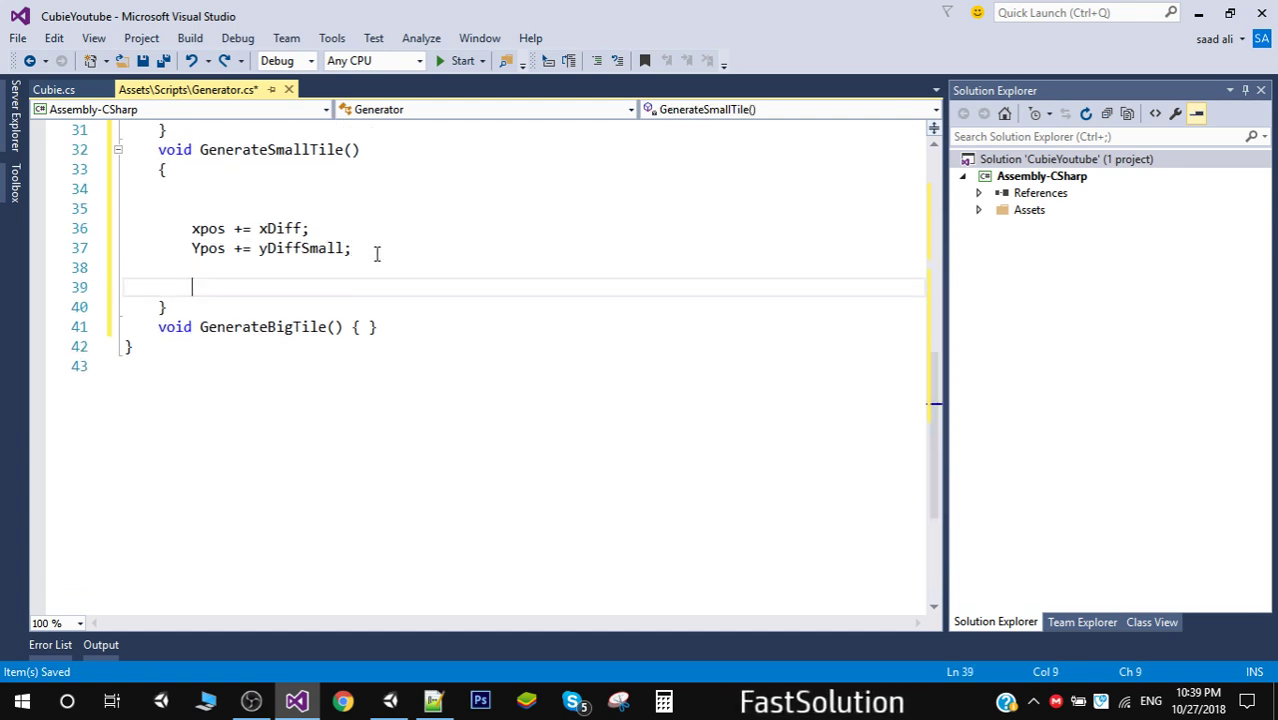
type("Instan")
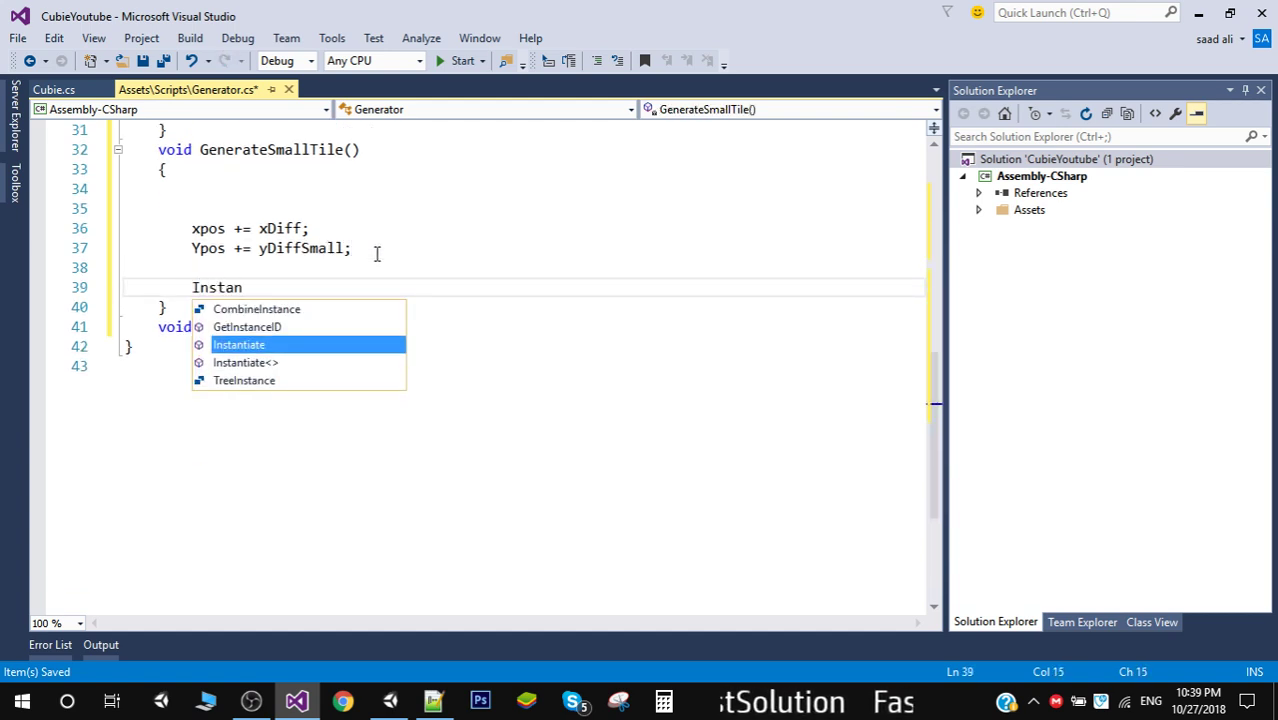
type("tiate()")
key("Left")
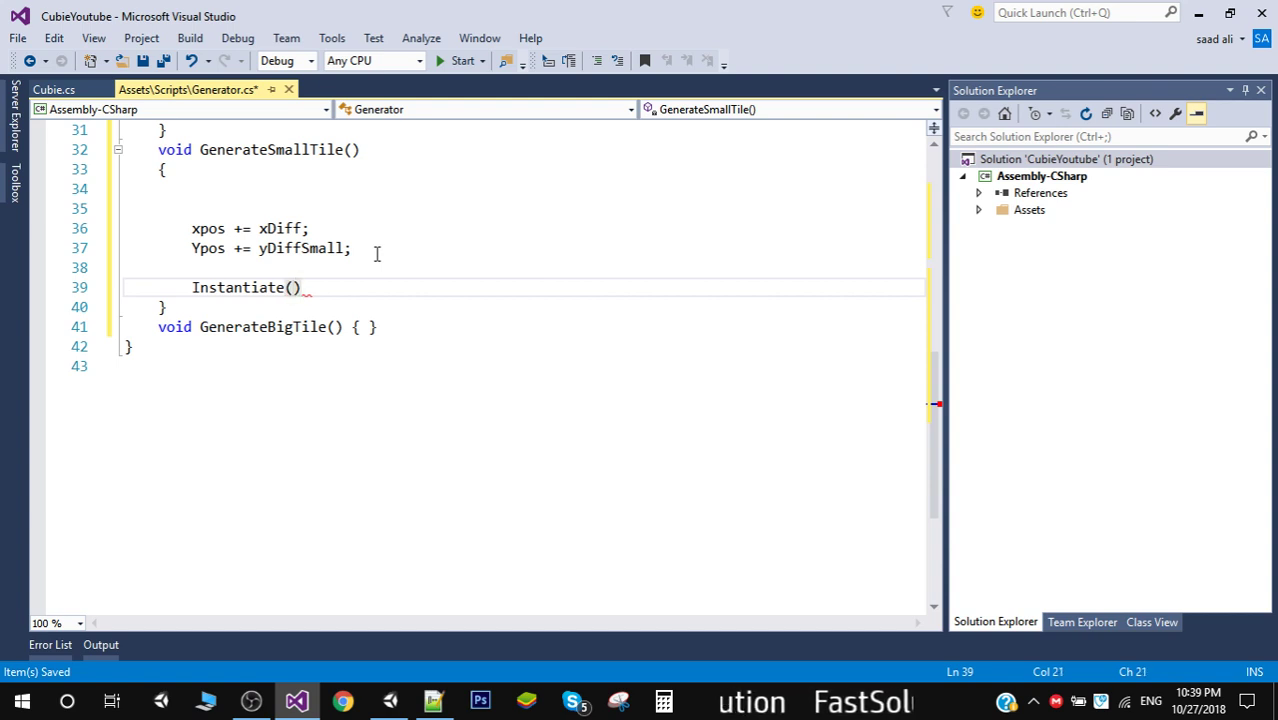
type("tile")
key("Tab")
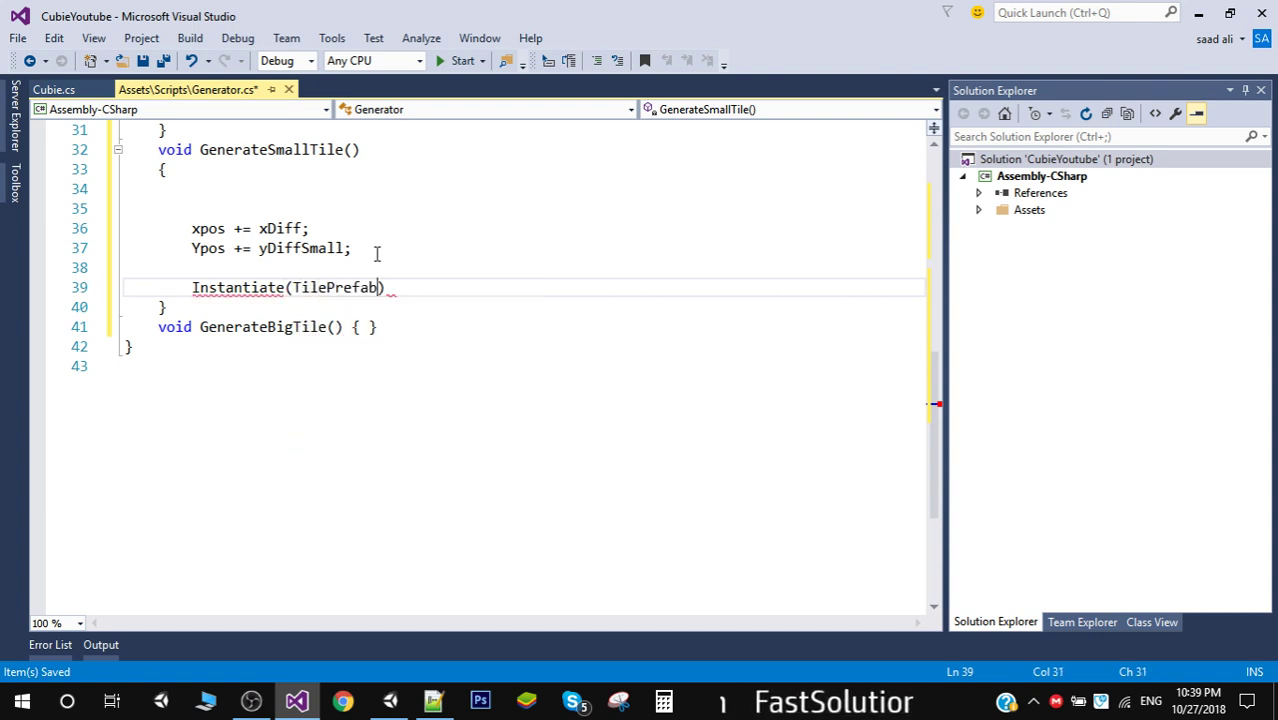
- Add a new Vector3 built from xpos and Ypos as the second argument of the Instantiate() call in GenerateSmallTile()
type(",")
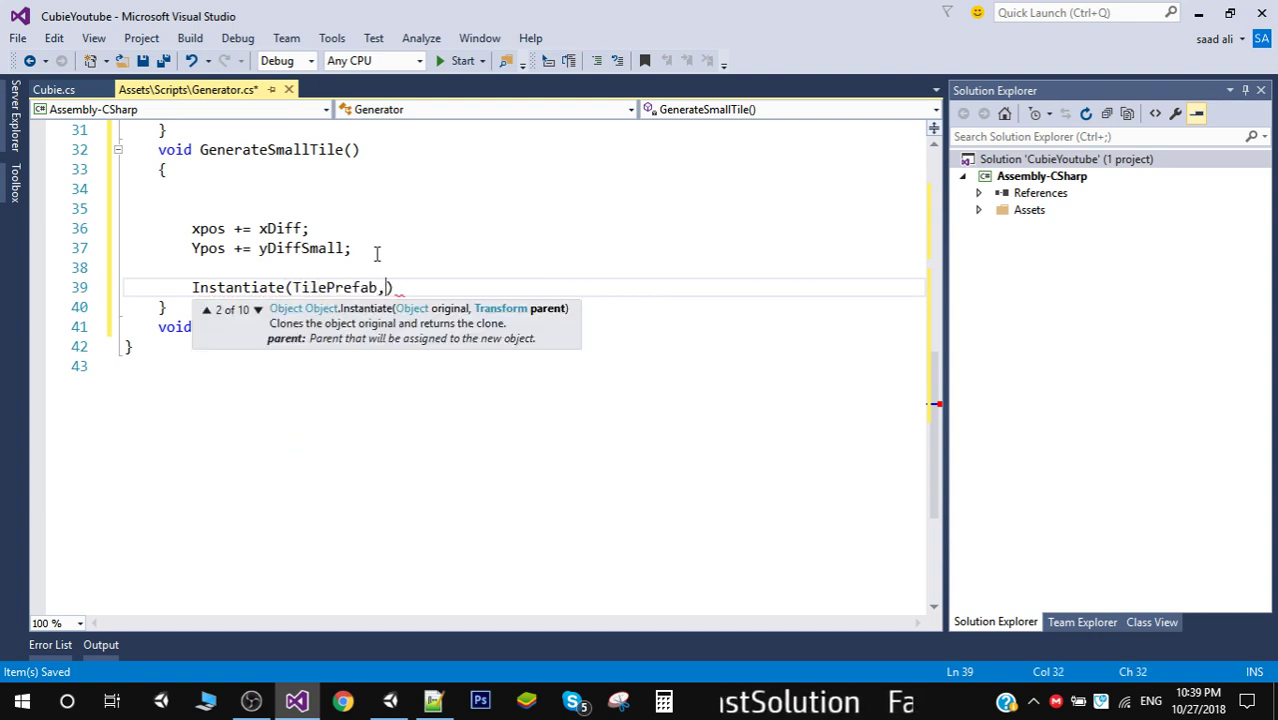
type("new")
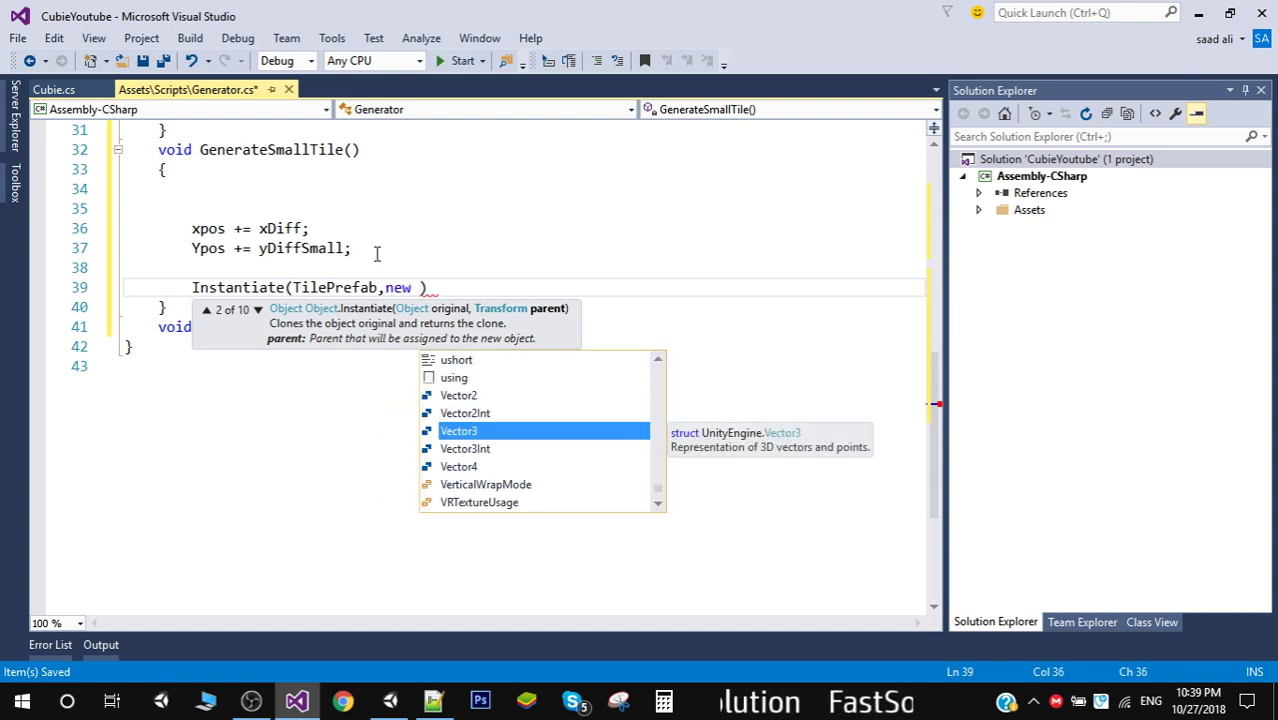
key("Tab")
type("()")
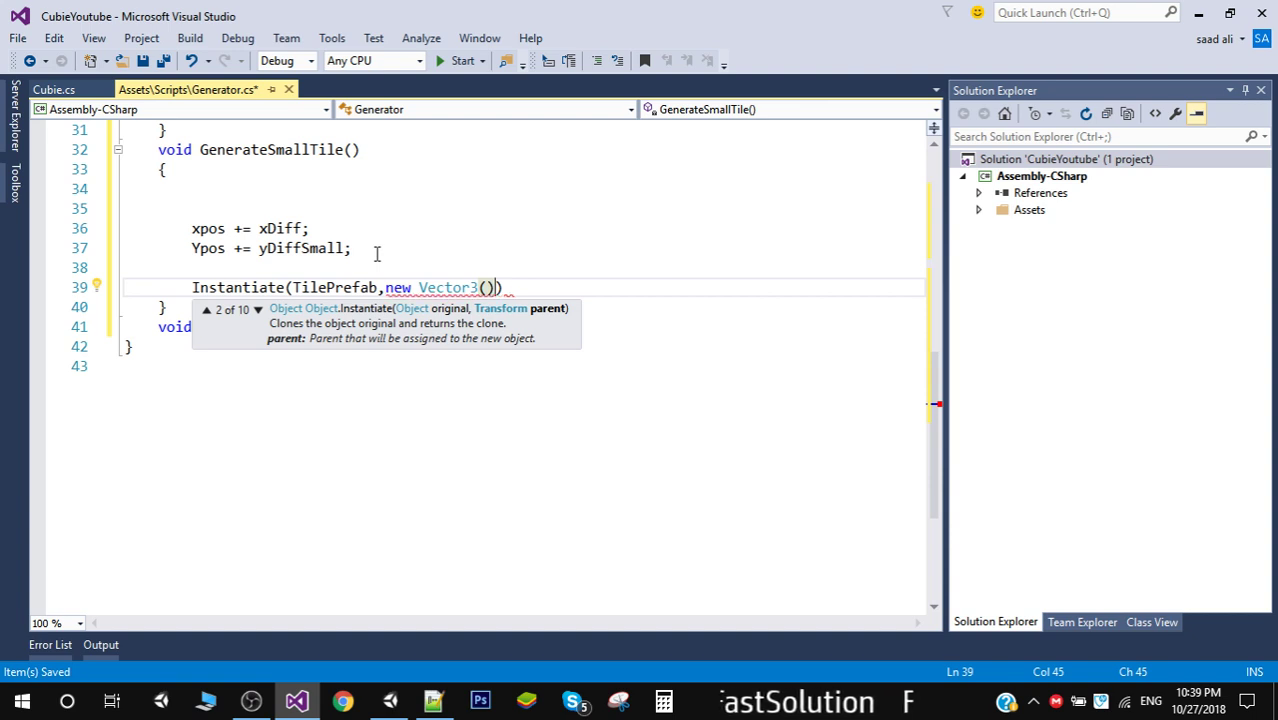
left_click(489, 288)
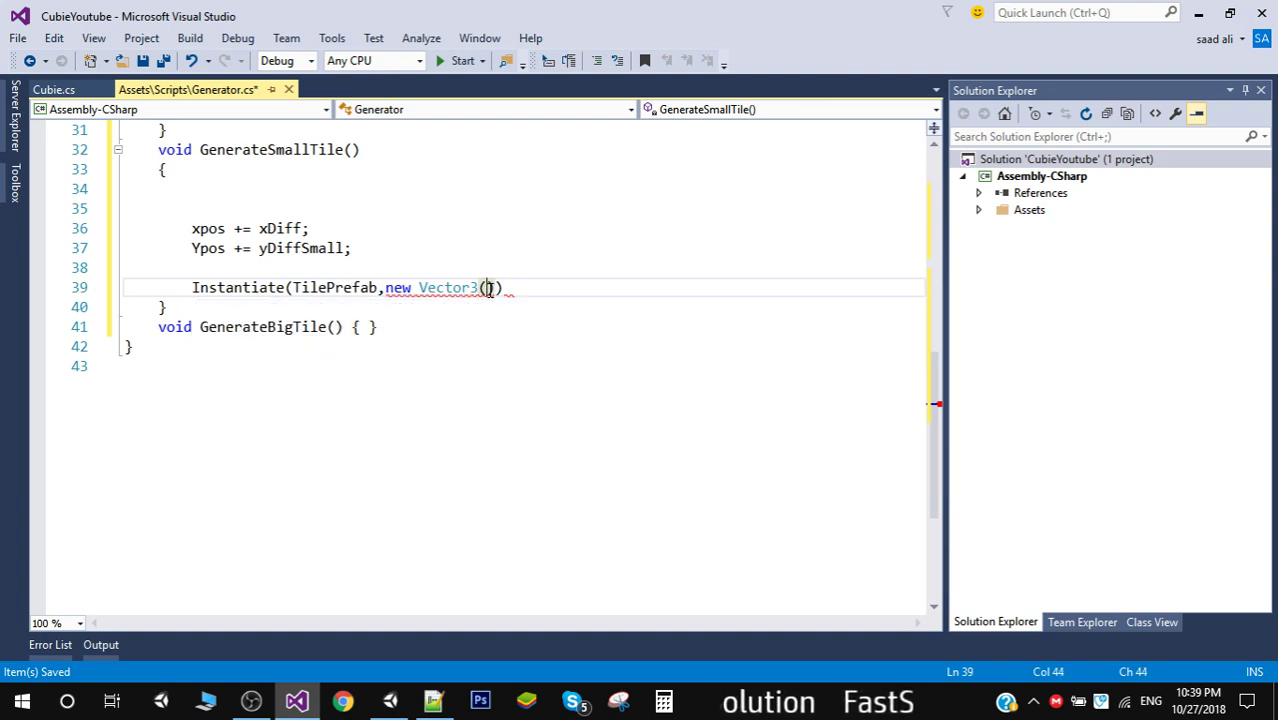
type("xpos")
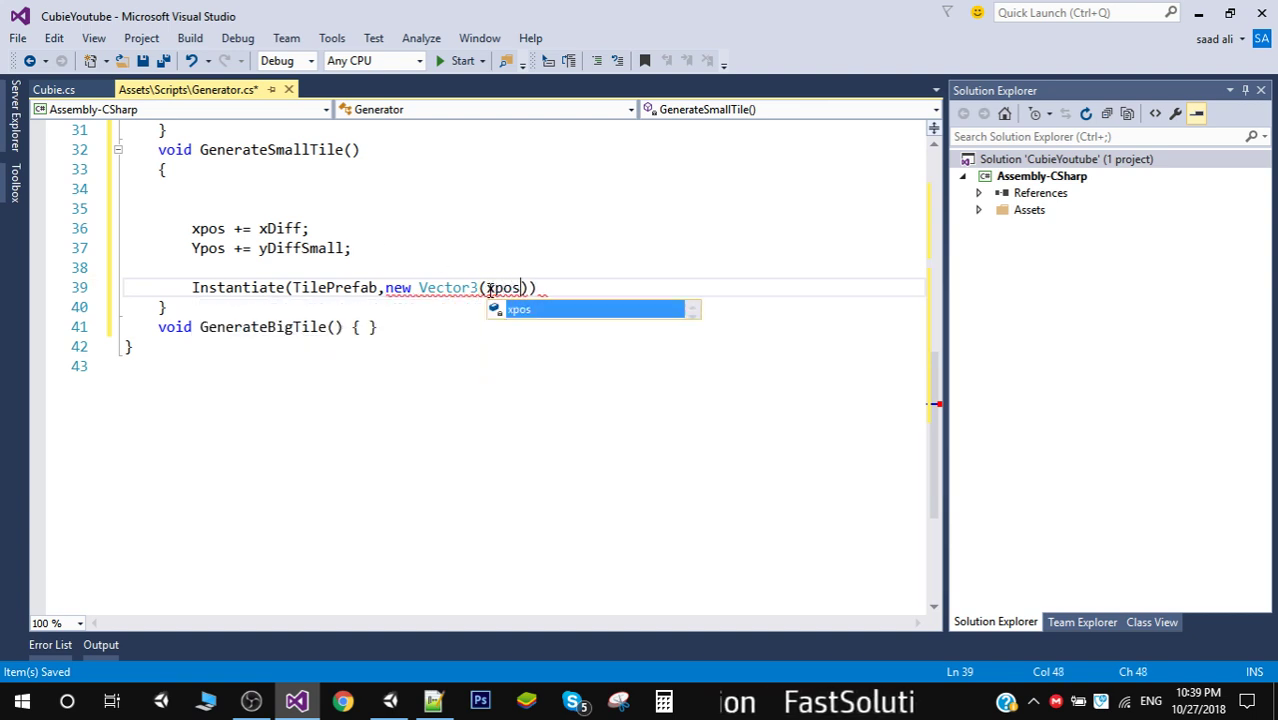
key("Escape")
type(",y")
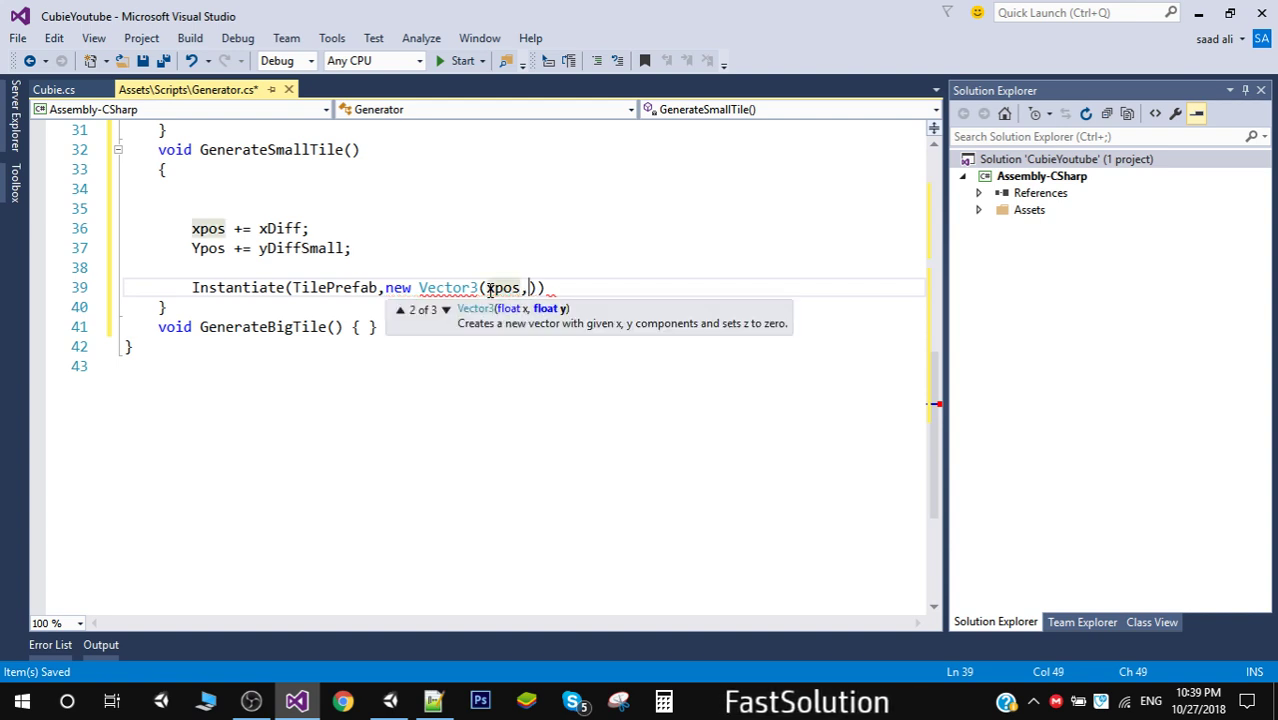
type("po")
key("Tab")
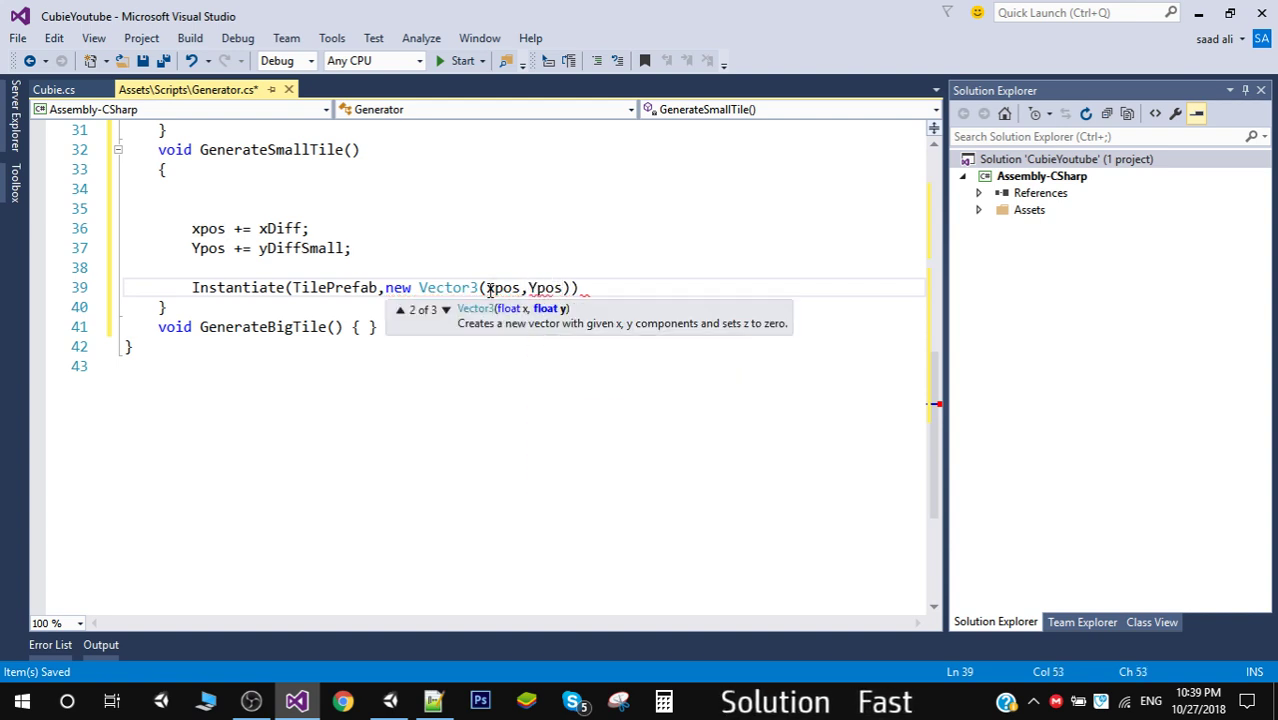
- Check the Tile's Z position in Unity, then return to Visual Studio, give the Vector3 a z value of 0 and end the statement with a semicolon
type(",")
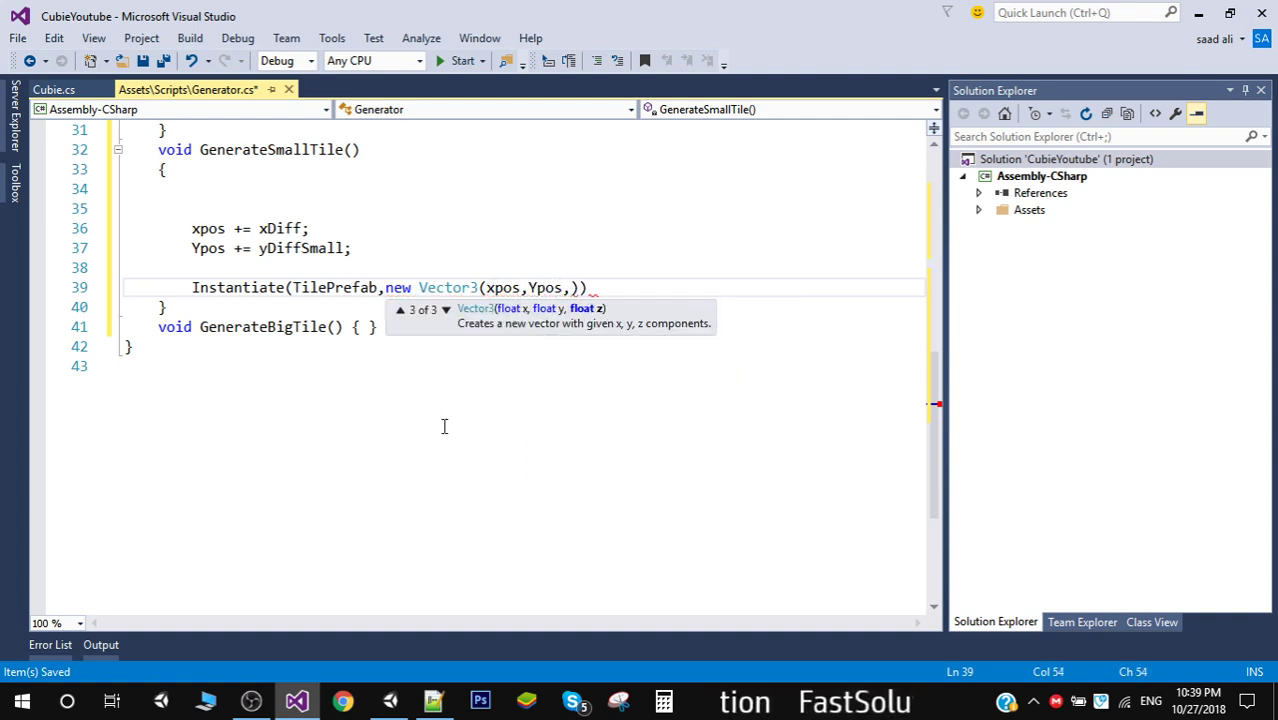
left_click(390, 700)
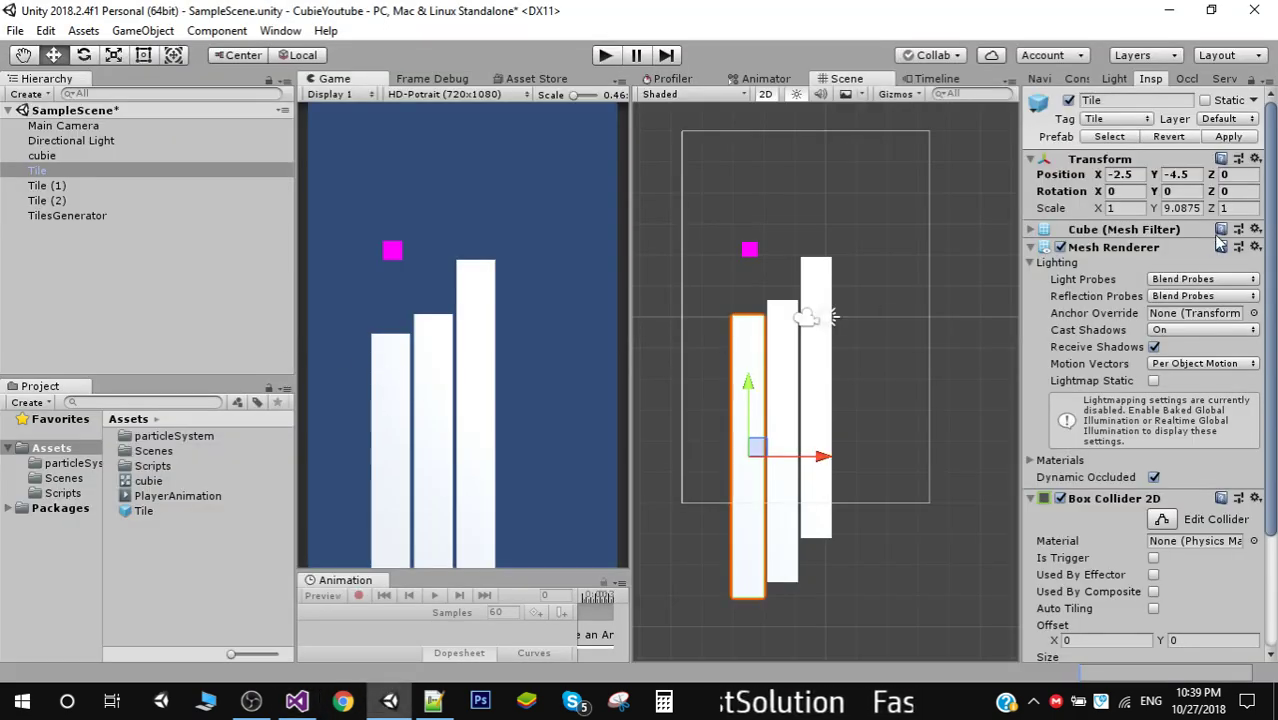
left_click(300, 701)
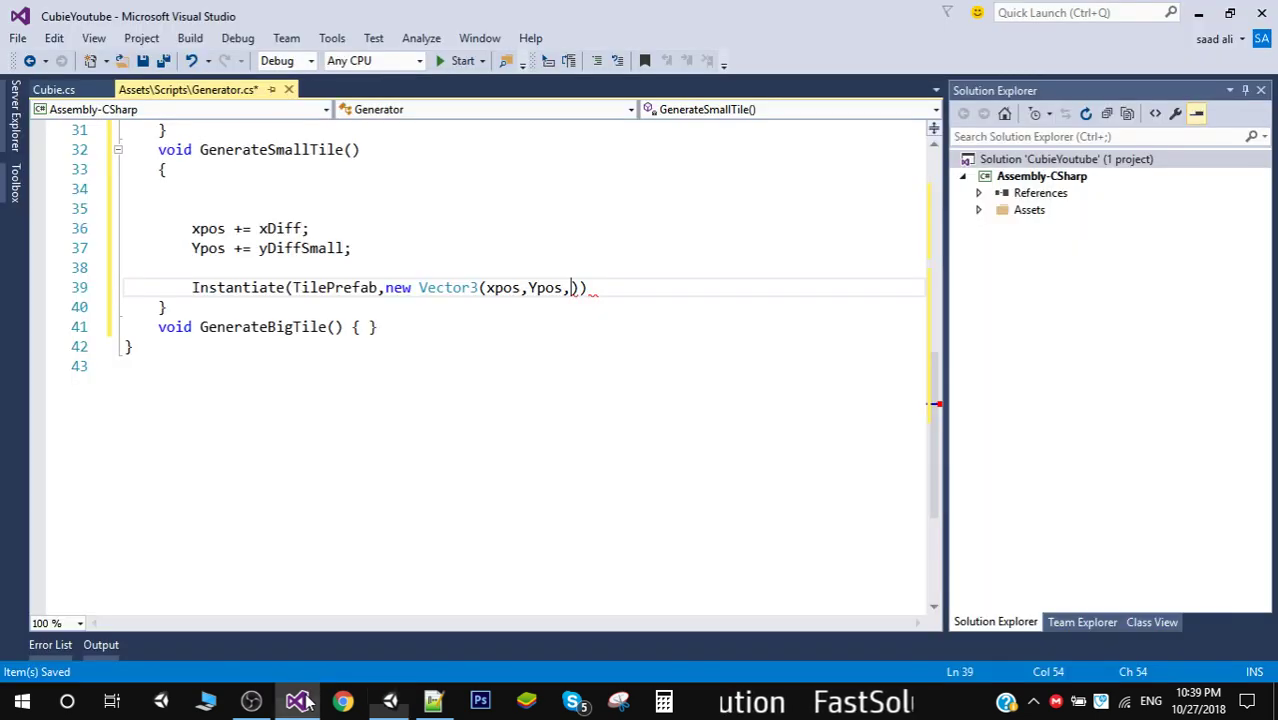
type("0")
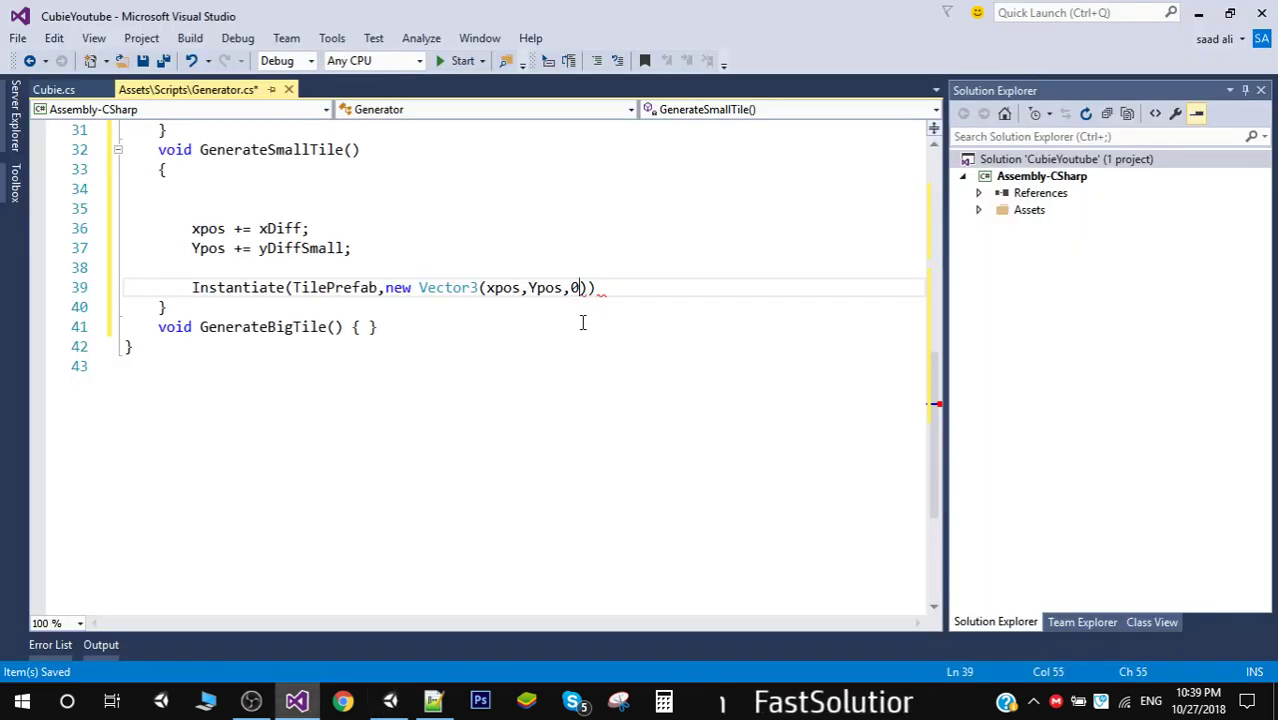
type("));")
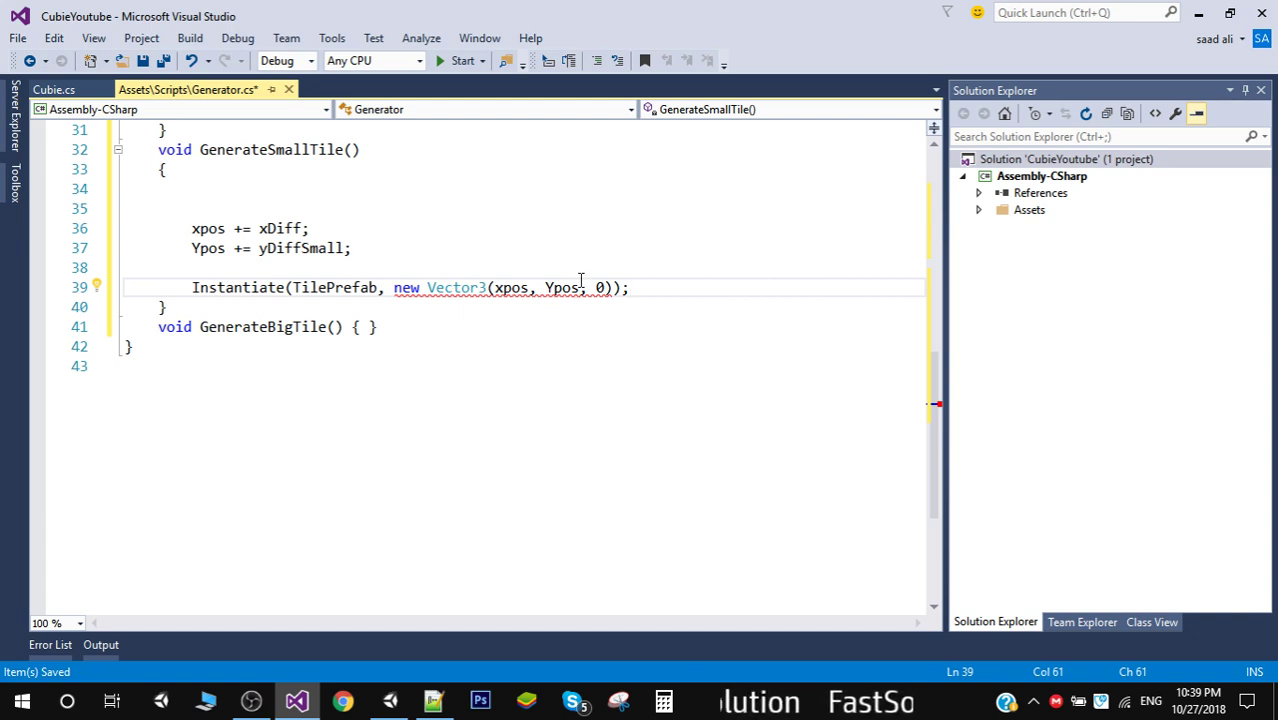
- Add TilePrefab.transform.rotation as the third Instantiate() argument in GenerateSmallTile() and leave a blank line below the call
left_click(617, 287)
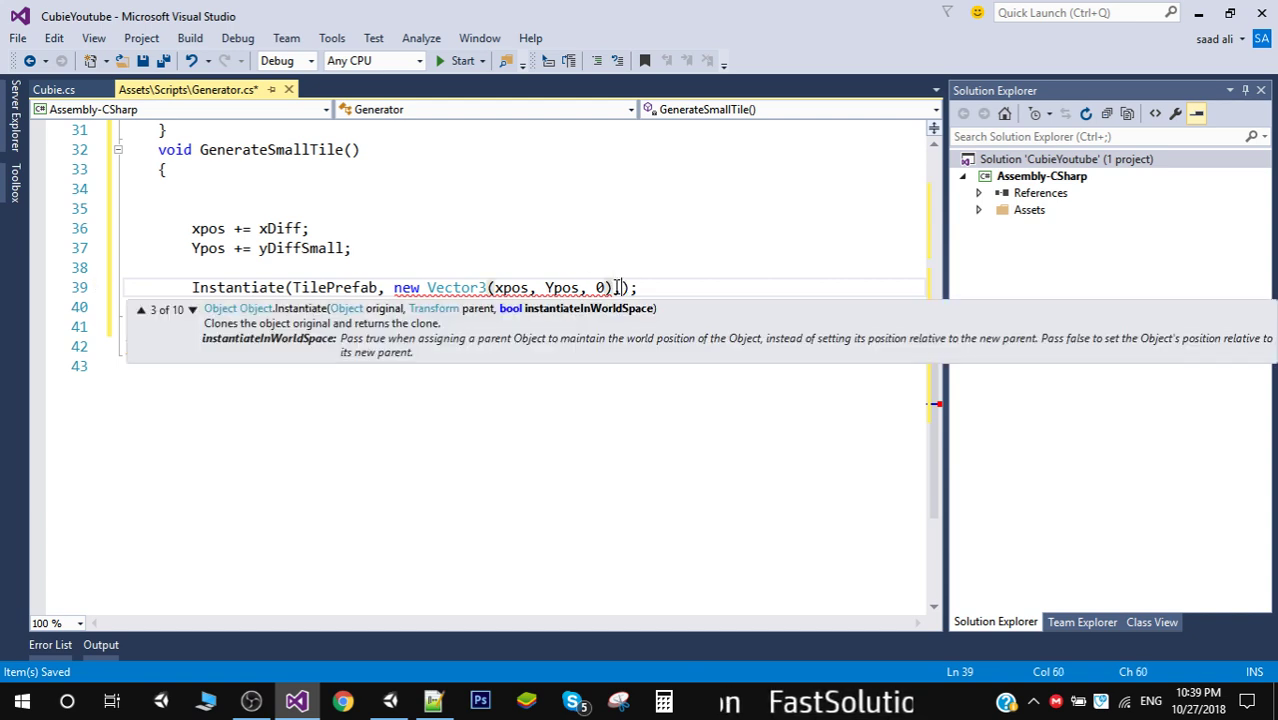
type("TilePrefab")
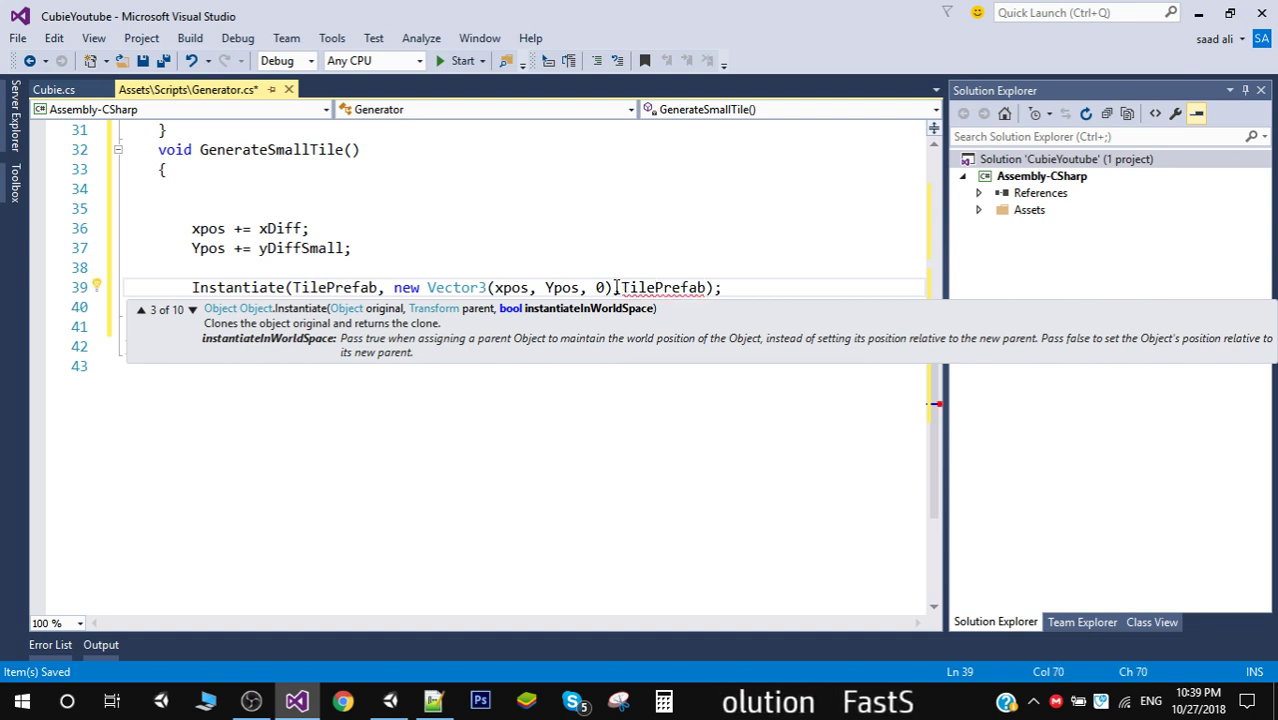
type(".transform")
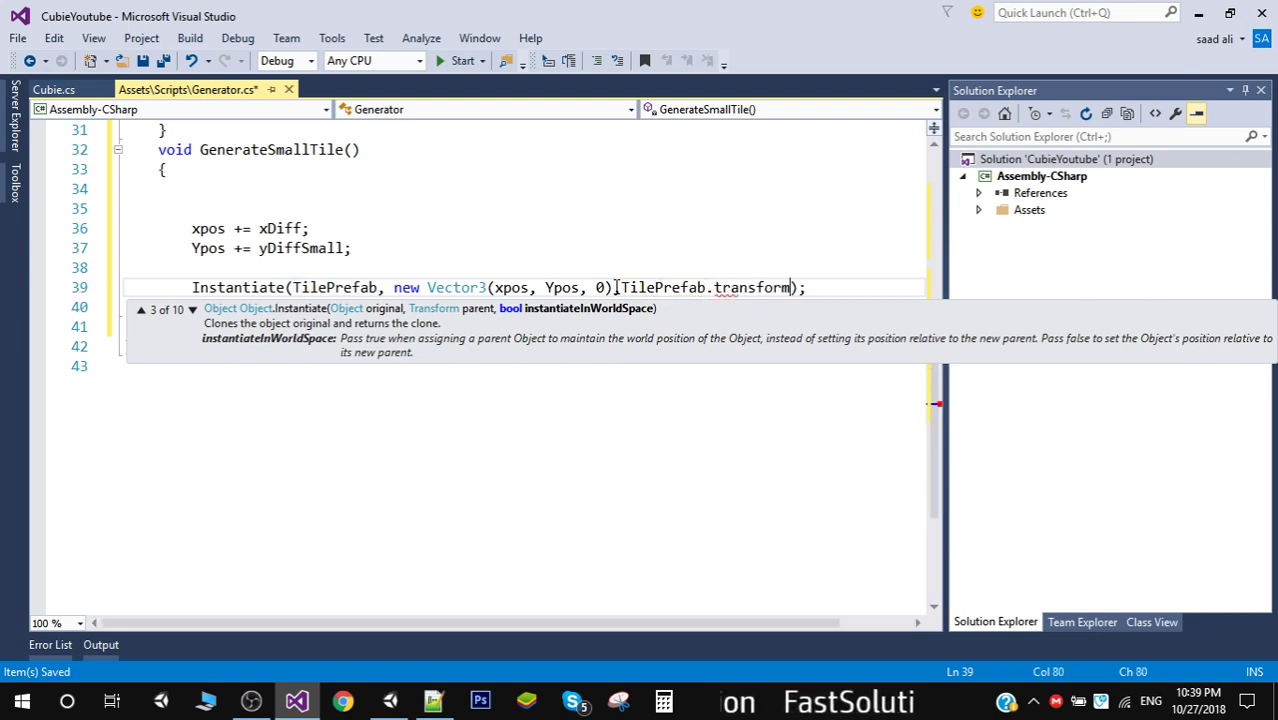
type(".rota")
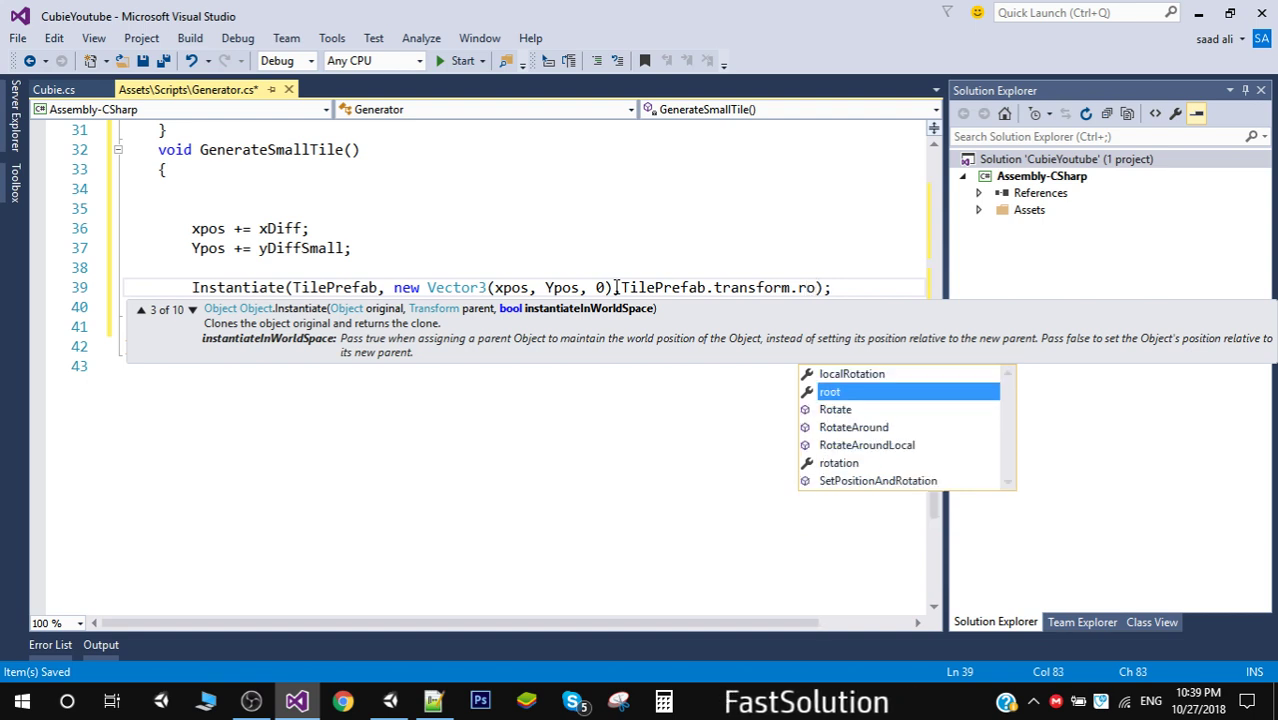
type("tion")
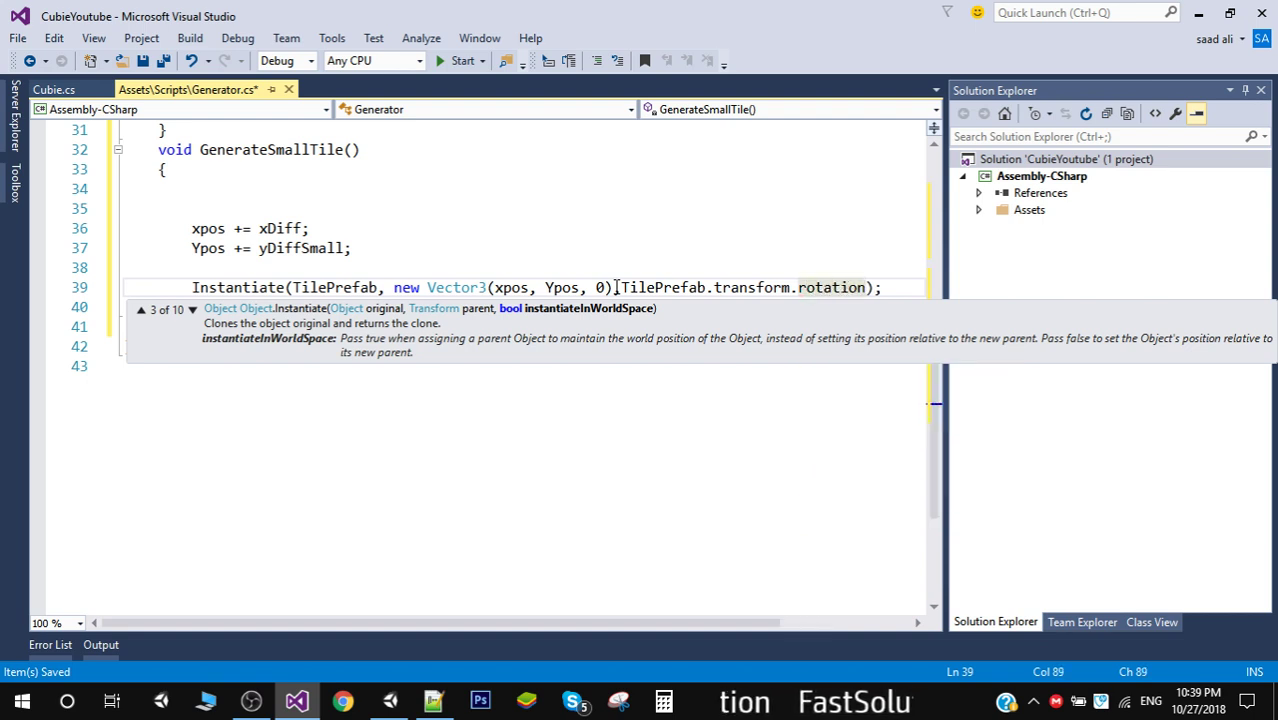
left_click(886, 289)
key("Return")
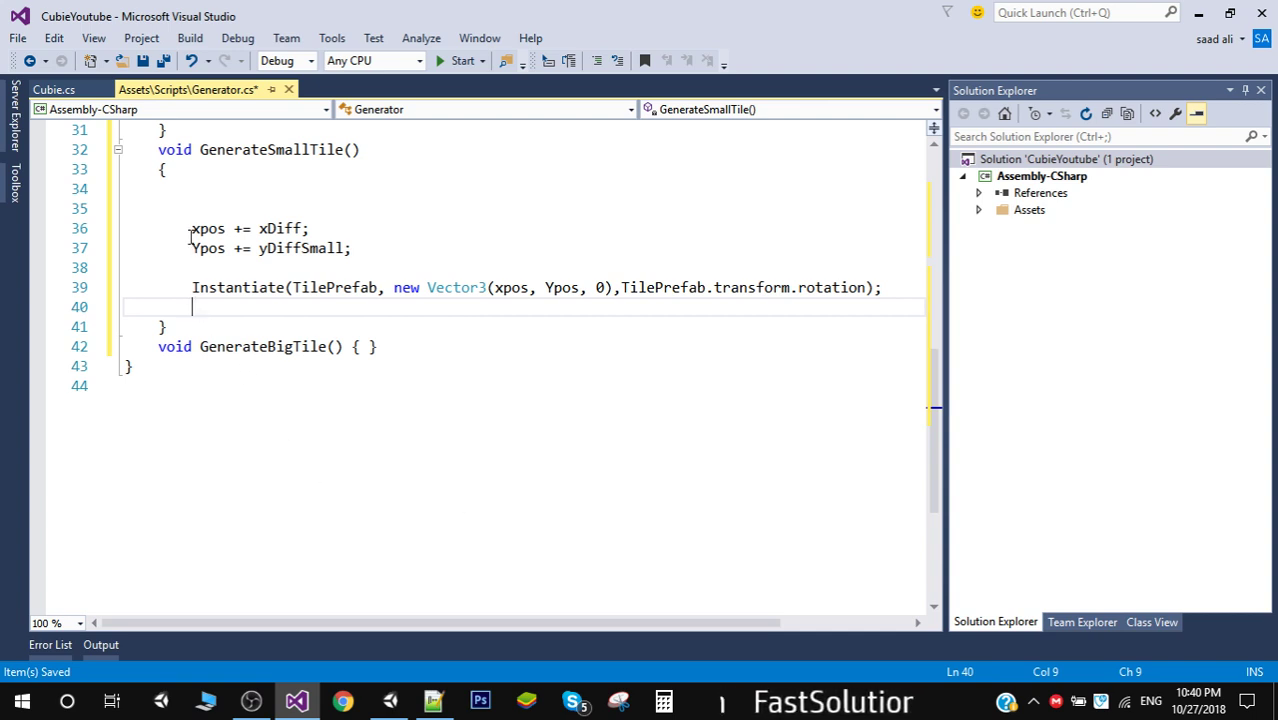
- Expand the GenerateBigTile() braces onto separate lines and fill its body with a copy of GenerateSmallTile()'s increments and Instantiate() call
left_click_drag(191, 228, 910, 299)
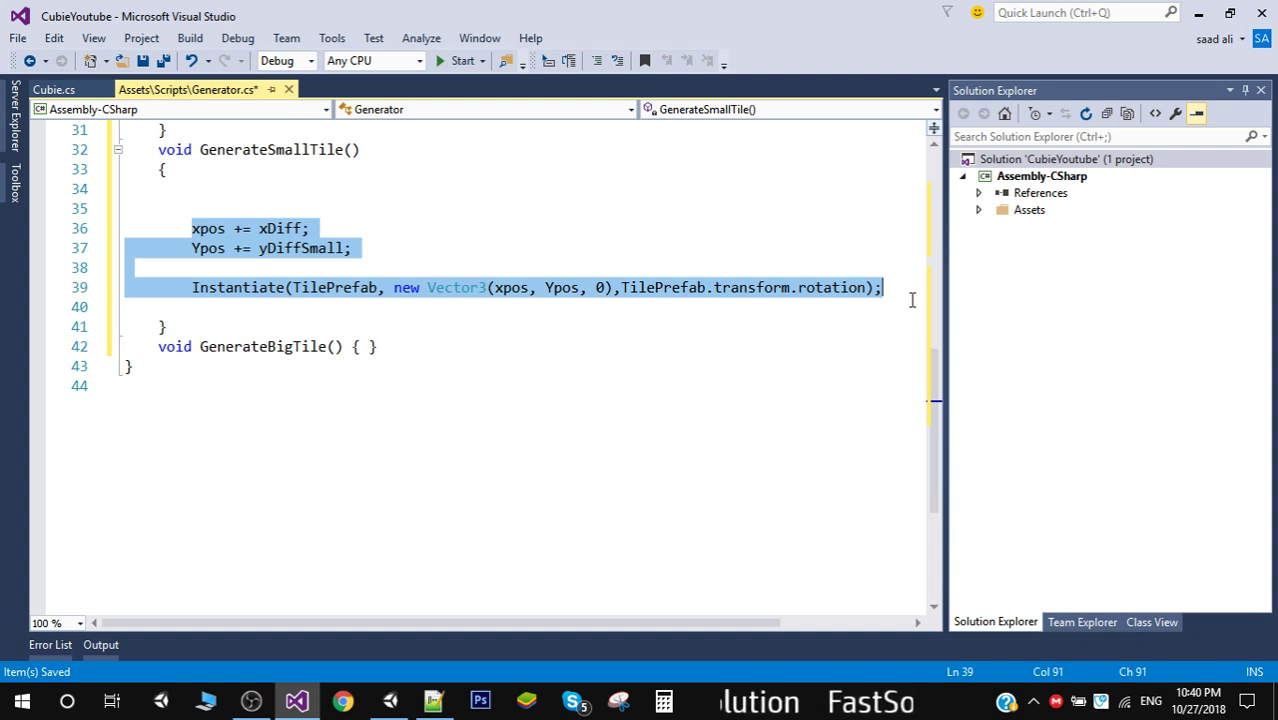
left_click(349, 340)
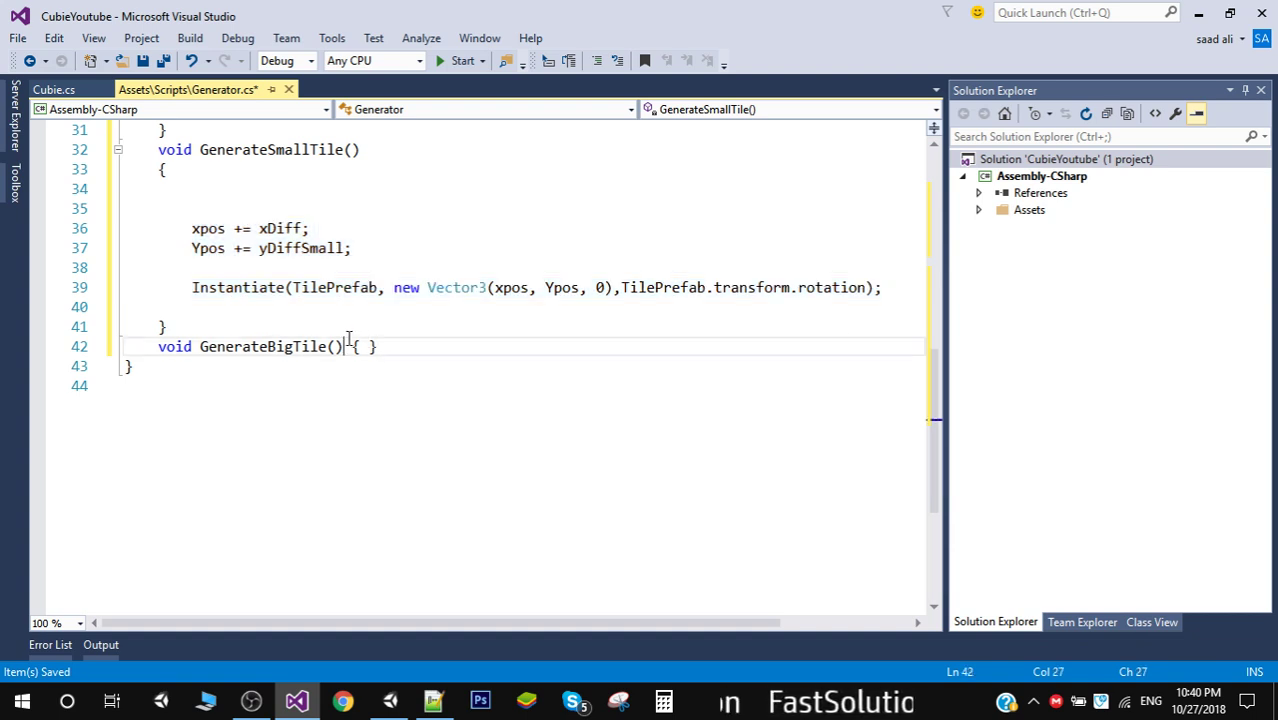
key("Return")
key("Right")
key("Return")
key("Return")
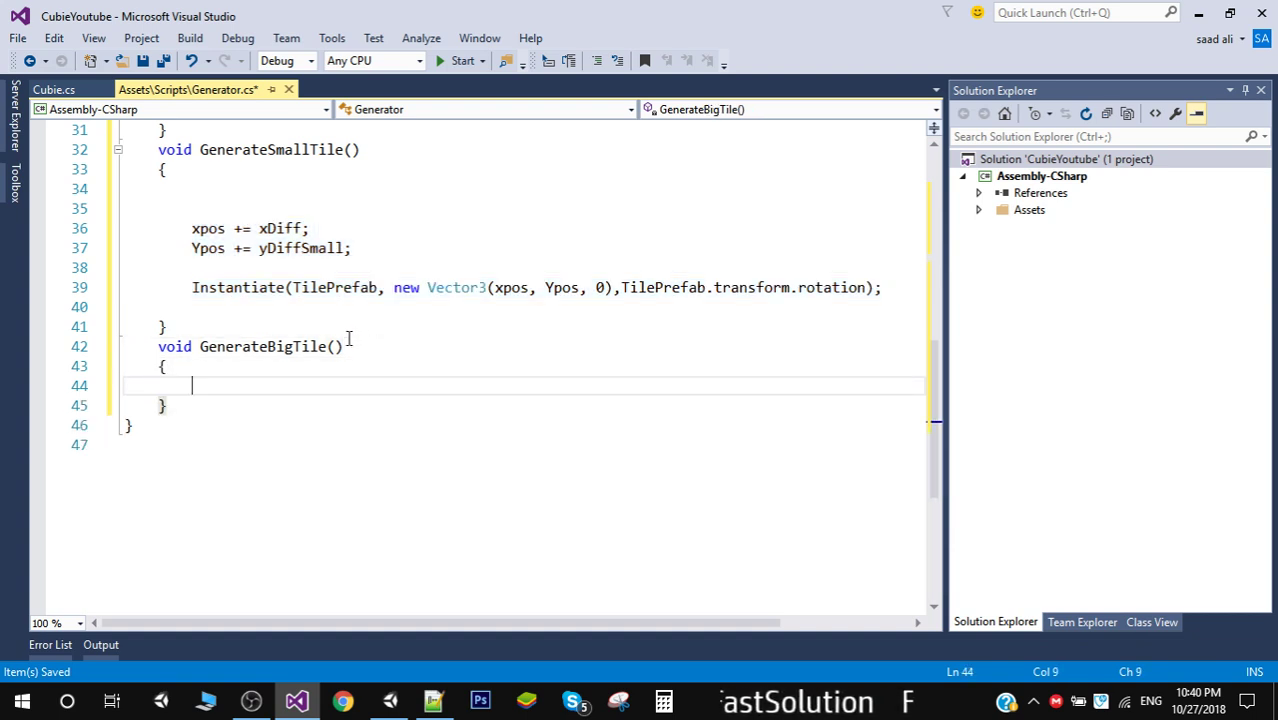
type("xpos += xDiff; Ypos += yDiffSmall;  Instantiate(TilePrefab, new Vector3(xpos, Ypos, 0), TilePrefab.transform.rotation);")
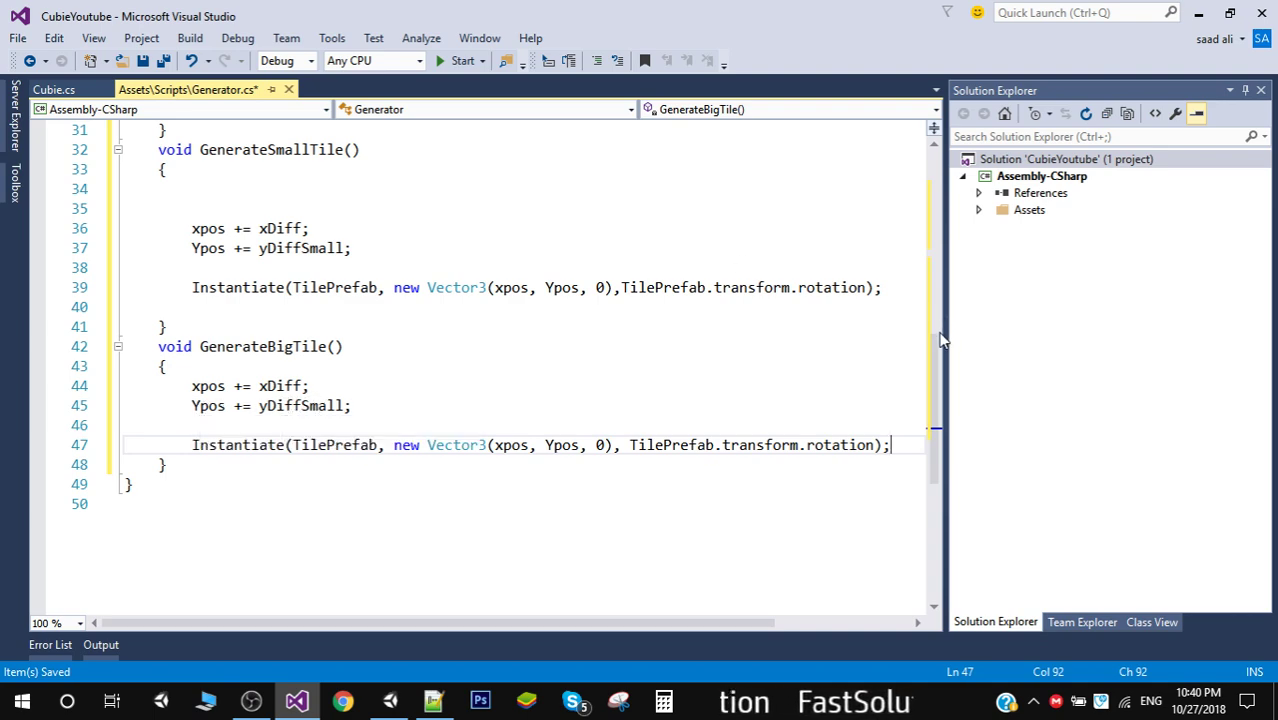
- Replace yDiffSmall with yDiffBig in the Ypos increment of GenerateBigTile()
left_click_drag(940, 340, 952, 162)
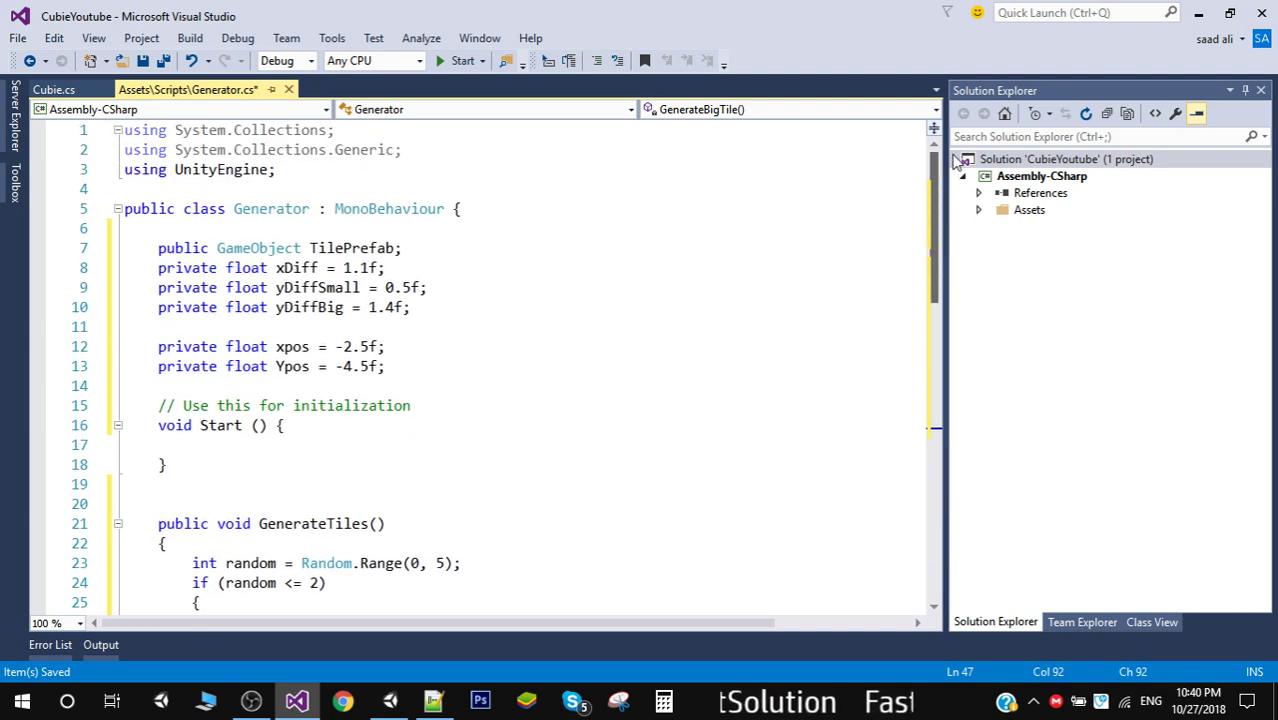
double_click(310, 308)
key("ctrl+c")
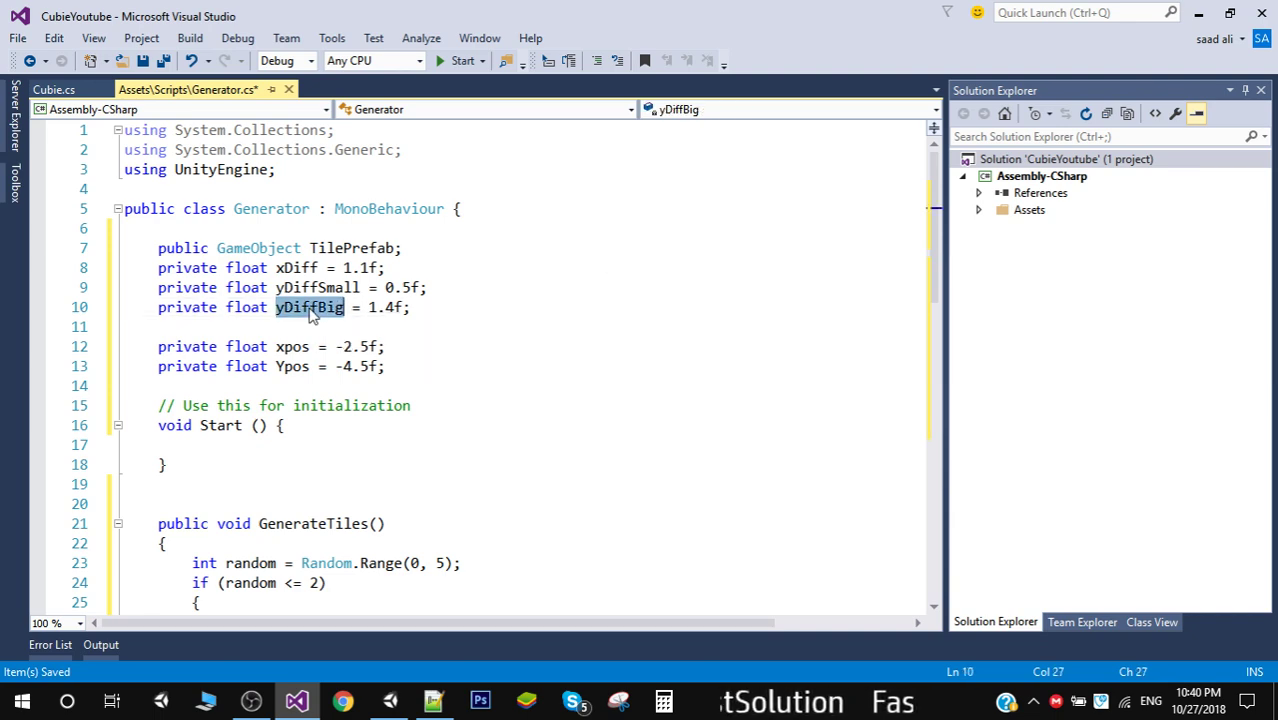
left_click_drag(934, 244, 970, 441)
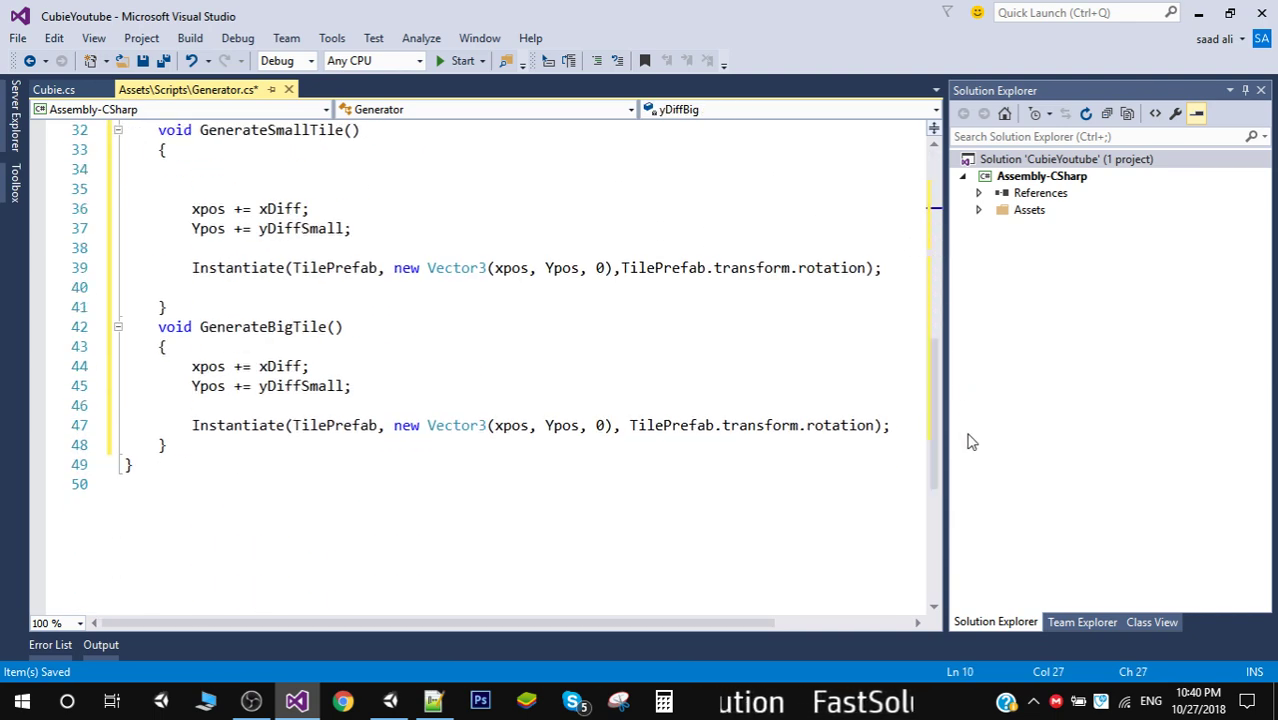
double_click(290, 388)
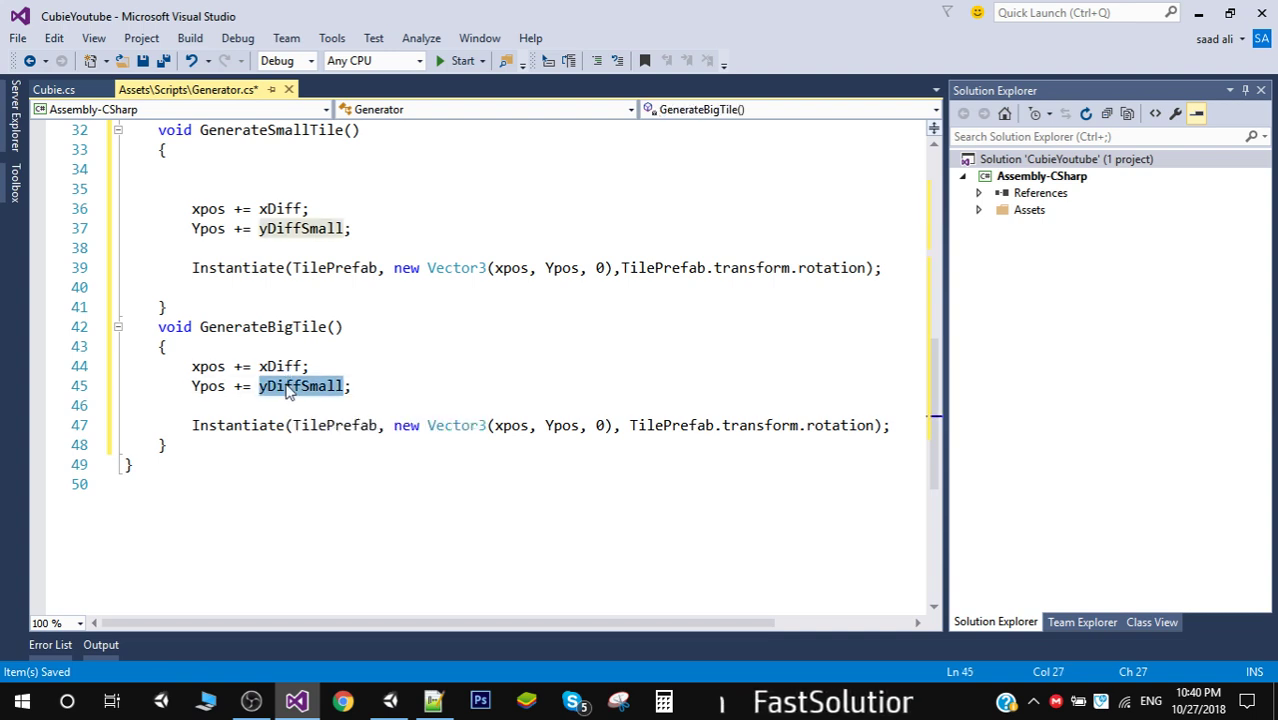
key("ctrl+v")
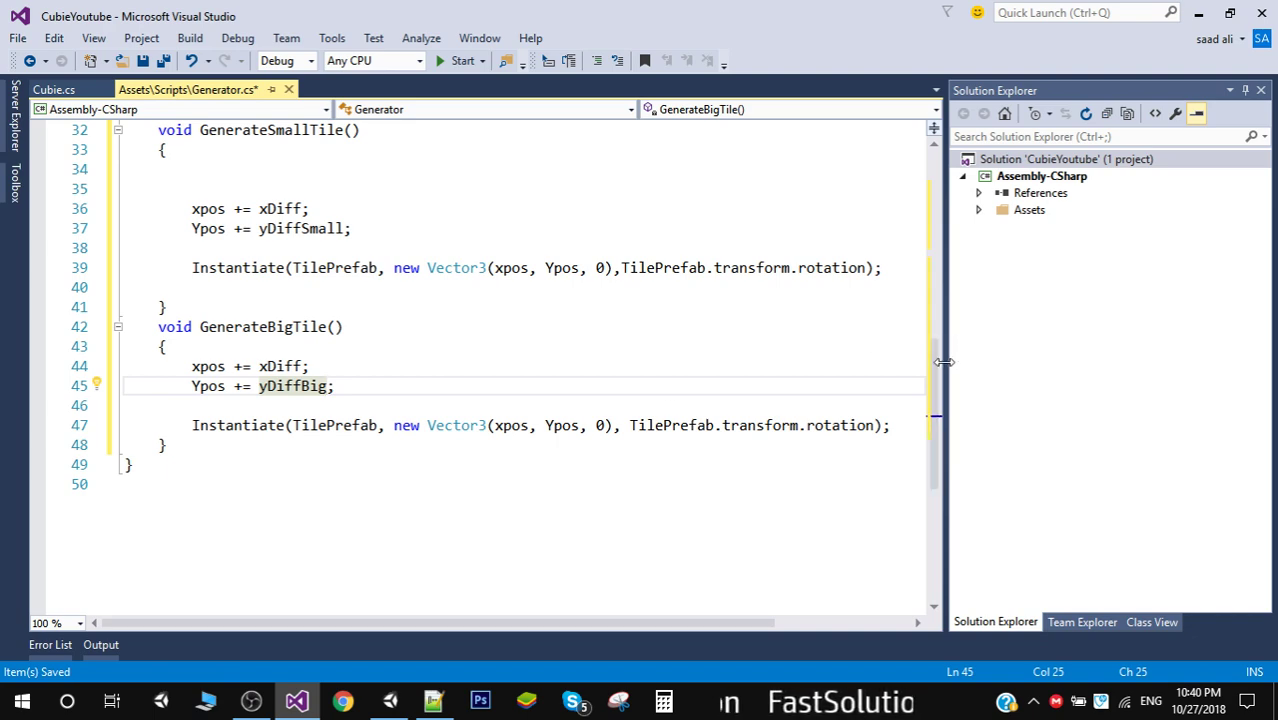
- In Start(), write the loop header for(int i=0;i<5;++i)
left_click_drag(936, 370, 930, 225)
left_click(210, 307)
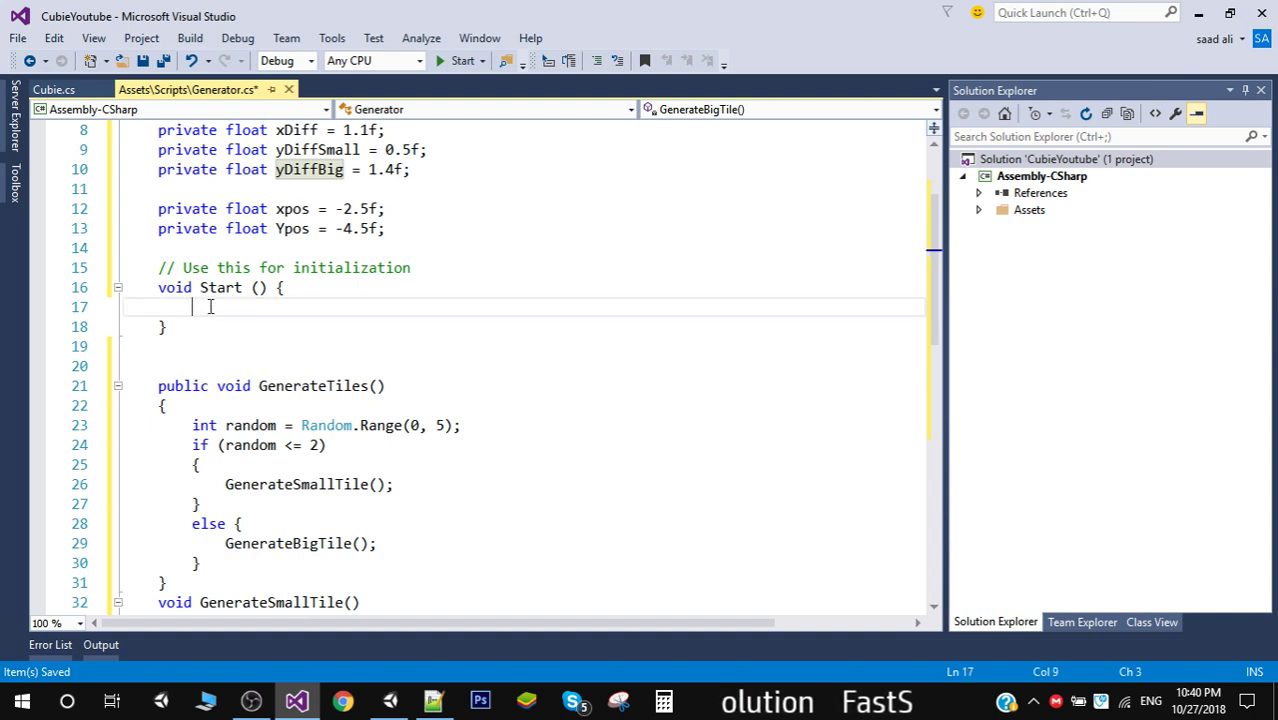
type("for()")
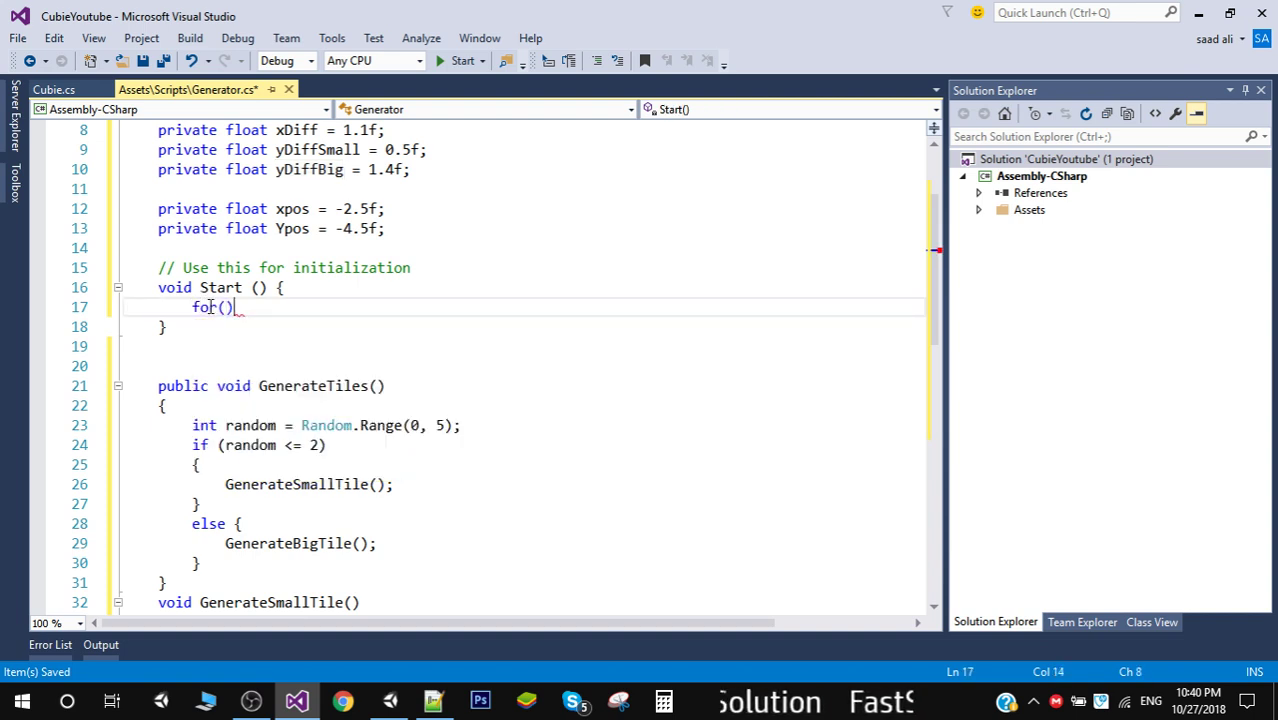
key("Left")
type("int ")
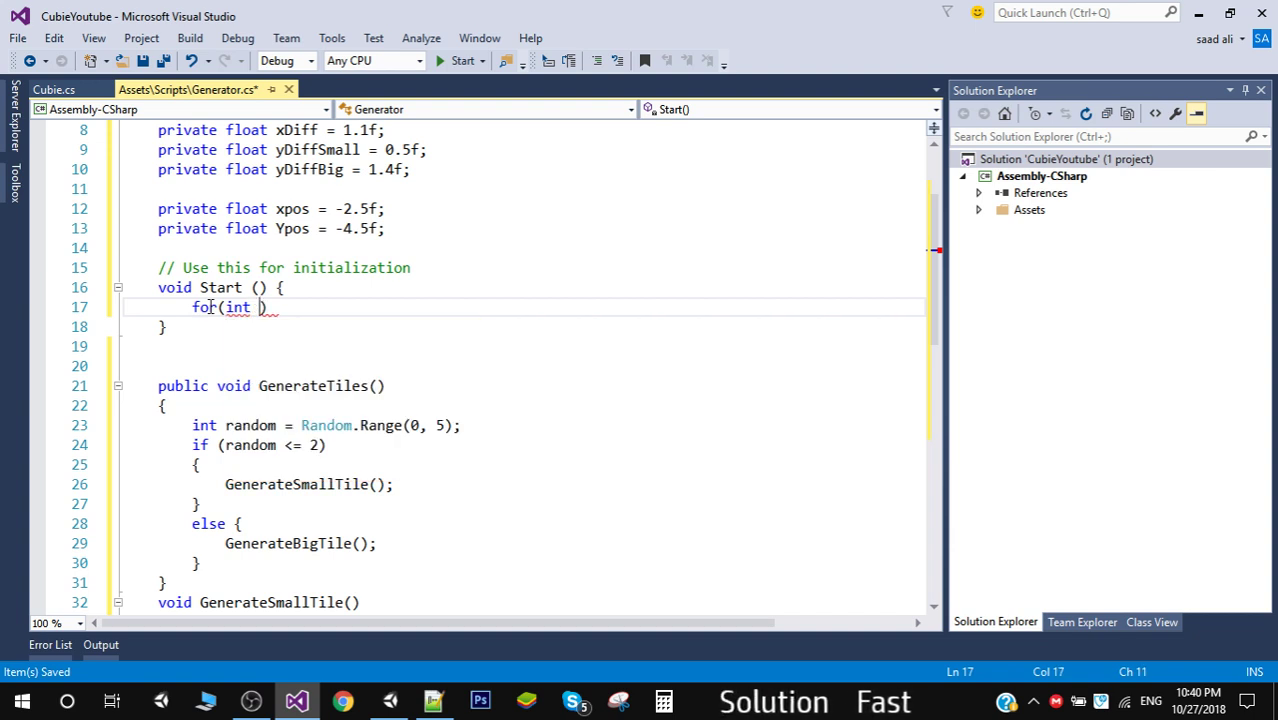
type("i=0")
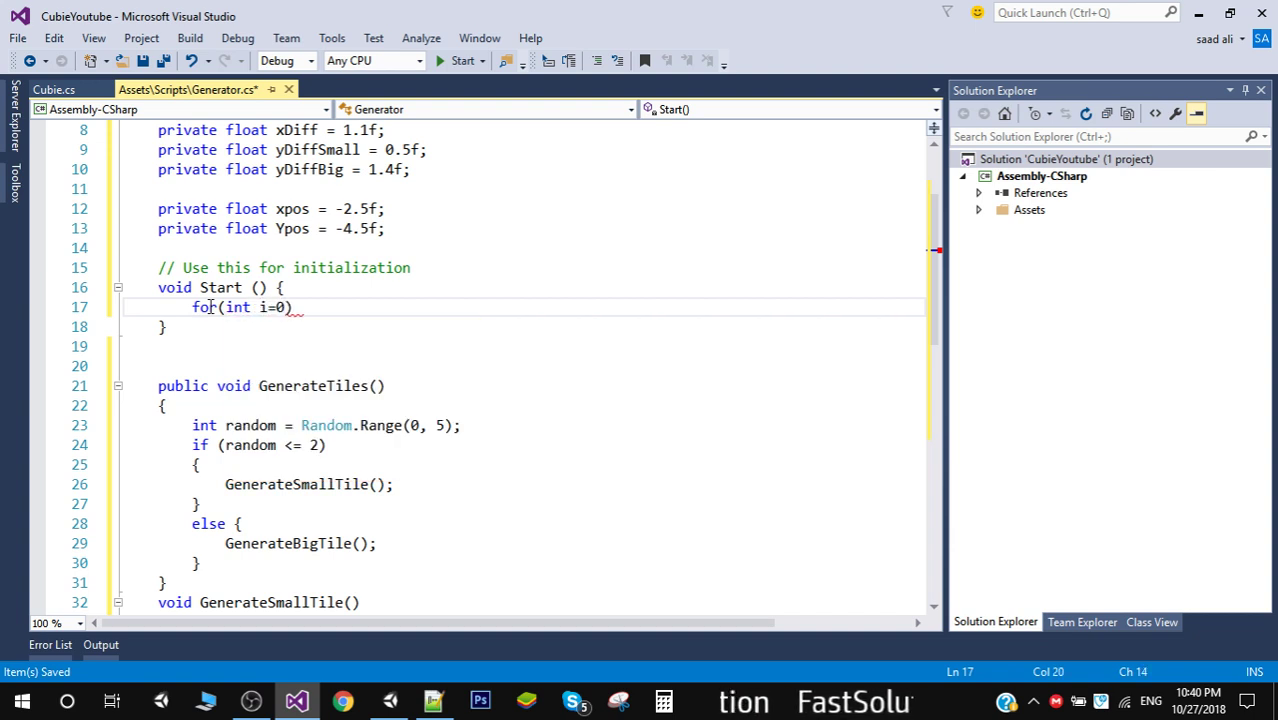
type(";")
type("i<")
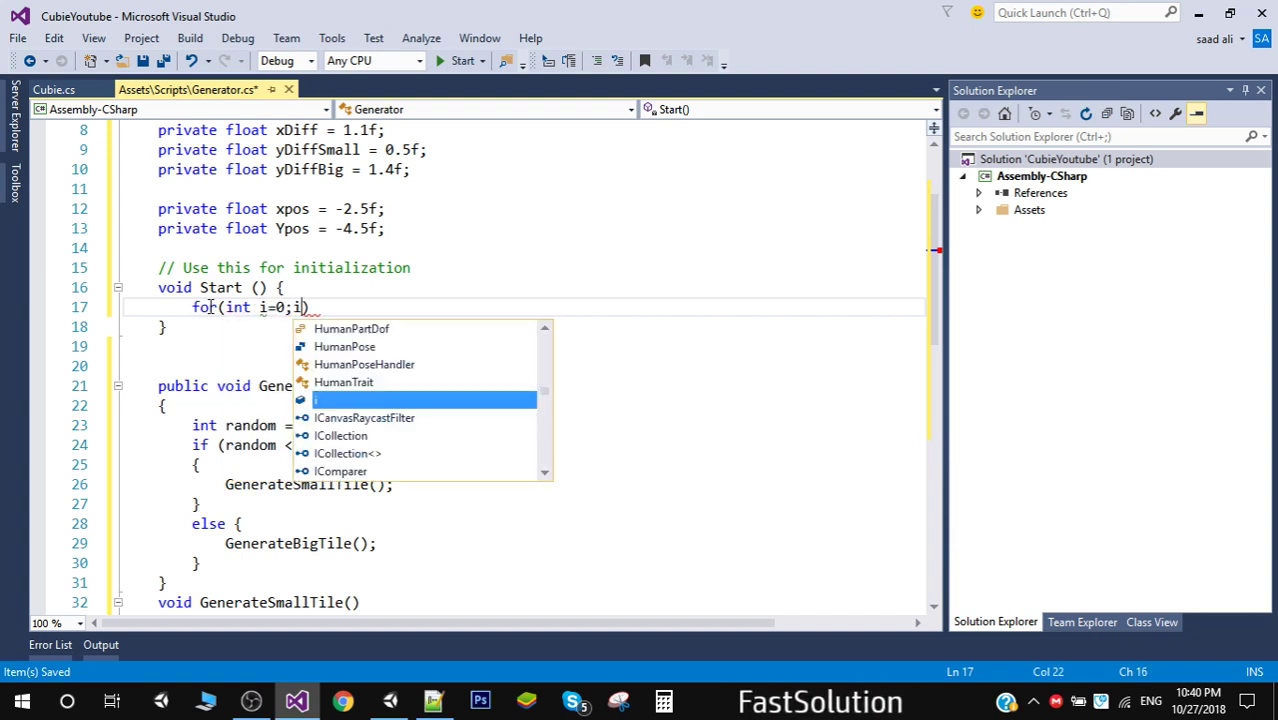
type("5")
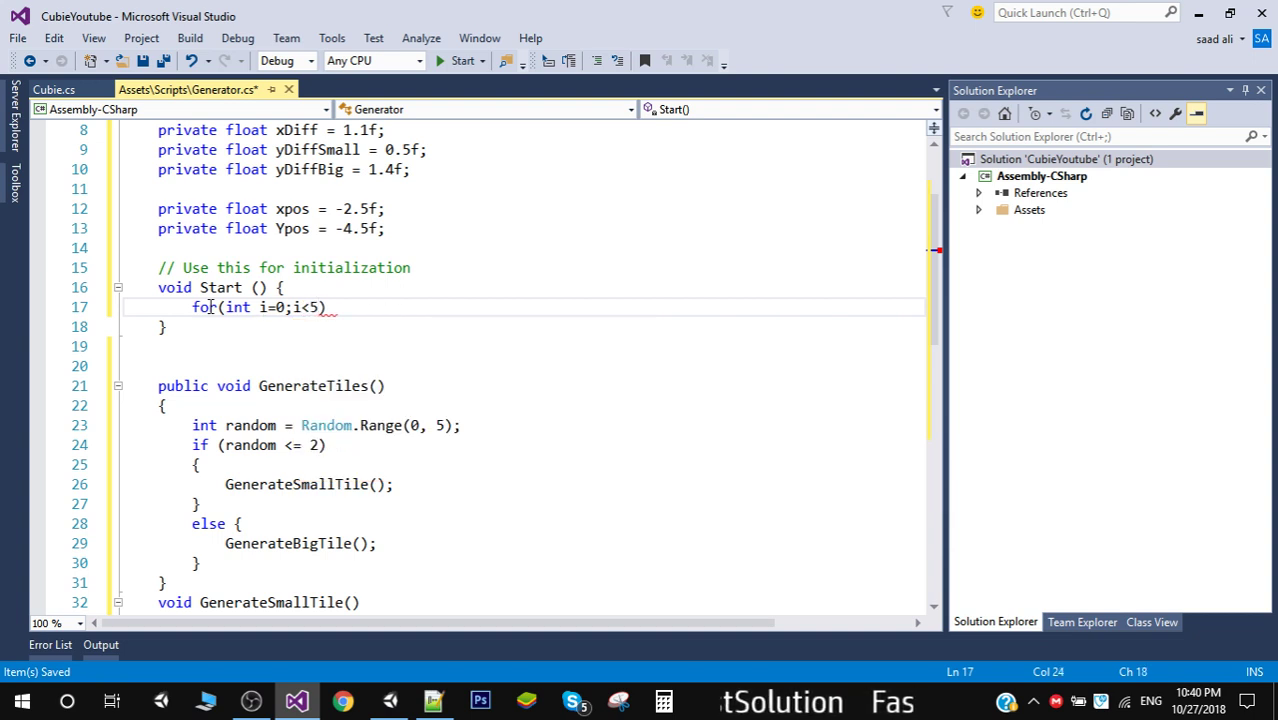
type(";++")
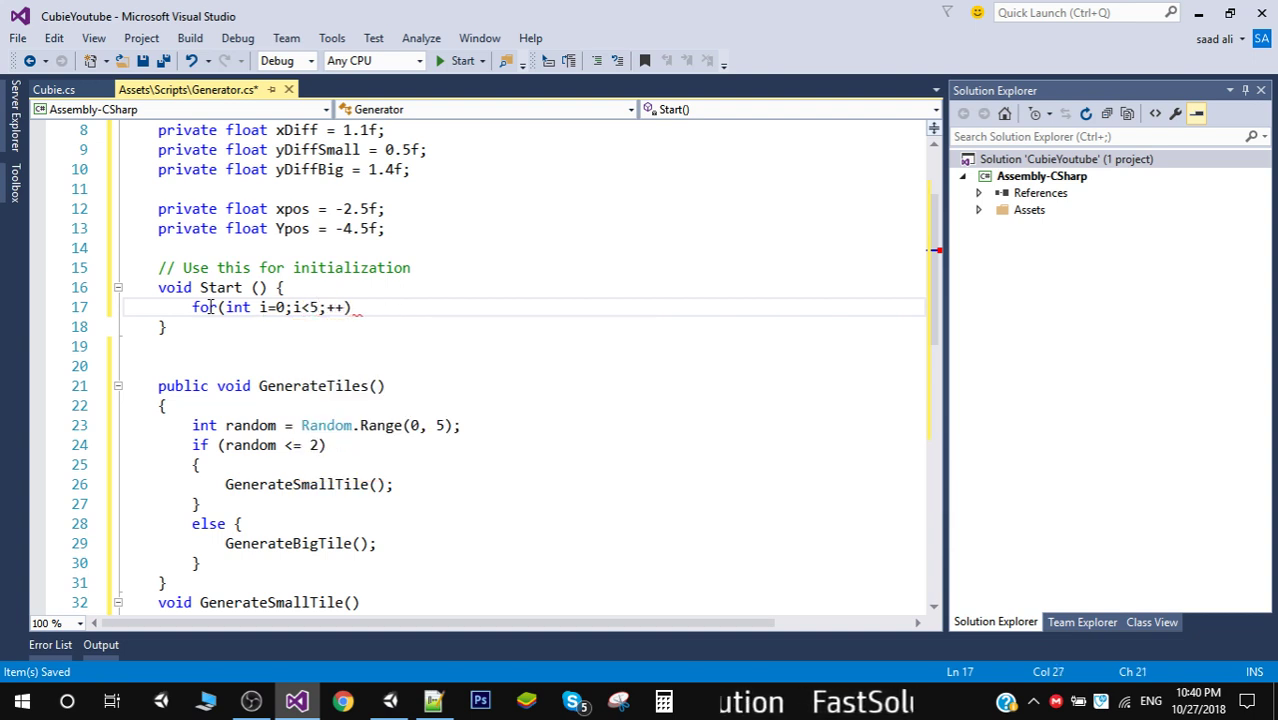
type("i")
key("Escape")
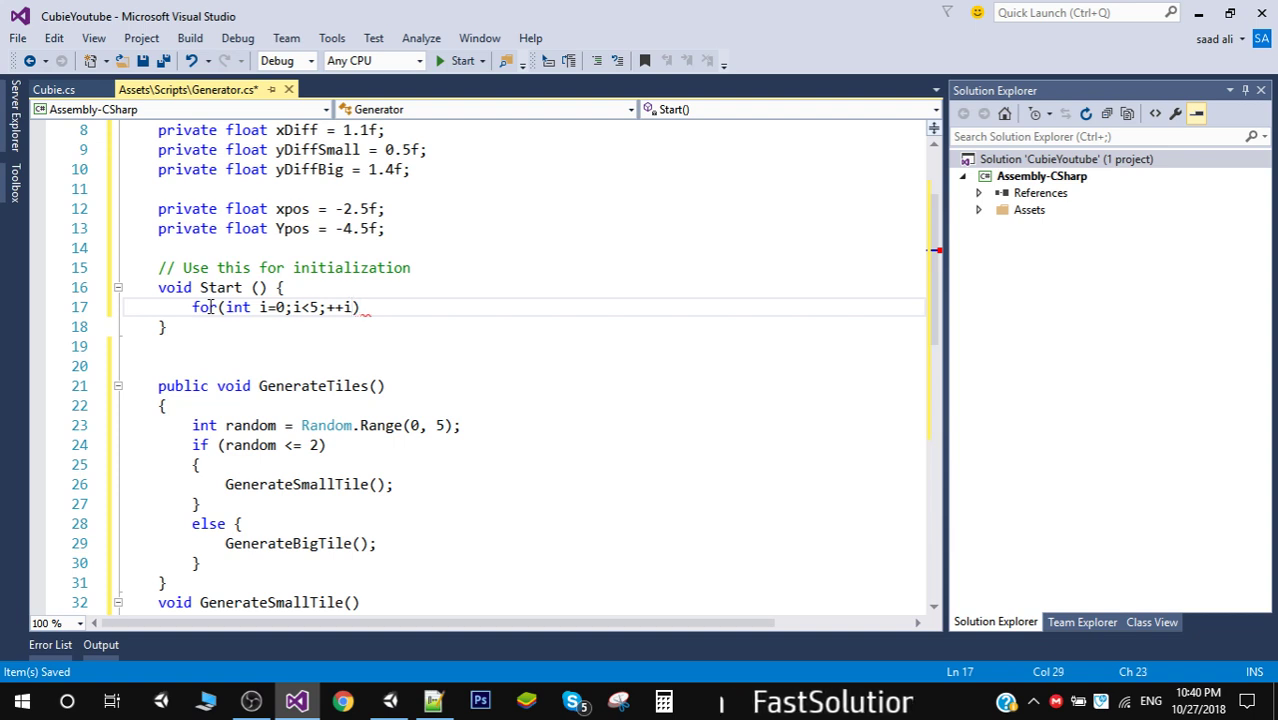
- Give the for loop in Start() an empty body with its braces on separate lines
type("{}")
key("Left")
key("Left")
key("Left")
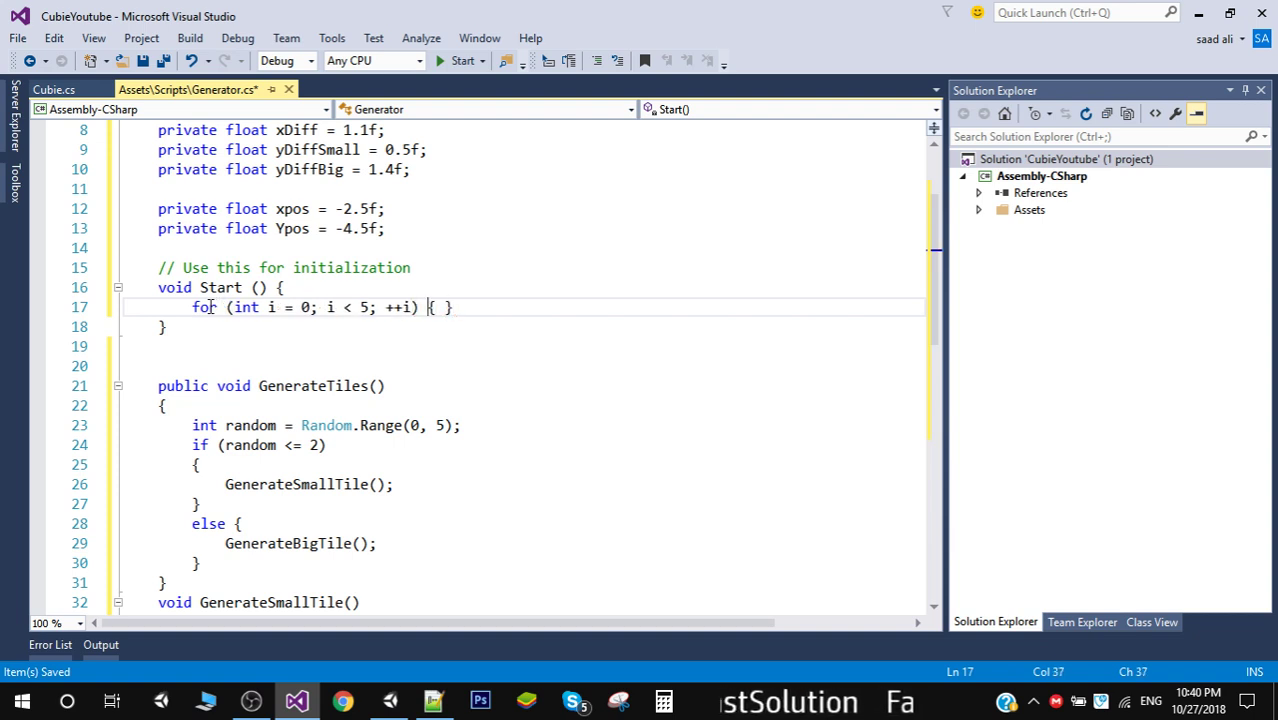
key("Return")
key("Right")
key("Return")
key("Up")
key("Right")
key("Return")
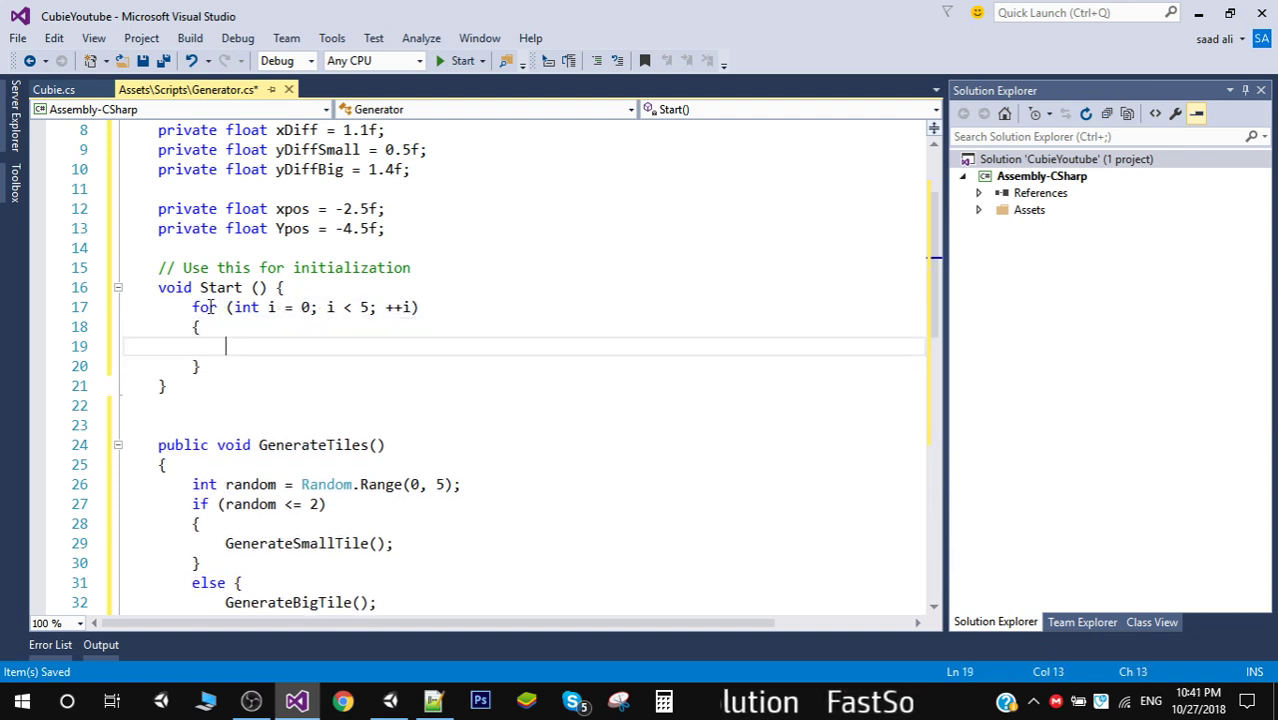
- Call GenerateTiles(); inside the for loop body in Start()
double_click(333, 449)
key("ctrl+c")
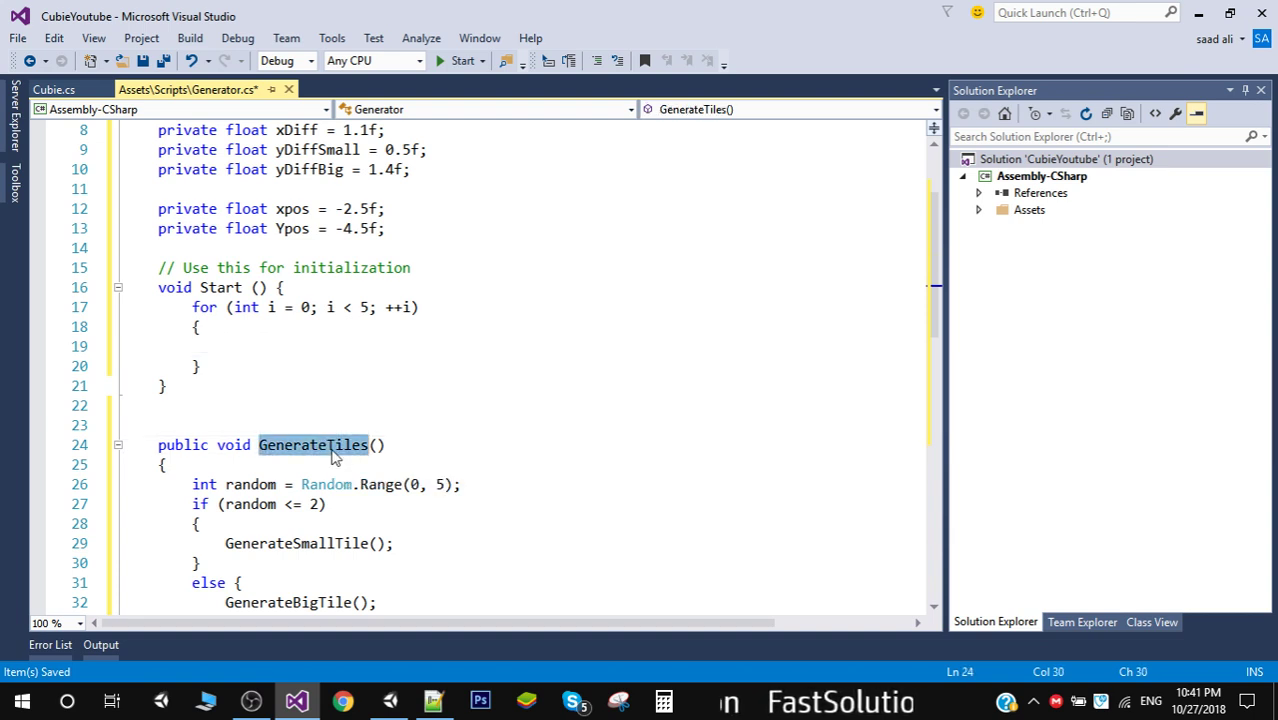
left_click(229, 348)
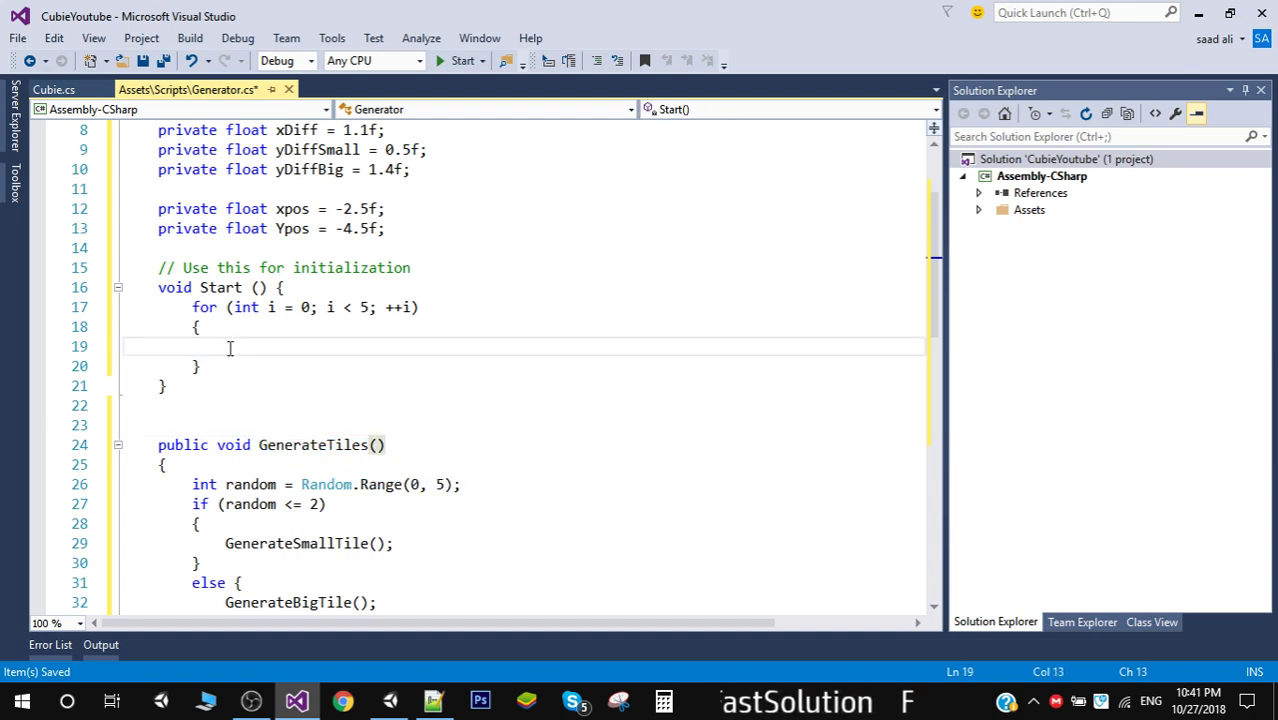
key("ctrl+v")
type("();")
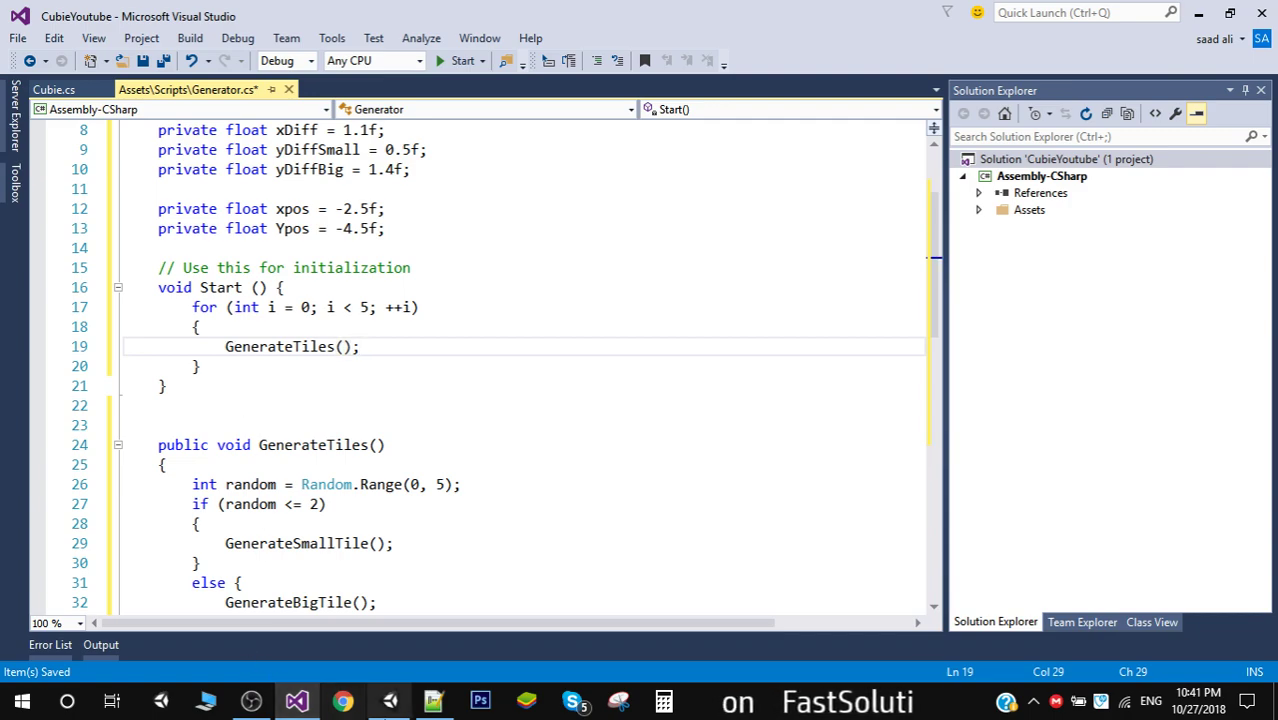
- Switch to Unity, attach the Generator script from Assets/Scripts to the TilesGenerator object, and save the scene
key("alt+Tab")
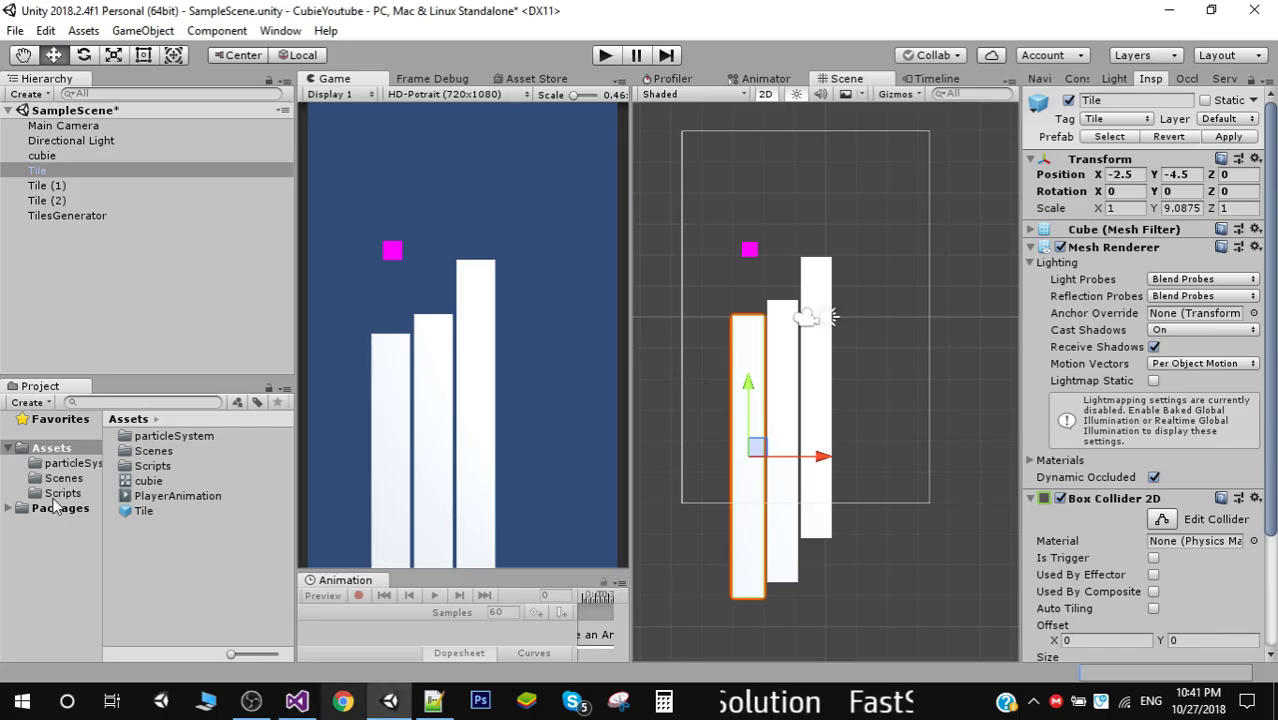
left_click(85, 216)
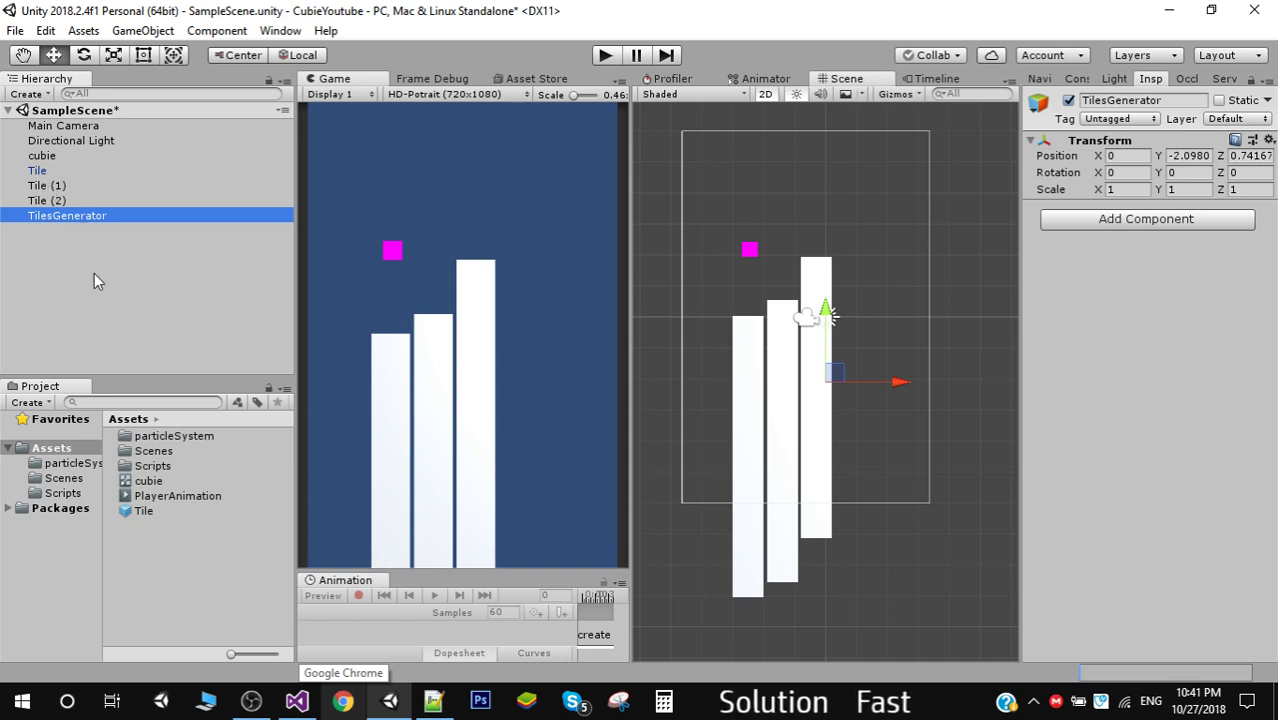
left_click(65, 492)
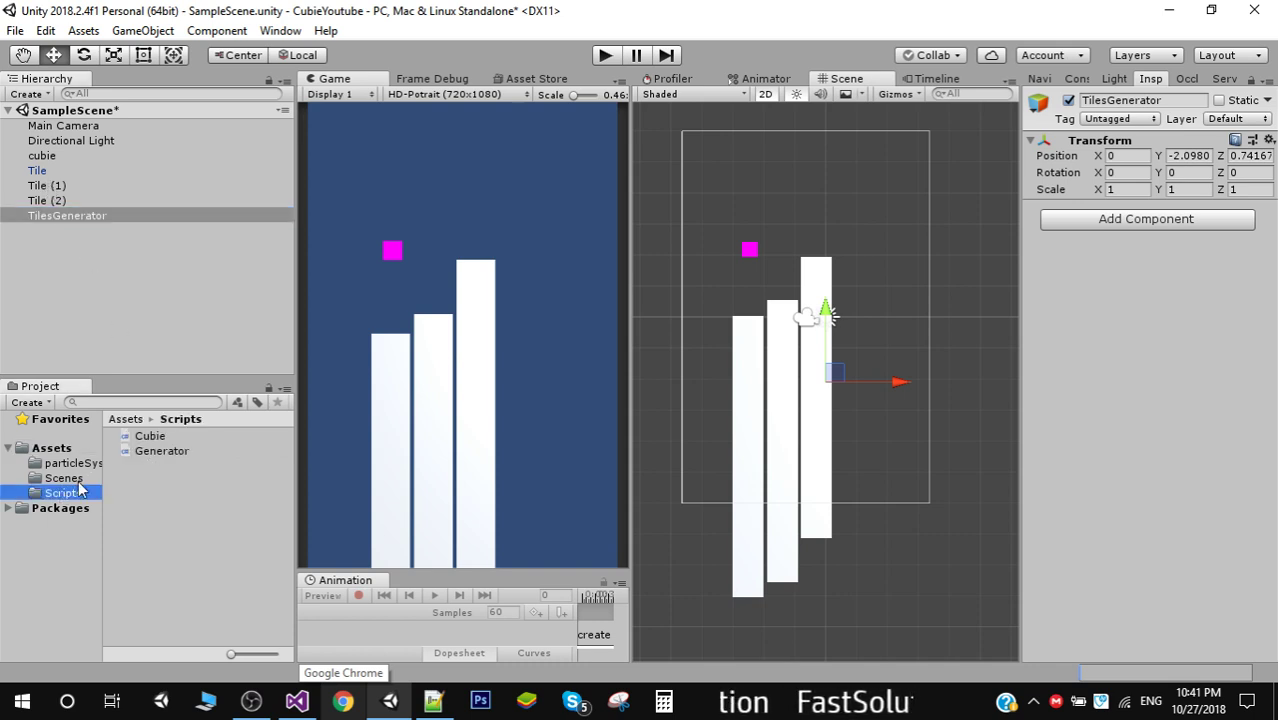
left_click_drag(144, 448, 1132, 337)
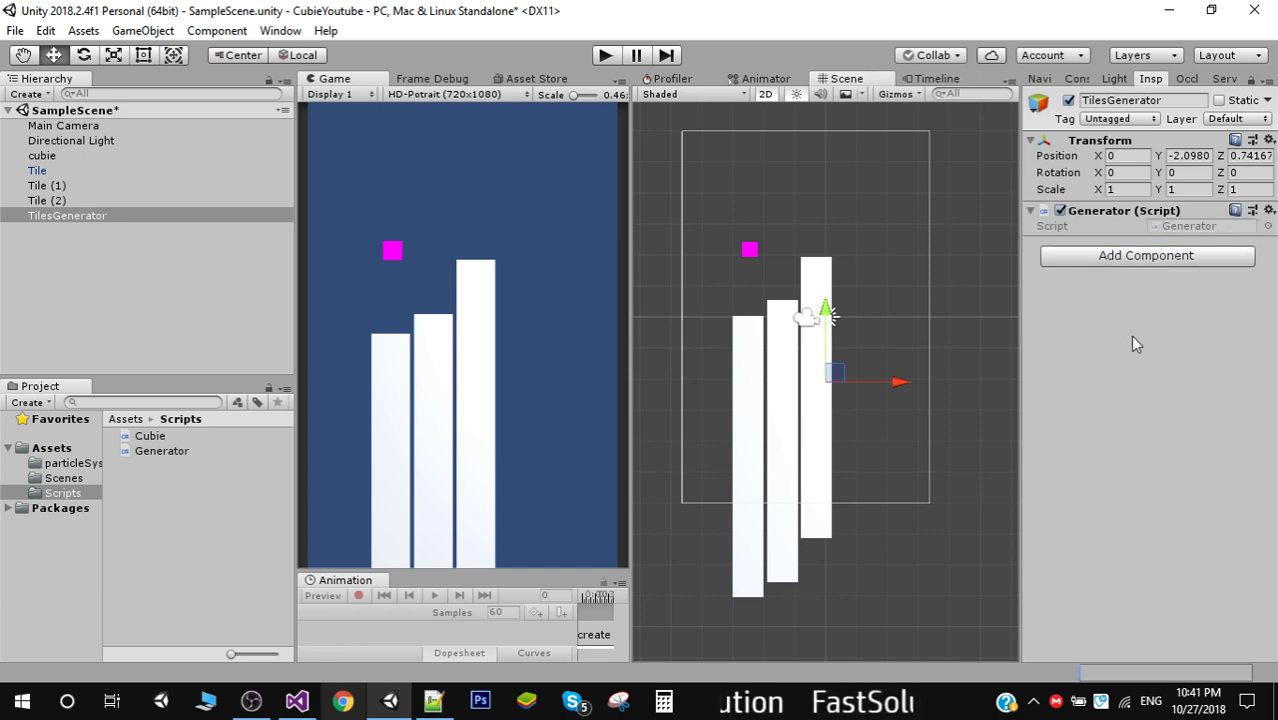
key("ctrl+s")
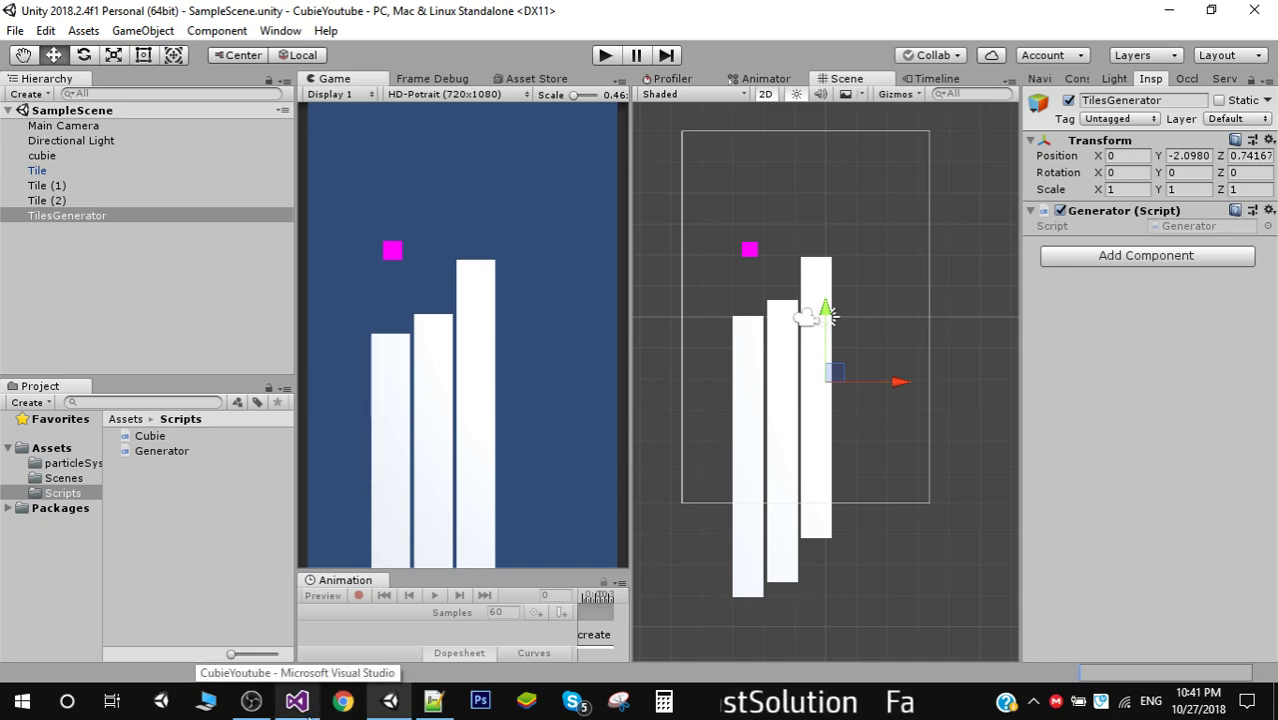
- Back in Visual Studio, insert a blank line below the public TilePrefab declaration in Generator.cs
left_click(309, 712)
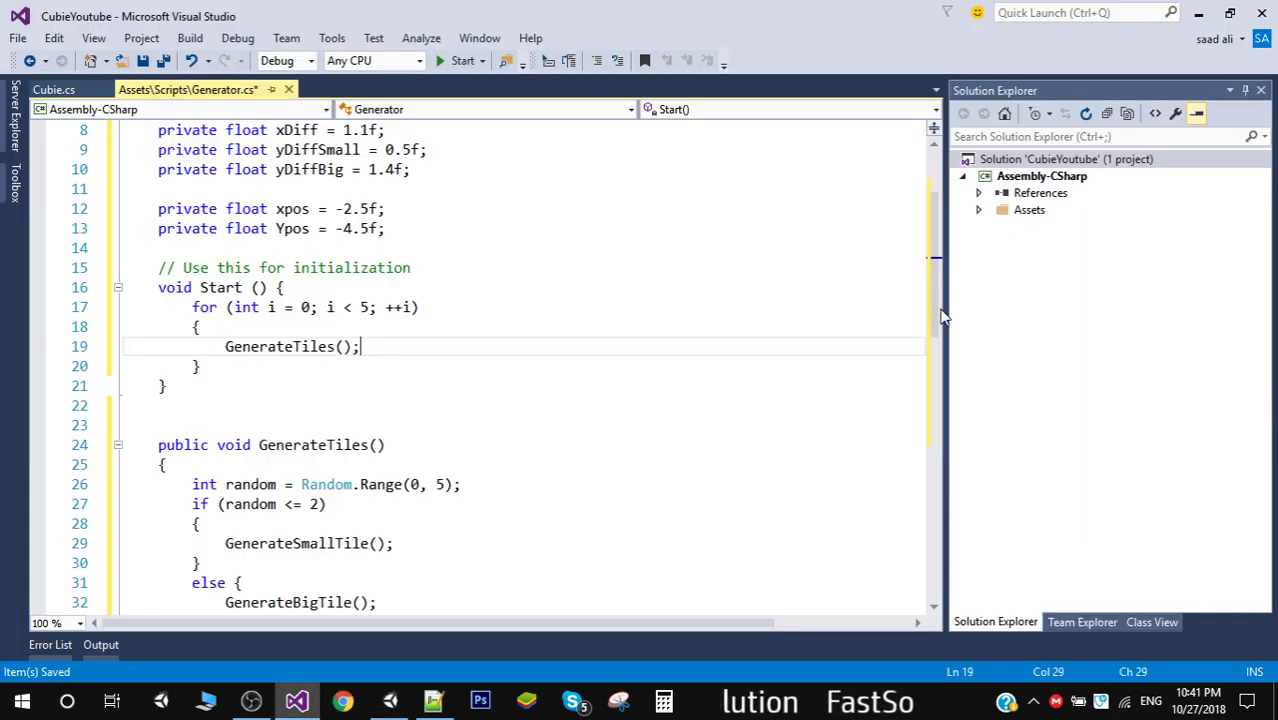
scroll(617, 355, "up", 3)
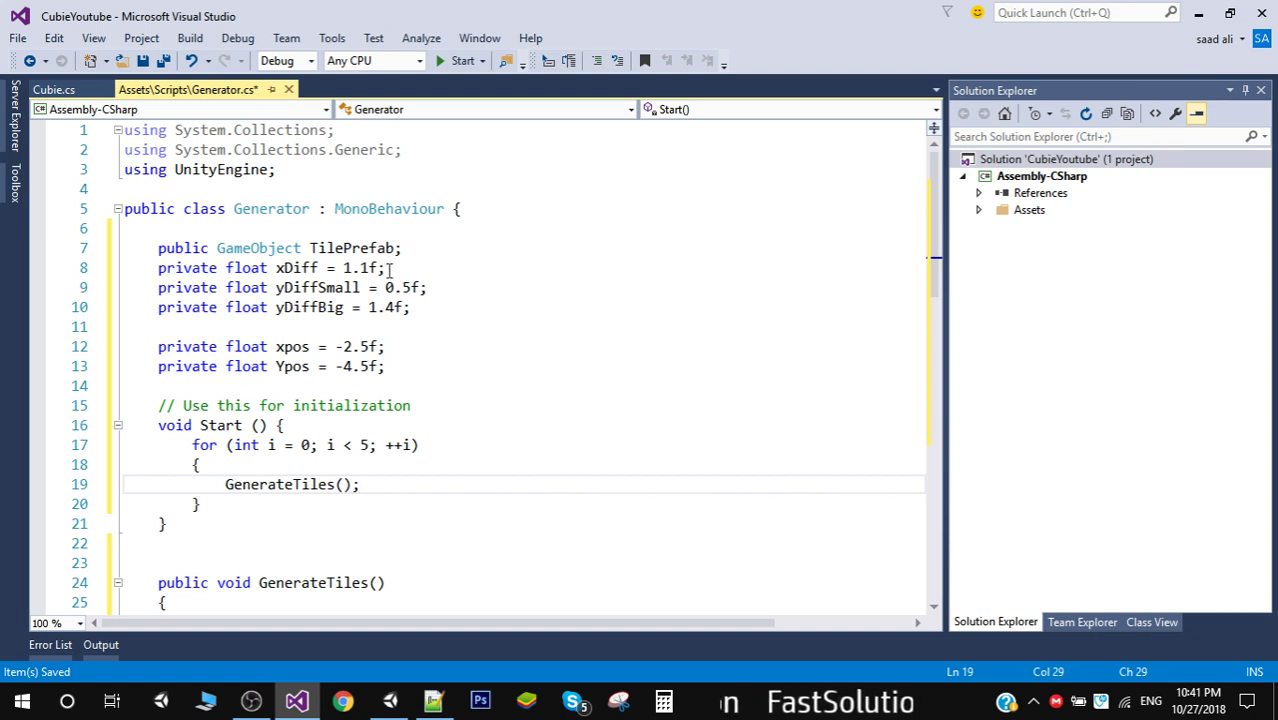
left_click(417, 234)
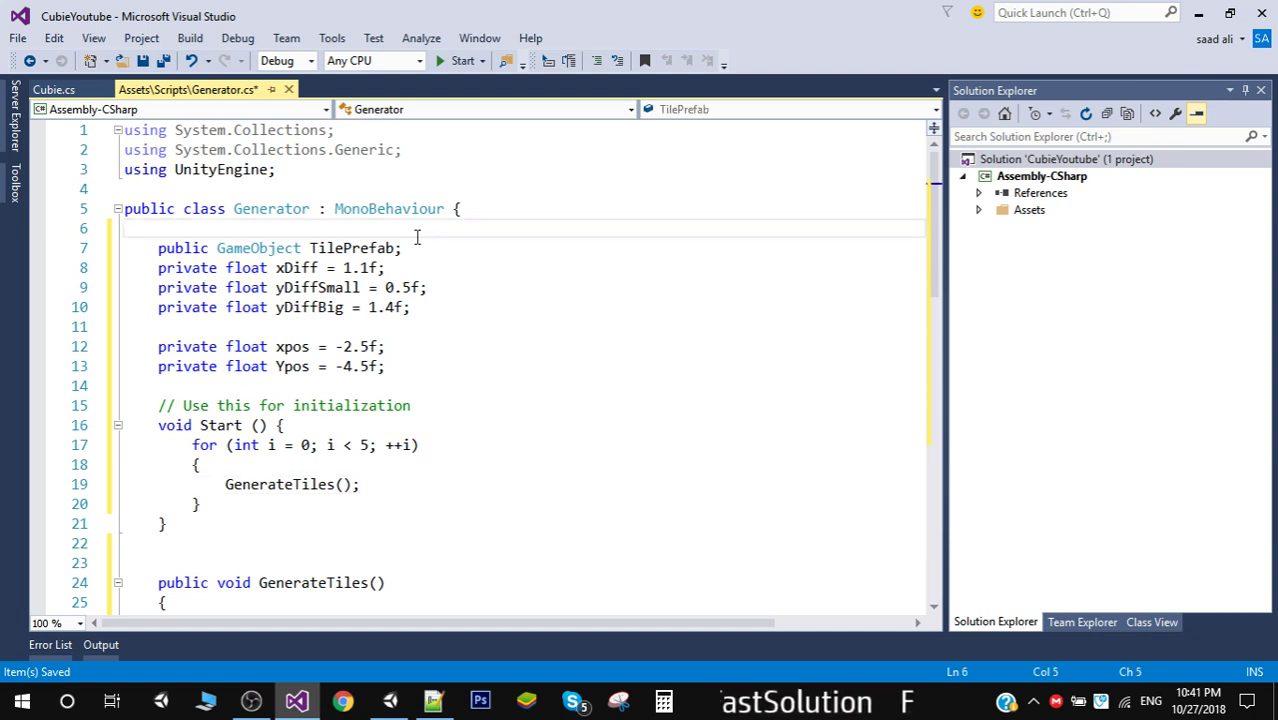
left_click(410, 248)
key("Return")
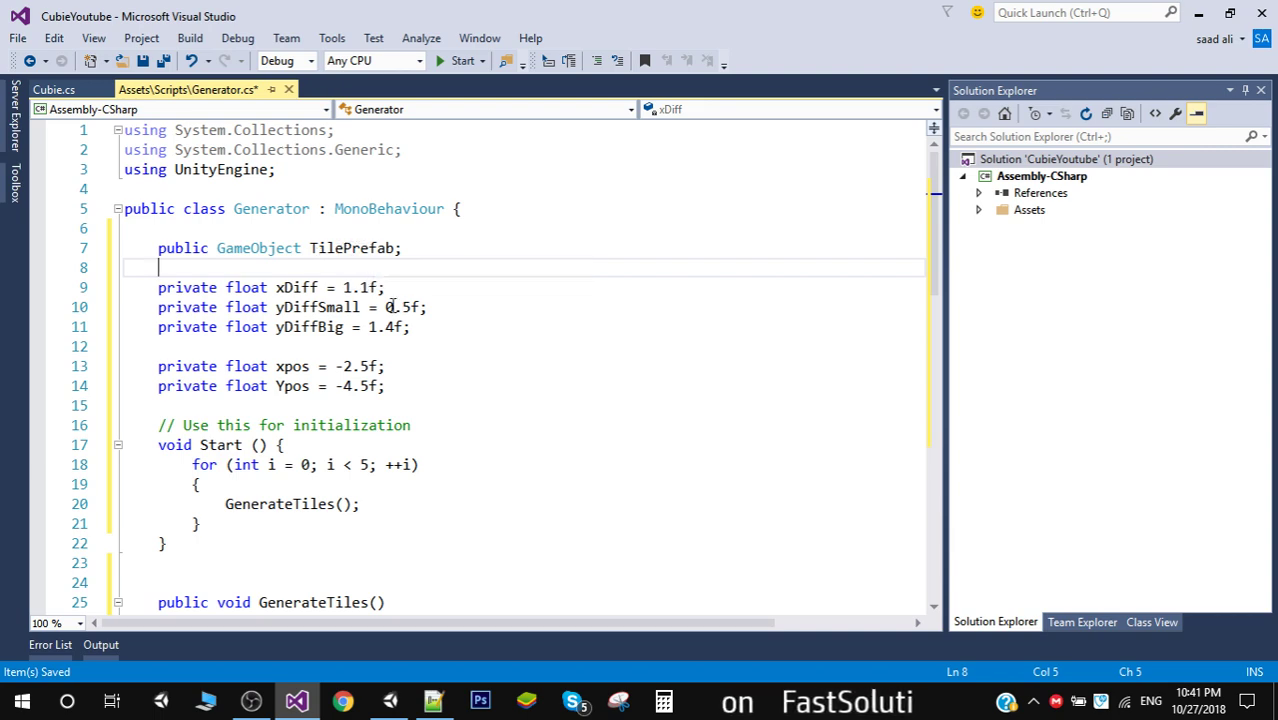
- In Unity, inspect the TilesGenerator object's components and the imported code of the Generator script
left_click(390, 702)
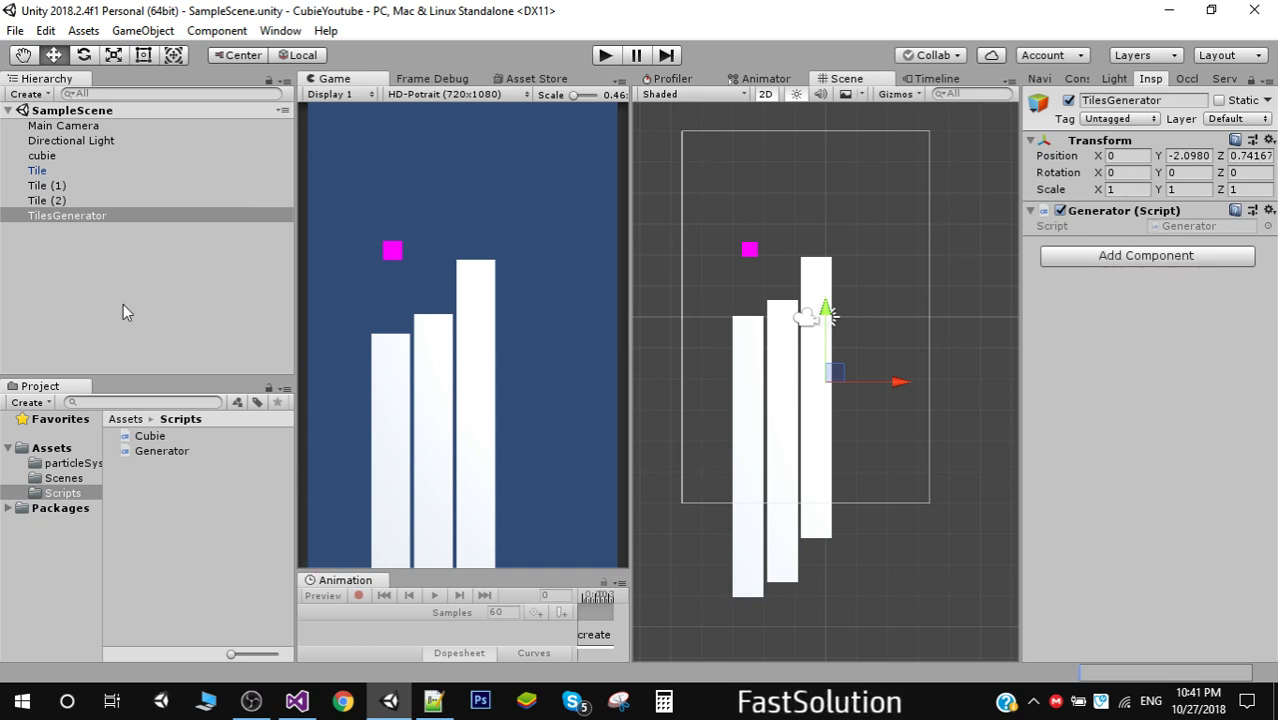
left_click(50, 187)
left_click(69, 217)
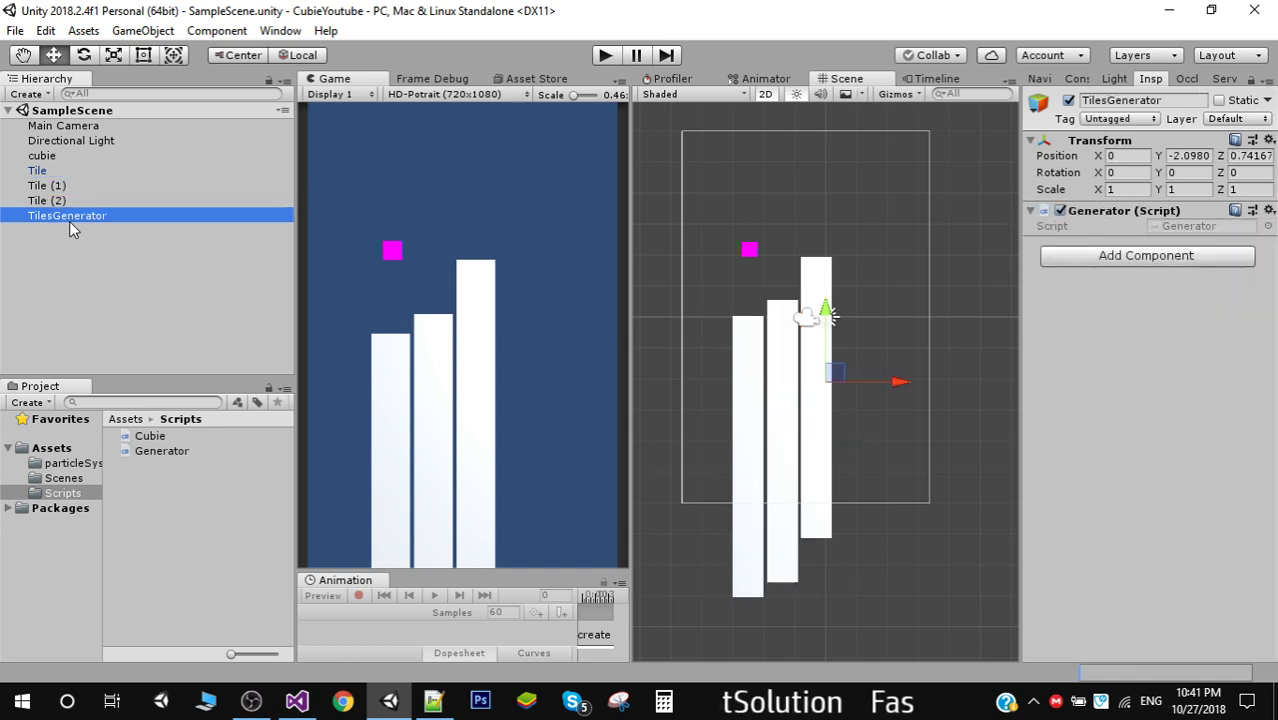
left_click(166, 455)
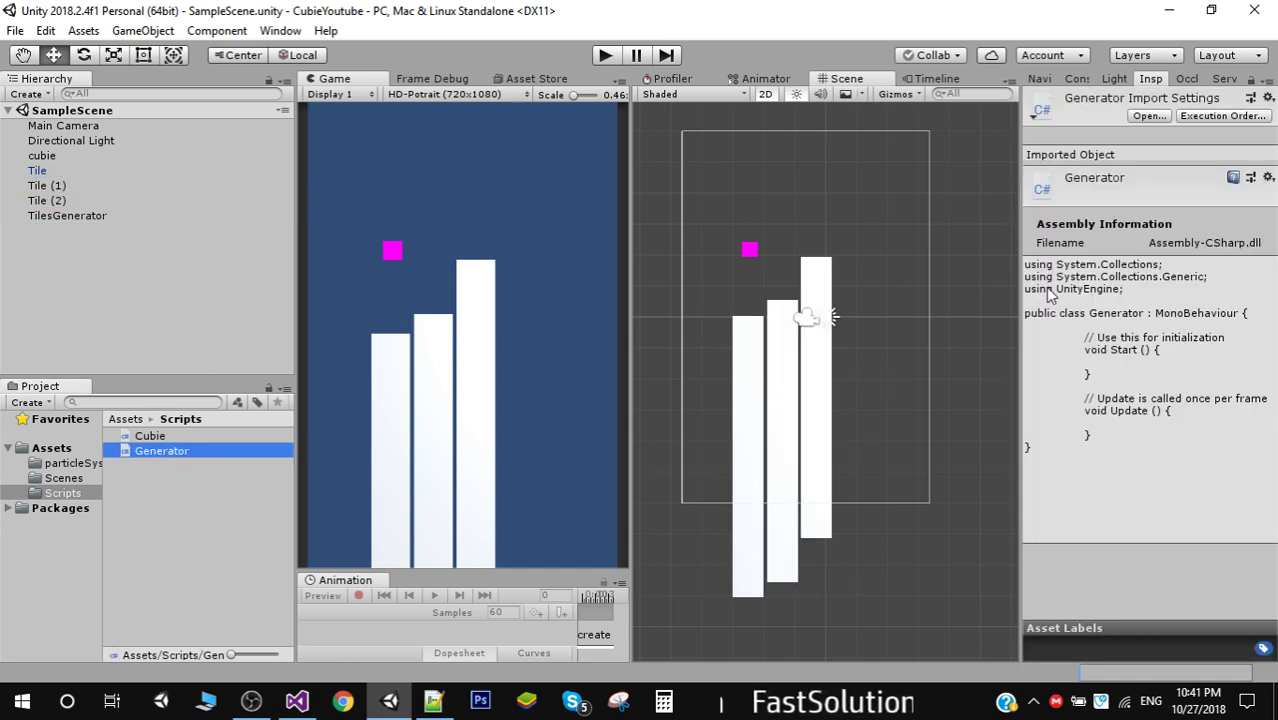
- Save all open files in Visual Studio and return to Unity so the Generator script reimports
left_click(296, 701)
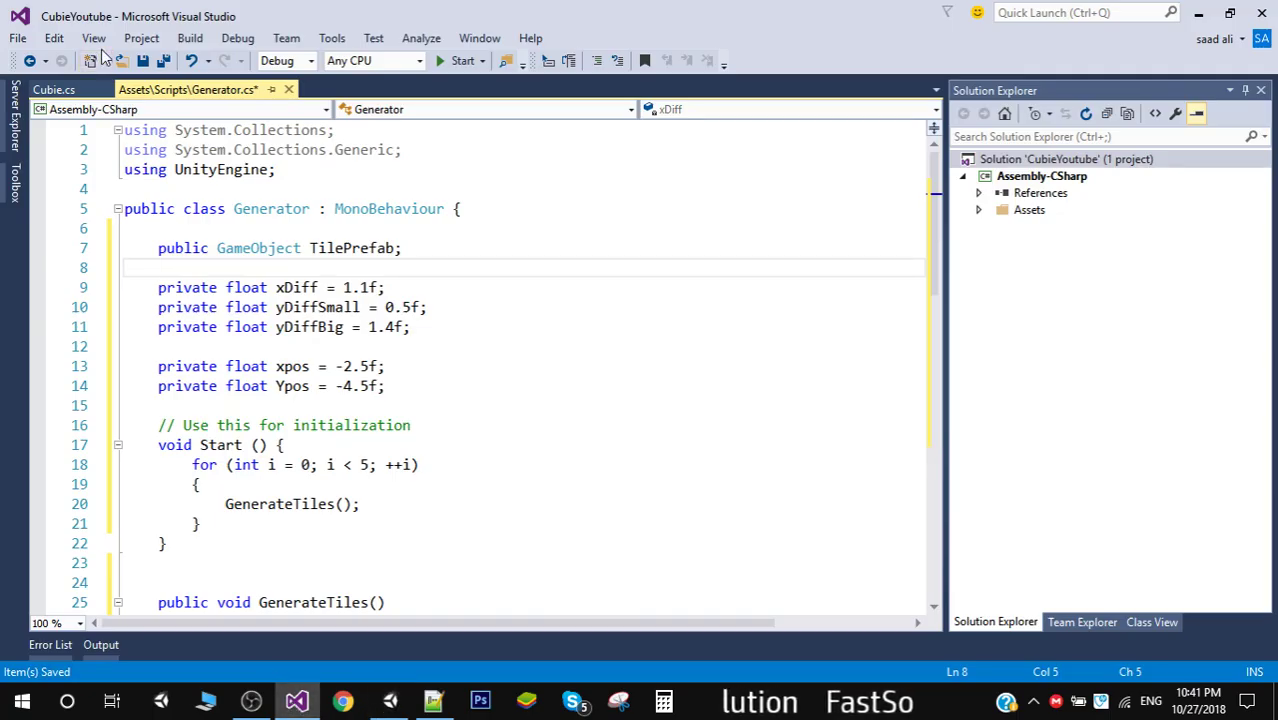
left_click(164, 61)
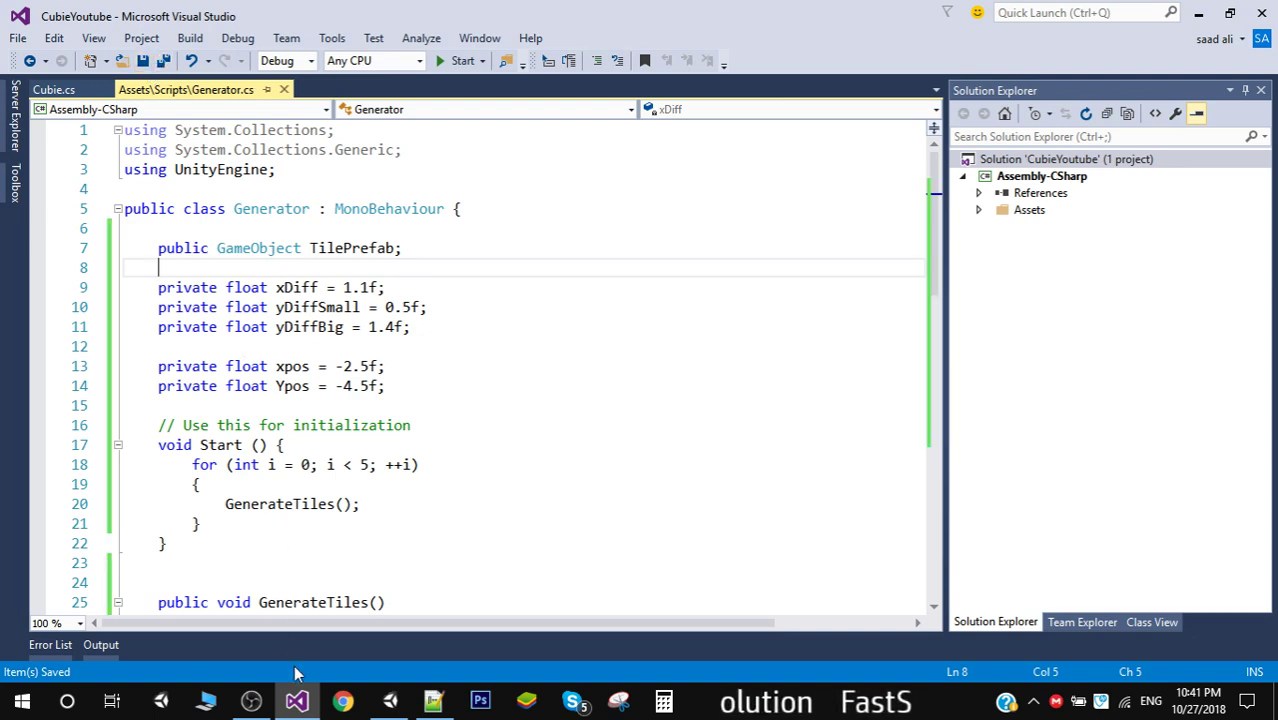
left_click(301, 712)
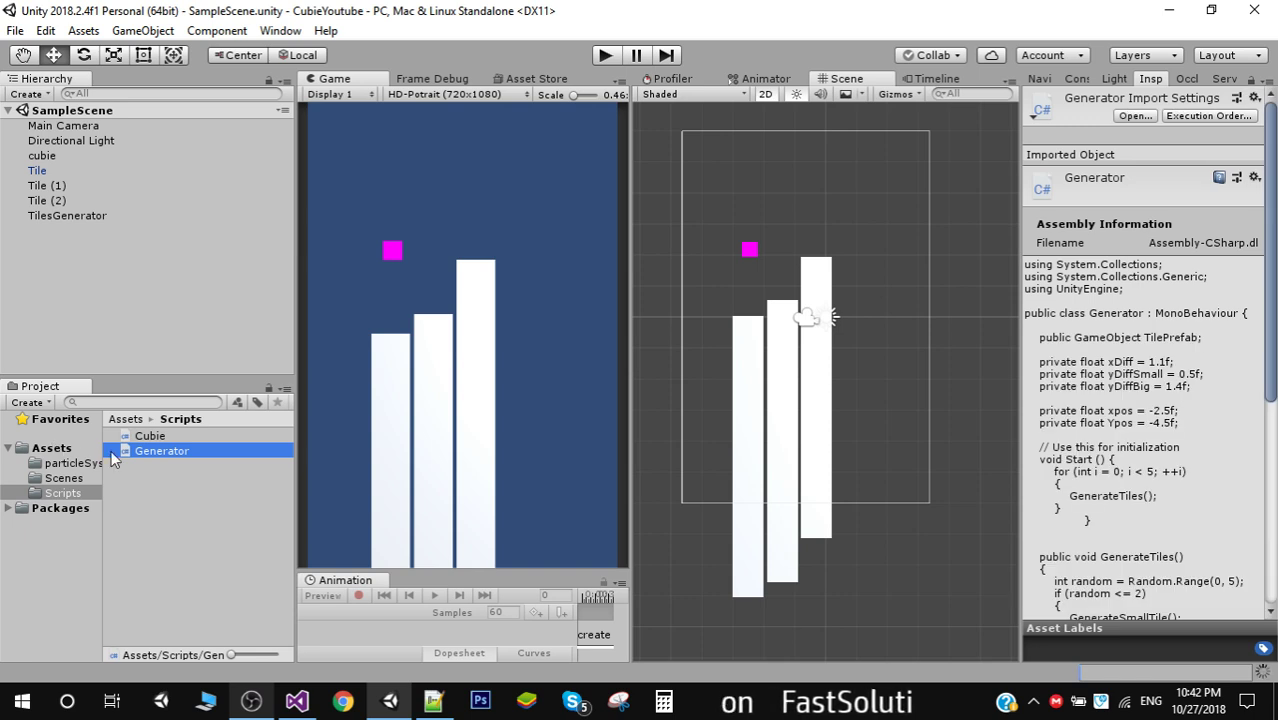
left_click(106, 218)
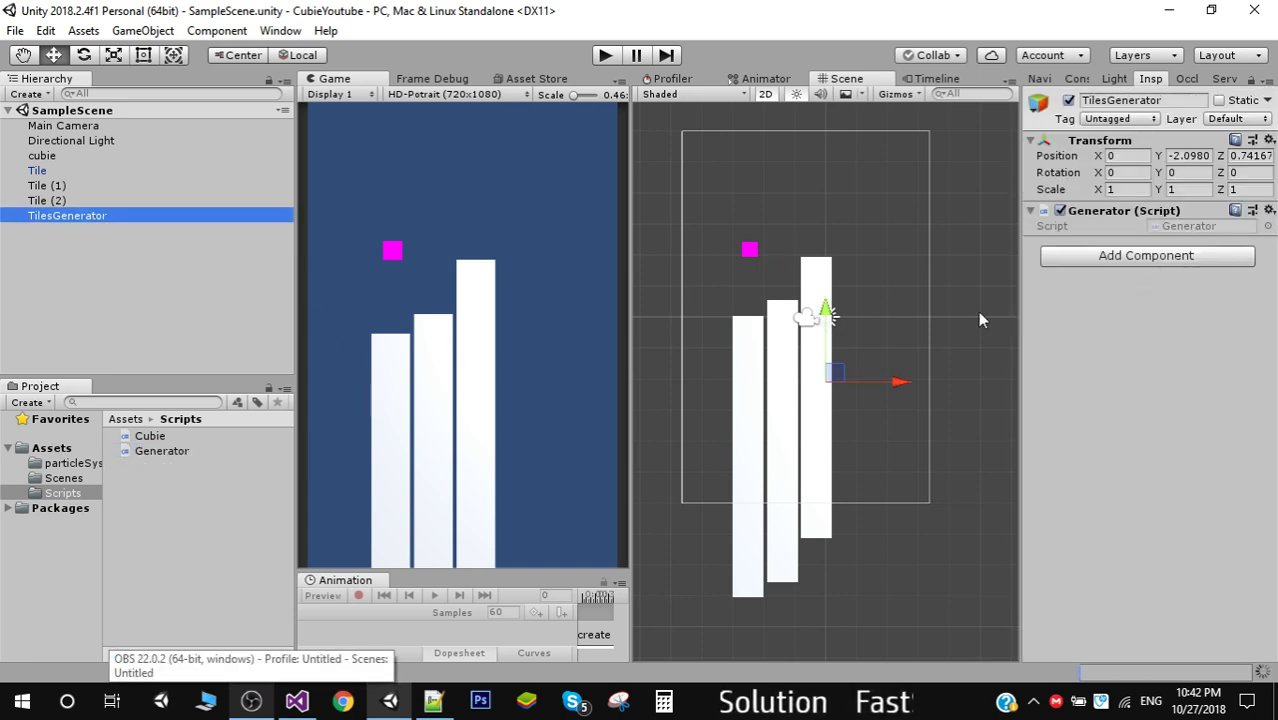
left_click(160, 451)
key("F2")
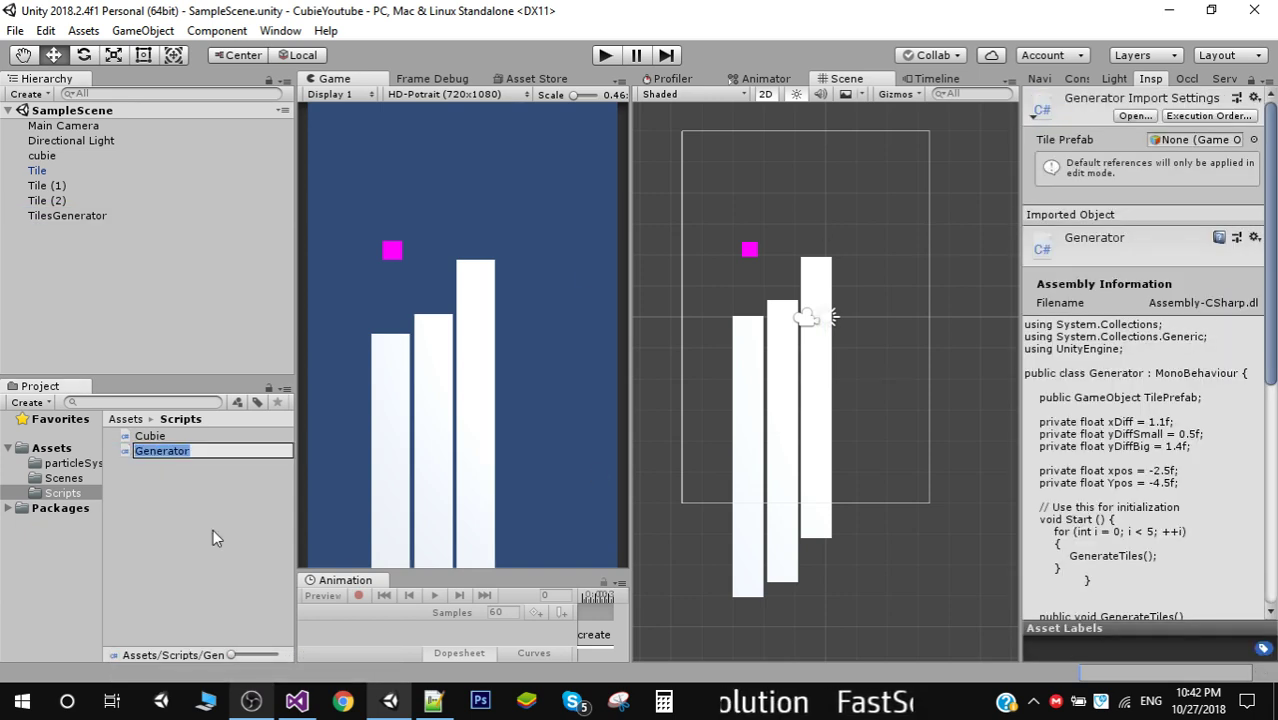
- Assign the Tile prefab from Assets to the Tile Prefab field of TilesGenerator's Generator component and save the scene
left_click(66, 214)
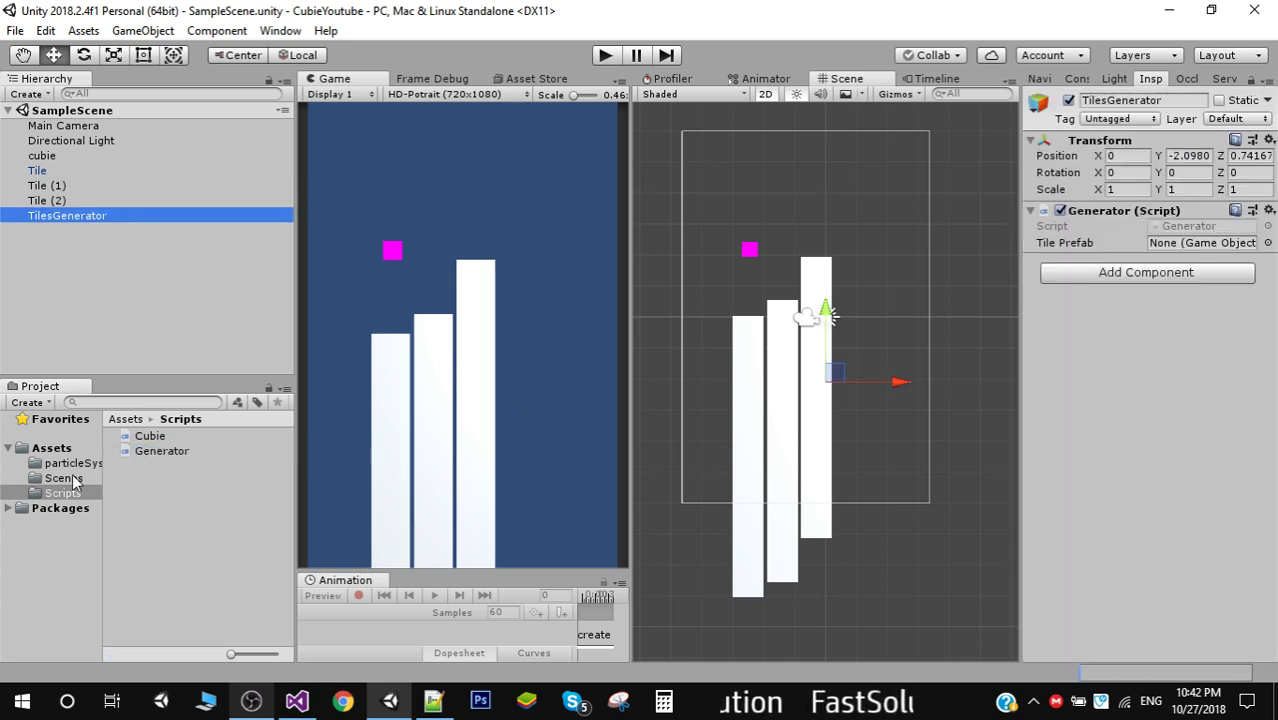
left_click(69, 450)
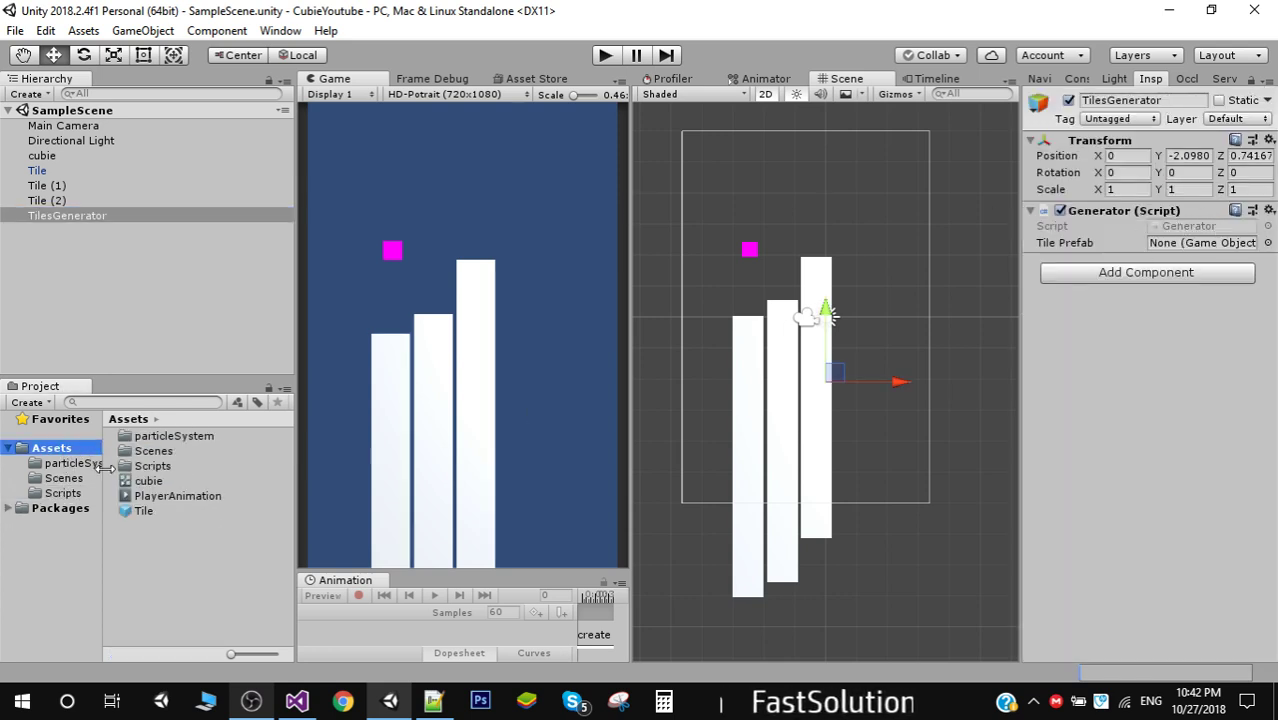
left_click_drag(144, 510, 1200, 249)
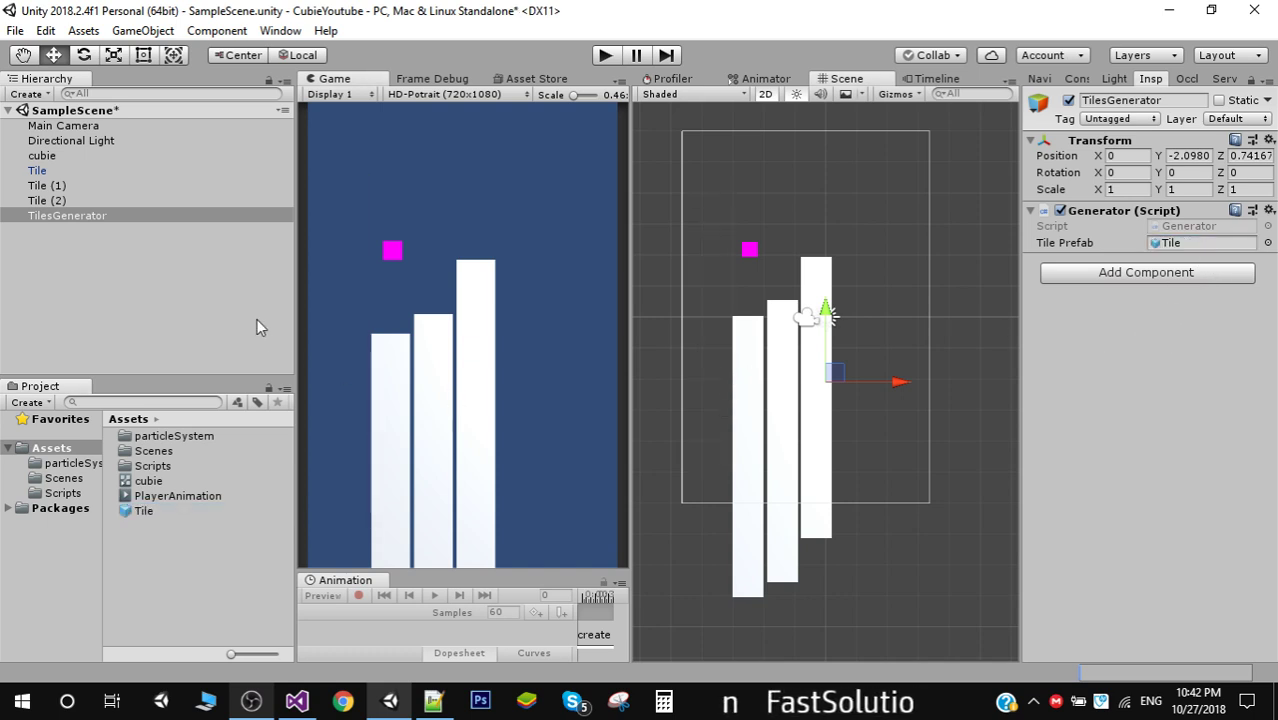
key("ctrl+s")
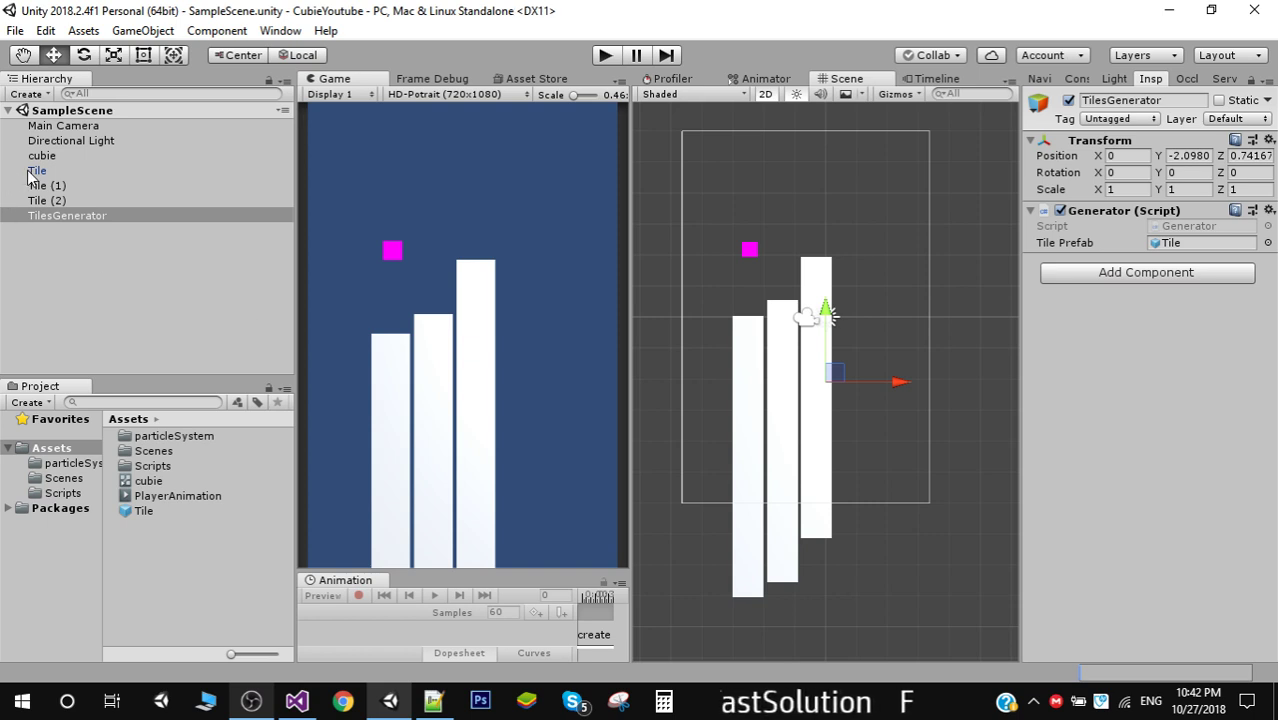
- Delete Tile, Tile (1) and Tile (2) from the scene
left_click(35, 172)
key("shift+Down")
key("shift+Down")
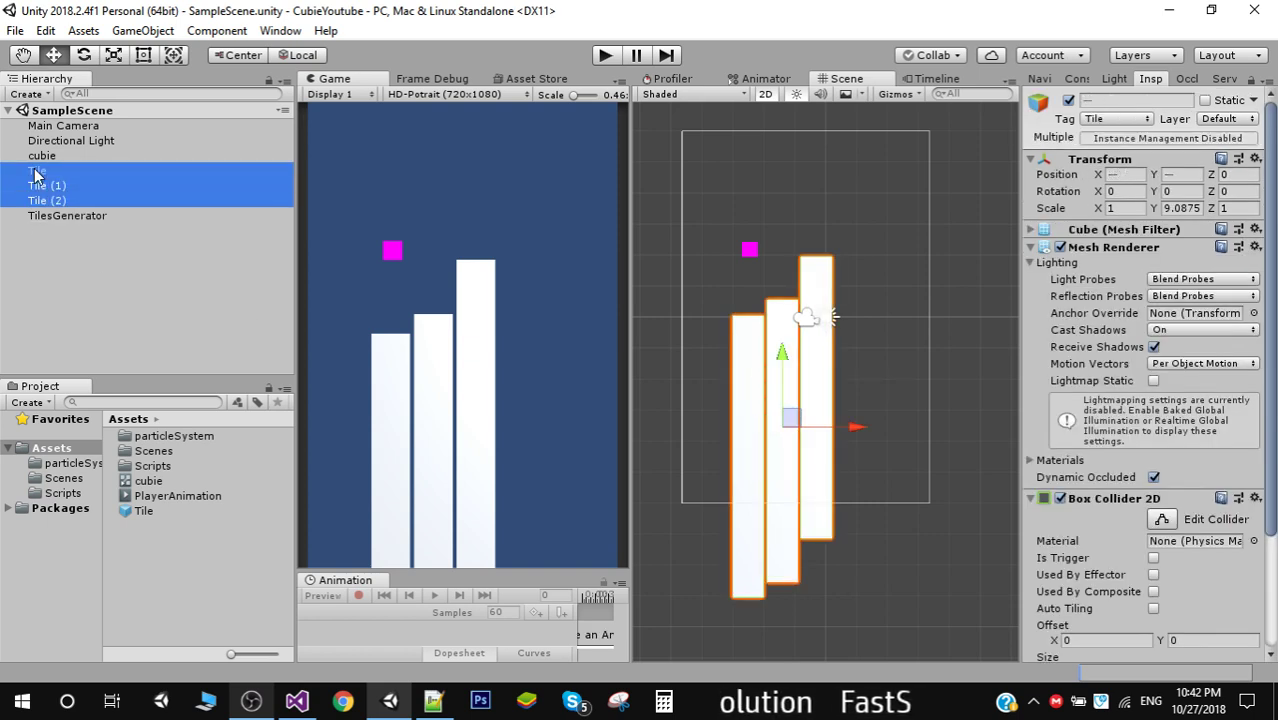
key("Delete")
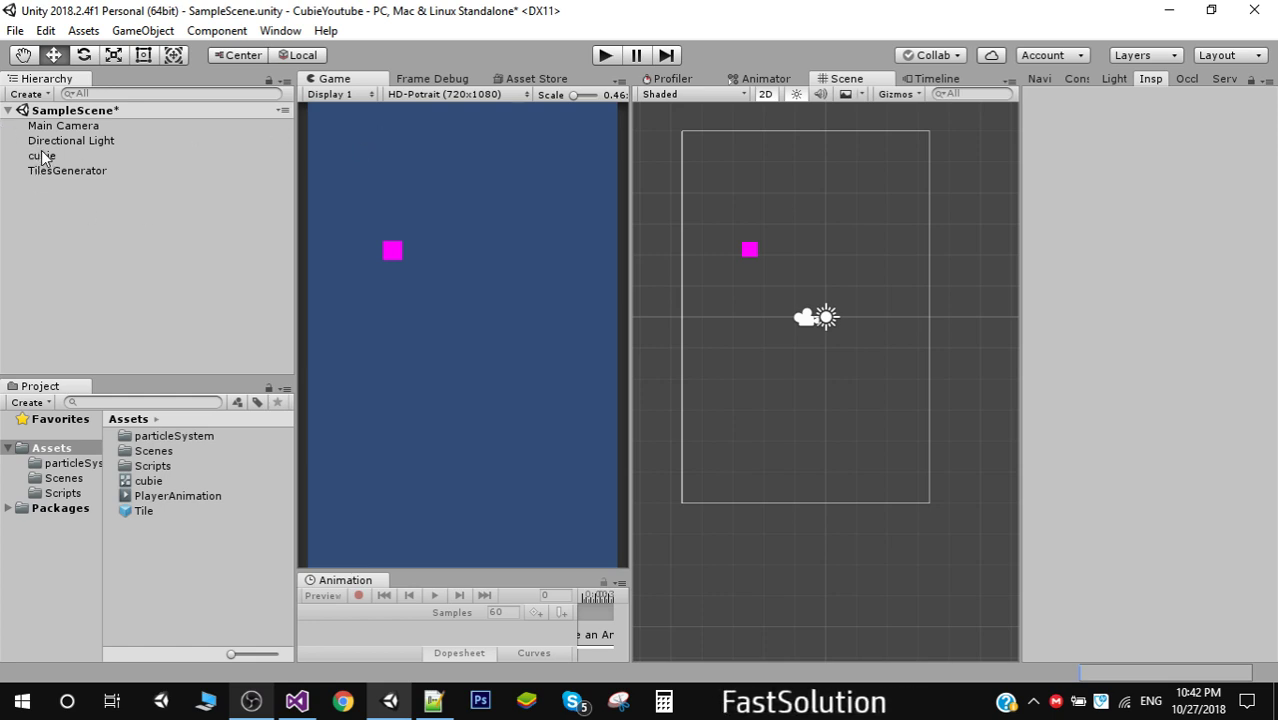
- Move the cubie object up to Y 5.94, then run and stop the game to test the tile generation
left_click(42, 156)
left_click_drag(746, 177, 736, 61)
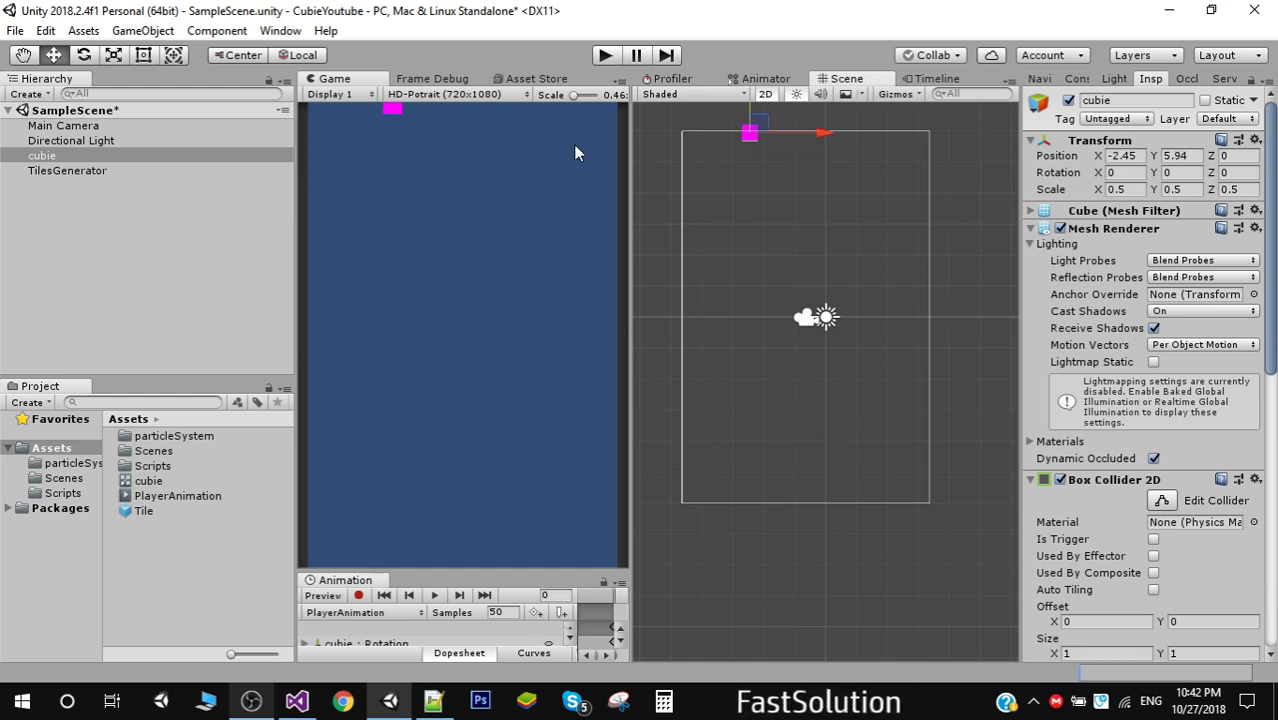
left_click(607, 54)
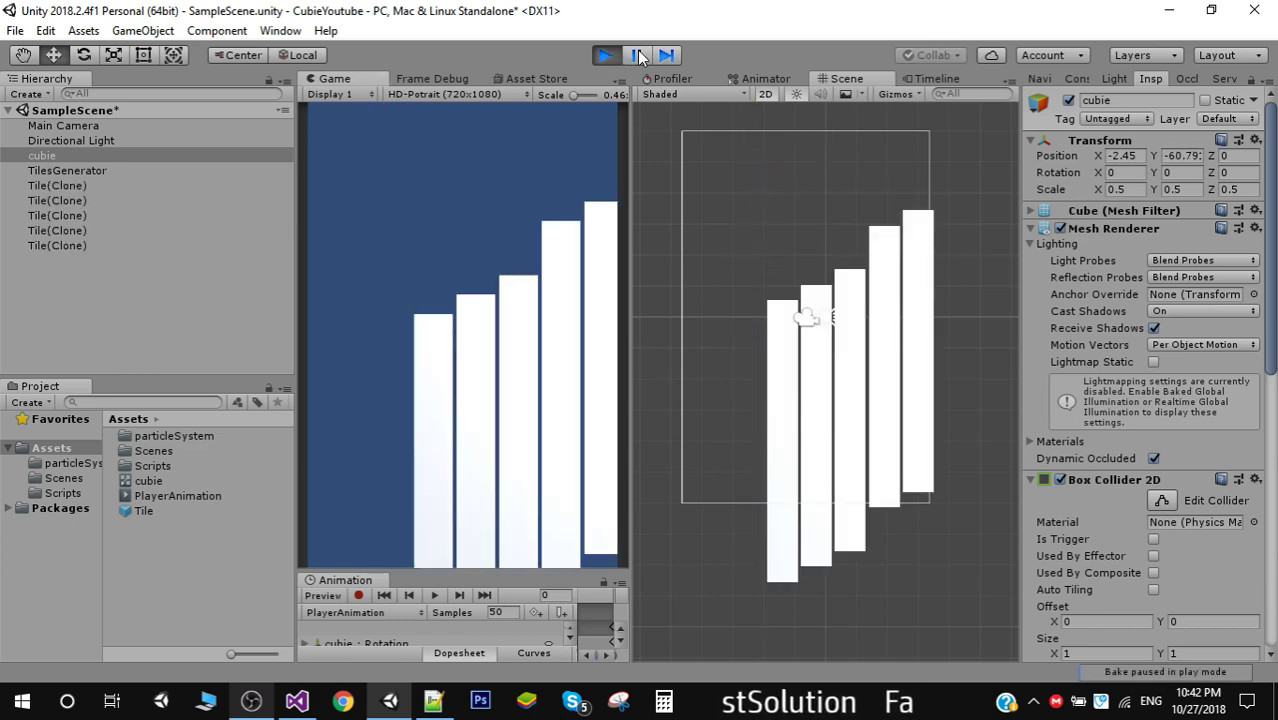
left_click(607, 55)
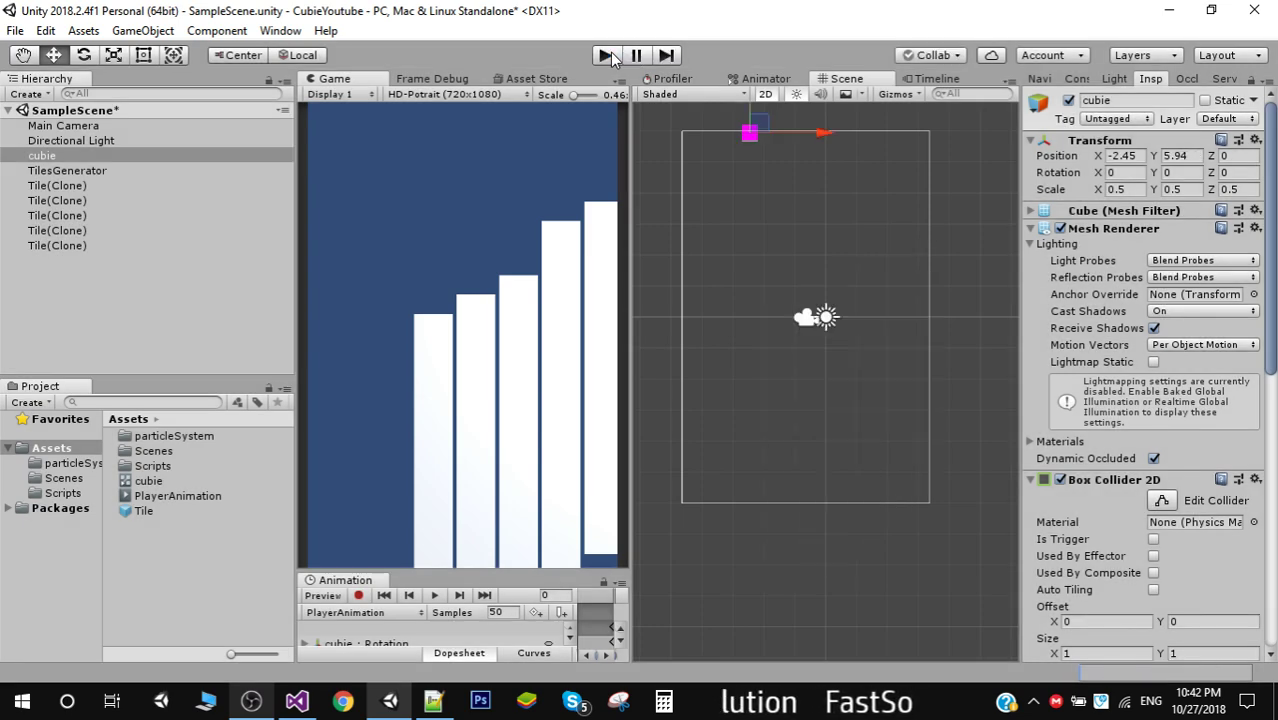
- Switch to Visual Studio and review the fields, the Start() loop and the tile-generation methods in Generator.cs
left_click(297, 698)
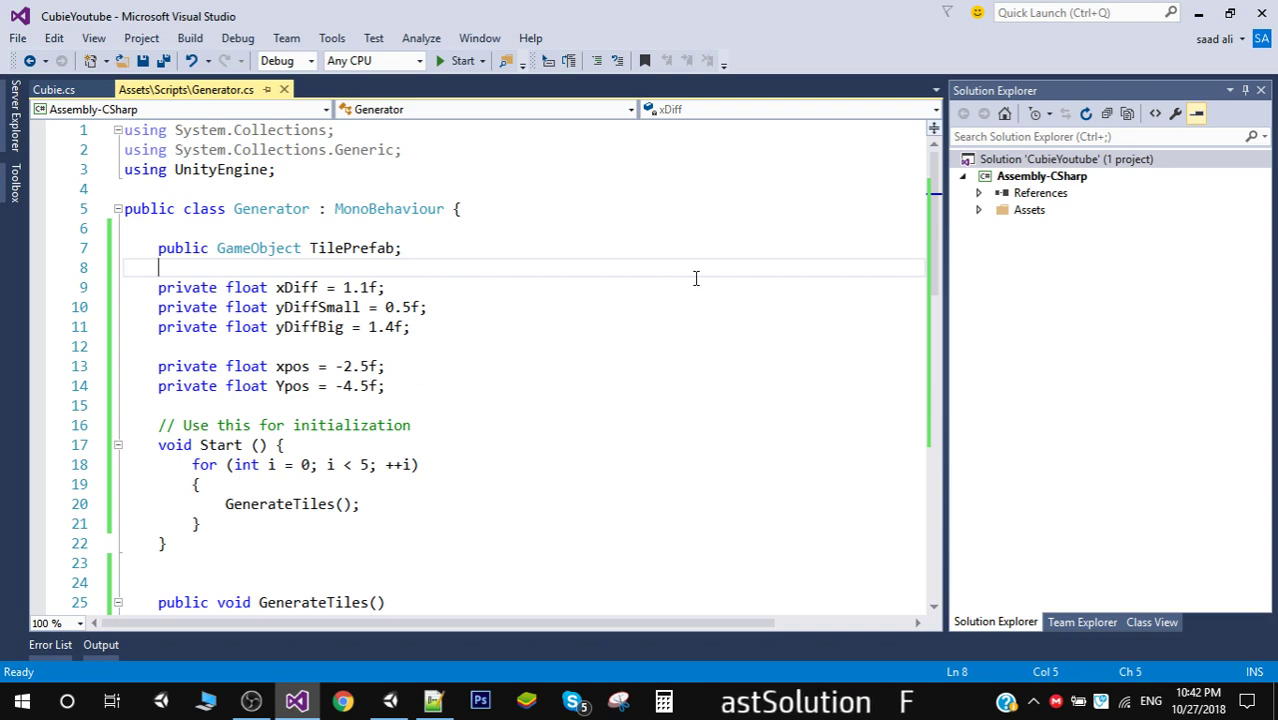
left_click_drag(934, 240, 978, 405)
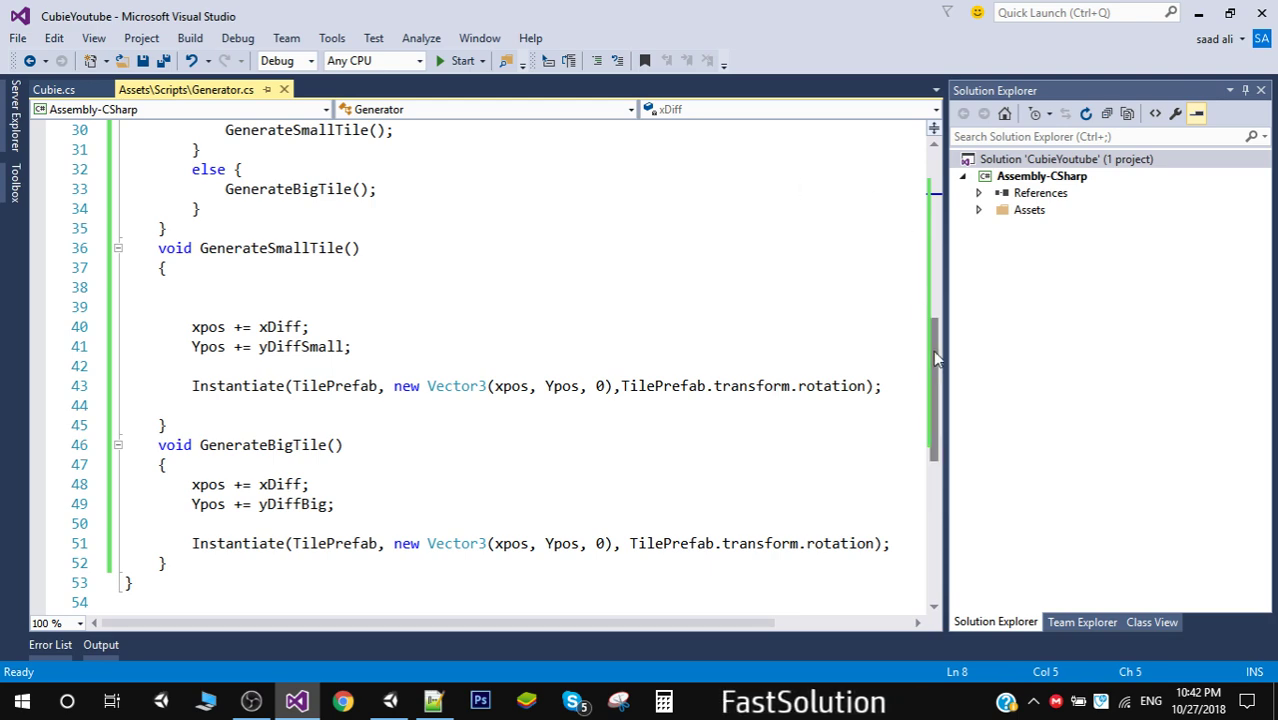
left_click_drag(933, 350, 916, 207)
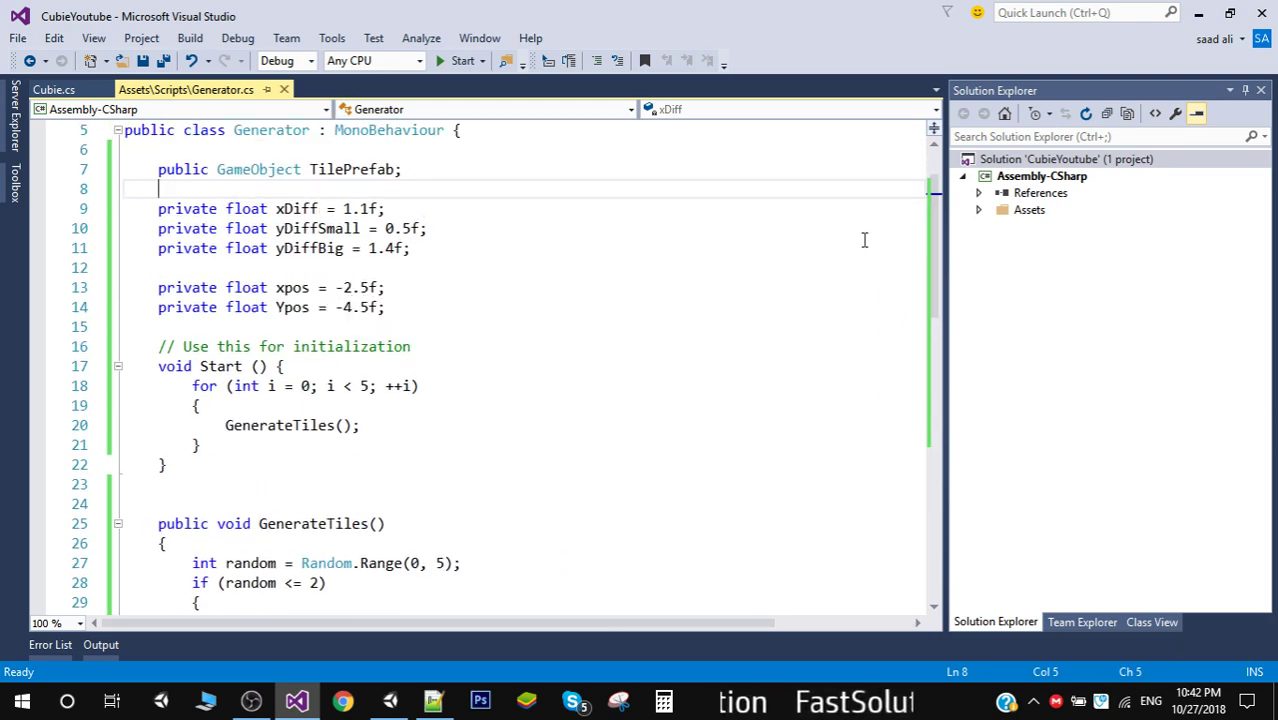
left_click_drag(940, 240, 950, 366)
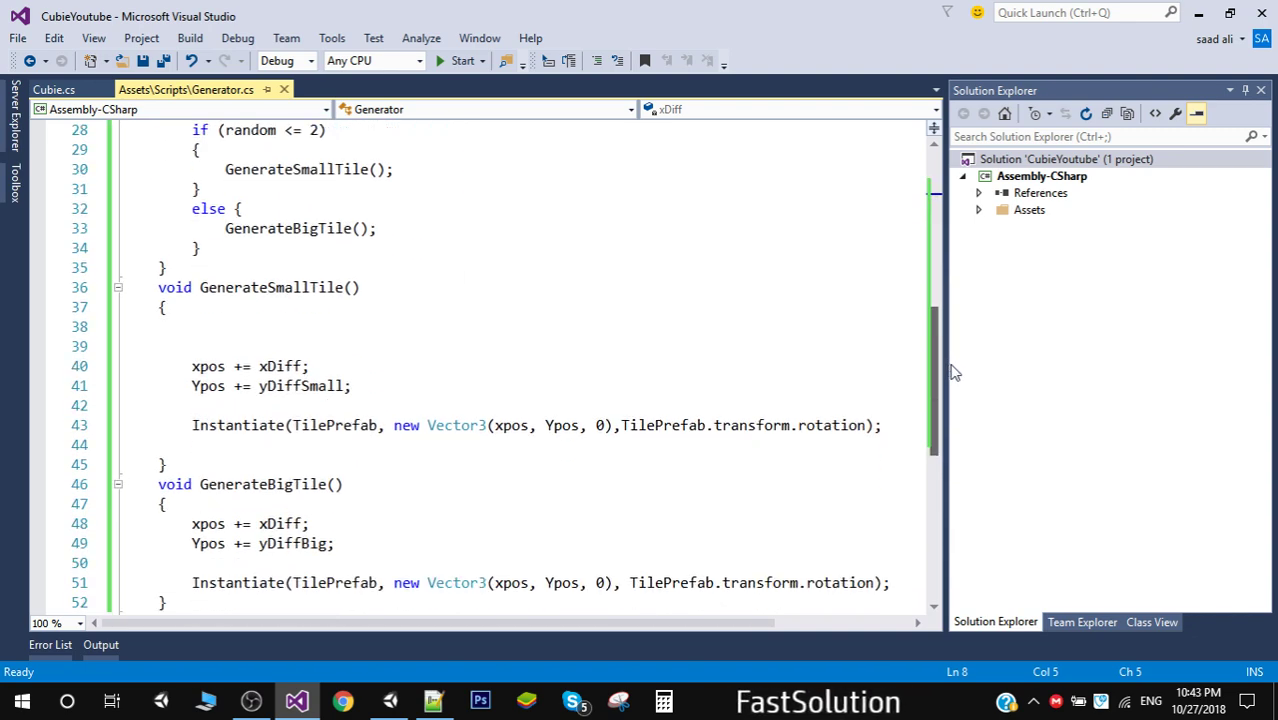
- Set the initial values of xpos and Ypos to 0f in Generator.cs and save the script
left_click_drag(178, 366, 405, 399)
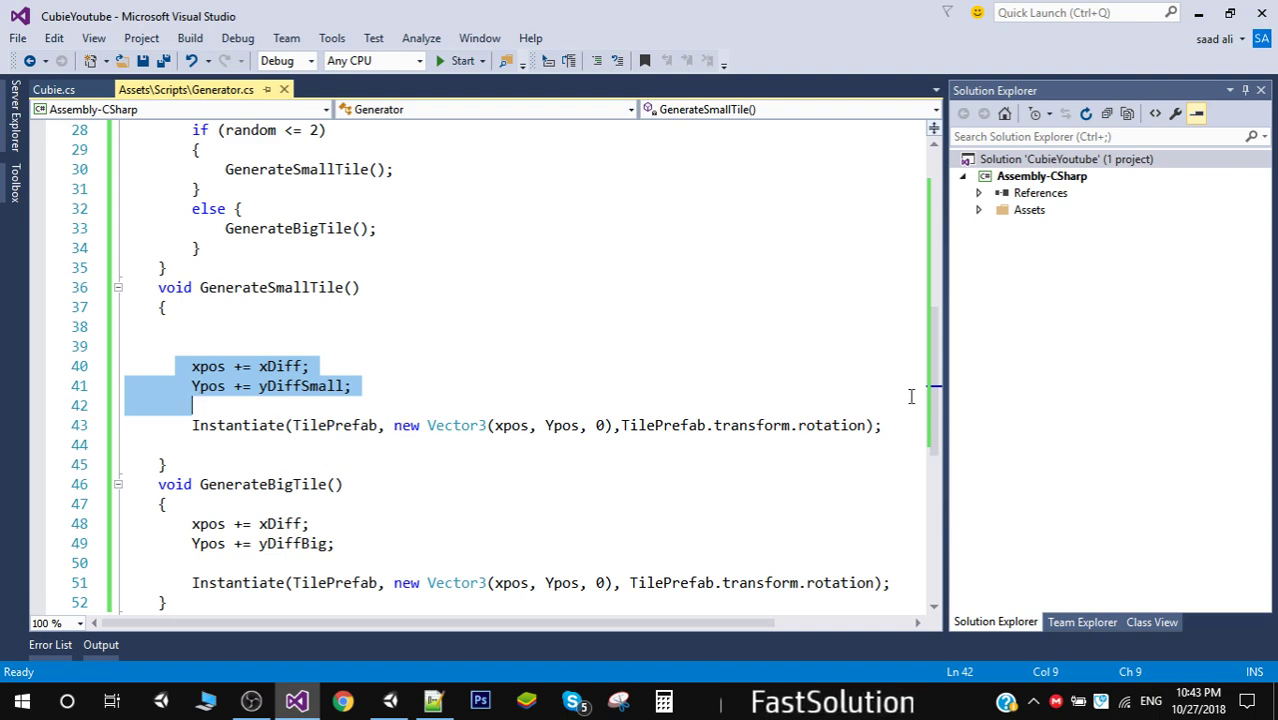
left_click_drag(930, 365, 930, 200)
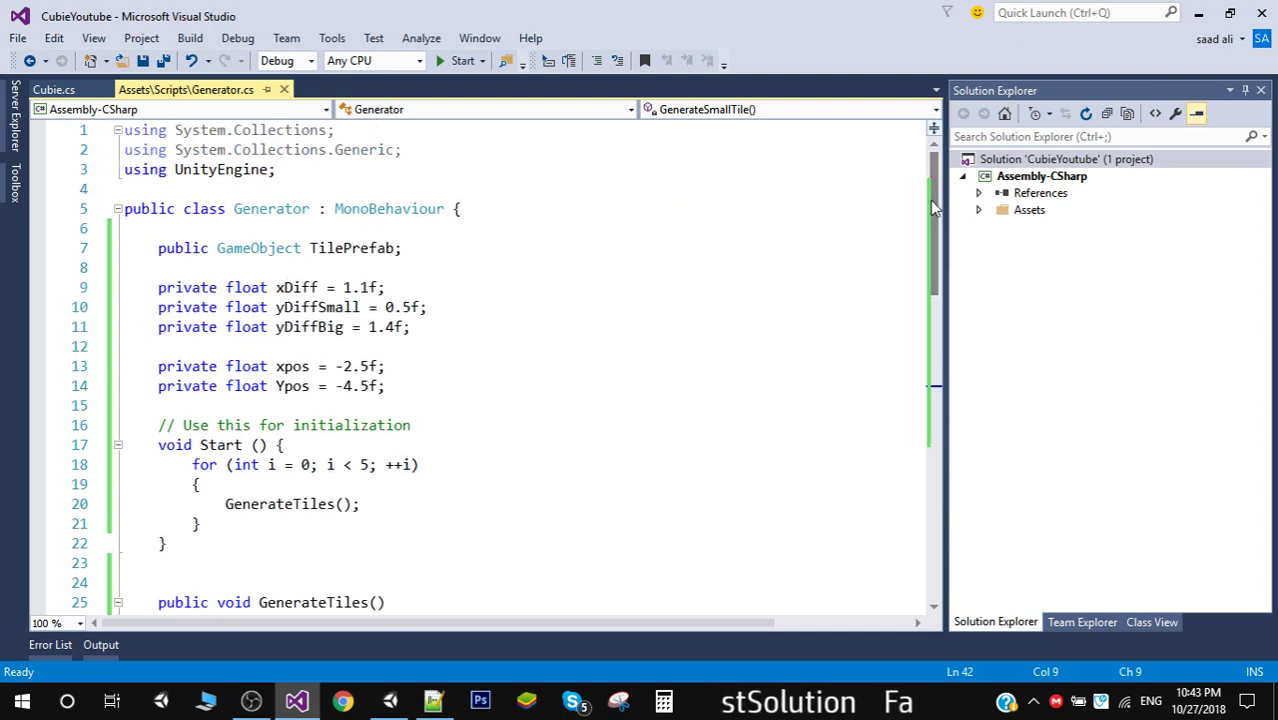
left_click_drag(336, 364, 372, 366)
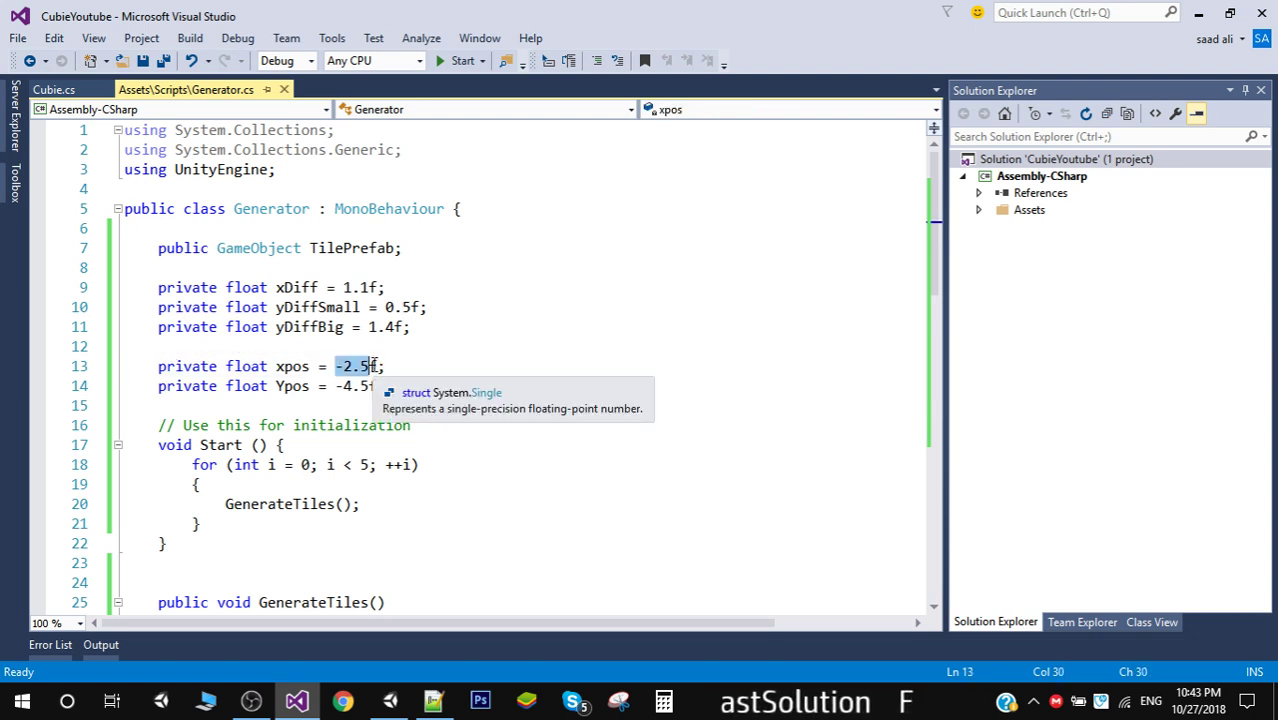
key("BackSpace")
type("0")
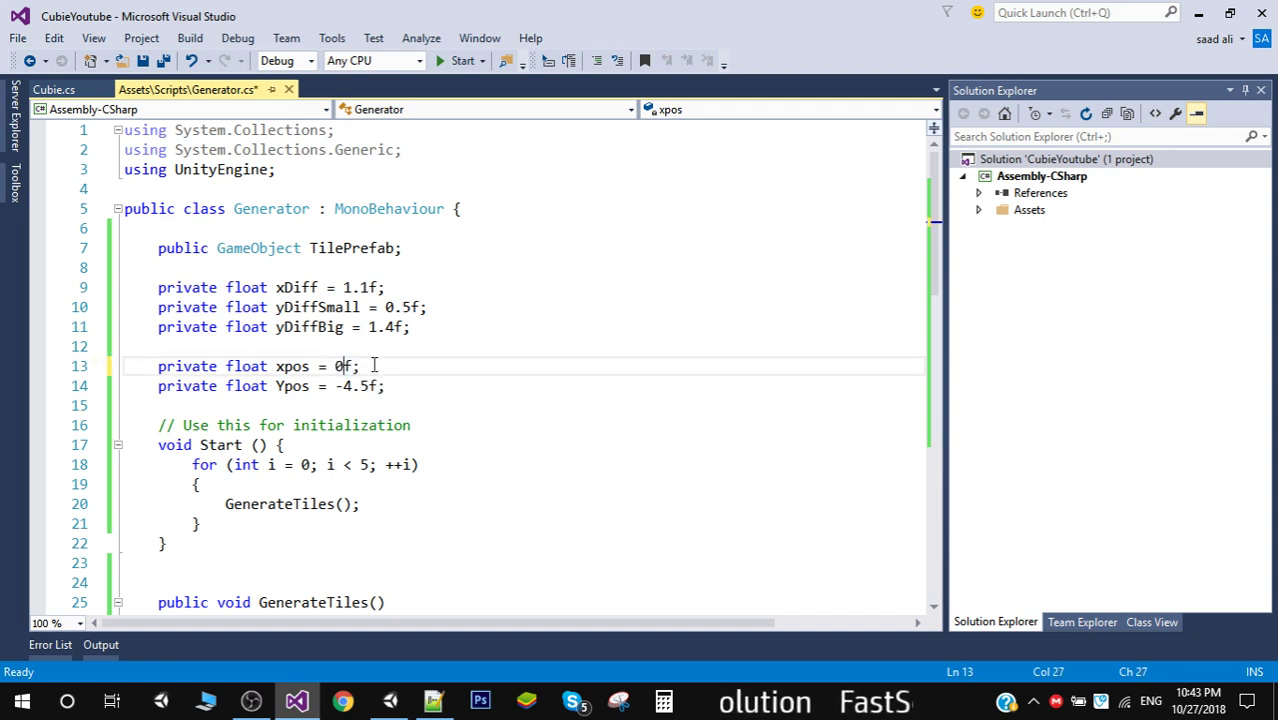
left_click_drag(336, 386, 365, 386)
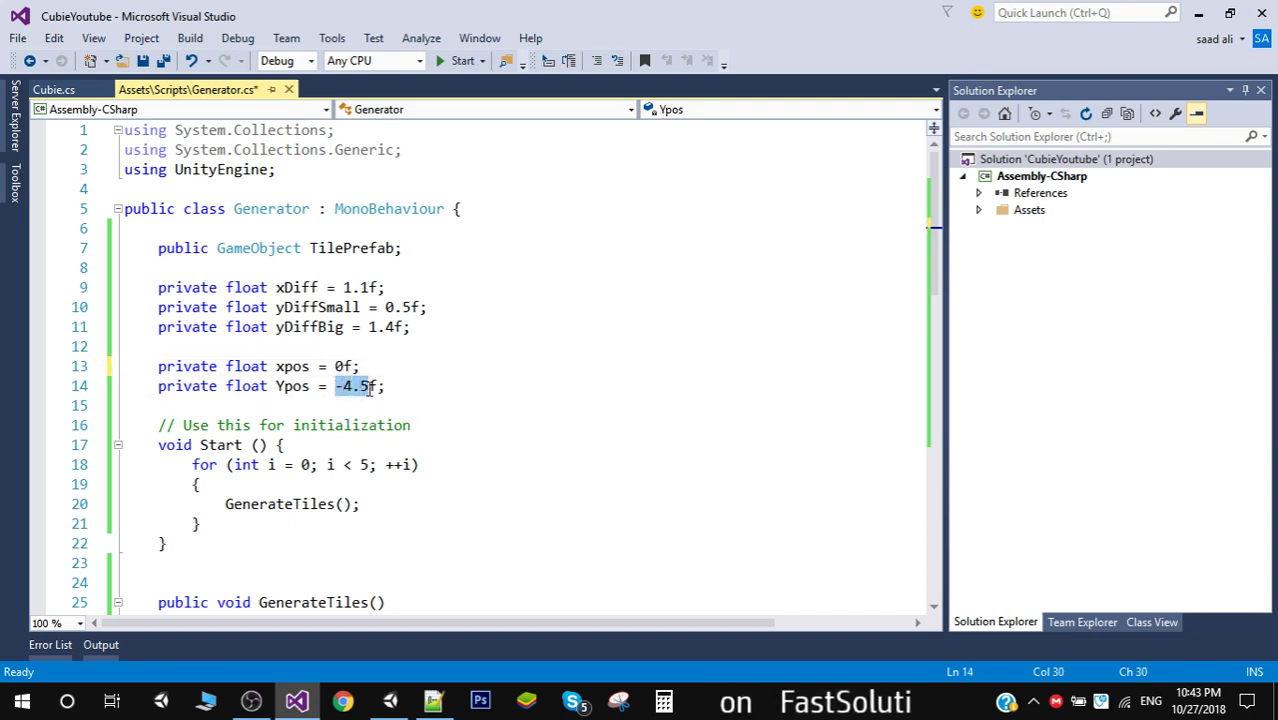
type("0")
key("ctrl+s")
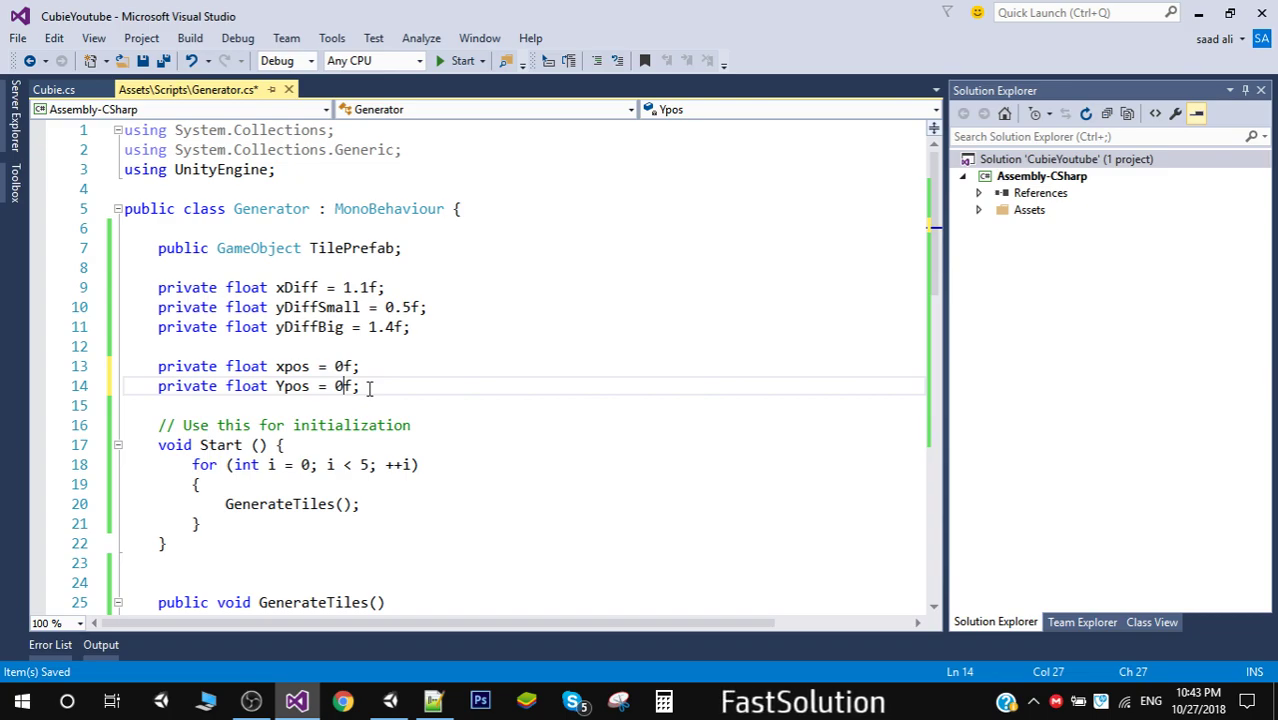
- Switch to Unity, then run and stop the game to test the tile generation
left_click(390, 700)
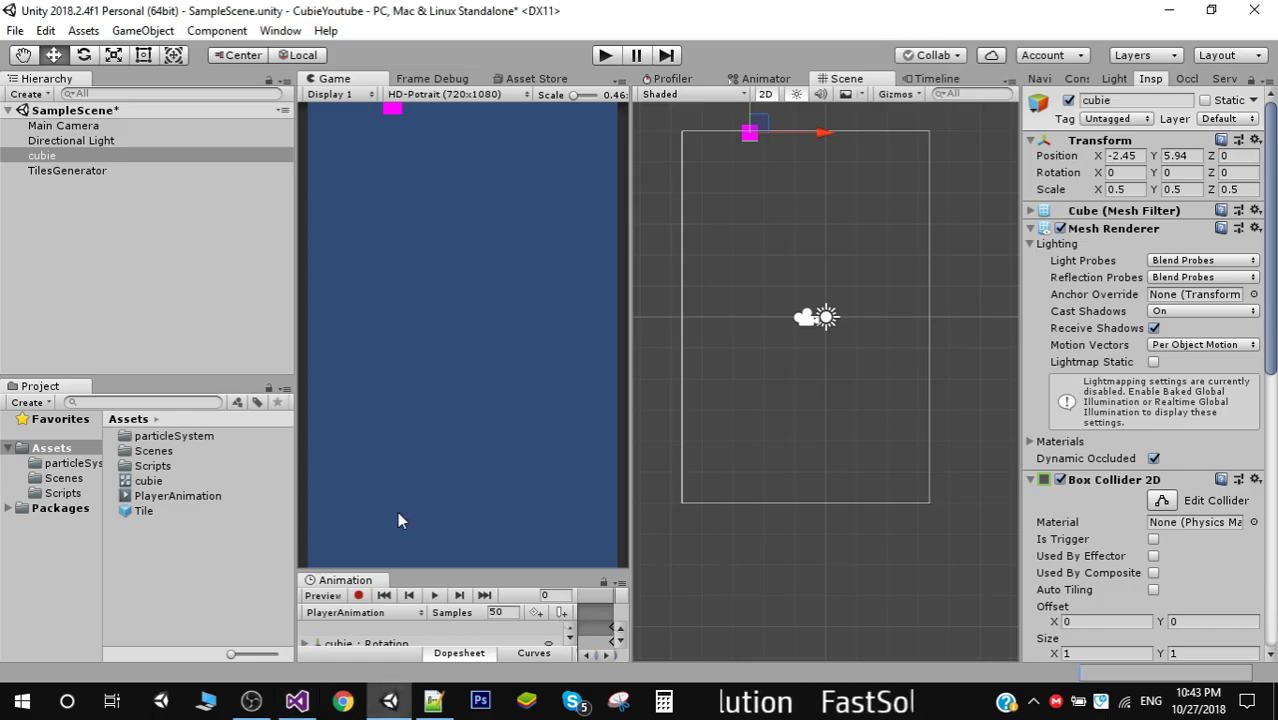
left_click(604, 55)
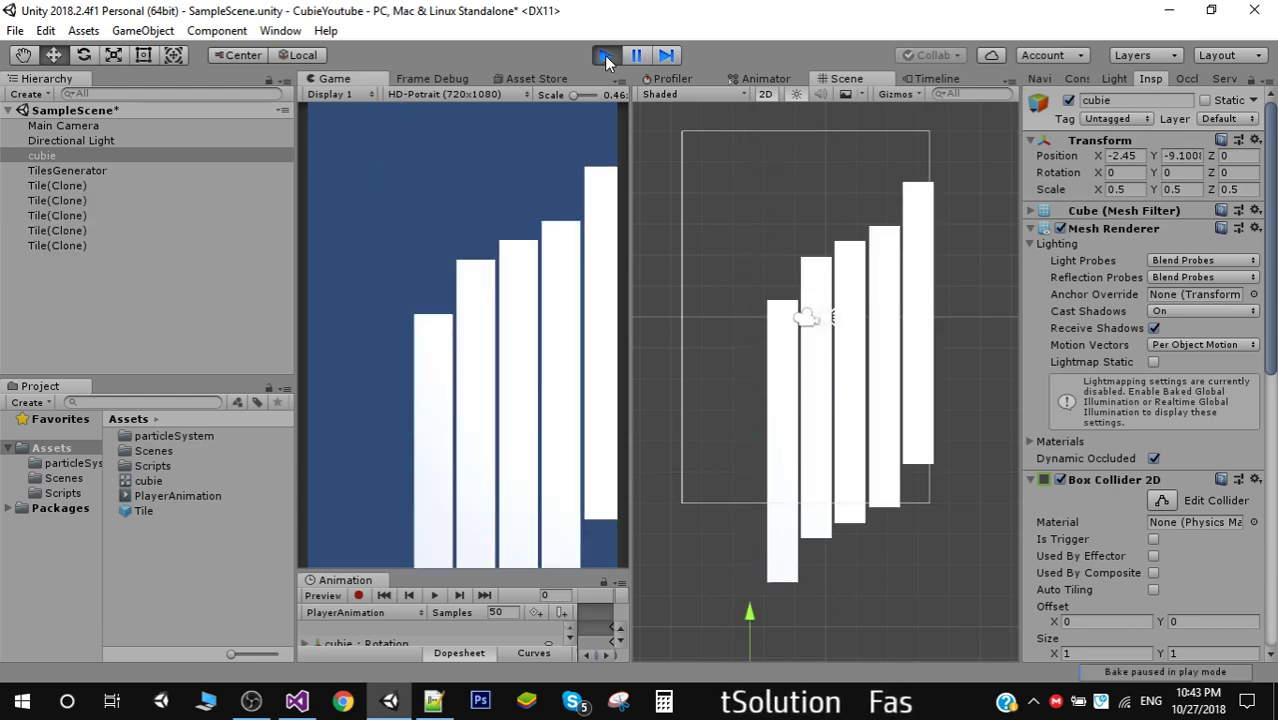
left_click(604, 55)
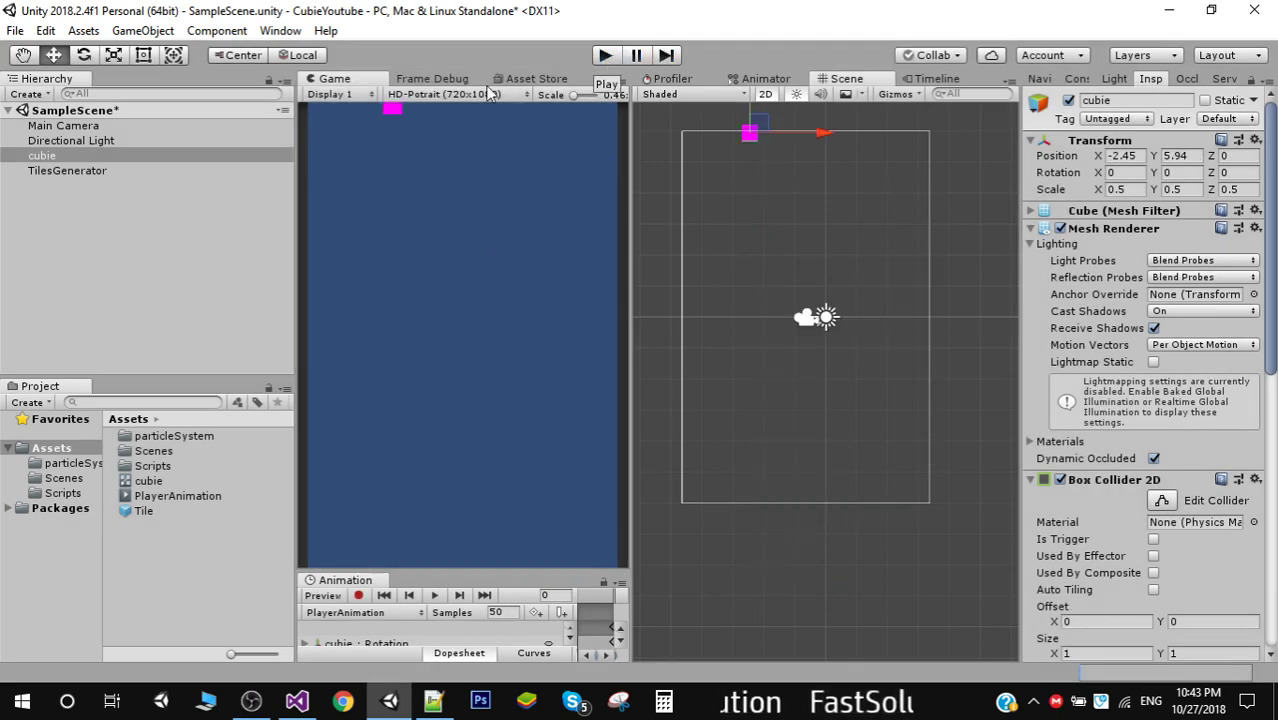
- Run the game again, pause it while cubie is falling, and inspect the first Tile(Clone)'s position
left_click(604, 56)
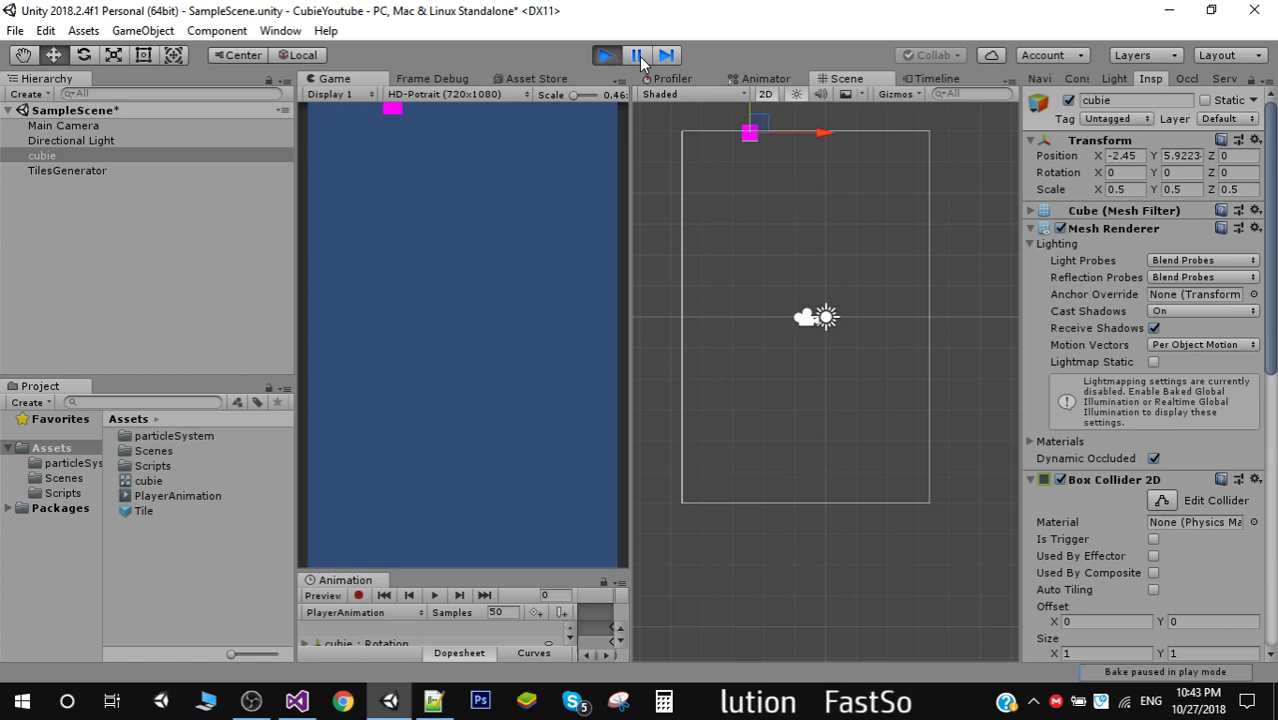
left_click(642, 64)
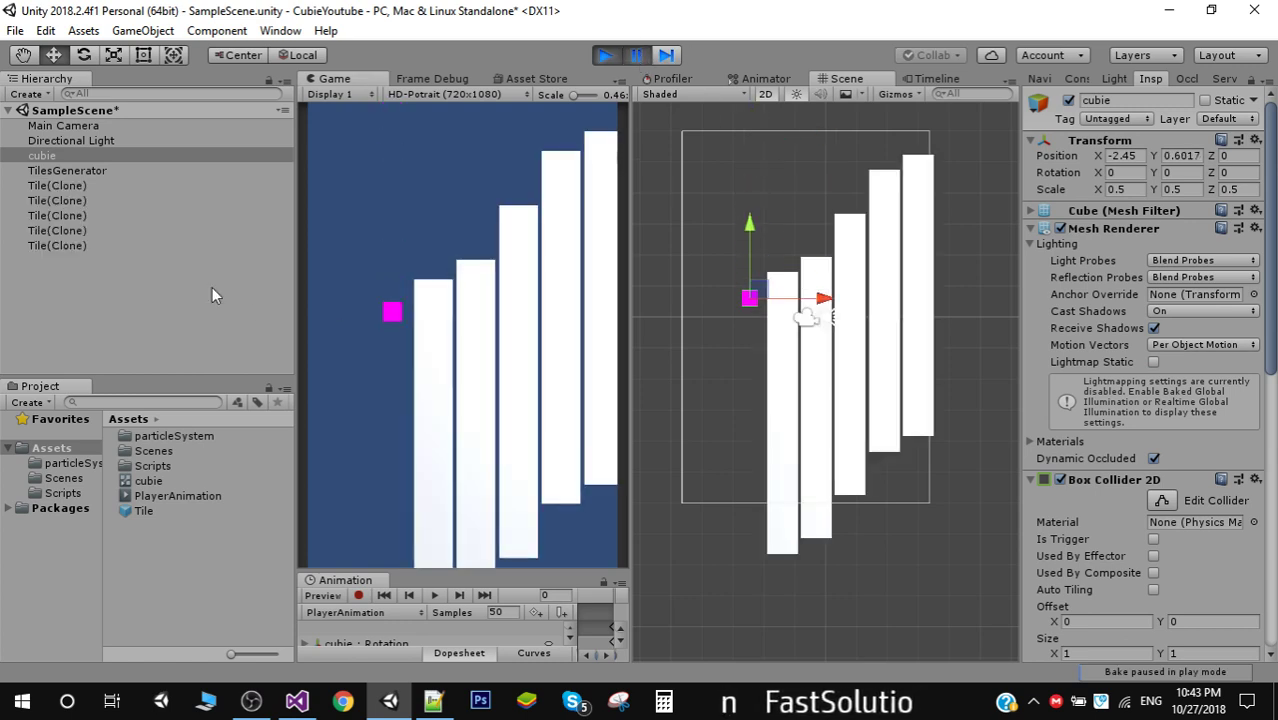
left_click(61, 187)
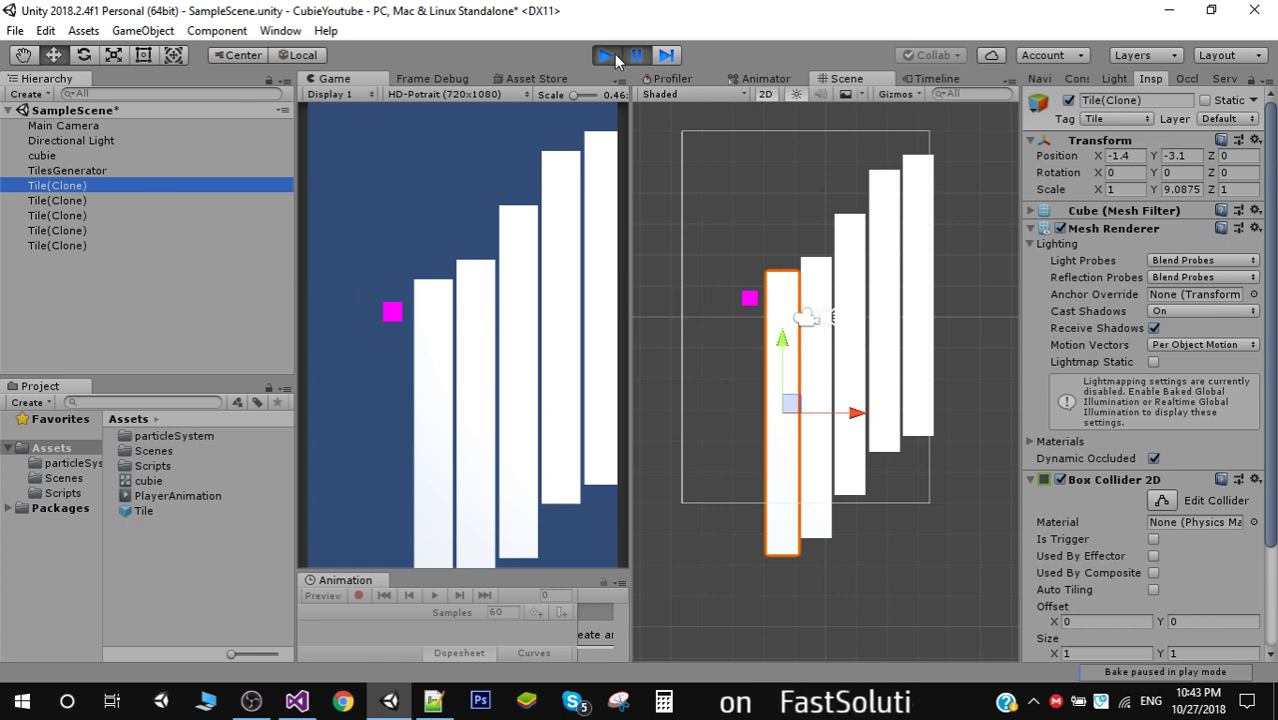
- Move cubie to X -1.45, Y 4.61 above the first tile in the paused game, then stop the game
left_click(43, 157)
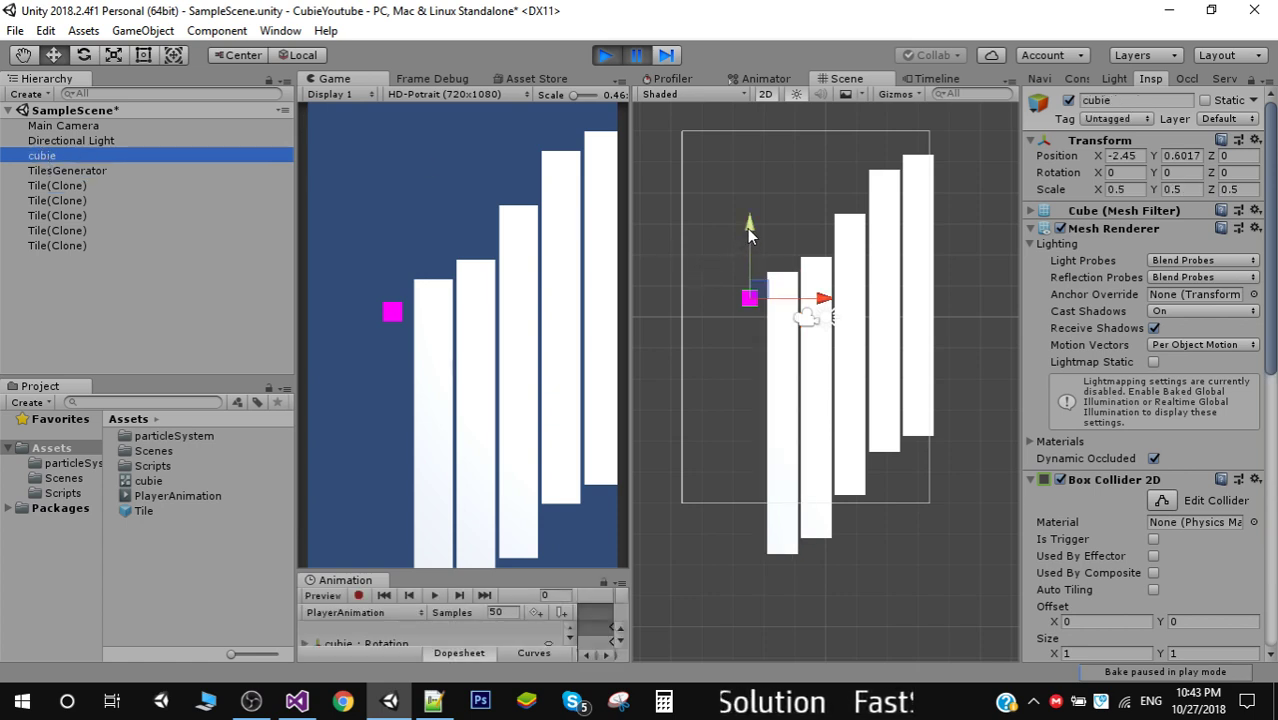
left_click_drag(747, 228, 750, 103)
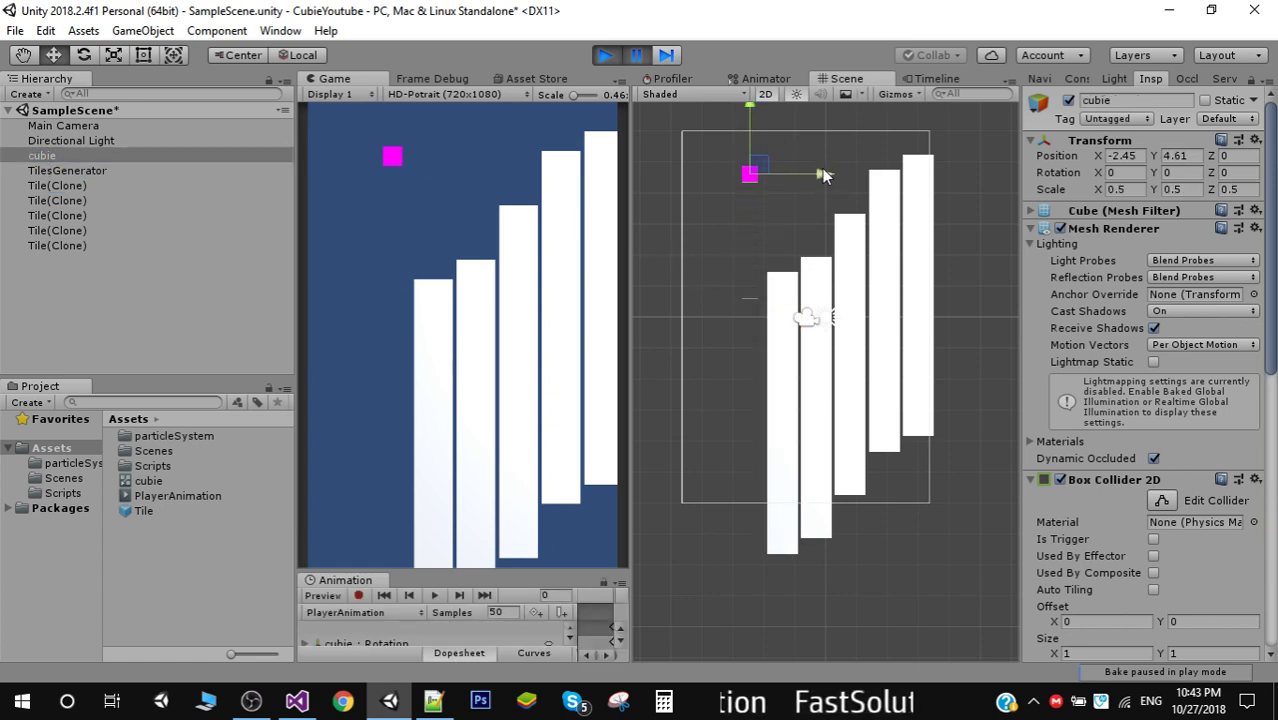
left_click_drag(822, 169, 853, 172)
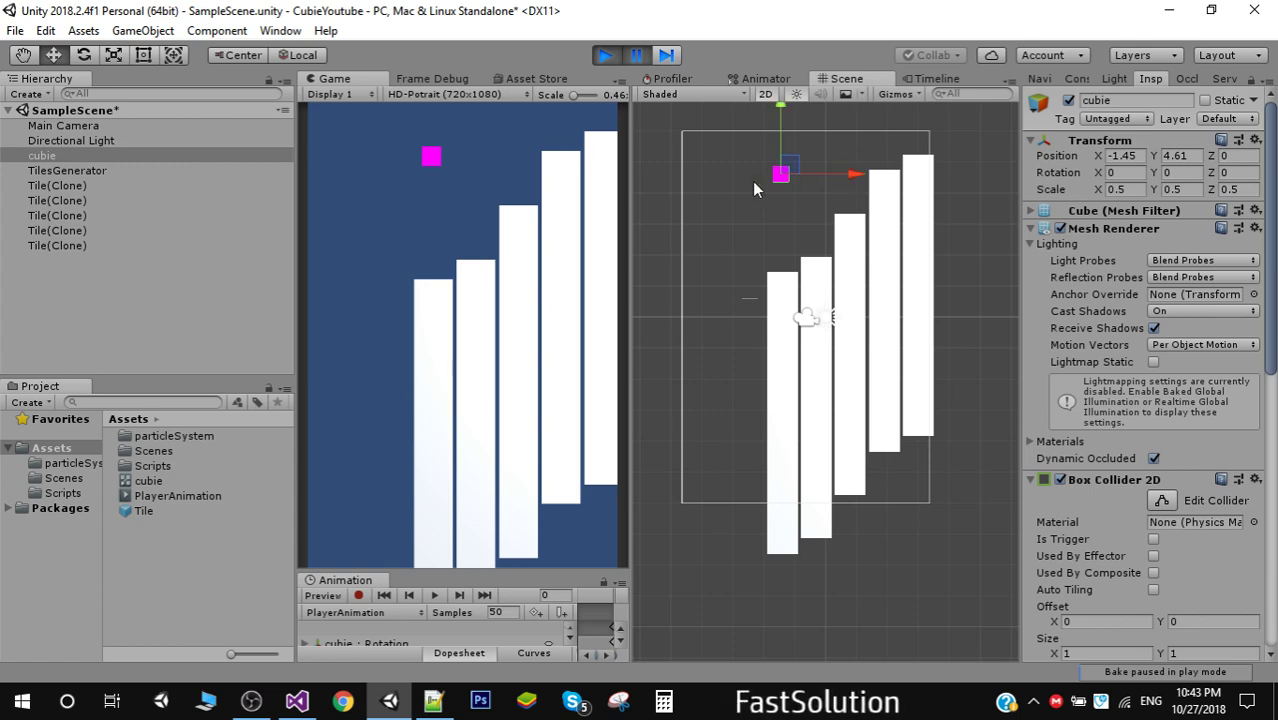
left_click(606, 57)
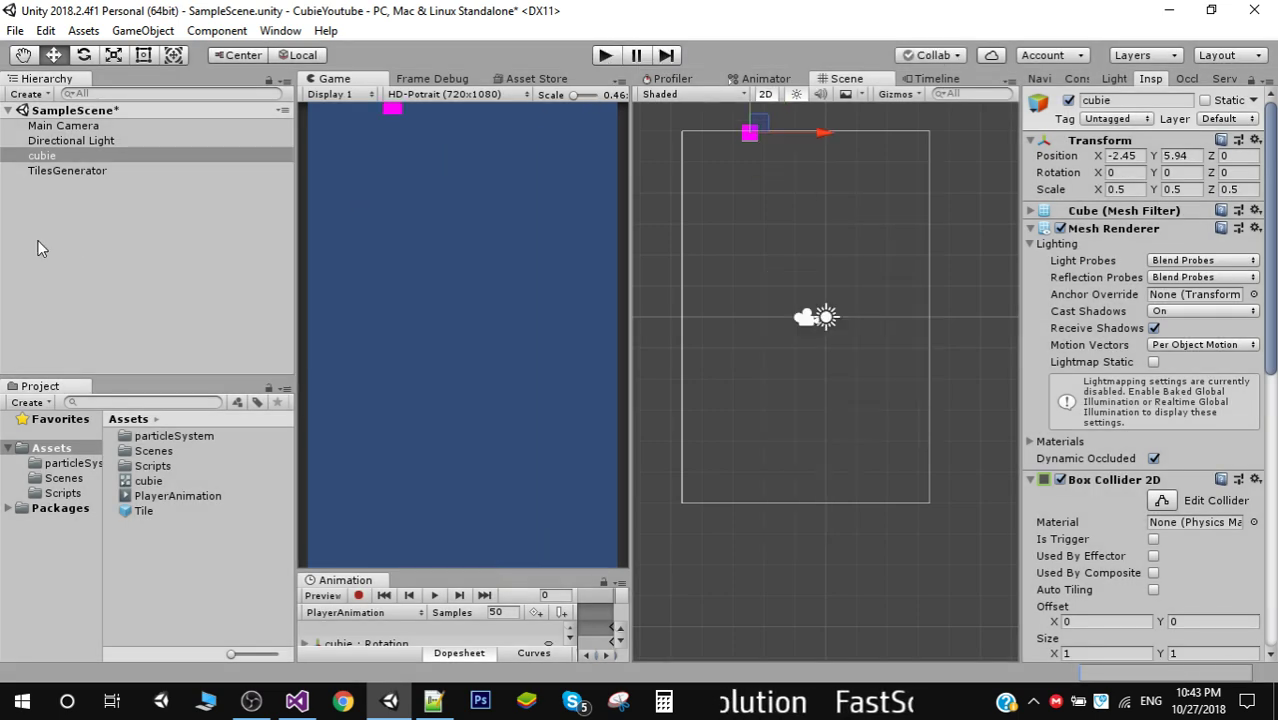
- Set cubie's X position to -1.4 in the scene
left_click(45, 158)
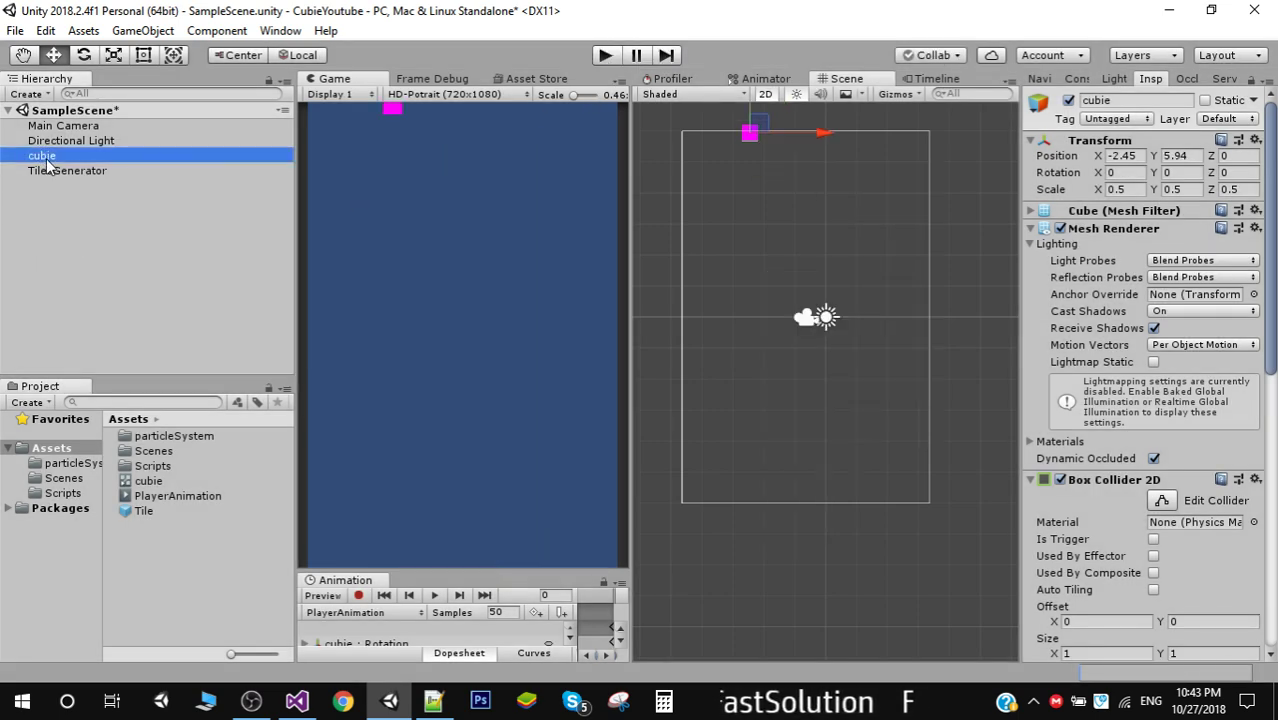
left_click(1121, 157)
type("-1.4")
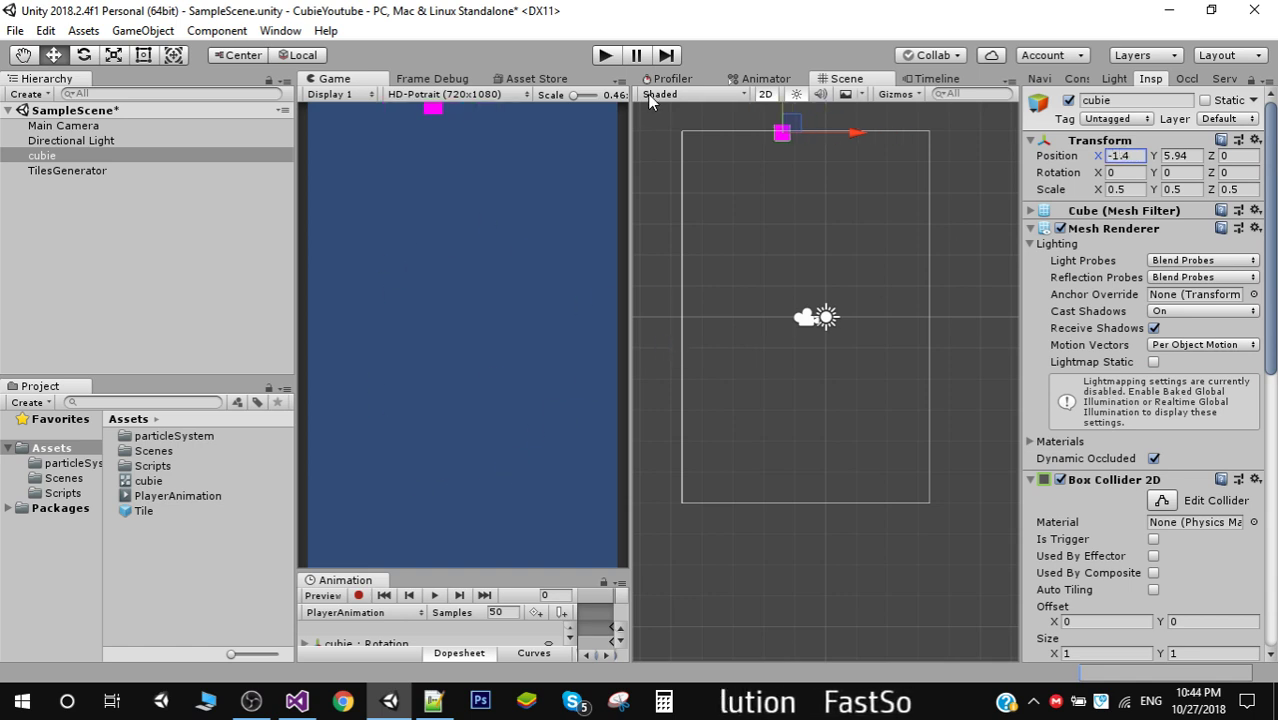
- Run the game to test cubie's landing, inspect the transform of the last generated tile, and stop the game
left_click(604, 57)
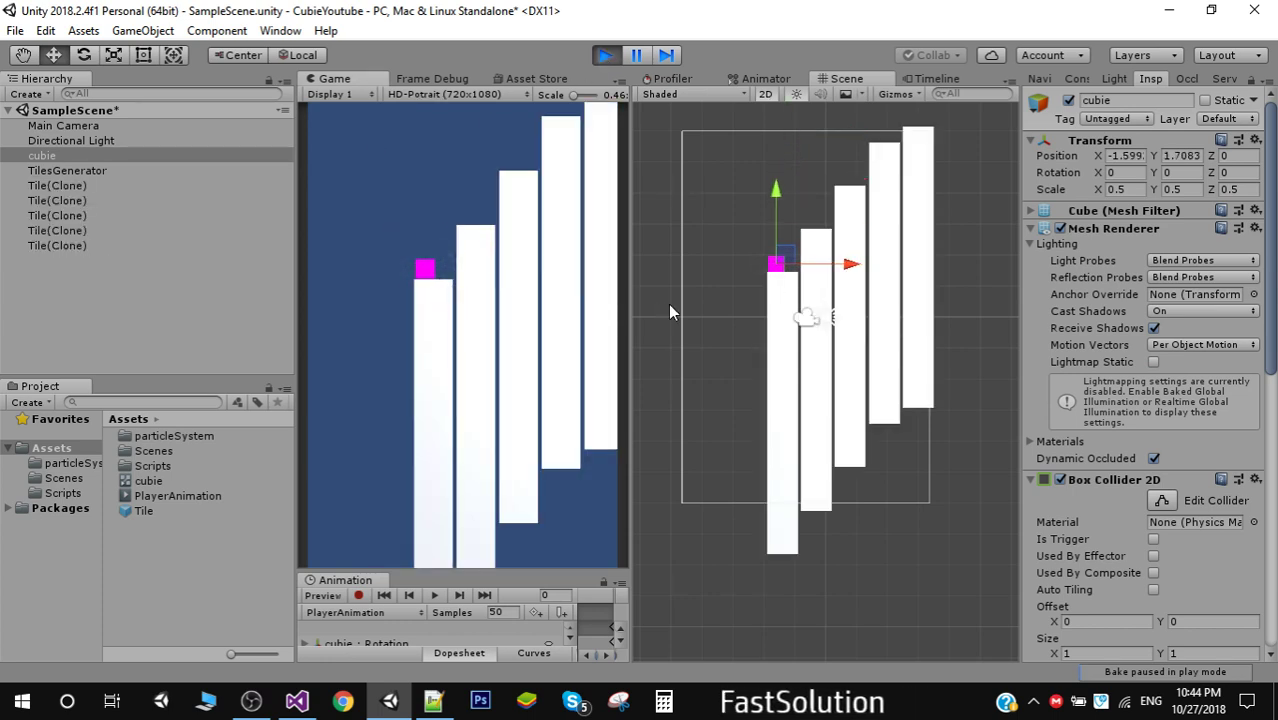
left_click(919, 145)
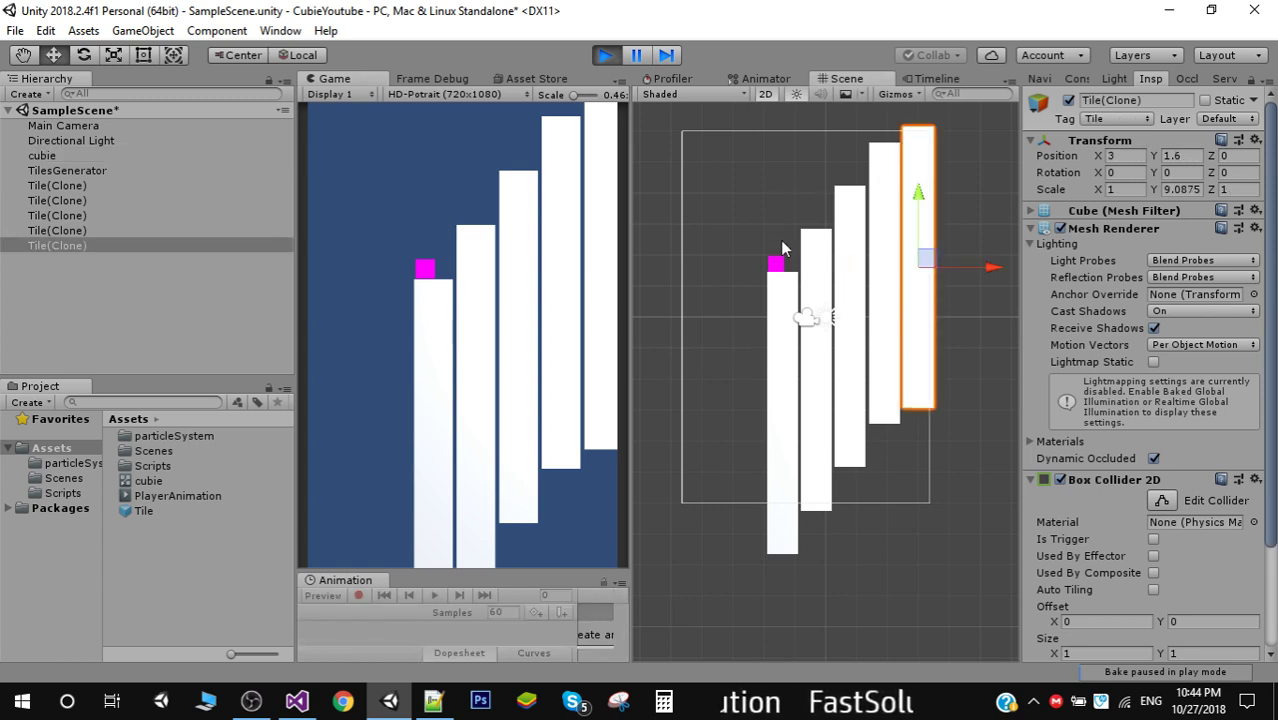
left_click(606, 56)
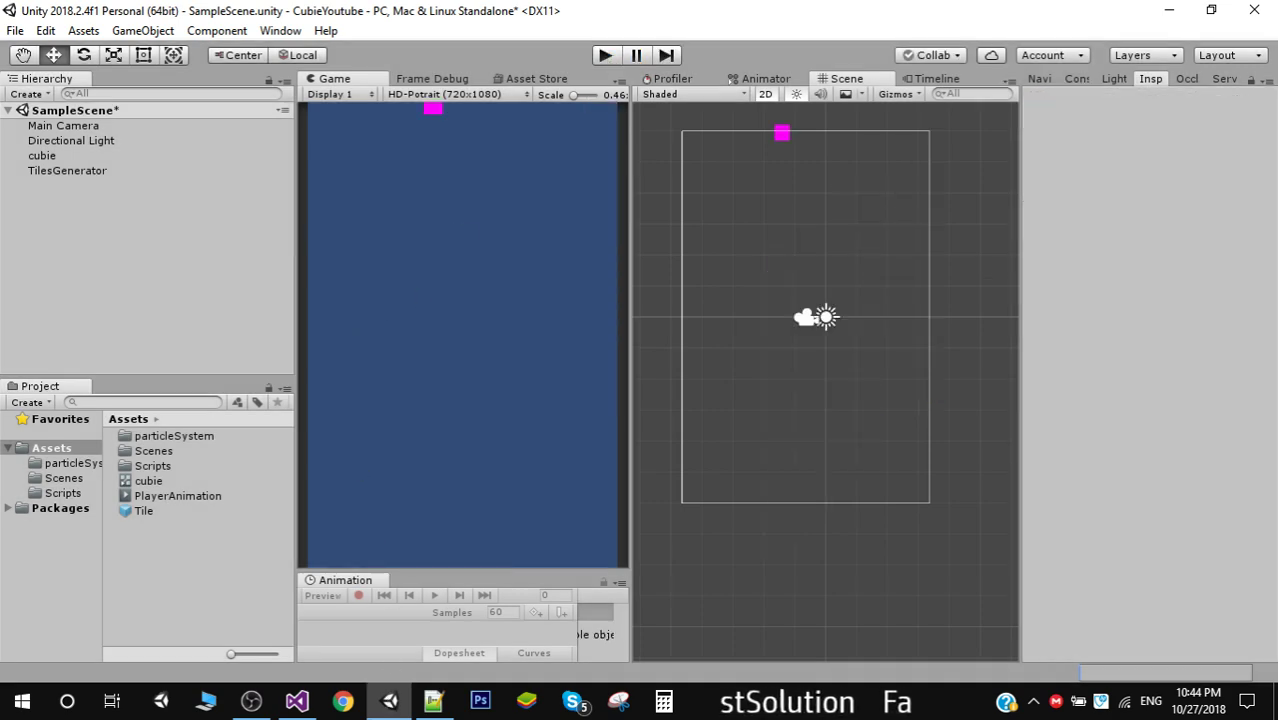
- Run the game again to inspect the first two Tile(Clone) transforms, then stop it and check the Tile prefab's transform
left_click(297, 701)
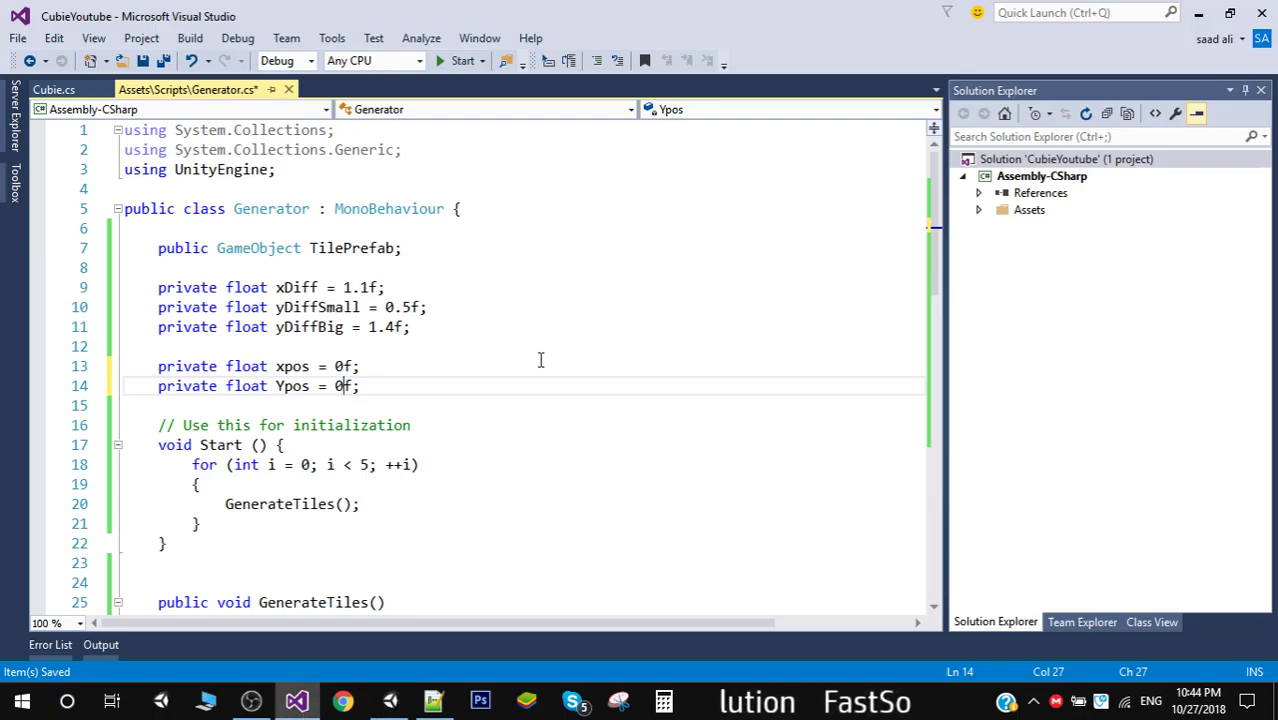
left_click(296, 704)
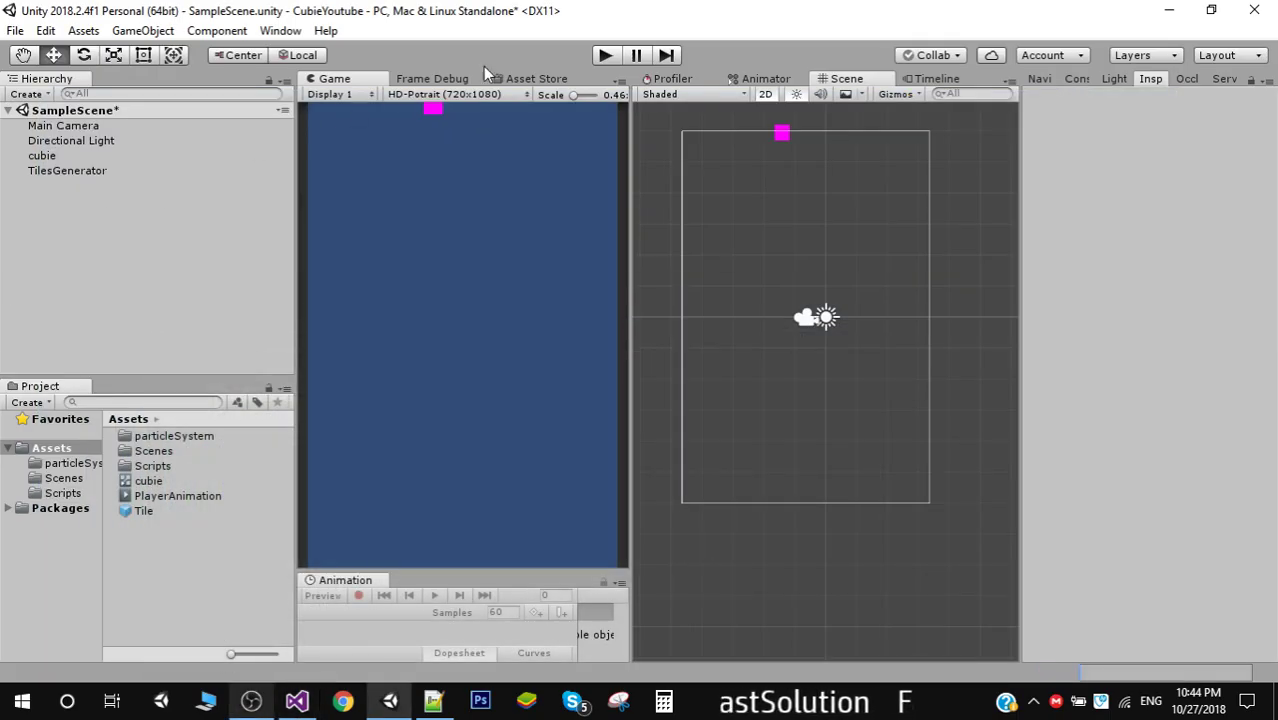
left_click(606, 56)
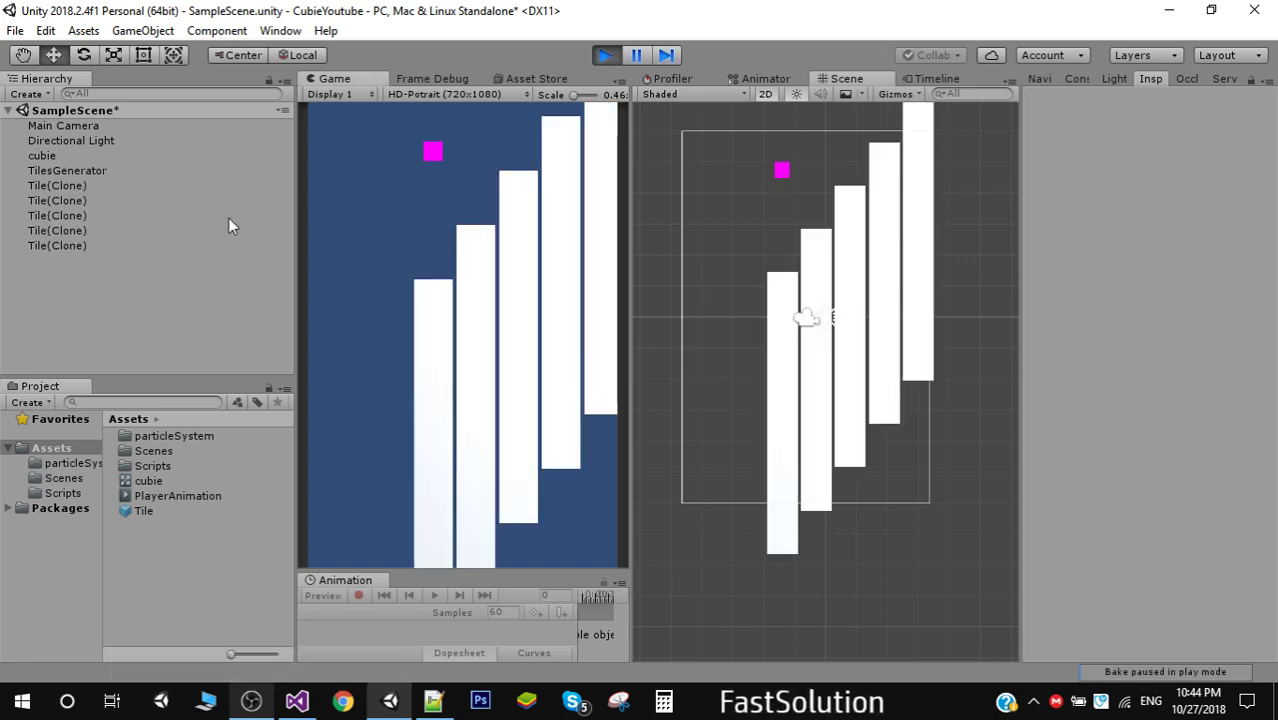
left_click(73, 188)
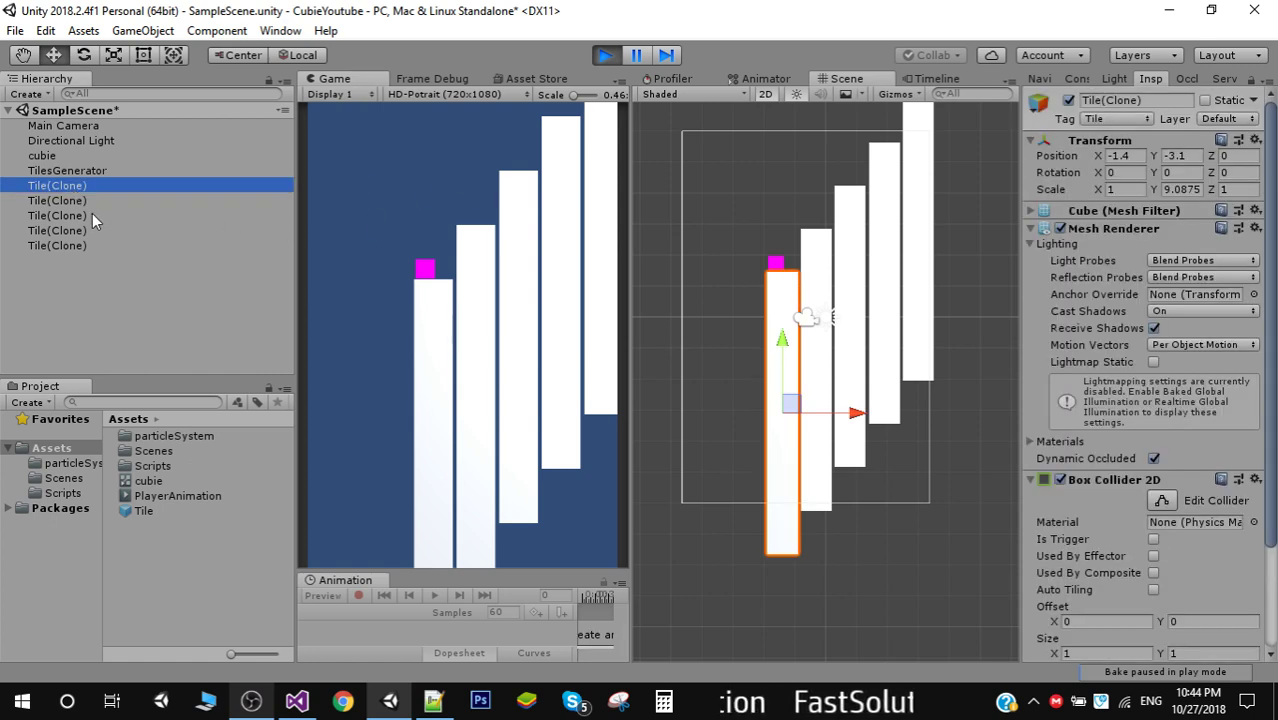
left_click(81, 202)
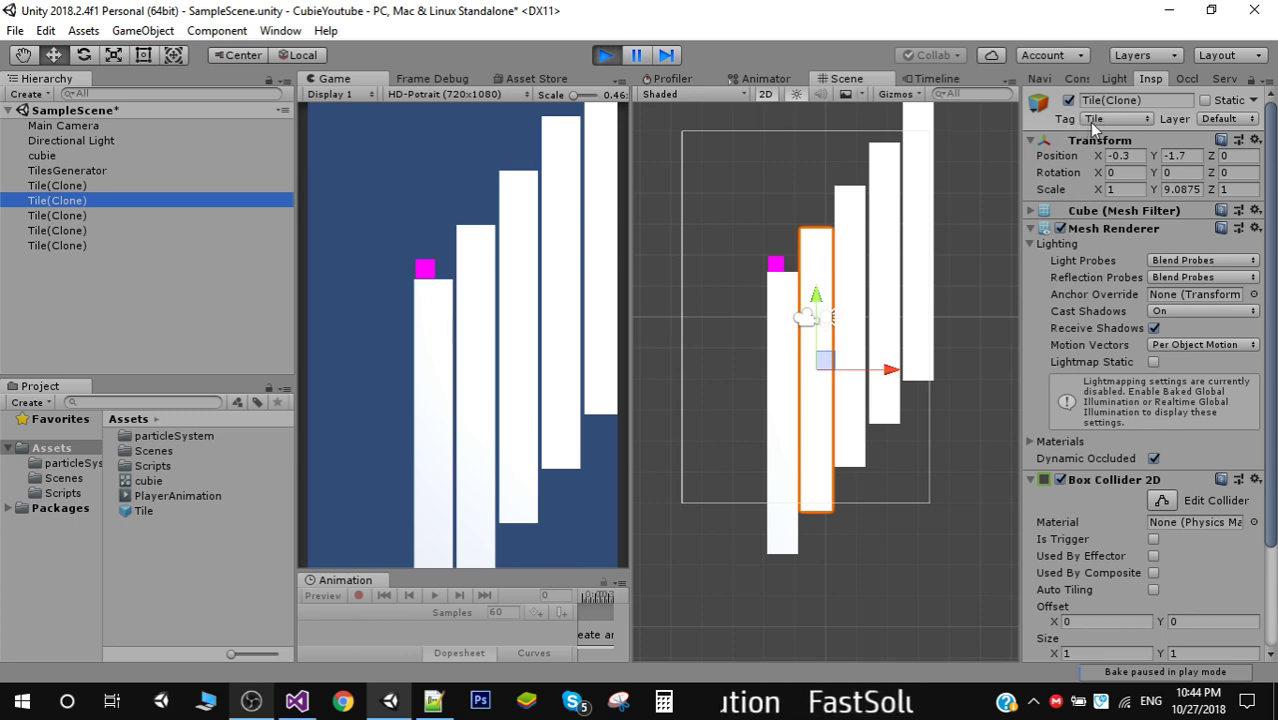
left_click(606, 56)
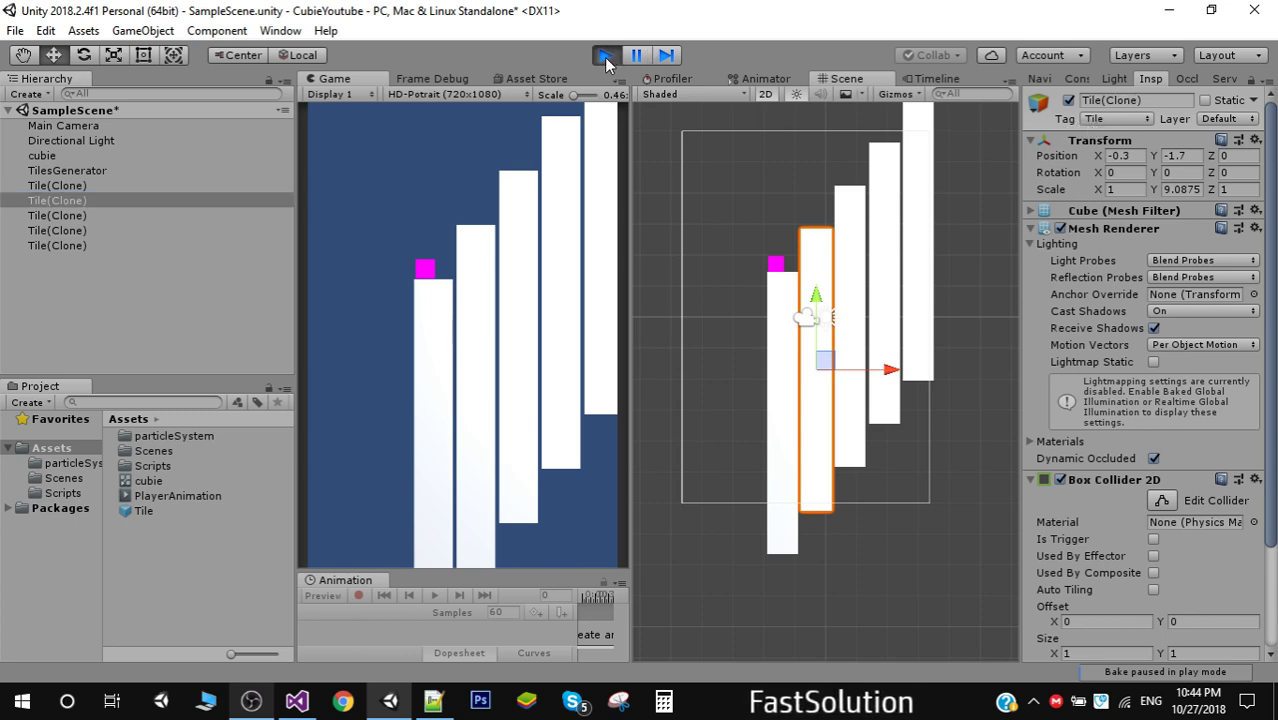
left_click(140, 510)
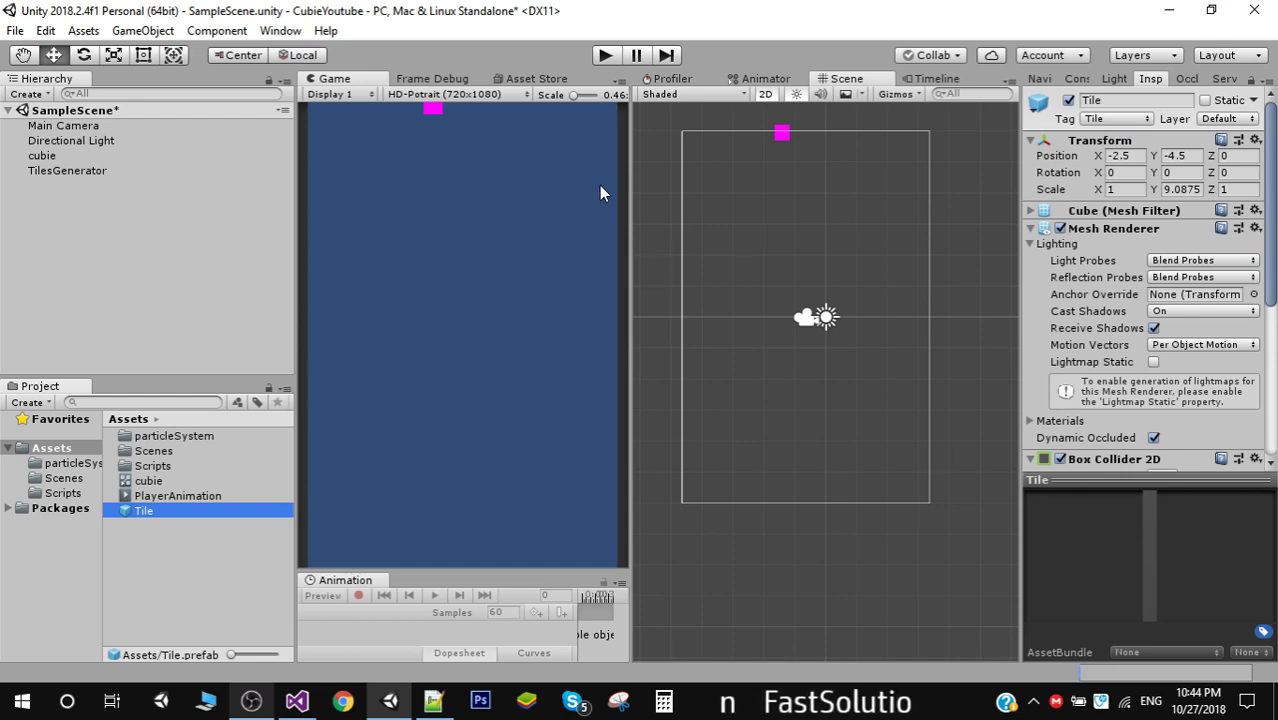
- Compare the tile-generation methods of Generator.cs in Visual Studio with newGenerator.cs in Notepad++, then return to Visual Studio
left_click(296, 701)
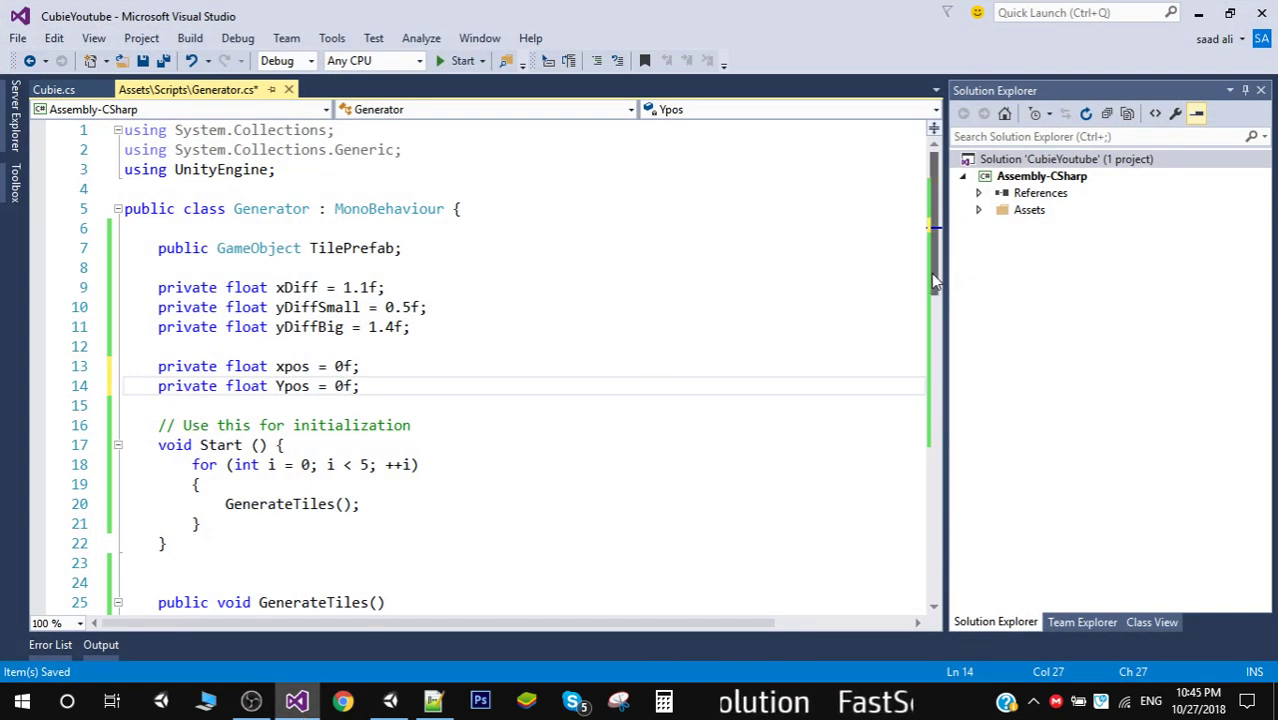
left_click_drag(931, 274, 983, 472)
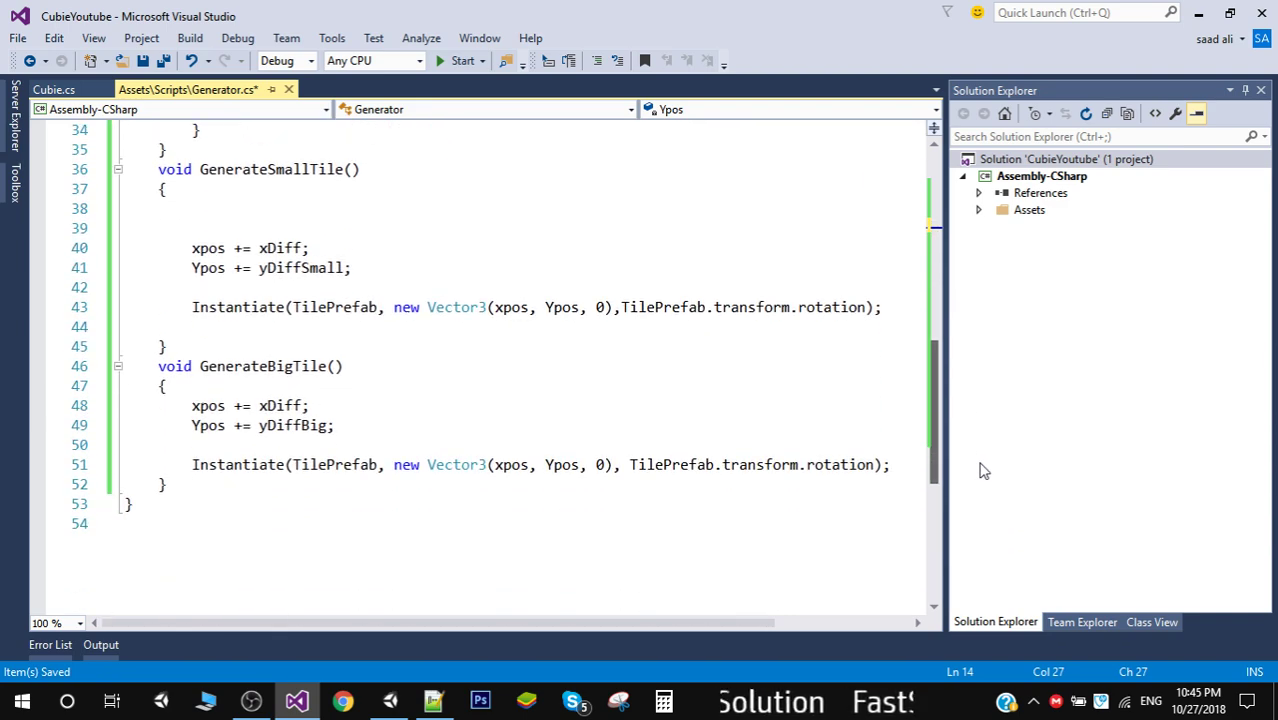
left_click_drag(983, 472, 980, 430)
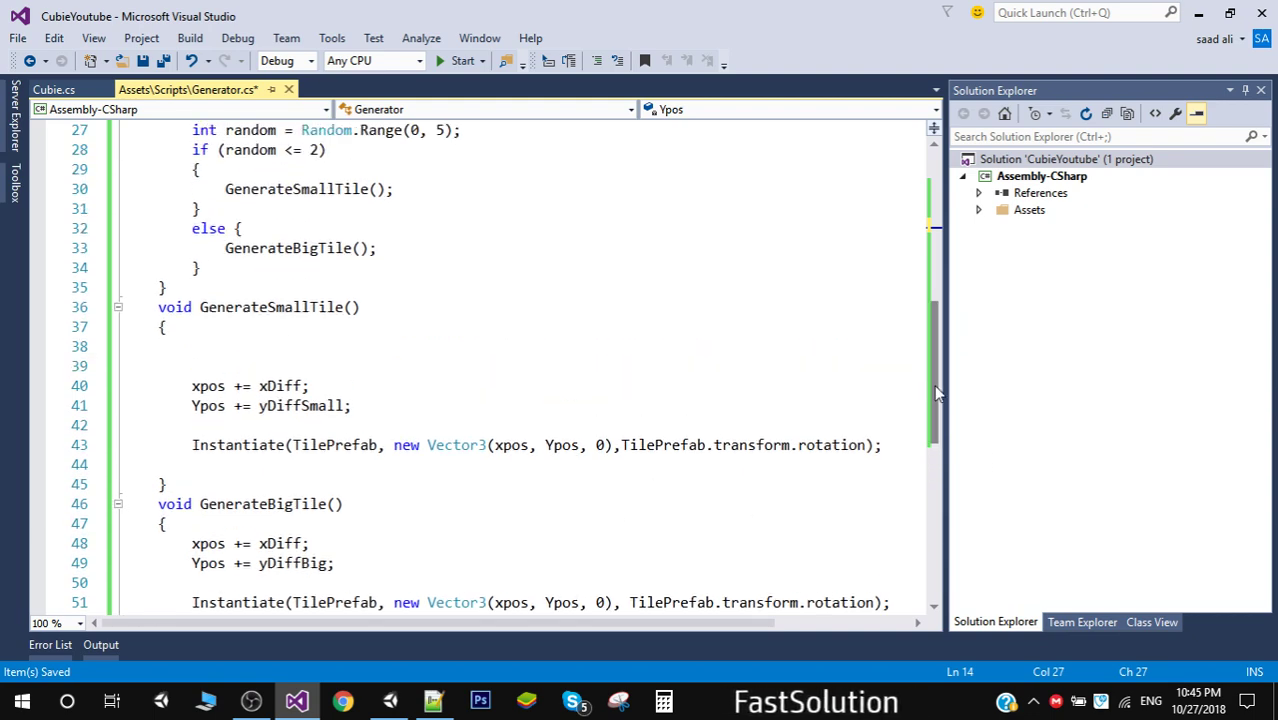
left_click_drag(938, 393, 943, 437)
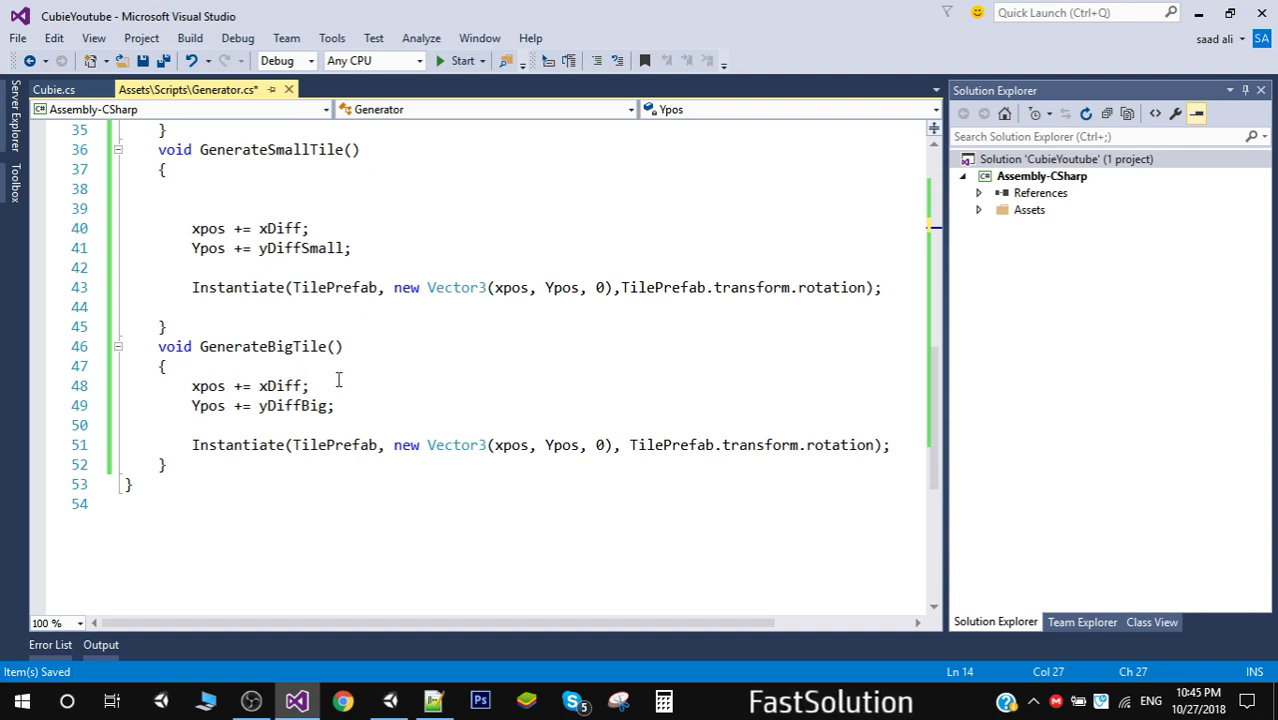
left_click(436, 702)
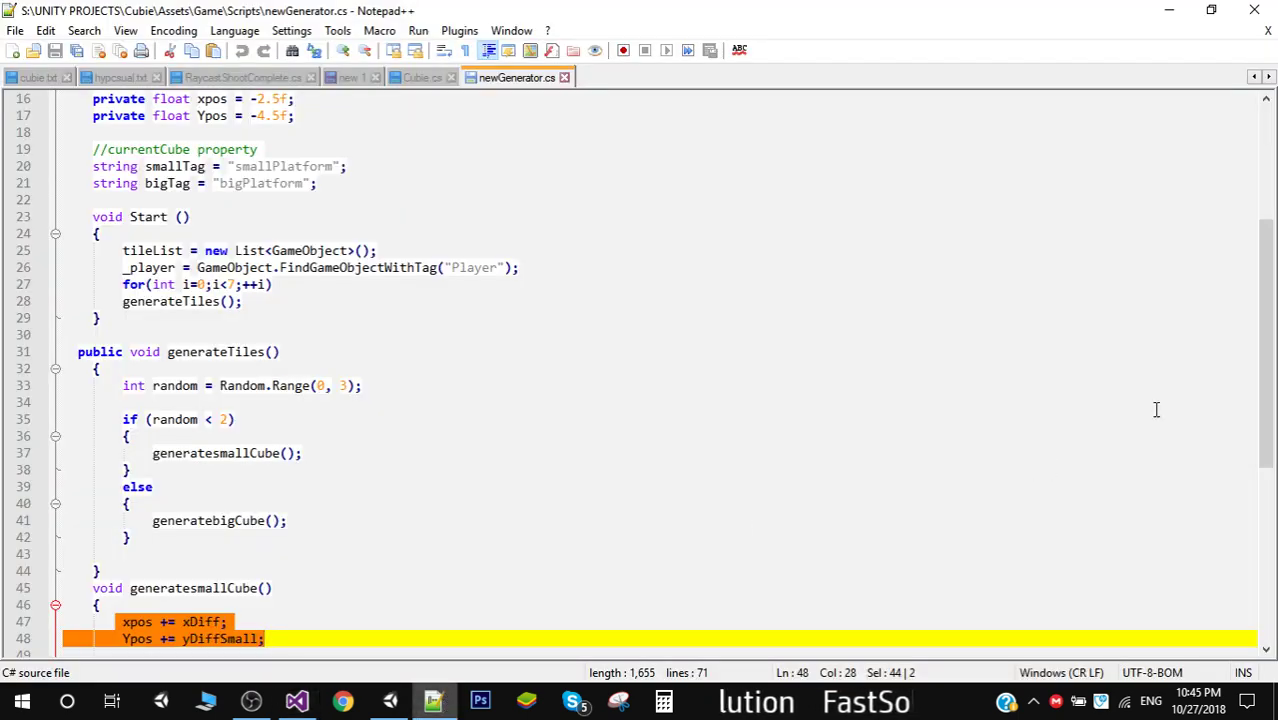
left_click_drag(1270, 357, 1274, 497)
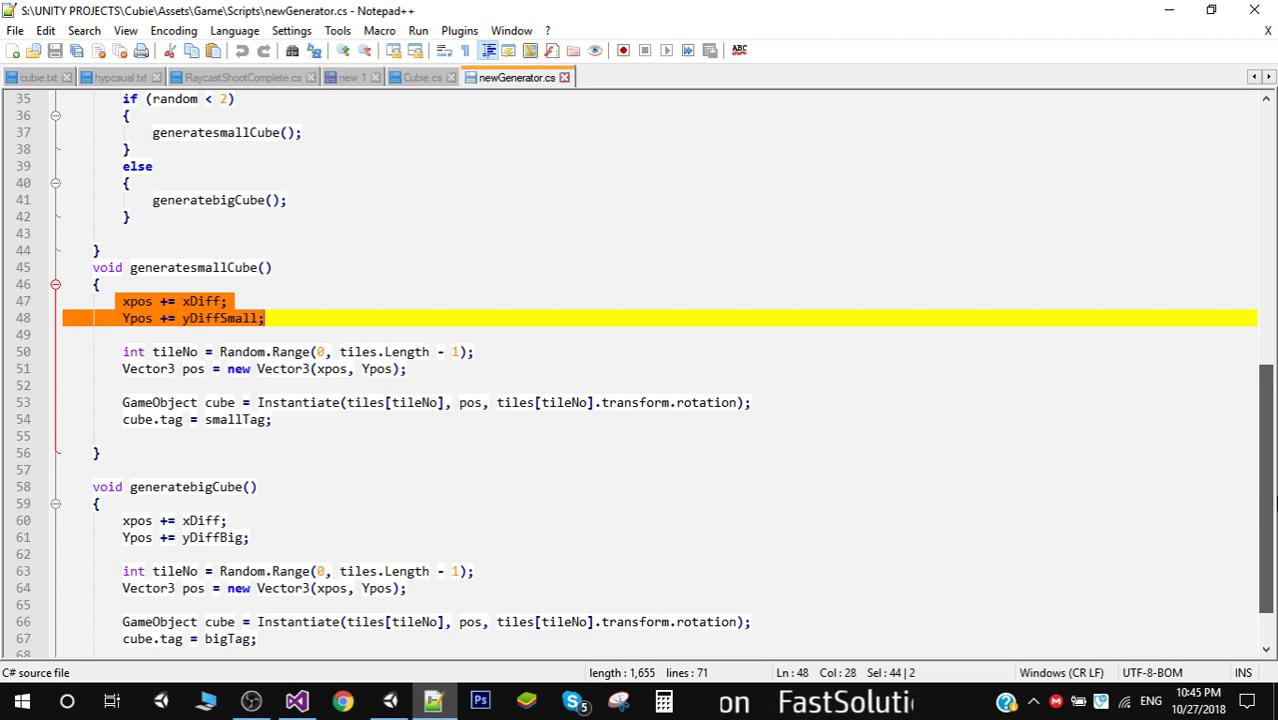
left_click(299, 707)
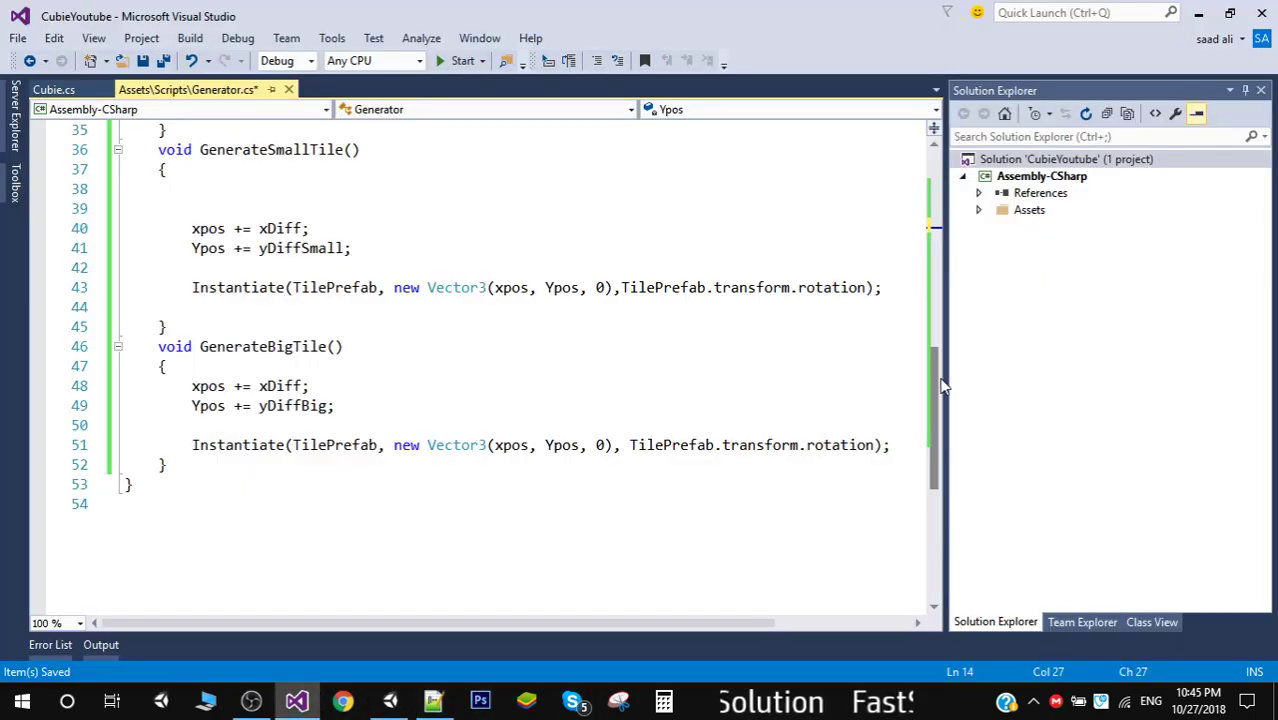
- Switch to Cubie.cs, find OnCollisionEnter2D, and insert a blank line at the start of the Tile tag check
left_click_drag(942, 386, 939, 318)
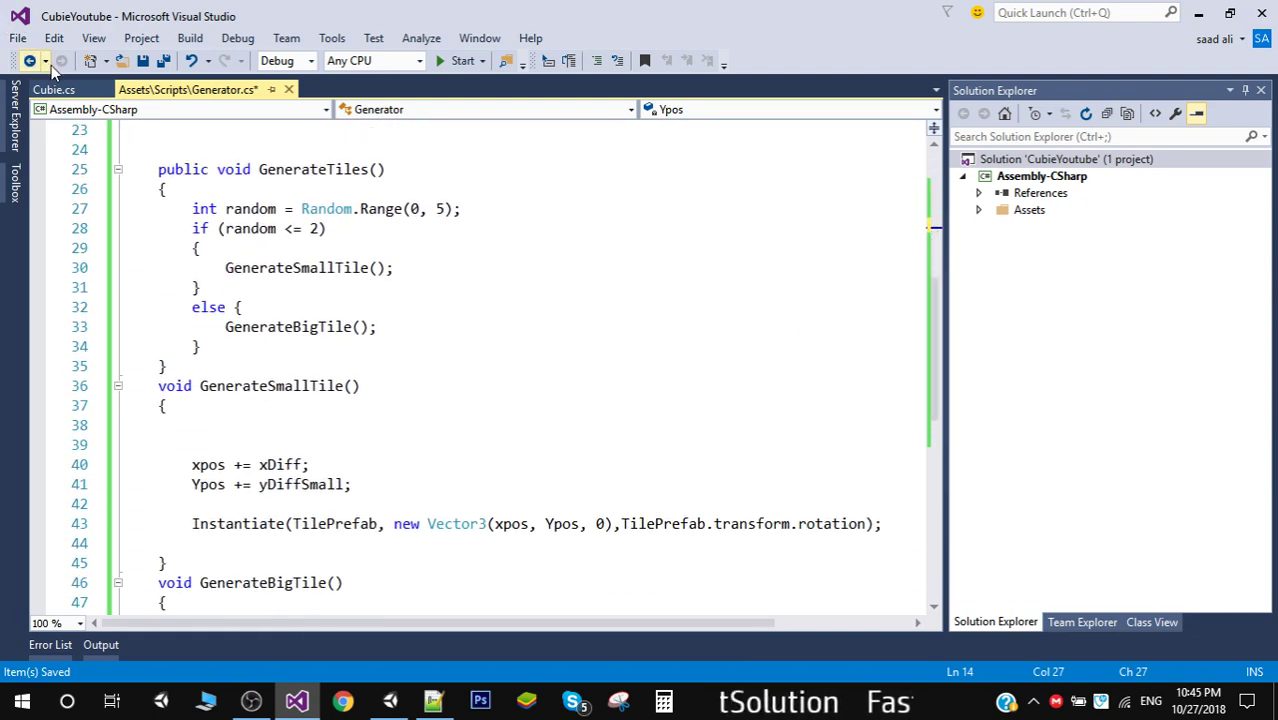
left_click(55, 90)
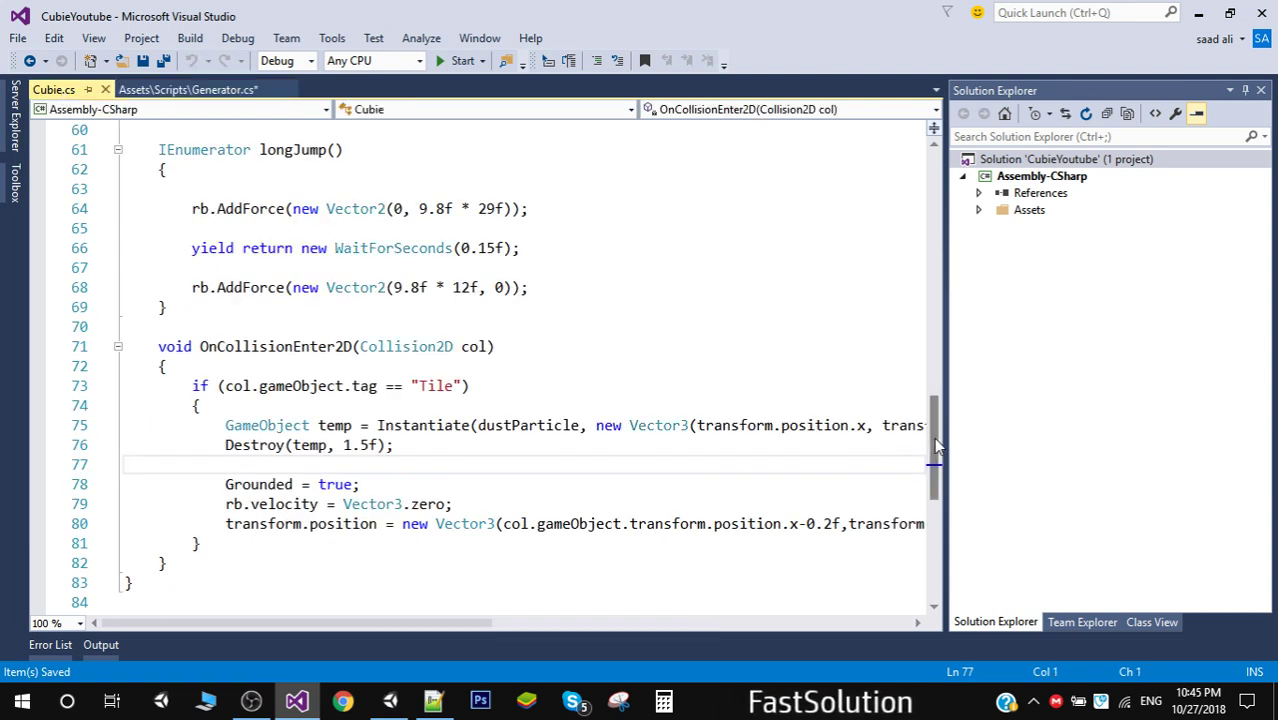
left_click_drag(936, 443, 938, 446)
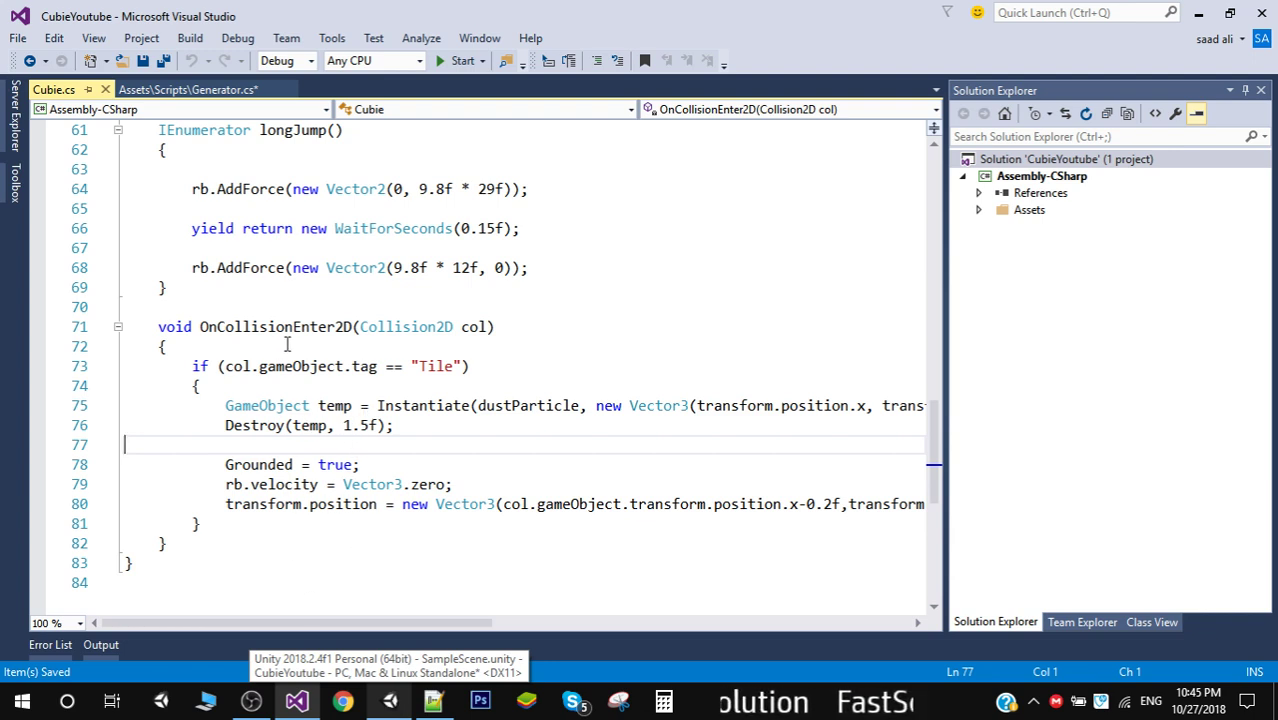
double_click(210, 326)
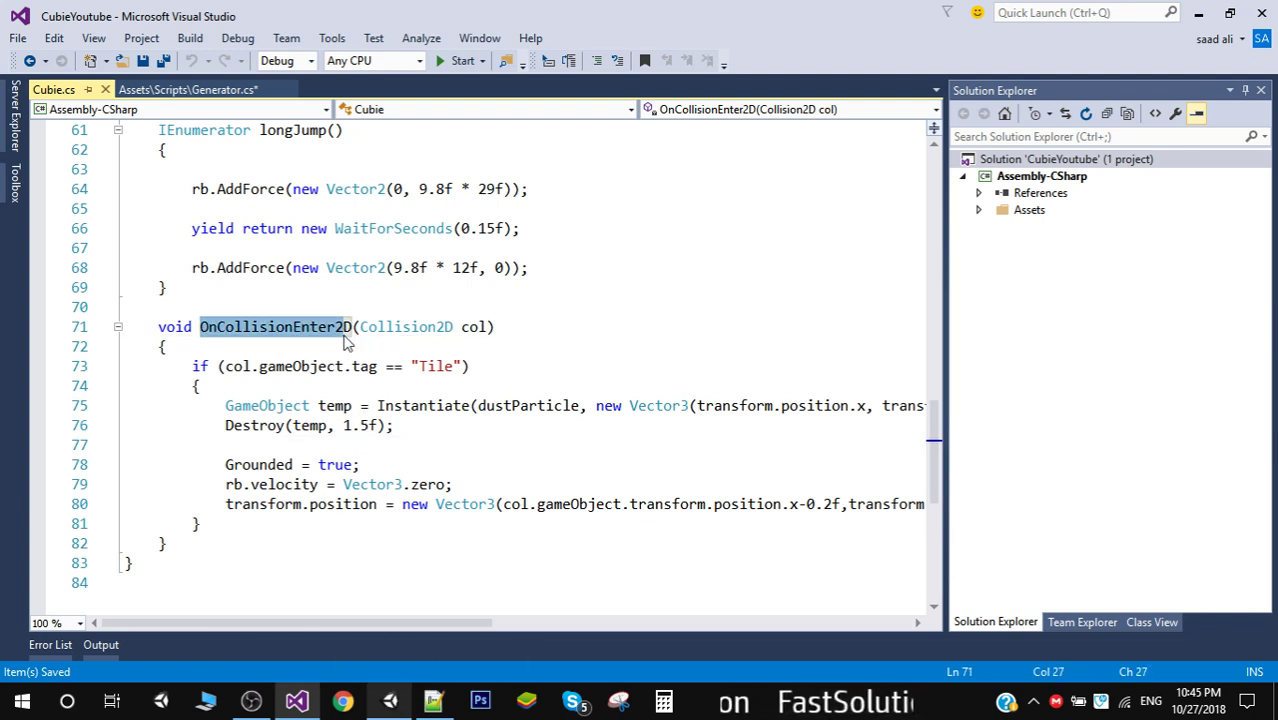
mouse_move(937, 445)
left_mouse_down()
mouse_move(940, 492)
mouse_move(940, 470)
left_mouse_up()
left_click(242, 272)
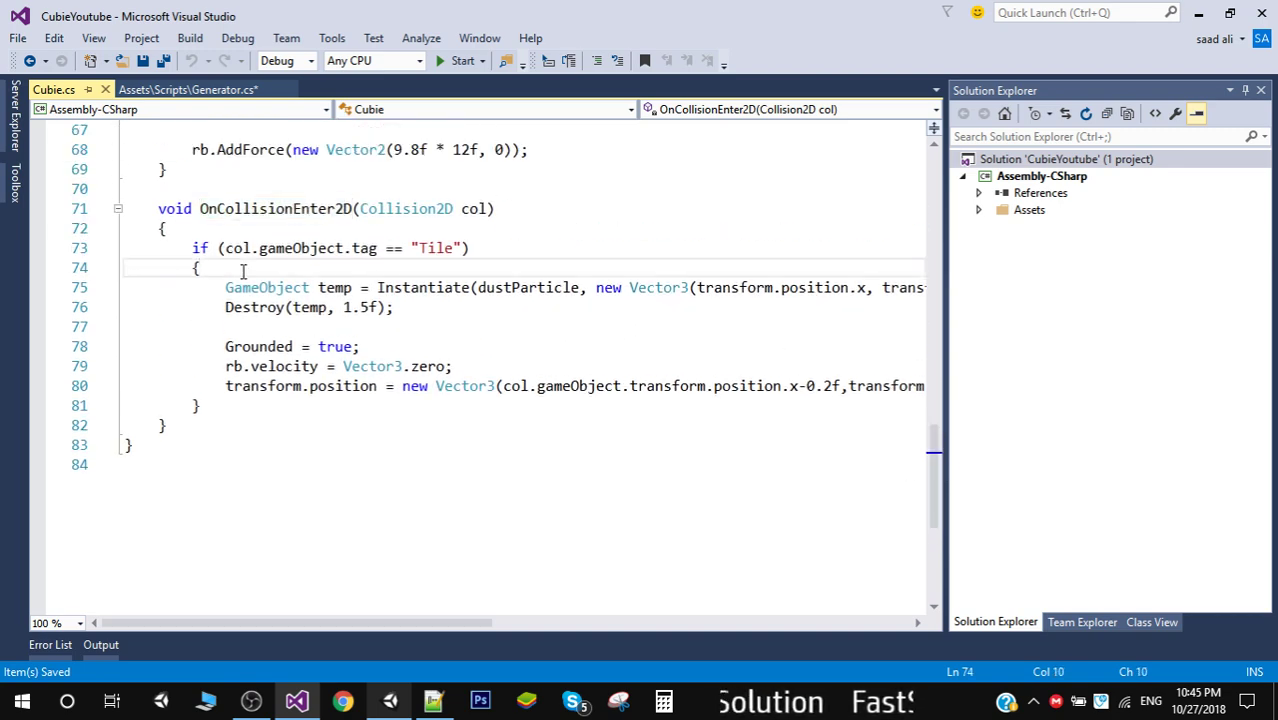
key("Return")
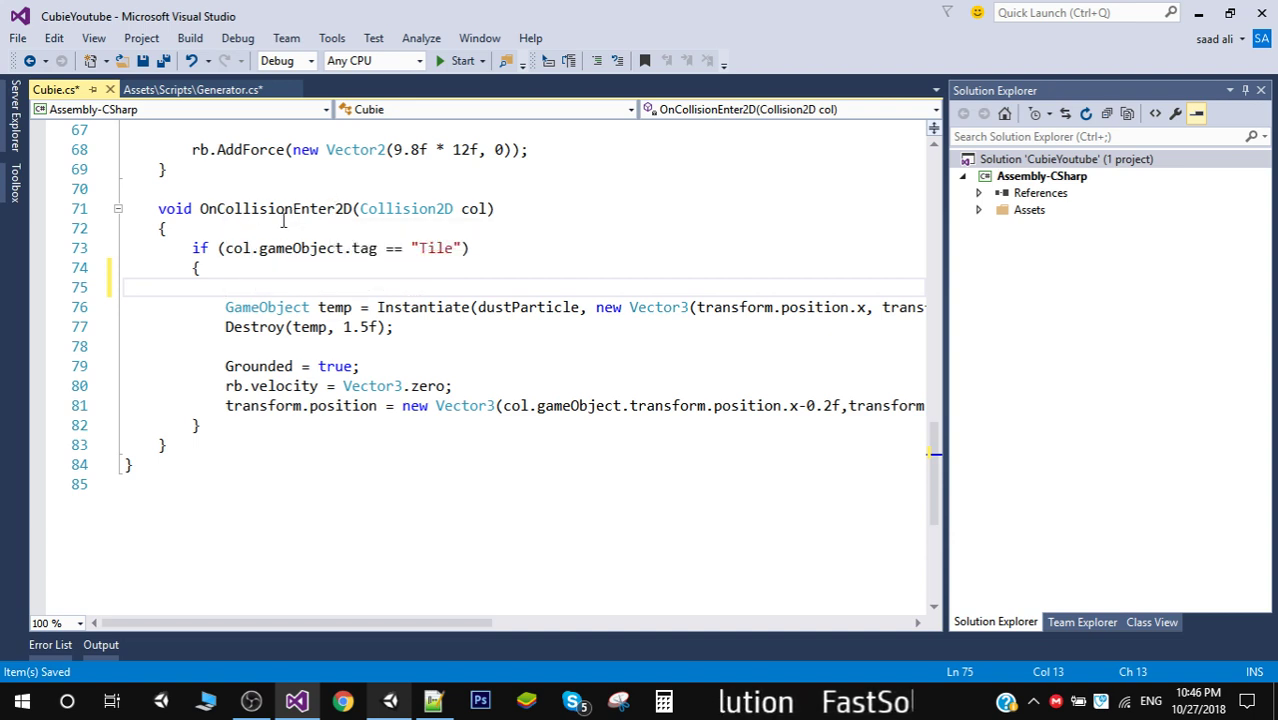
- Insert an extra blank line between the Destroy(temp, 1.5f) call and the Grounded assignment in OnCollisionEnter2D
left_click(284, 346)
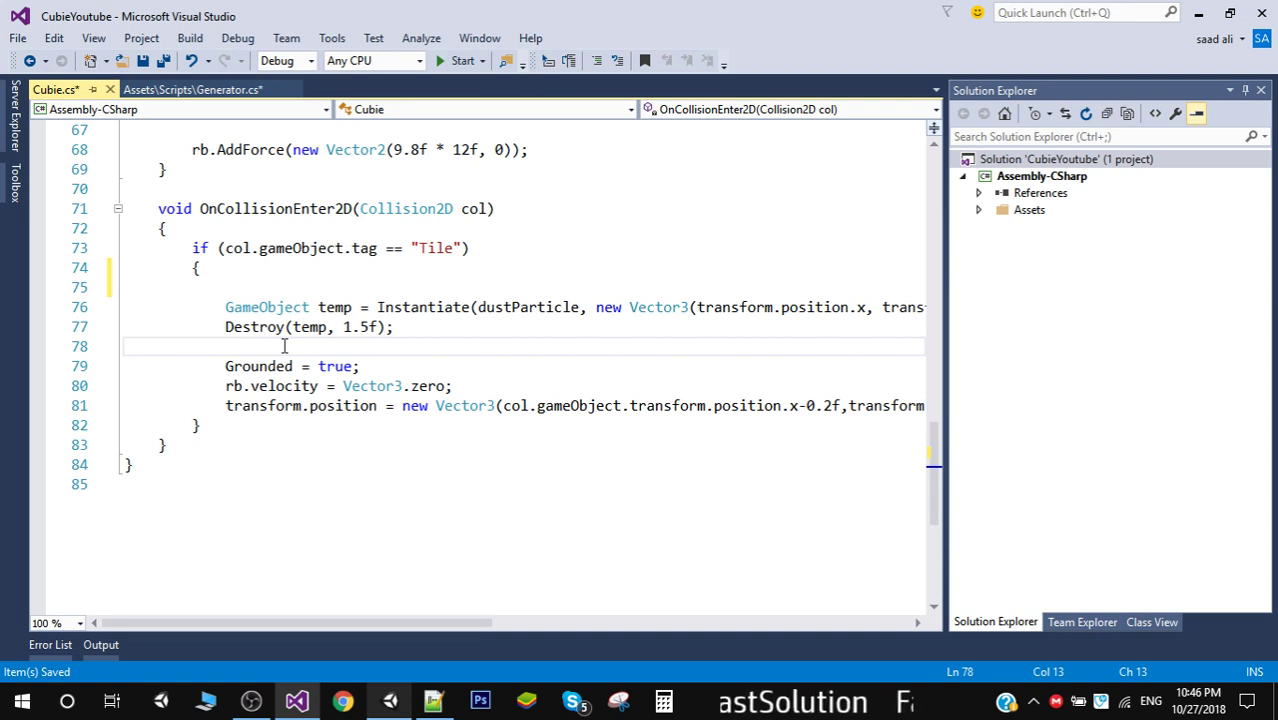
key("Return")
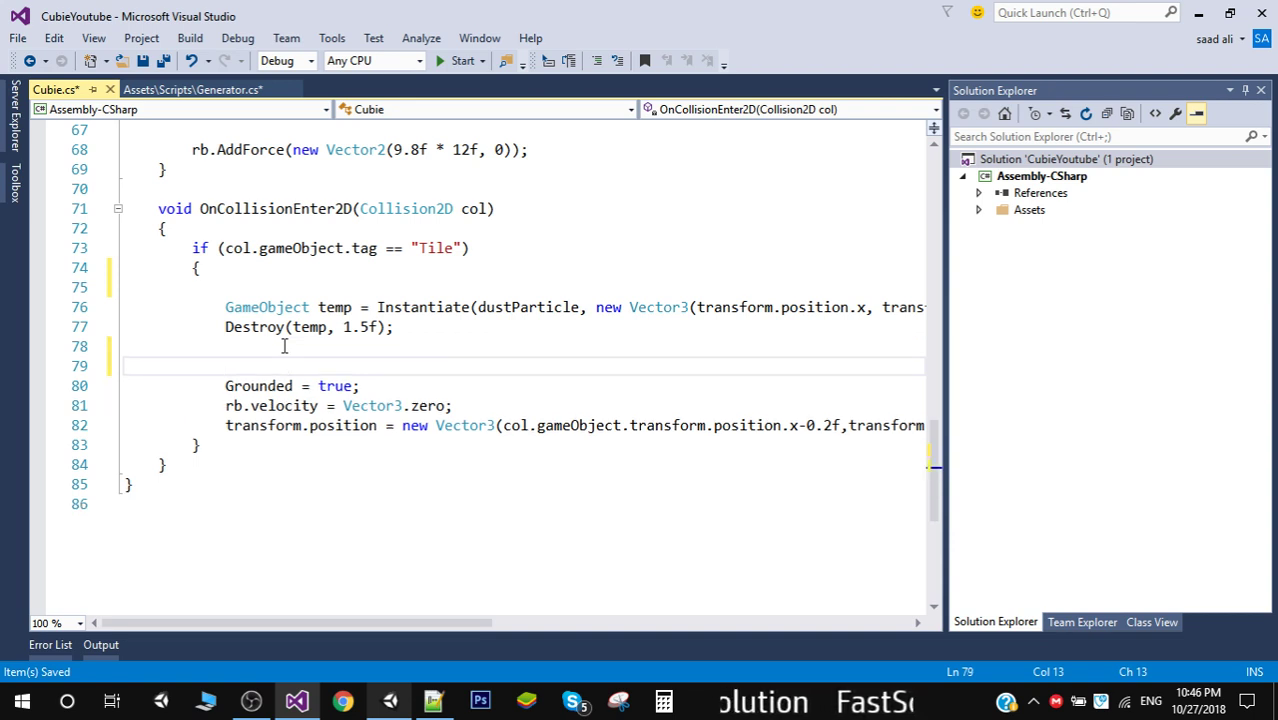
type("Des")
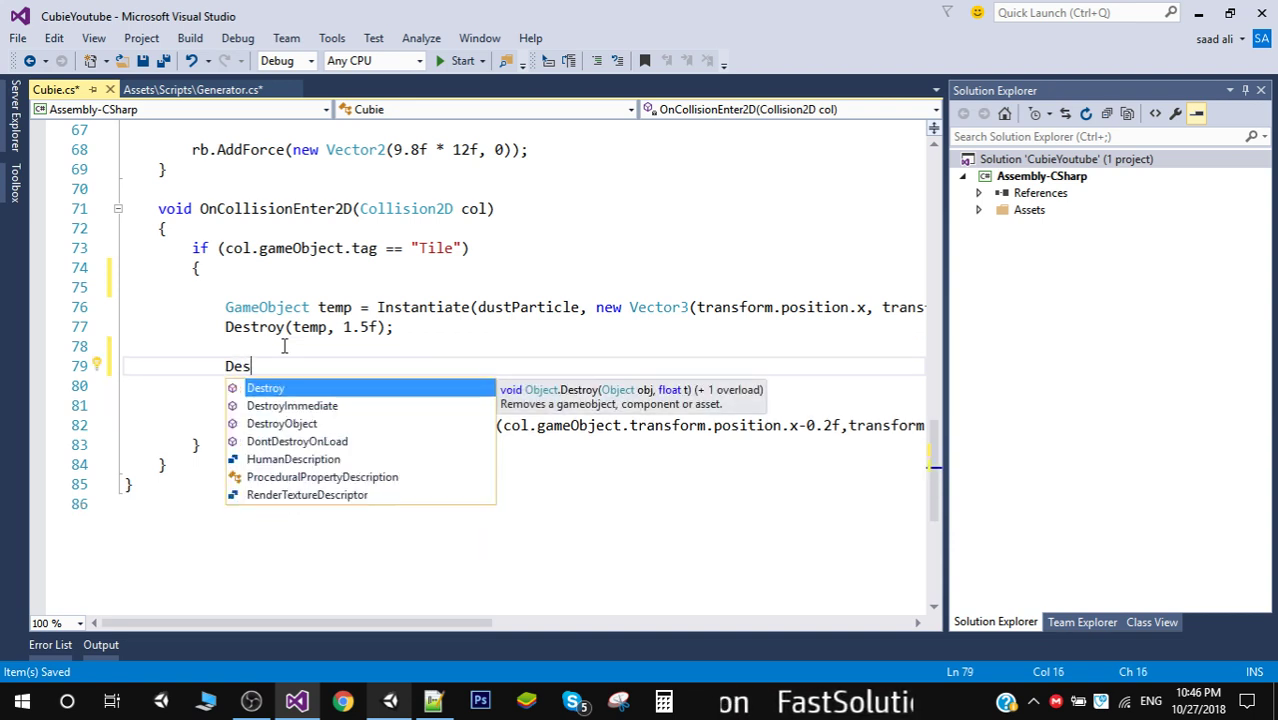
key("BackSpace")
key("BackSpace")
key("BackSpace")
- Add a Destroy call on col.gameObject as the last line of the Tile tag check in OnCollisionEnter2D
left_click(508, 447)
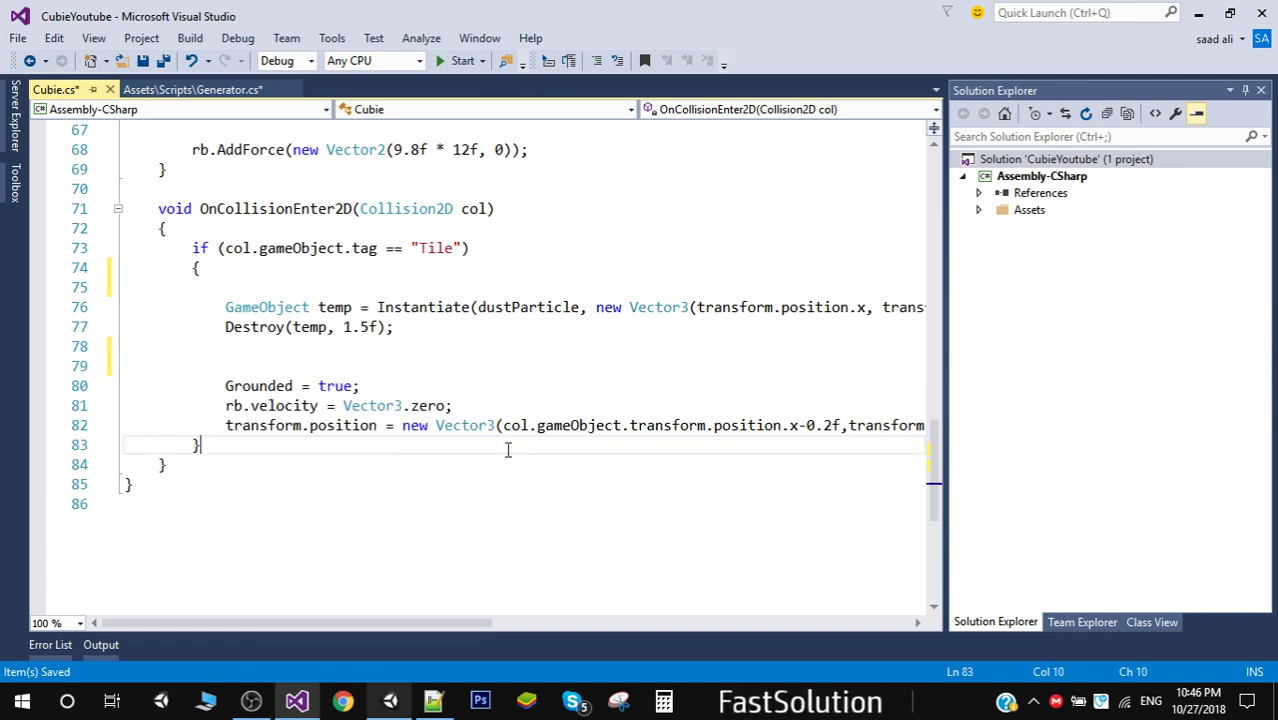
left_click(193, 444)
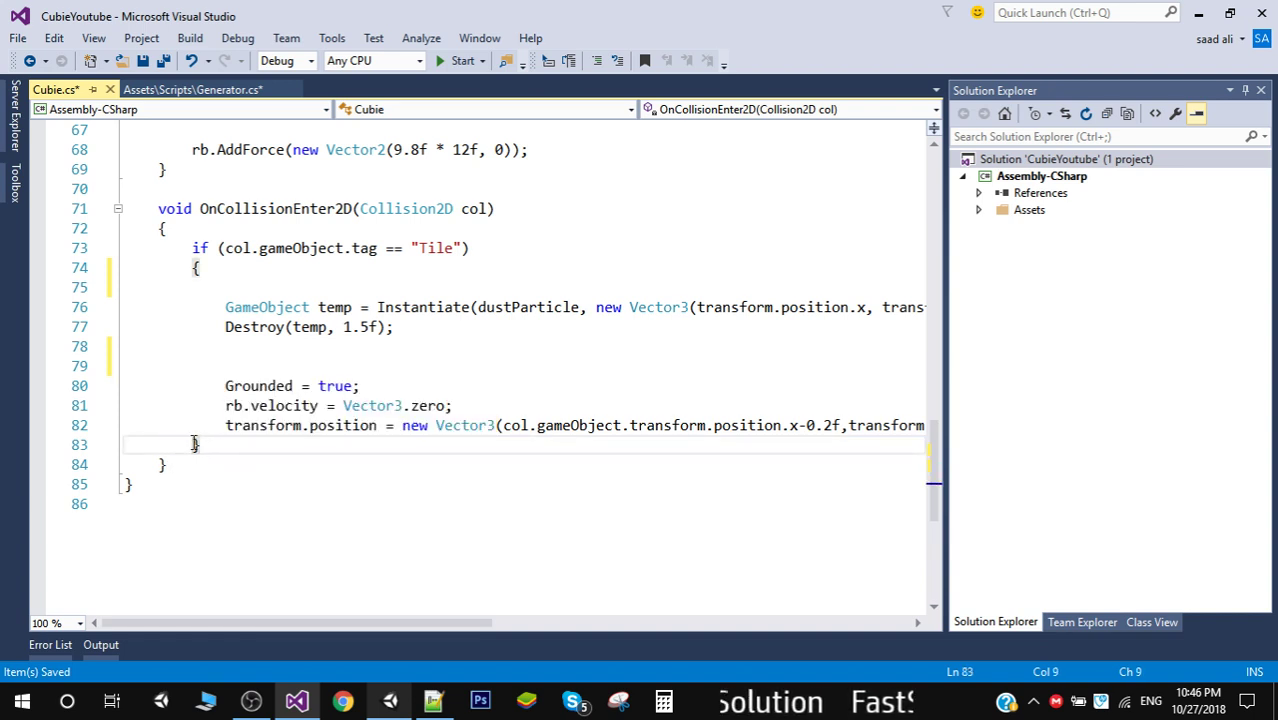
key("Return")
key("Up")
type("Destr")
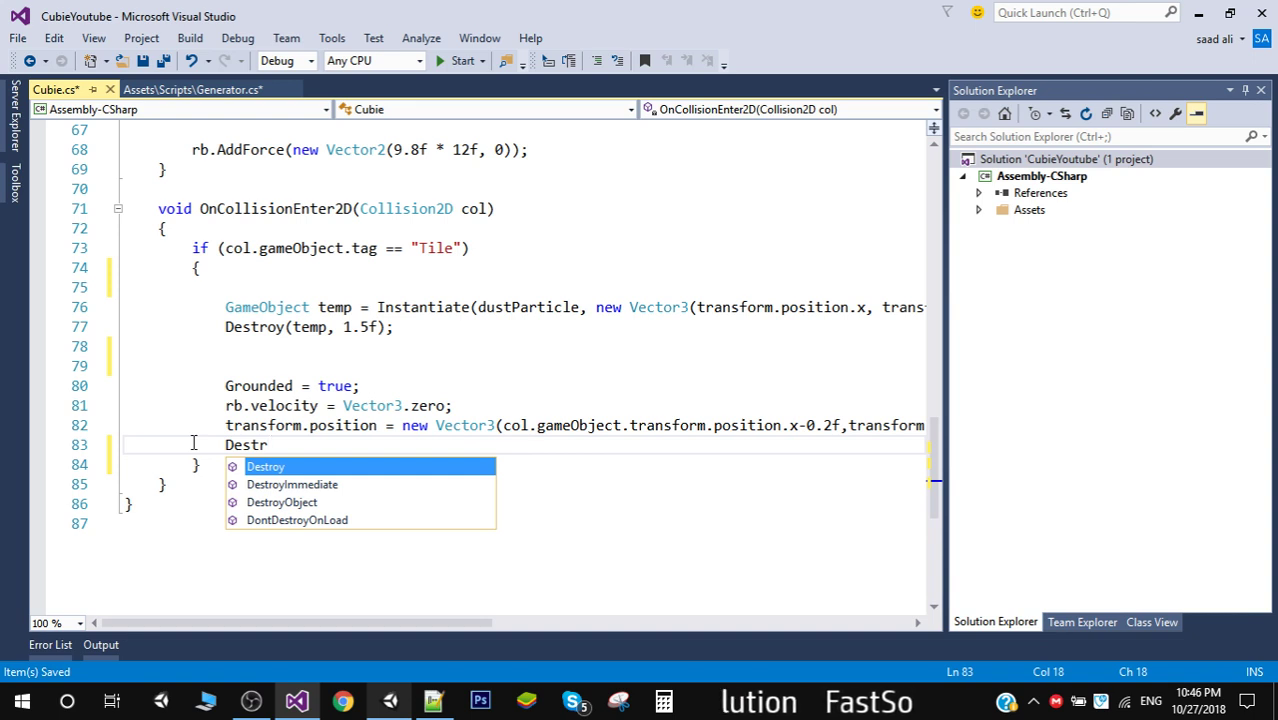
key("Tab")
type("()")
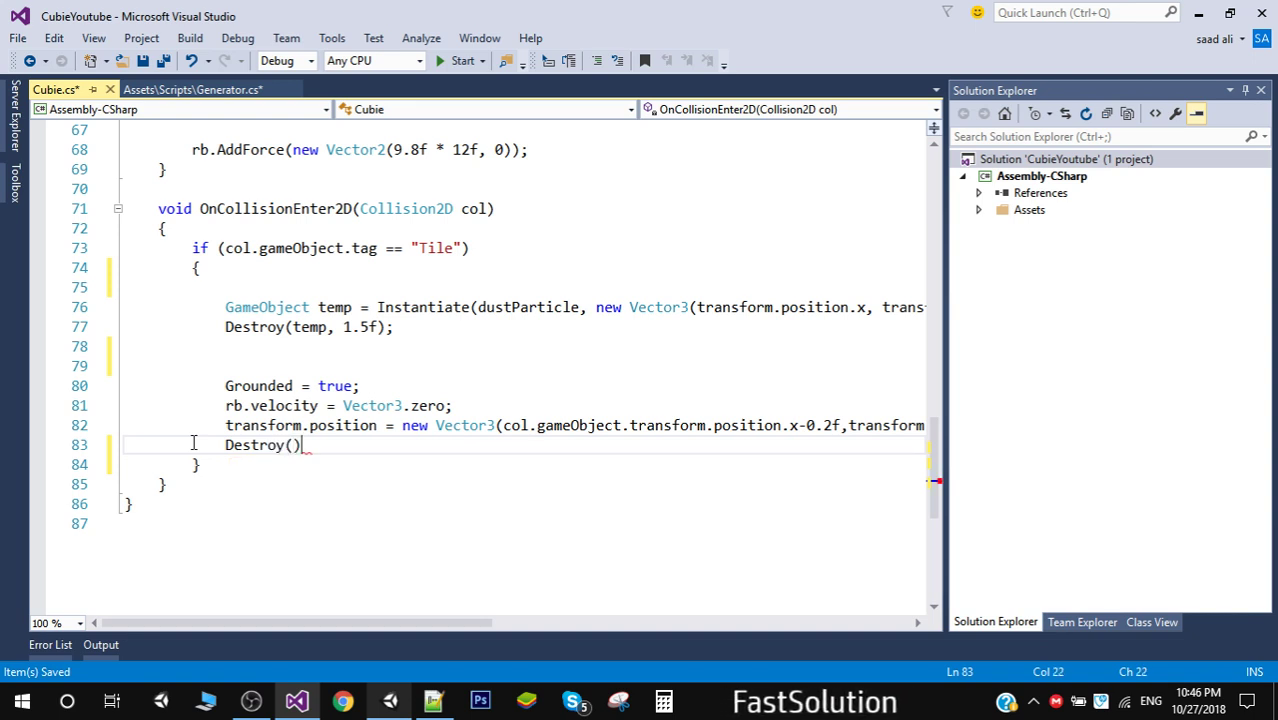
key("Left")
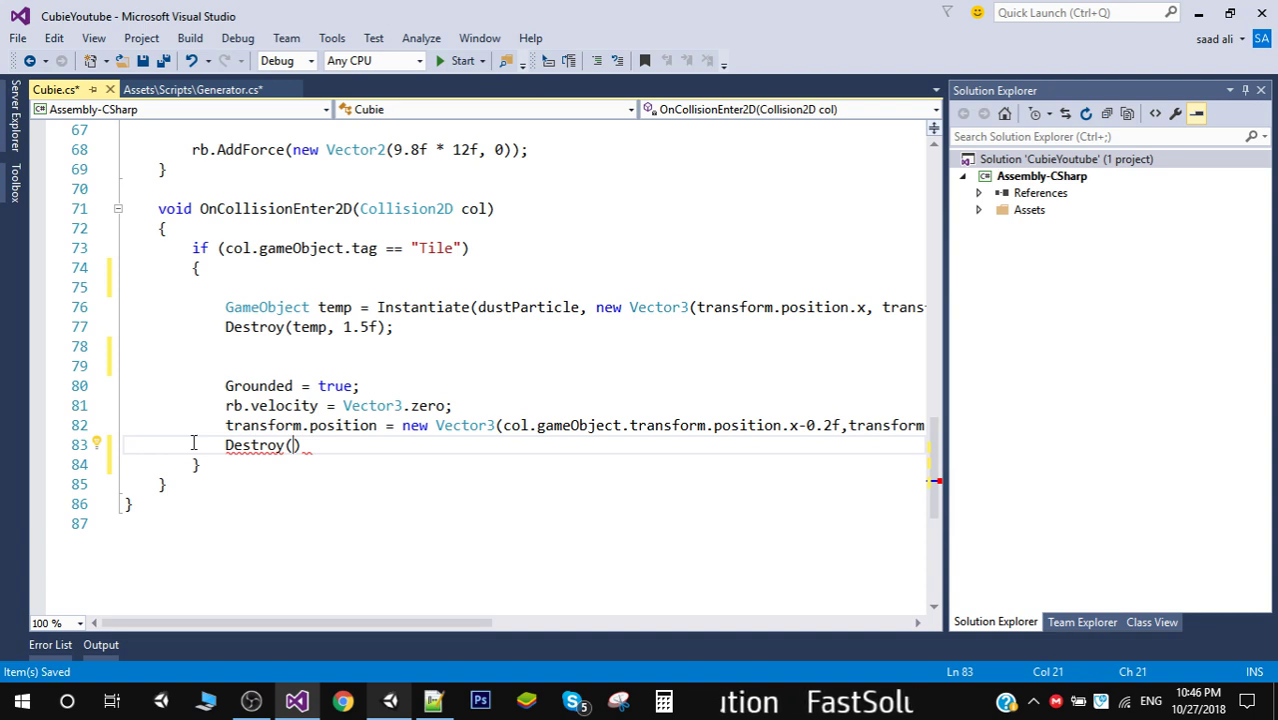
type("col")
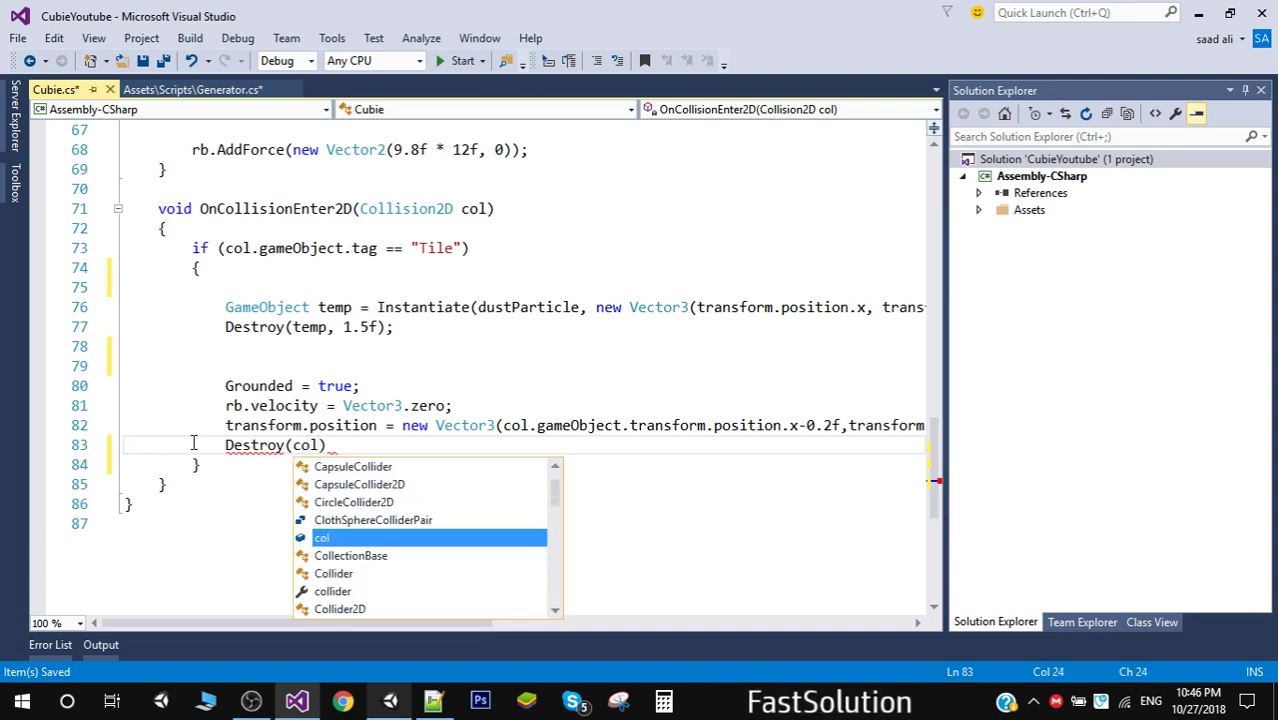
key("Escape")
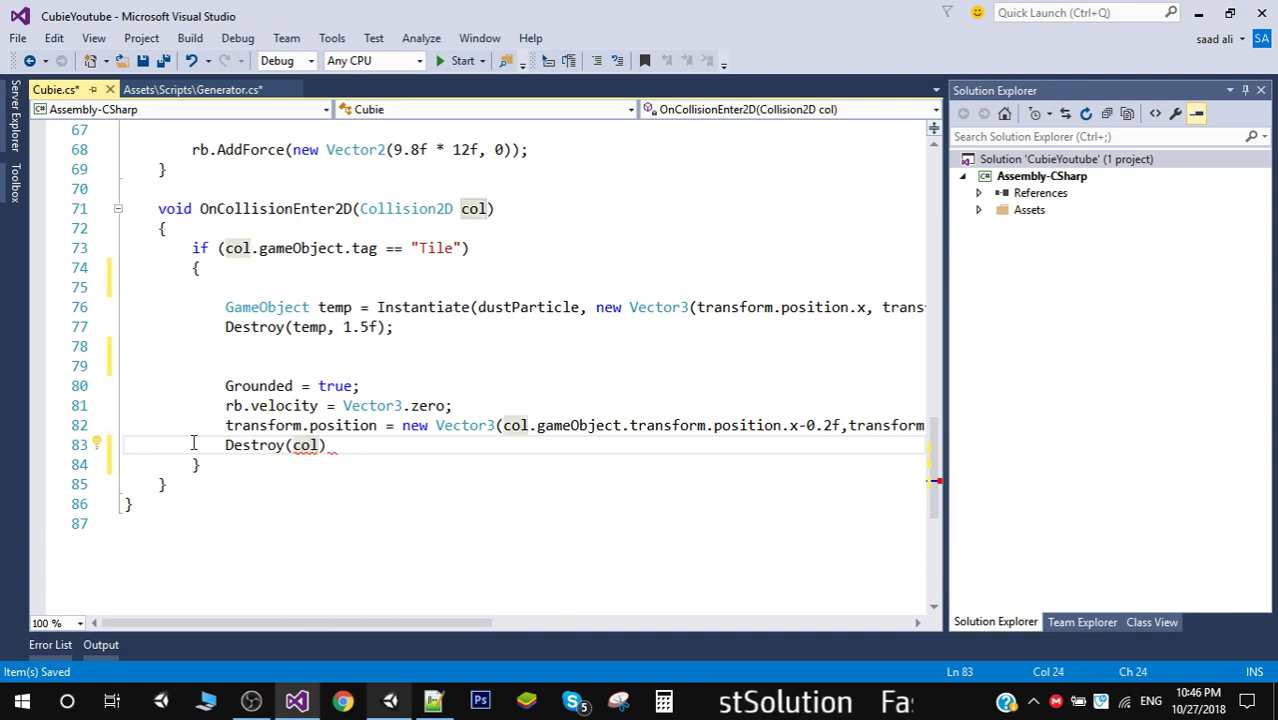
type(".ga")
key("Tab")
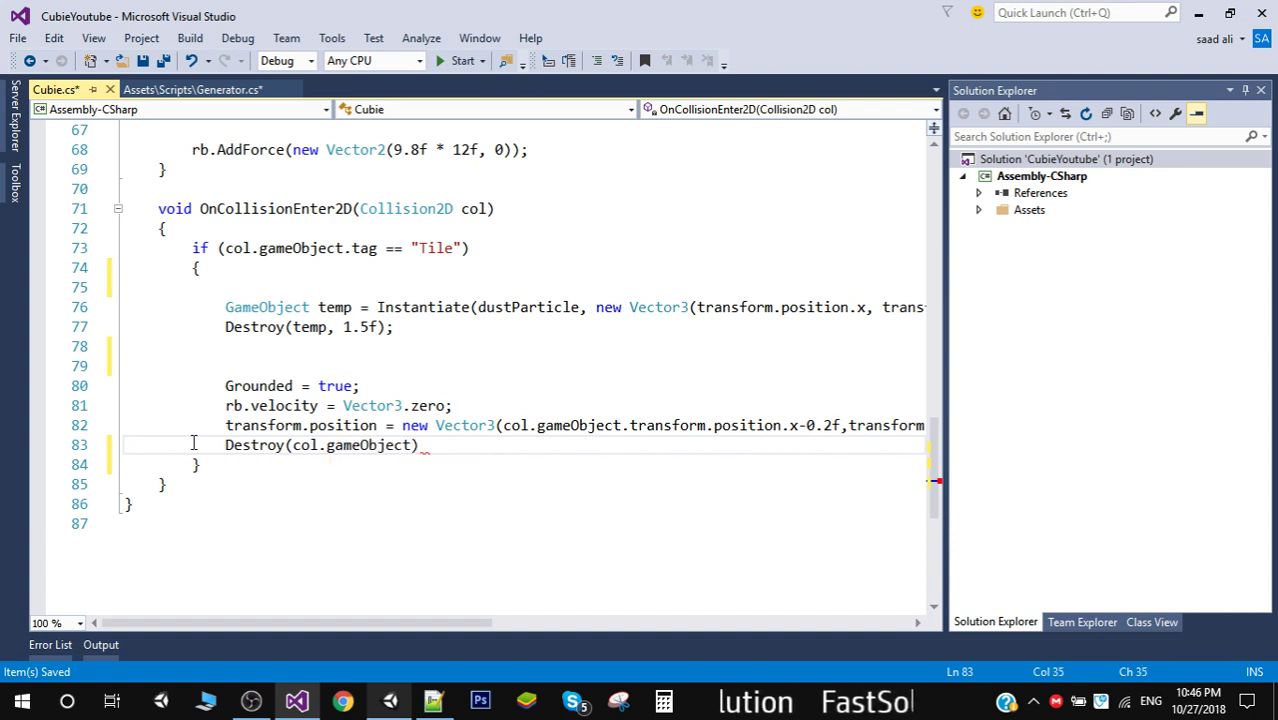
- Give the Destroy(col.gameObject) call a 0.5f delay, end the statement with a semicolon, and save Cubie.cs
type(",")
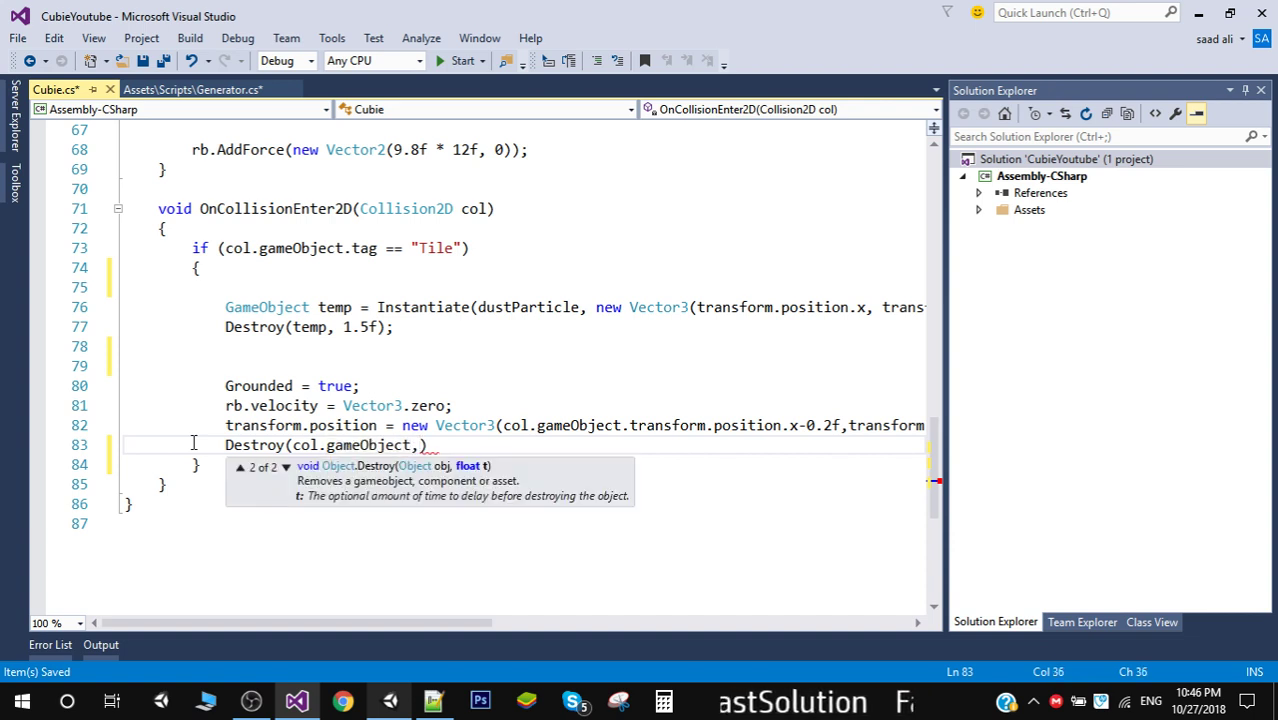
key("Insert")
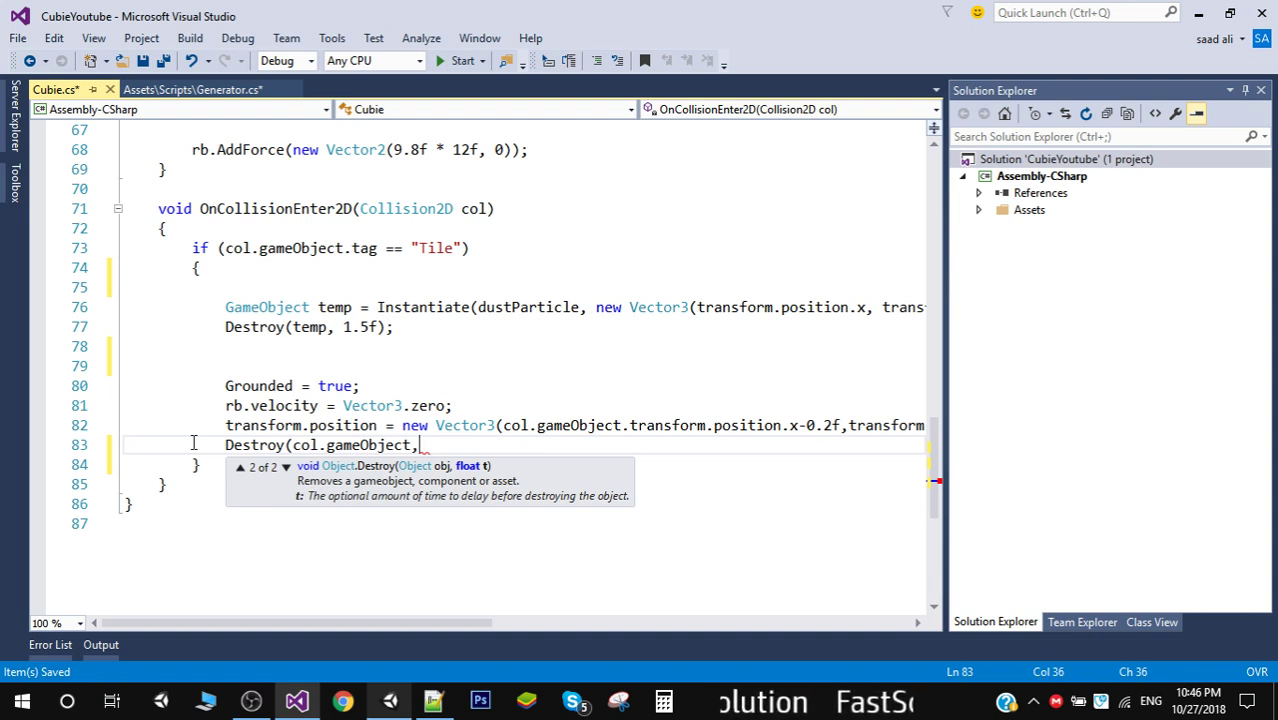
type("0.5")
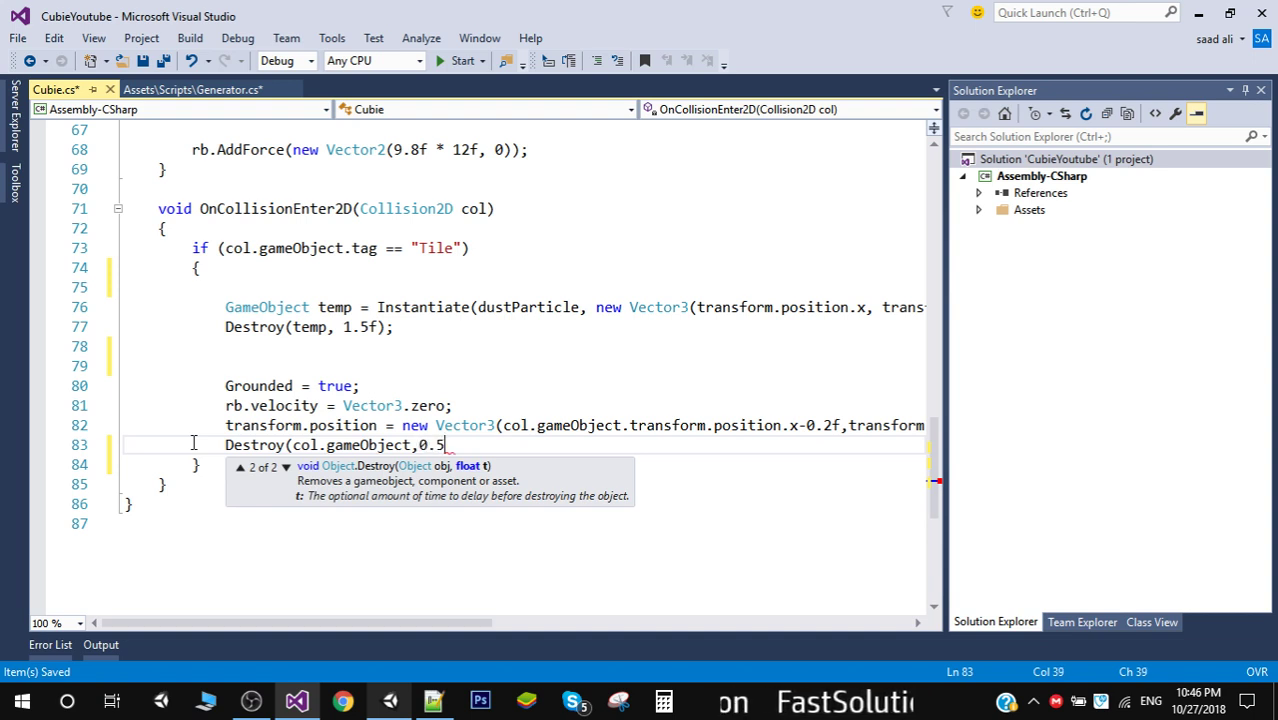
type("f(")
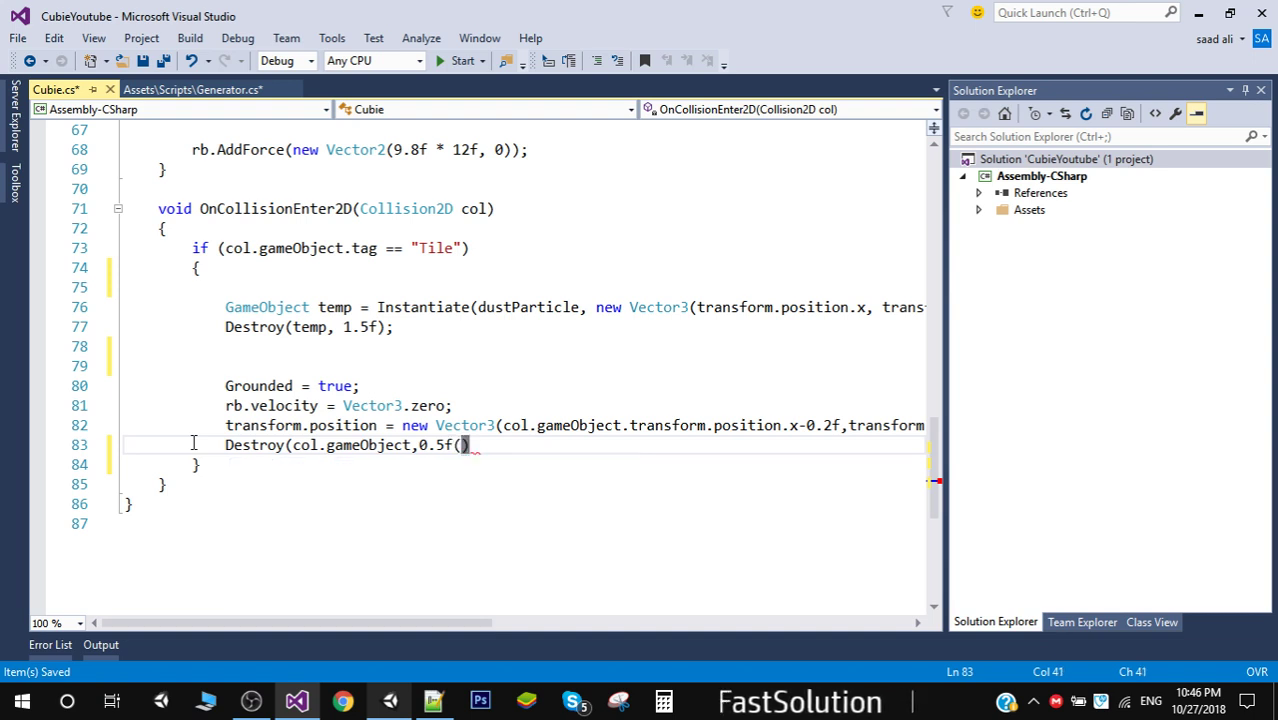
key("BackSpace")
type(")")
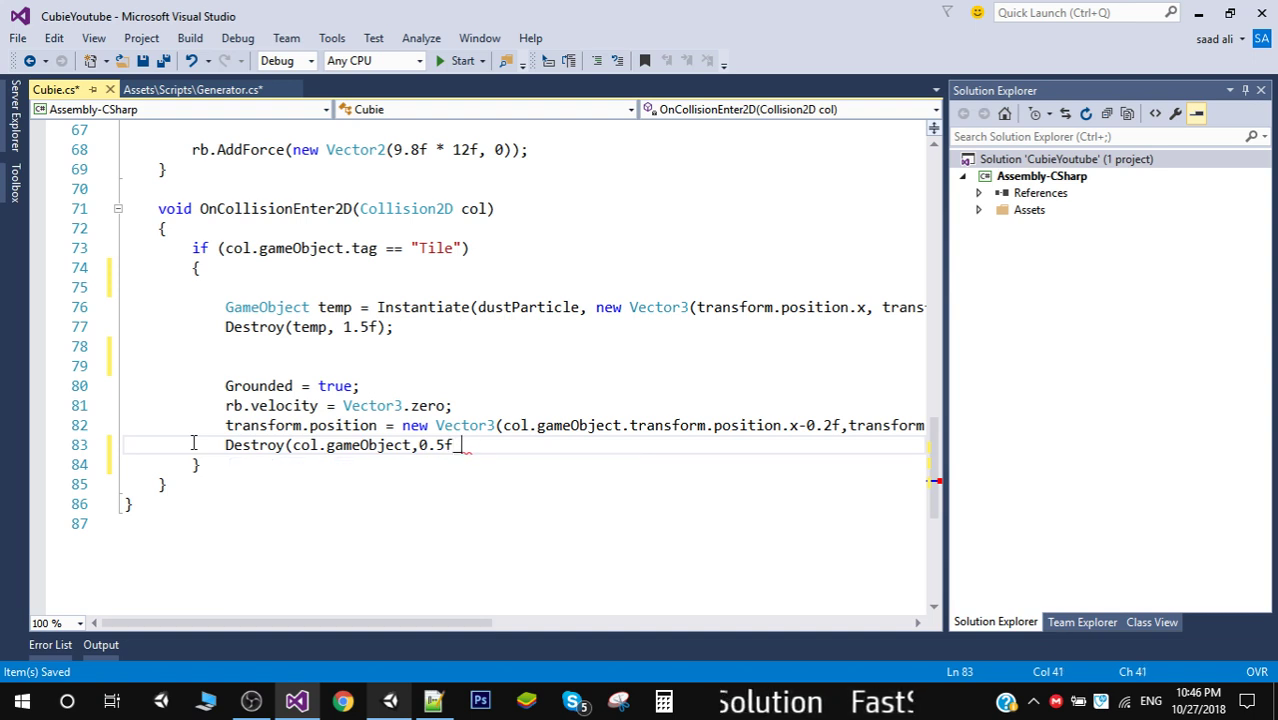
key("BackSpace")
type(")")
key("BackSpace")
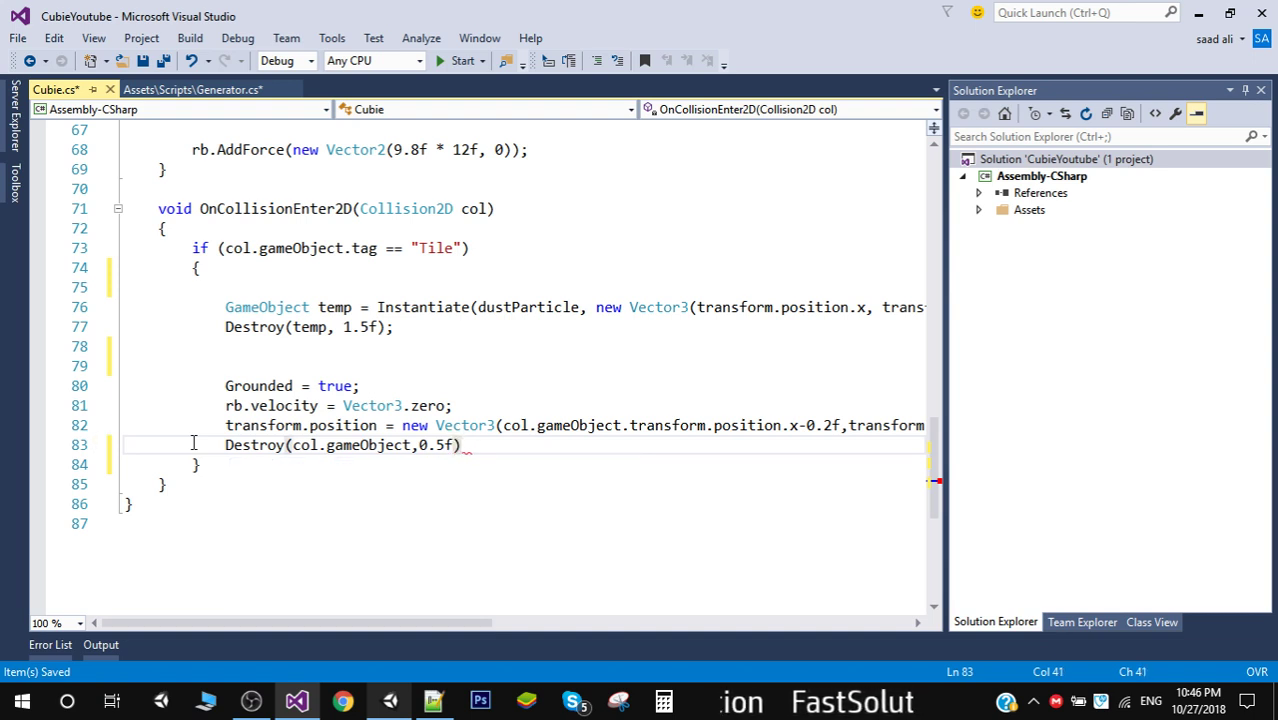
type(");")
key("ctrl+s")
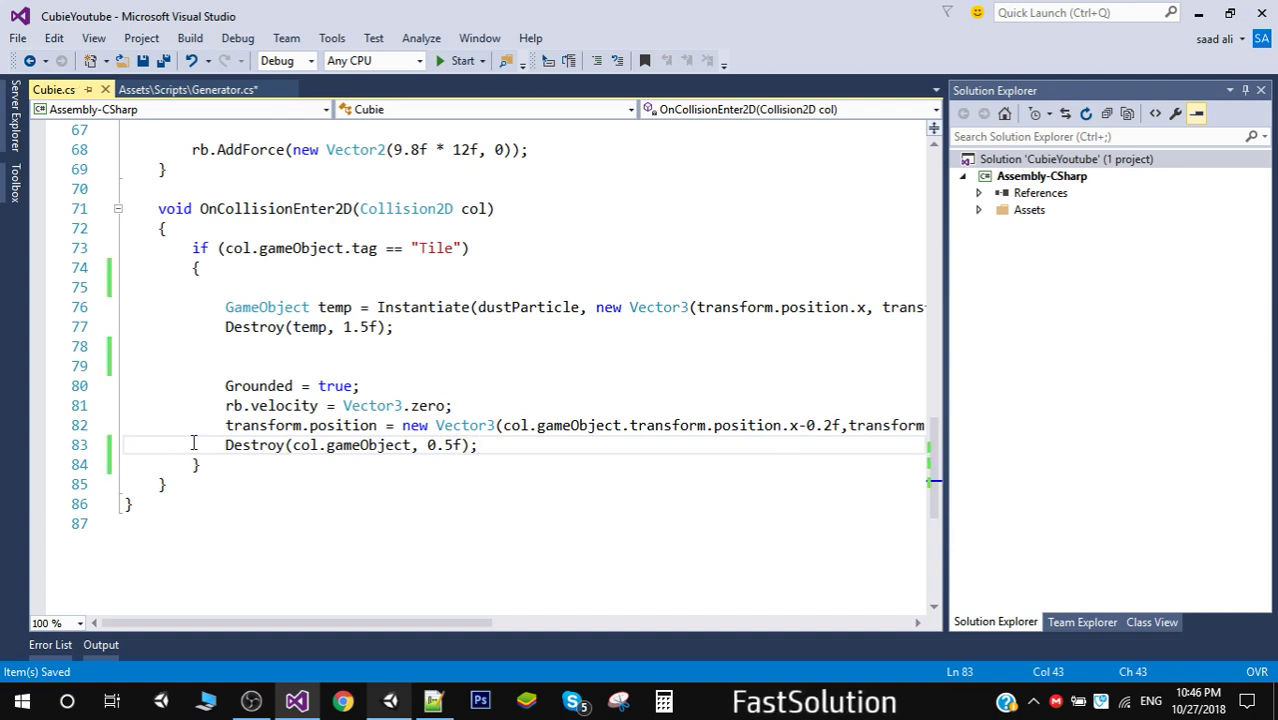
- Delete the Destroy(col.gameObject, 0.5f); statement from the Tile tag check and save Cubie.cs
left_click(221, 446)
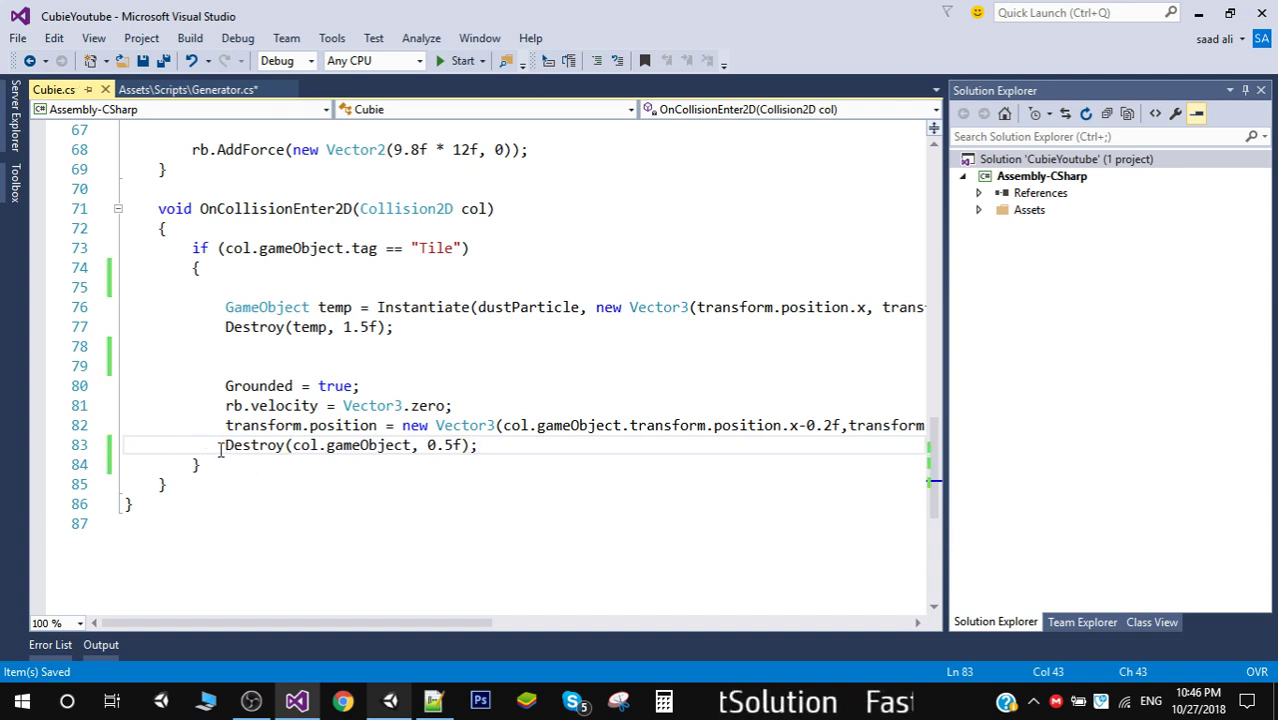
left_click_drag(221, 449, 494, 444)
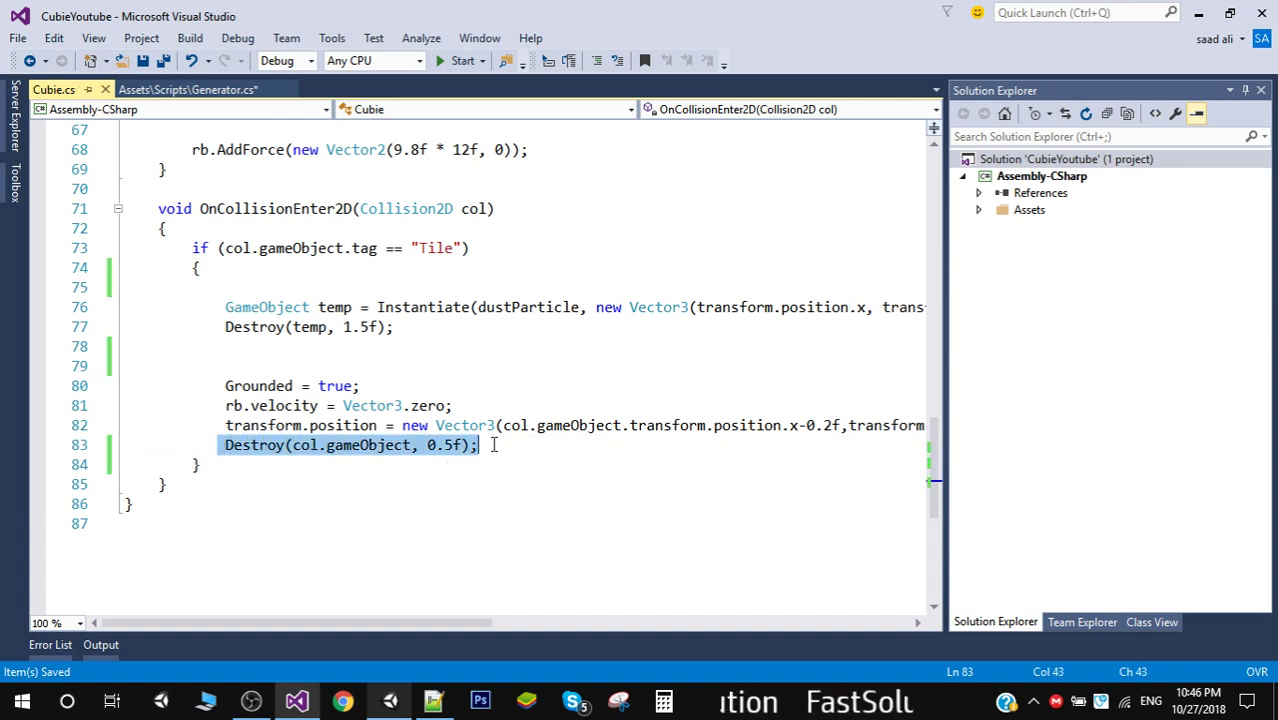
key("BackSpace")
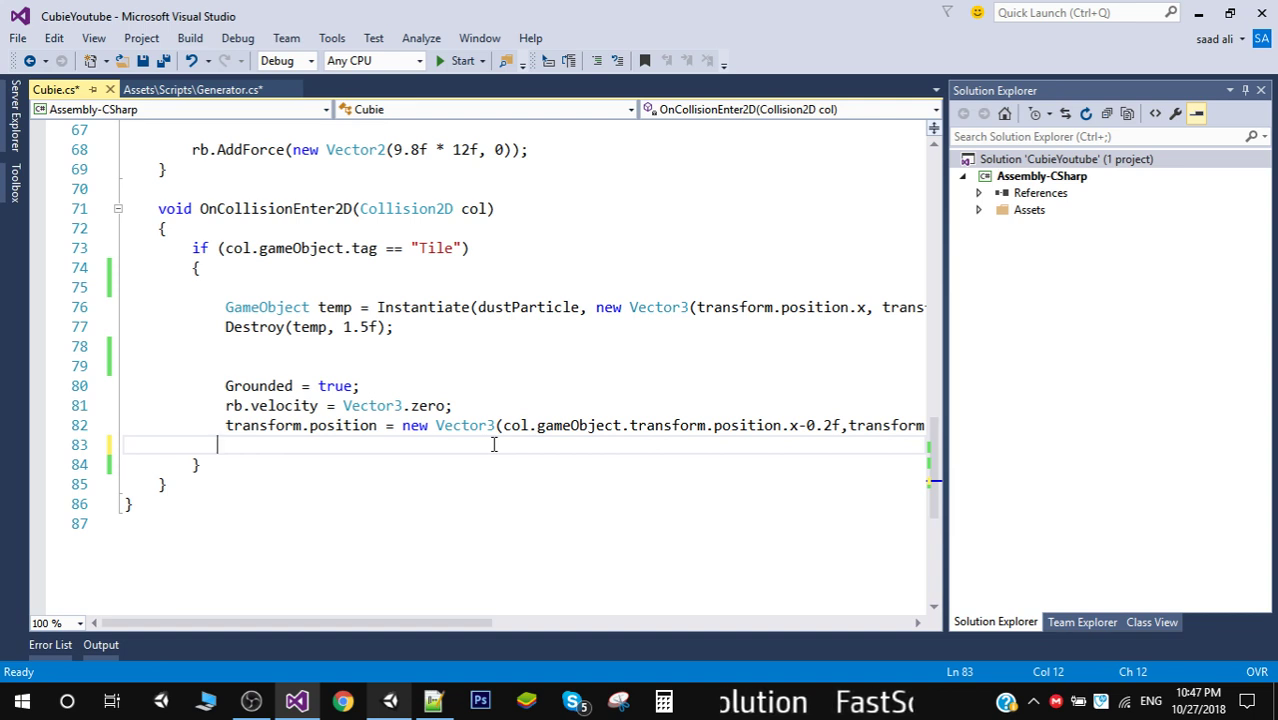
key("ctrl+s")
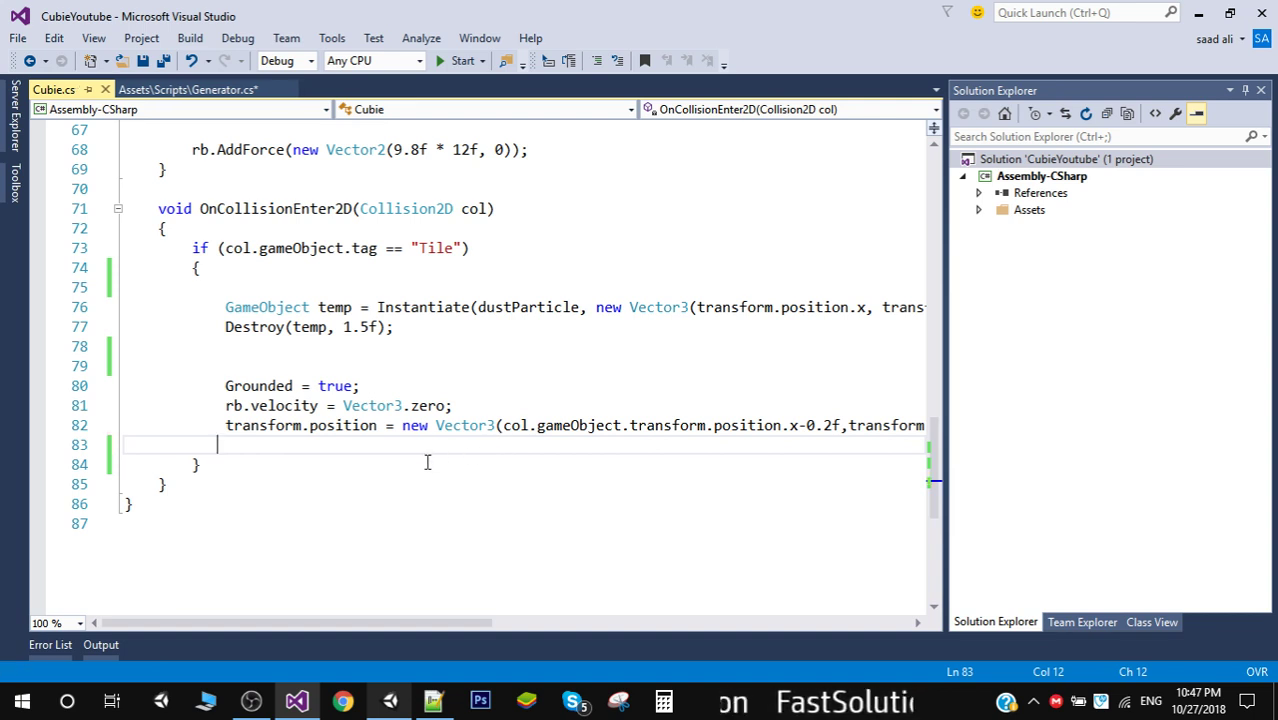
- Insert two blank lines after the closing brace of OnCollisionEnter2D in Cubie.cs
left_click(257, 485)
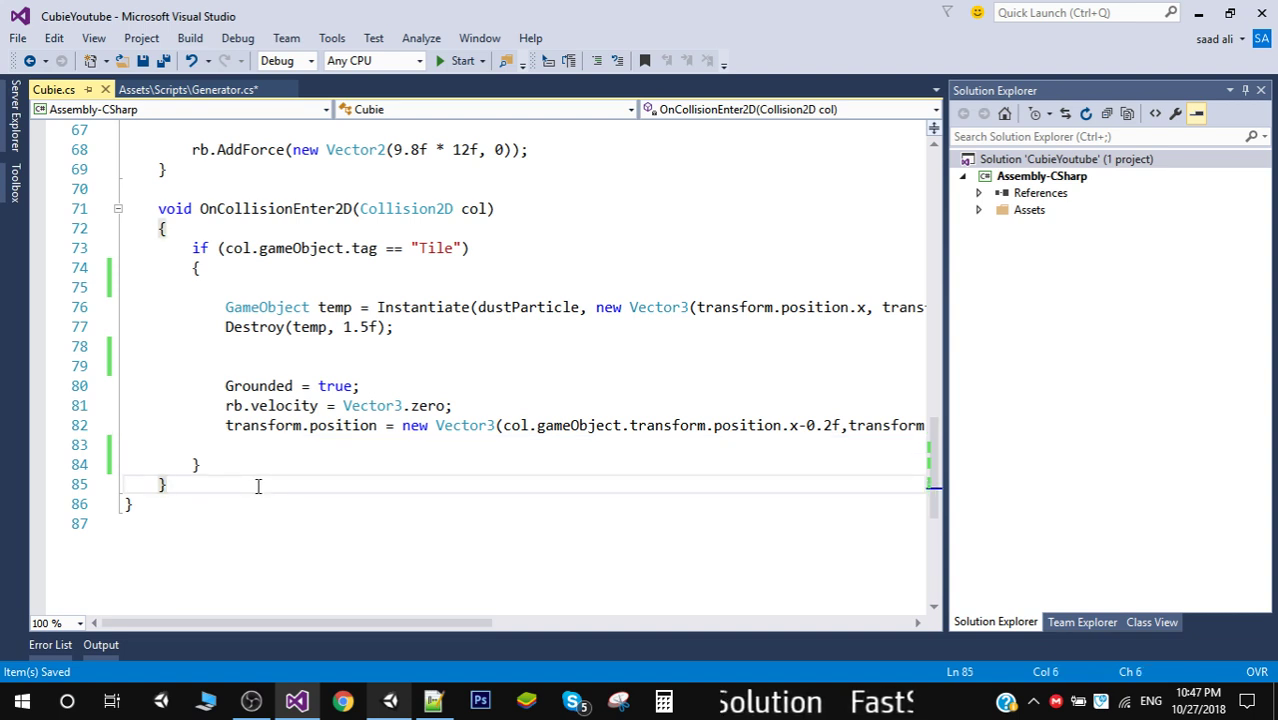
key("Return")
key("Return")
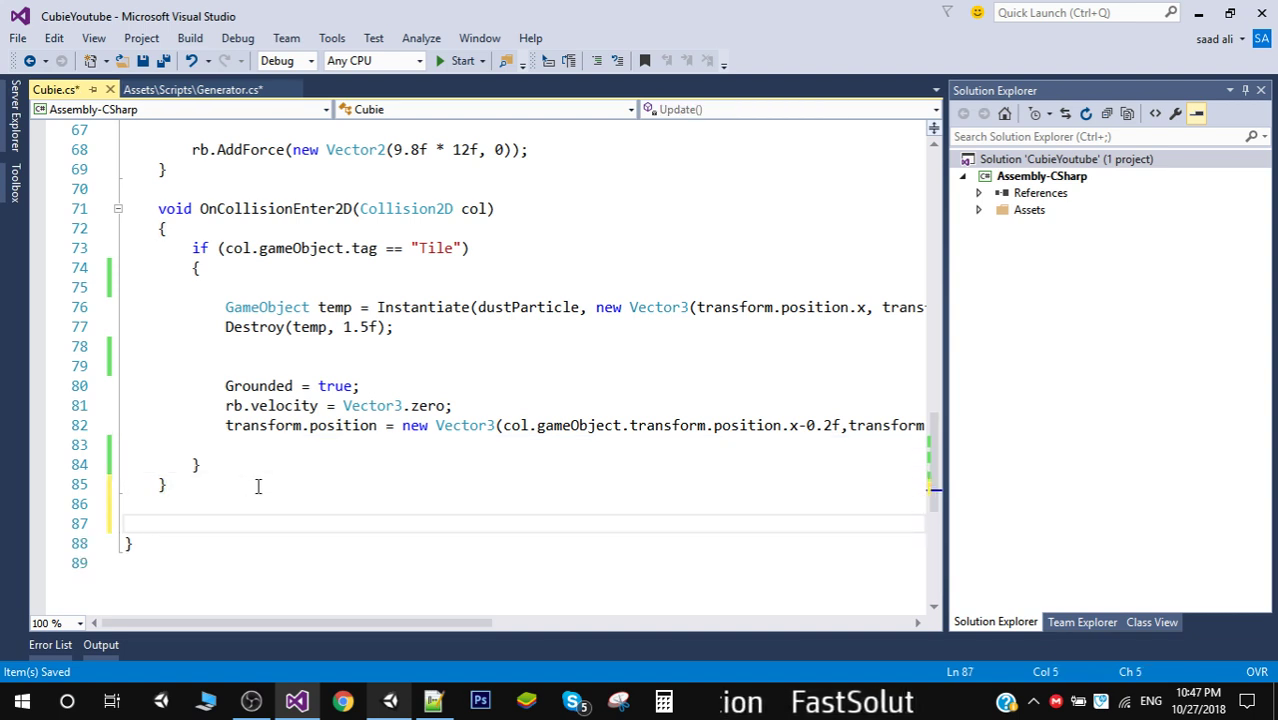
type("void")
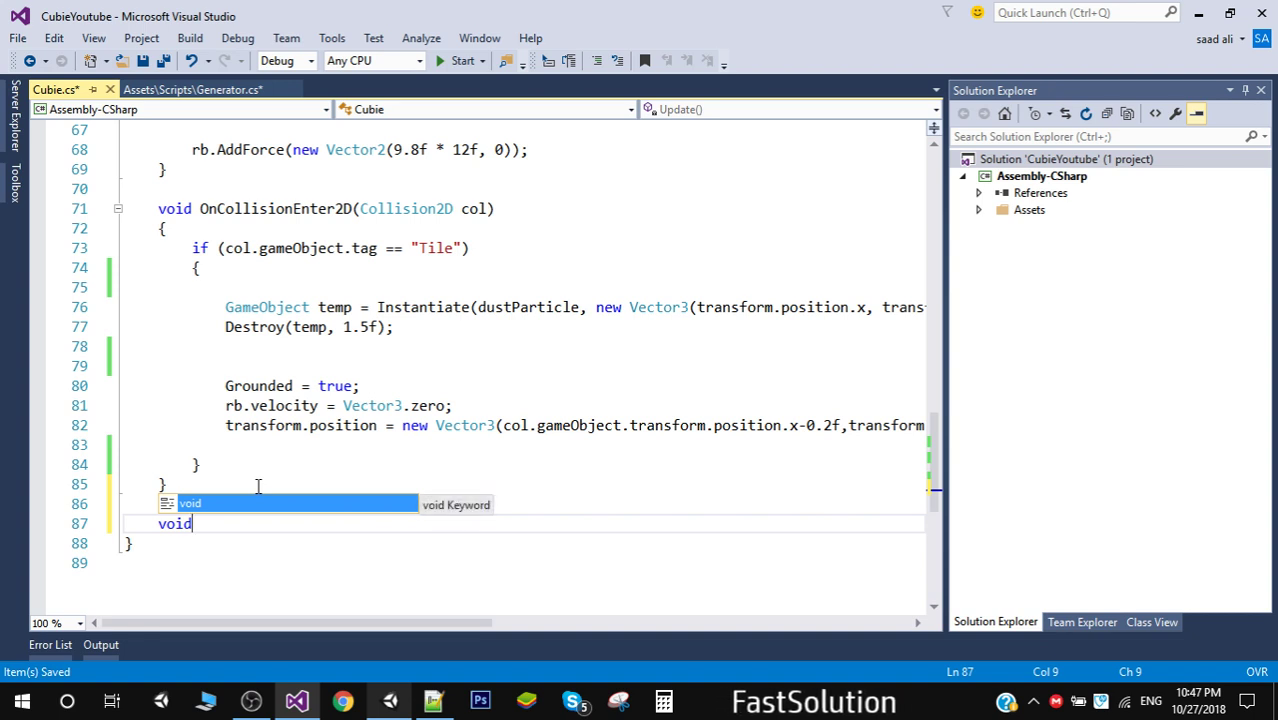
key("BackSpace")
key("BackSpace")
key("BackSpace")
key("BackSpace")
- Declare an IEnumerator method named FallTile() with an empty body below OnCollisionEnter2D
type("Ie")
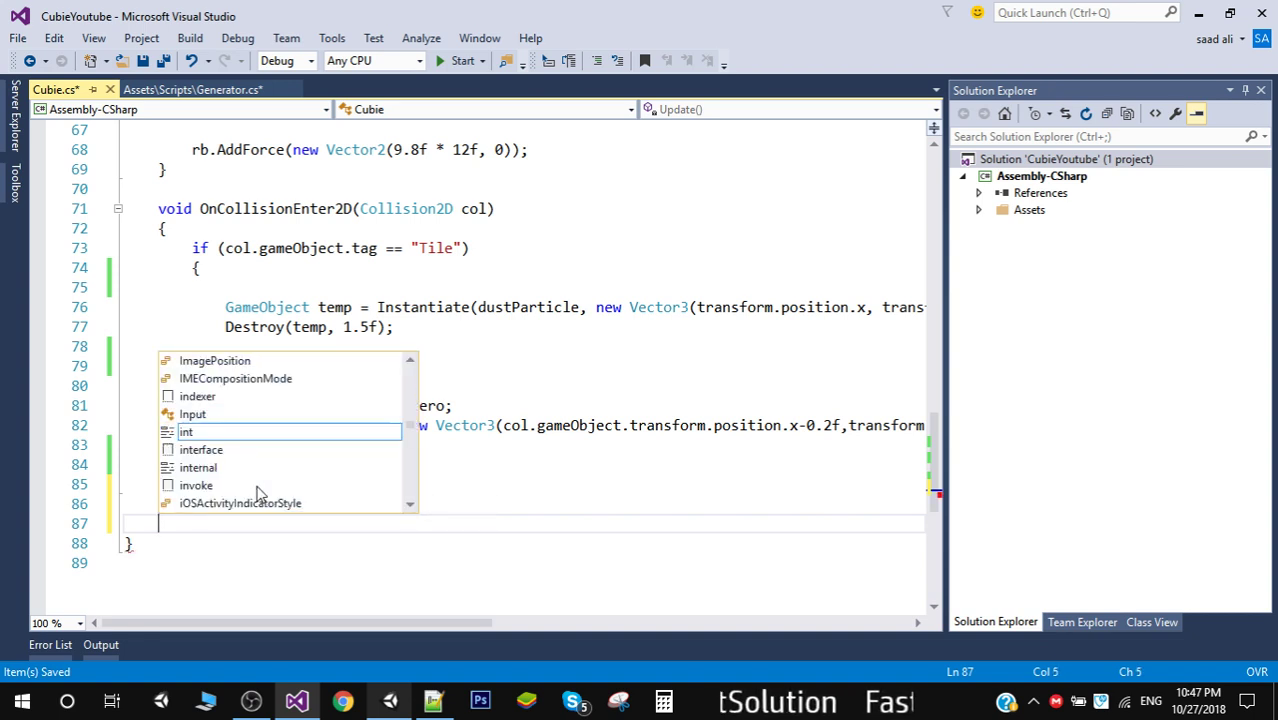
type("numer")
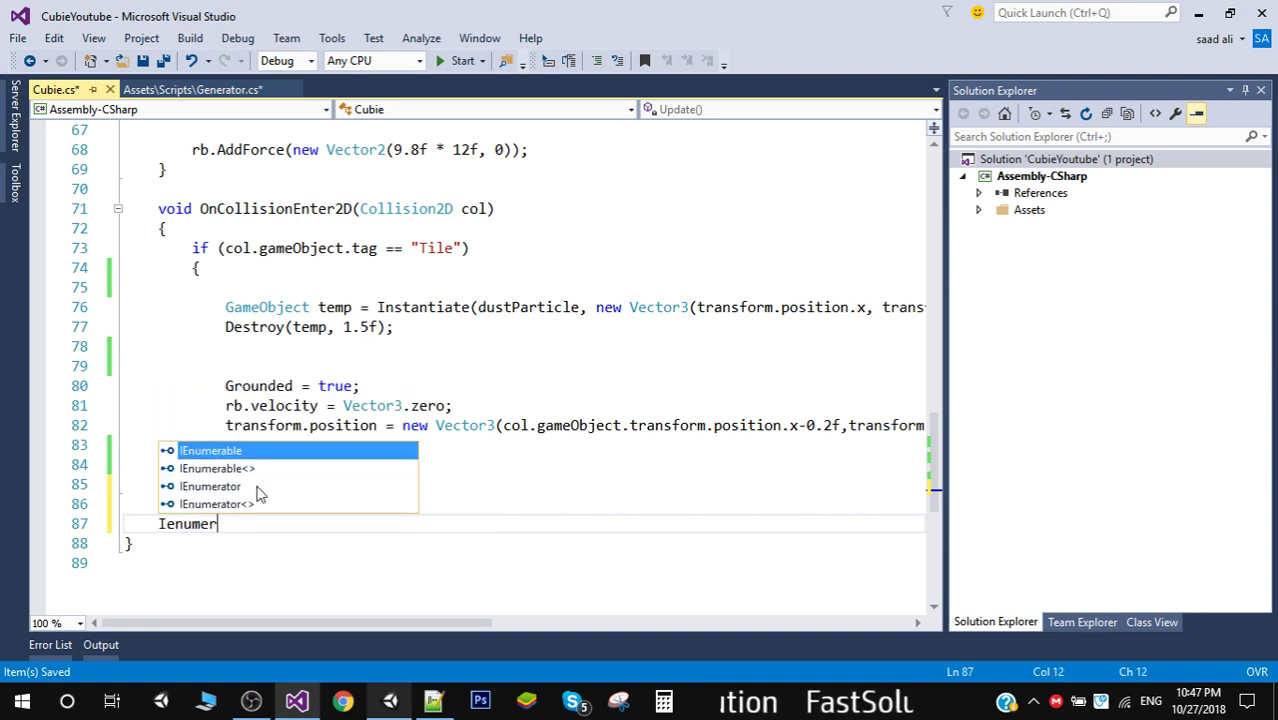
key("Down")
key("Down")
key("Return")
type("de")
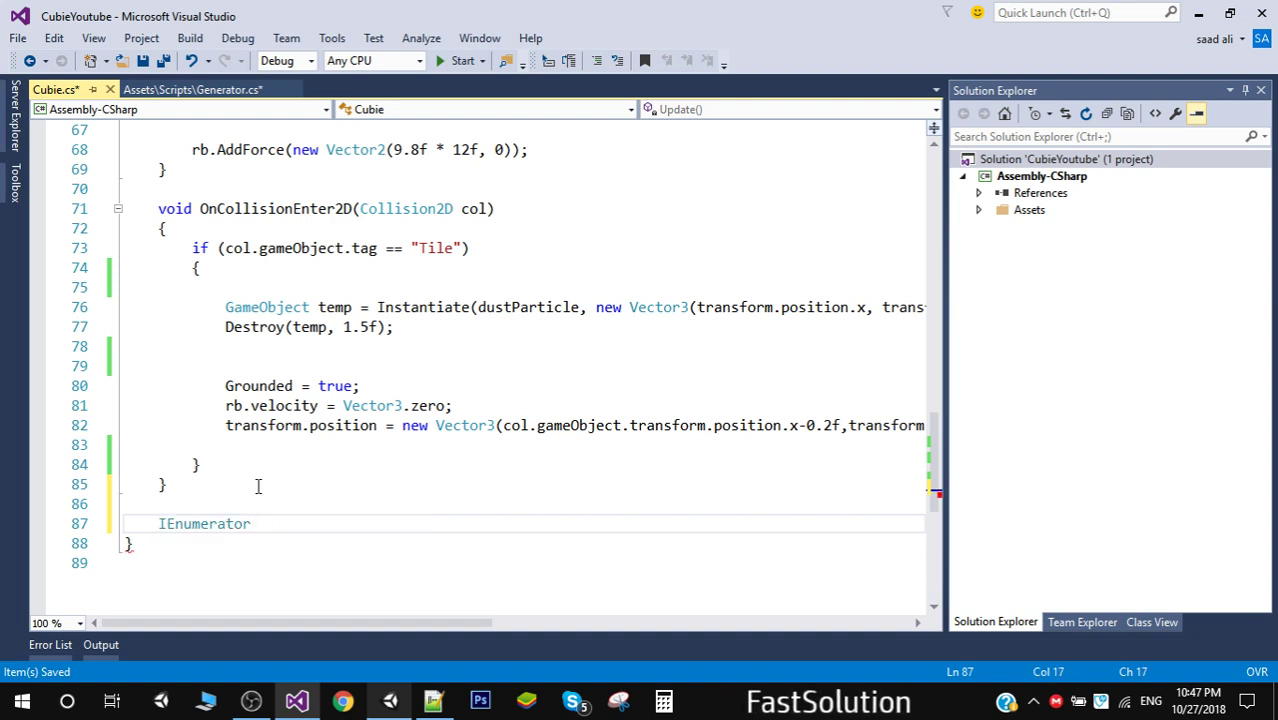
key("BackSpace")
key("BackSpace")
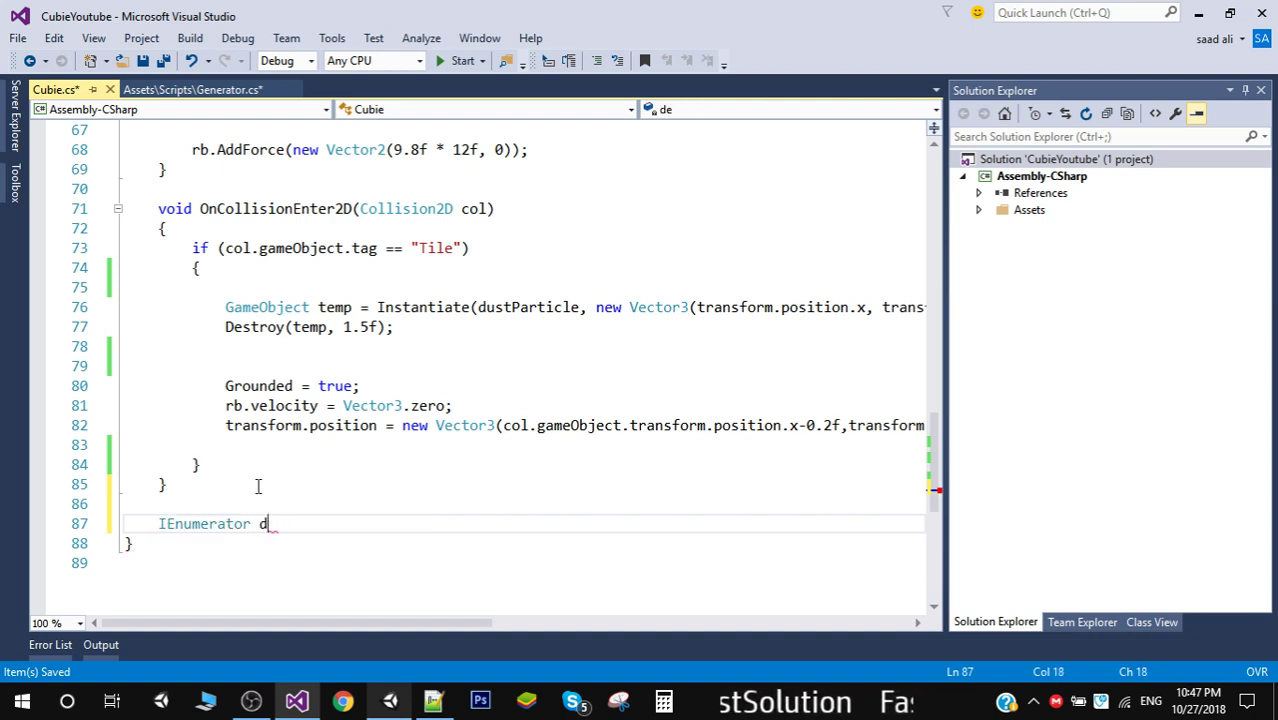
type("Fall")
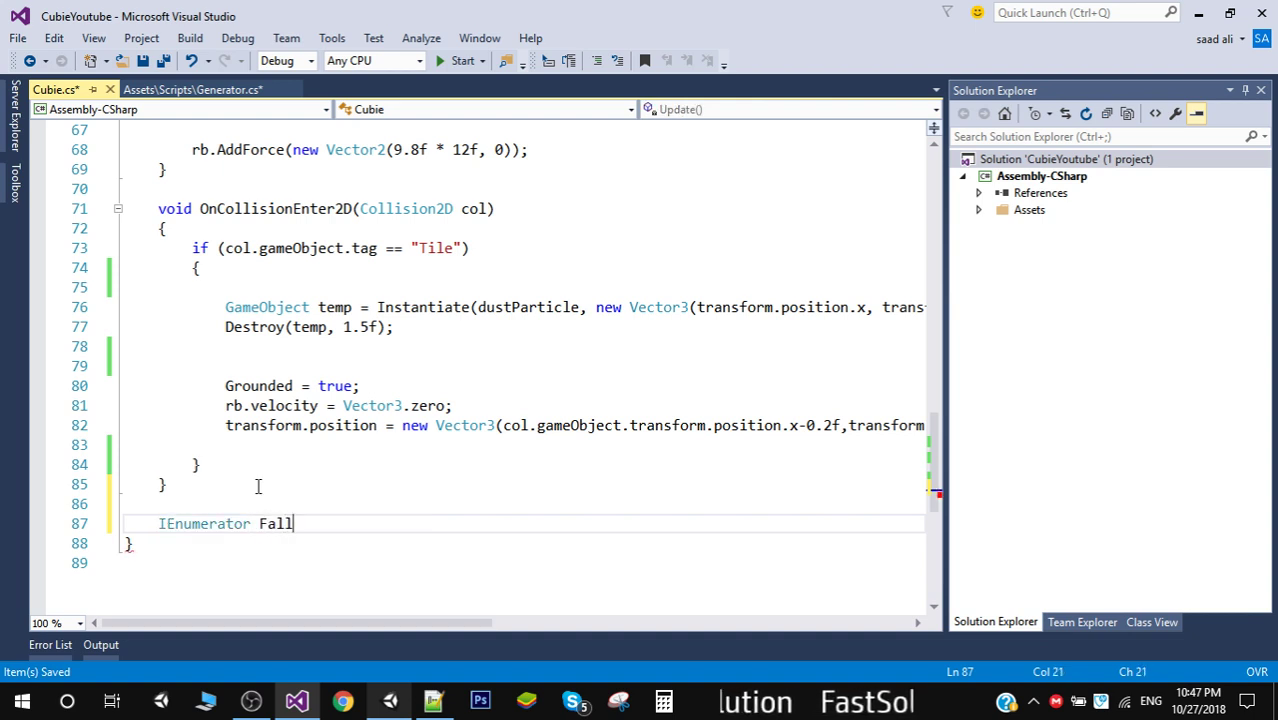
type("Tile() { }")
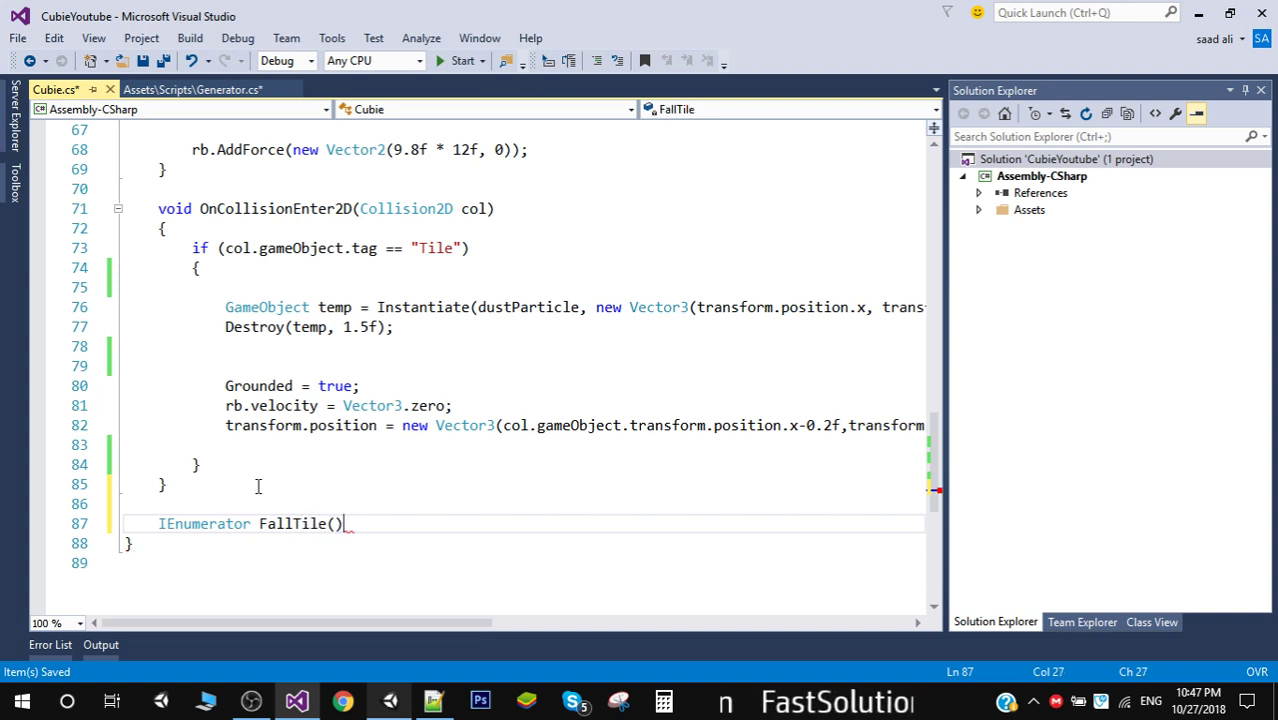
- Expand FallTile's braces onto separate lines with an empty line between them for the body
key("Left")
key("Left")
key("Left")
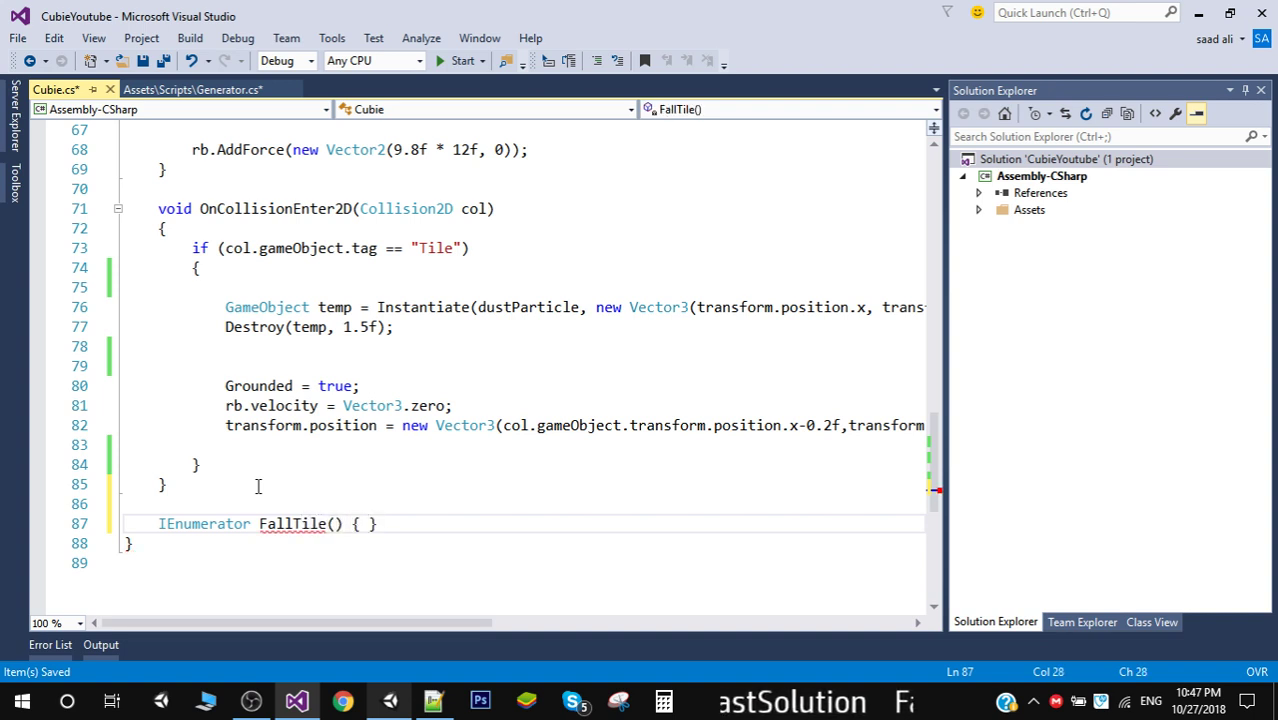
key("Return")
key("Right")
key("Return")
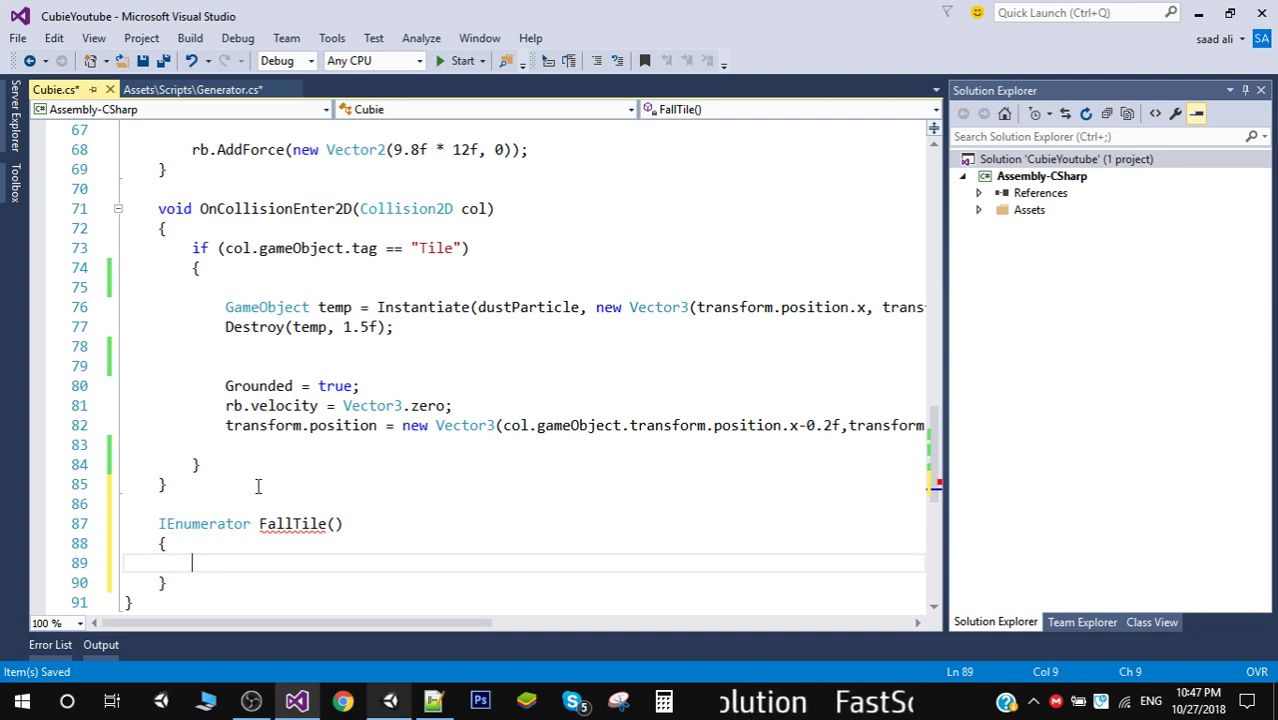
- Write yield return new WaitForSeconds(0.5f); in the FallTile body, save Cubie.cs, and add a blank line below the statement
type("yield")
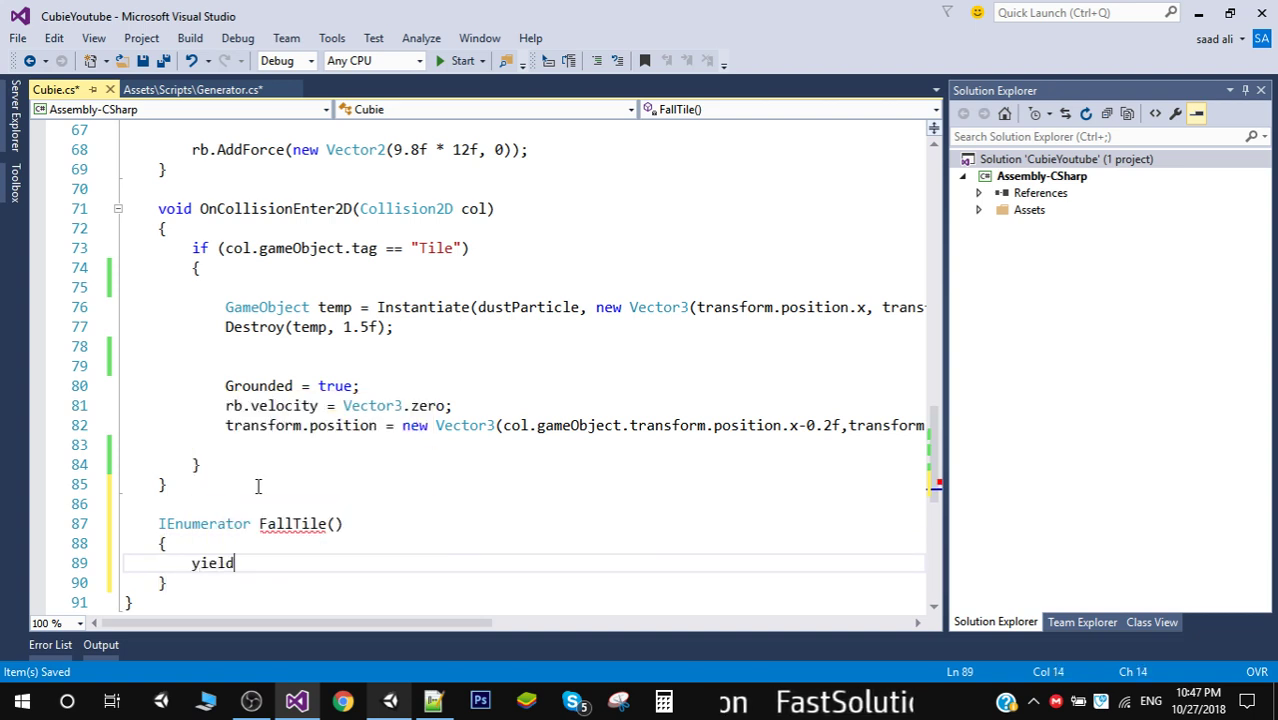
type(" return ")
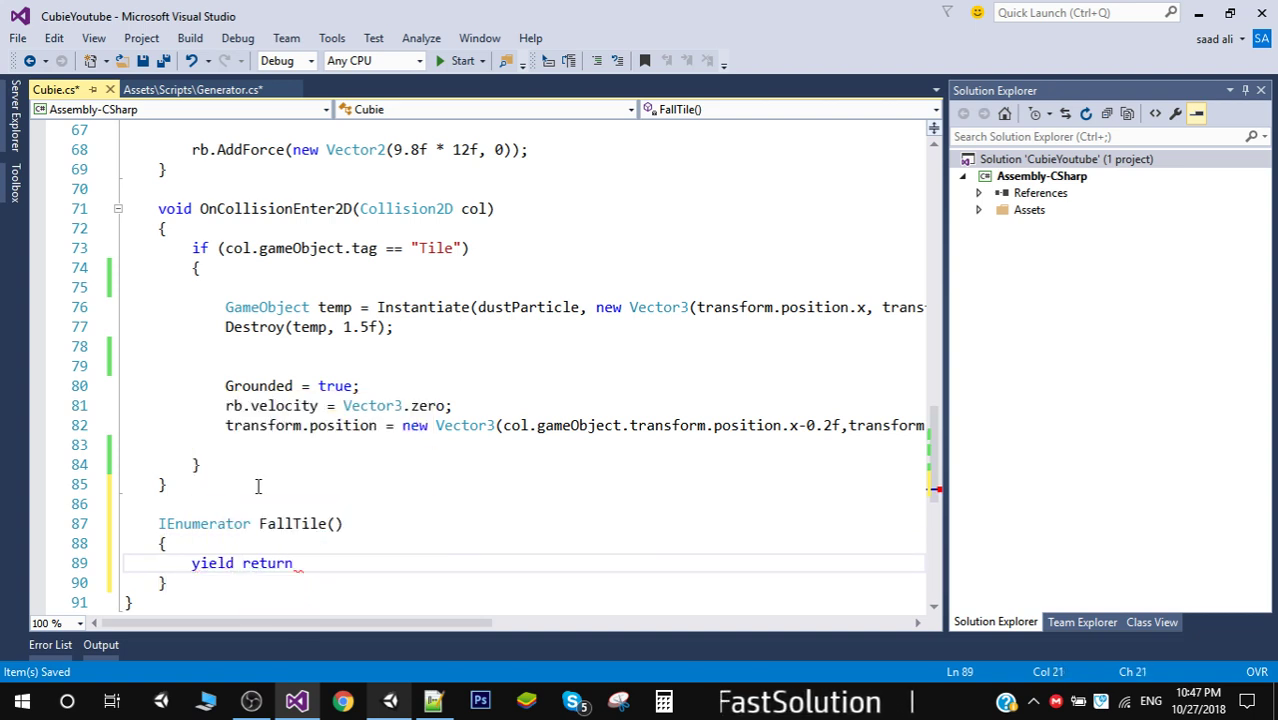
type("new wait")
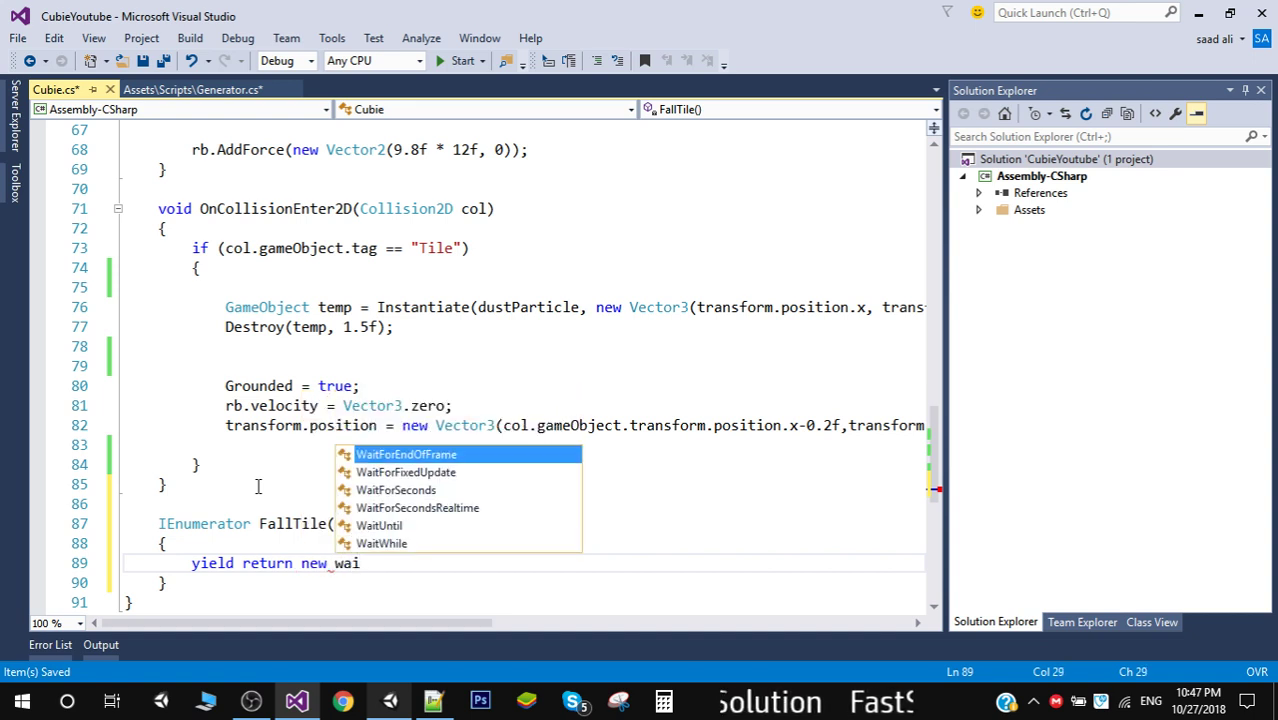
key("Down")
key("Down")
type("()")
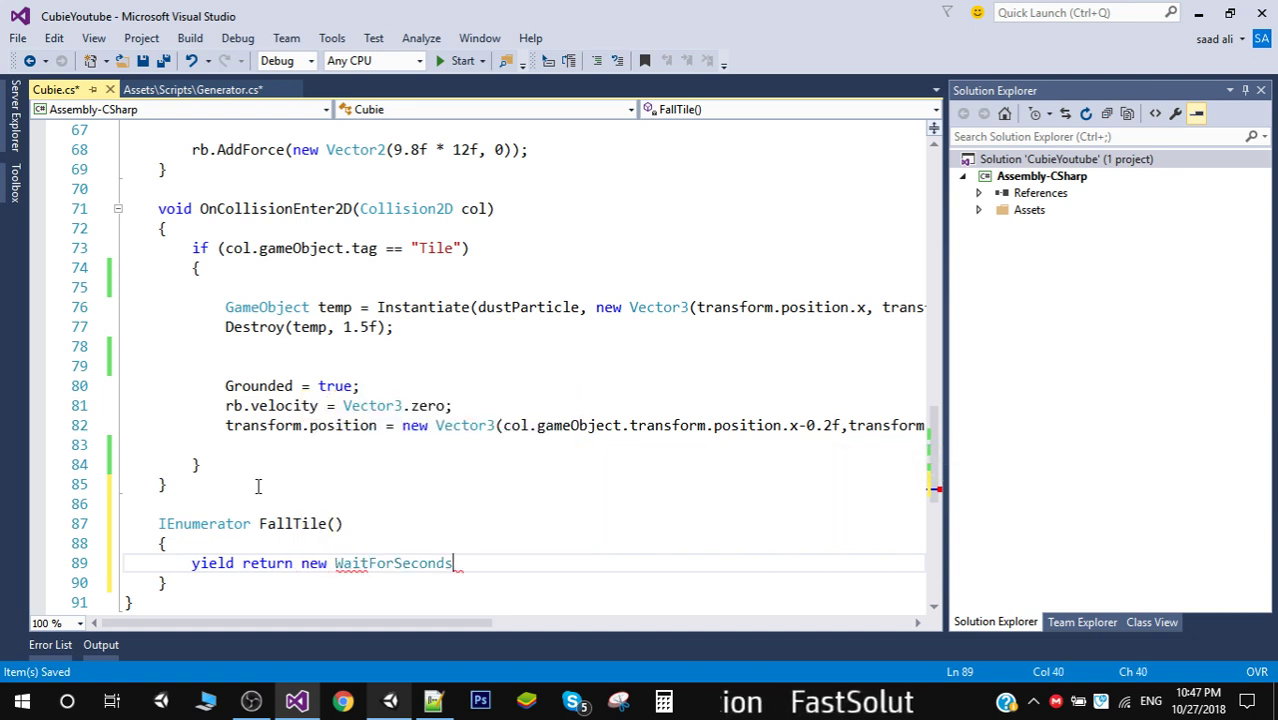
key("BackSpace")
type("0.5")
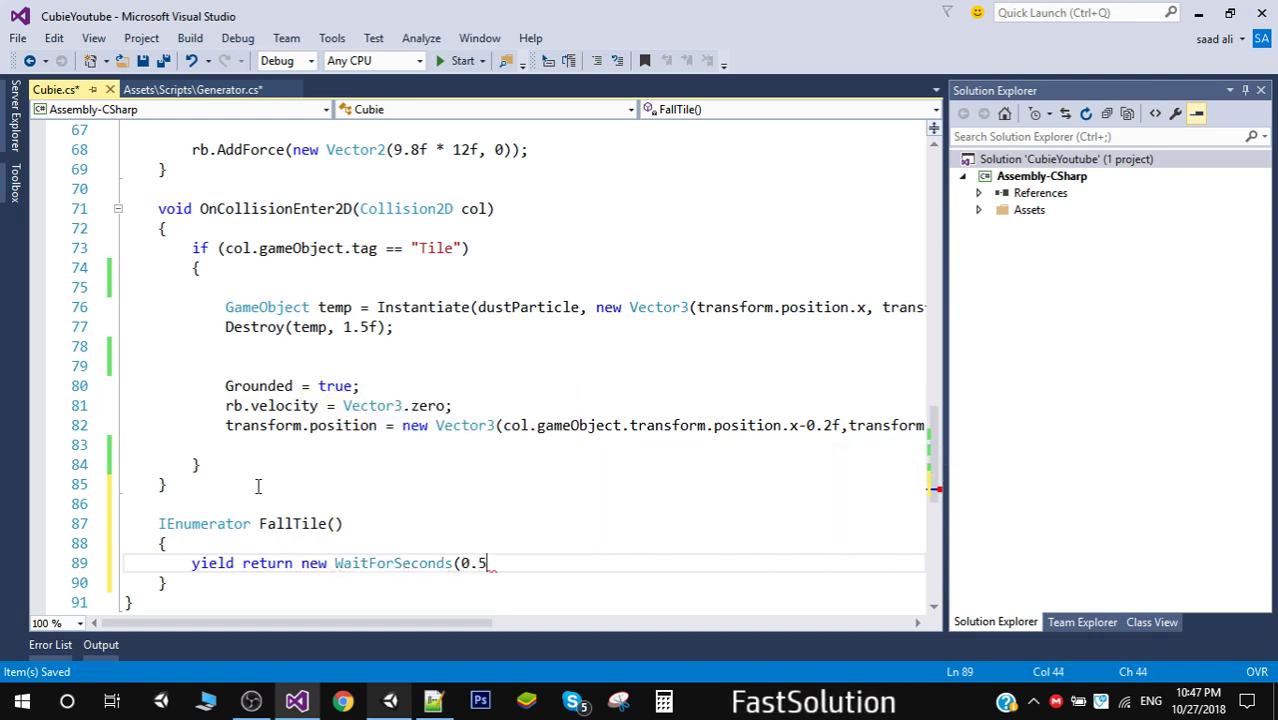
type("f);")
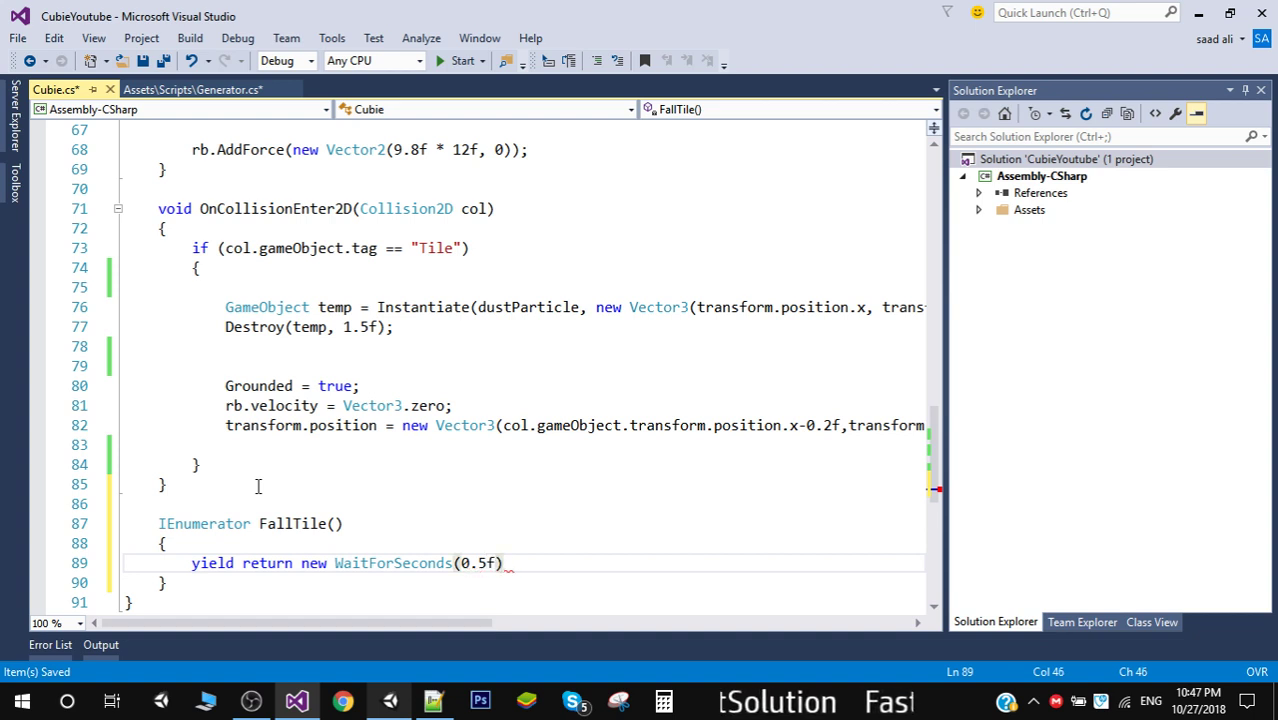
key("ctrl+s")
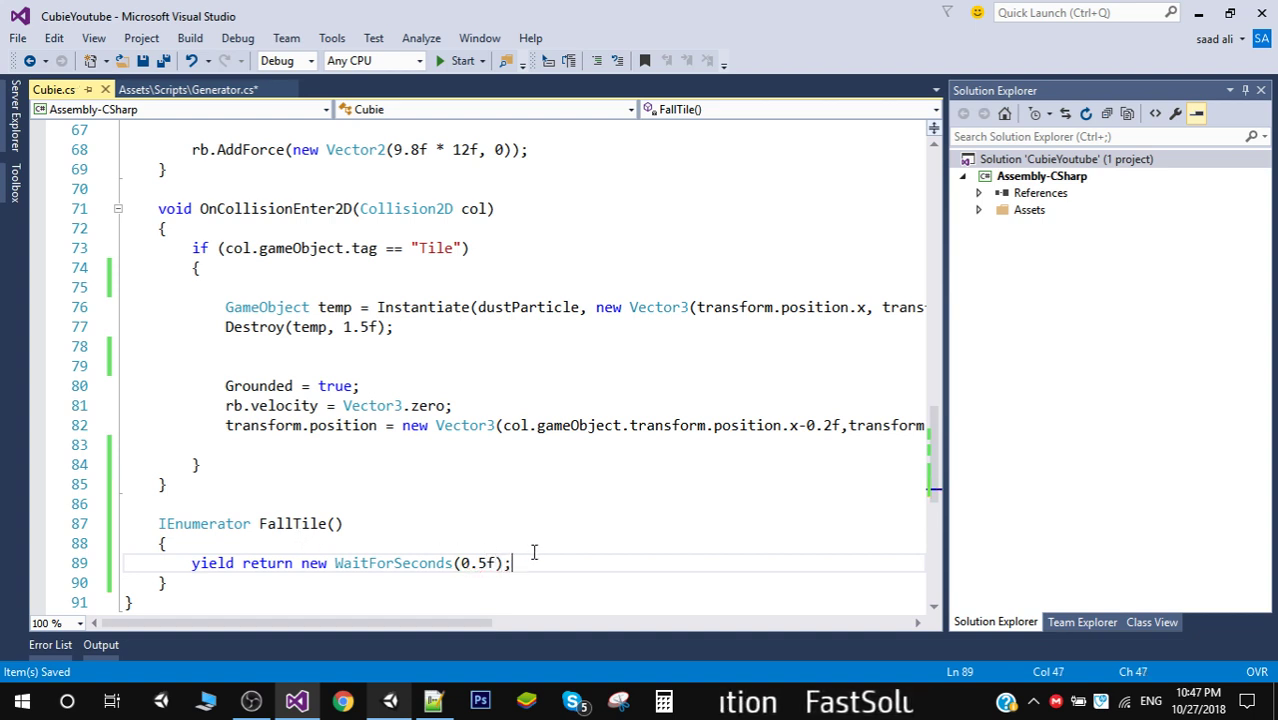
key("Return")
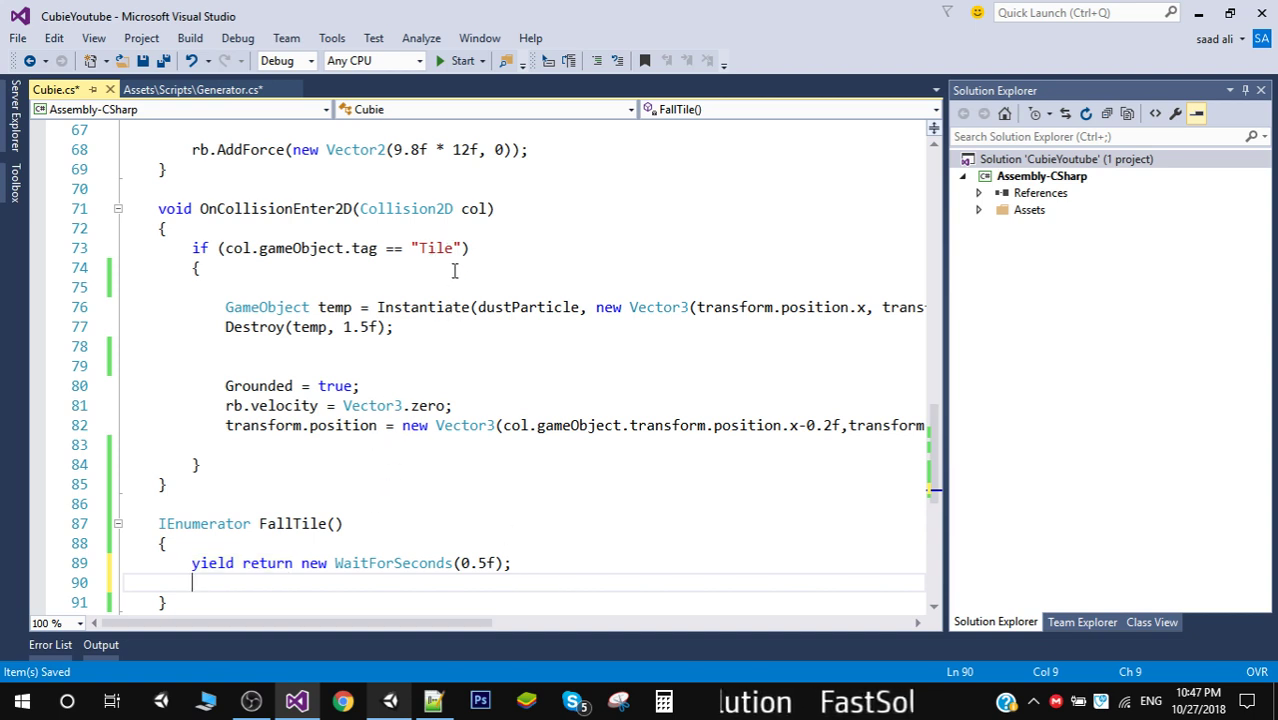
- Add an empty StartCoroutine() call below the transform.position assignment in the Tile tag check and switch the editor to insert mode
left_click(271, 444)
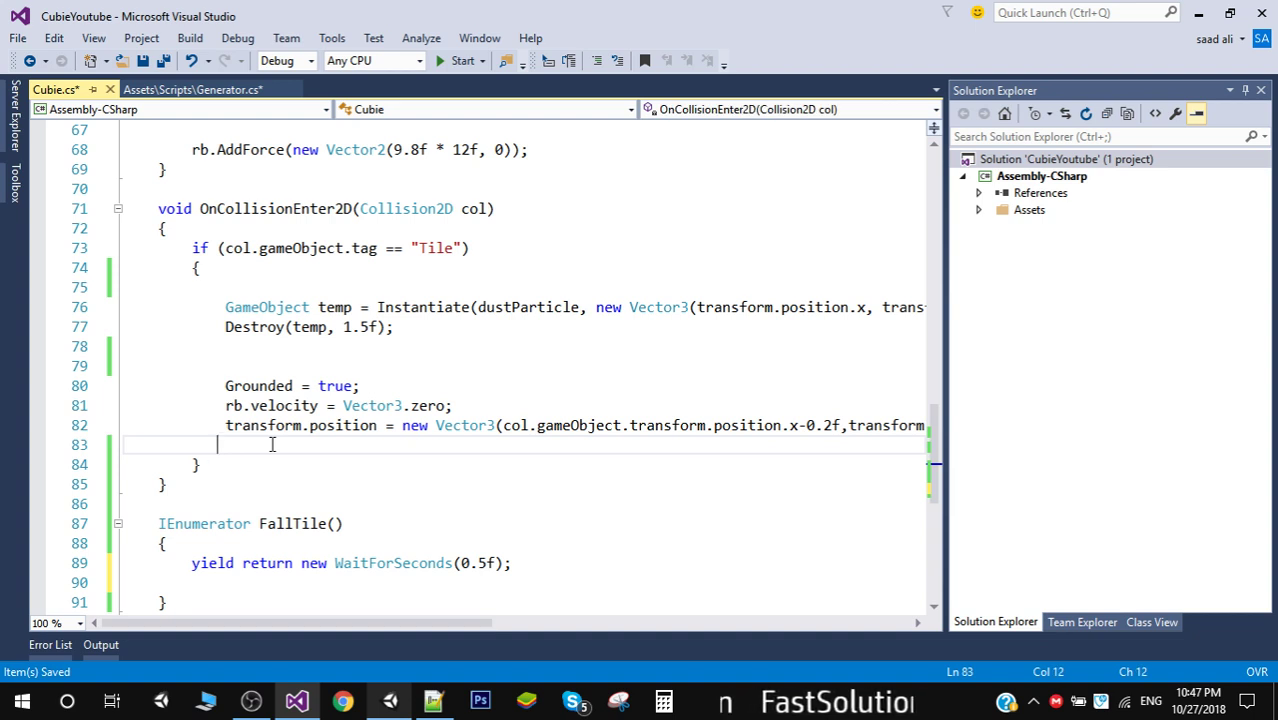
type("ar")
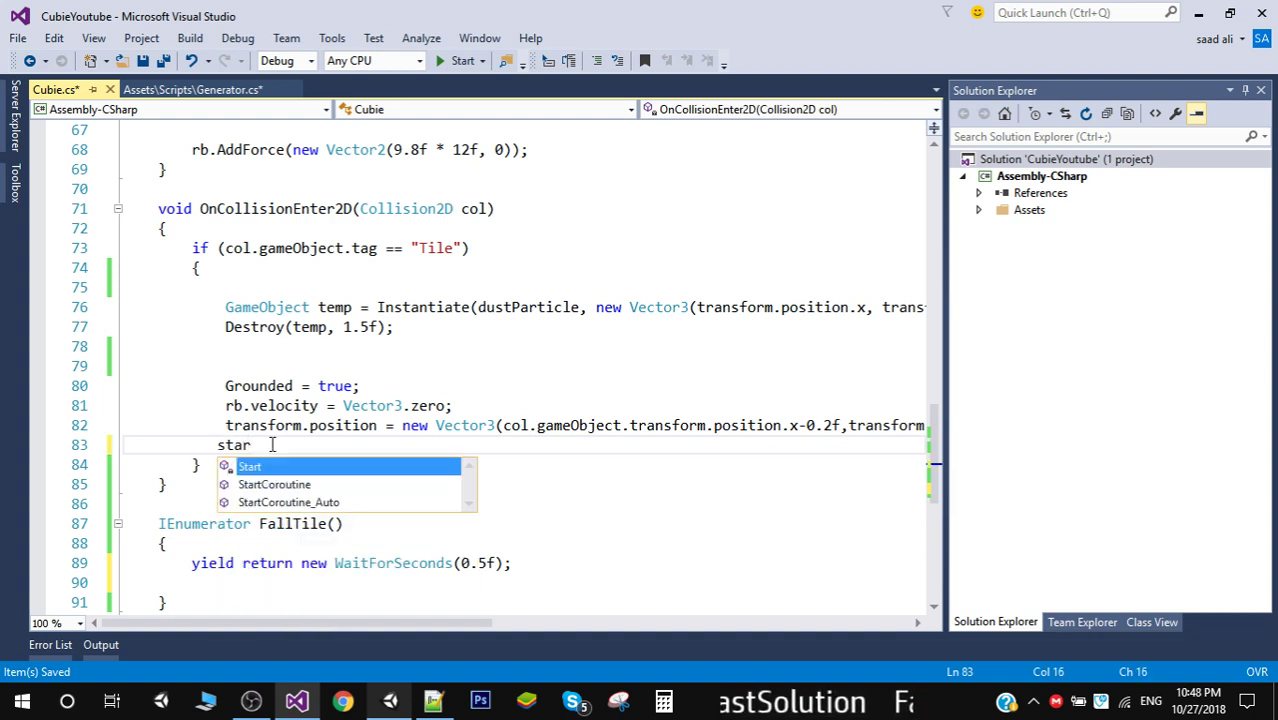
key("Tab")
type("(")
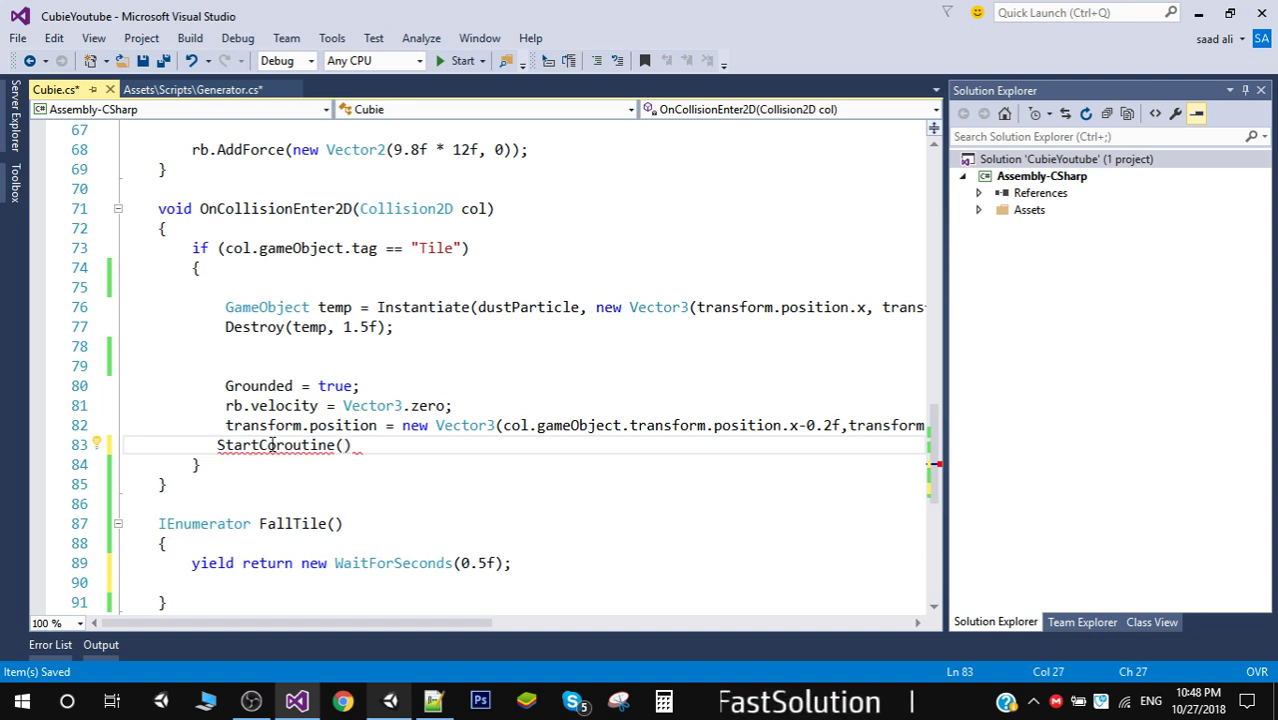
key("Insert")
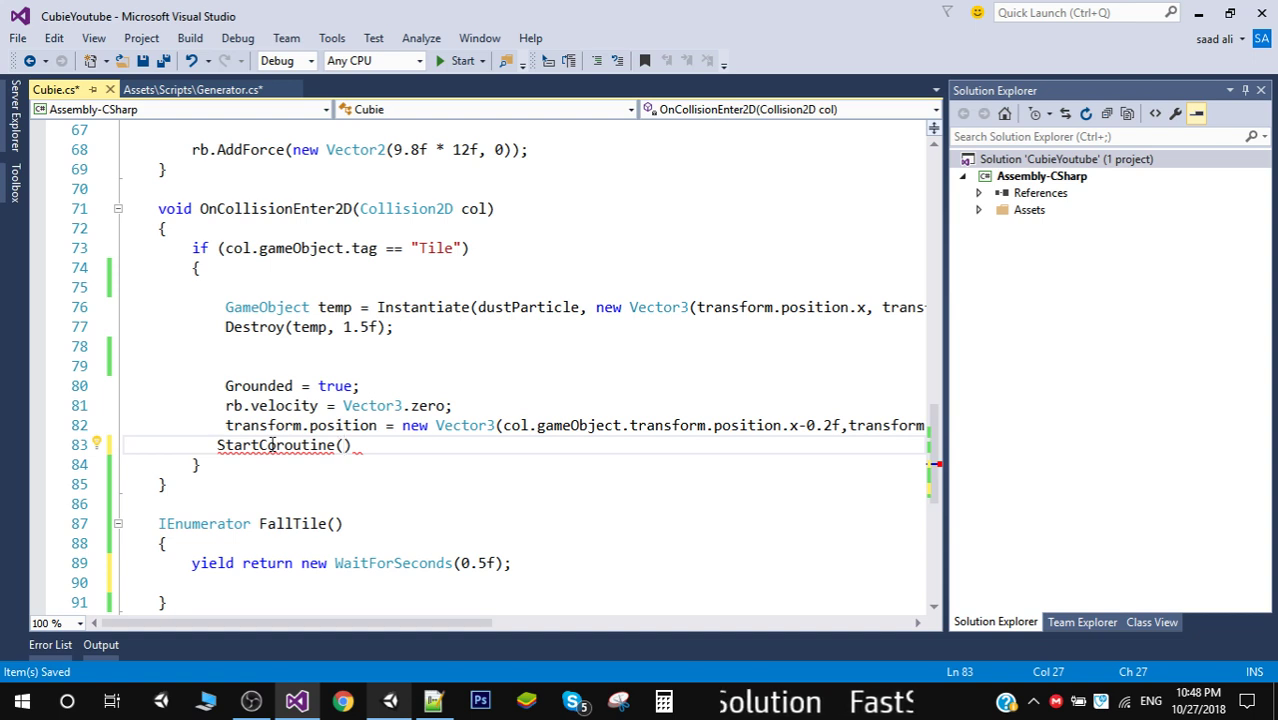
type("fallMultiplier")
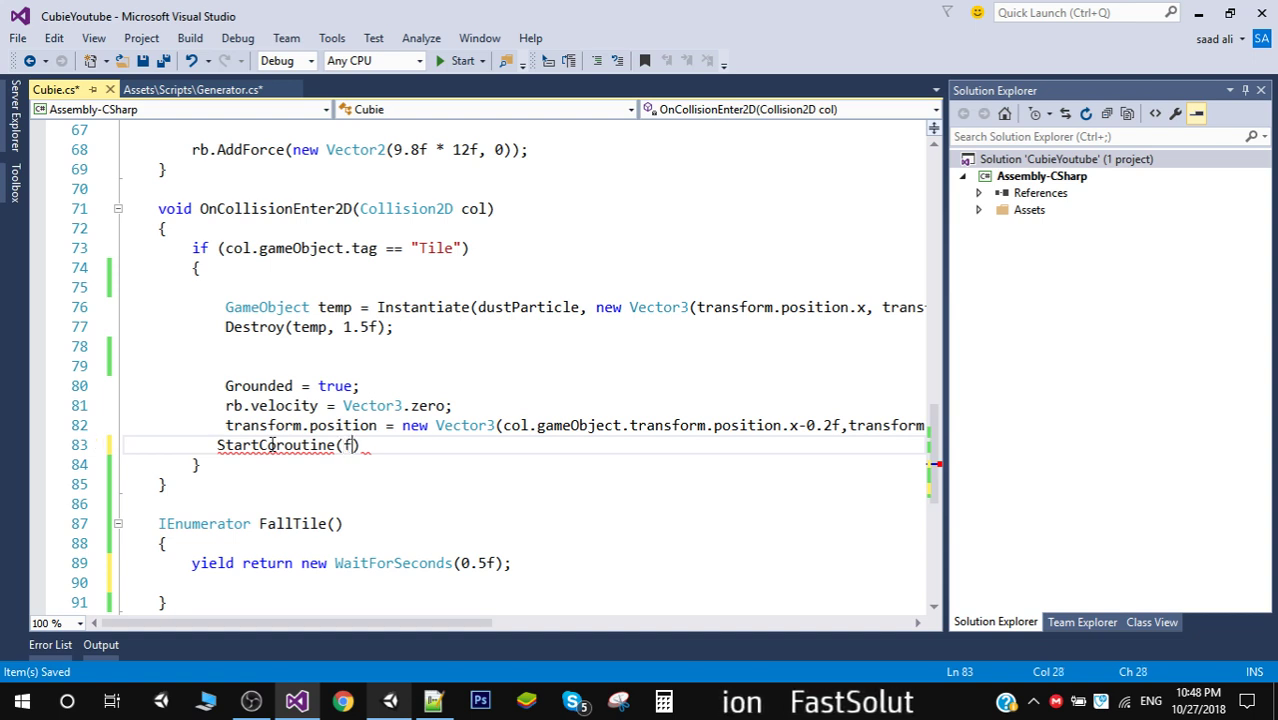
key("BackSpace")
key("BackSpace")
key("BackSpace")
key("BackSpace")
key("BackSpace")
key("BackSpace")
key("BackSpace")
key("BackSpace")
key("BackSpace")
key("BackSpace")
key("BackSpace")
key("BackSpace")
key("BackSpace")
key("BackSpace")
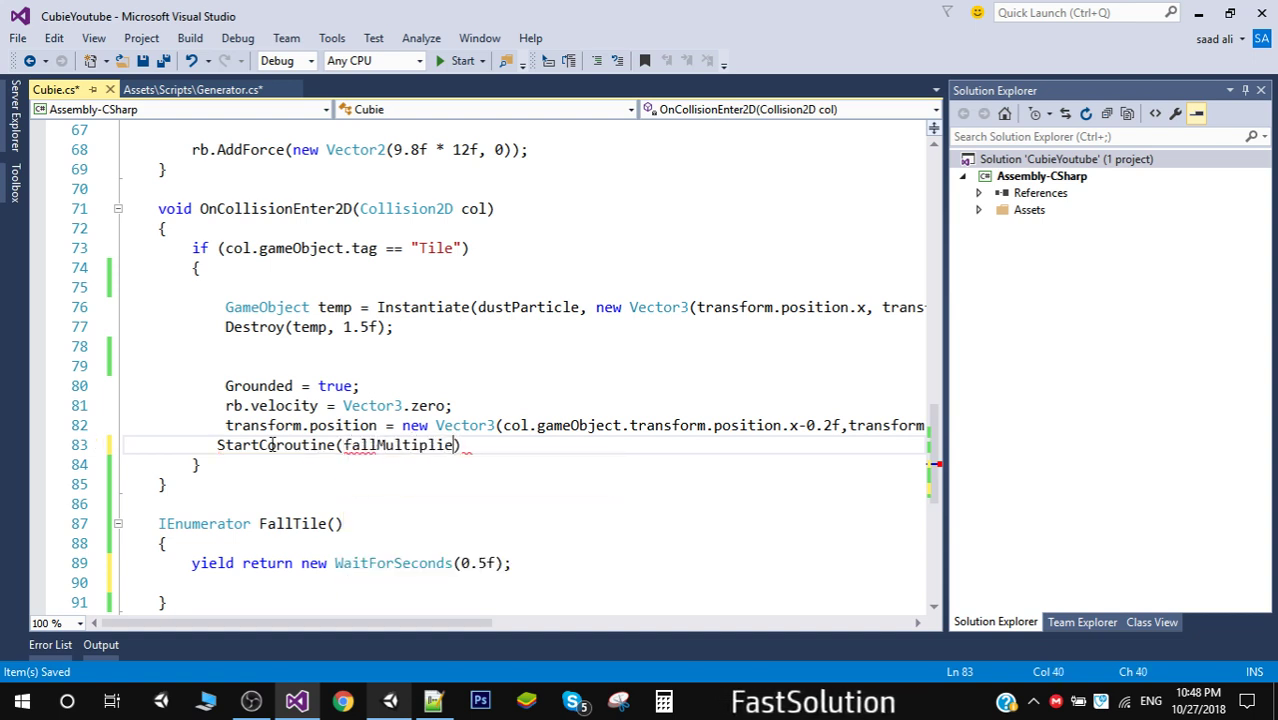
- Pass FallTile() to the StartCoroutine call, end the statement with a semicolon, and save Cubie.cs
type("FallTile")
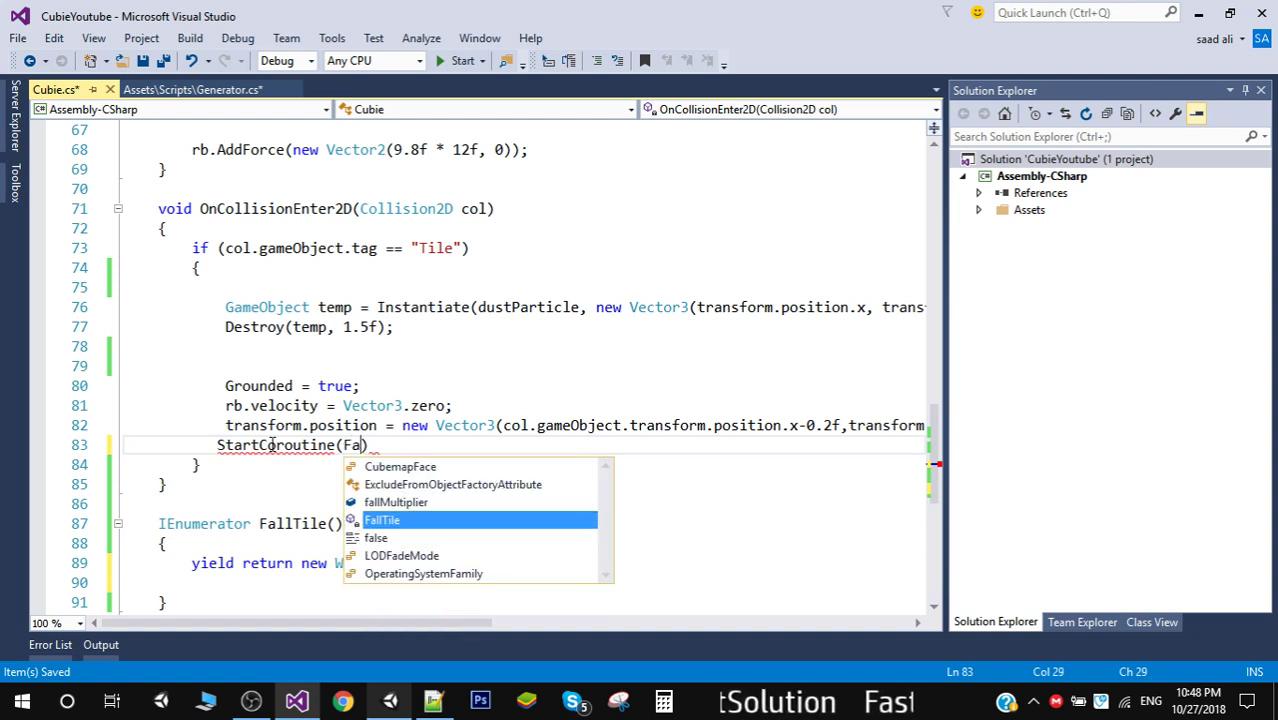
type("())'")
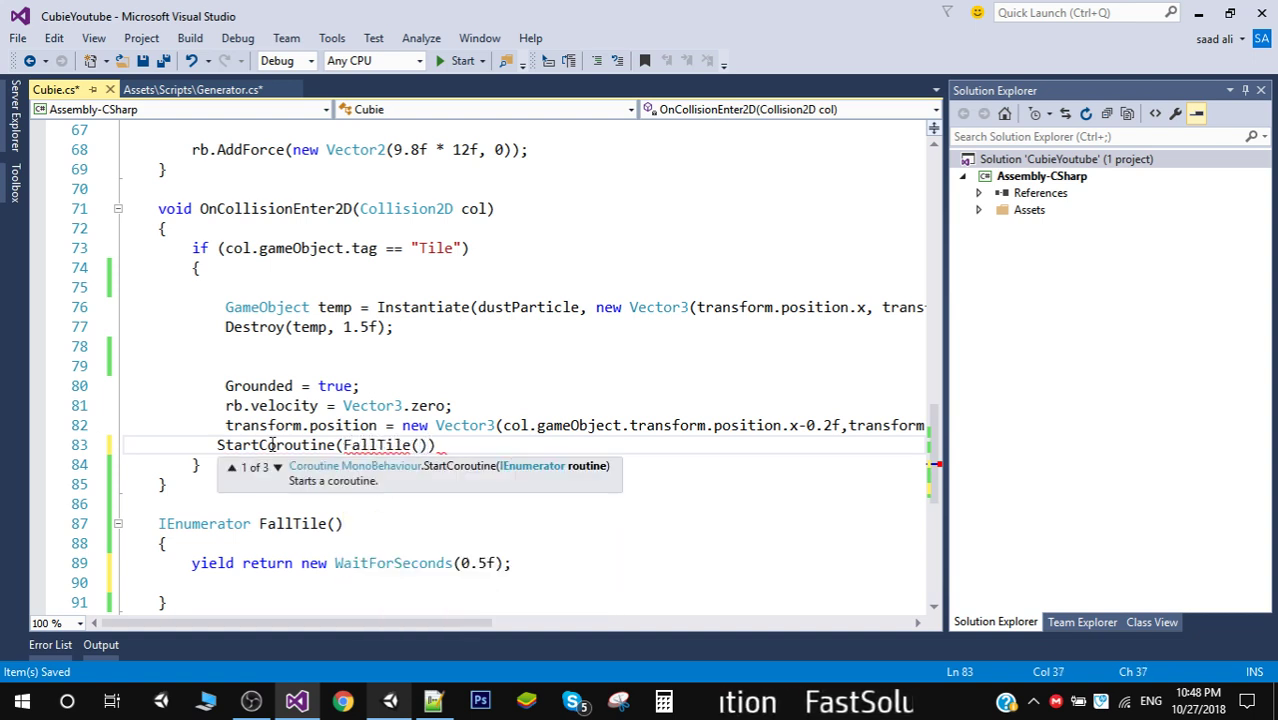
key("BackSpace")
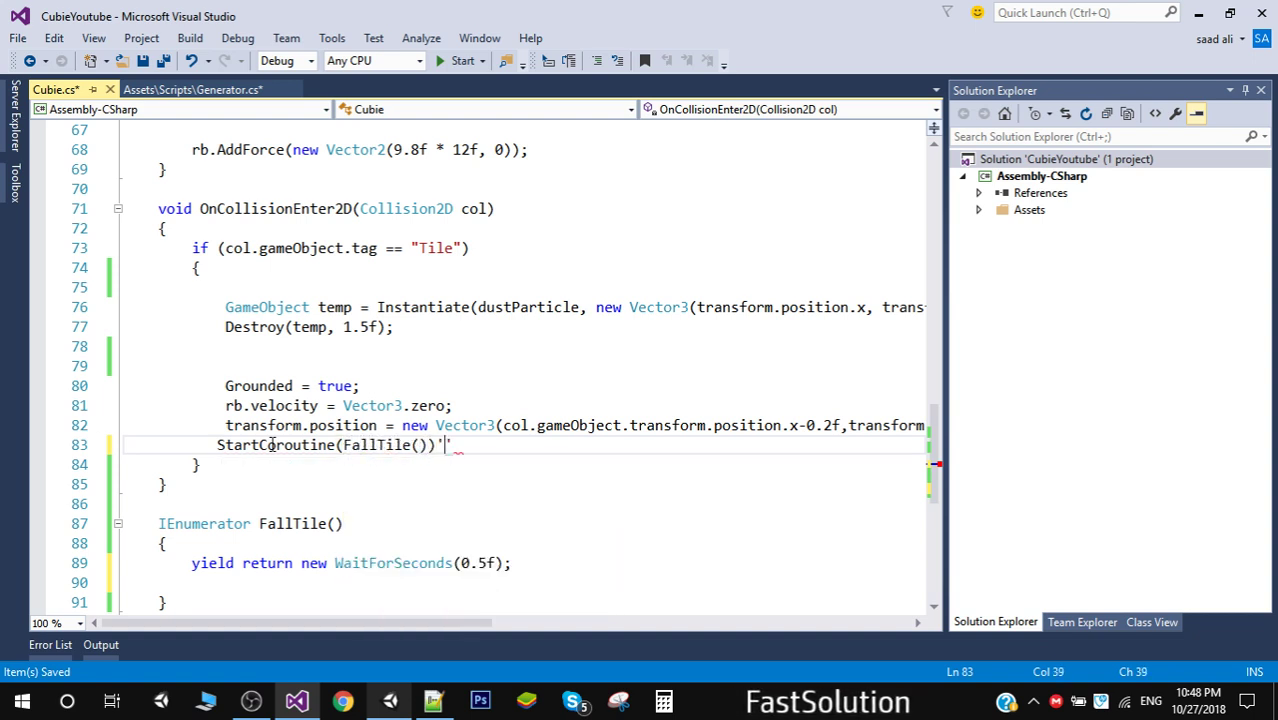
type(";")
key("ctrl+s")
- Pass col.gameObject as the argument of FallTile inside the StartCoroutine call and save Cubie.cs
key("Left")
key("Left")
key("Left")
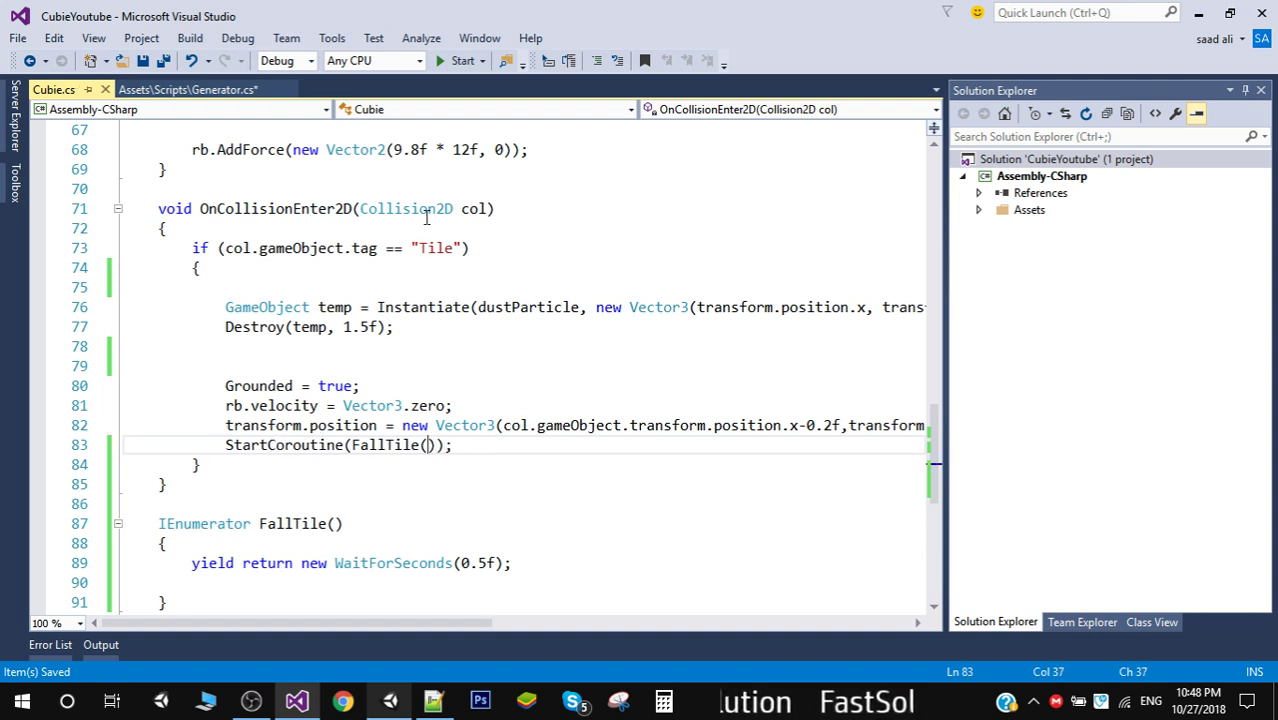
double_click(473, 209)
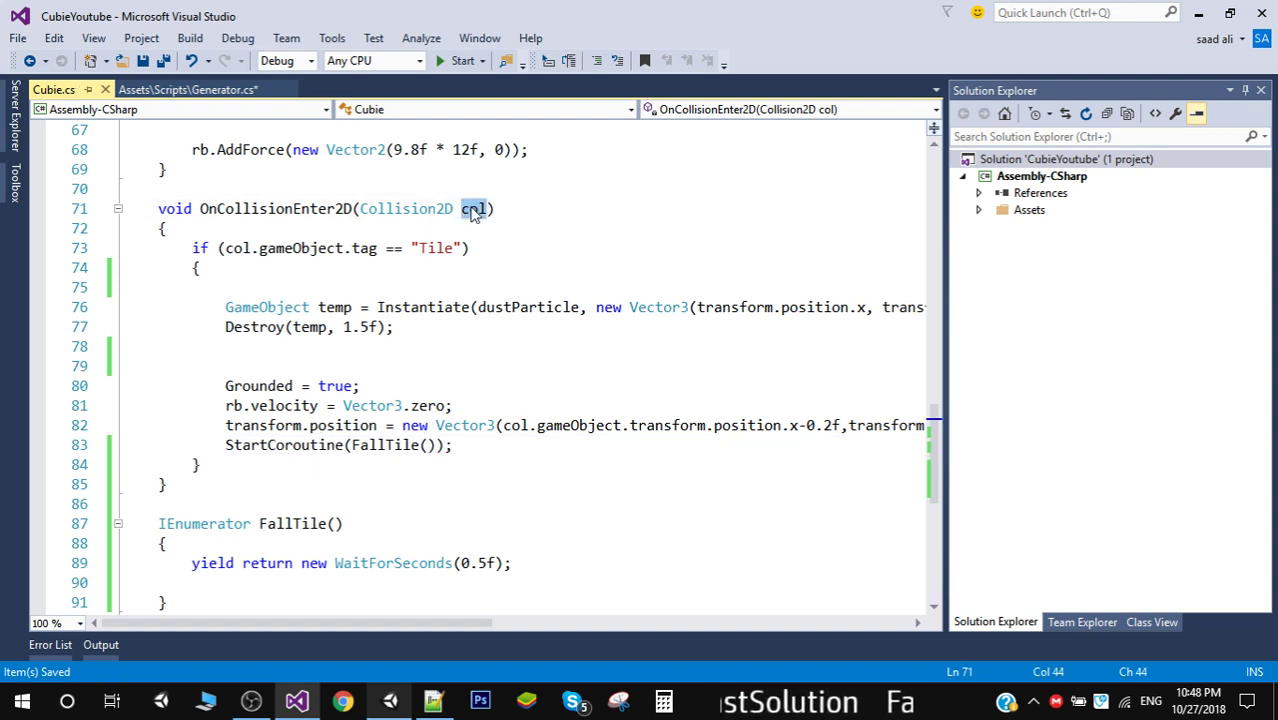
left_click(429, 445)
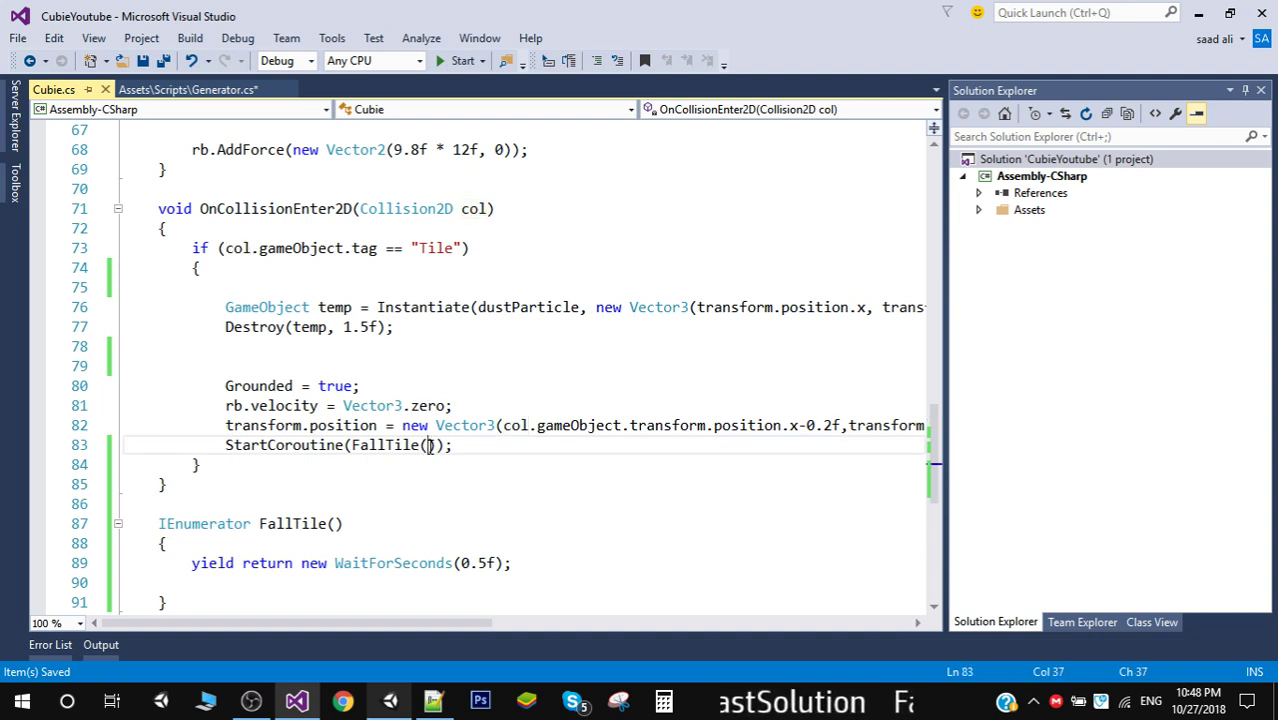
type("col")
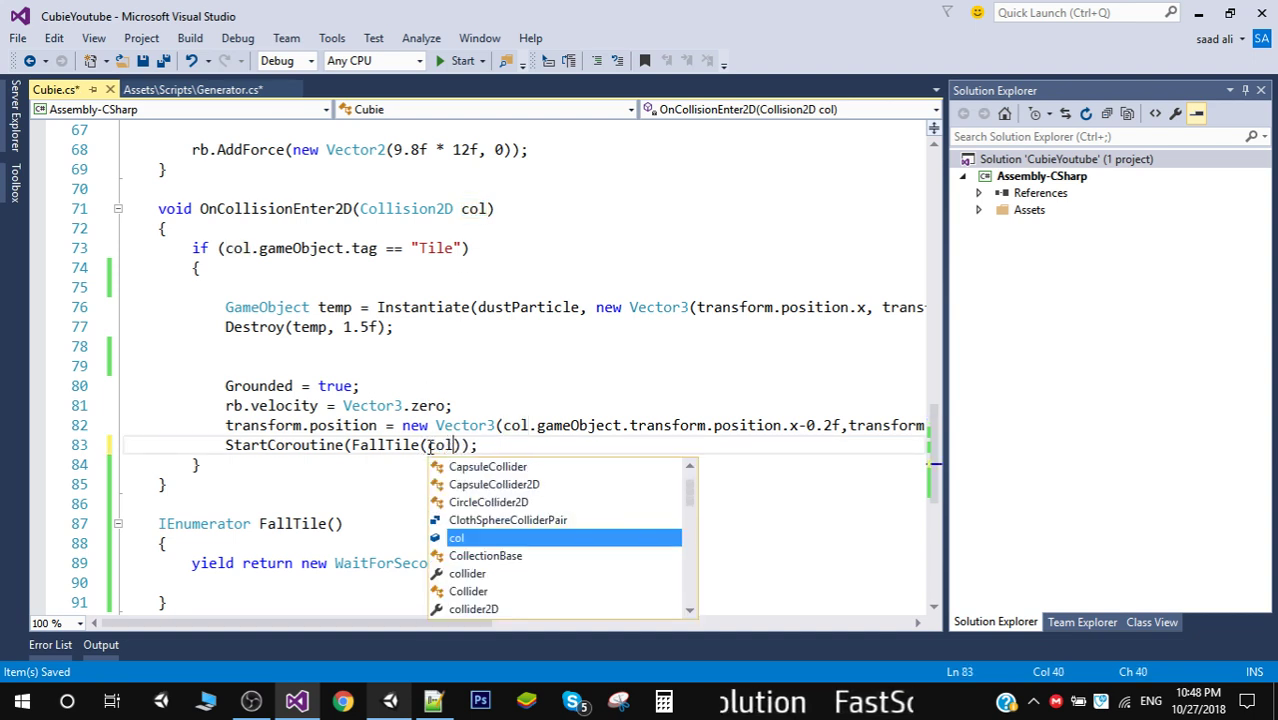
type(".gameObject")
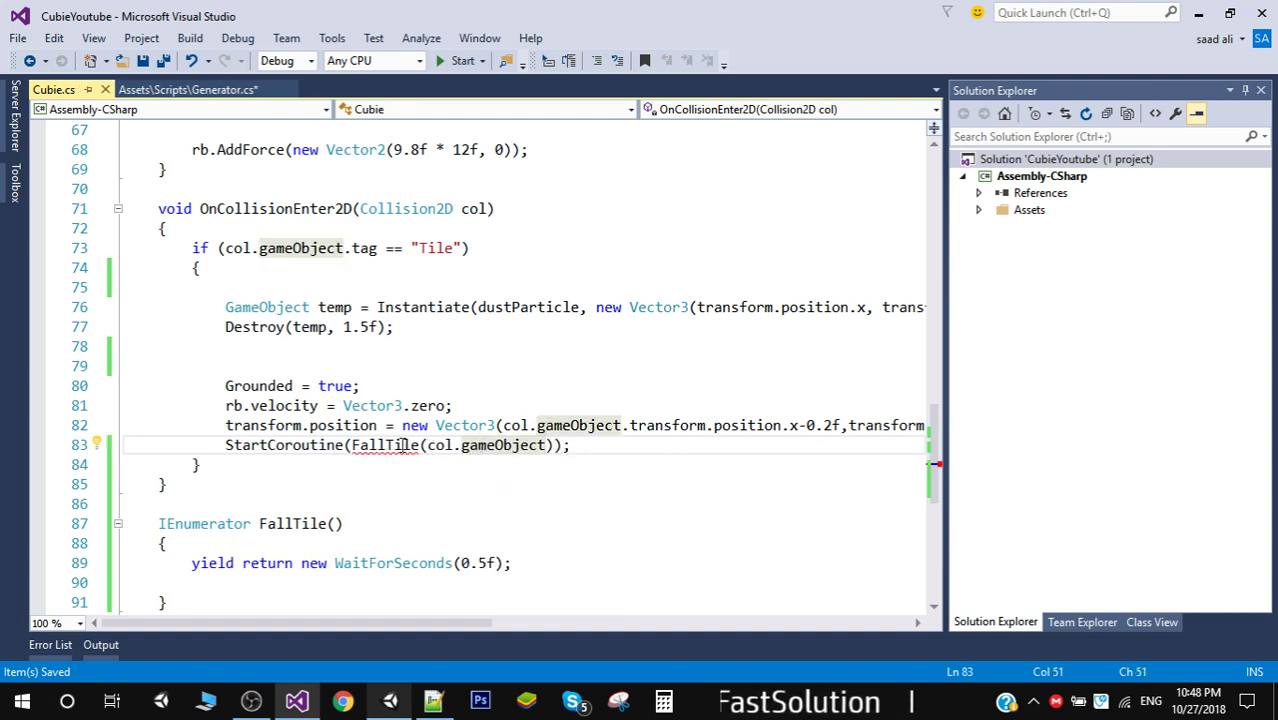
- Add a GameObject col parameter to the FallTile coroutine declaration and save Cubie.cs
double_click(401, 446)
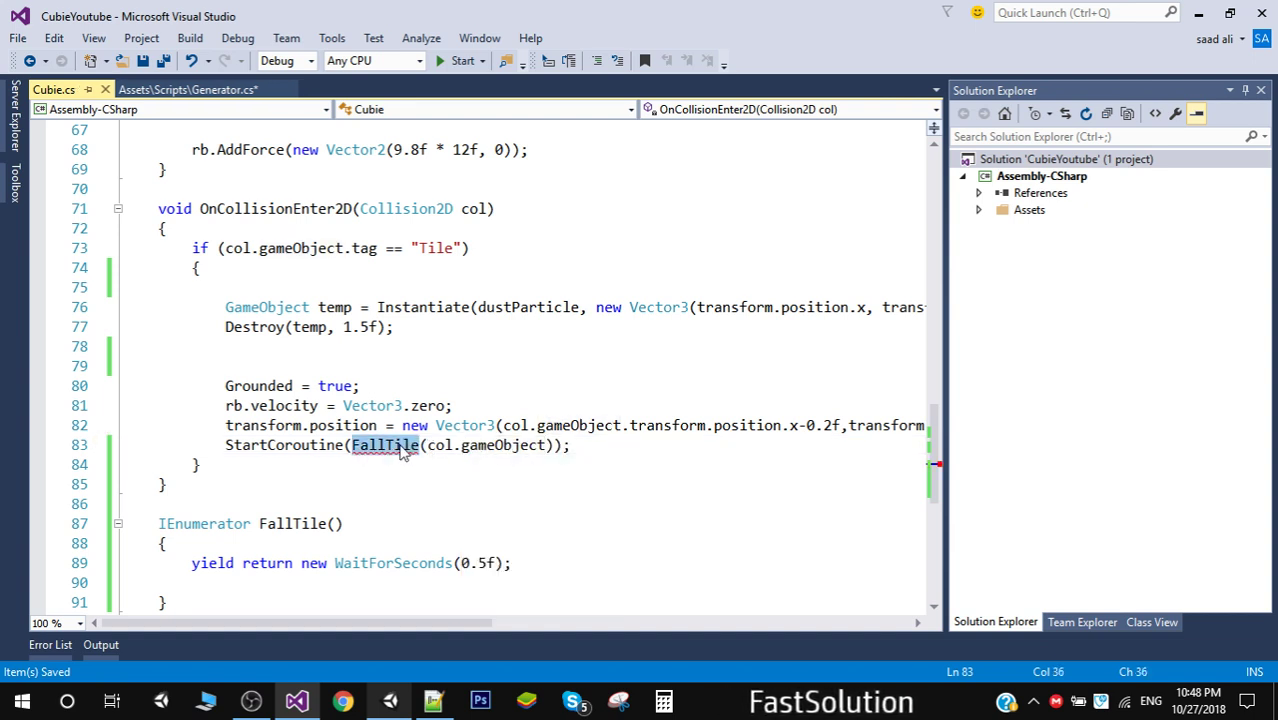
left_click(334, 524)
type("GameObject")
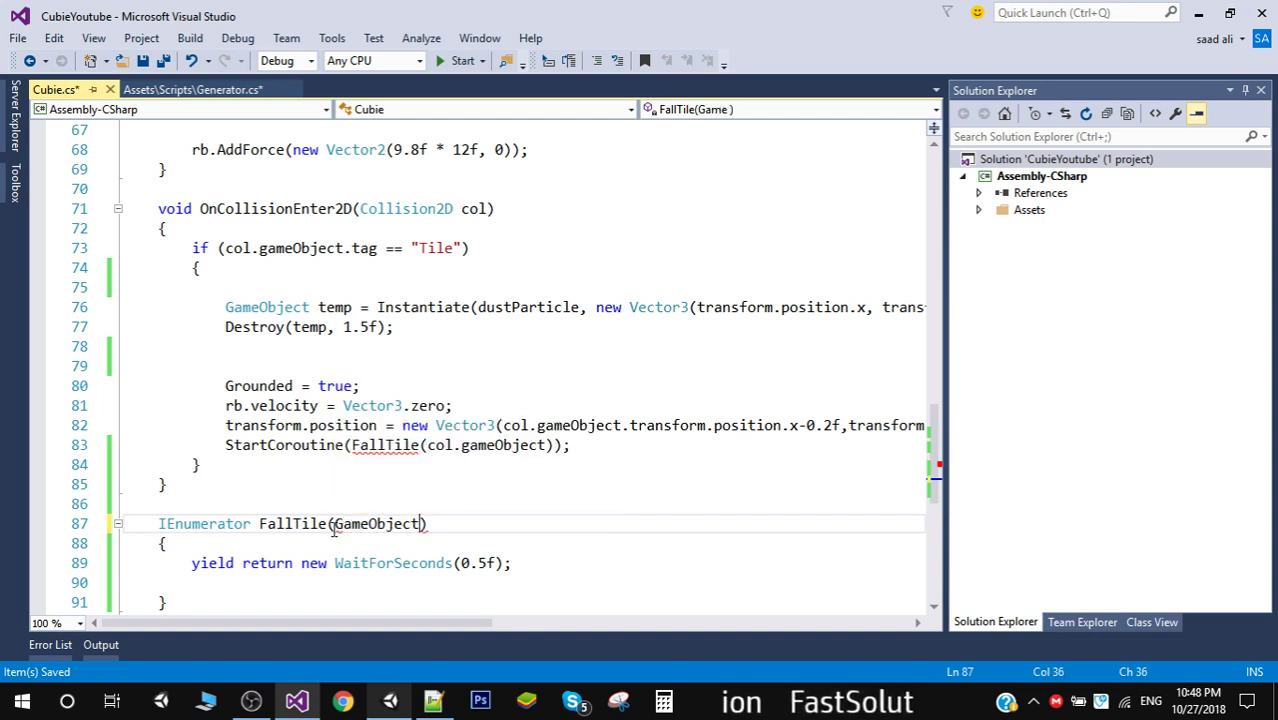
type(" col")
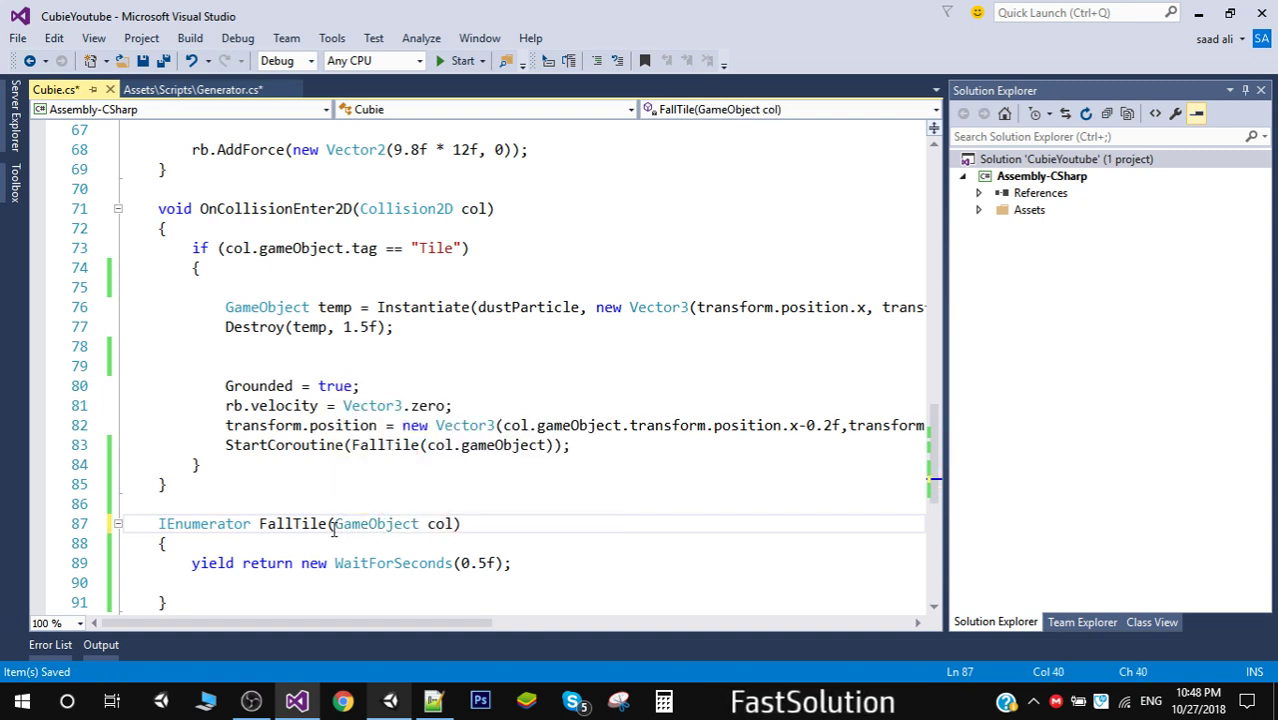
key("ctrl+s")
- Start a new statement col.AddComponent directly below the WaitForSeconds line in FallTile
left_click(543, 566)
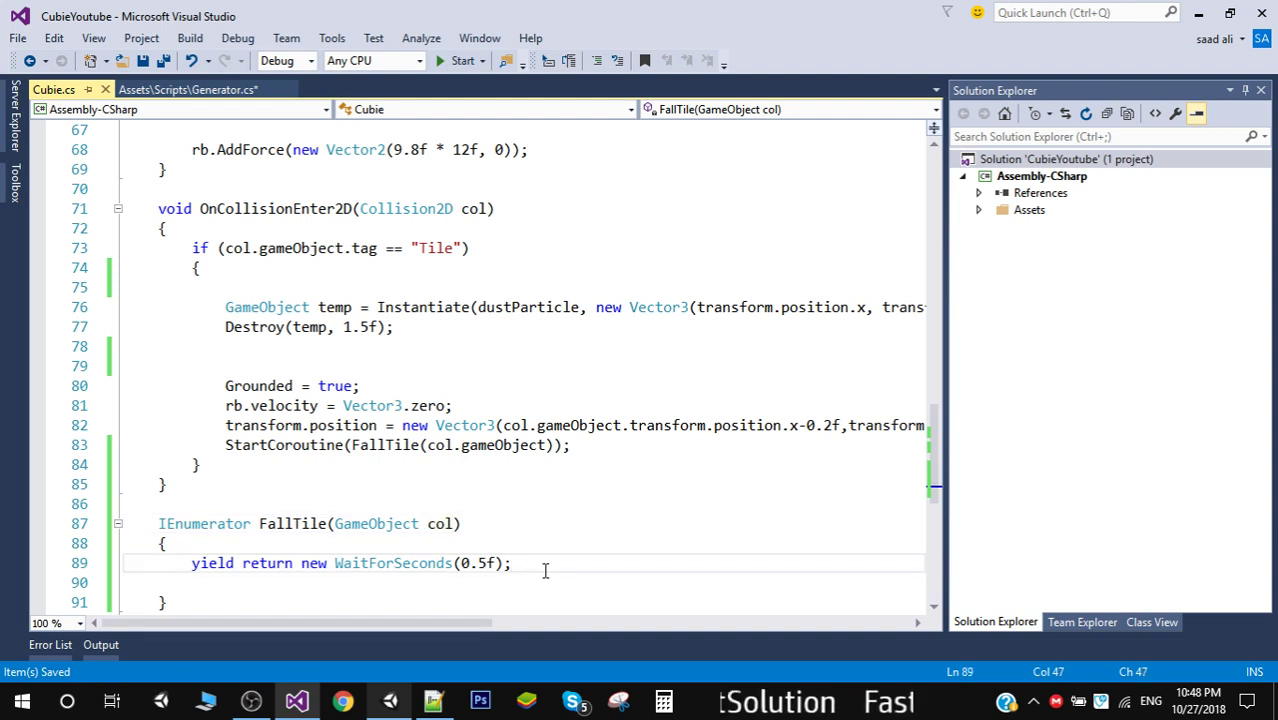
key("Return")
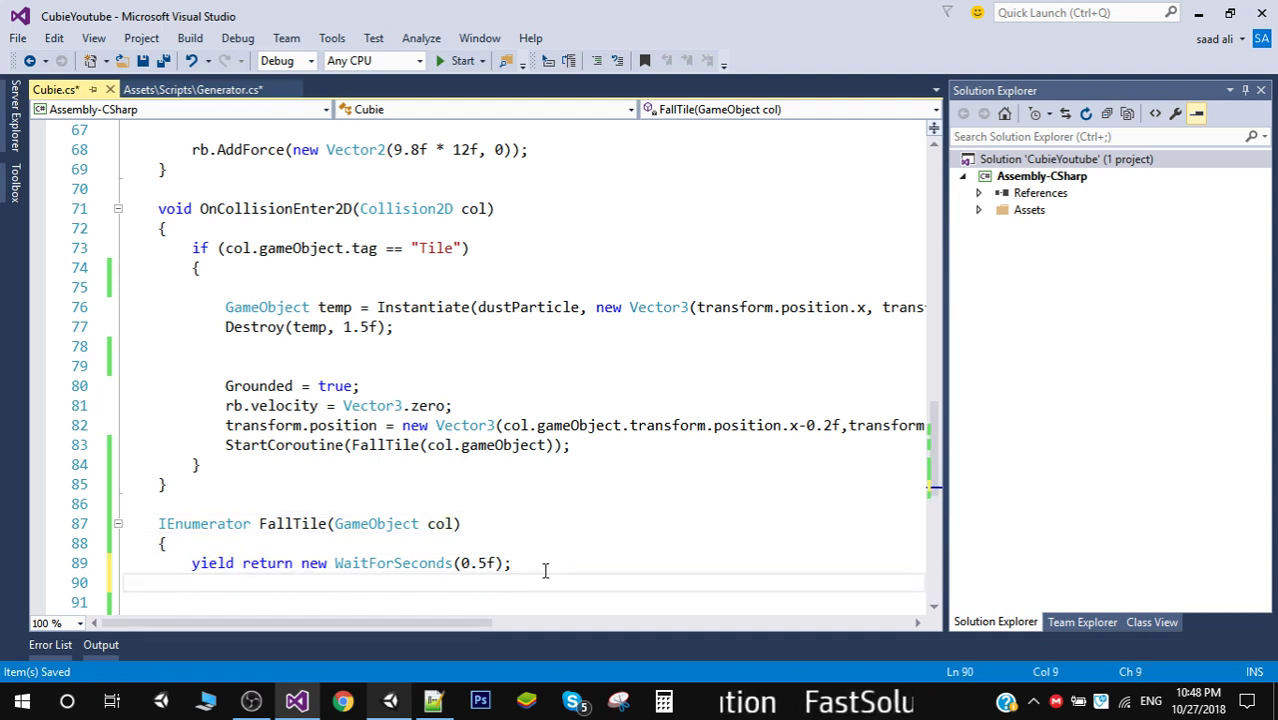
type("col")
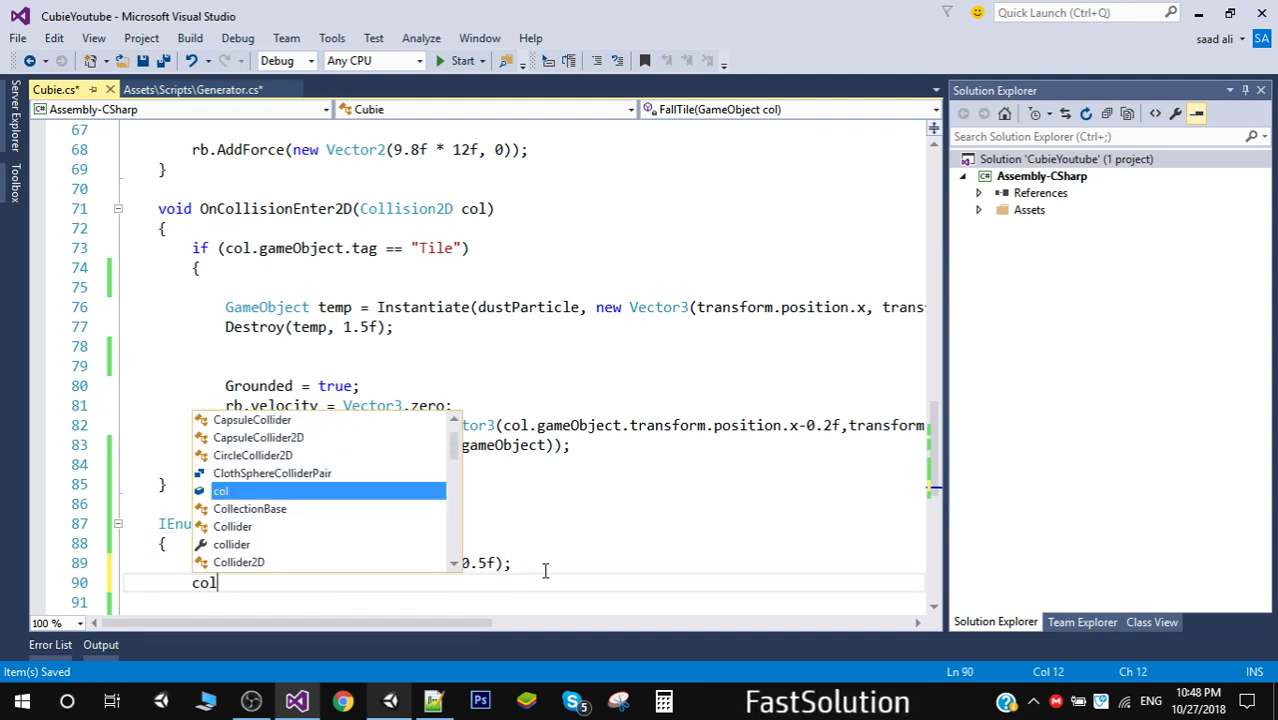
type(".at")
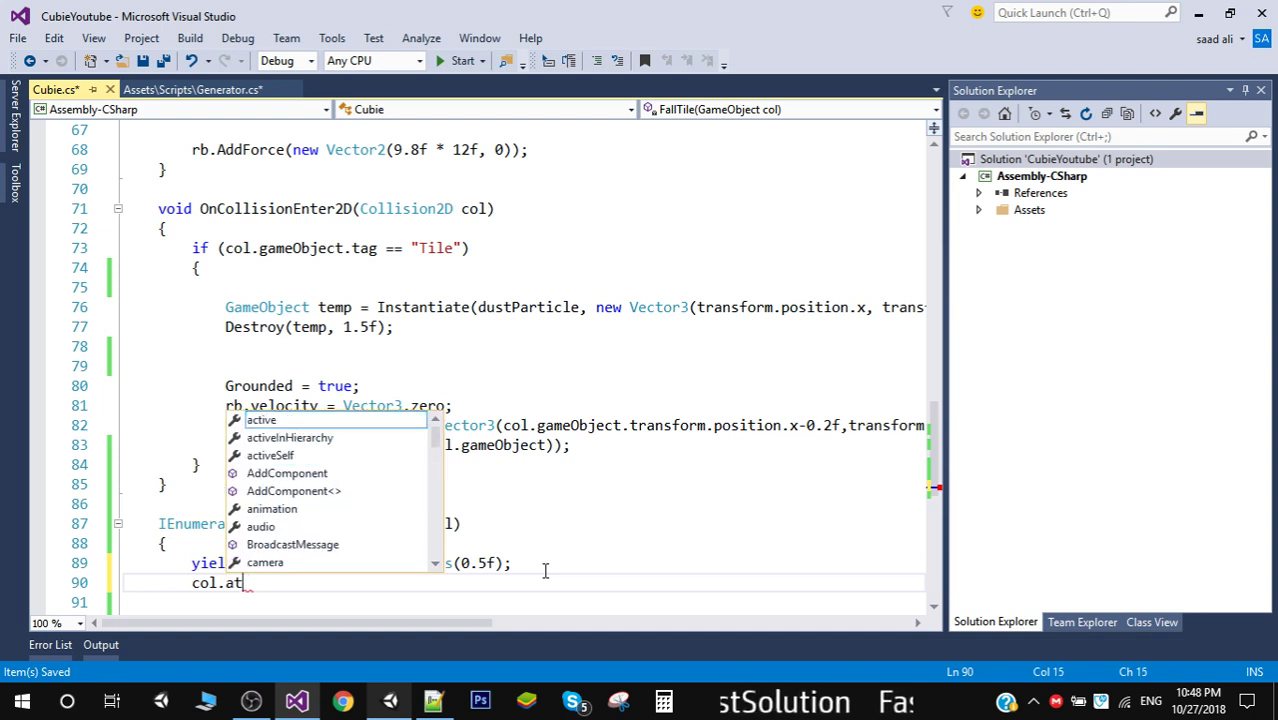
key("BackSpace")
type("dd")
key("Tab")
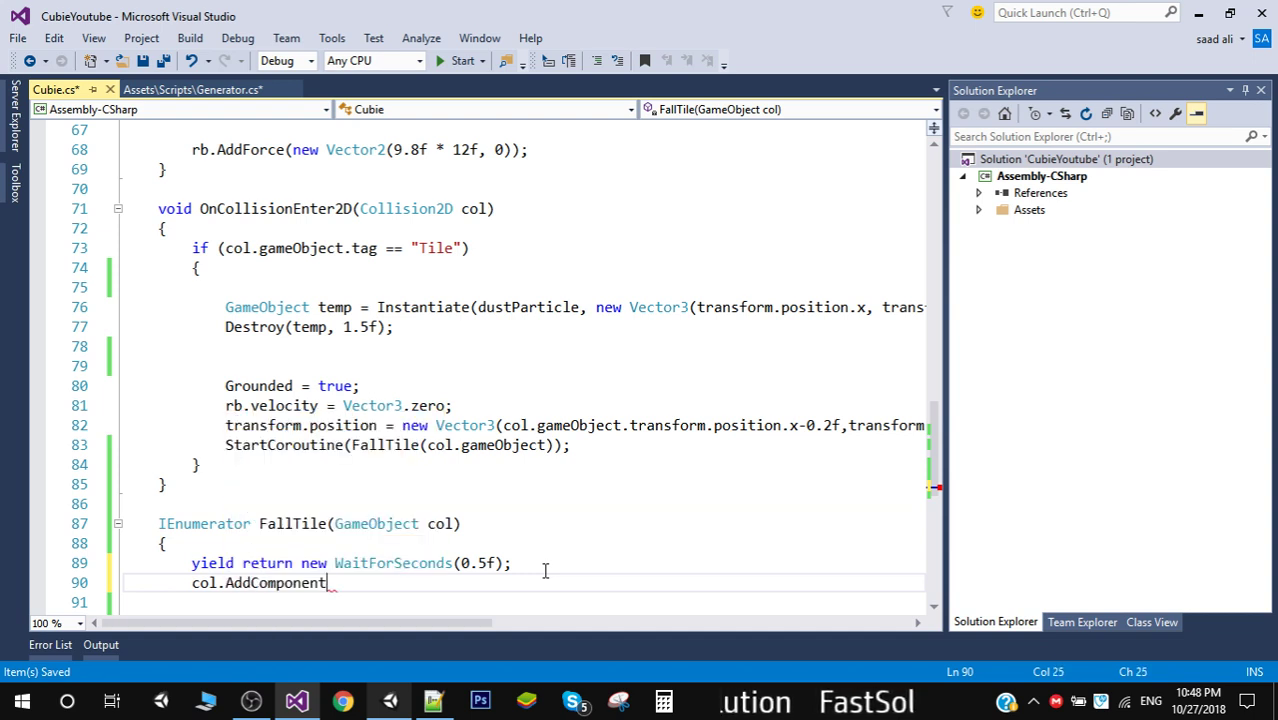
- Complete the AddComponent statement with <Rigidbody2D>(); and save Cubie.cs
type("<Ri")
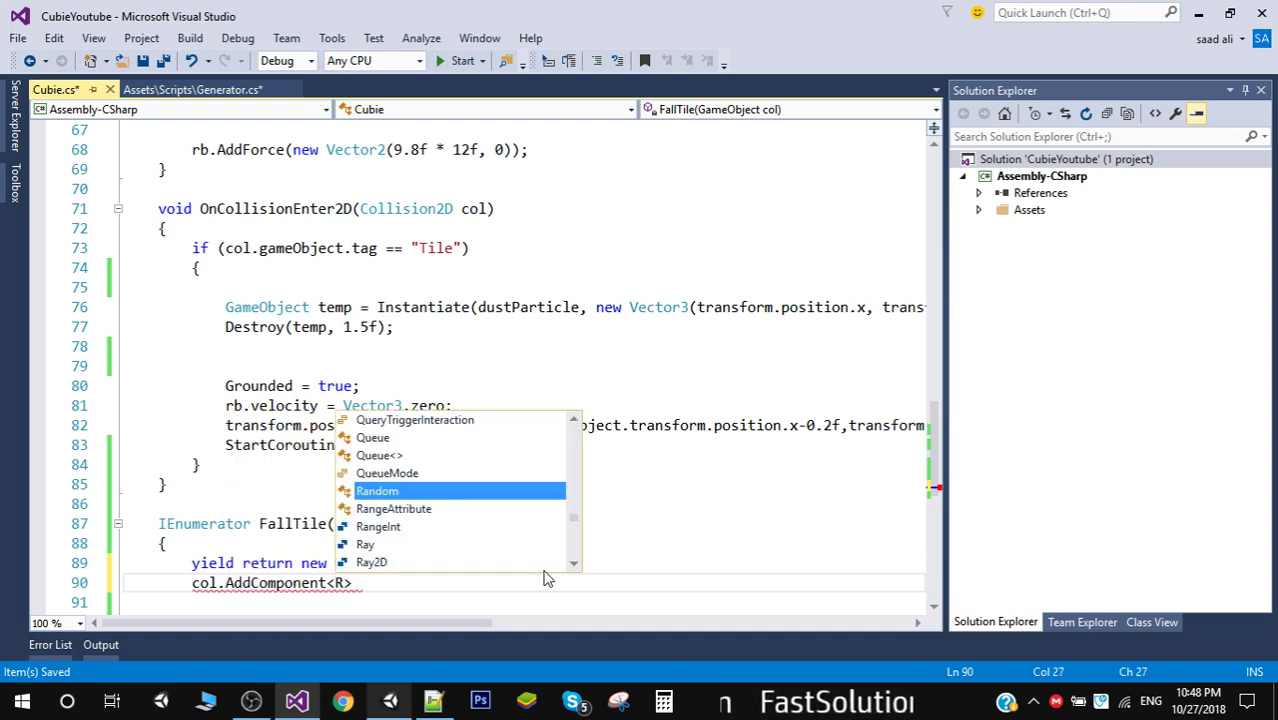
type("gi")
key("Down")
key("Tab")
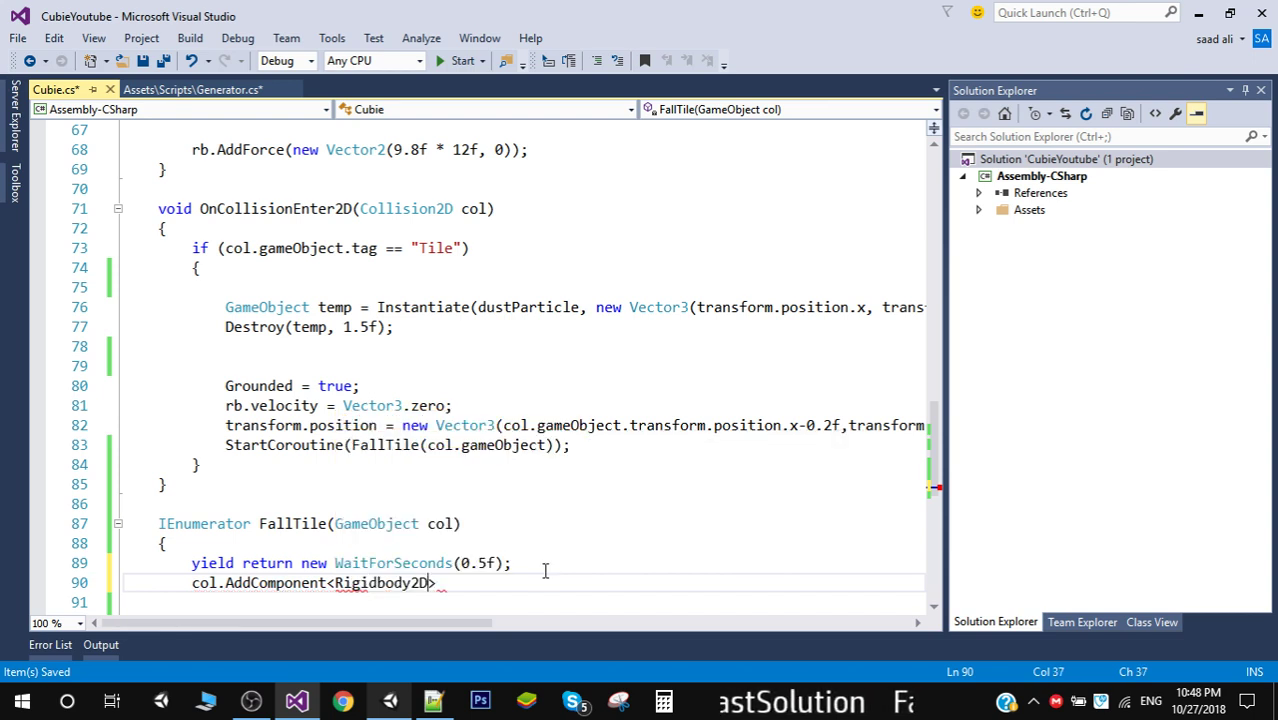
type(">*(")
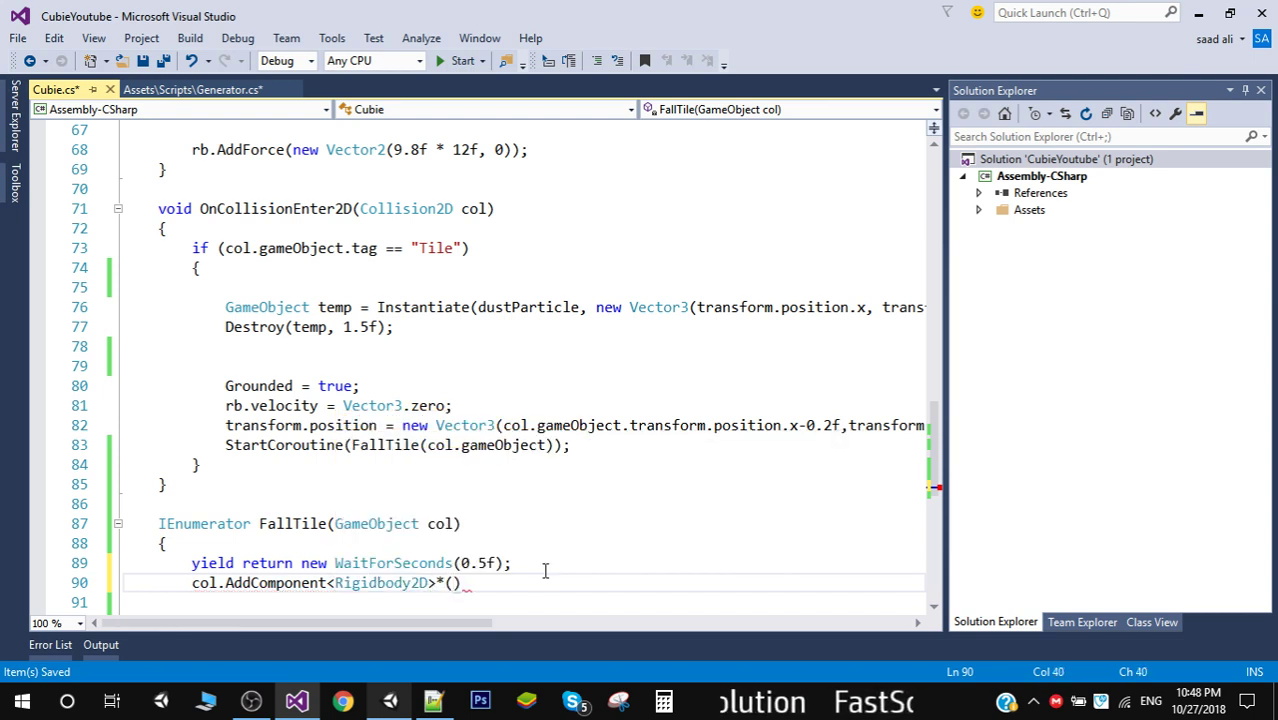
key("BackSpace")
key("BackSpace")
type("()")
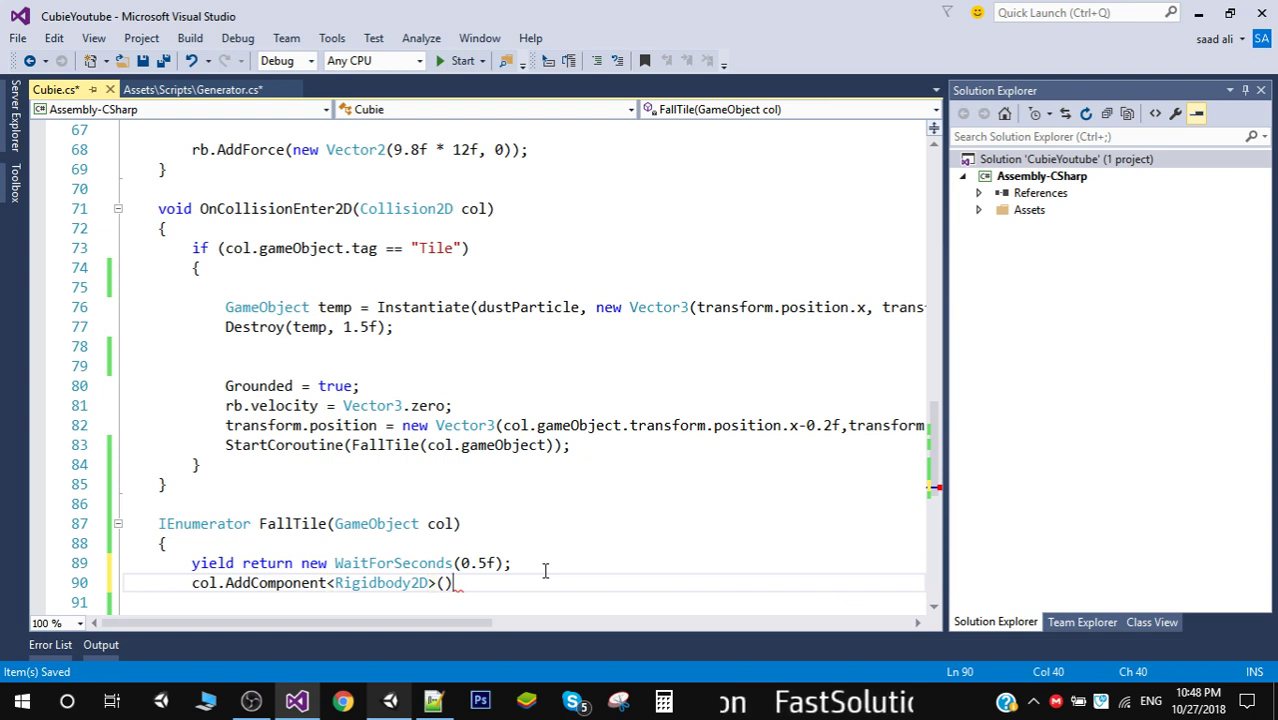
type(";")
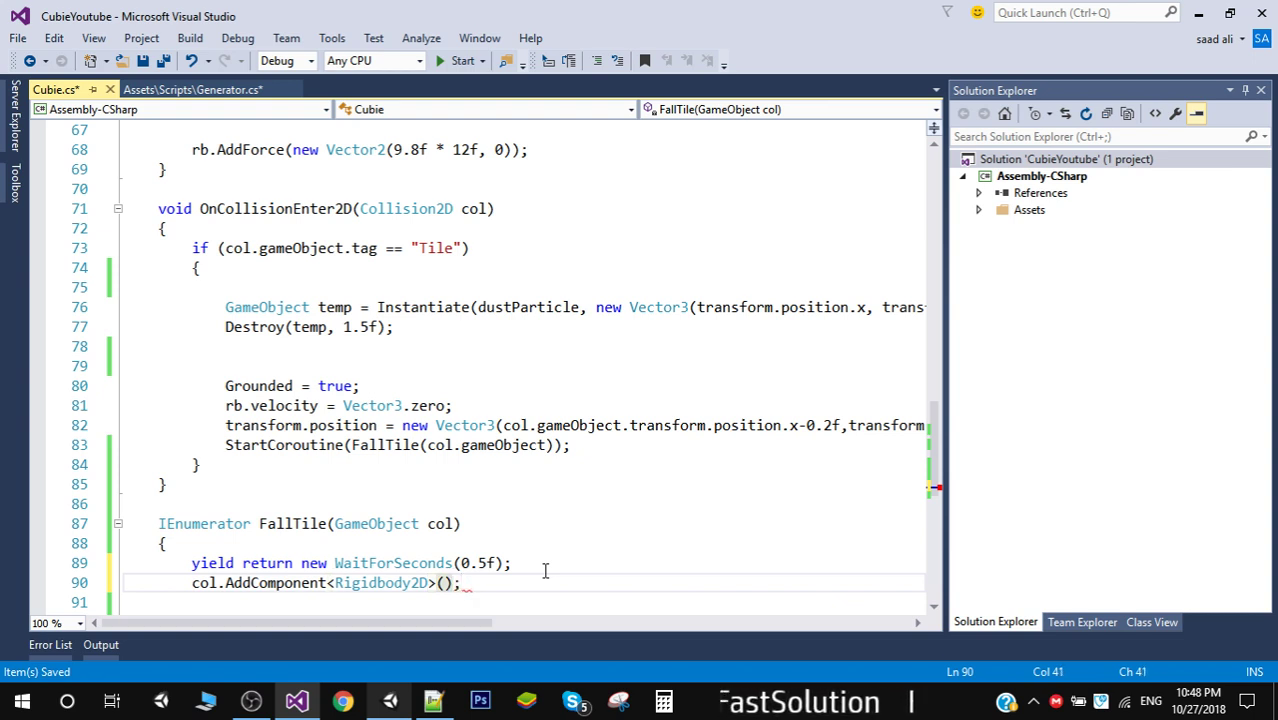
key("ctrl+s")
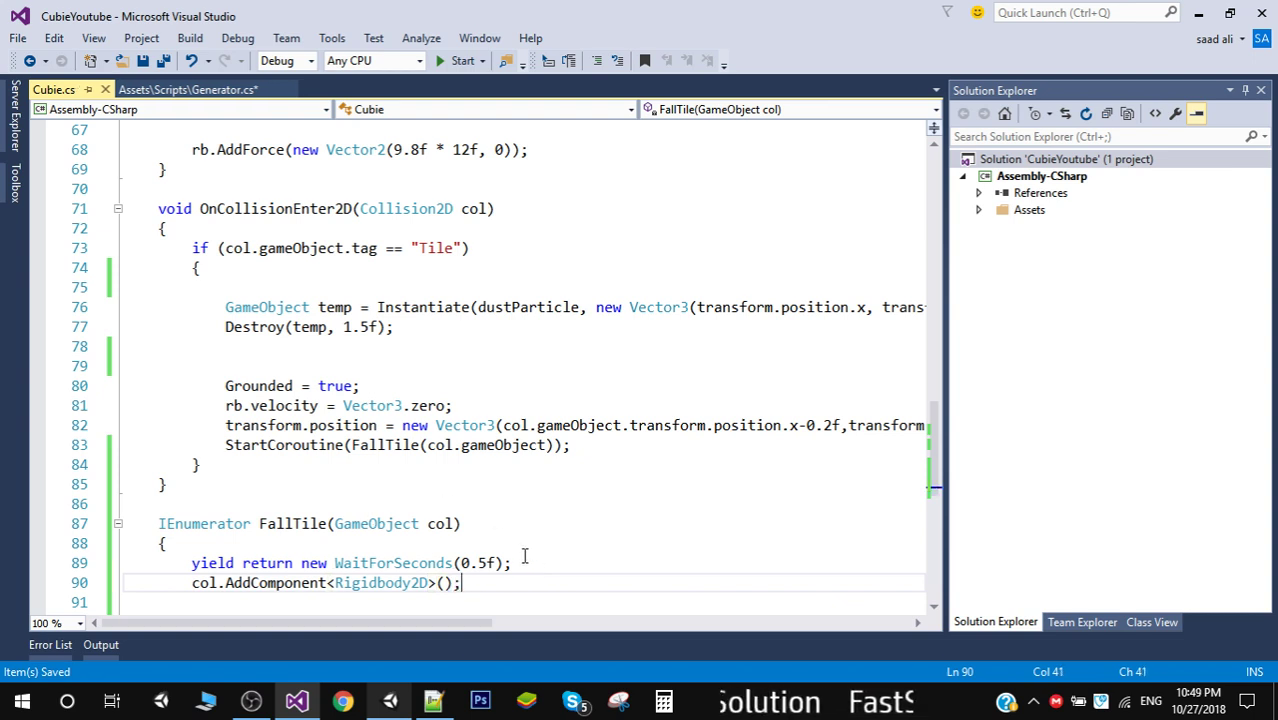
- Set the WaitForSeconds delay in FallTile to 1f and save Cubie.cs
left_click(488, 563)
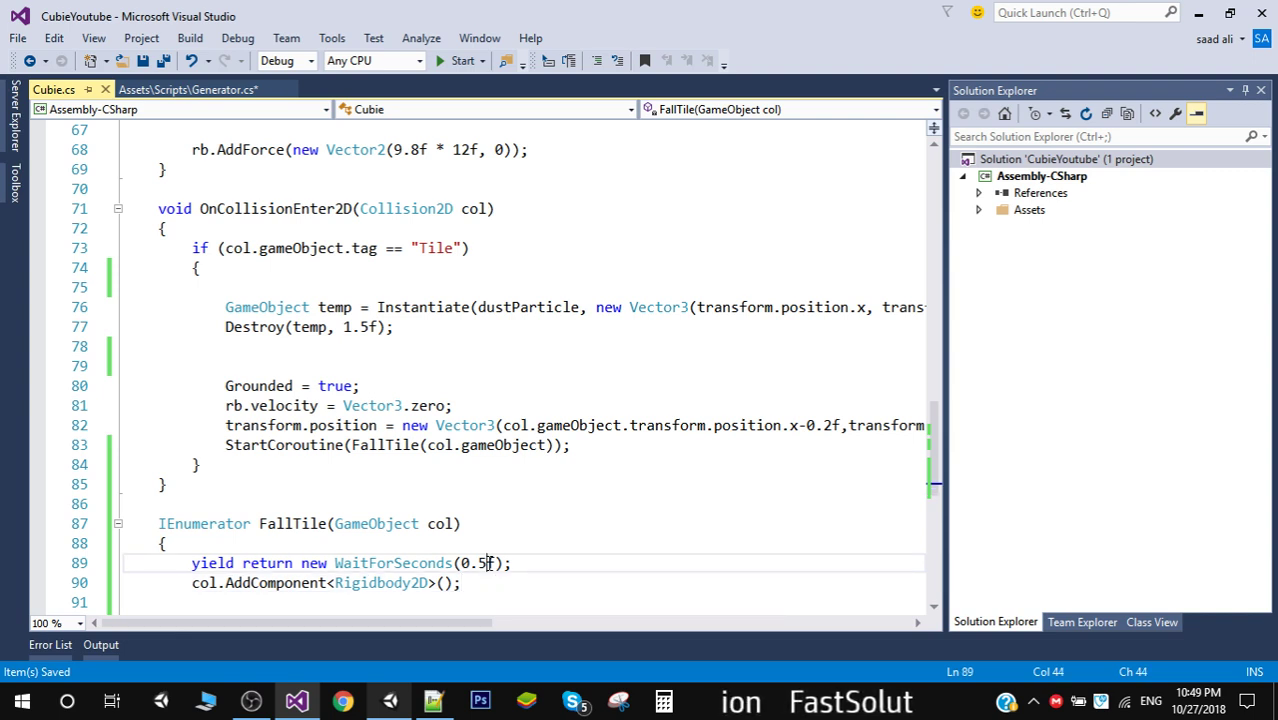
key("BackSpace")
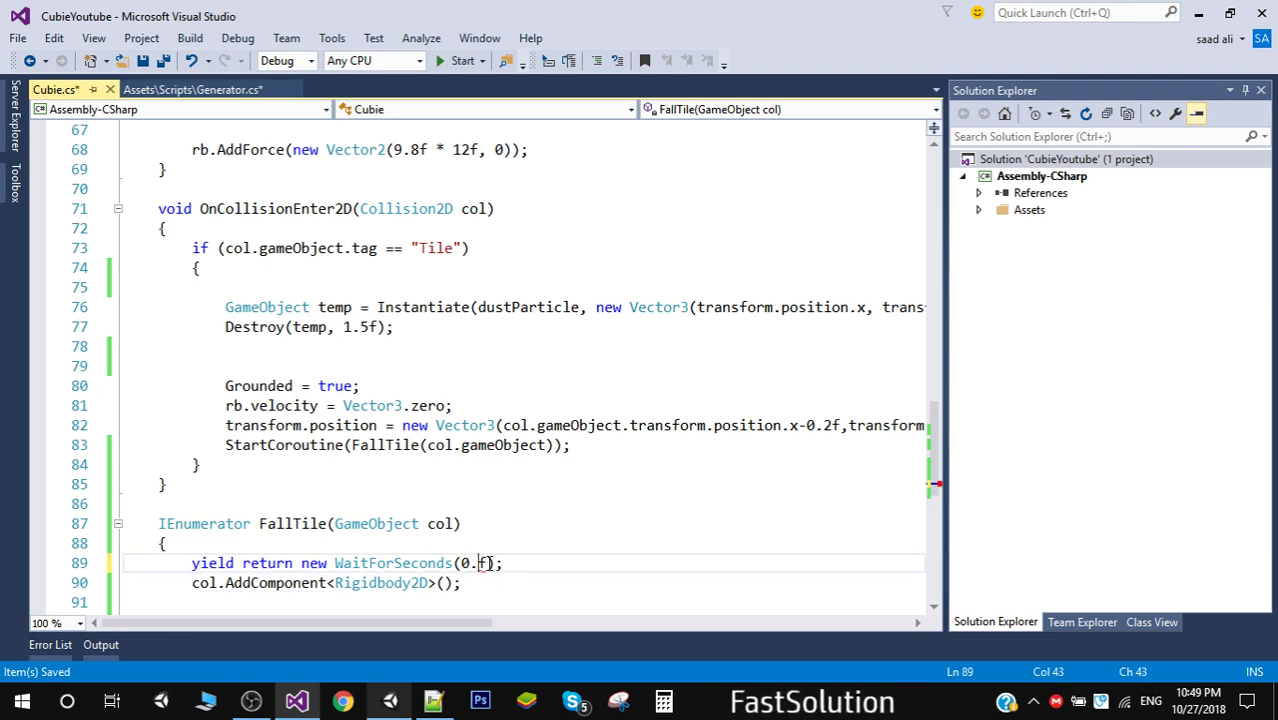
key("BackSpace")
key("BackSpace")
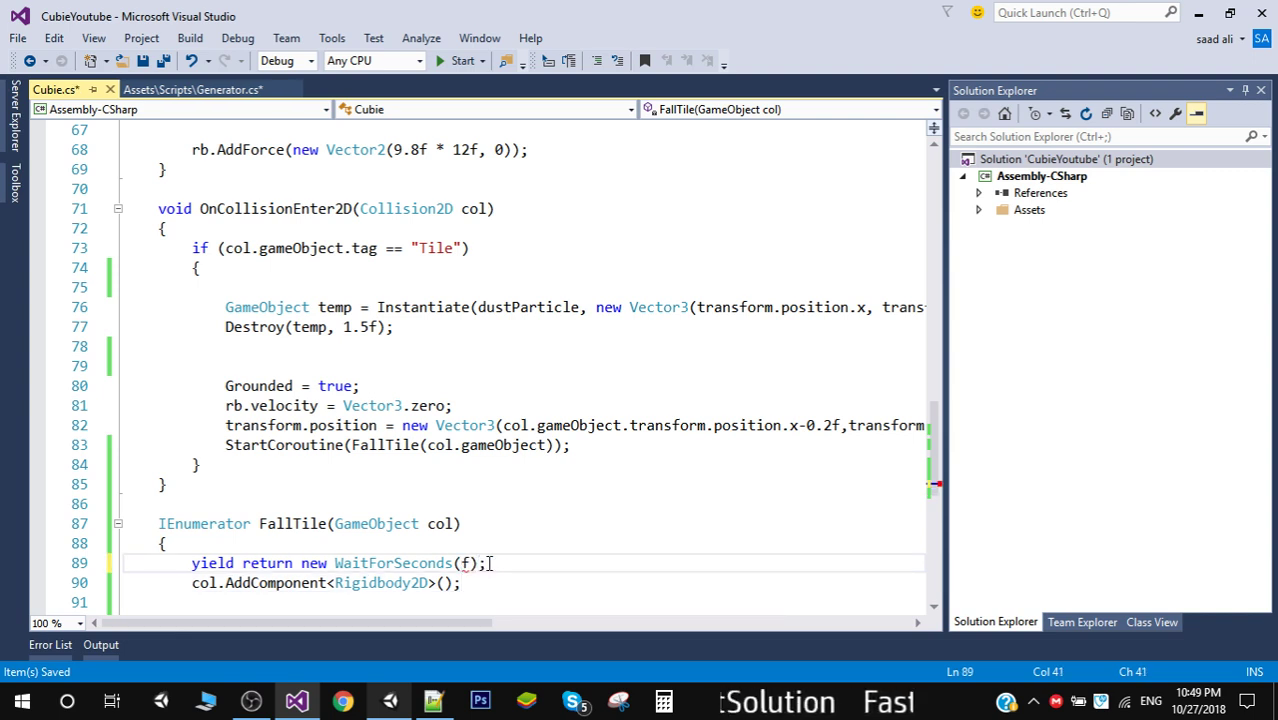
type("1")
key("ctrl+s")
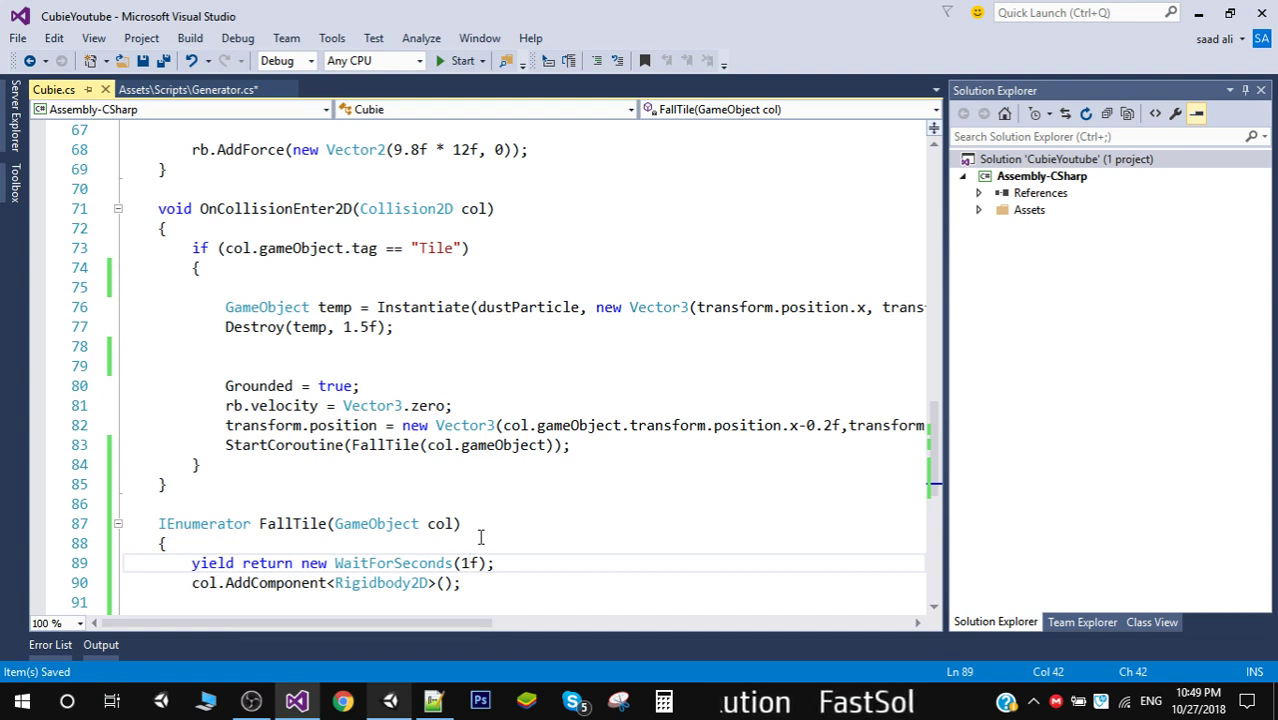
- Switch to Unity and play-test the scene twice to check how tiles fall after cubie lands, stopping each run
left_click(398, 705)
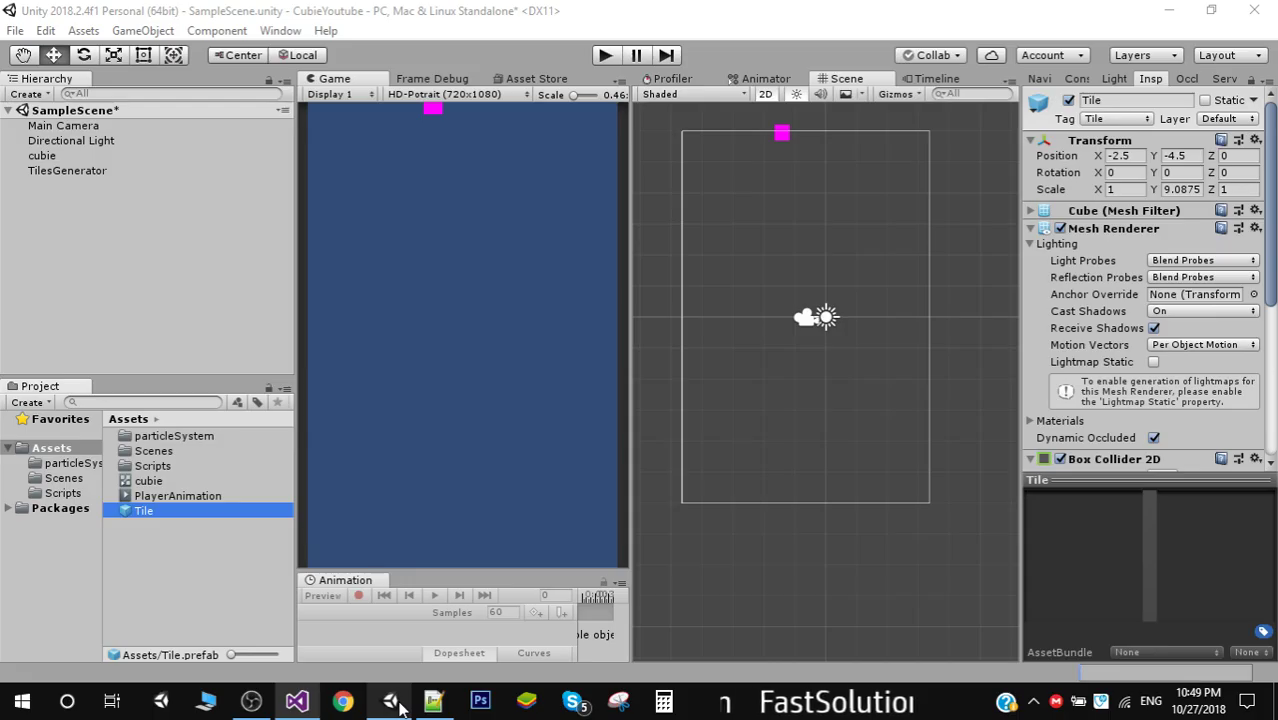
left_click(605, 57)
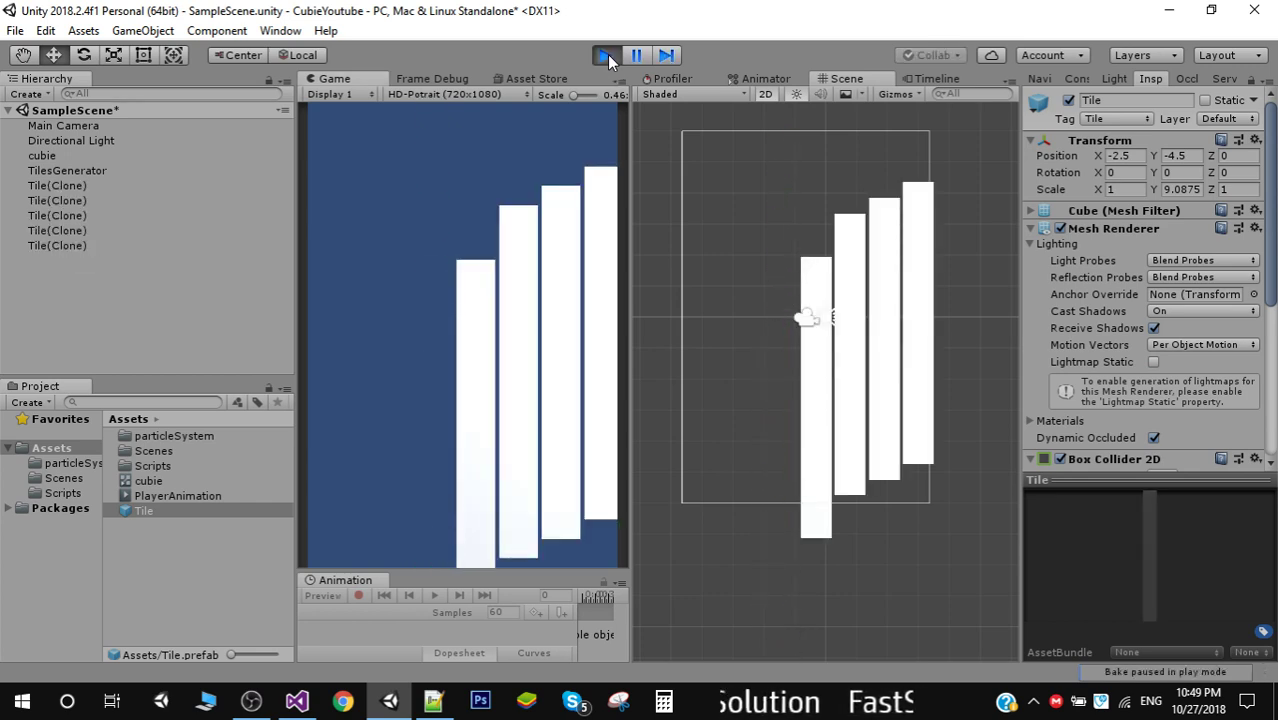
left_click(607, 56)
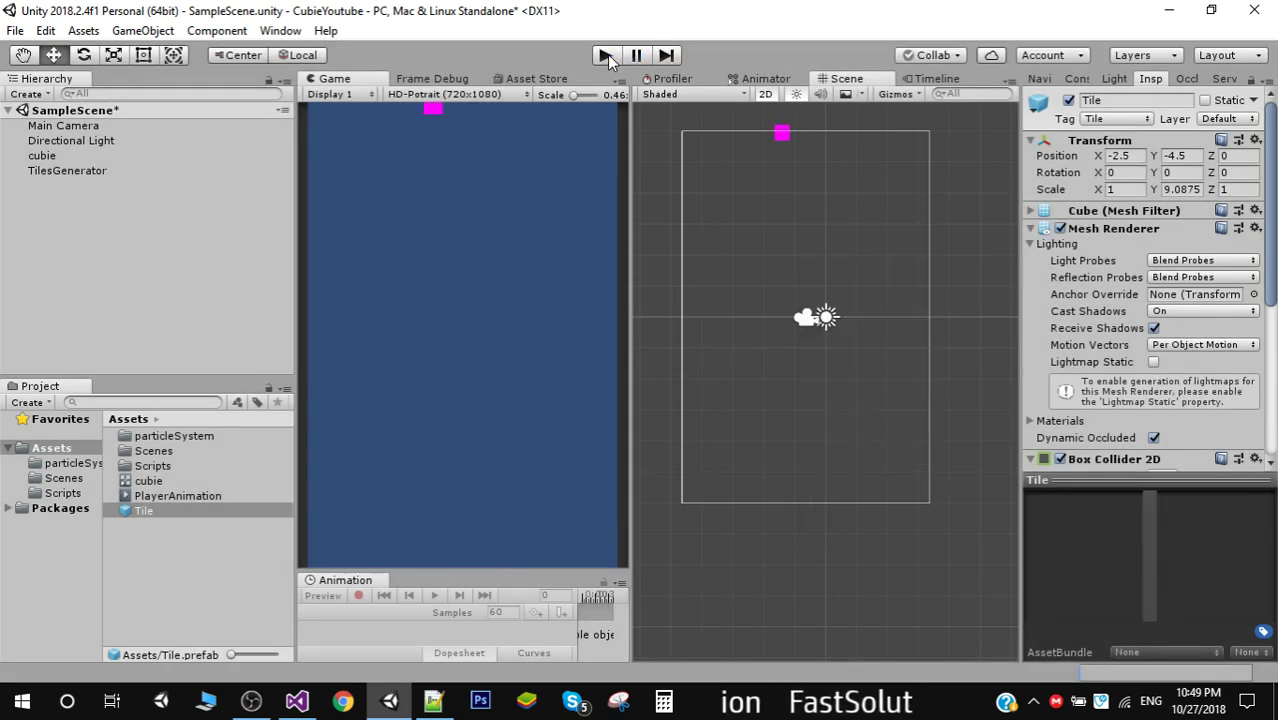
left_click(606, 56)
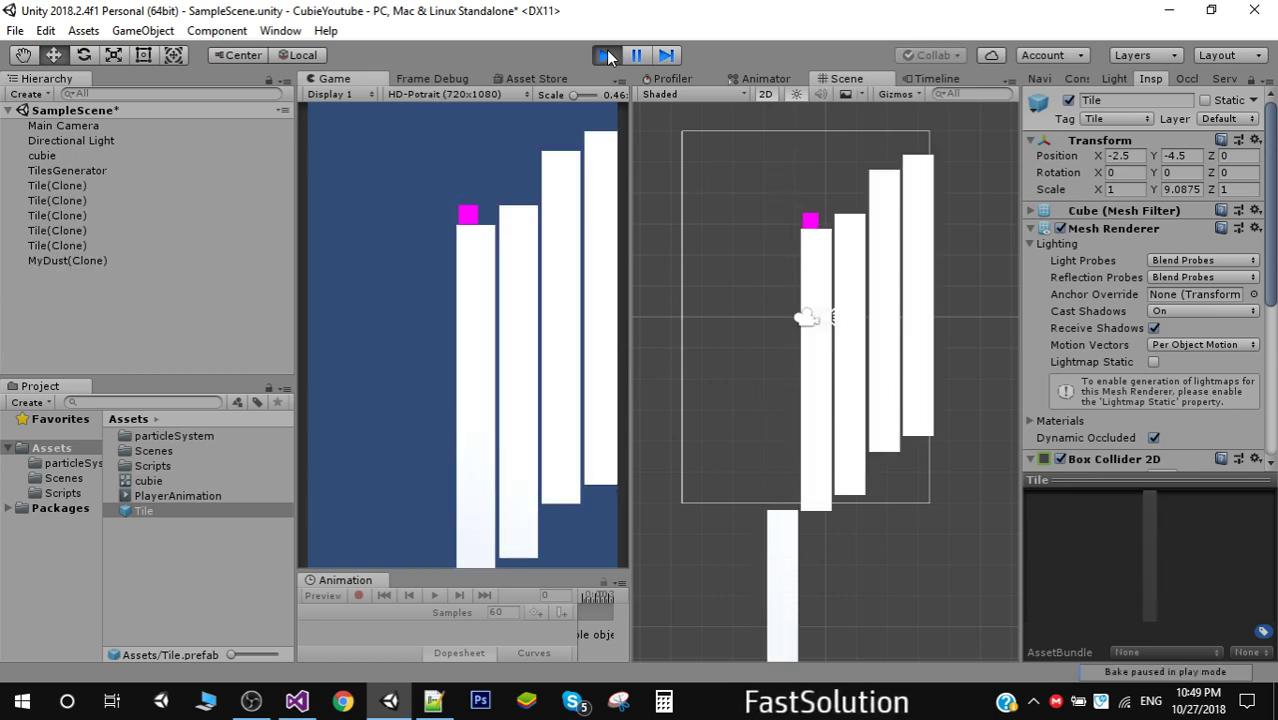
left_click(607, 56)
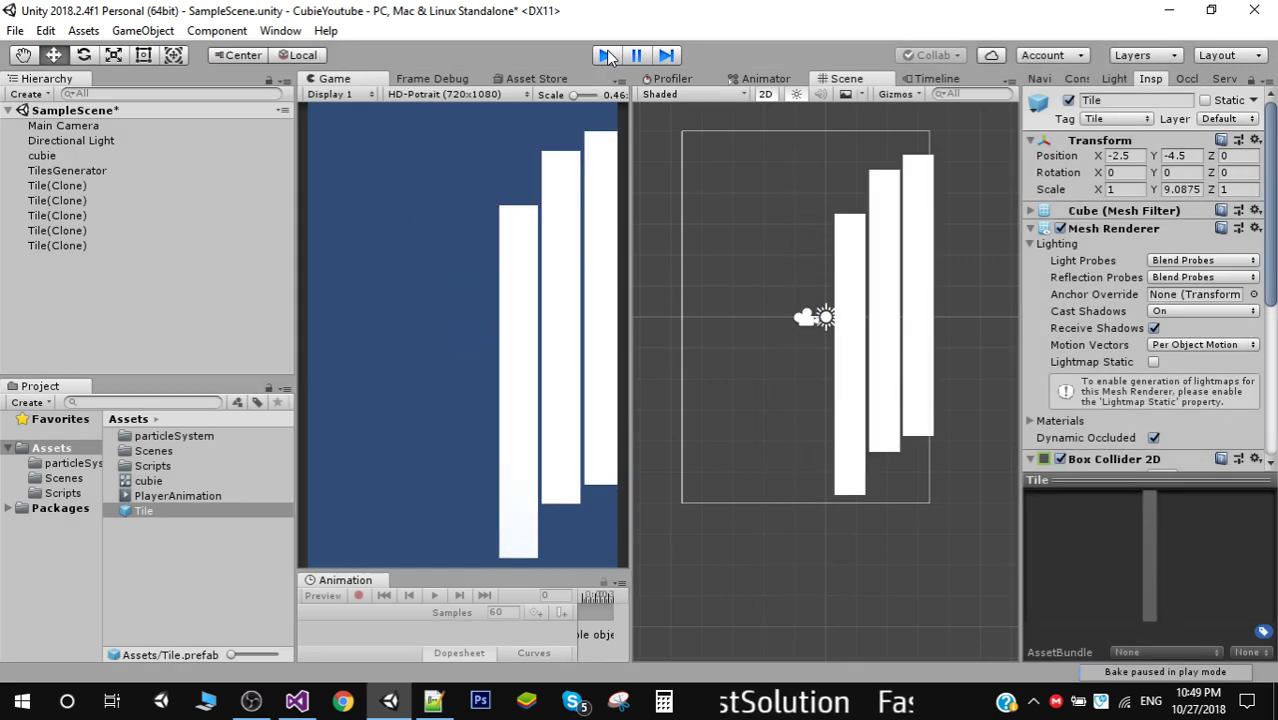